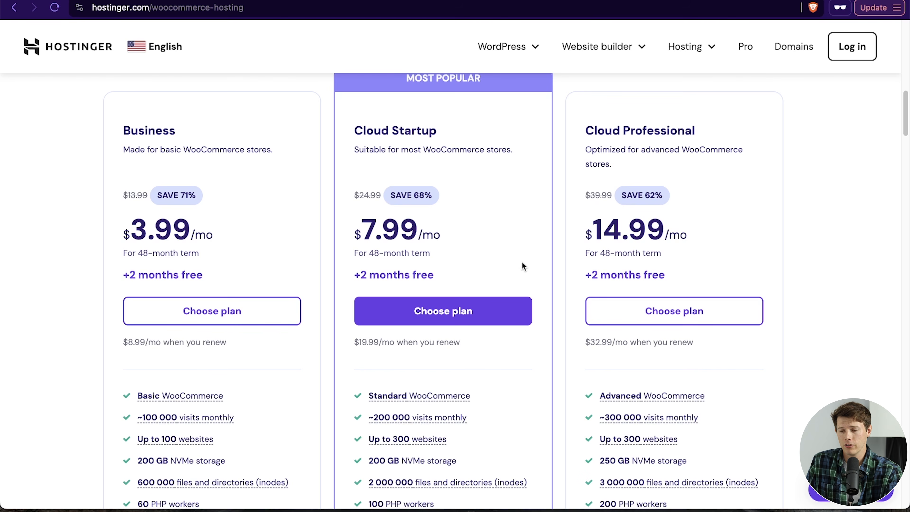
Step: Choose the Business WooCommerce hosting plan
{"action": "scroll", "coordinate": [522, 265], "scroll_direction": "down", "scroll_amount": 2}
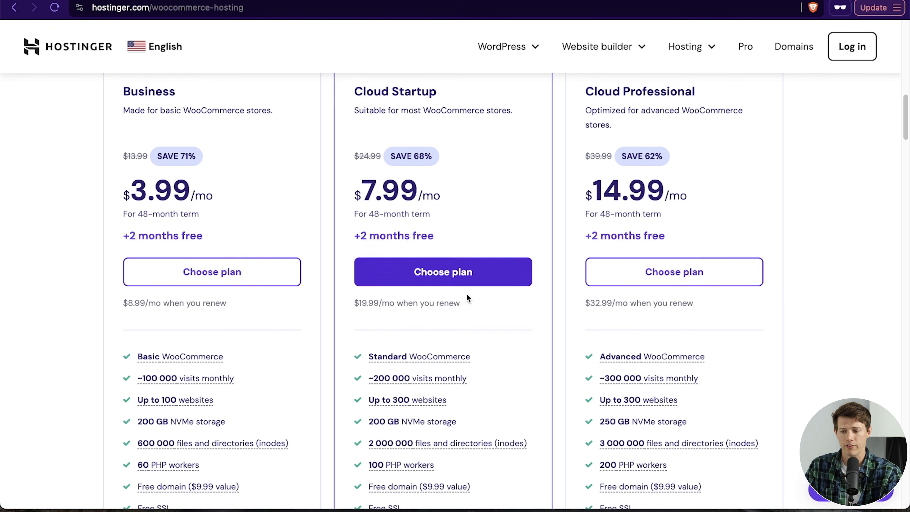
{"action": "mouse_move", "coordinate": [169, 383]}
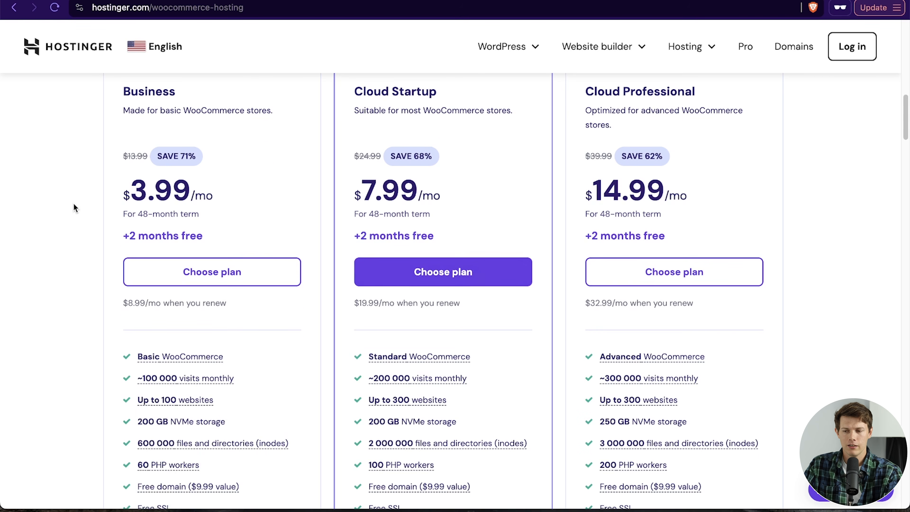
{"action": "scroll", "coordinate": [72, 204], "scroll_direction": "up", "scroll_amount": 2}
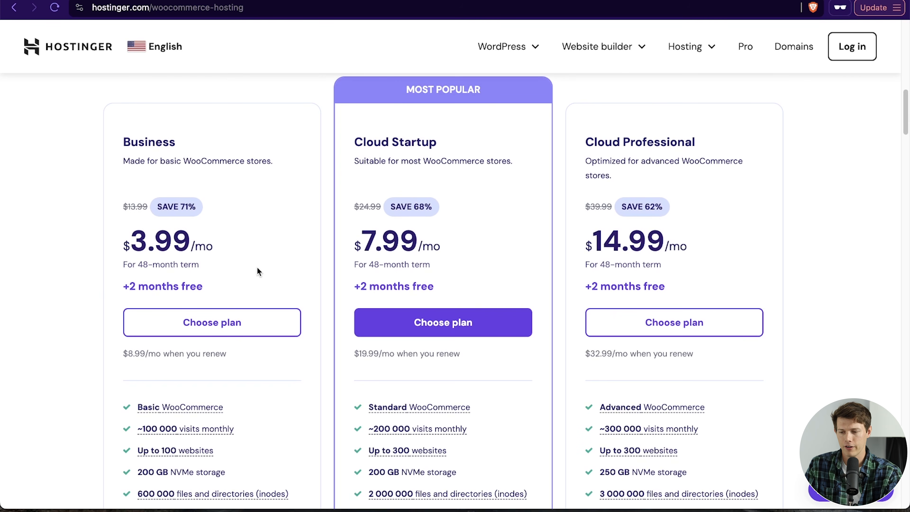
{"action": "left_click", "coordinate": [189, 330]}
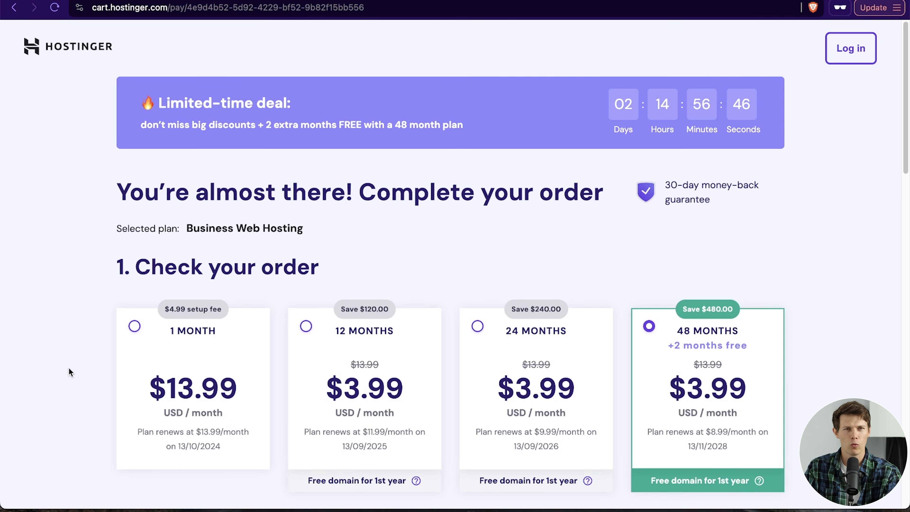
Step: Apply the coupon code SANTREL to the 48-month order at checkout
{"action": "scroll", "coordinate": [68, 353], "scroll_direction": "down", "scroll_amount": 3}
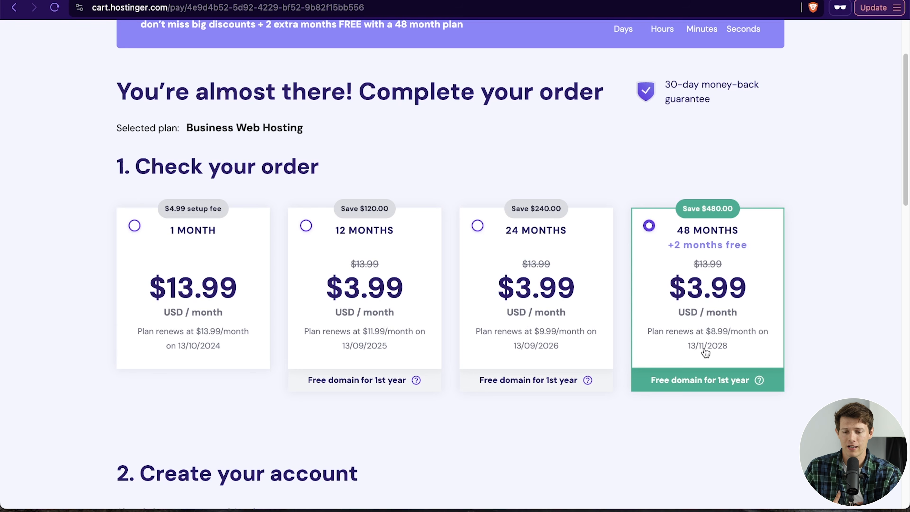
{"action": "scroll", "coordinate": [790, 331], "scroll_direction": "down", "scroll_amount": 10}
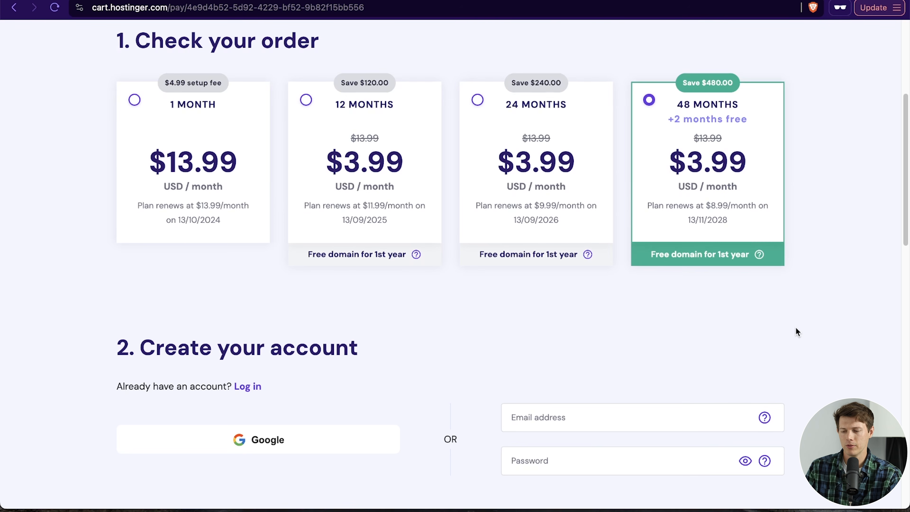
{"action": "scroll", "coordinate": [795, 330], "scroll_direction": "down", "scroll_amount": 2}
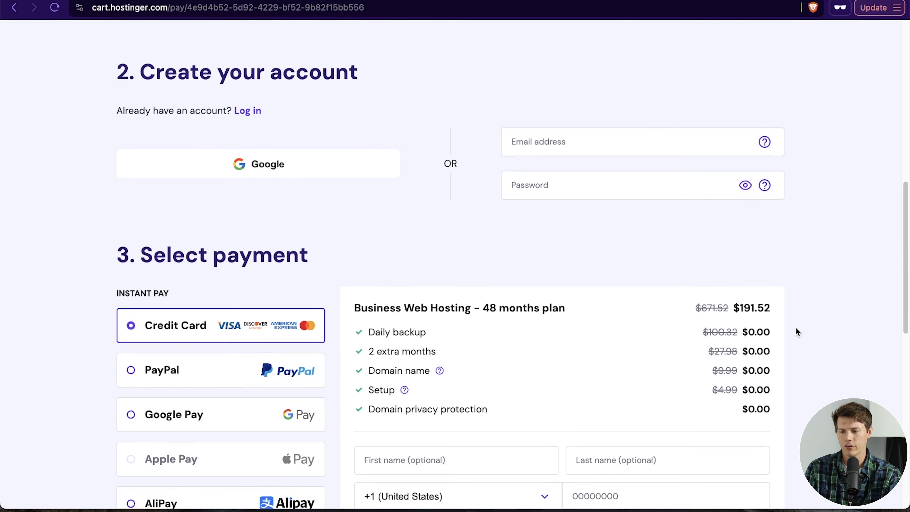
{"action": "left_click", "coordinate": [614, 141]}
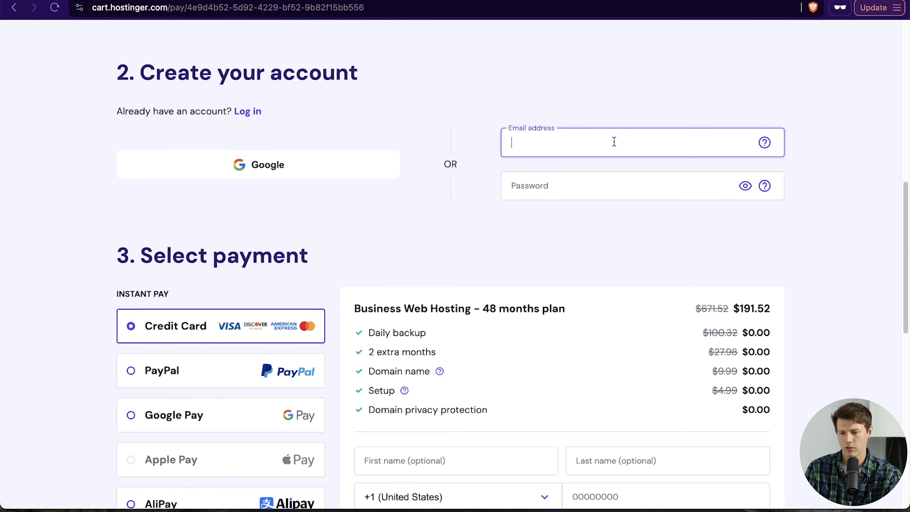
{"action": "scroll", "coordinate": [523, 203], "scroll_direction": "down", "scroll_amount": 14}
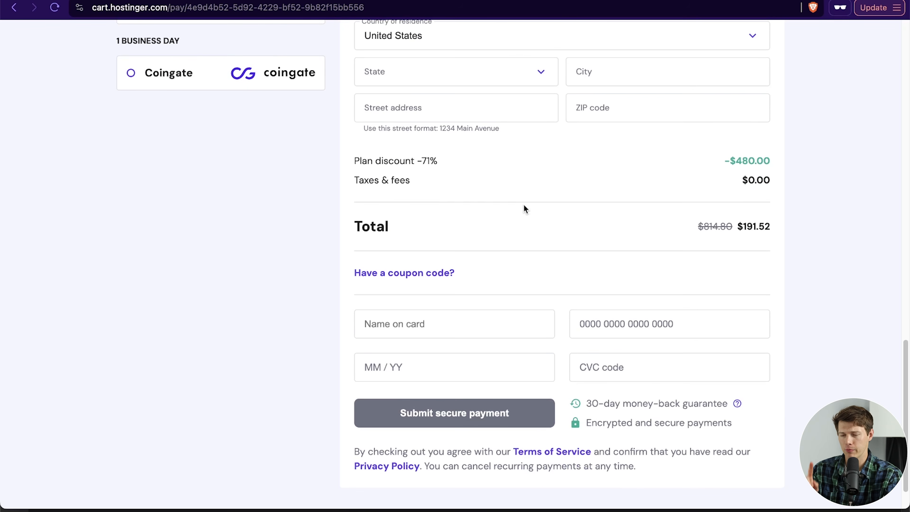
{"action": "left_click", "coordinate": [423, 274]}
{"action": "left_click", "coordinate": [432, 314]}
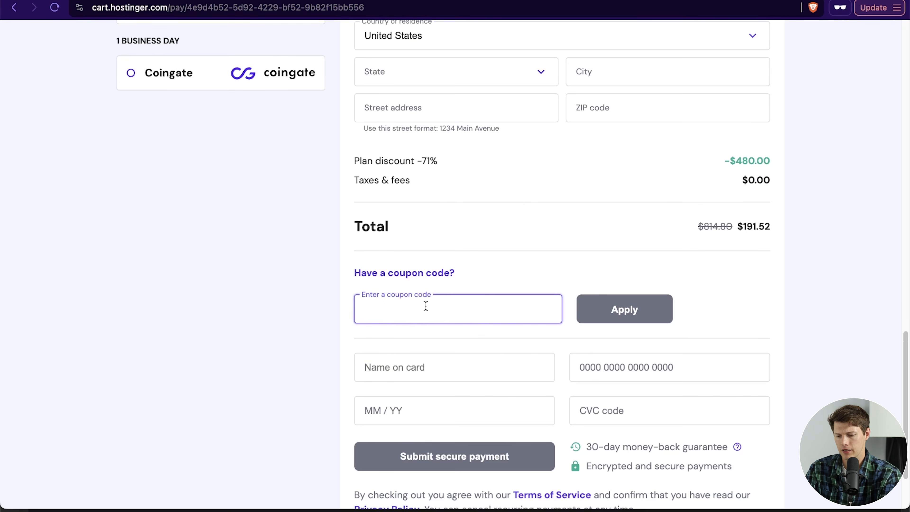
{"action": "type", "text": "SANTREL"}
{"action": "key", "text": "Return"}
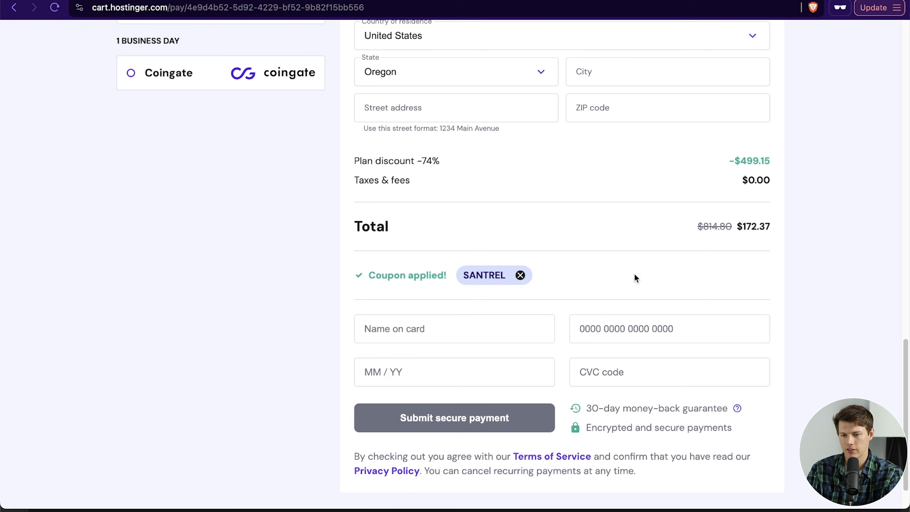
Step: Review the discounted order summary and total
{"action": "scroll", "coordinate": [826, 275], "scroll_direction": "up", "scroll_amount": 5}
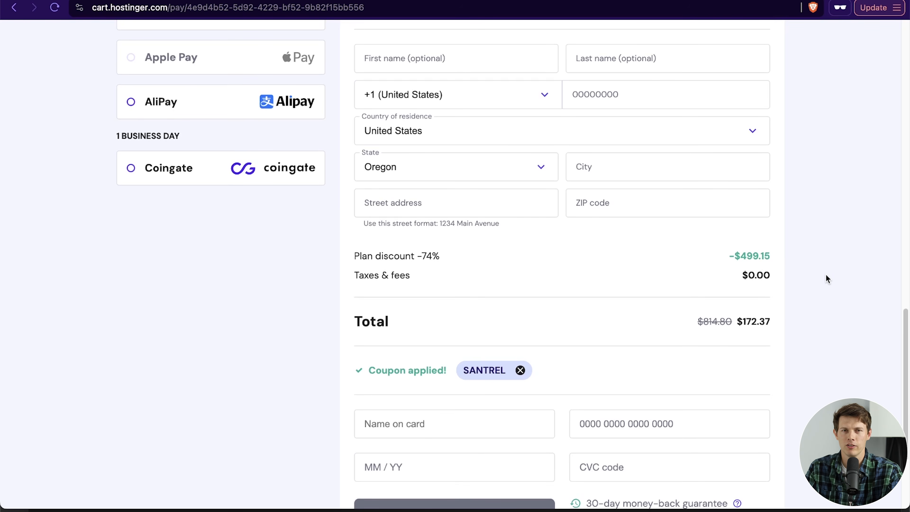
{"action": "scroll", "coordinate": [826, 276], "scroll_direction": "up", "scroll_amount": 6}
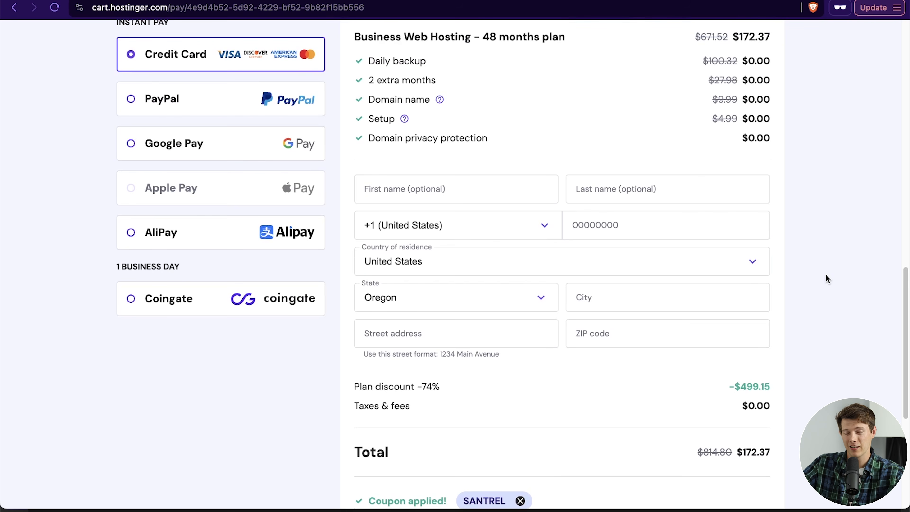
{"action": "scroll", "coordinate": [826, 274], "scroll_direction": "up", "scroll_amount": 3}
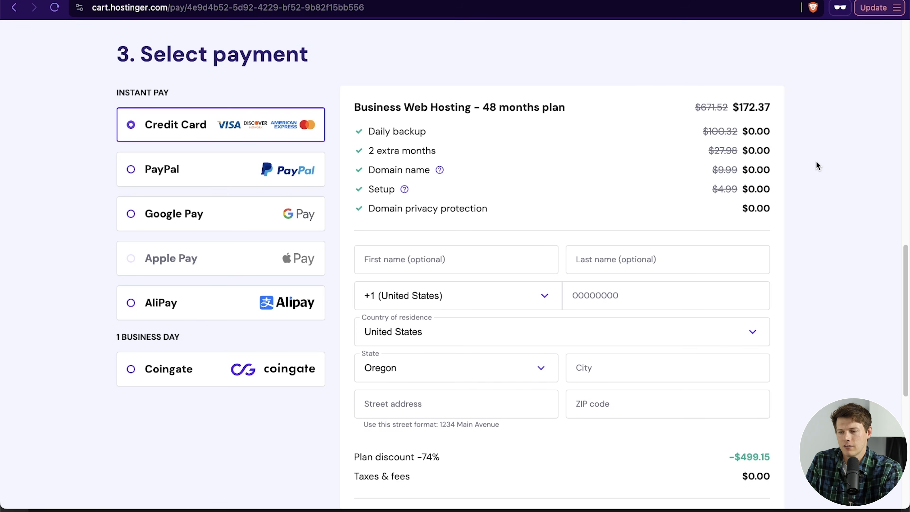
{"action": "scroll", "coordinate": [816, 161], "scroll_direction": "down", "scroll_amount": 10}
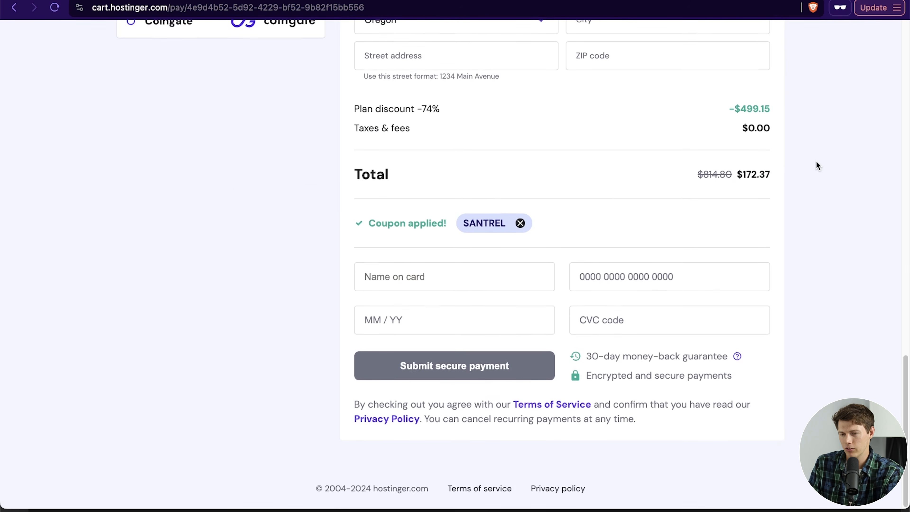
{"action": "scroll", "coordinate": [817, 244], "scroll_direction": "up", "scroll_amount": 7}
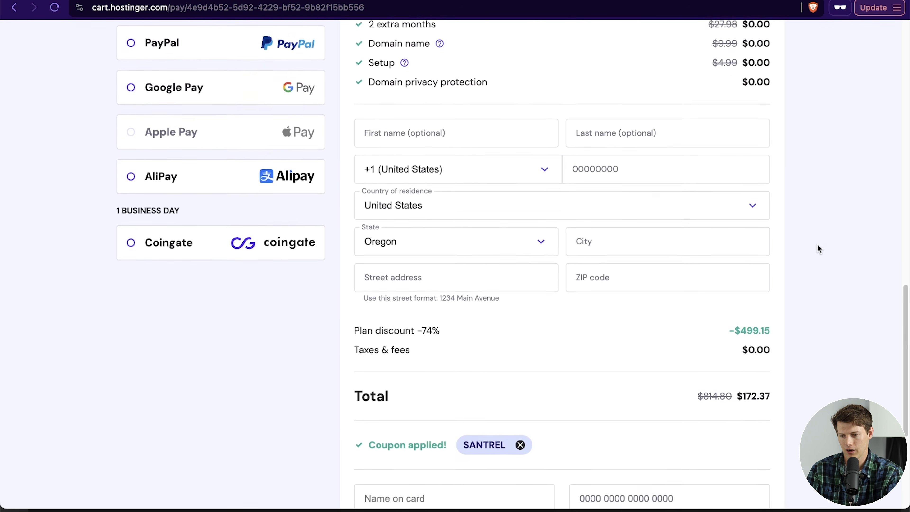
{"action": "scroll", "coordinate": [817, 244], "scroll_direction": "up", "scroll_amount": 2}
{"action": "scroll", "coordinate": [818, 244], "scroll_direction": "down", "scroll_amount": 9}
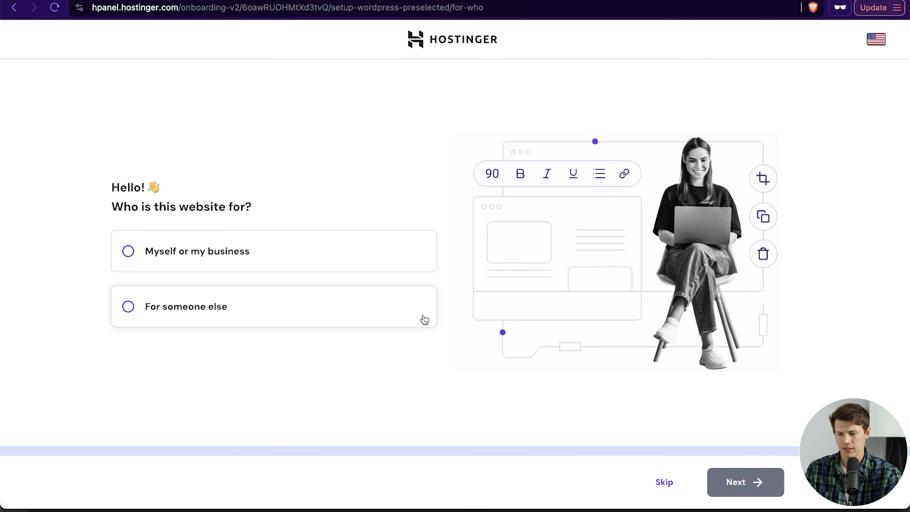
Step: Answer the onboarding questions: the website is for myself or my business, and I'll create a website
{"action": "left_click", "coordinate": [190, 268]}
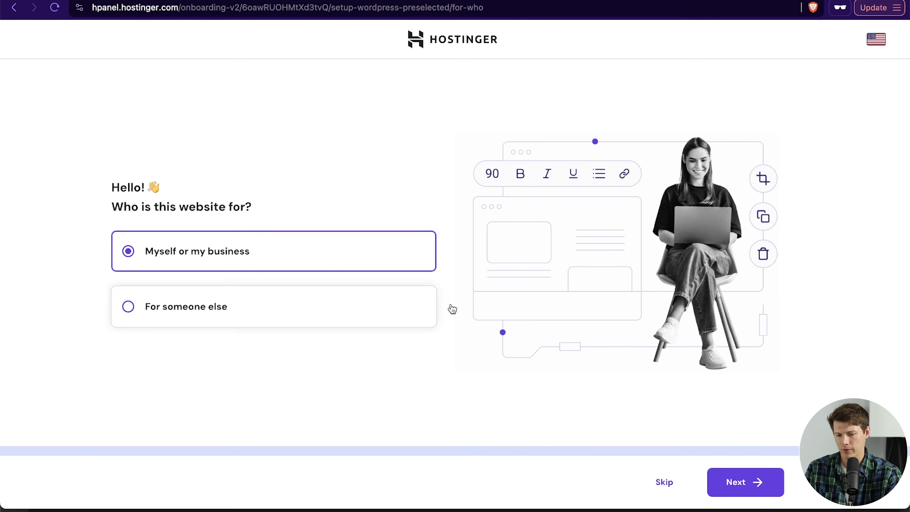
{"action": "left_click", "coordinate": [754, 491]}
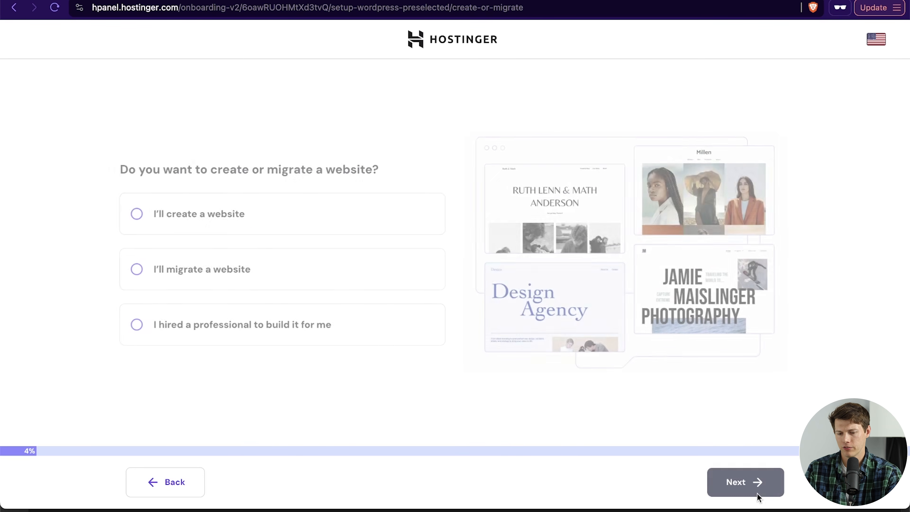
{"action": "left_click", "coordinate": [218, 217]}
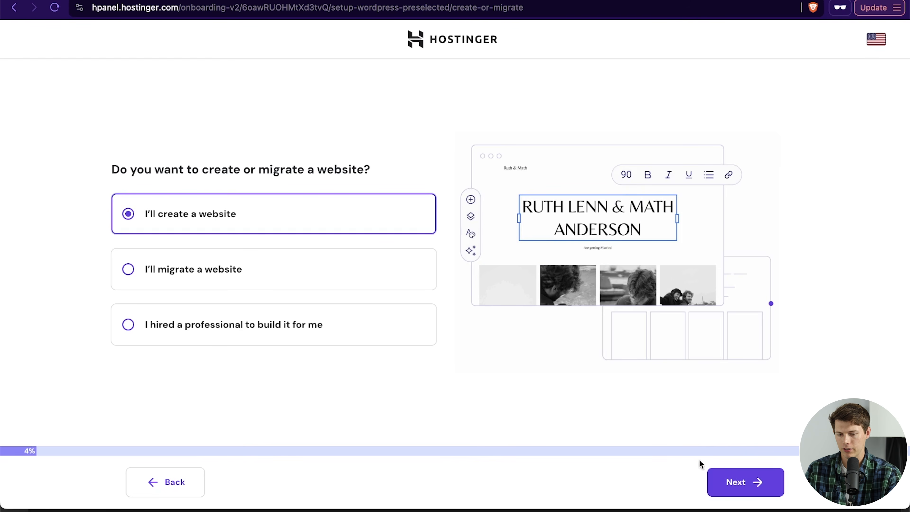
{"action": "left_click", "coordinate": [736, 482]}
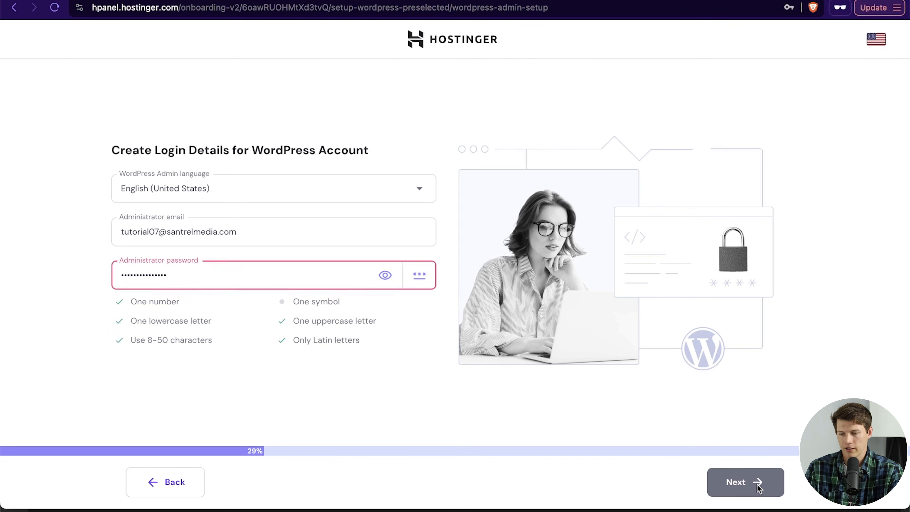
Step: Continue past the WordPress login details and pick Online store as the website type
{"action": "left_click", "coordinate": [757, 485]}
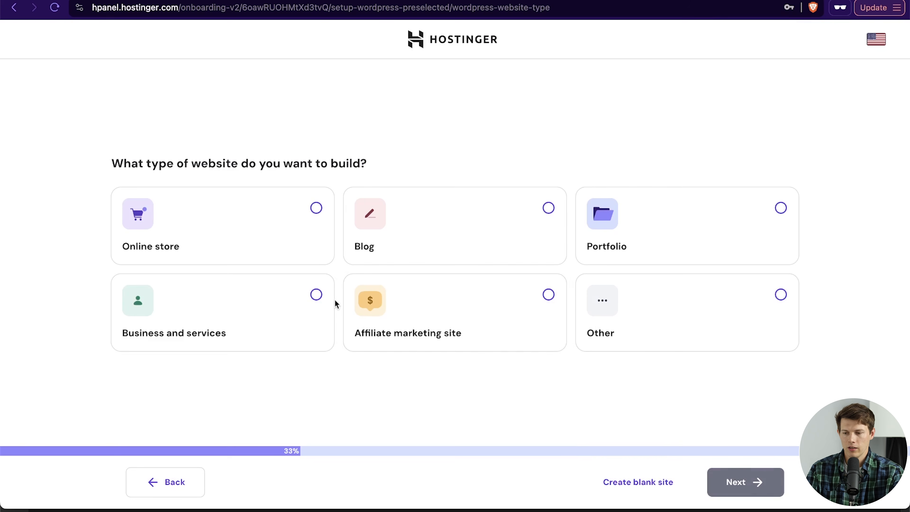
{"action": "left_click", "coordinate": [246, 211]}
{"action": "left_click", "coordinate": [747, 485]}
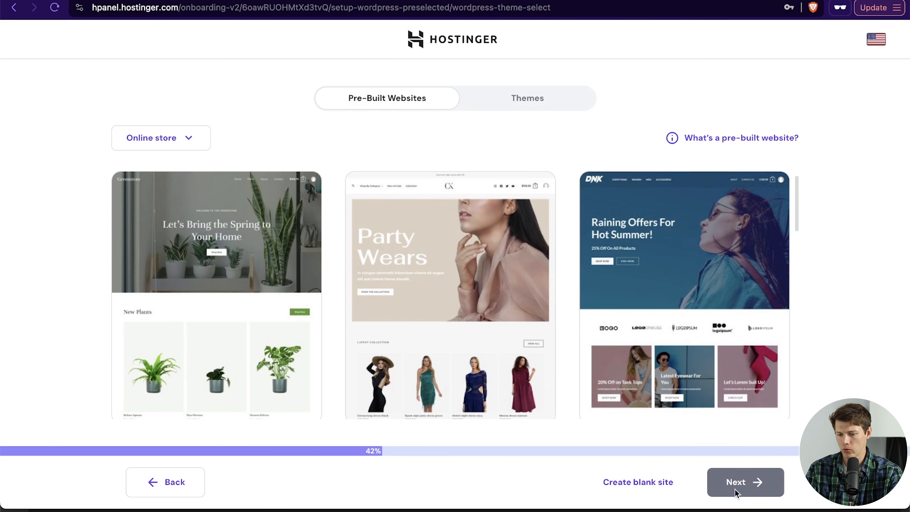
Step: Create a blank site instead of using a pre-built website
{"action": "scroll", "coordinate": [530, 369], "scroll_direction": "down", "scroll_amount": 1}
{"action": "scroll", "coordinate": [530, 370], "scroll_direction": "down", "scroll_amount": 3}
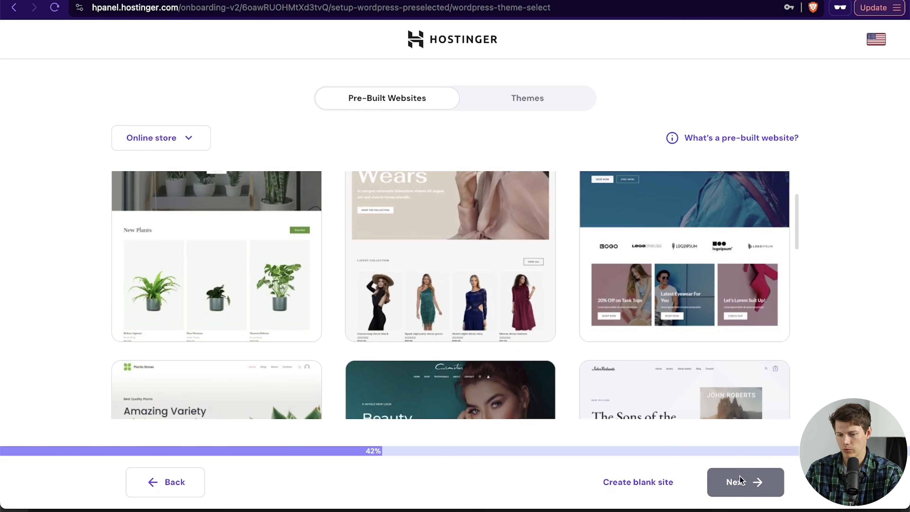
{"action": "left_click", "coordinate": [643, 493]}
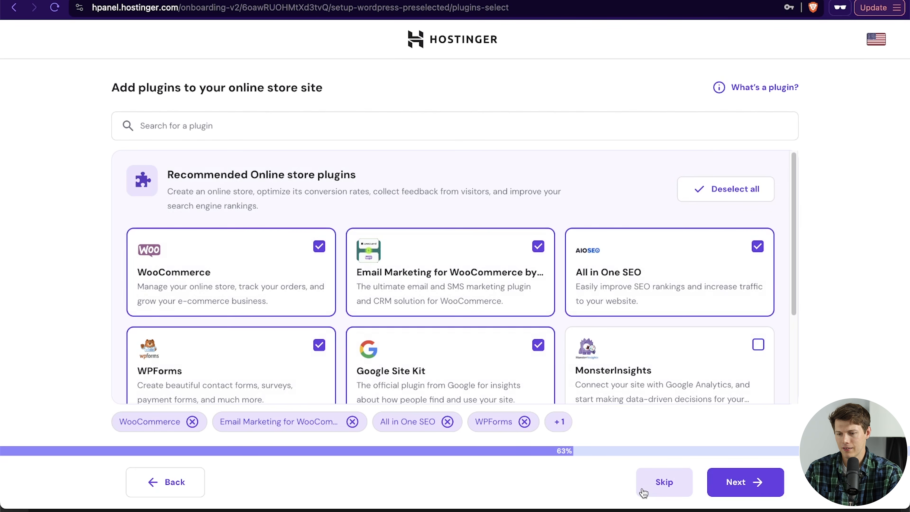
Step: Deselect every recommended plugin except WooCommerce and continue
{"action": "scroll", "coordinate": [662, 301], "scroll_direction": "down", "scroll_amount": 2}
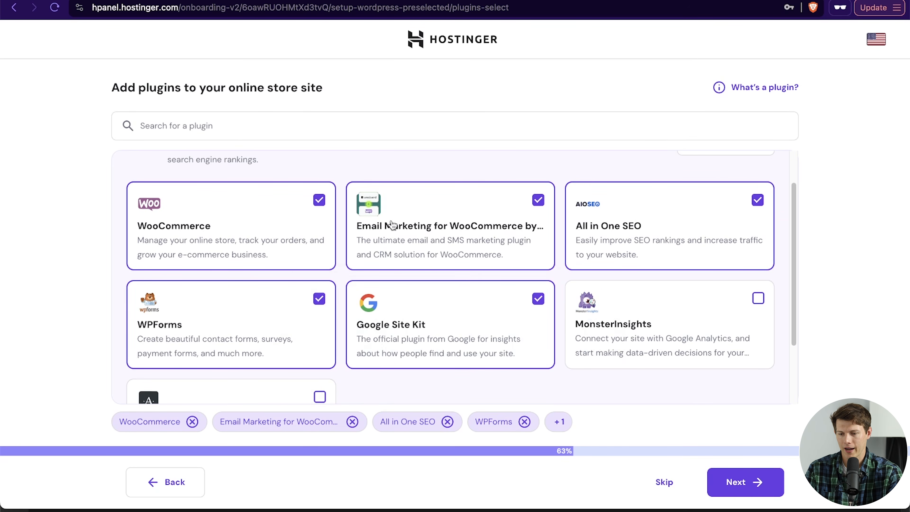
{"action": "left_click", "coordinate": [539, 200]}
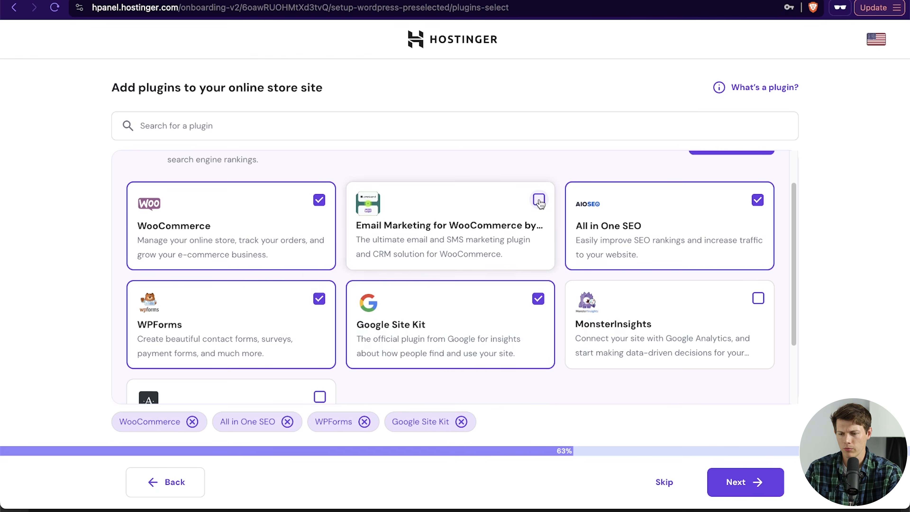
{"action": "left_click", "coordinate": [539, 200]}
{"action": "left_click", "coordinate": [539, 200]}
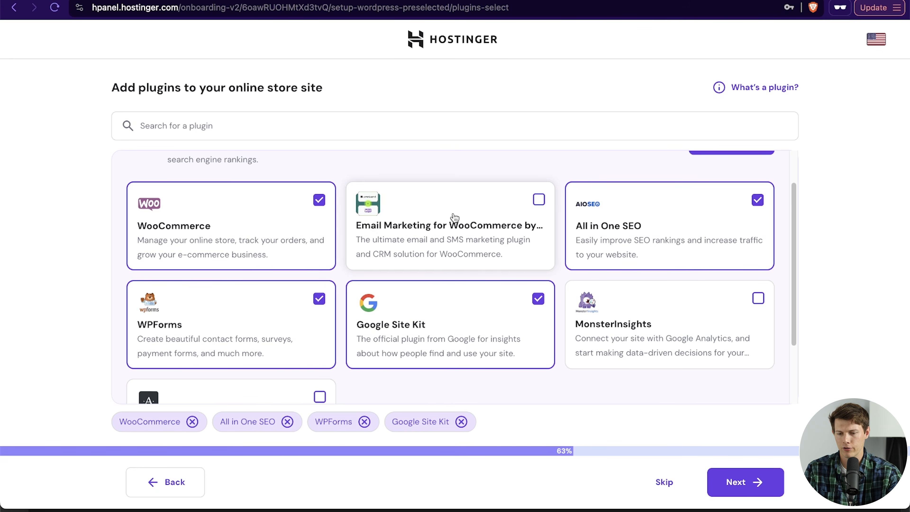
{"action": "left_click", "coordinate": [749, 200]}
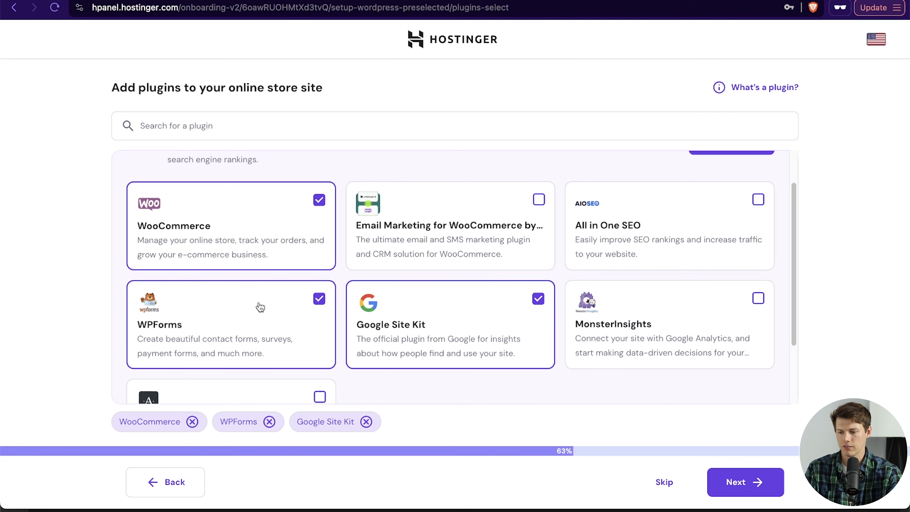
{"action": "left_click", "coordinate": [531, 317]}
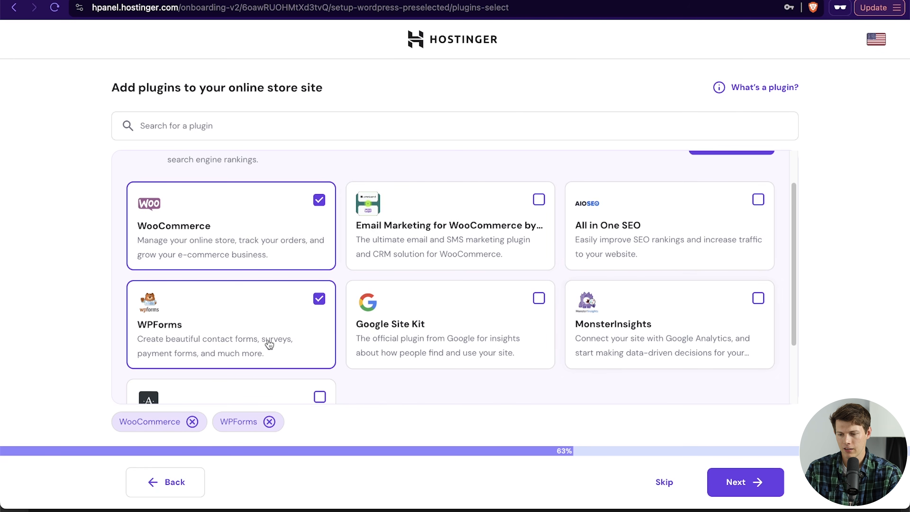
{"action": "scroll", "coordinate": [241, 334], "scroll_direction": "down", "scroll_amount": 2}
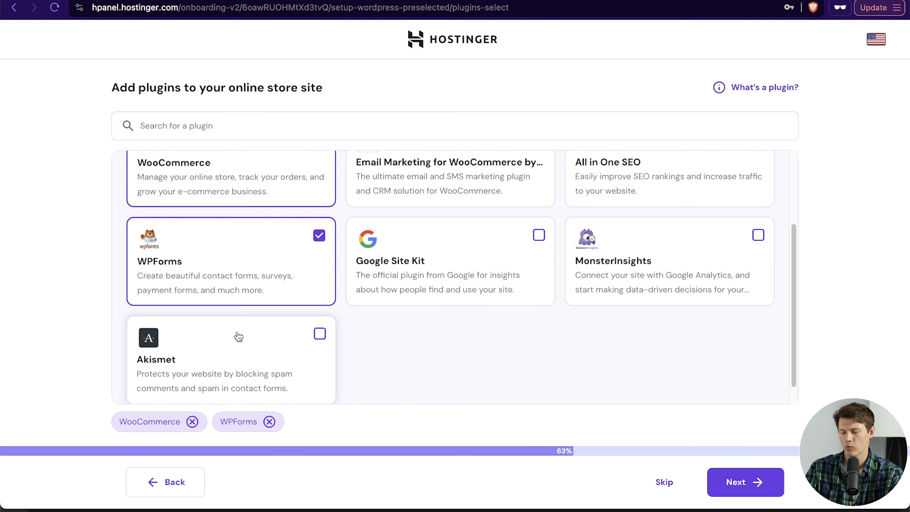
{"action": "left_click", "coordinate": [307, 265]}
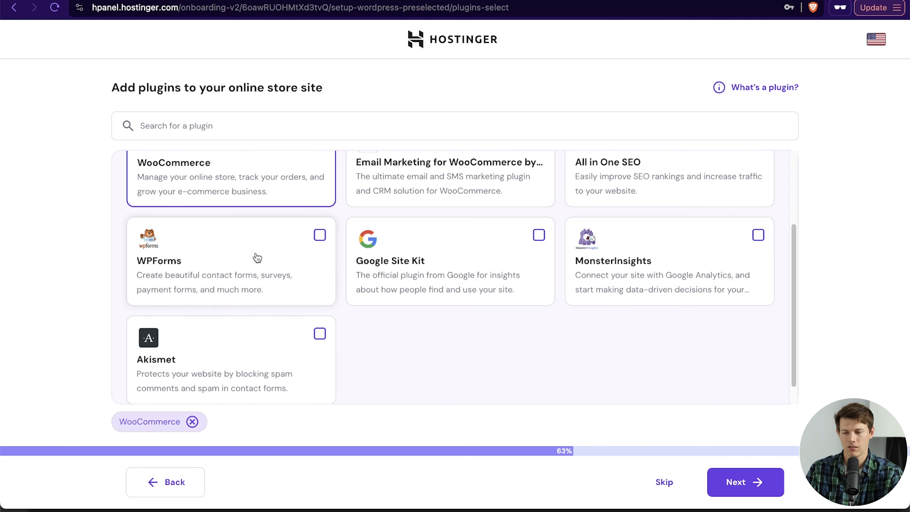
{"action": "scroll", "coordinate": [569, 327], "scroll_direction": "up", "scroll_amount": 2}
{"action": "scroll", "coordinate": [568, 327], "scroll_direction": "down", "scroll_amount": 3}
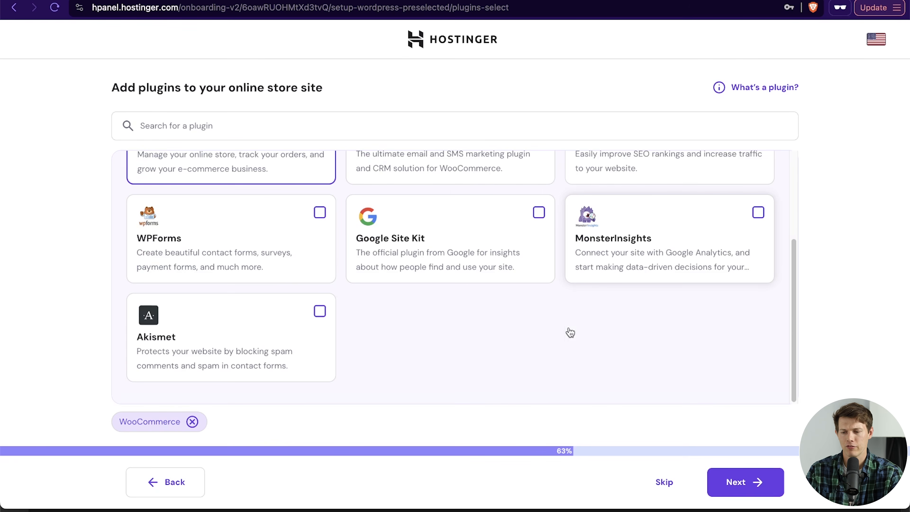
{"action": "scroll", "coordinate": [646, 350], "scroll_direction": "up", "scroll_amount": 2}
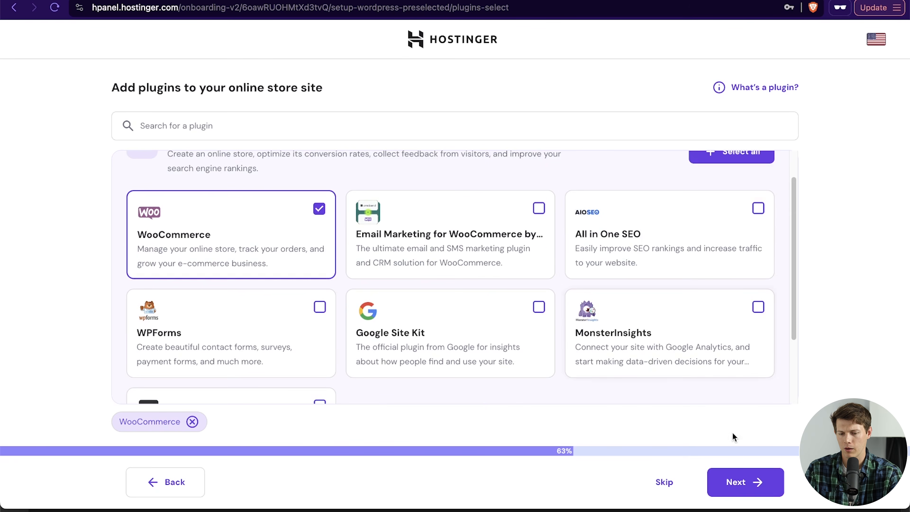
{"action": "left_click", "coordinate": [745, 486]}
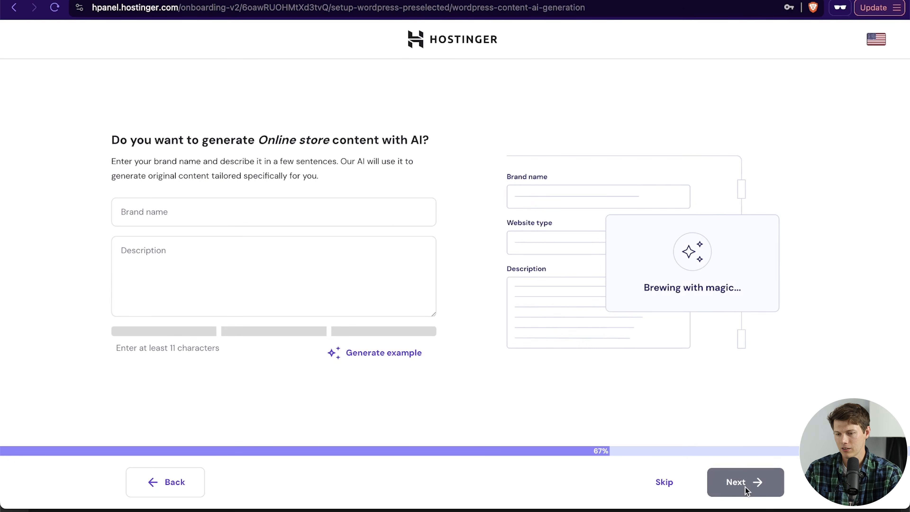
Step: Skip AI content generation and claim santreloutdoors.com as the website's domain
{"action": "left_click", "coordinate": [663, 481]}
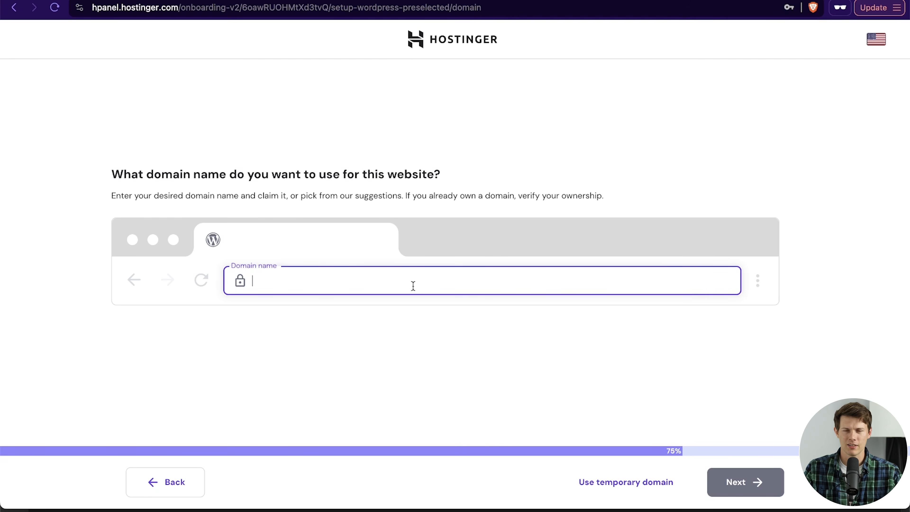
{"action": "type", "text": "santreloutdoor"}
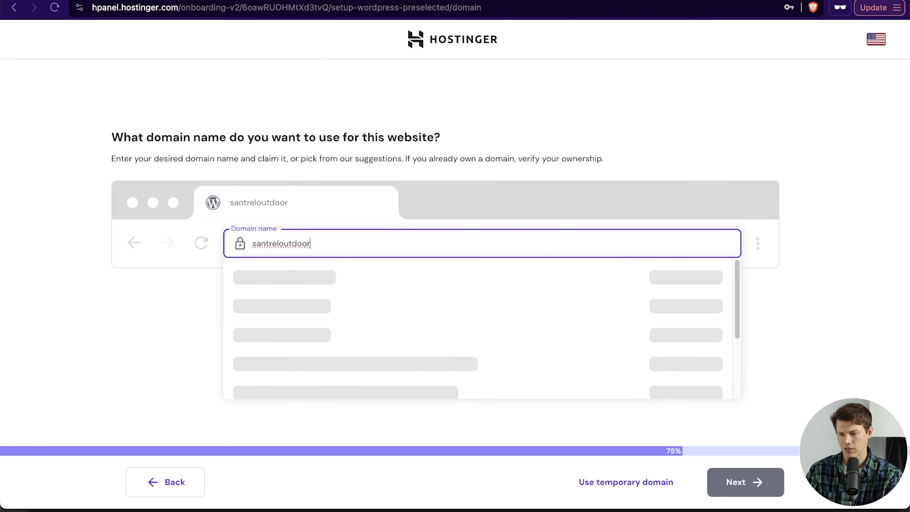
{"action": "type", "text": "s"}
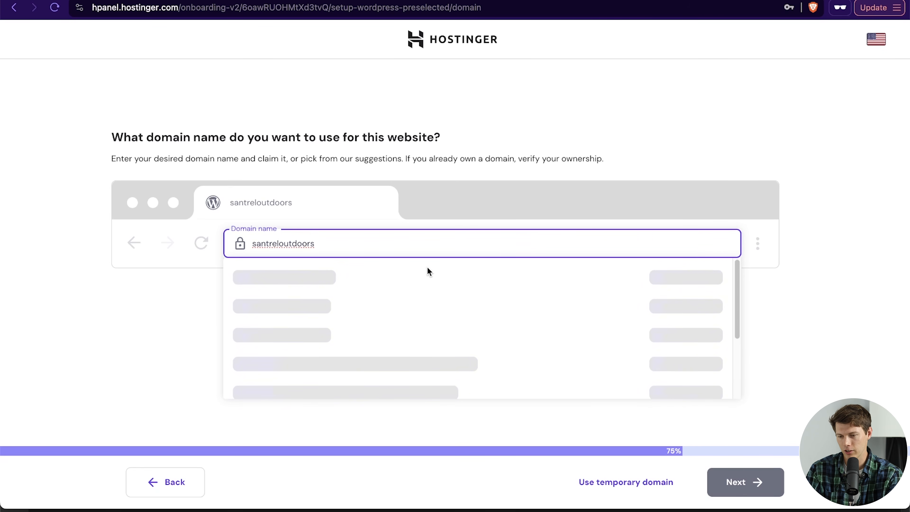
{"action": "type", "text": ".com"}
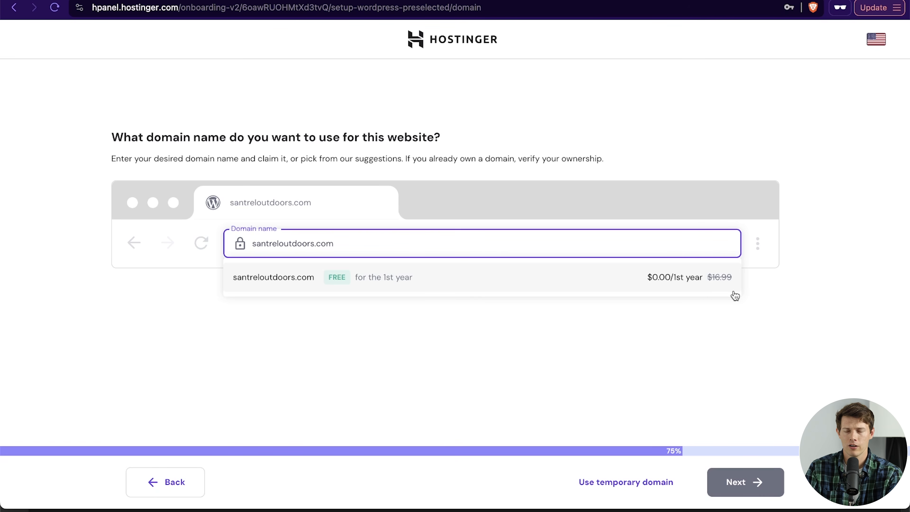
{"action": "left_click", "coordinate": [372, 281]}
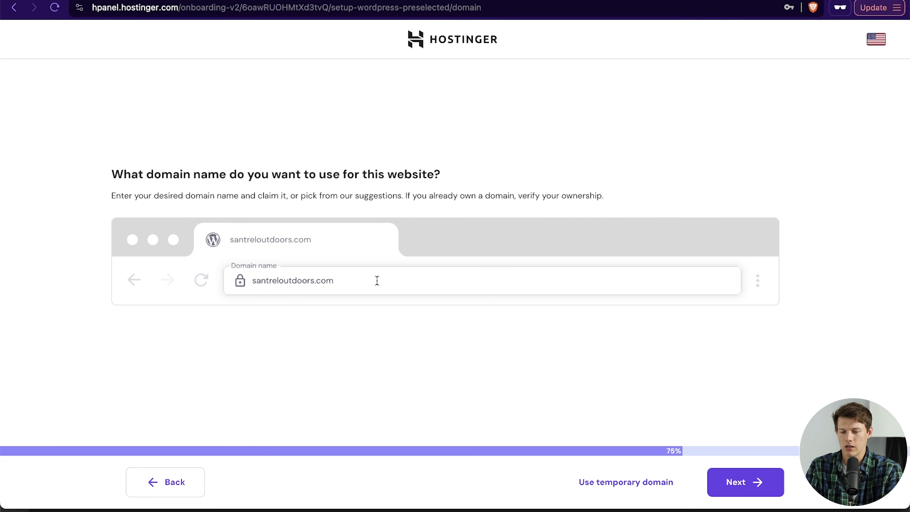
{"action": "left_click", "coordinate": [758, 491]}
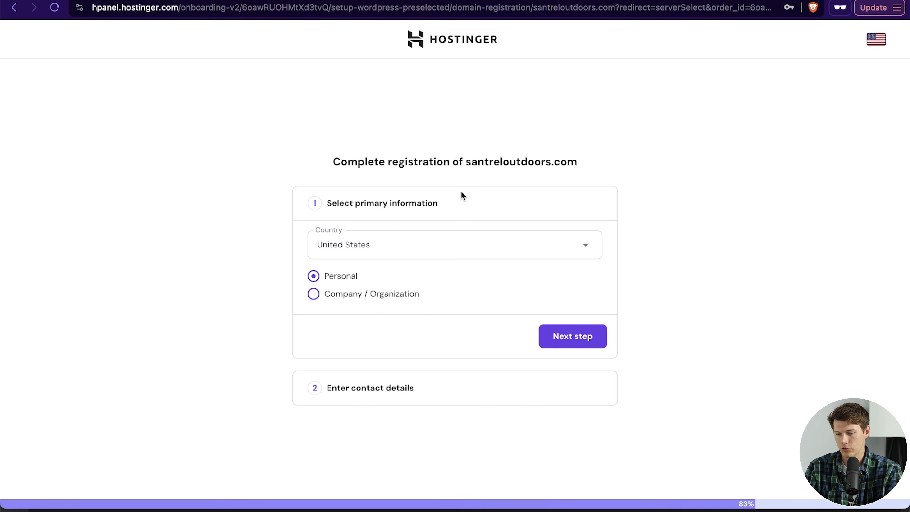
Step: Complete the domain registration as a Personal registrant in the United States and submit the contact details
{"action": "left_click", "coordinate": [424, 247]}
{"action": "left_click", "coordinate": [737, 224]}
{"action": "left_click", "coordinate": [577, 337]}
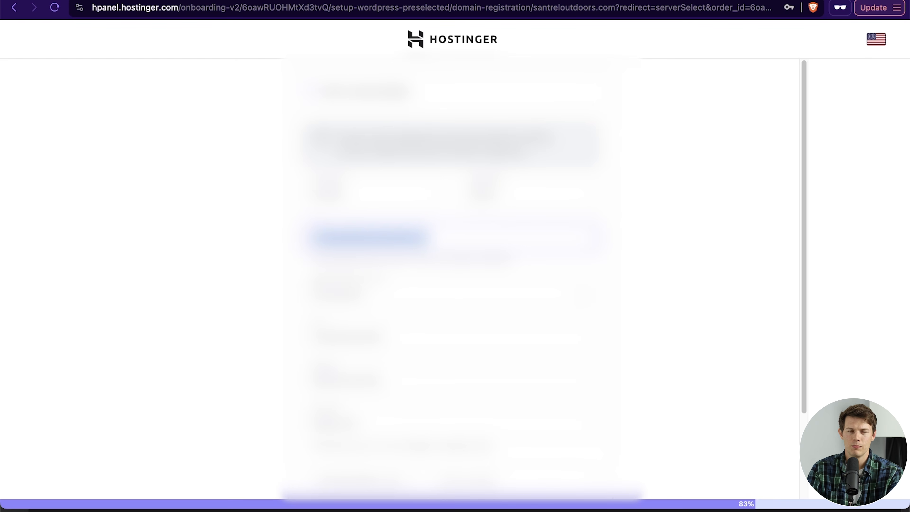
{"action": "scroll", "coordinate": [454, 251], "scroll_direction": "down", "scroll_amount": 3}
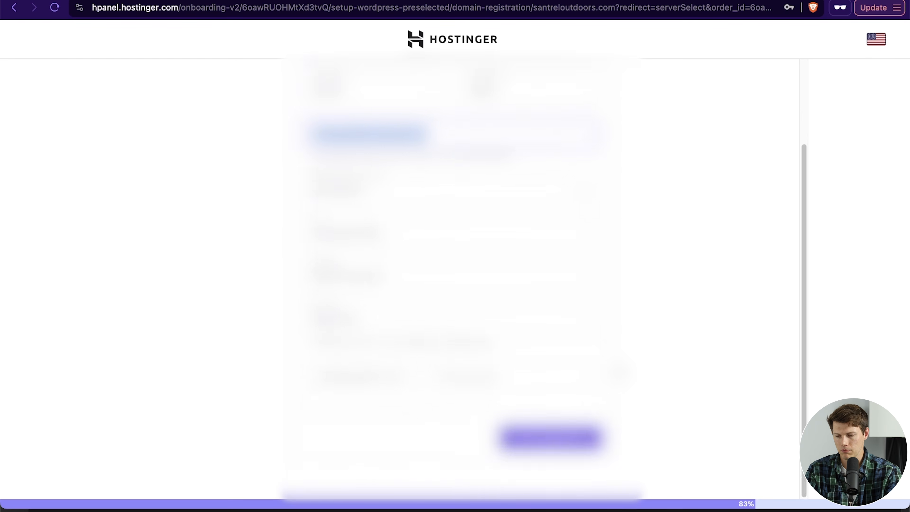
{"action": "left_click", "coordinate": [553, 442]}
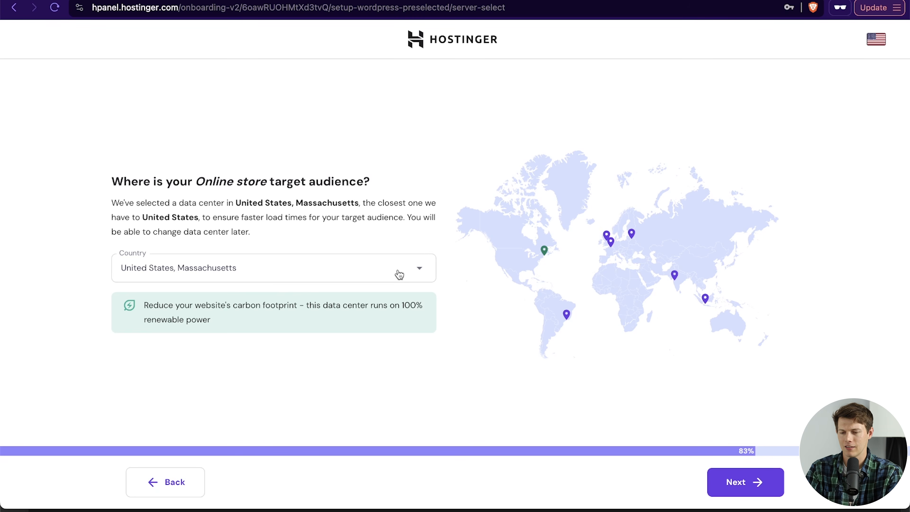
Step: Accept the United States, Massachusetts data center and open the site's WordPress admin panel
{"action": "left_click", "coordinate": [754, 493]}
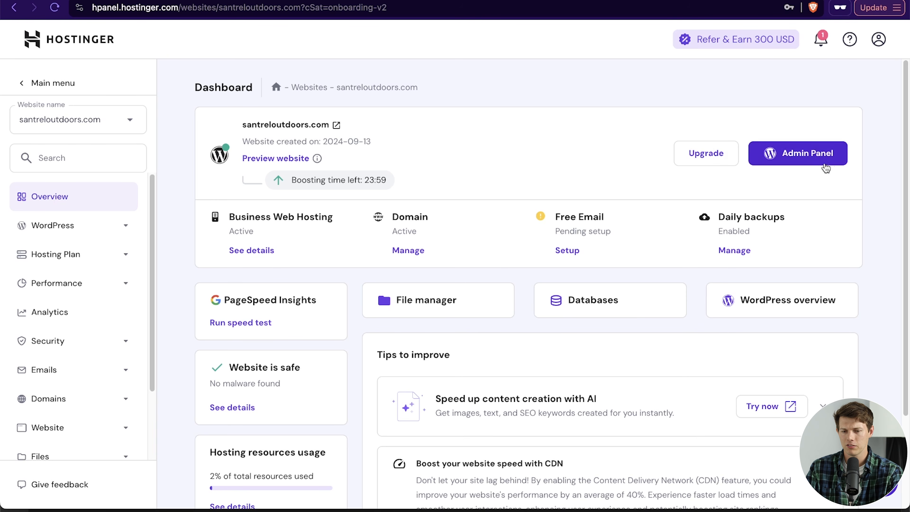
{"action": "left_click", "coordinate": [809, 154]}
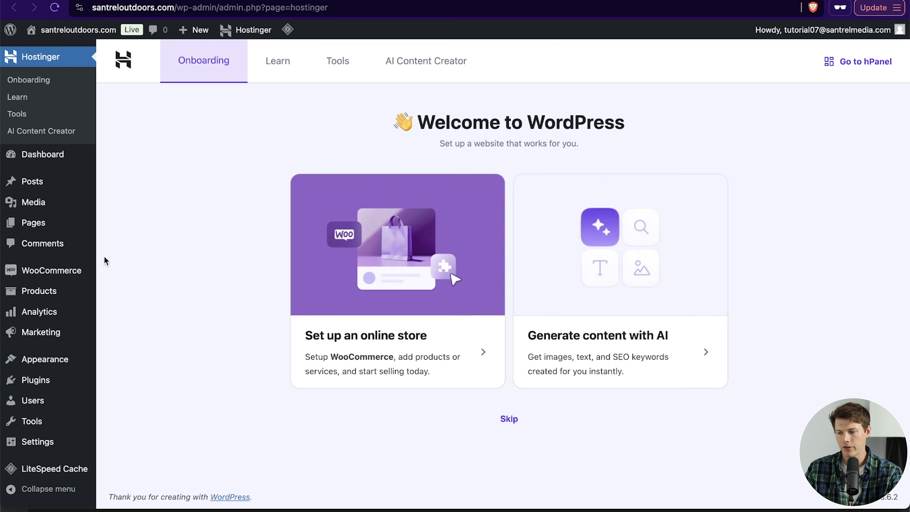
Step: Install and activate the Astra theme from the Add Themes page
{"action": "mouse_move", "coordinate": [64, 362]}
{"action": "left_click", "coordinate": [127, 362]}
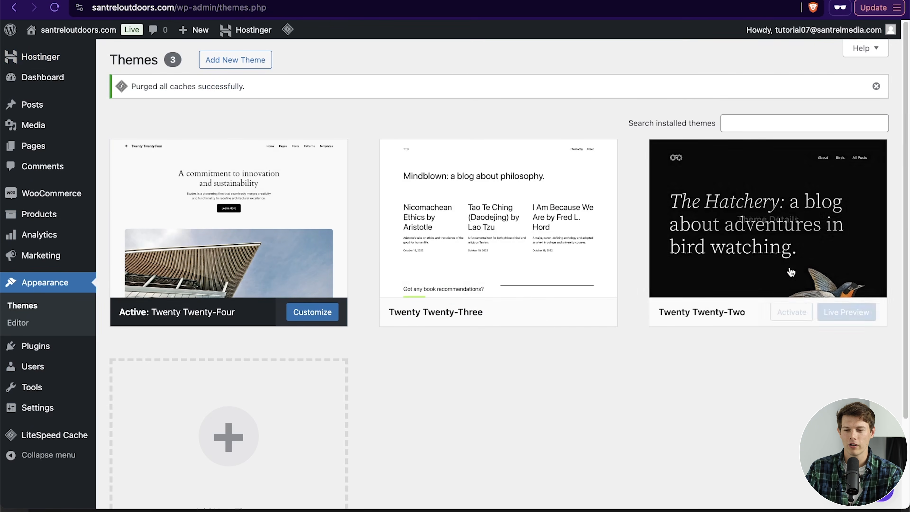
{"action": "left_click", "coordinate": [245, 63]}
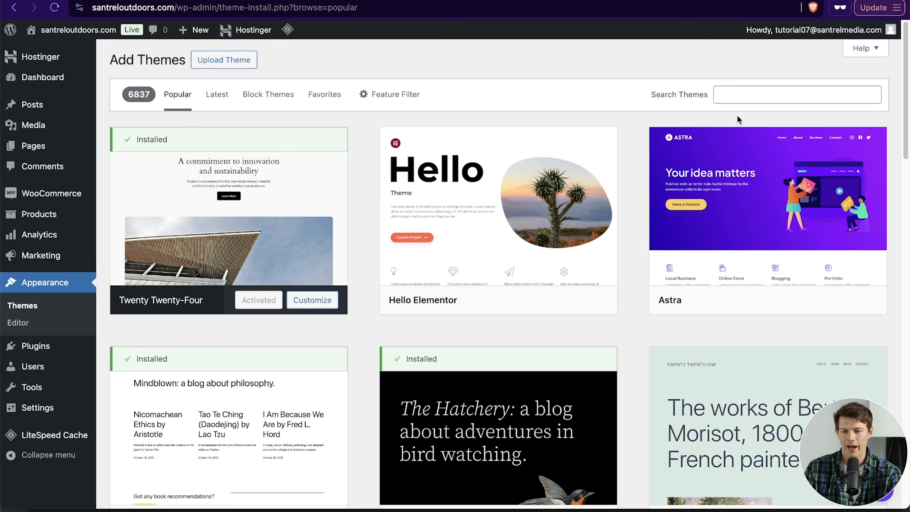
{"action": "mouse_move", "coordinate": [773, 212]}
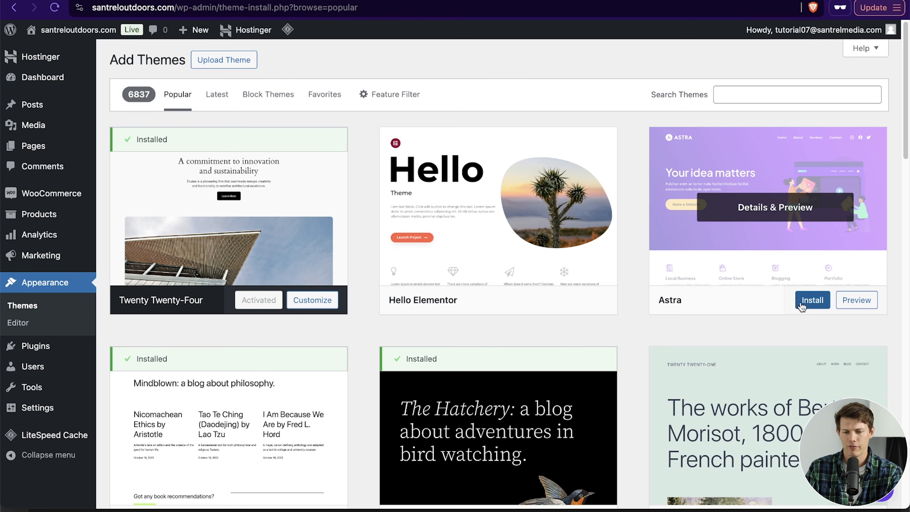
{"action": "left_click", "coordinate": [810, 300]}
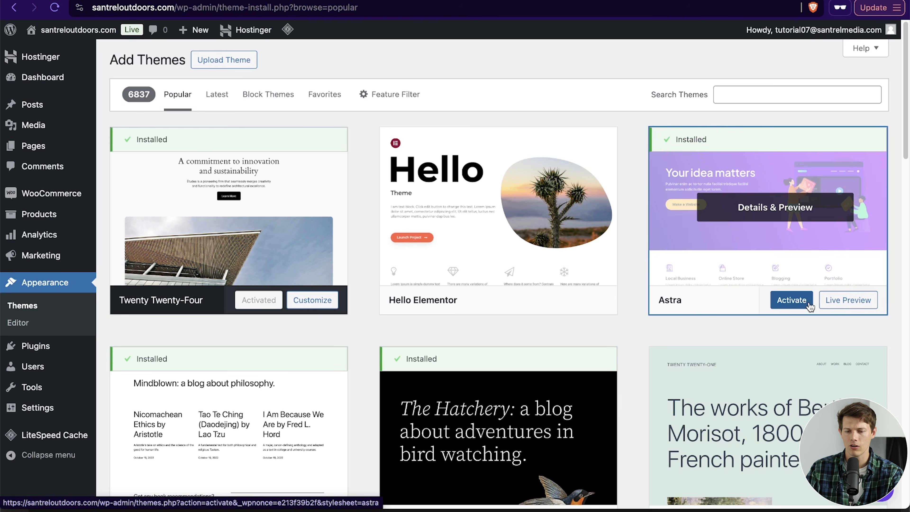
{"action": "left_click", "coordinate": [791, 301]}
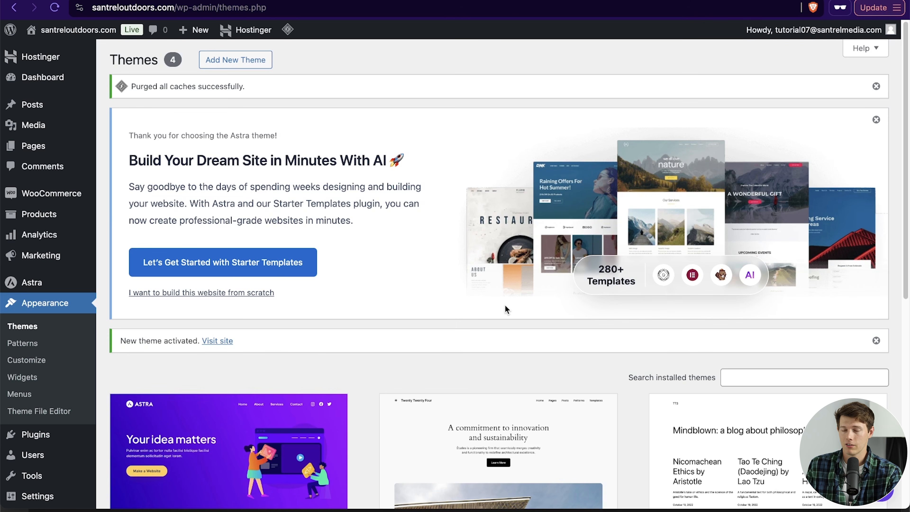
Step: Install and activate the Starter Templates plugin from Astra's Starter Templates section
{"action": "scroll", "coordinate": [505, 305], "scroll_direction": "down", "scroll_amount": 5}
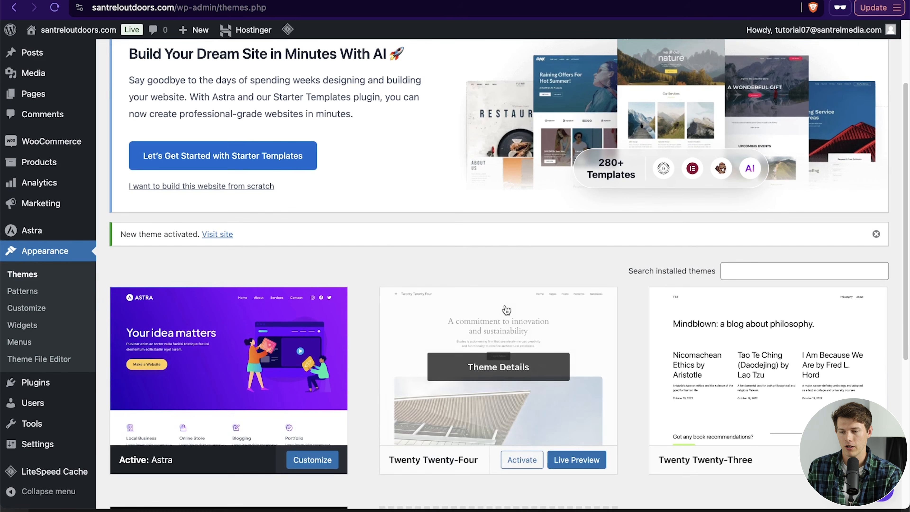
{"action": "scroll", "coordinate": [505, 305], "scroll_direction": "up", "scroll_amount": 5}
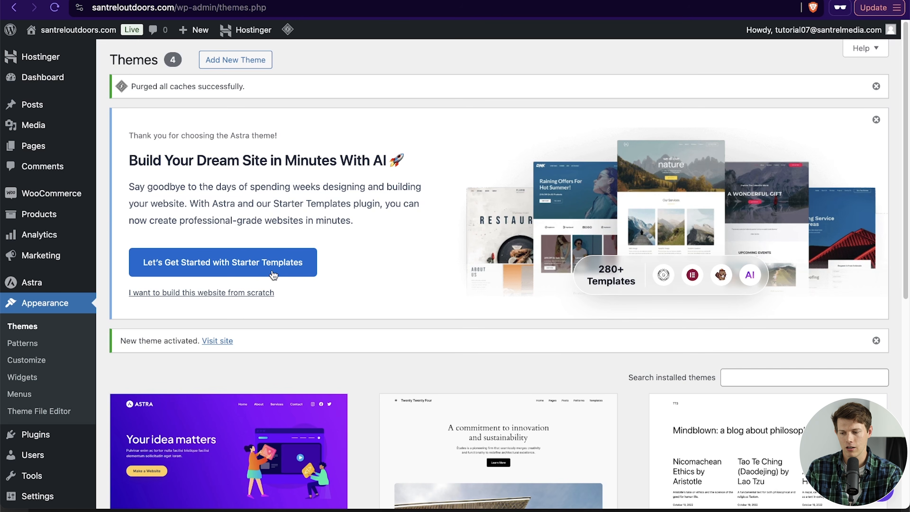
{"action": "left_click", "coordinate": [38, 288]}
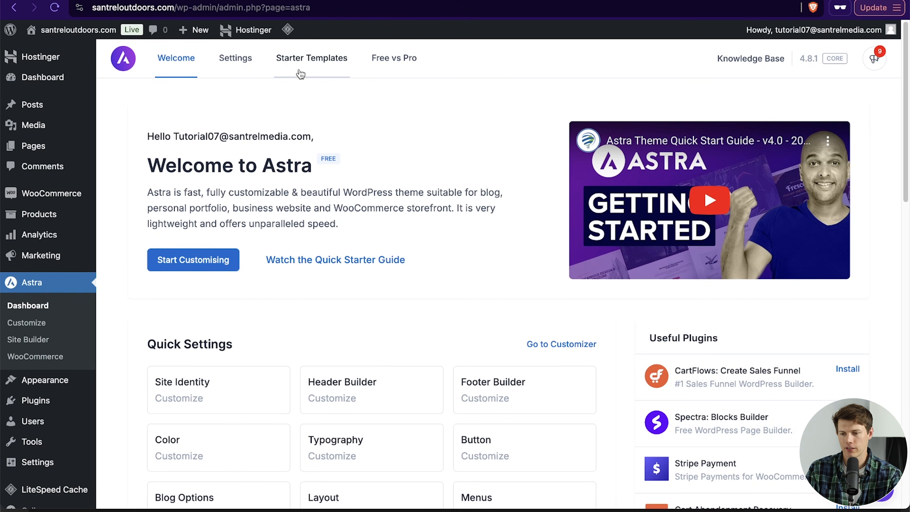
{"action": "left_click", "coordinate": [304, 67]}
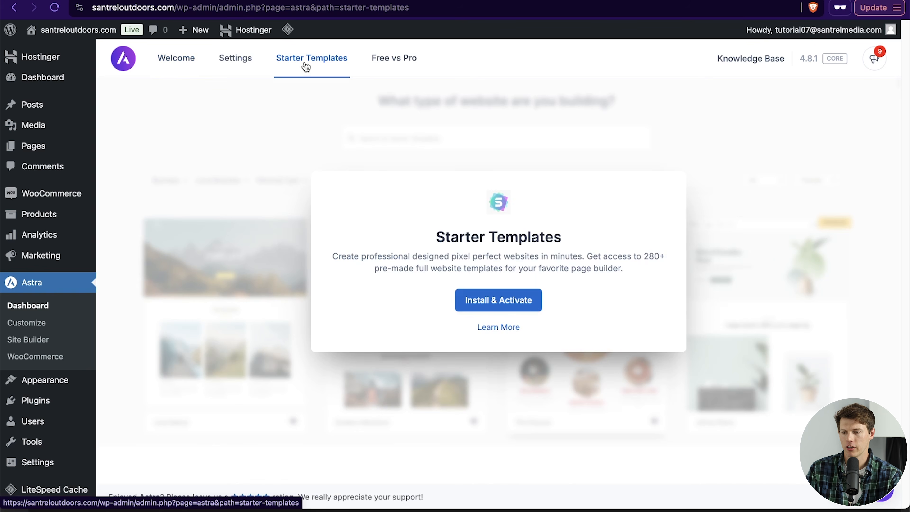
{"action": "left_click", "coordinate": [498, 301]}
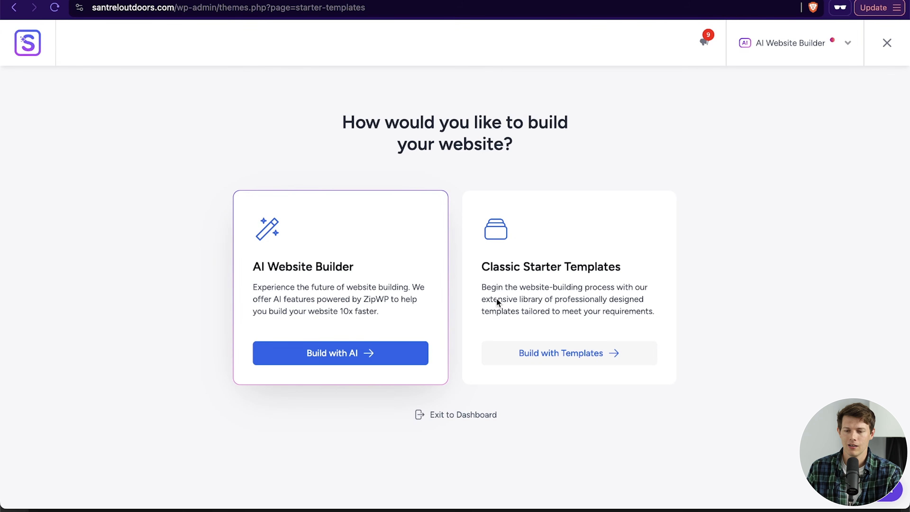
Step: Choose the classic starter templates, dismiss the AI builder offer, and filter to the E-Commerce Online Shop category
{"action": "left_click", "coordinate": [550, 354]}
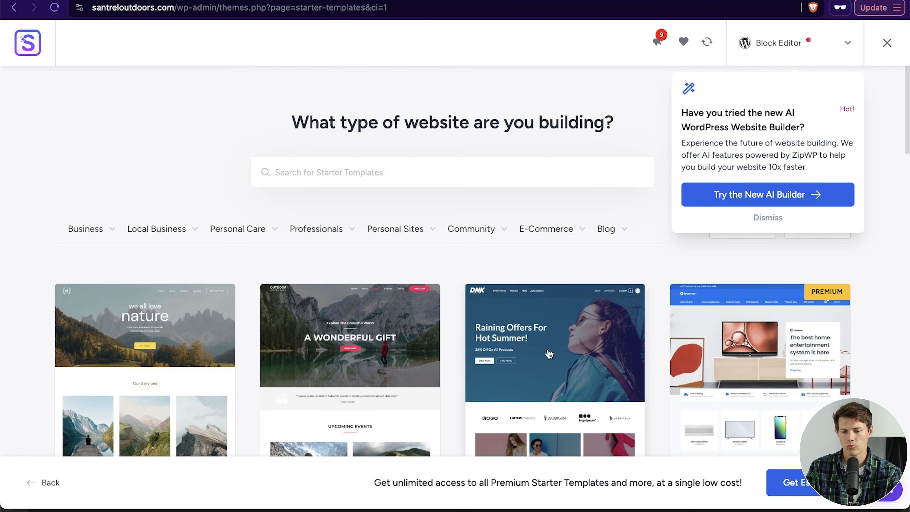
{"action": "left_click", "coordinate": [774, 223]}
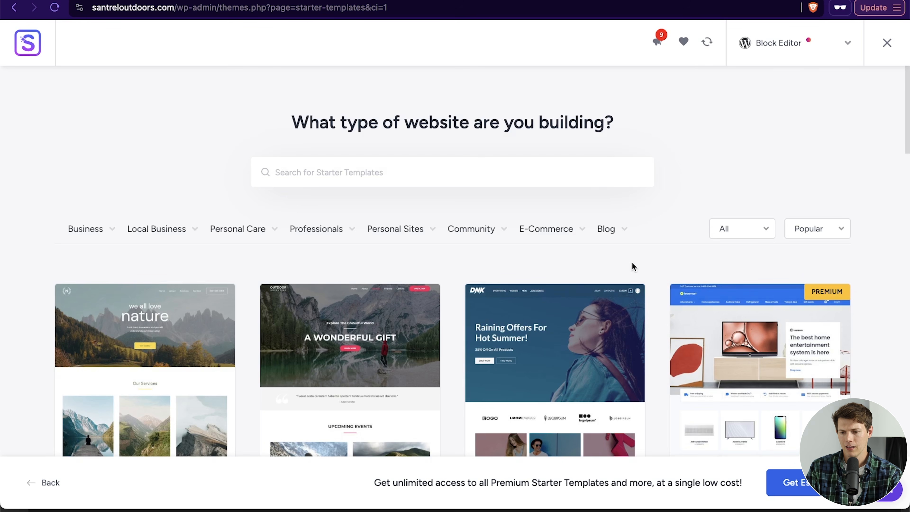
{"action": "scroll", "coordinate": [353, 264], "scroll_direction": "down", "scroll_amount": 7}
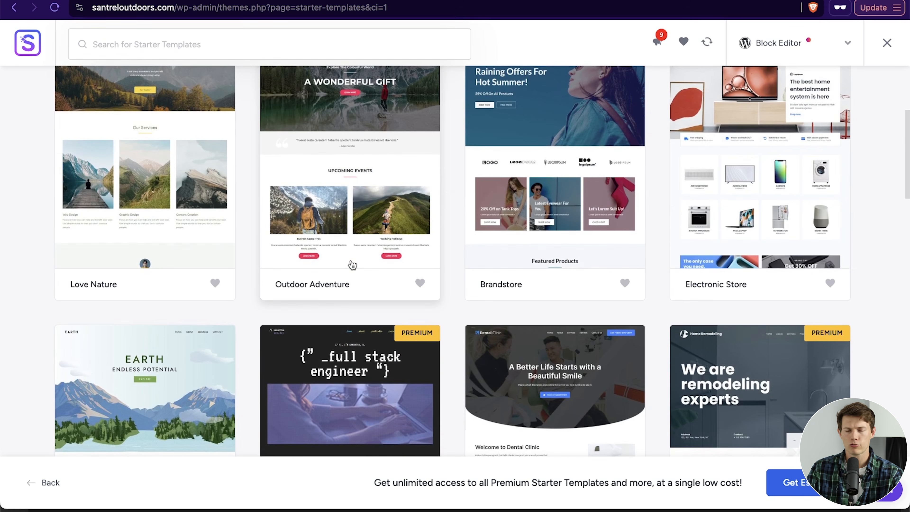
{"action": "scroll", "coordinate": [352, 264], "scroll_direction": "up", "scroll_amount": 7}
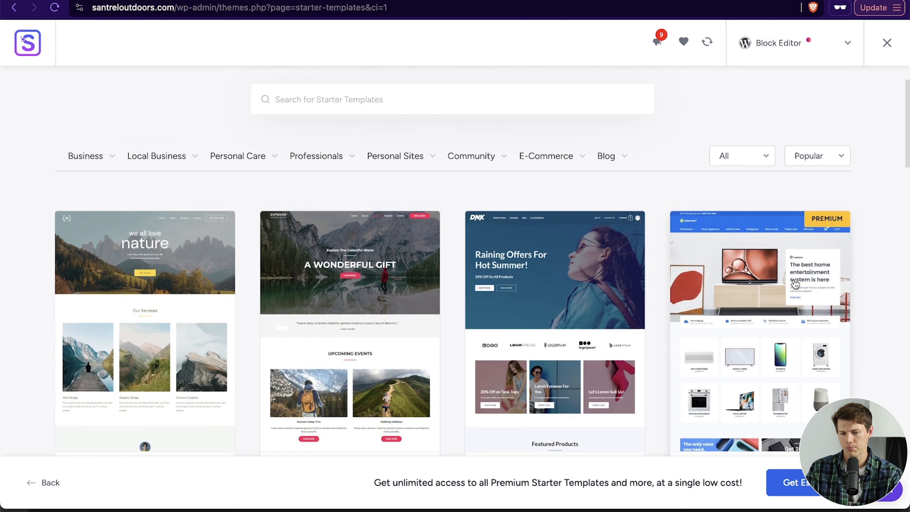
{"action": "left_click", "coordinate": [746, 157]}
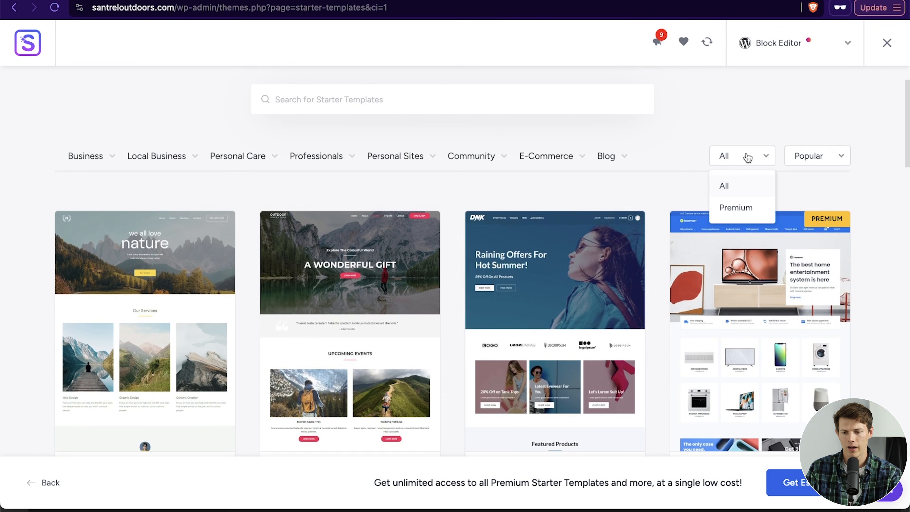
{"action": "left_click", "coordinate": [824, 156]}
{"action": "mouse_move", "coordinate": [563, 156]}
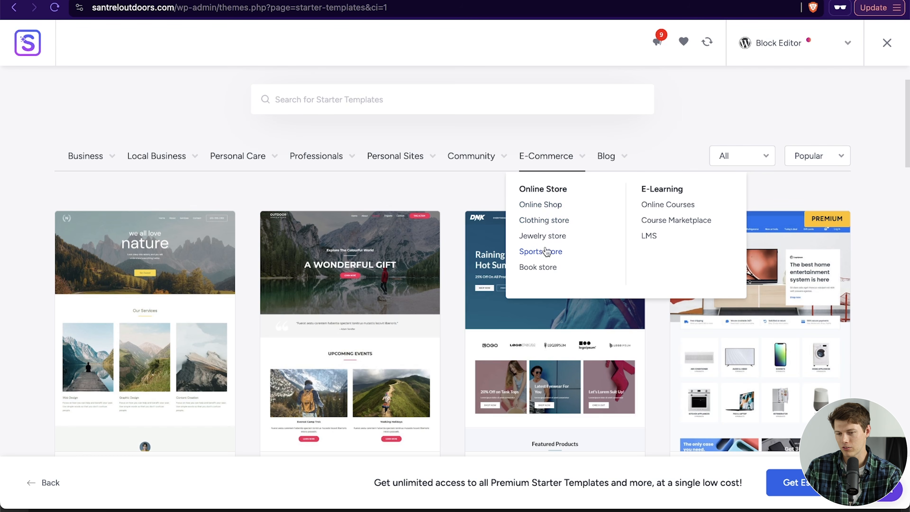
{"action": "left_click", "coordinate": [541, 207]}
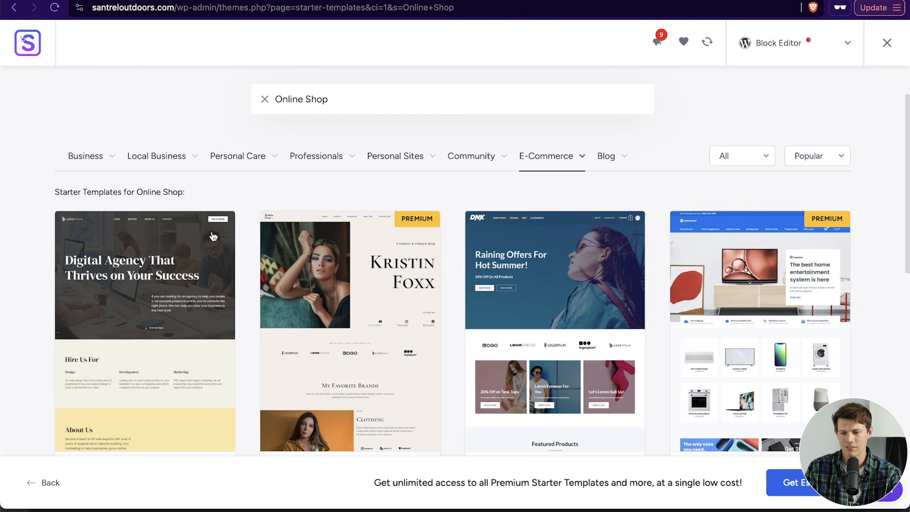
Step: Select the Outdoor Adventure starter template
{"action": "scroll", "coordinate": [40, 273], "scroll_direction": "down", "scroll_amount": 5}
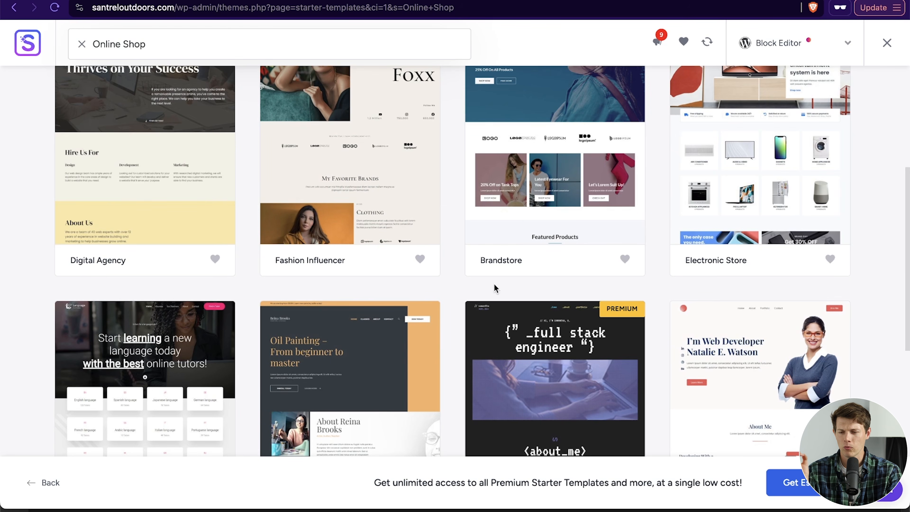
{"action": "scroll", "coordinate": [433, 305], "scroll_direction": "down", "scroll_amount": 10}
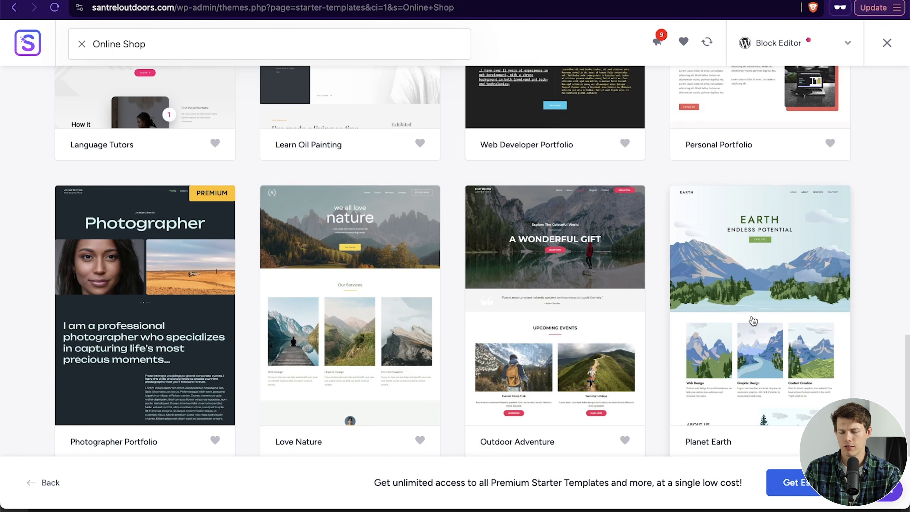
{"action": "left_click", "coordinate": [563, 312]}
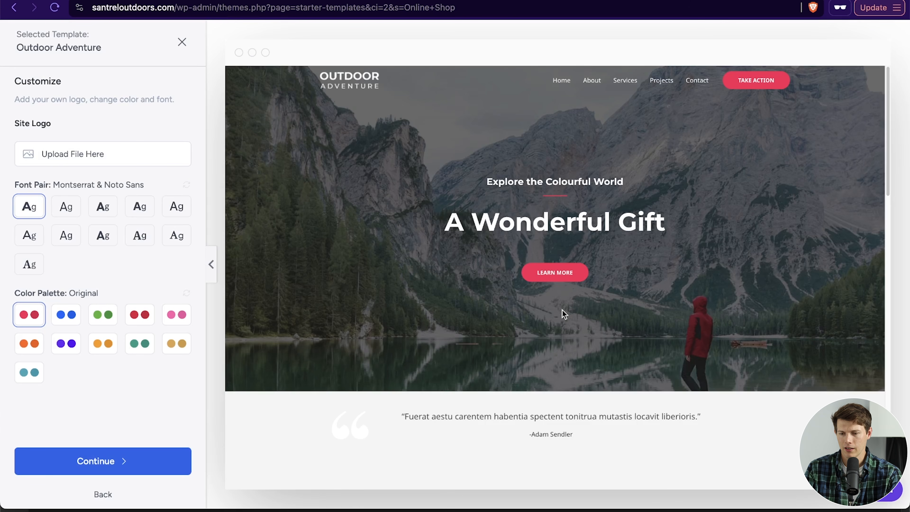
Step: Set the template's font pair to Plus Jakarta Sans & Manrope
{"action": "scroll", "coordinate": [616, 303], "scroll_direction": "down", "scroll_amount": 15}
{"action": "scroll", "coordinate": [616, 304], "scroll_direction": "up", "scroll_amount": 13}
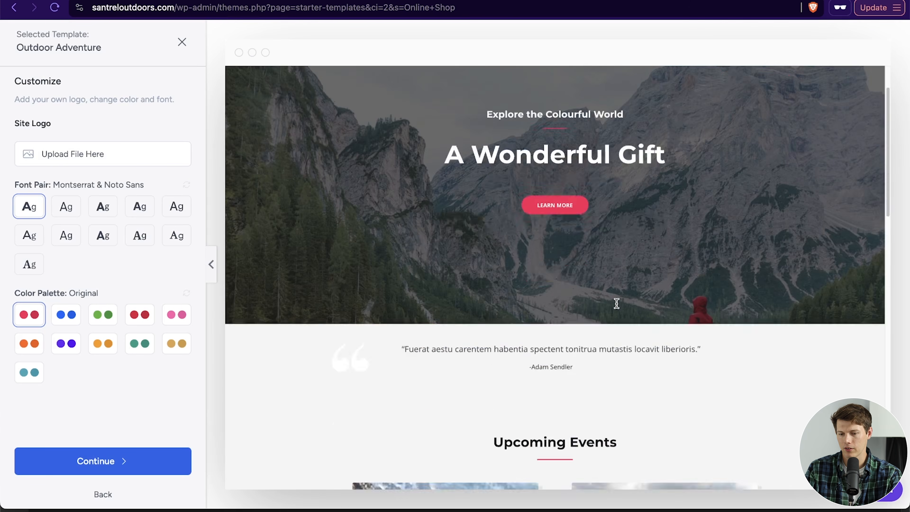
{"action": "scroll", "coordinate": [616, 303], "scroll_direction": "up", "scroll_amount": 2}
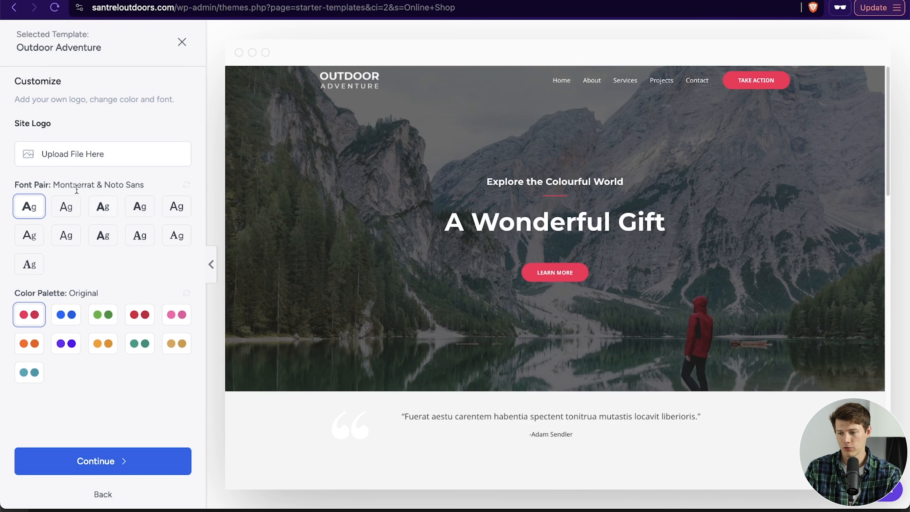
{"action": "left_click", "coordinate": [70, 204]}
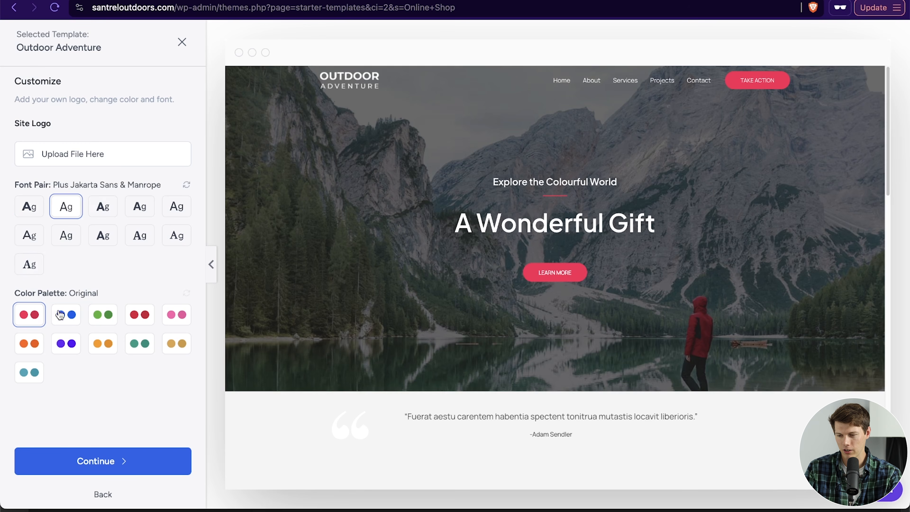
Step: Try out several color palettes on the template and finish with the single teal palette
{"action": "left_click", "coordinate": [102, 319]}
{"action": "scroll", "coordinate": [735, 336], "scroll_direction": "down", "scroll_amount": 7}
{"action": "scroll", "coordinate": [735, 335], "scroll_direction": "up", "scroll_amount": 7}
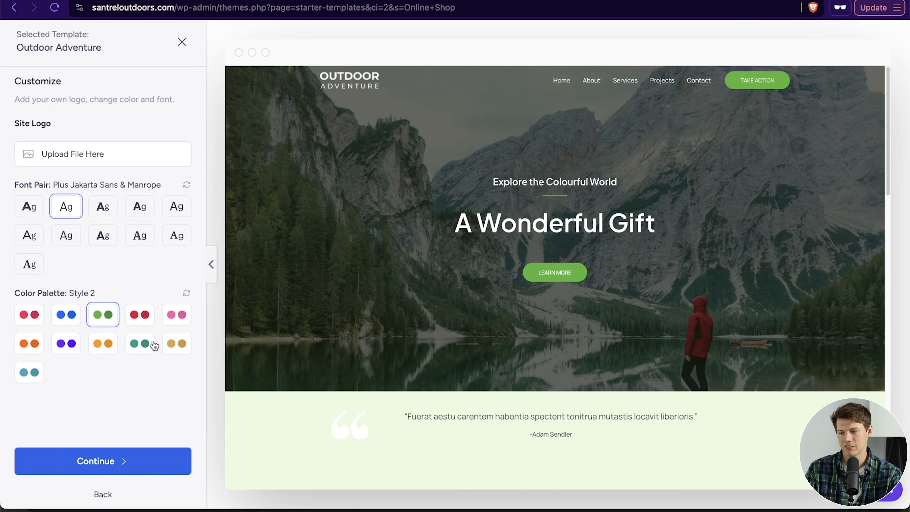
{"action": "left_click", "coordinate": [104, 347]}
{"action": "scroll", "coordinate": [645, 364], "scroll_direction": "down", "scroll_amount": 5}
{"action": "scroll", "coordinate": [644, 364], "scroll_direction": "up", "scroll_amount": 6}
{"action": "left_click", "coordinate": [38, 369]}
{"action": "left_click", "coordinate": [103, 315]}
{"action": "left_click", "coordinate": [31, 372]}
{"action": "scroll", "coordinate": [715, 268], "scroll_direction": "down", "scroll_amount": 5}
{"action": "scroll", "coordinate": [715, 268], "scroll_direction": "up", "scroll_amount": 6}
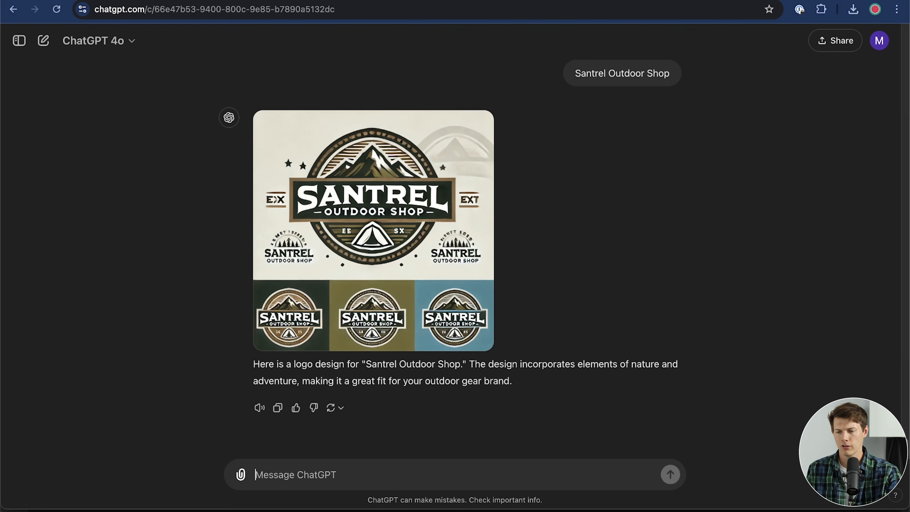
Step: Use the uploaded Santrel Outdoor Shop logo image as the site logo and continue past the customization
{"action": "left_click", "coordinate": [419, 334]}
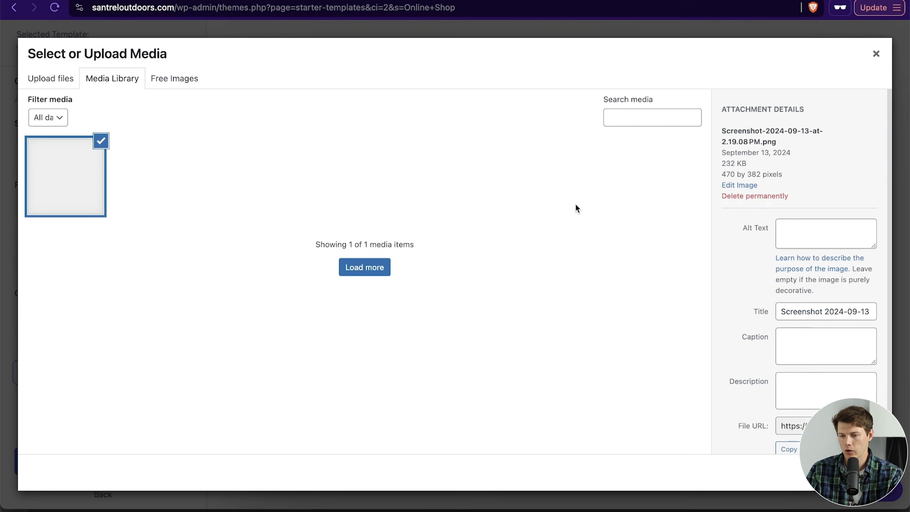
{"action": "left_click", "coordinate": [861, 473]}
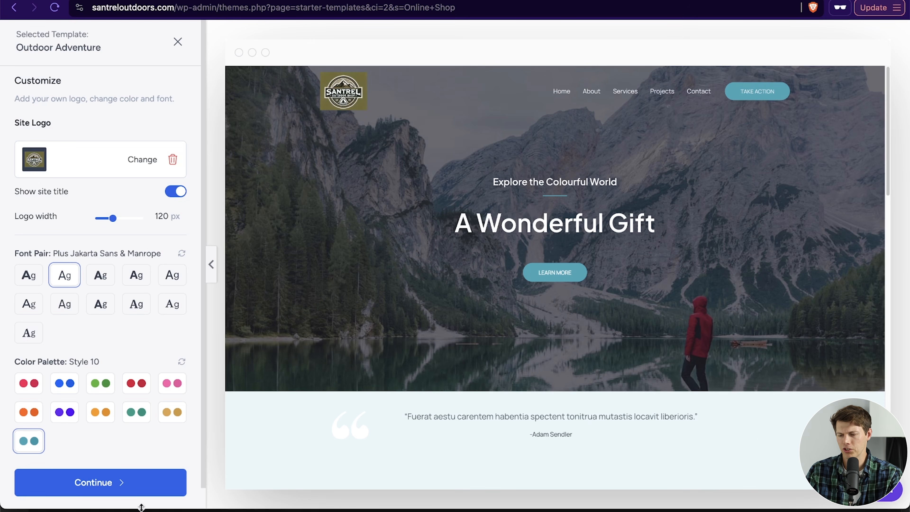
{"action": "left_click", "coordinate": [110, 491]}
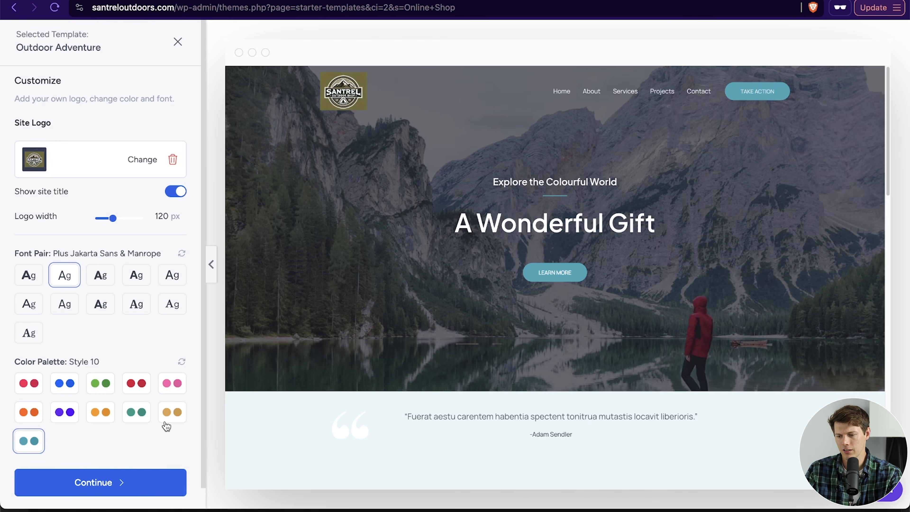
Step: Skip the optional features, fill in your first name and work email, turn off data sharing, and build the website
{"action": "scroll", "coordinate": [668, 250], "scroll_direction": "down", "scroll_amount": 3}
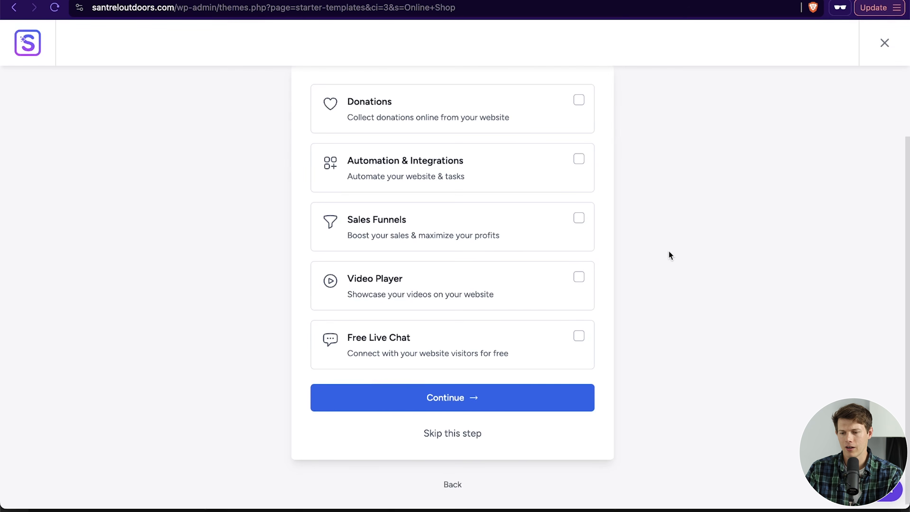
{"action": "left_click", "coordinate": [457, 432]}
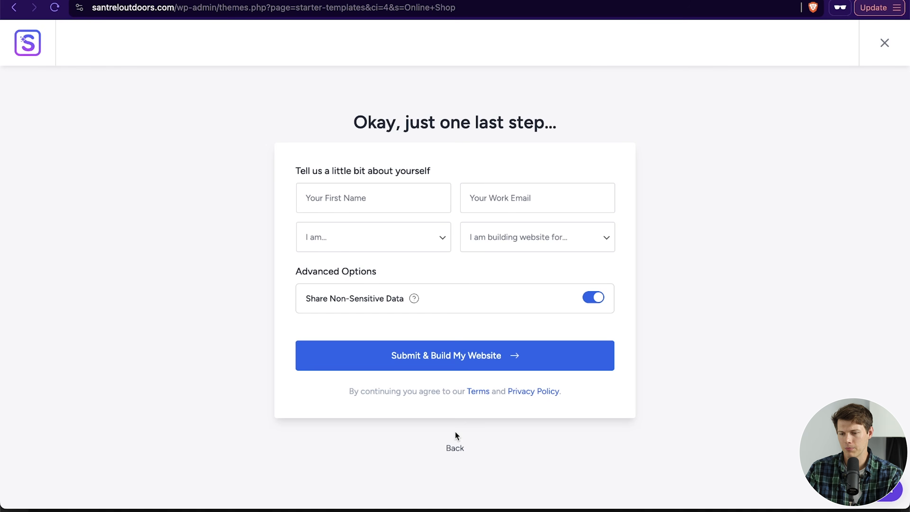
{"action": "left_click", "coordinate": [384, 196]}
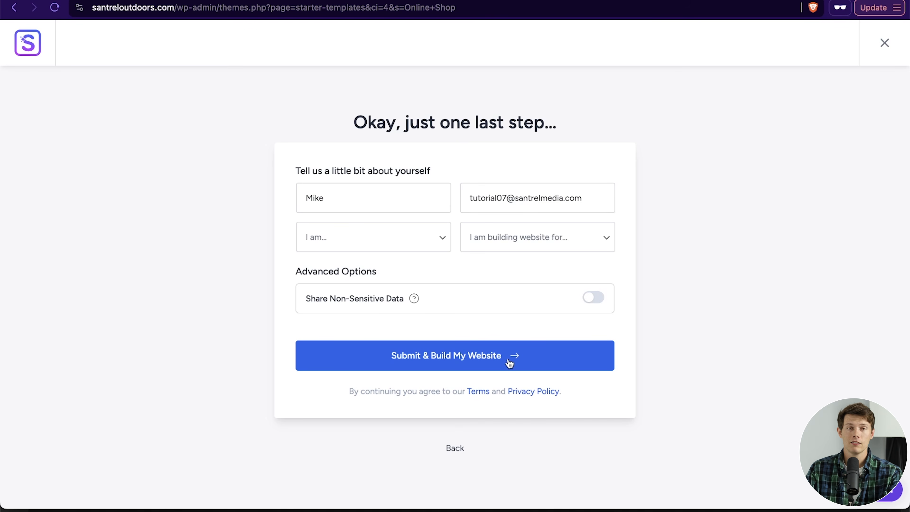
{"action": "left_click", "coordinate": [509, 363]}
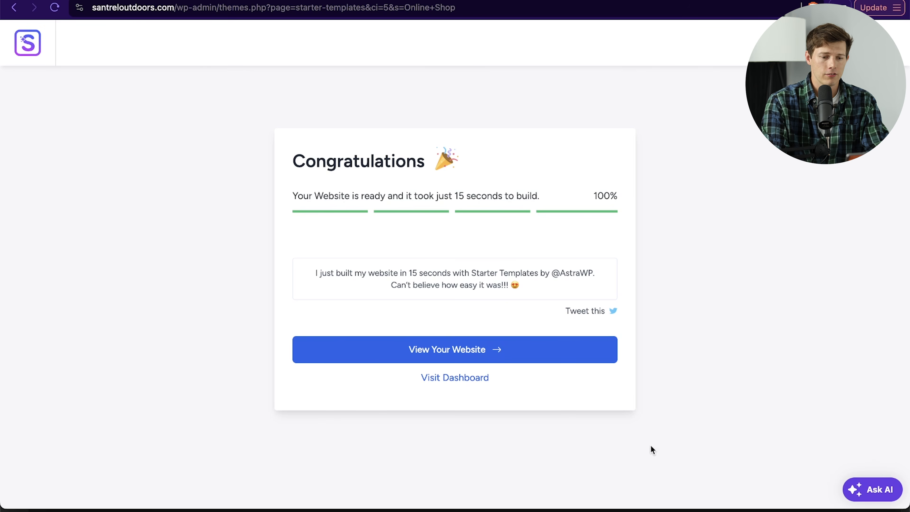
Step: View the newly built website and scroll through its sections
{"action": "left_click", "coordinate": [408, 357]}
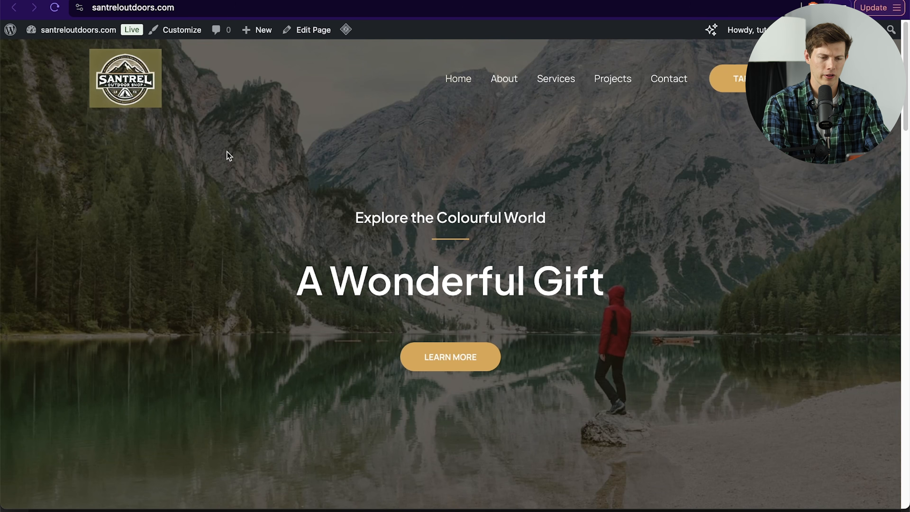
{"action": "scroll", "coordinate": [227, 151], "scroll_direction": "down", "scroll_amount": 10}
{"action": "scroll", "coordinate": [227, 153], "scroll_direction": "down", "scroll_amount": 8}
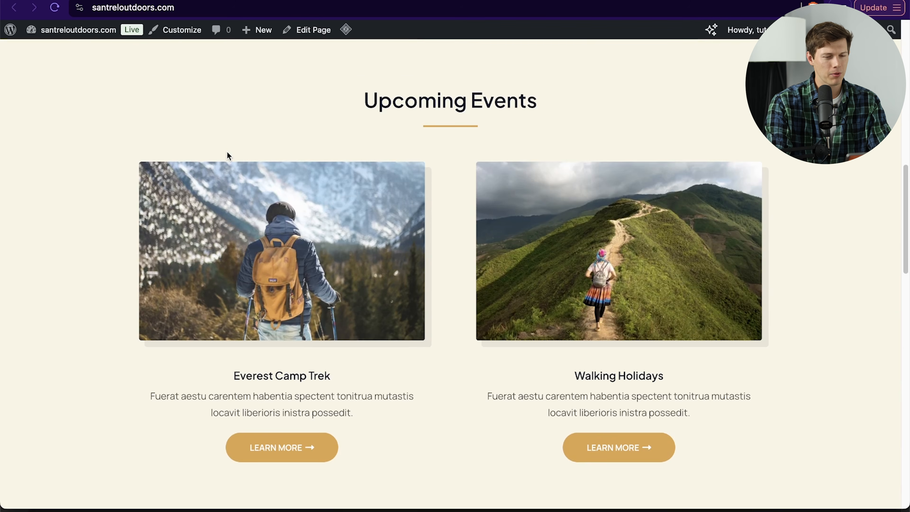
{"action": "scroll", "coordinate": [227, 152], "scroll_direction": "down", "scroll_amount": 10}
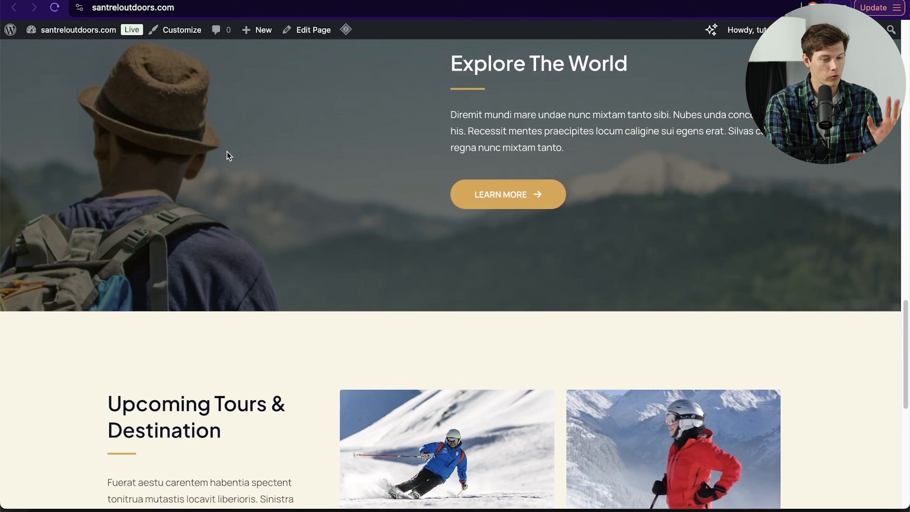
{"action": "scroll", "coordinate": [226, 151], "scroll_direction": "up", "scroll_amount": 20}
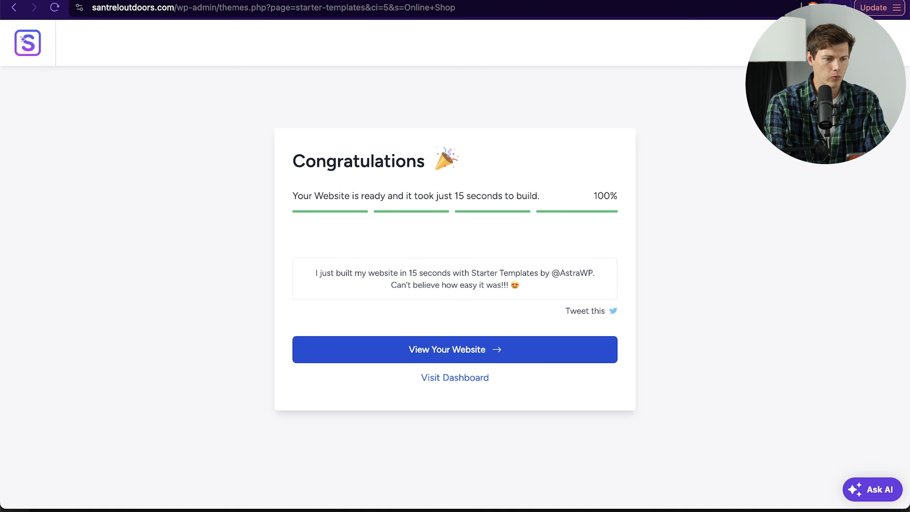
Step: Open the WordPress dashboard of the new site
{"action": "left_click", "coordinate": [448, 378]}
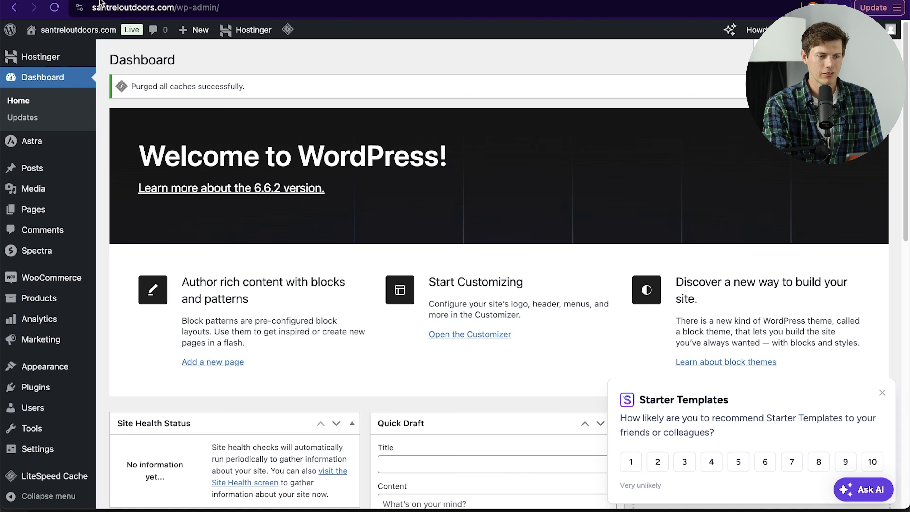
{"action": "left_click_drag", "start_coordinate": [92, 7], "coordinate": [177, 10]}
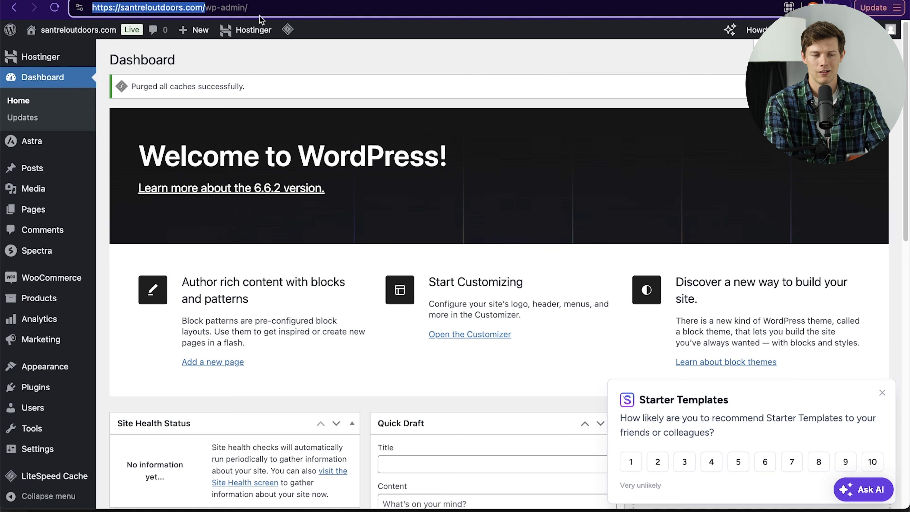
{"action": "left_click", "coordinate": [264, 9]}
{"action": "left_click_drag", "start_coordinate": [291, 10], "coordinate": [64, 7]}
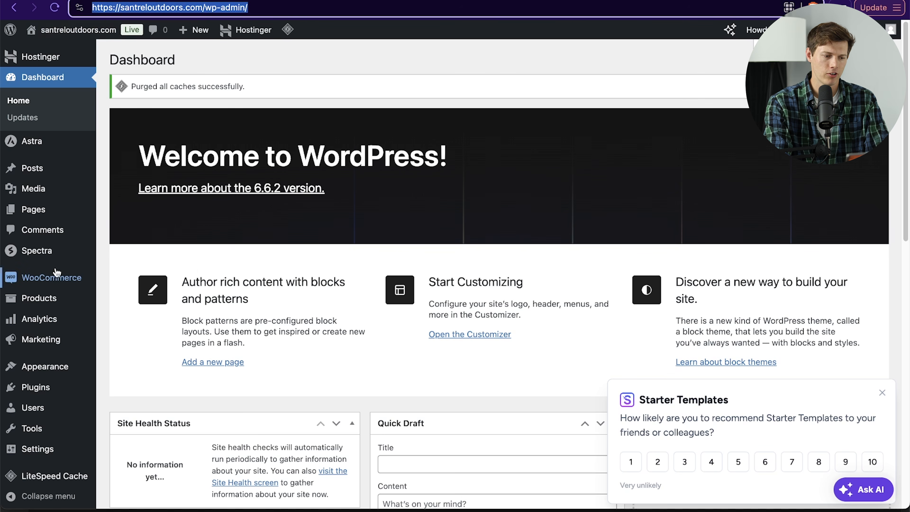
Step: Open the WooCommerce home, continue the store setup, and choose to set up an online store
{"action": "mouse_move", "coordinate": [63, 281]}
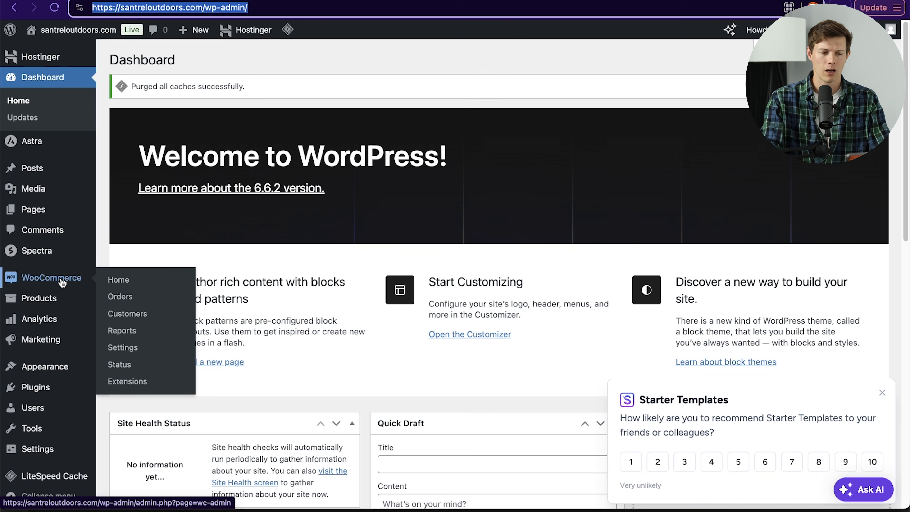
{"action": "left_click", "coordinate": [61, 281]}
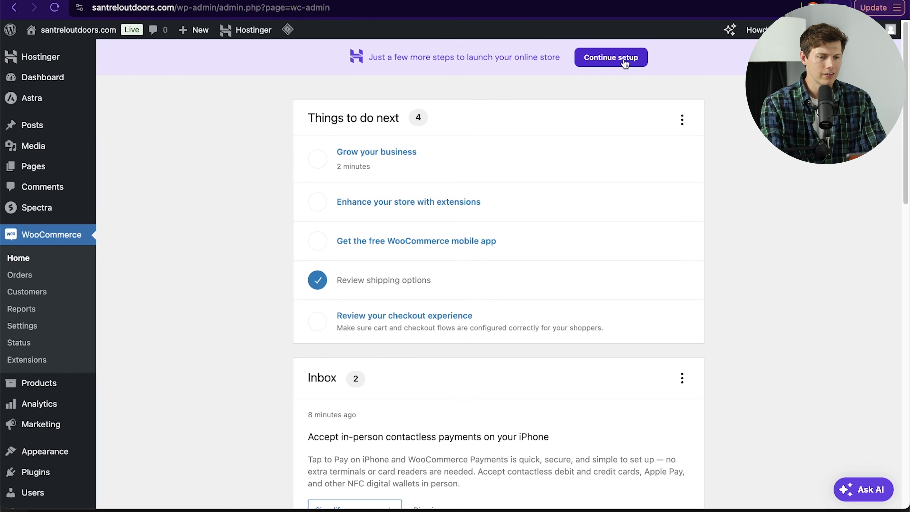
{"action": "left_click", "coordinate": [605, 63]}
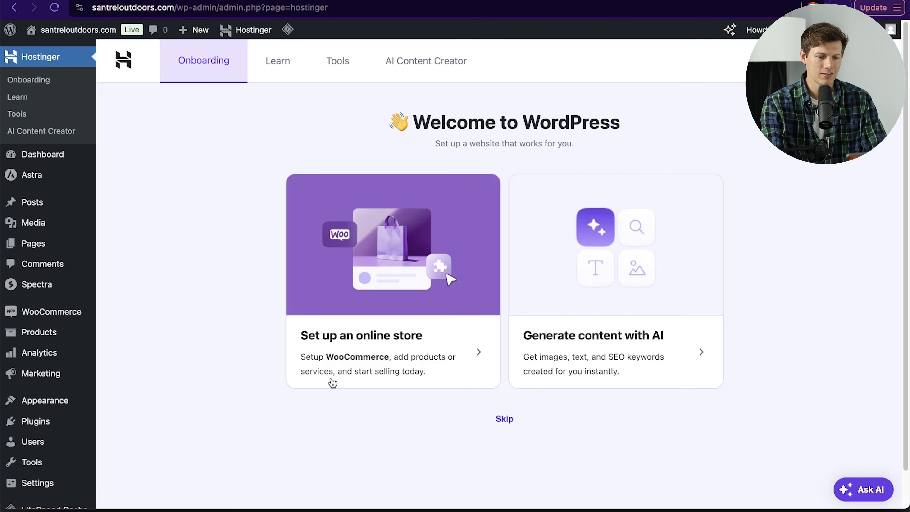
{"action": "left_click", "coordinate": [379, 347]}
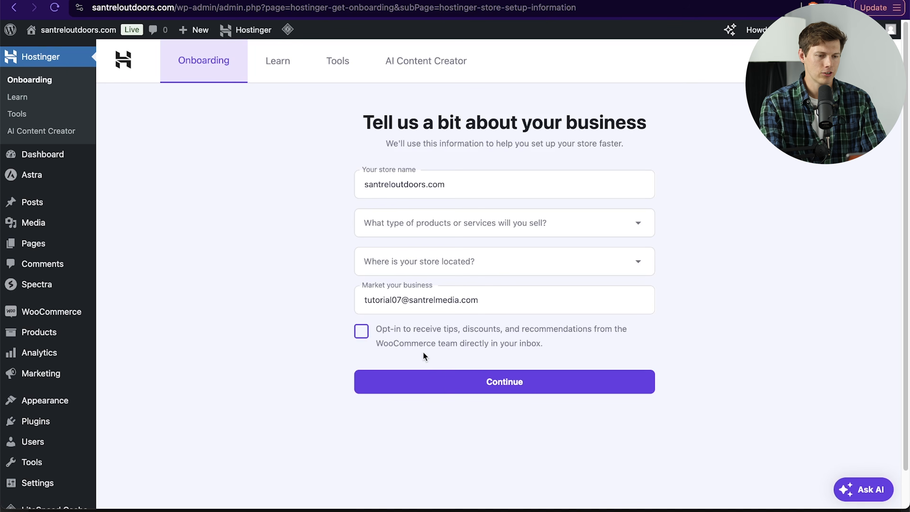
Step: Set the type of products the store will sell to Other
{"action": "left_click", "coordinate": [484, 229]}
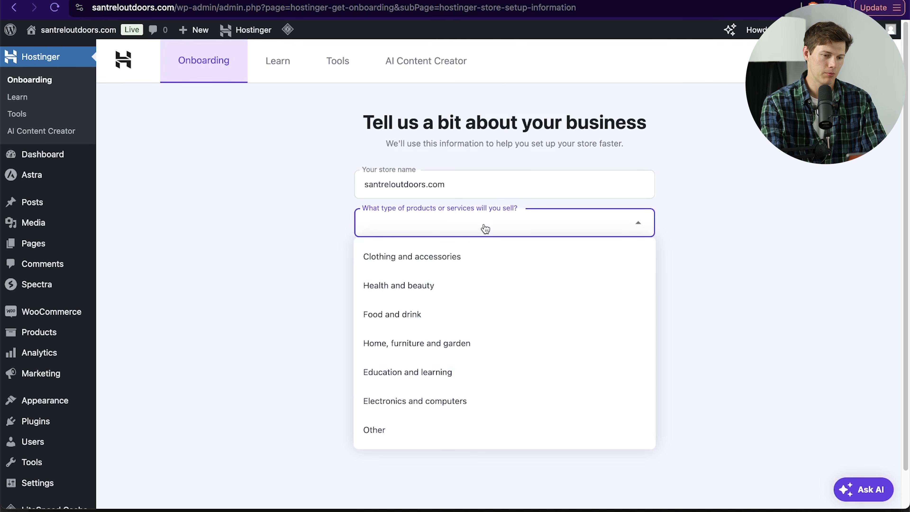
{"action": "type", "text": "oth"}
{"action": "key", "text": "Return"}
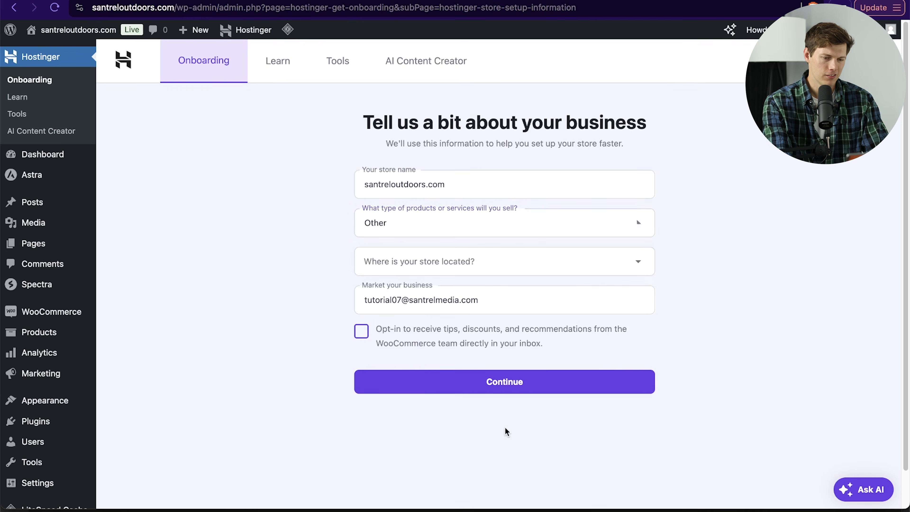
Step: Set the store location to United States (US) - Nevada and continue
{"action": "left_click", "coordinate": [452, 263]}
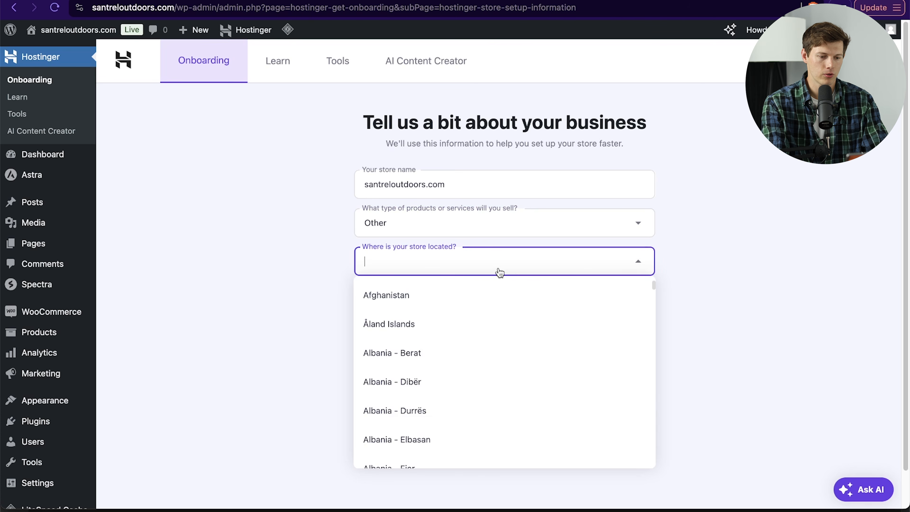
{"action": "type", "text": "uni"}
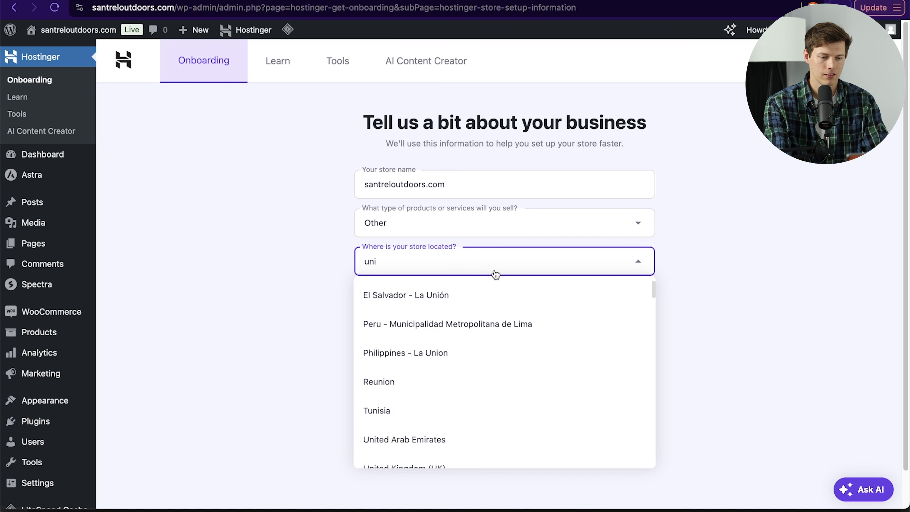
{"action": "type", "text": "ted states"}
{"action": "scroll", "coordinate": [501, 412], "scroll_direction": "down", "scroll_amount": 3}
{"action": "scroll", "coordinate": [506, 446], "scroll_direction": "down", "scroll_amount": 10}
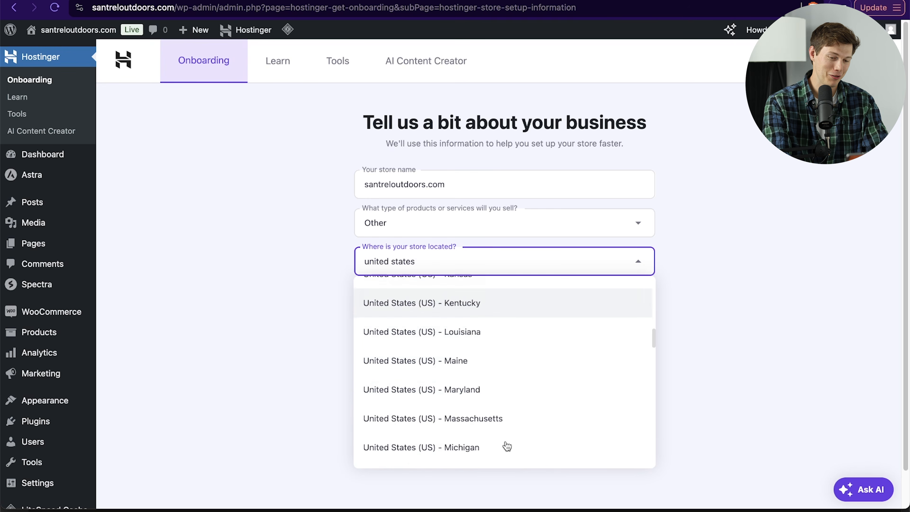
{"action": "scroll", "coordinate": [505, 445], "scroll_direction": "down", "scroll_amount": 8}
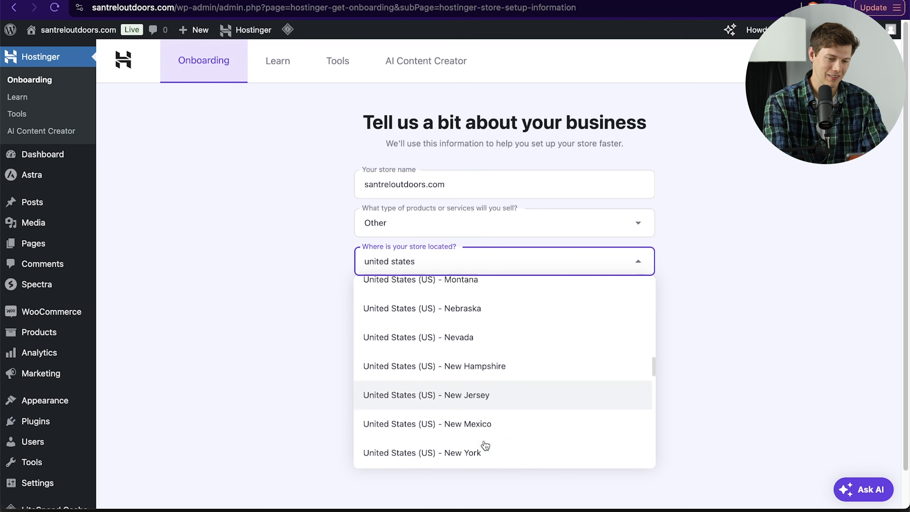
{"action": "left_click", "coordinate": [479, 335]}
{"action": "left_click", "coordinate": [438, 382]}
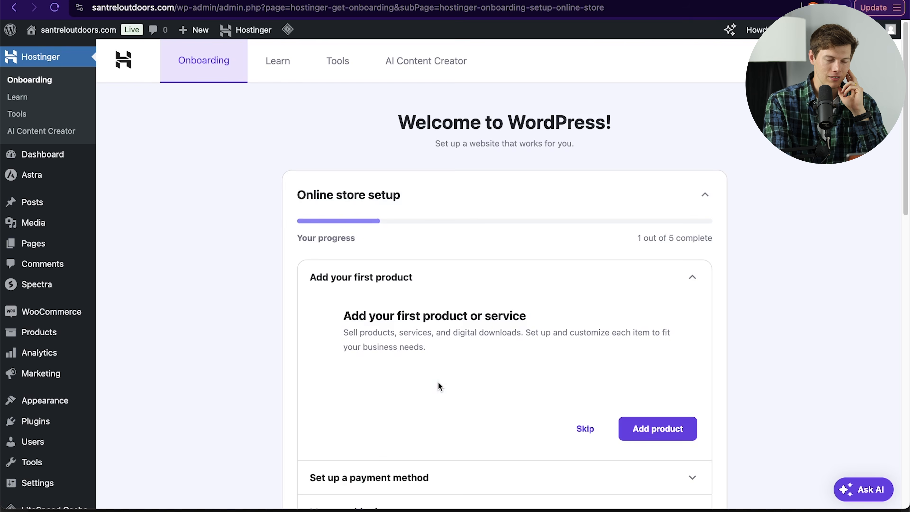
Step: Start adding the first product and title it Premium Hydration Pack
{"action": "scroll", "coordinate": [437, 382], "scroll_direction": "down", "scroll_amount": 2}
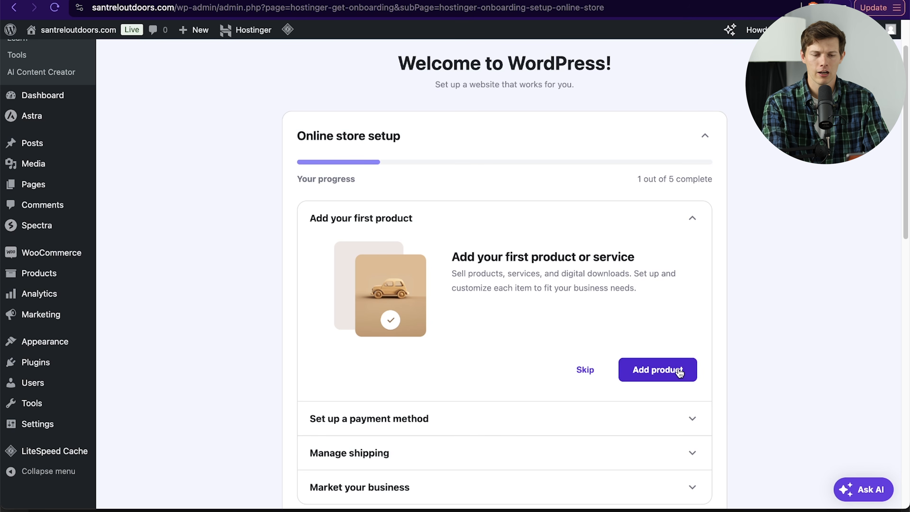
{"action": "left_click", "coordinate": [666, 369]}
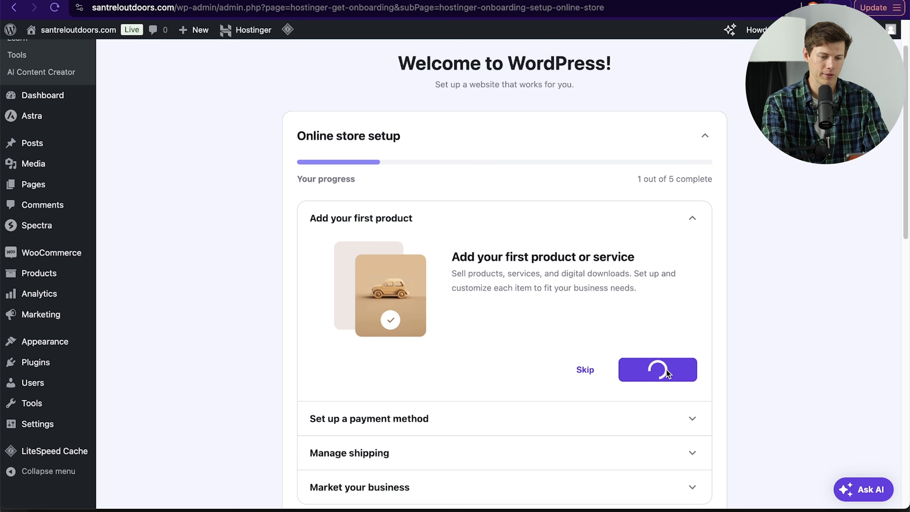
{"action": "type", "text": "P"}
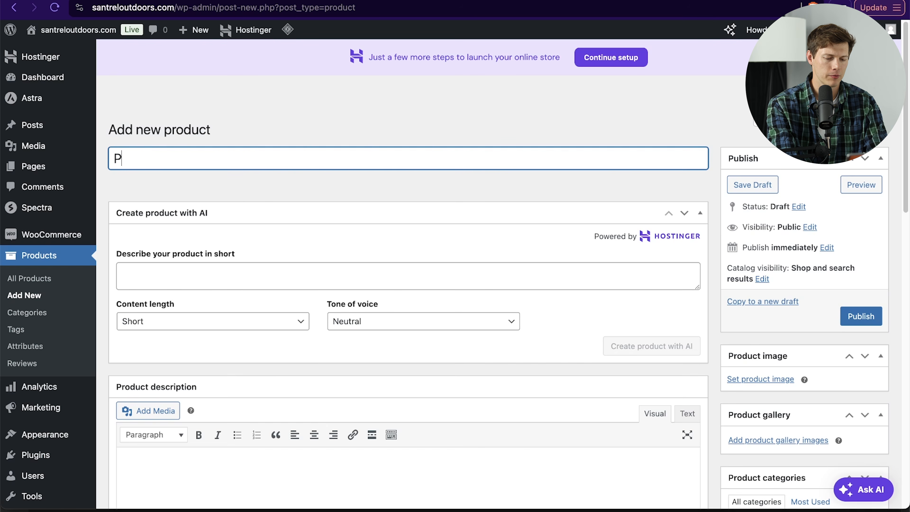
{"action": "type", "text": "remium Hydration Pac"}
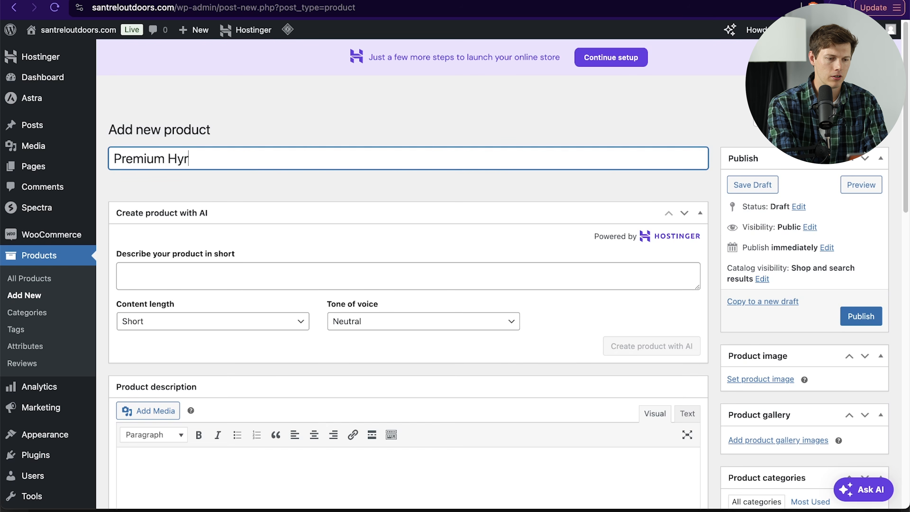
{"action": "type", "text": "k"}
Step: Describe the 5-liter hydration pack for the AI generator, choose Medium length and Trustworthy tone, and create the product with AI
{"action": "left_click", "coordinate": [256, 271]}
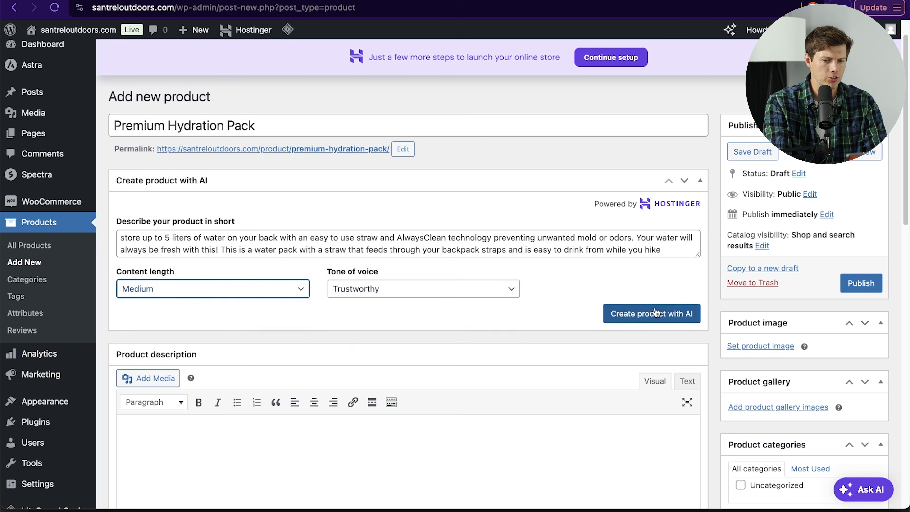
{"action": "left_click", "coordinate": [655, 314]}
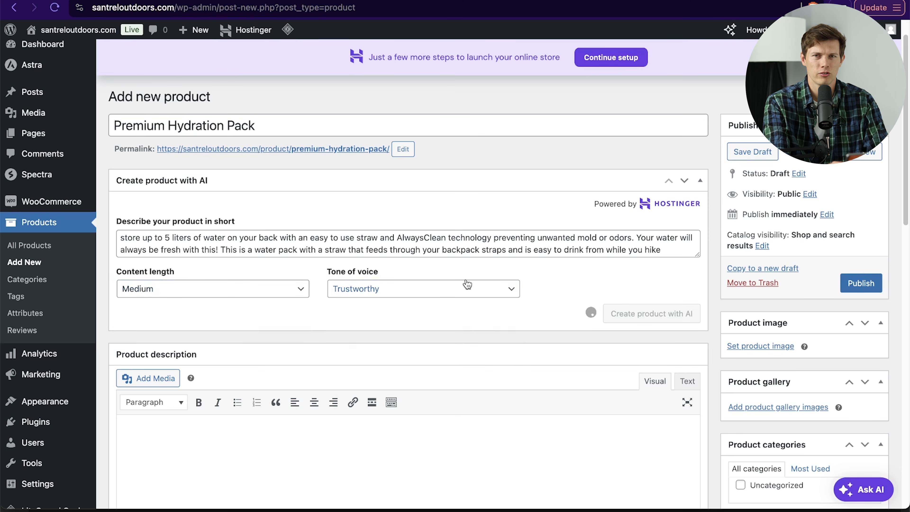
{"action": "scroll", "coordinate": [467, 281], "scroll_direction": "down", "scroll_amount": 8}
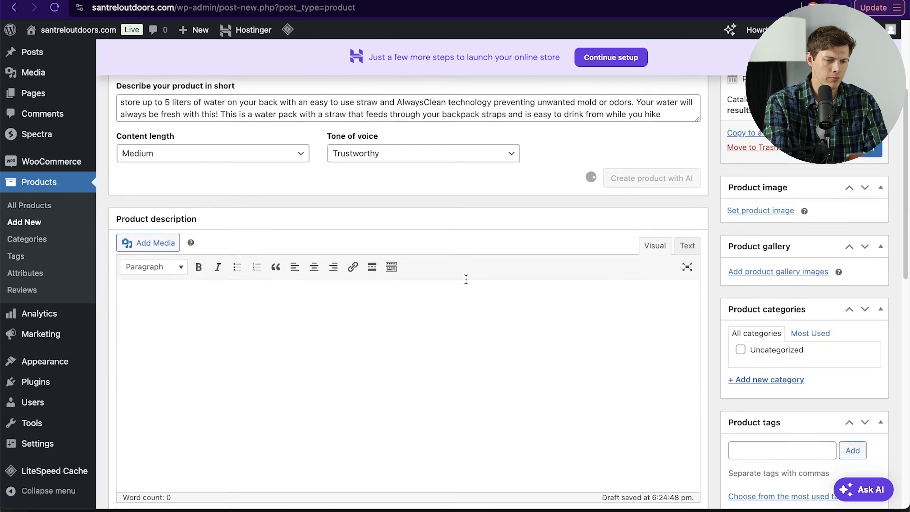
{"action": "scroll", "coordinate": [465, 279], "scroll_direction": "up", "scroll_amount": 2}
{"action": "scroll", "coordinate": [465, 279], "scroll_direction": "down", "scroll_amount": 6}
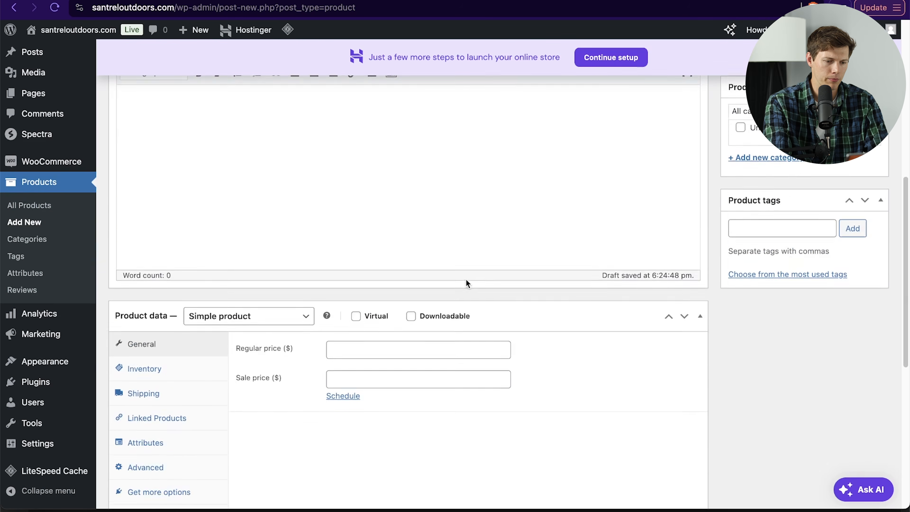
{"action": "scroll", "coordinate": [465, 279], "scroll_direction": "up", "scroll_amount": 12}
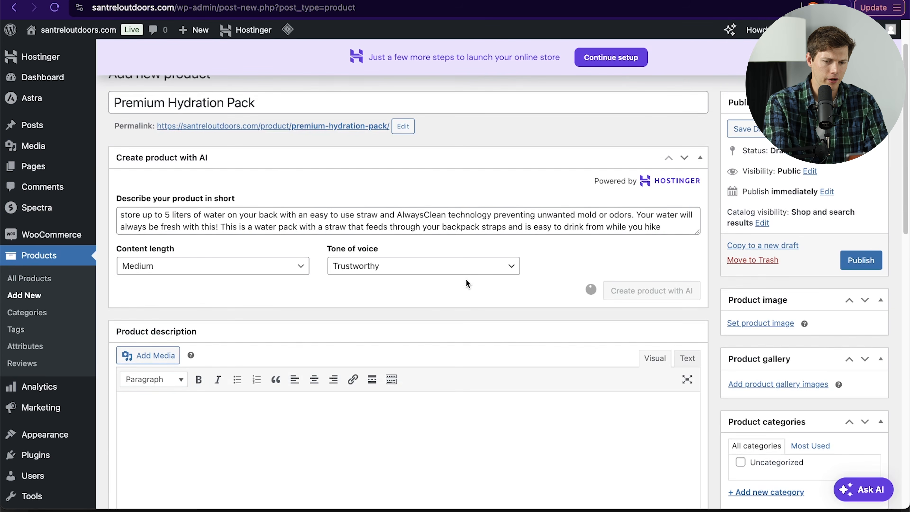
{"action": "scroll", "coordinate": [624, 377], "scroll_direction": "up", "scroll_amount": 2}
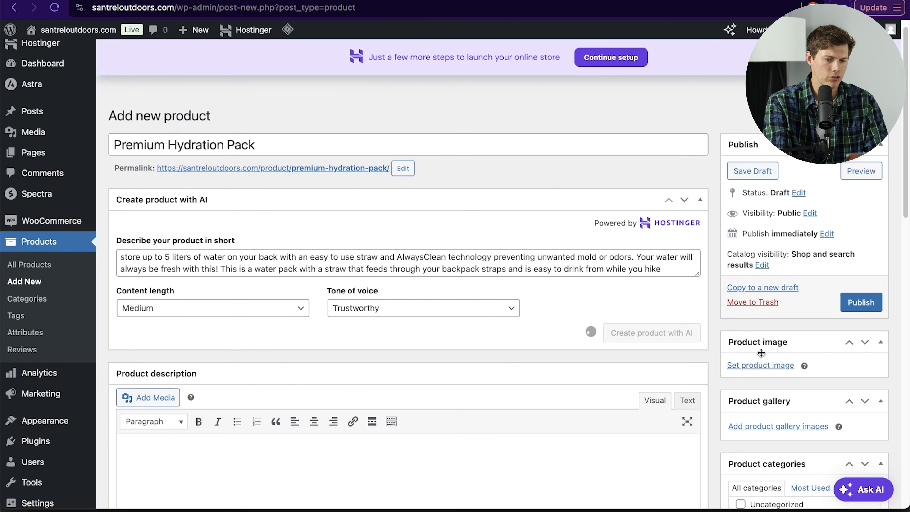
Step: Scroll through and review the AI-generated product description
{"action": "scroll", "coordinate": [562, 346], "scroll_direction": "down", "scroll_amount": 10}
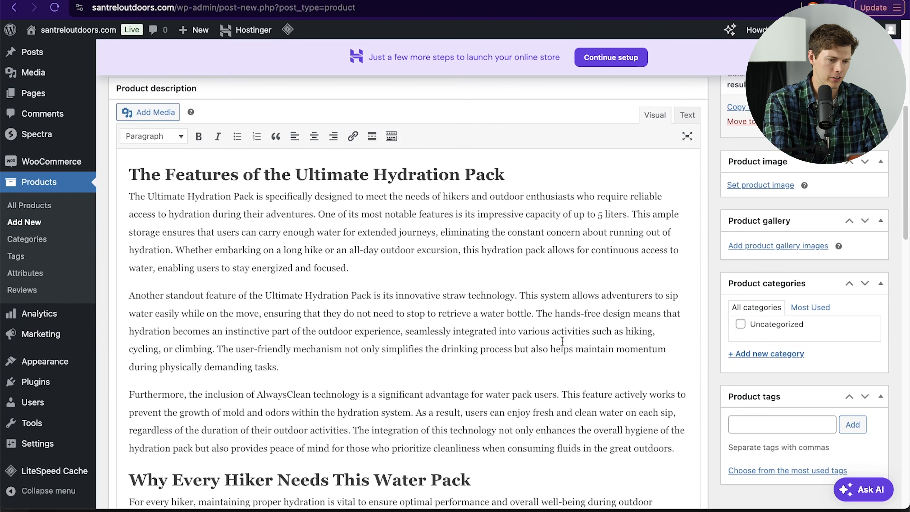
{"action": "scroll", "coordinate": [562, 341], "scroll_direction": "down", "scroll_amount": 5}
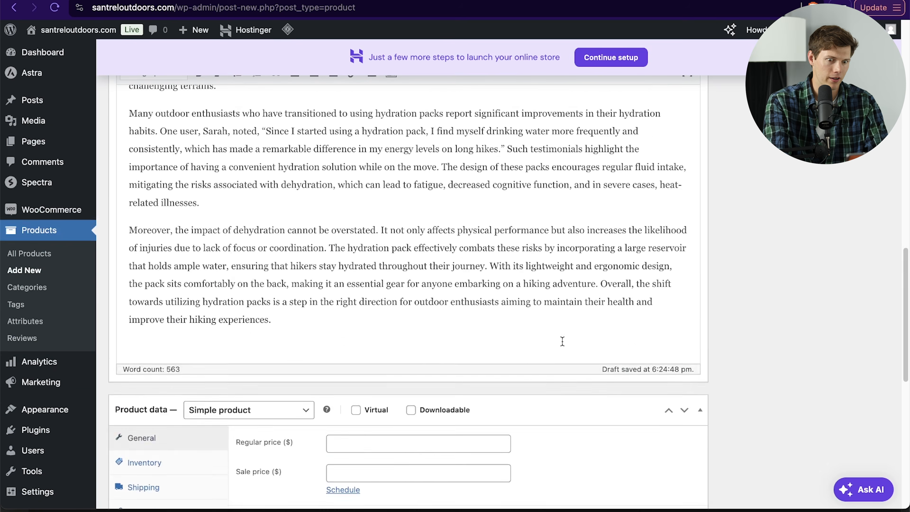
{"action": "scroll", "coordinate": [562, 341], "scroll_direction": "up", "scroll_amount": 8}
{"action": "scroll", "coordinate": [562, 341], "scroll_direction": "down", "scroll_amount": 13}
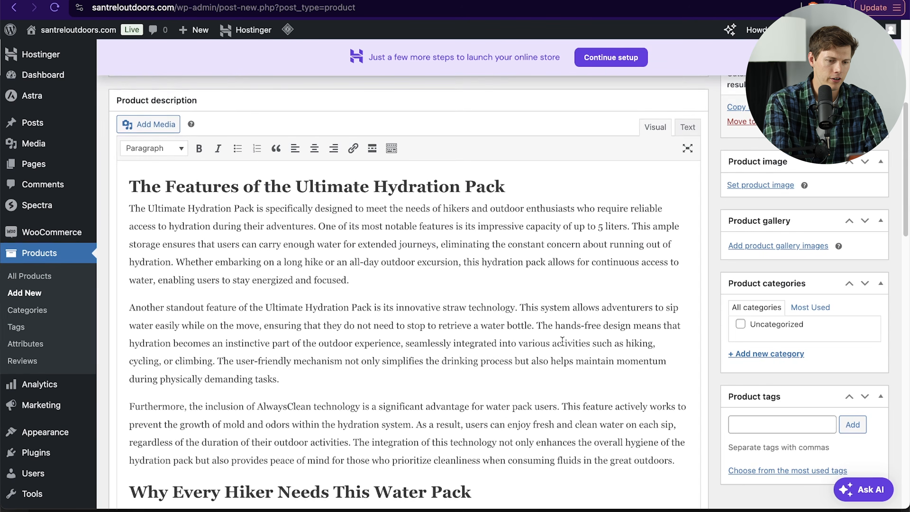
{"action": "scroll", "coordinate": [563, 341], "scroll_direction": "down", "scroll_amount": 9}
{"action": "scroll", "coordinate": [562, 341], "scroll_direction": "up", "scroll_amount": 9}
{"action": "scroll", "coordinate": [563, 341], "scroll_direction": "down", "scroll_amount": 4}
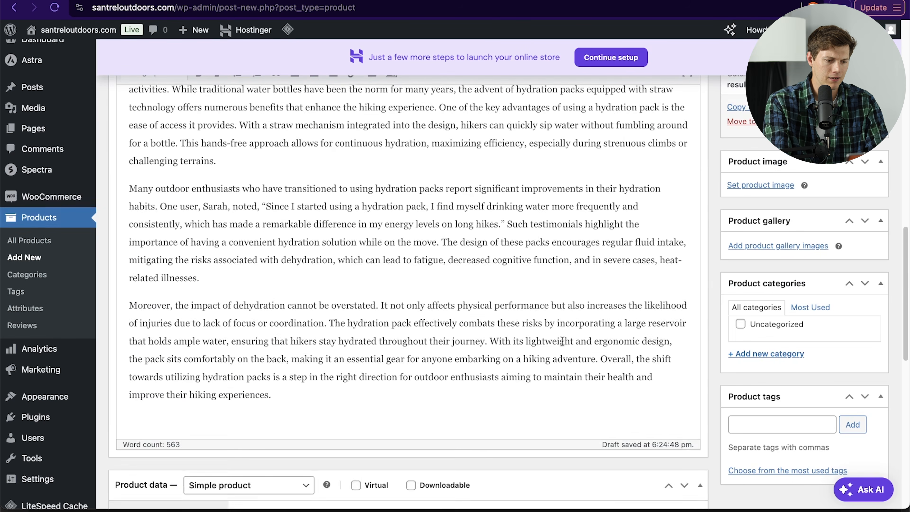
{"action": "scroll", "coordinate": [562, 346], "scroll_direction": "down", "scroll_amount": 2}
Step: Set the regular price to 44.95 and the sale price to 41.95
{"action": "left_click", "coordinate": [370, 255]}
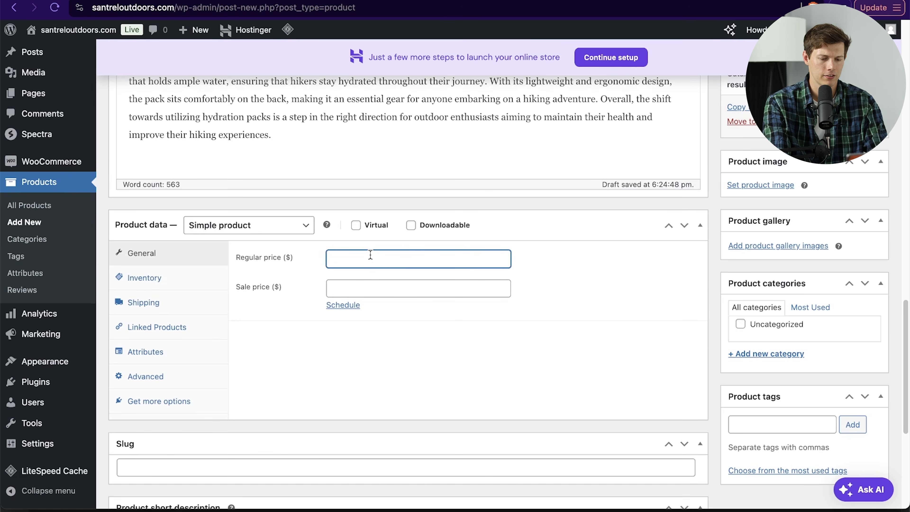
{"action": "type", "text": "44.95"}
{"action": "left_click", "coordinate": [419, 287]}
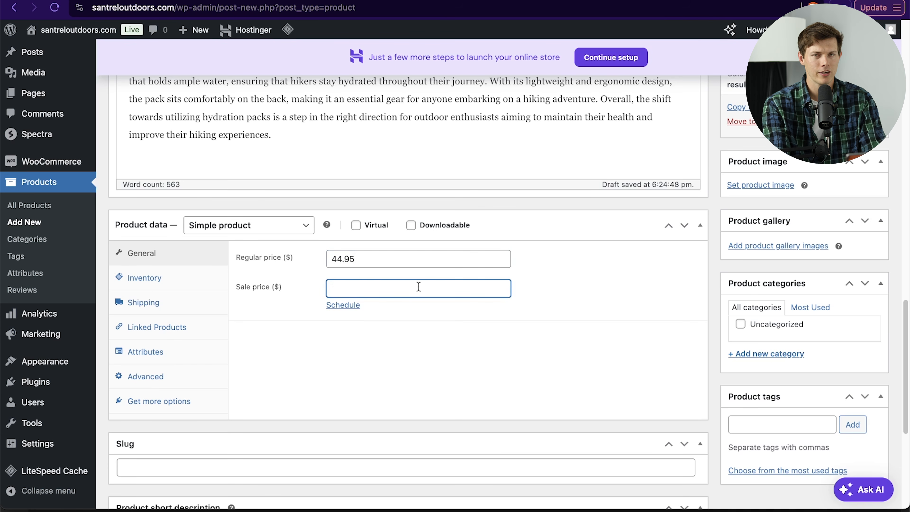
{"action": "type", "text": "41.95"}
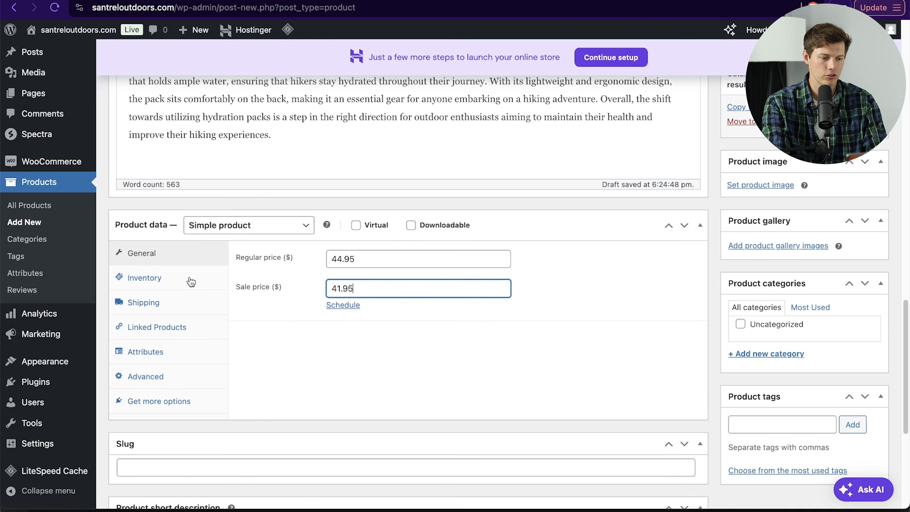
Step: Open the inventory settings, leave the product type as Simple product, and set the SKU to 10001
{"action": "left_click", "coordinate": [138, 283]}
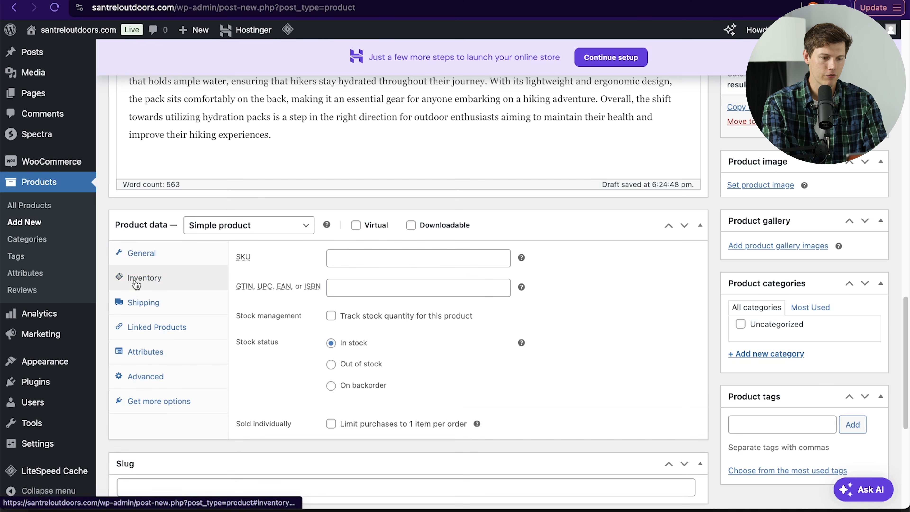
{"action": "left_click", "coordinate": [284, 235]}
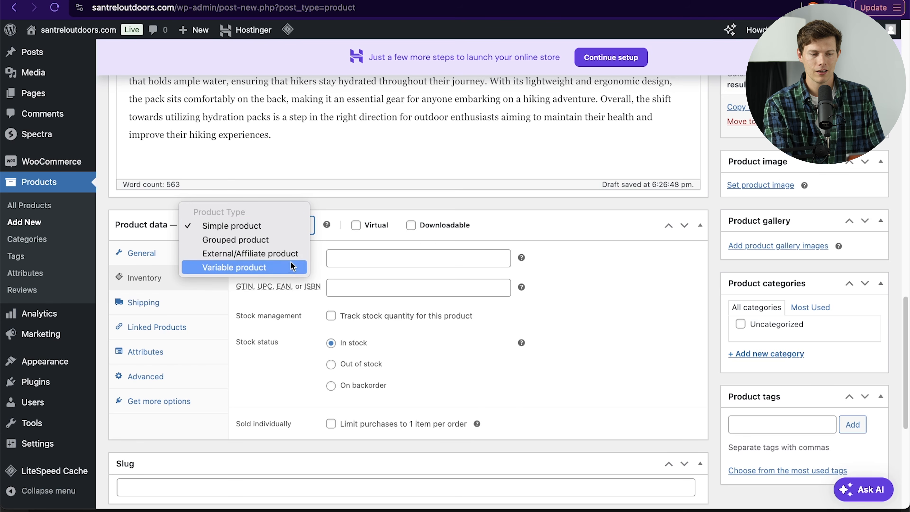
{"action": "left_click", "coordinate": [385, 275]}
{"action": "left_click", "coordinate": [389, 260]}
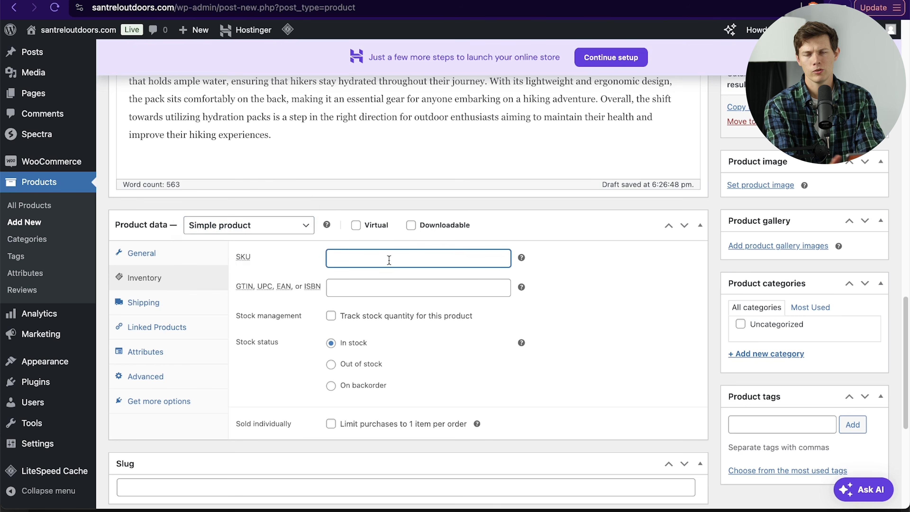
{"action": "type", "text": "10001"}
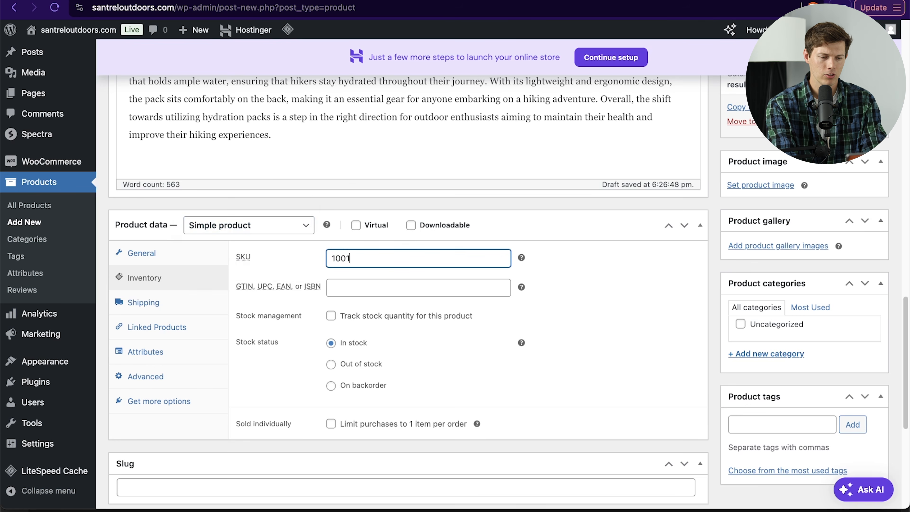
Step: Enable stock tracking with a quantity of 150 and allow backorders while notifying the customer
{"action": "left_click", "coordinate": [373, 287]}
{"action": "left_click", "coordinate": [299, 318]}
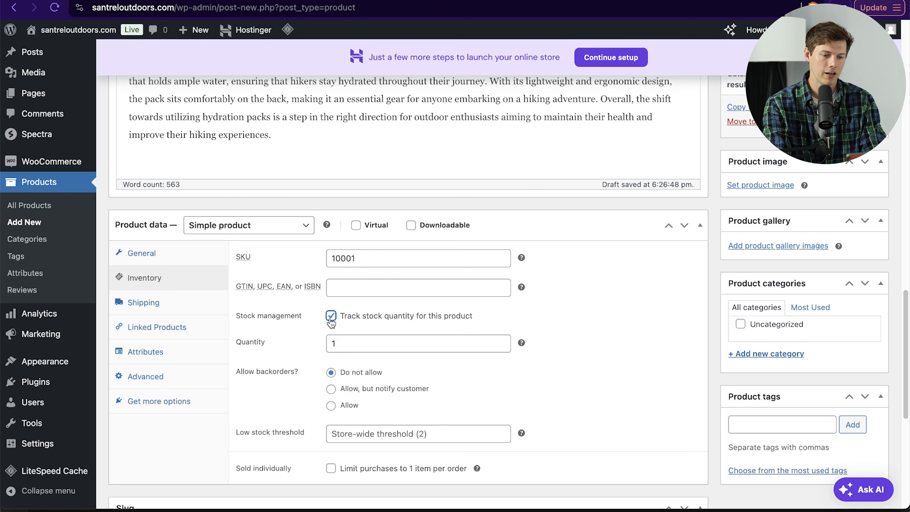
{"action": "double_click", "coordinate": [386, 341]}
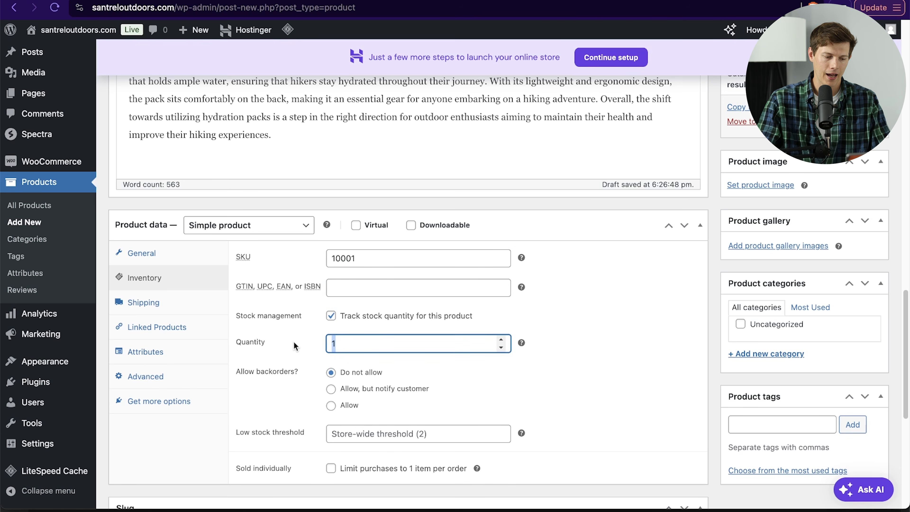
{"action": "type", "text": "150"}
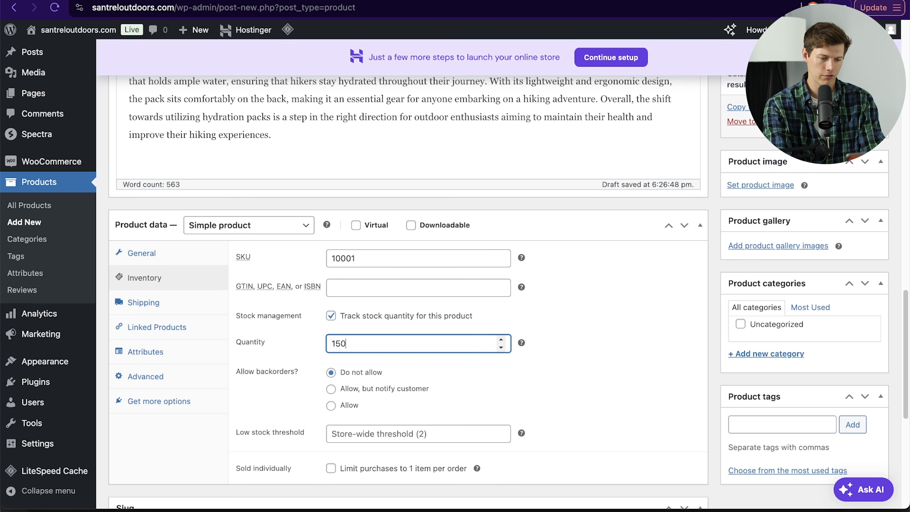
{"action": "left_click", "coordinate": [547, 377]}
Step: Set the shipping weight to 16 oz and the dimensions to 1 × 1 × 0.25 feet
{"action": "scroll", "coordinate": [548, 378], "scroll_direction": "down", "scroll_amount": 3}
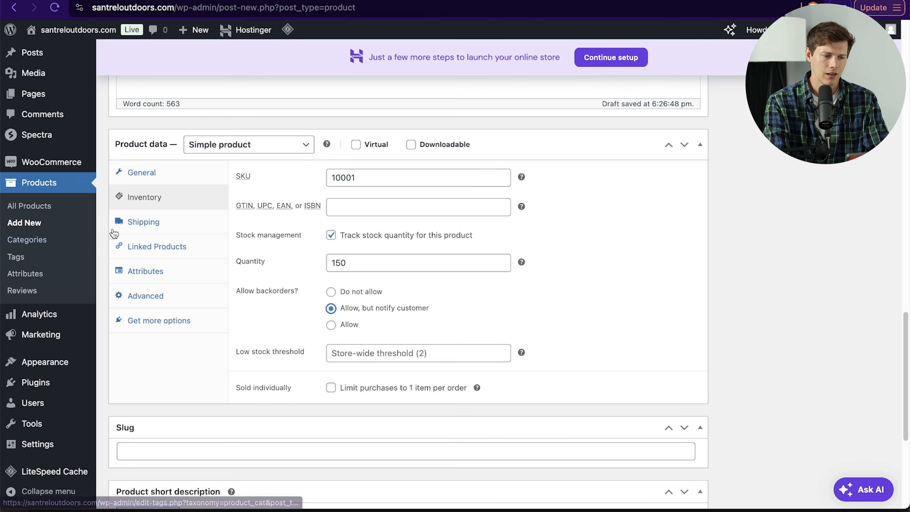
{"action": "left_click", "coordinate": [166, 227]}
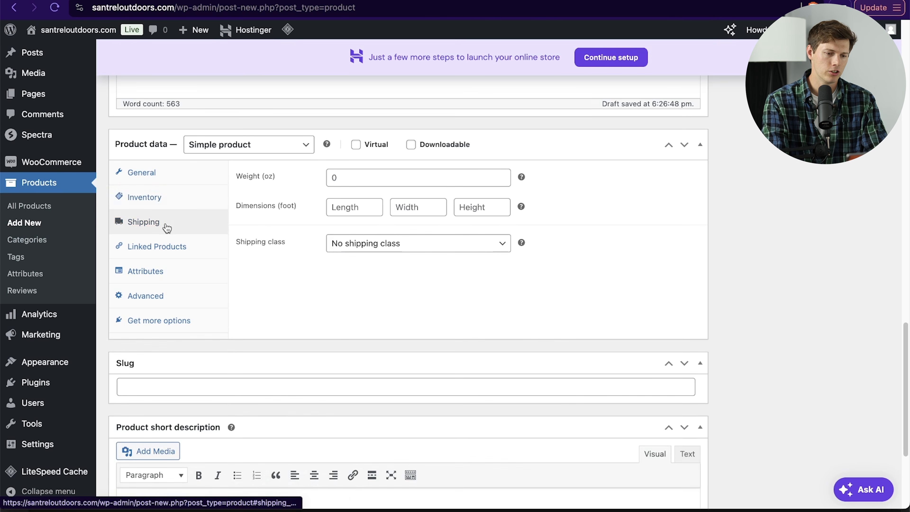
{"action": "left_click", "coordinate": [372, 185]}
{"action": "type", "text": "16"}
{"action": "left_click", "coordinate": [355, 207]}
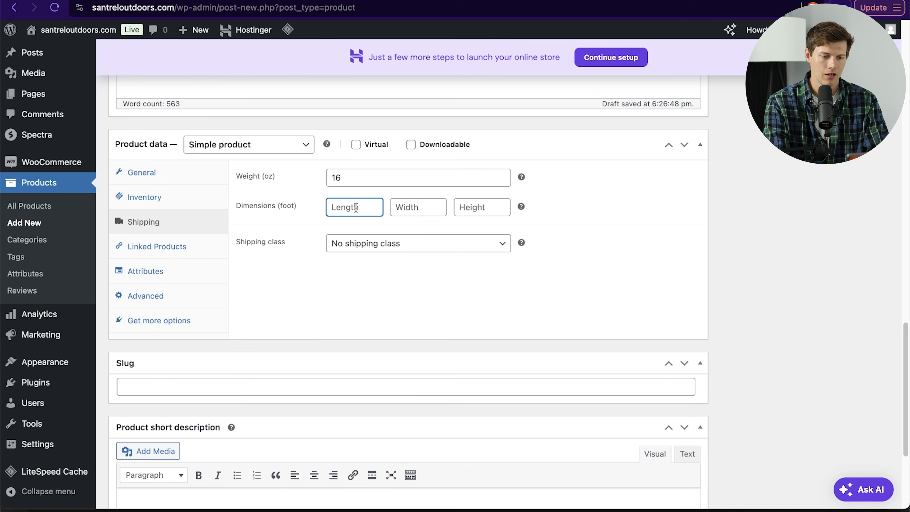
{"action": "type", "text": "1"}
{"action": "key", "text": "Tab"}
{"action": "type", "text": "1"}
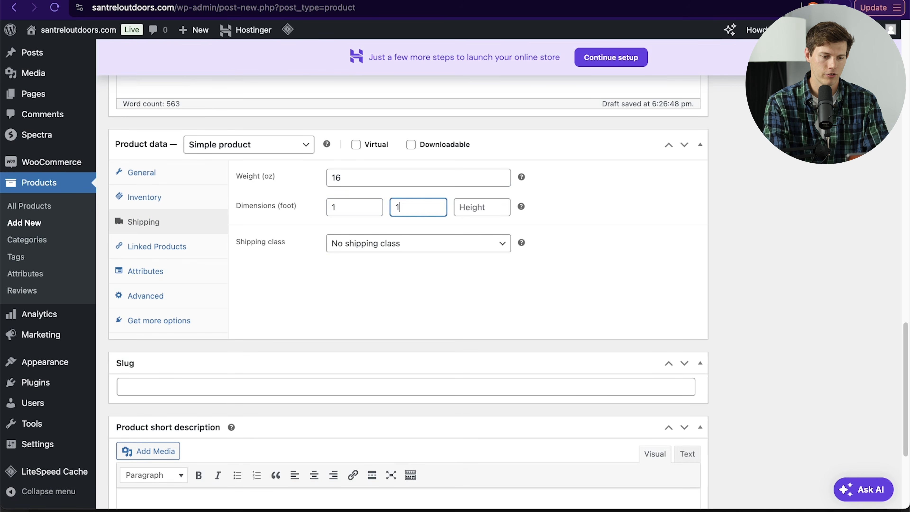
{"action": "left_click", "coordinate": [479, 211]}
{"action": "type", "text": "0.25"}
{"action": "left_click", "coordinate": [578, 242]}
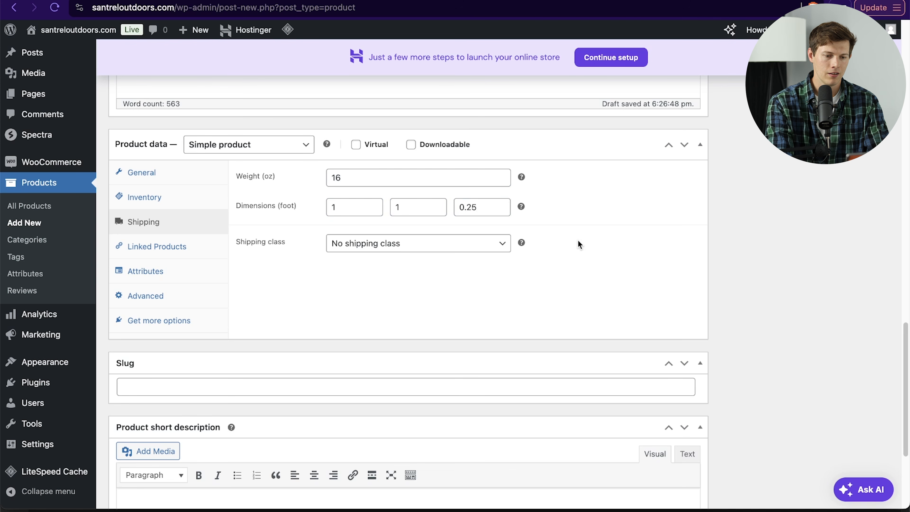
Step: Browse the shipping class options and the linked products, attributes, advanced and extra option sections
{"action": "left_click", "coordinate": [446, 247]}
{"action": "left_click", "coordinate": [488, 281]}
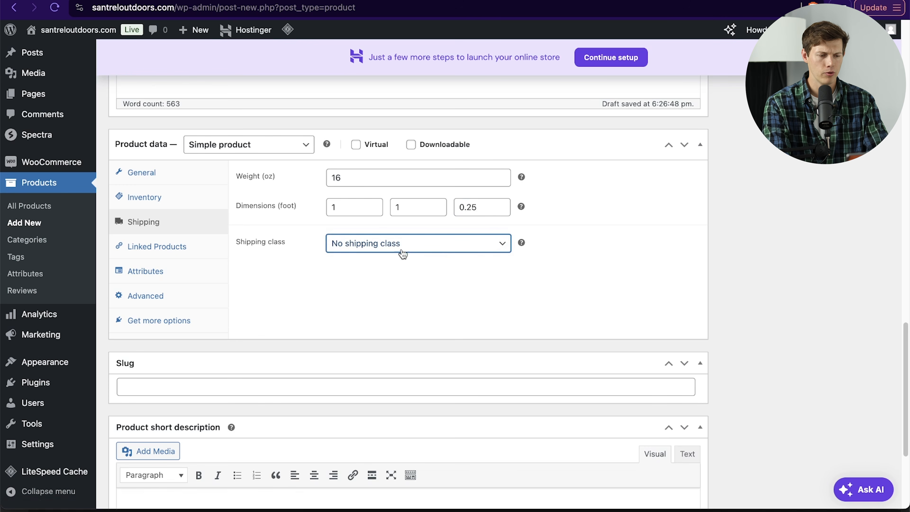
{"action": "left_click", "coordinate": [198, 246]}
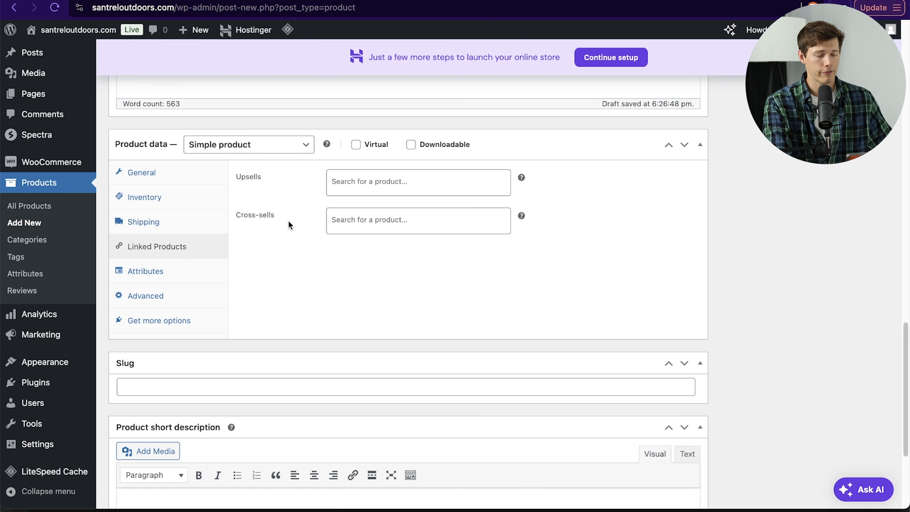
{"action": "left_click", "coordinate": [198, 273]}
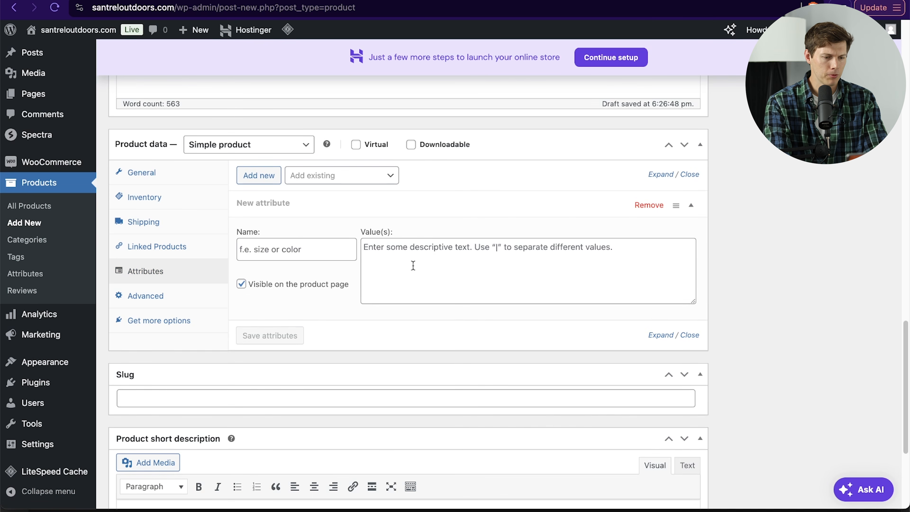
{"action": "left_click", "coordinate": [163, 300]}
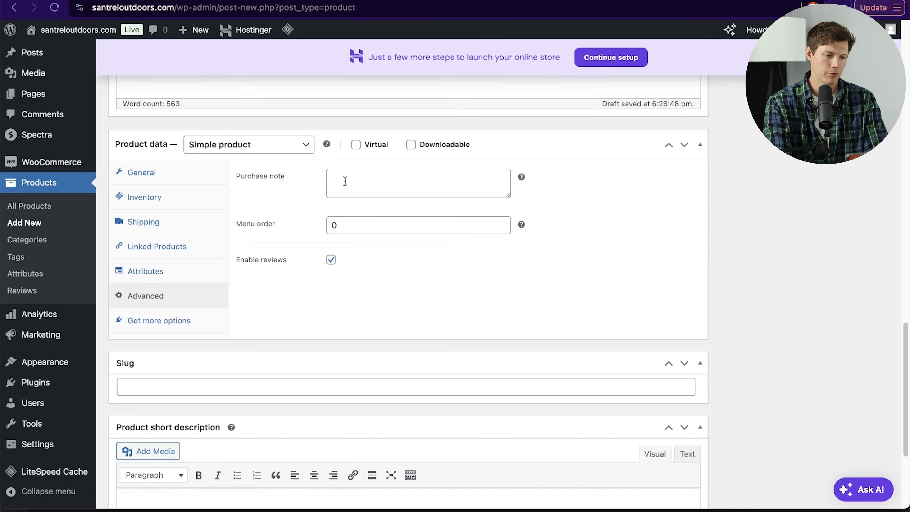
{"action": "left_click", "coordinate": [167, 320]}
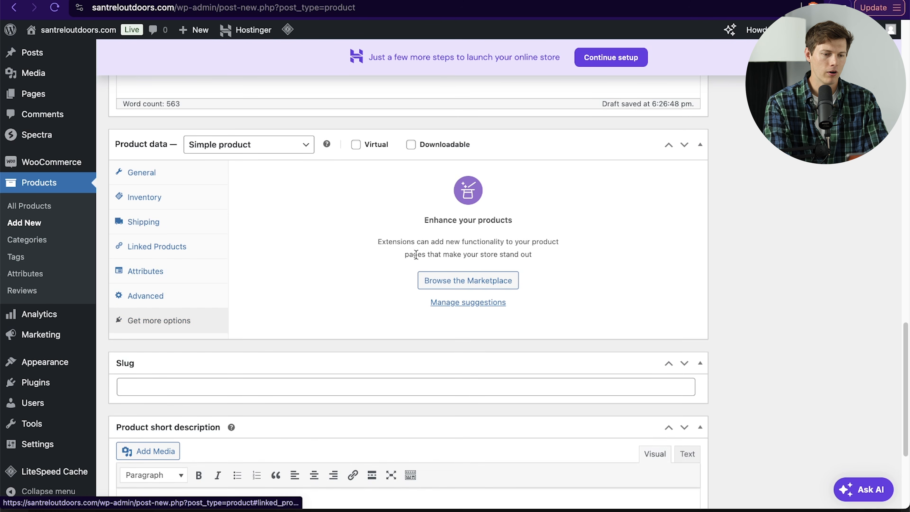
{"action": "left_click", "coordinate": [128, 182]}
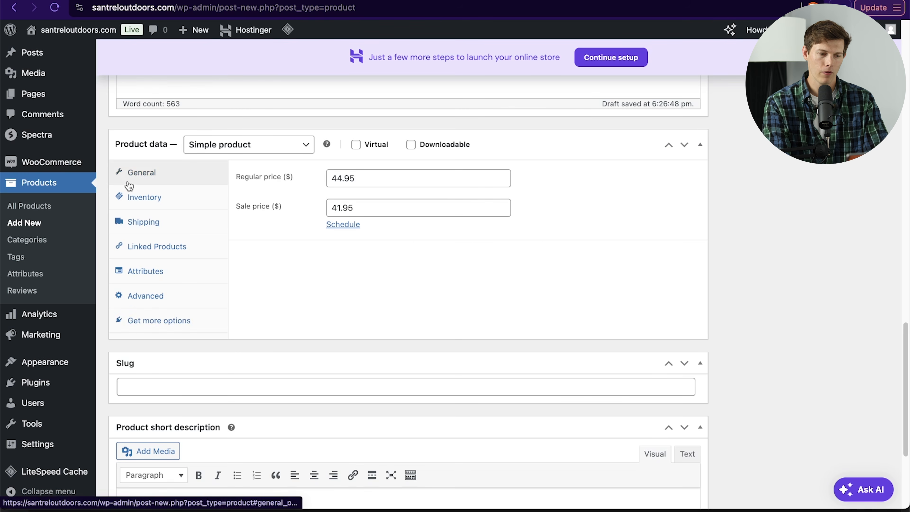
Step: Copy the description's opening paragraph into the product short description
{"action": "scroll", "coordinate": [551, 258], "scroll_direction": "down", "scroll_amount": 4}
{"action": "left_click", "coordinate": [434, 241]}
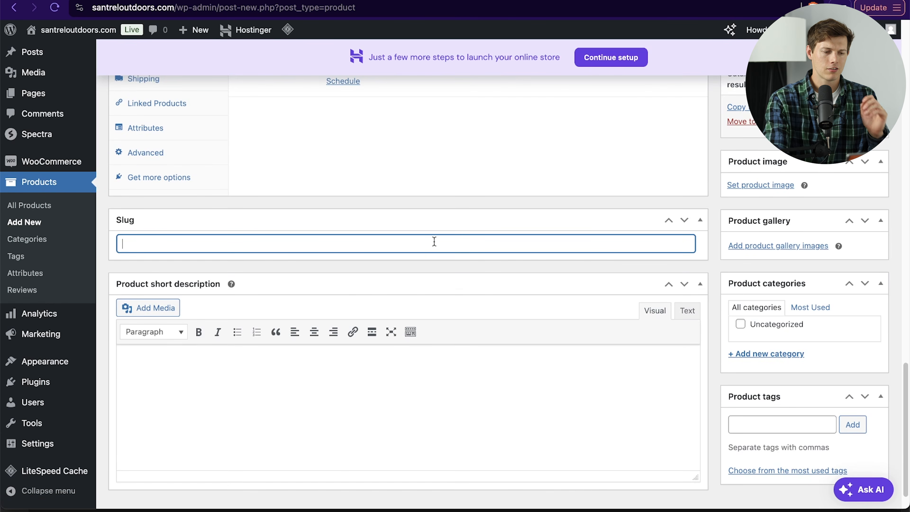
{"action": "scroll", "coordinate": [434, 242], "scroll_direction": "up", "scroll_amount": 20}
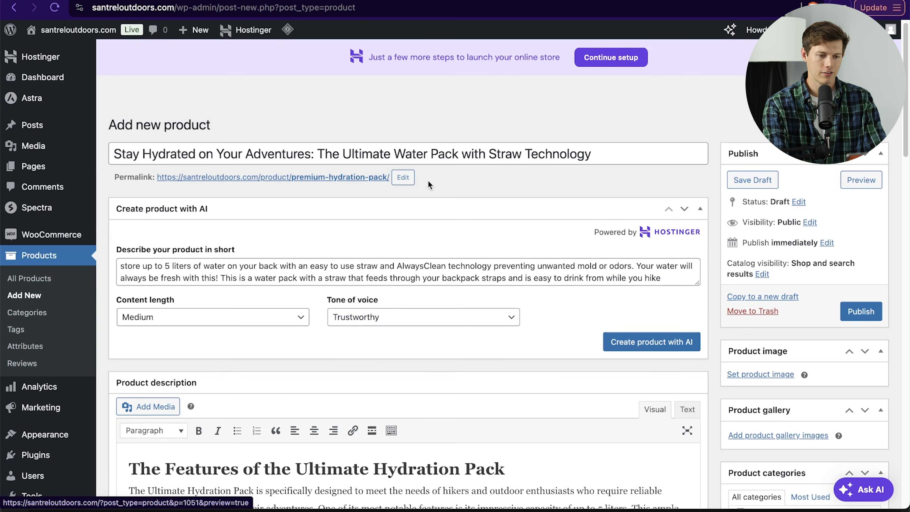
{"action": "scroll", "coordinate": [542, 203], "scroll_direction": "down", "scroll_amount": 20}
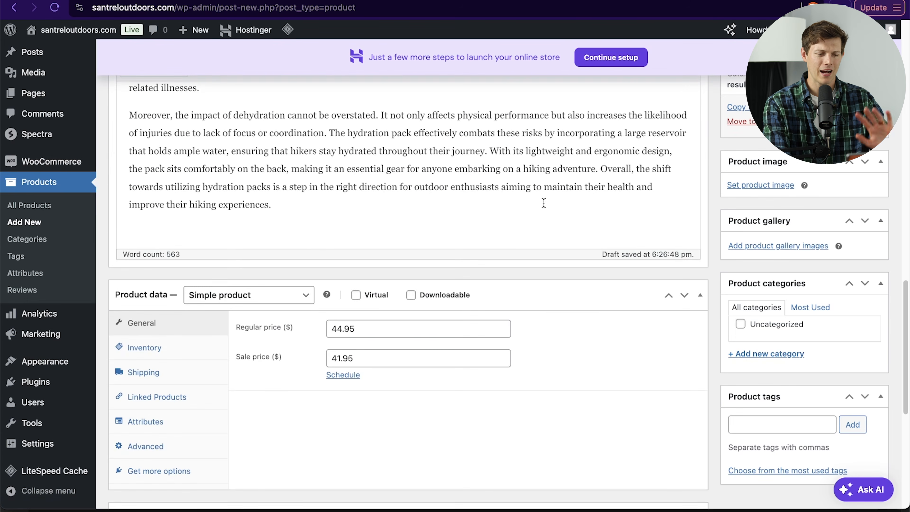
{"action": "scroll", "coordinate": [543, 202], "scroll_direction": "down", "scroll_amount": 9}
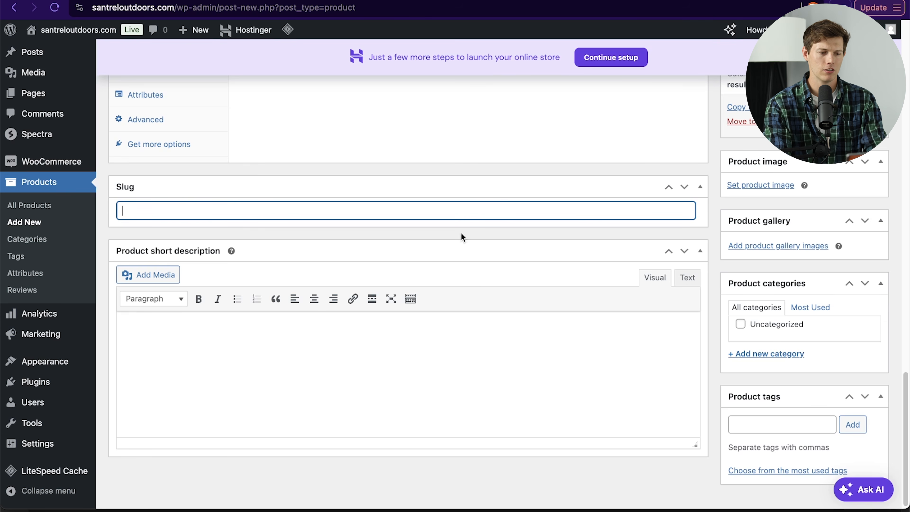
{"action": "left_click", "coordinate": [430, 350]}
{"action": "scroll", "coordinate": [430, 352], "scroll_direction": "down", "scroll_amount": 1}
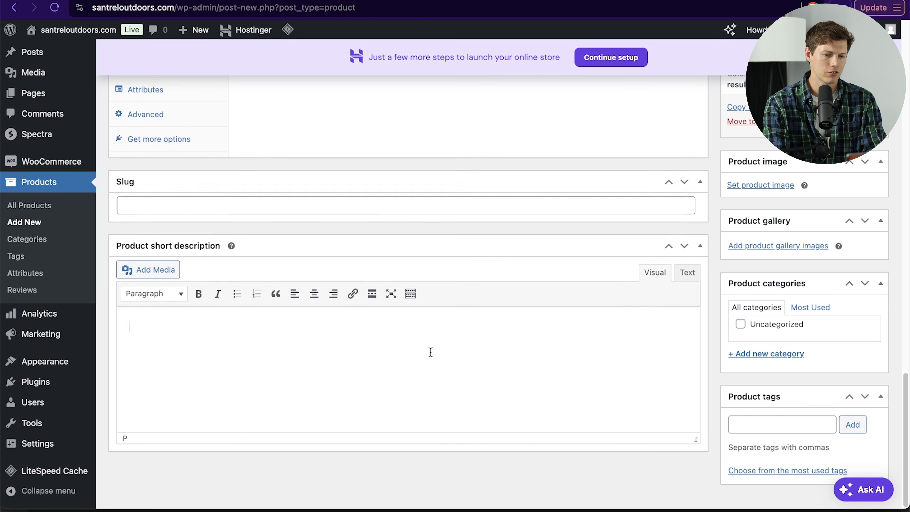
{"action": "scroll", "coordinate": [430, 351], "scroll_direction": "up", "scroll_amount": 10}
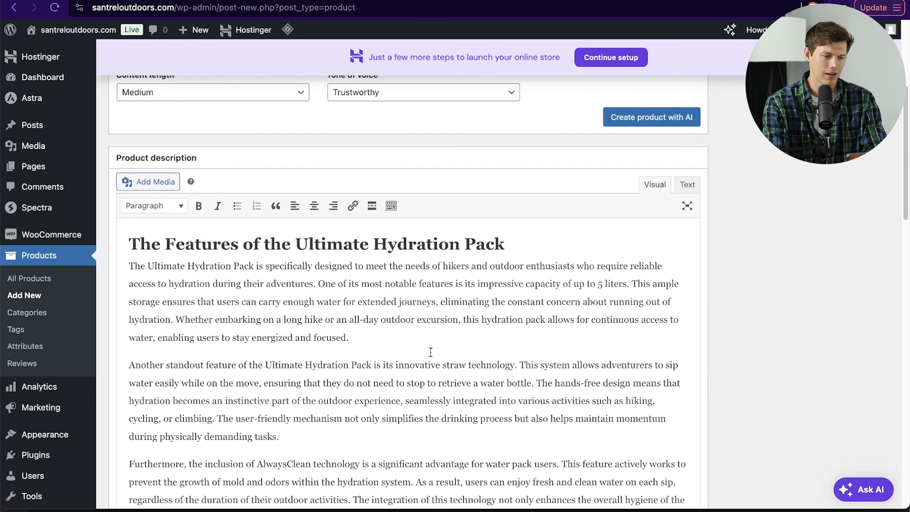
{"action": "scroll", "coordinate": [133, 269], "scroll_direction": "down", "scroll_amount": 10}
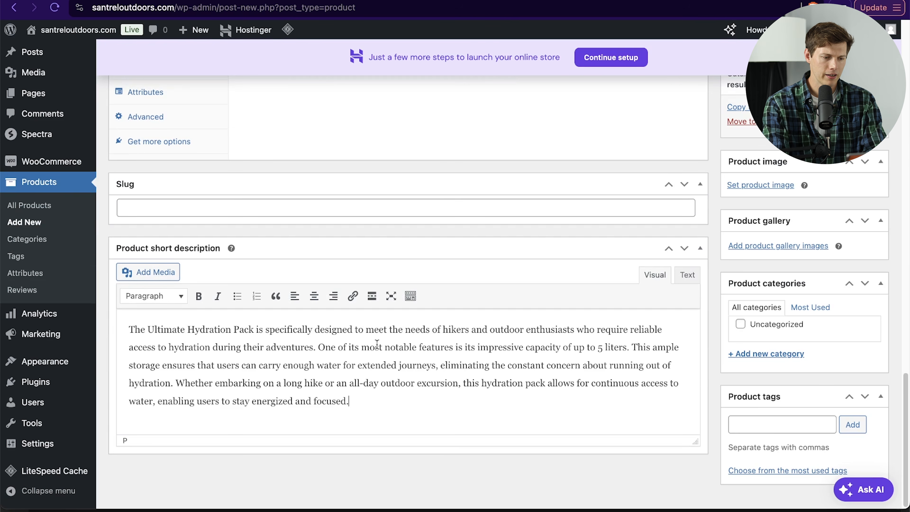
{"action": "scroll", "coordinate": [599, 421], "scroll_direction": "up", "scroll_amount": 15}
{"action": "scroll", "coordinate": [599, 421], "scroll_direction": "down", "scroll_amount": 2}
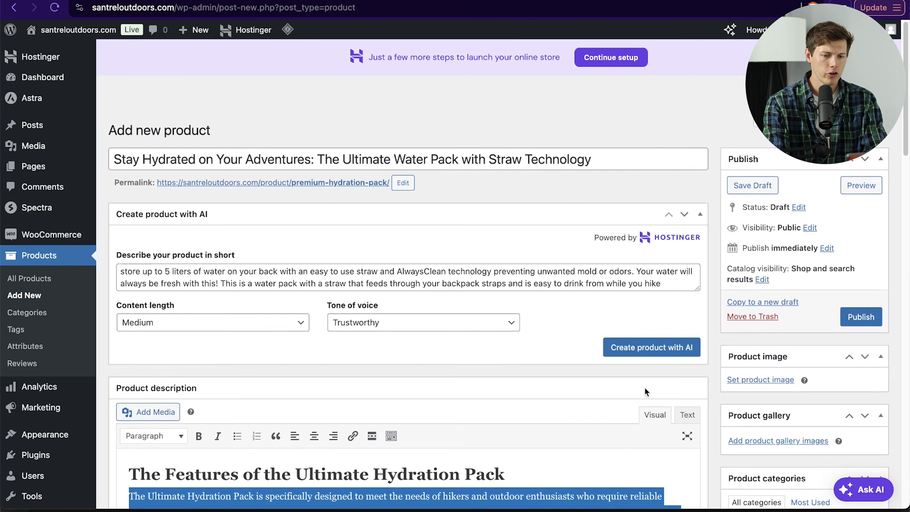
Step: Upload all ten images from the OutdoorShop folder and set boots-2 as the product image
{"action": "scroll", "coordinate": [778, 346], "scroll_direction": "down", "scroll_amount": 2}
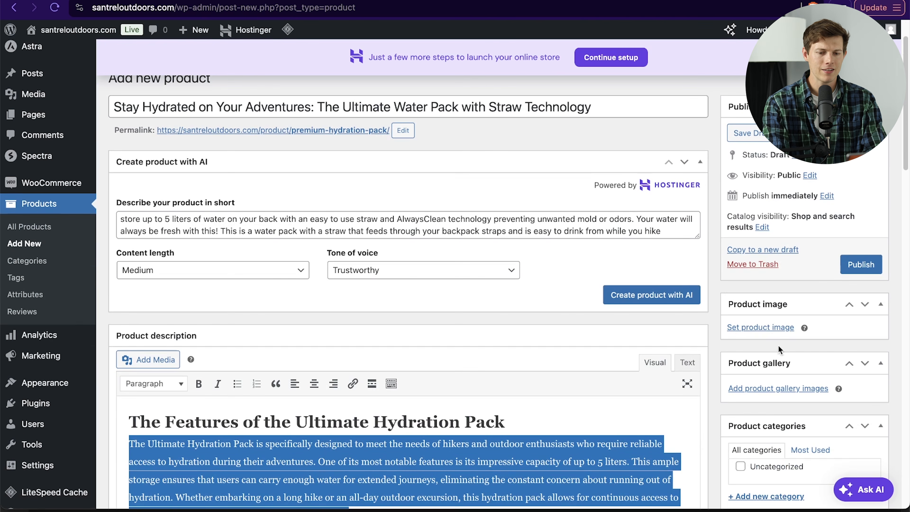
{"action": "left_click", "coordinate": [770, 333]}
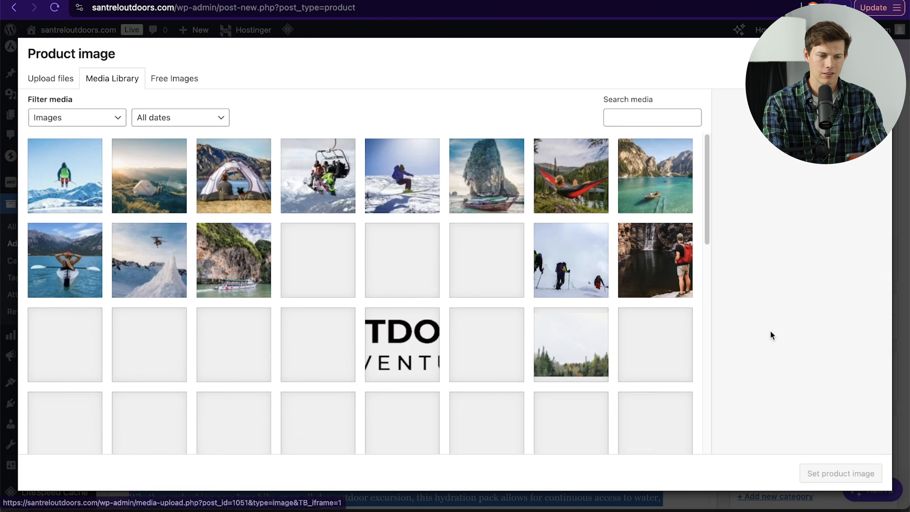
{"action": "left_click", "coordinate": [54, 79]}
{"action": "left_click", "coordinate": [455, 275]}
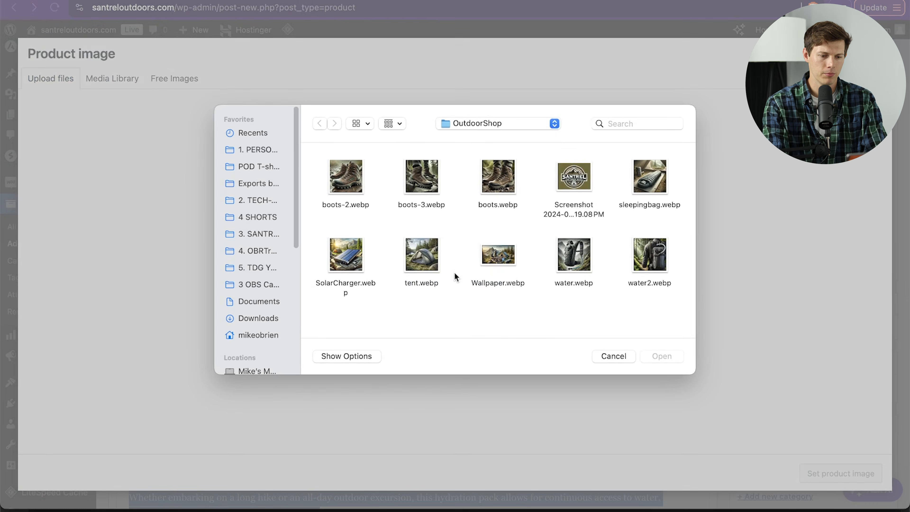
{"action": "left_click_drag", "start_coordinate": [341, 306], "coordinate": [671, 165]}
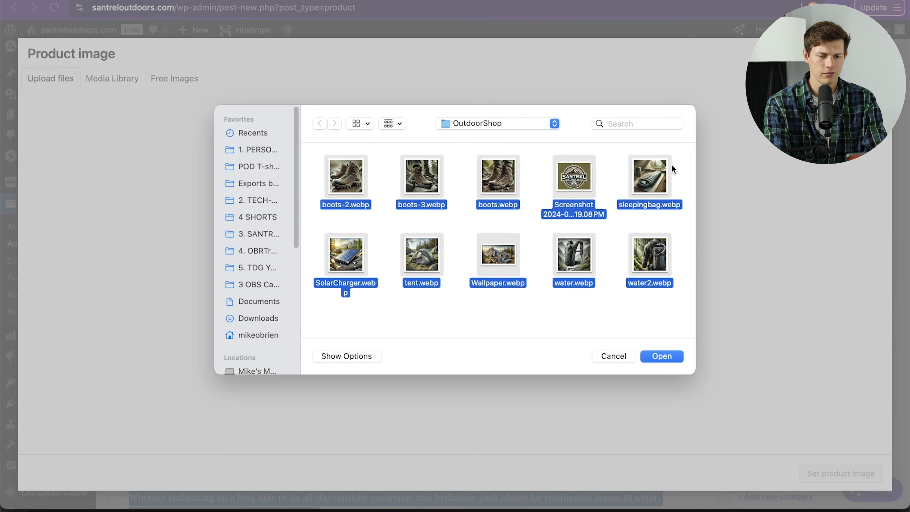
{"action": "key", "text": "Return"}
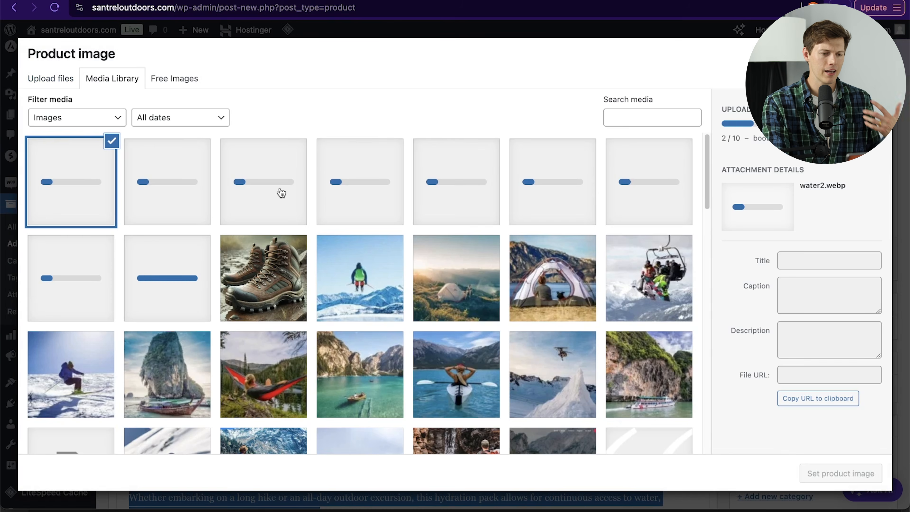
{"action": "left_click", "coordinate": [278, 282]}
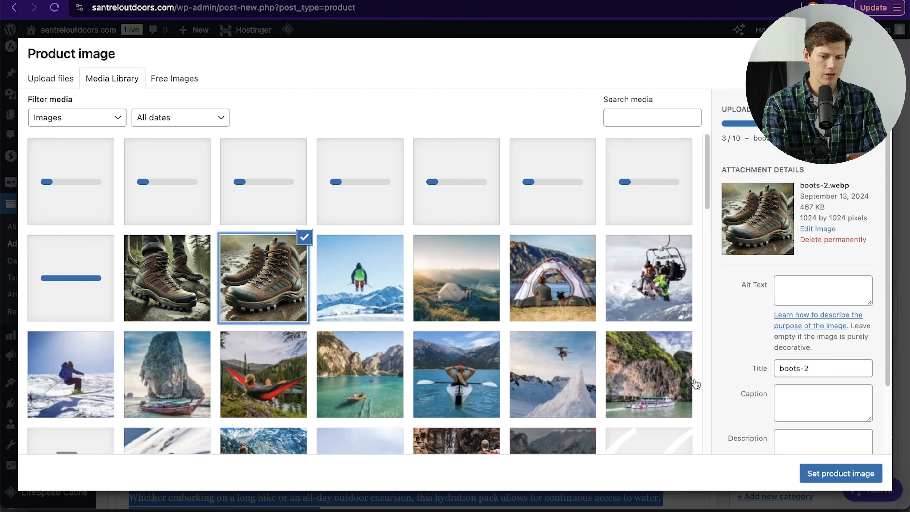
{"action": "left_click", "coordinate": [838, 477]}
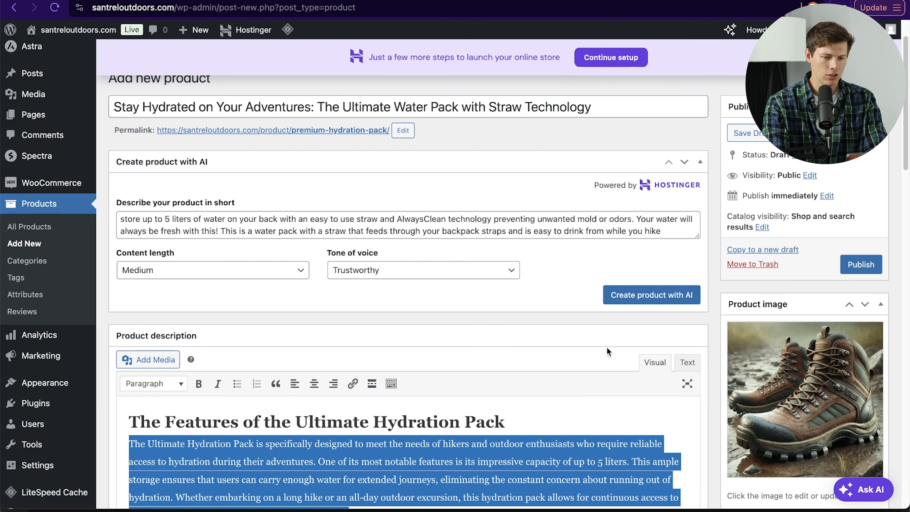
Step: Add the three boot images to the product gallery
{"action": "scroll", "coordinate": [880, 364], "scroll_direction": "down", "scroll_amount": 5}
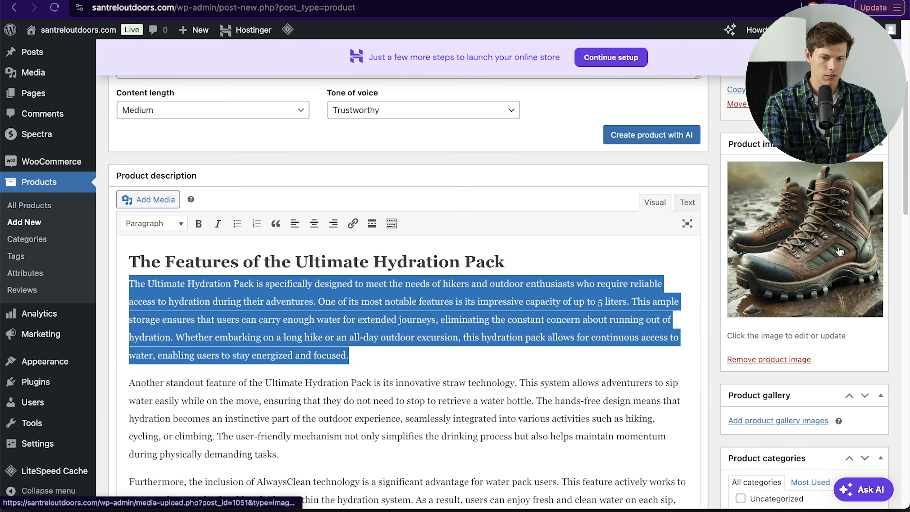
{"action": "scroll", "coordinate": [826, 286], "scroll_direction": "down", "scroll_amount": 3}
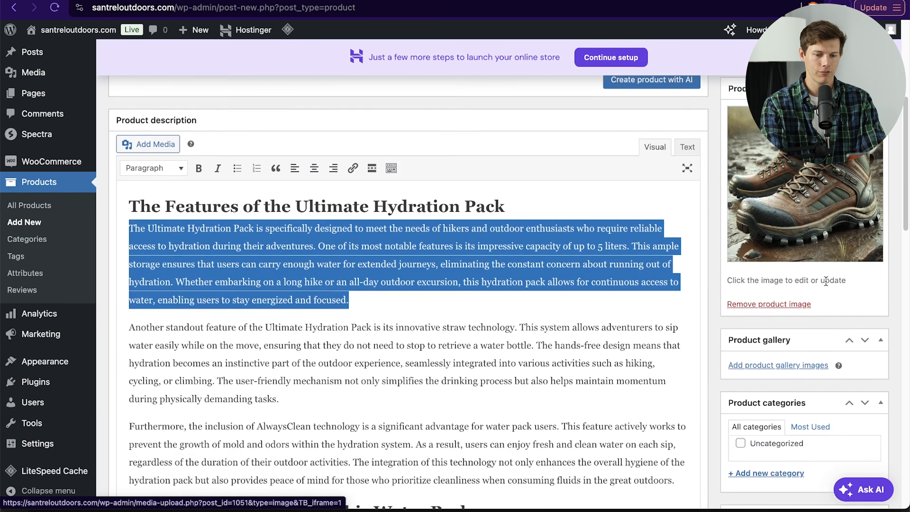
{"action": "left_click", "coordinate": [793, 329]}
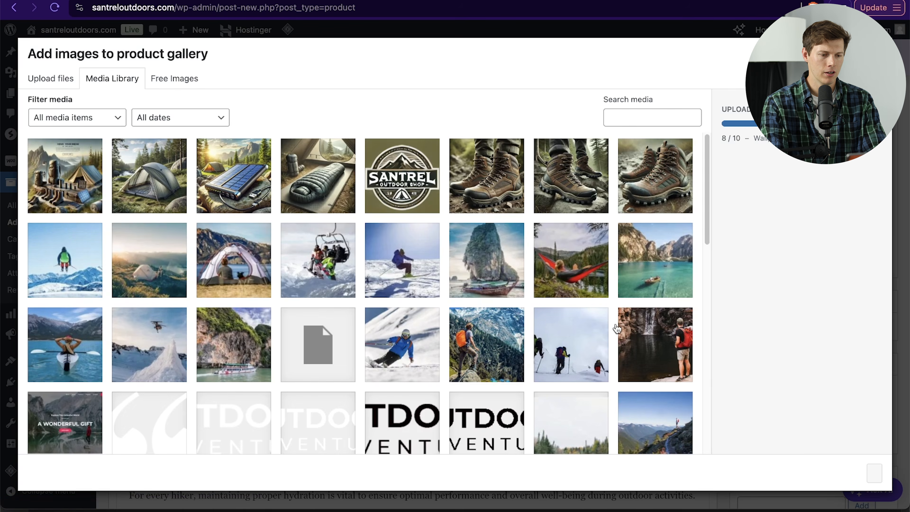
{"action": "left_click", "coordinate": [482, 197]}
{"action": "left_click", "coordinate": [553, 199]}
{"action": "left_click", "coordinate": [645, 198]}
{"action": "left_click", "coordinate": [482, 196]}
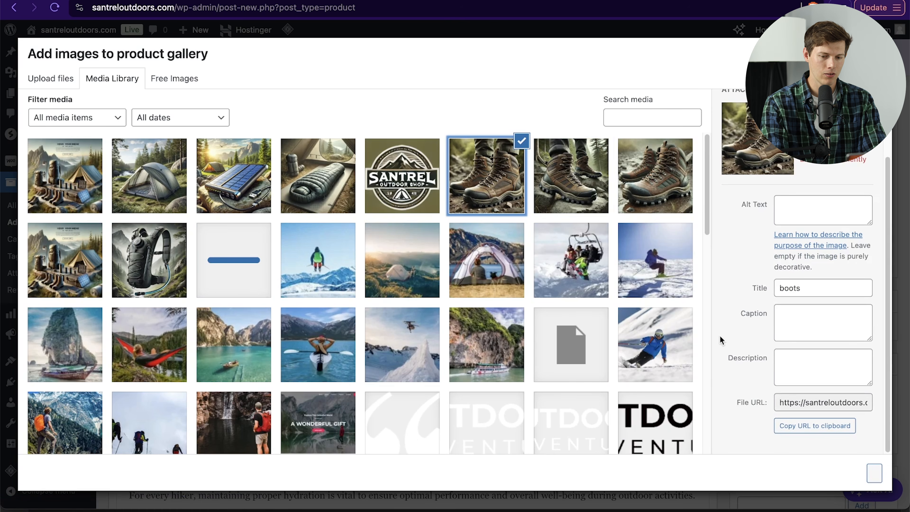
{"action": "left_click", "coordinate": [84, 238]}
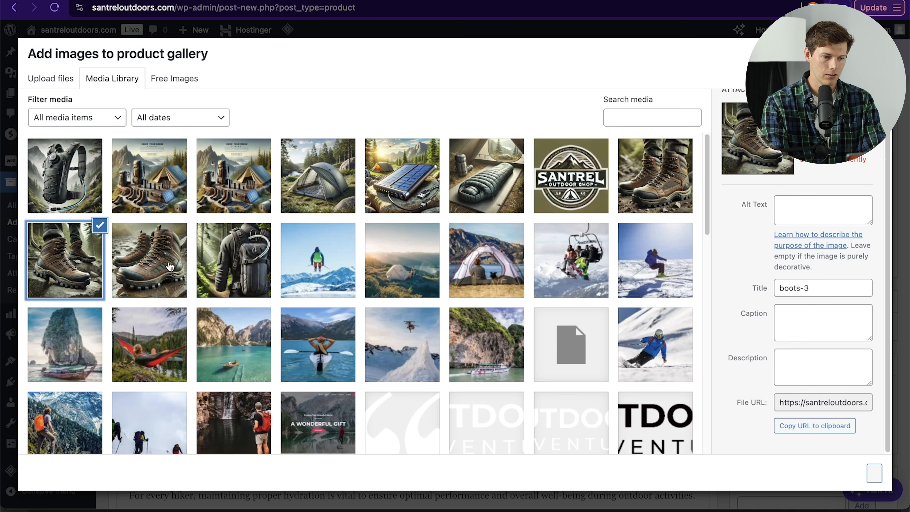
{"action": "left_click", "coordinate": [166, 231]}
{"action": "left_click", "coordinate": [651, 190]}
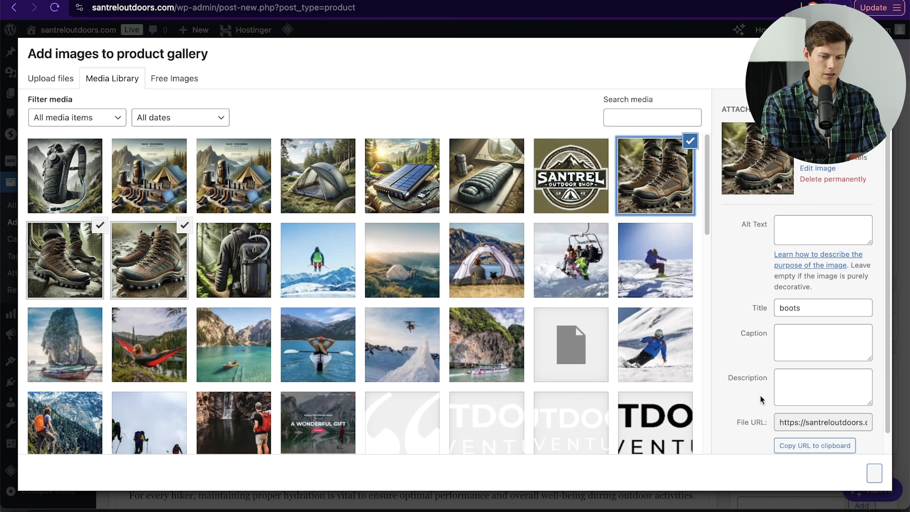
{"action": "left_click", "coordinate": [834, 470]}
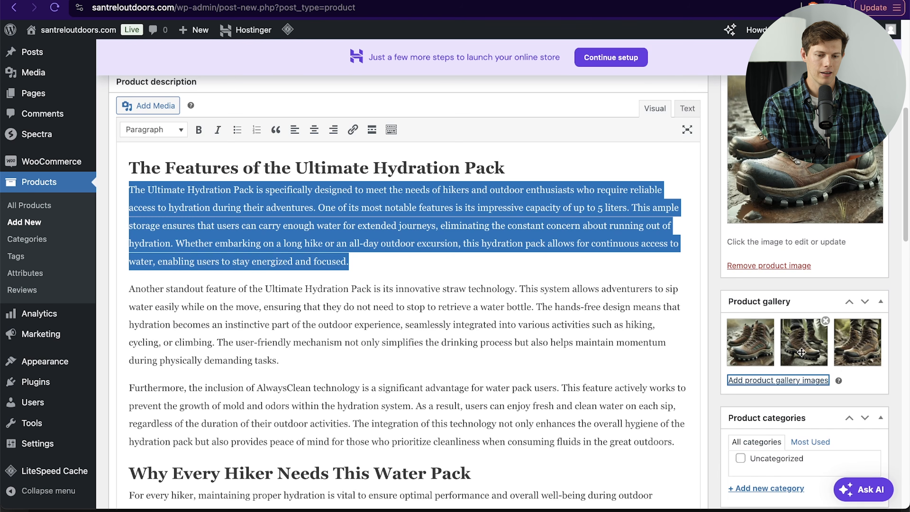
Step: Create a new product category named Hiking Gear and assign it to the product
{"action": "scroll", "coordinate": [829, 372], "scroll_direction": "down", "scroll_amount": 4}
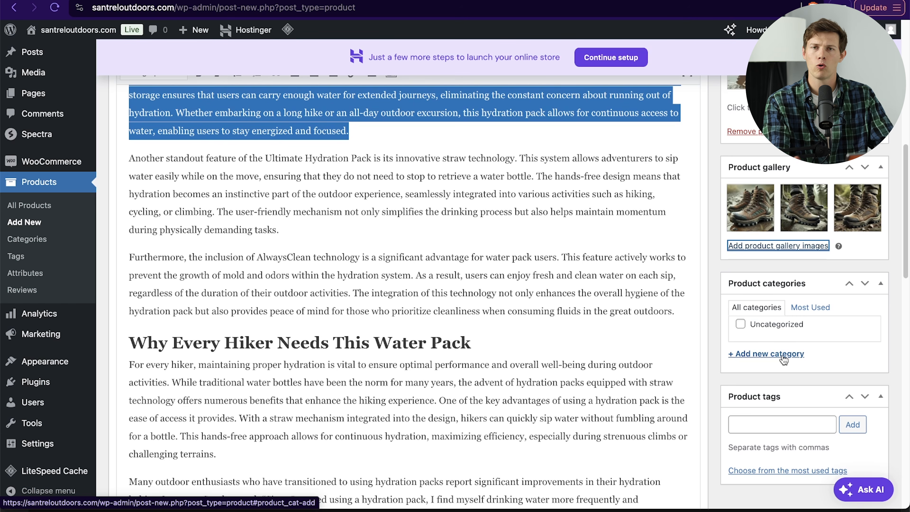
{"action": "left_click", "coordinate": [783, 355]}
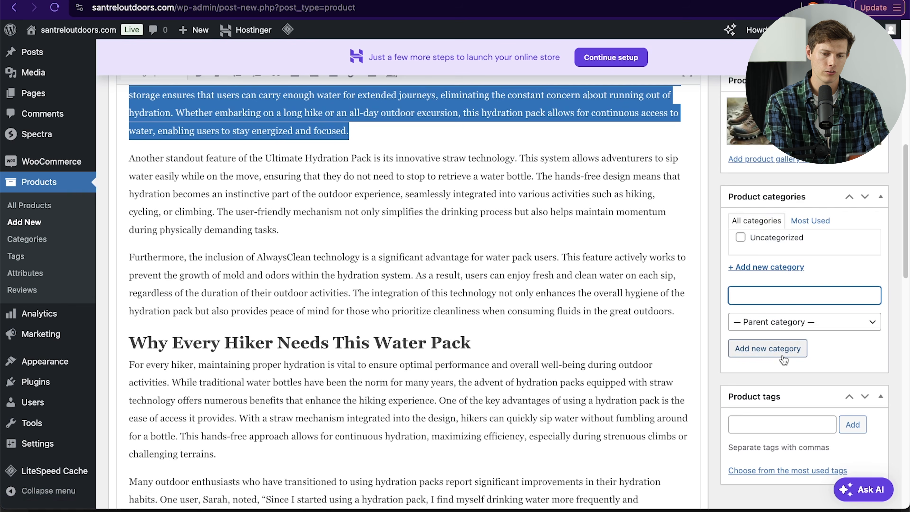
{"action": "type", "text": "Hiking Gear"}
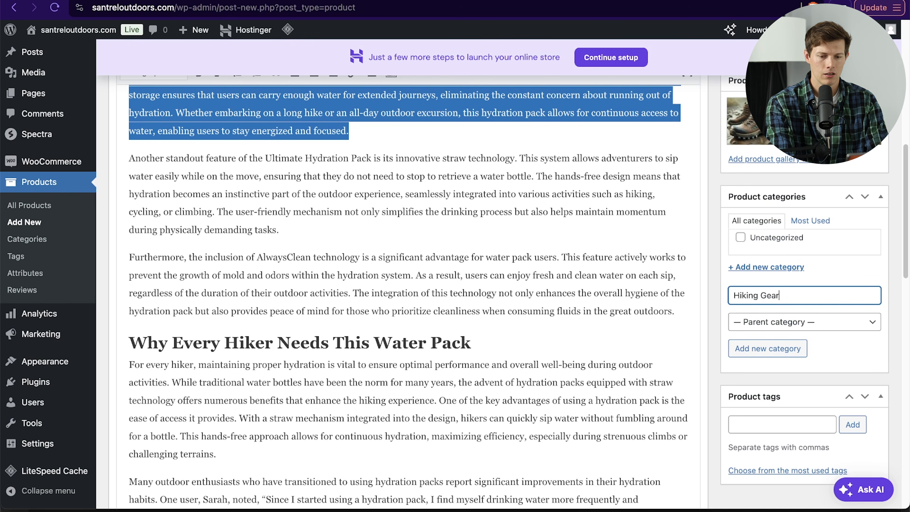
{"action": "left_click", "coordinate": [816, 326]}
{"action": "left_click", "coordinate": [817, 325]}
{"action": "left_click", "coordinate": [767, 349]}
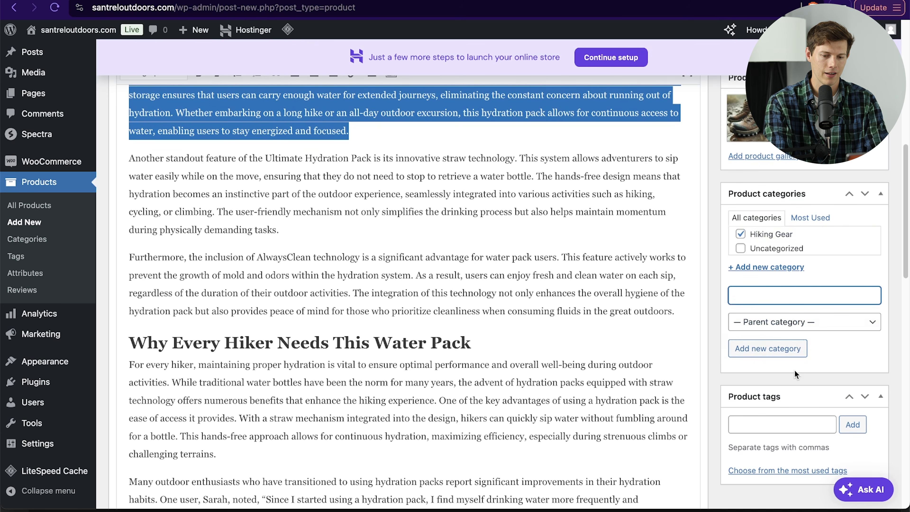
Step: Add the tags hiking and boots, then publish the product
{"action": "scroll", "coordinate": [797, 354], "scroll_direction": "down", "scroll_amount": 3}
{"action": "left_click", "coordinate": [801, 424]}
{"action": "type", "text": "hiking"}
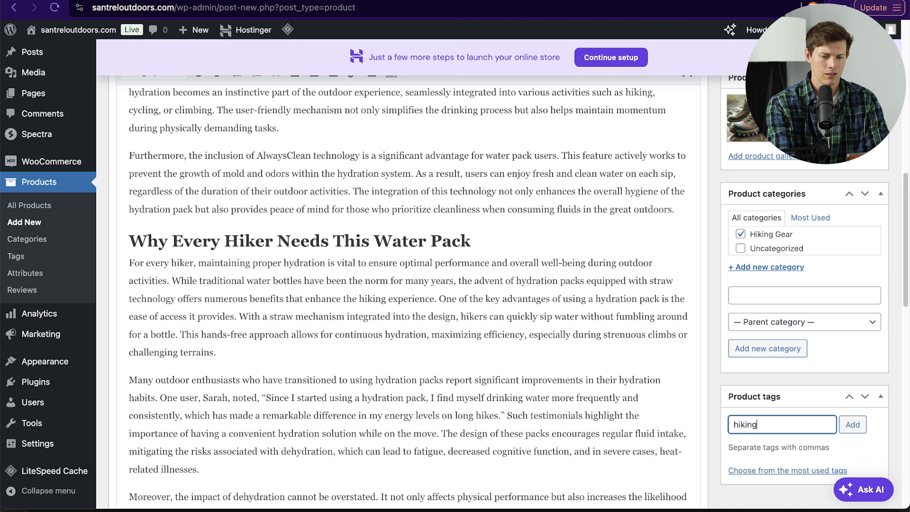
{"action": "type", "text": ", boots"}
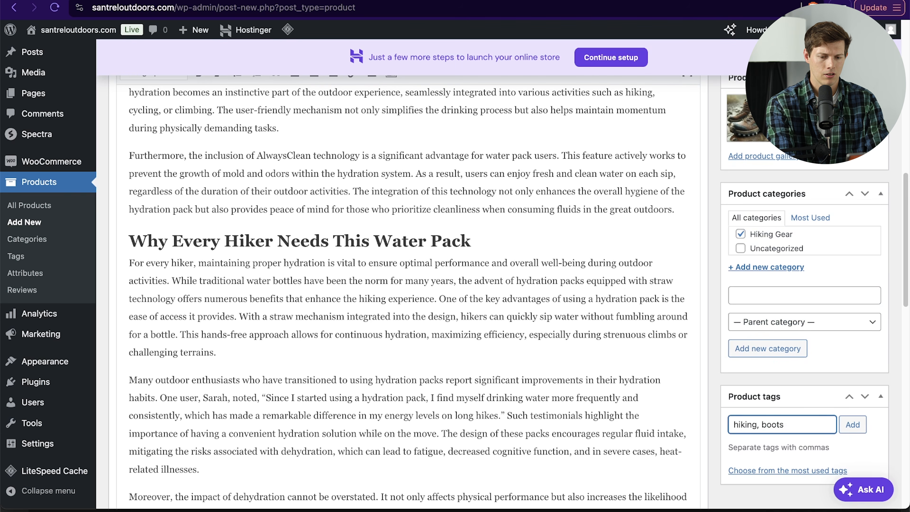
{"action": "left_click", "coordinate": [849, 425]}
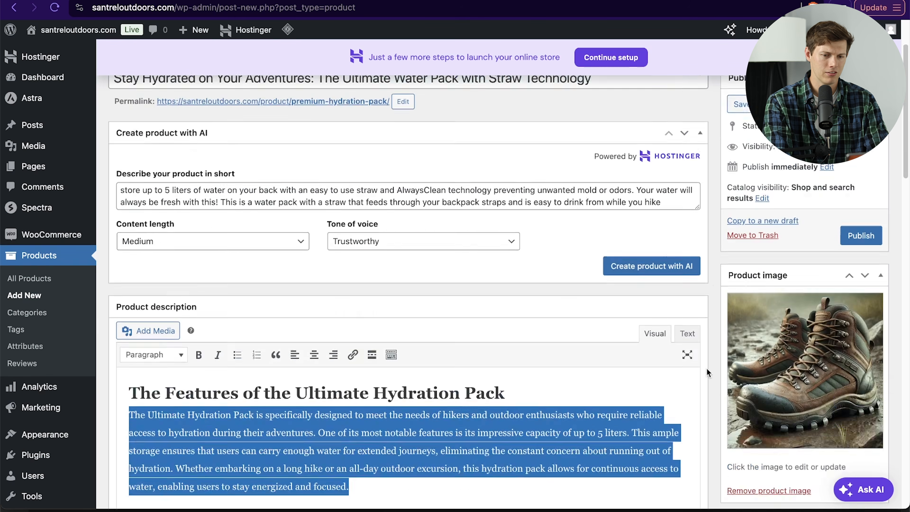
{"action": "scroll", "coordinate": [707, 368], "scroll_direction": "up", "scroll_amount": 5}
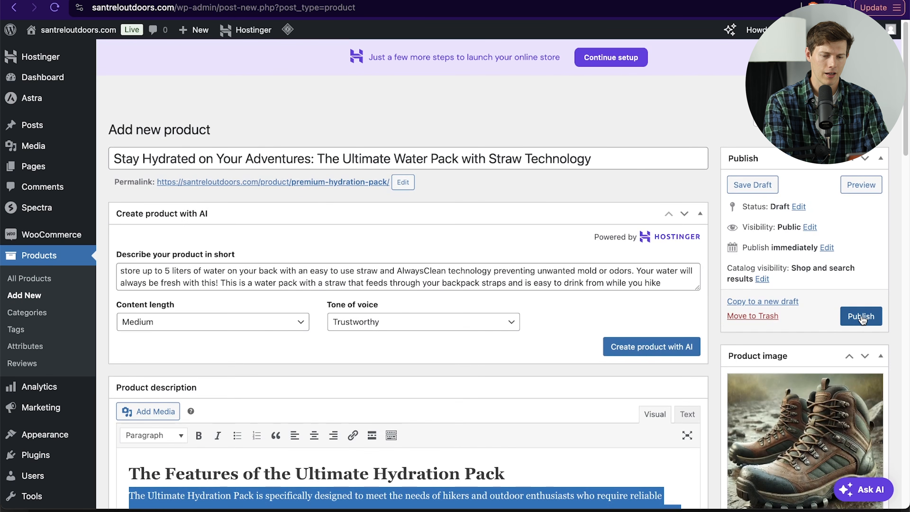
{"action": "left_click", "coordinate": [861, 316]}
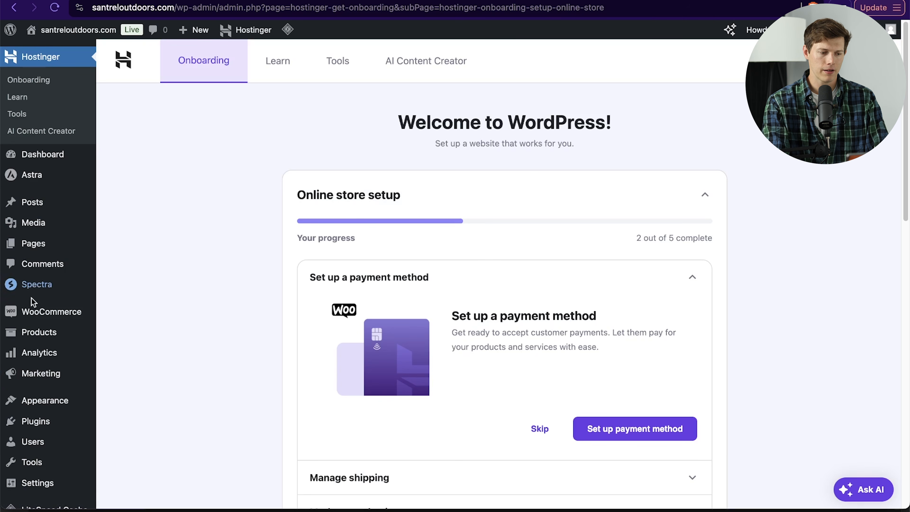
Step: Start a new product from the products list and name it Premium Hiking Boots
{"action": "mouse_move", "coordinate": [32, 331]}
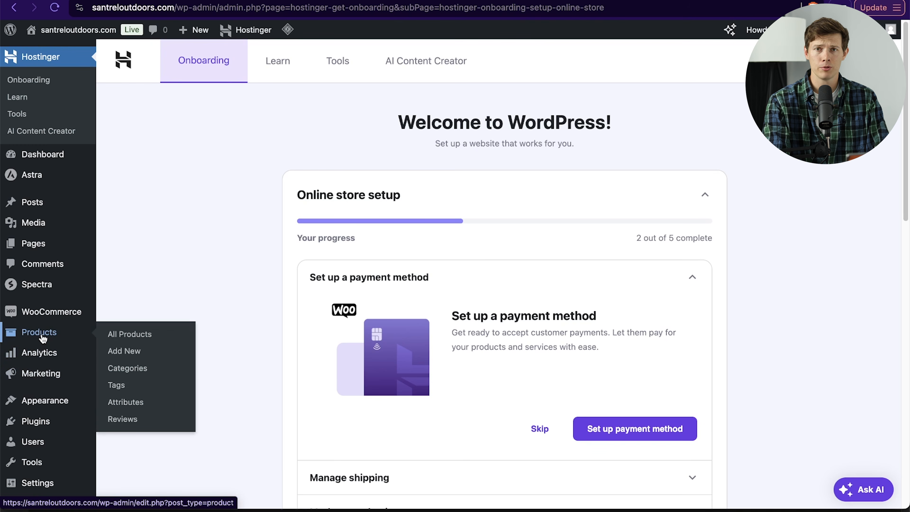
{"action": "left_click", "coordinate": [40, 334]}
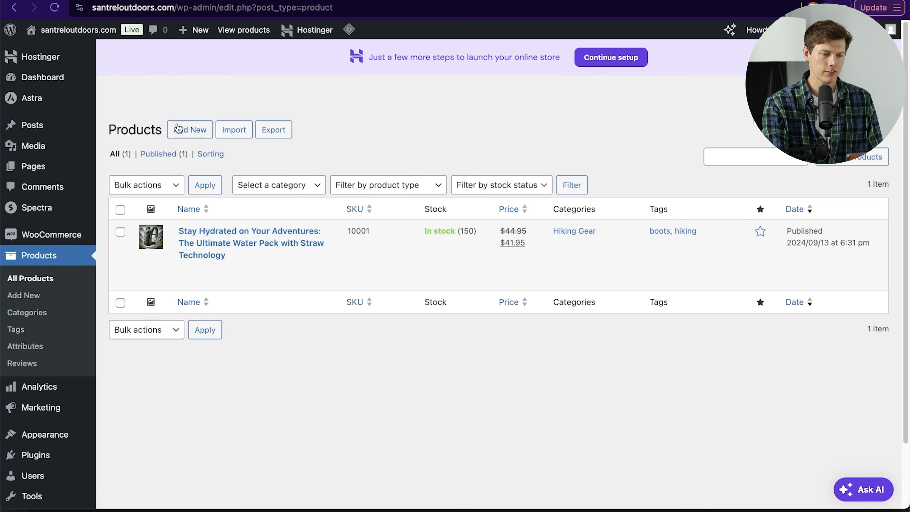
{"action": "left_click", "coordinate": [193, 129]}
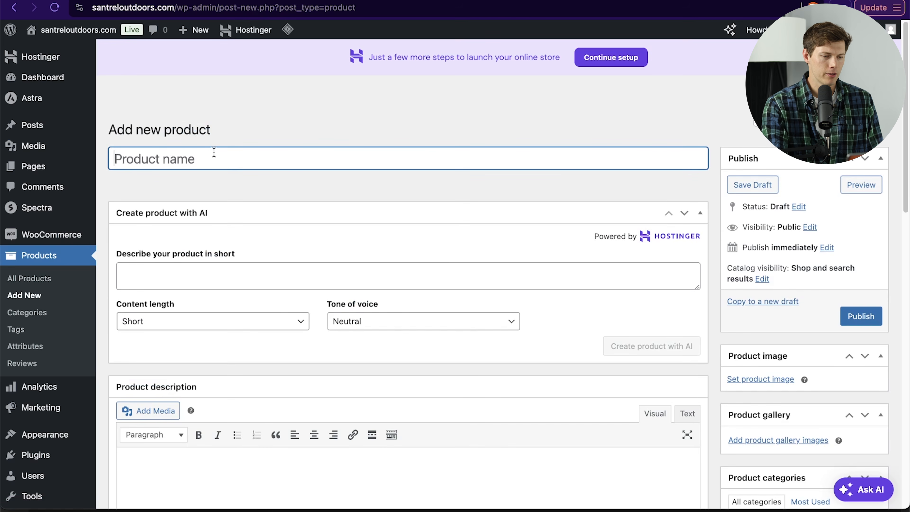
{"action": "type", "text": "Hik"}
{"action": "key", "text": "super+a"}
{"action": "type", "text": "Premium Hiking Boots"}
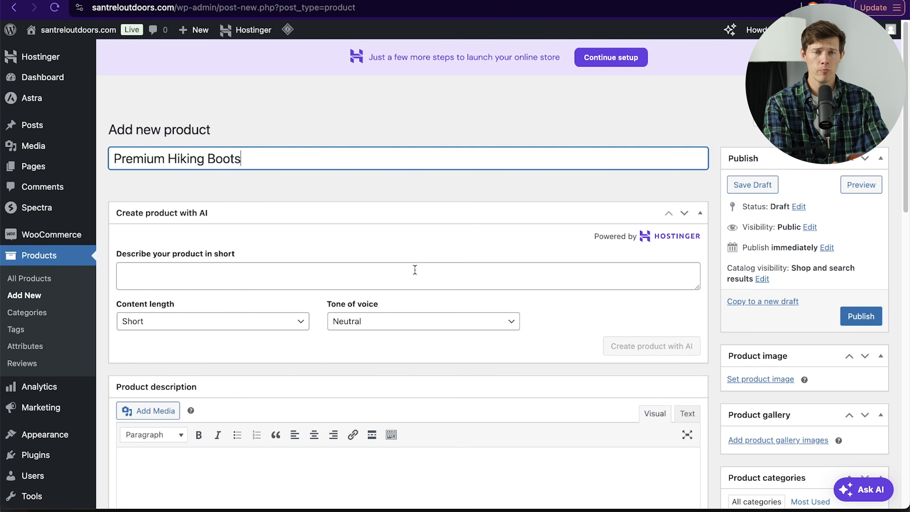
Step: Set the product type to Variable product and open its attributes section
{"action": "scroll", "coordinate": [414, 269], "scroll_direction": "down", "scroll_amount": 15}
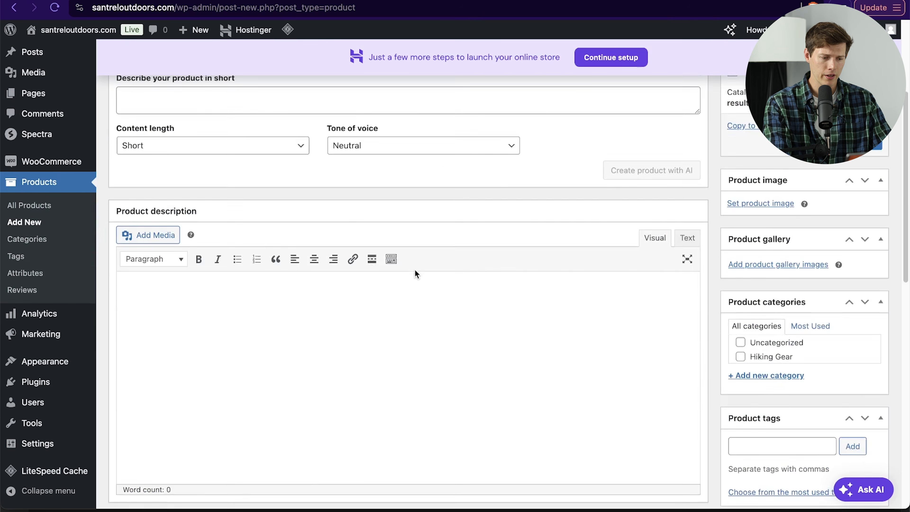
{"action": "left_click", "coordinate": [285, 153]}
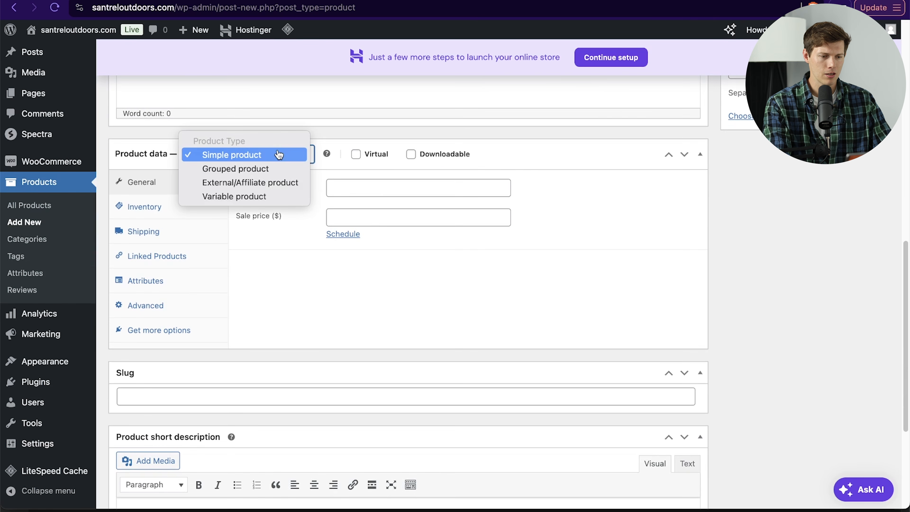
{"action": "left_click", "coordinate": [287, 197]}
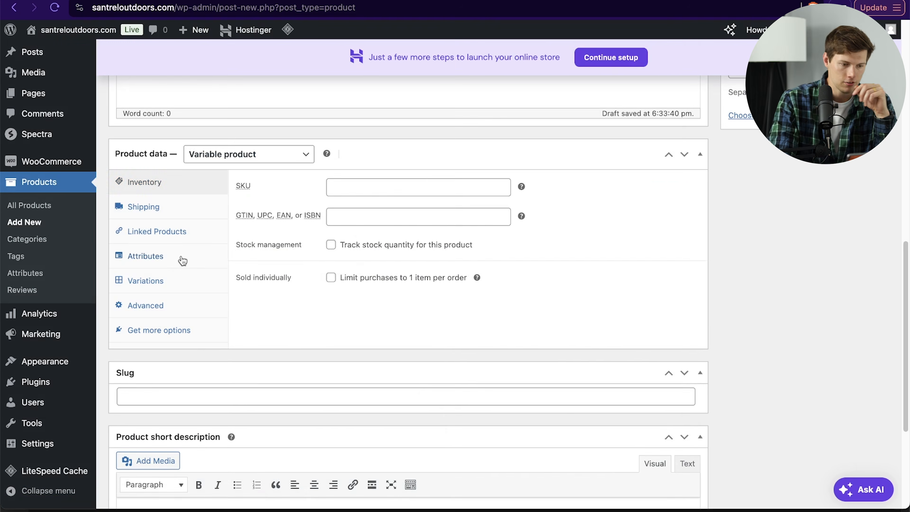
{"action": "left_click", "coordinate": [145, 256]}
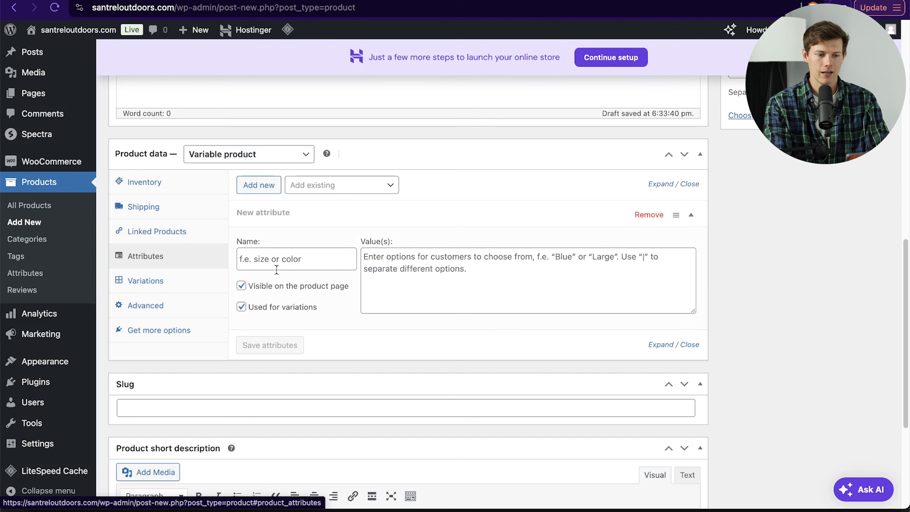
Step: Add a Size attribute for variations with values Men's 6 through Men's 13 and Women's 5 through Women's 12, and save it
{"action": "left_click", "coordinate": [297, 261]}
{"action": "type", "text": "size"}
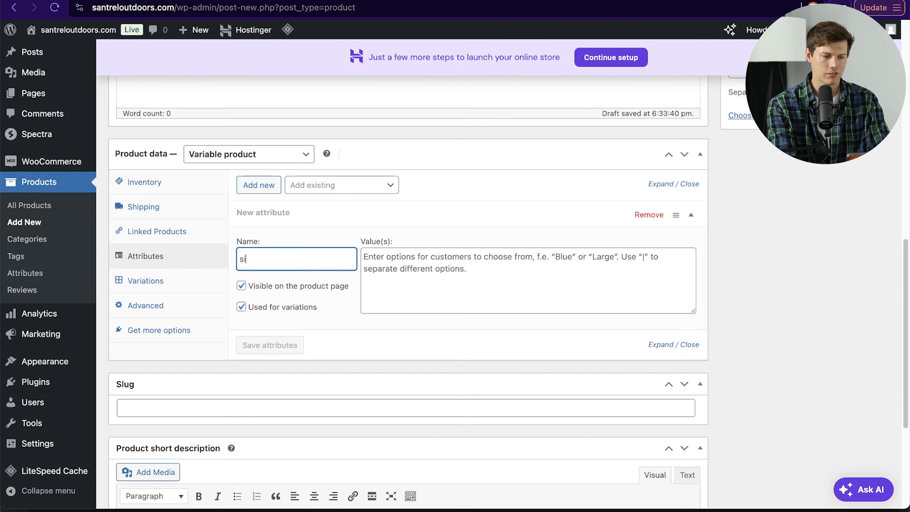
{"action": "left_click", "coordinate": [430, 278]}
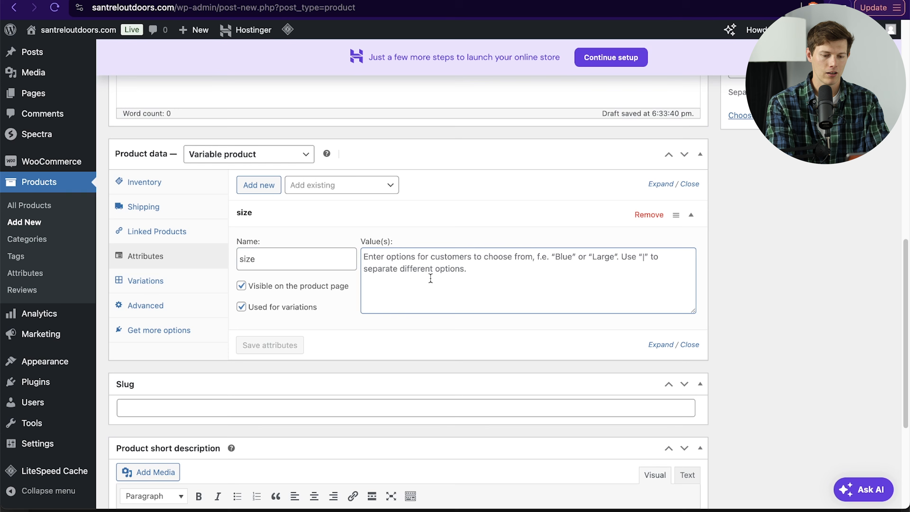
{"action": "type", "text": "M"}
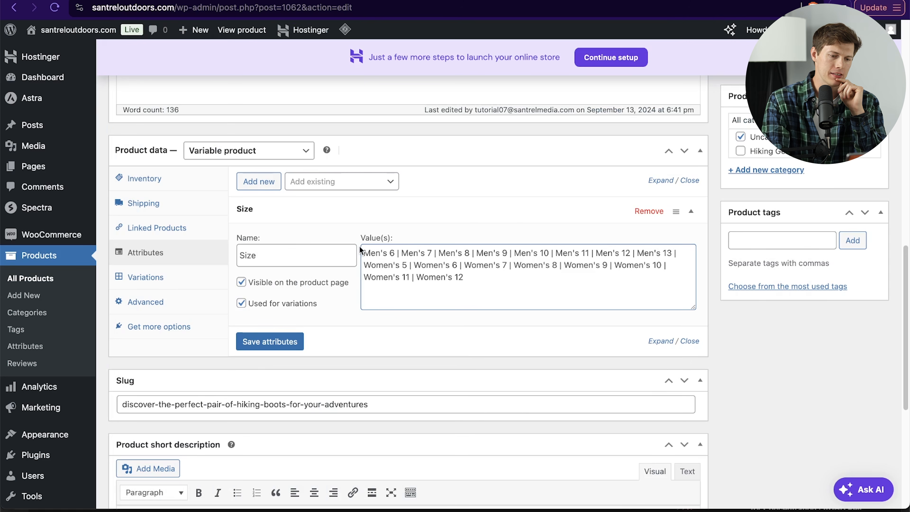
{"action": "left_click_drag", "start_coordinate": [371, 253], "coordinate": [485, 283]}
{"action": "left_click", "coordinate": [486, 283]}
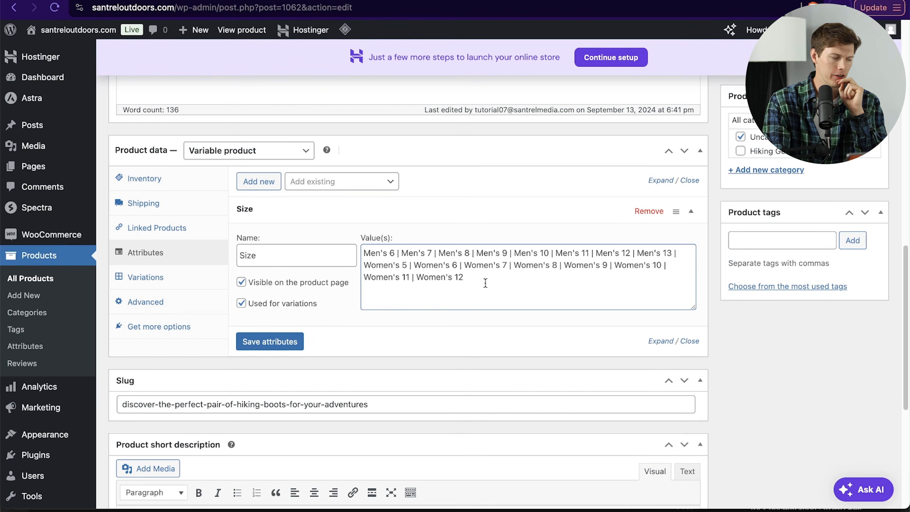
{"action": "left_click_drag", "start_coordinate": [407, 277], "coordinate": [419, 277]}
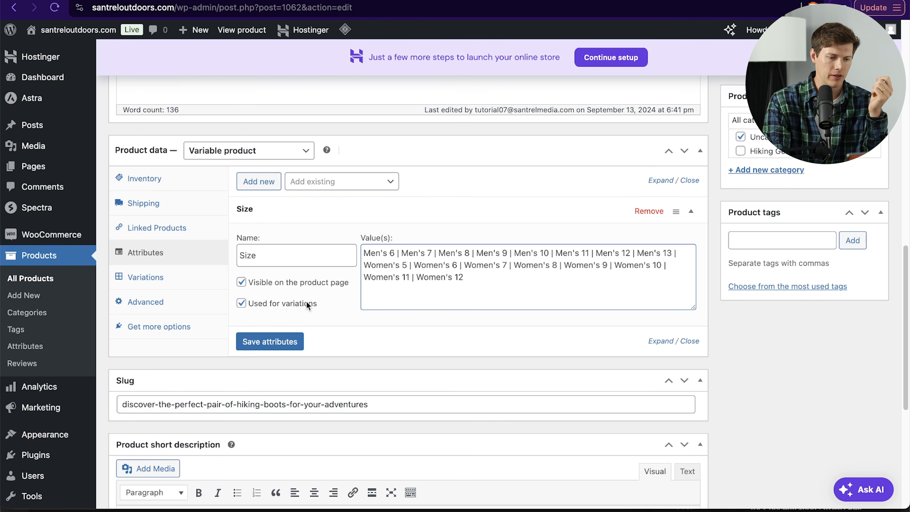
{"action": "left_click", "coordinate": [264, 341]}
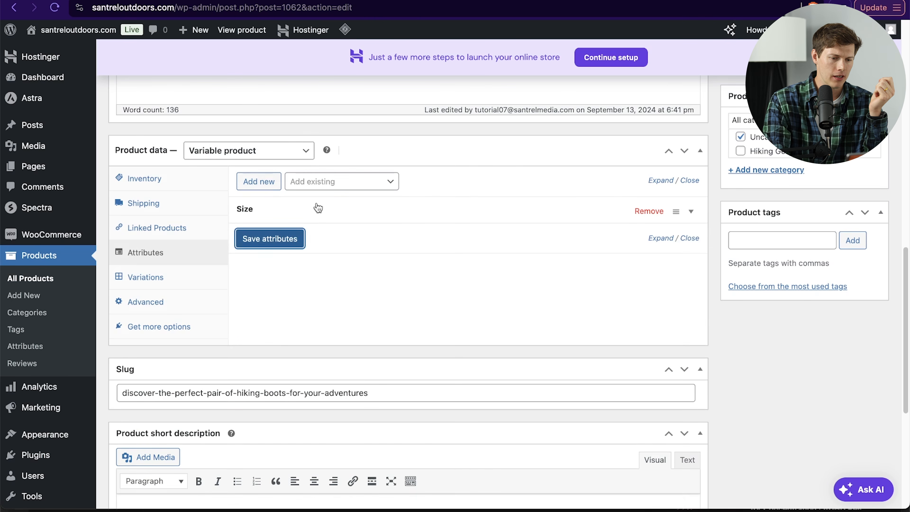
{"action": "left_click", "coordinate": [691, 211]}
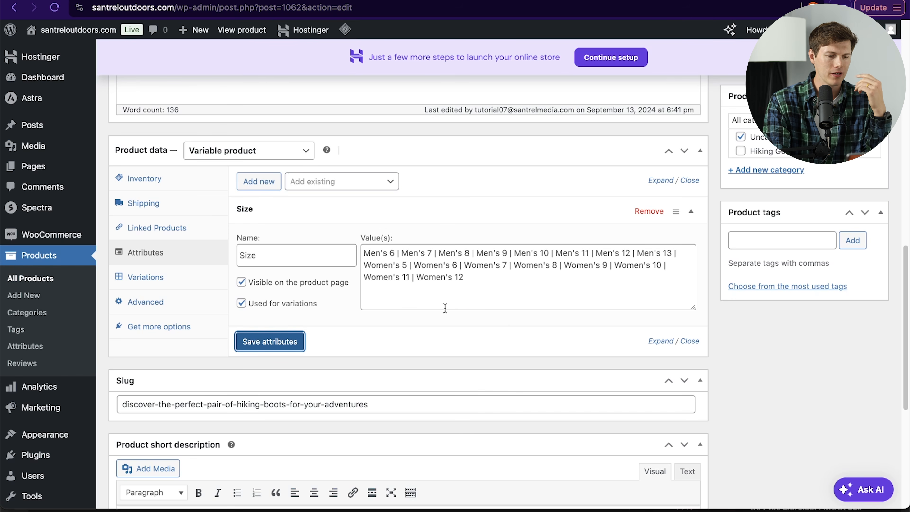
{"action": "left_click", "coordinate": [263, 343]}
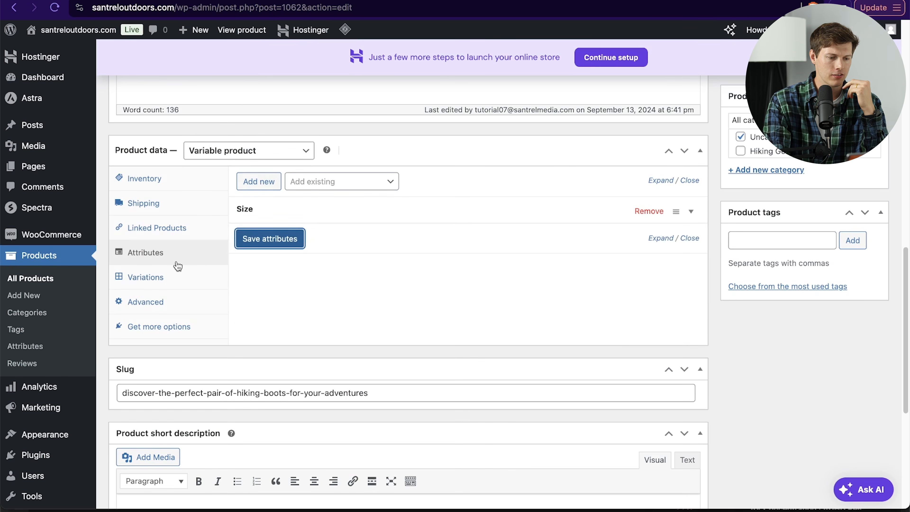
Step: Generate variations from the Size attribute, then remove the Men's 6 variation
{"action": "left_click", "coordinate": [170, 277]}
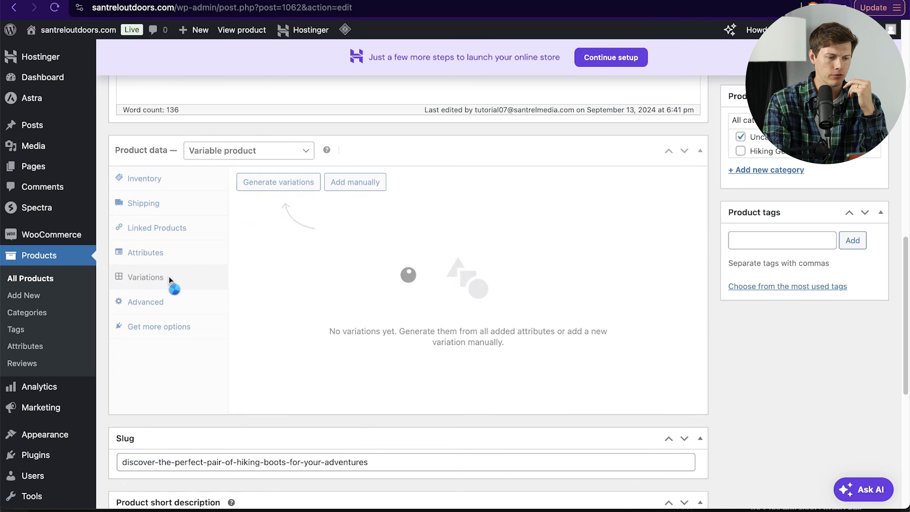
{"action": "left_click", "coordinate": [280, 184]}
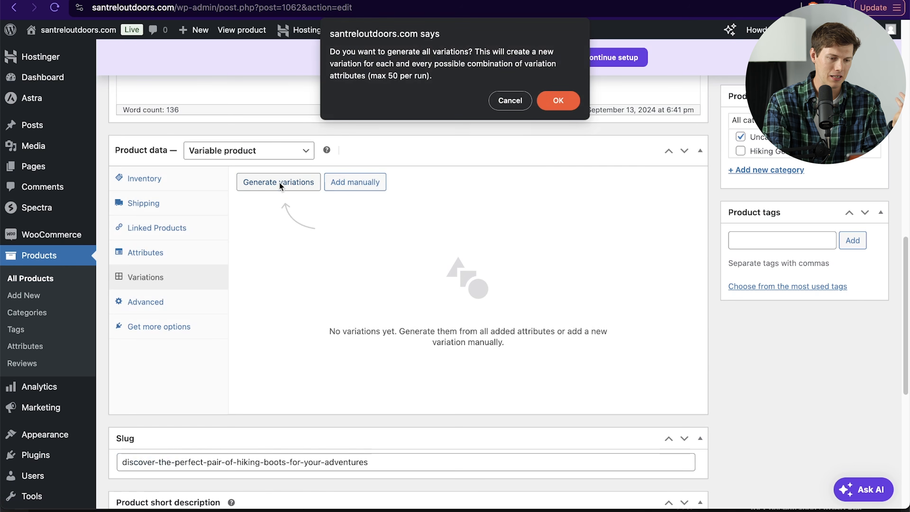
{"action": "left_click", "coordinate": [557, 102]}
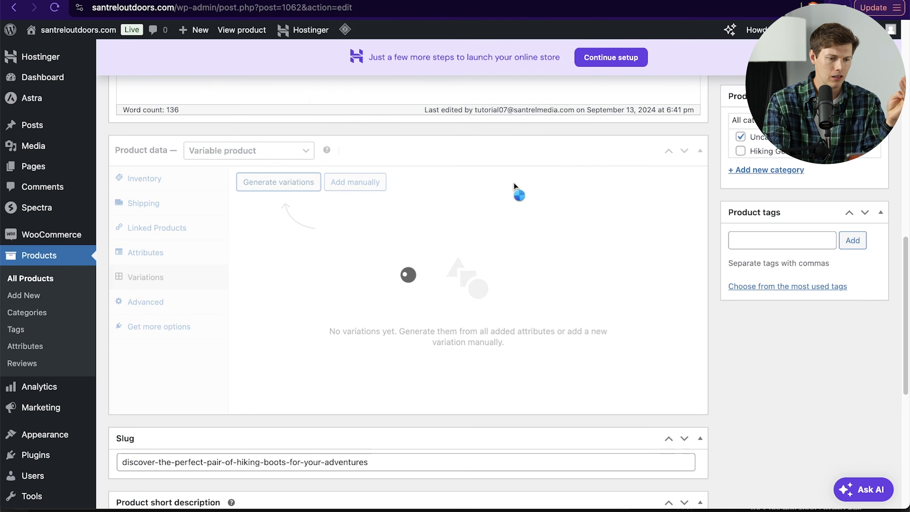
{"action": "scroll", "coordinate": [511, 333], "scroll_direction": "down", "scroll_amount": 2}
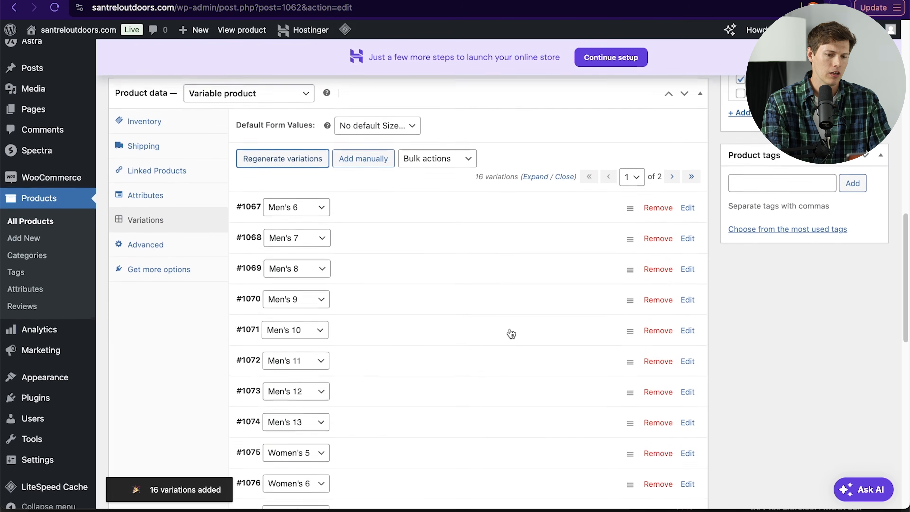
{"action": "scroll", "coordinate": [511, 333], "scroll_direction": "down", "scroll_amount": 8}
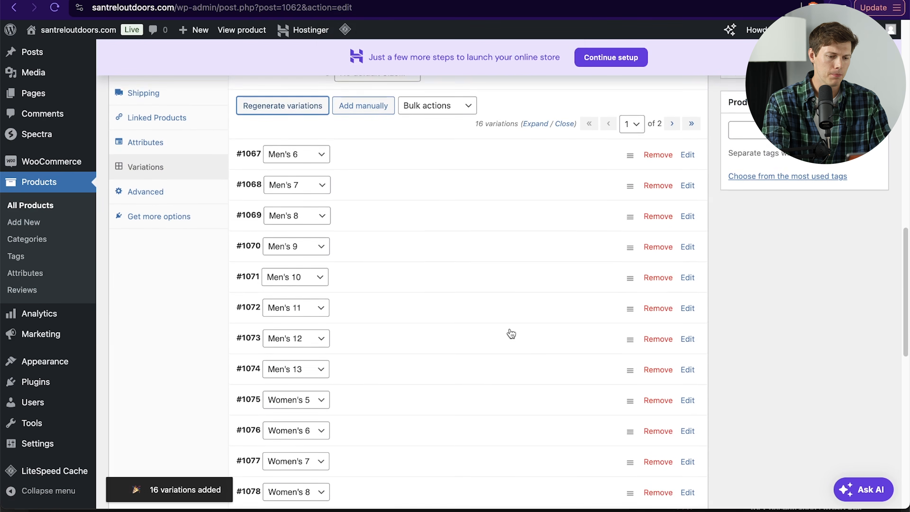
{"action": "scroll", "coordinate": [511, 333], "scroll_direction": "up", "scroll_amount": 12}
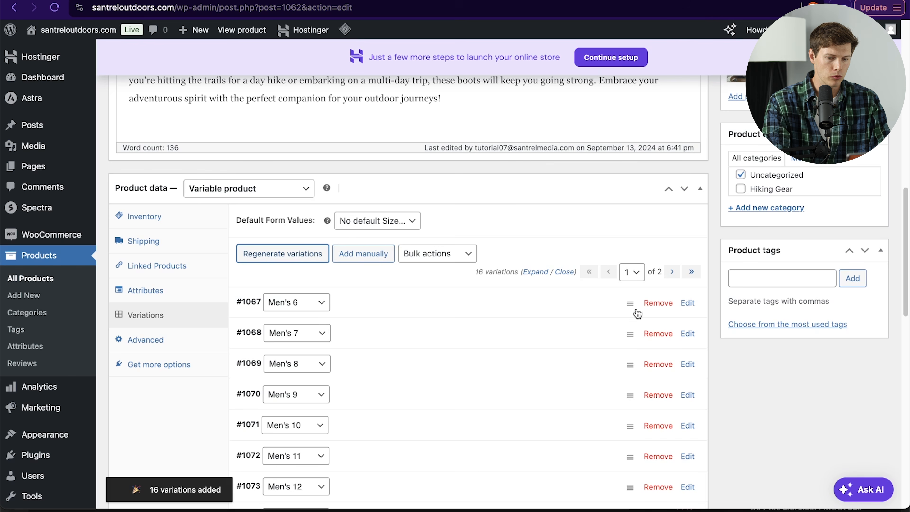
{"action": "left_click", "coordinate": [658, 302]}
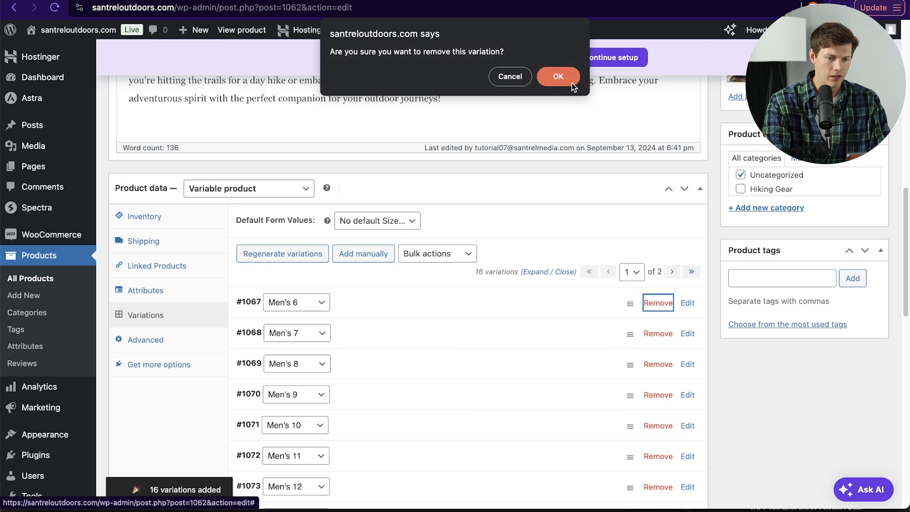
{"action": "left_click", "coordinate": [558, 76]}
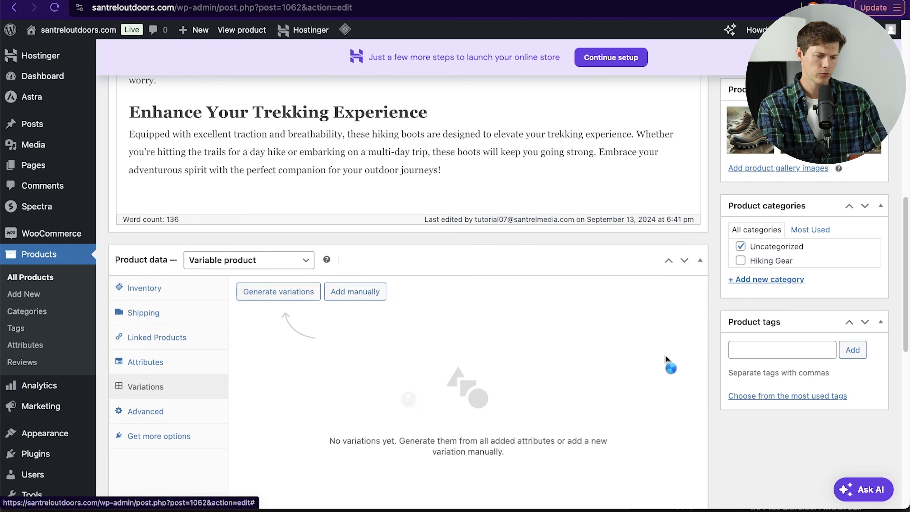
Step: Add a second attribute named Color with values Light Brown and Dark Brown, and save the attributes
{"action": "left_click", "coordinate": [162, 366]}
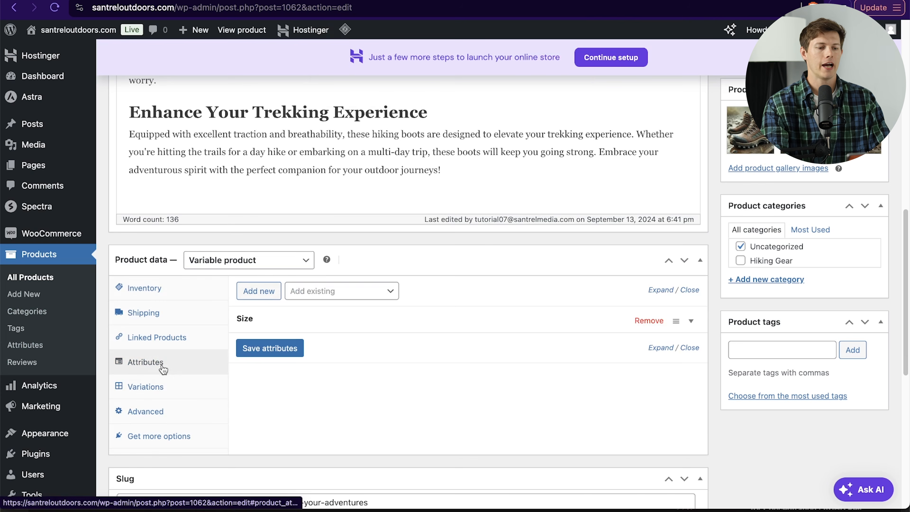
{"action": "left_click", "coordinate": [285, 352]}
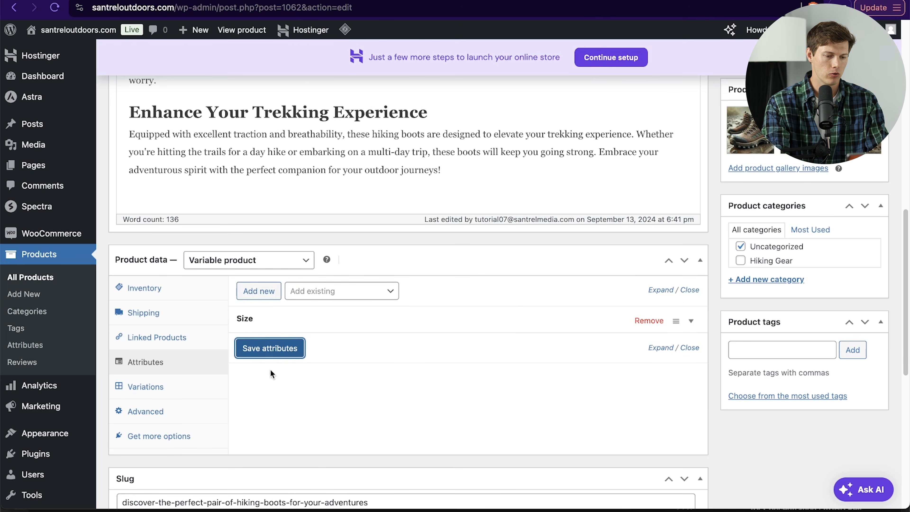
{"action": "left_click", "coordinate": [259, 299]}
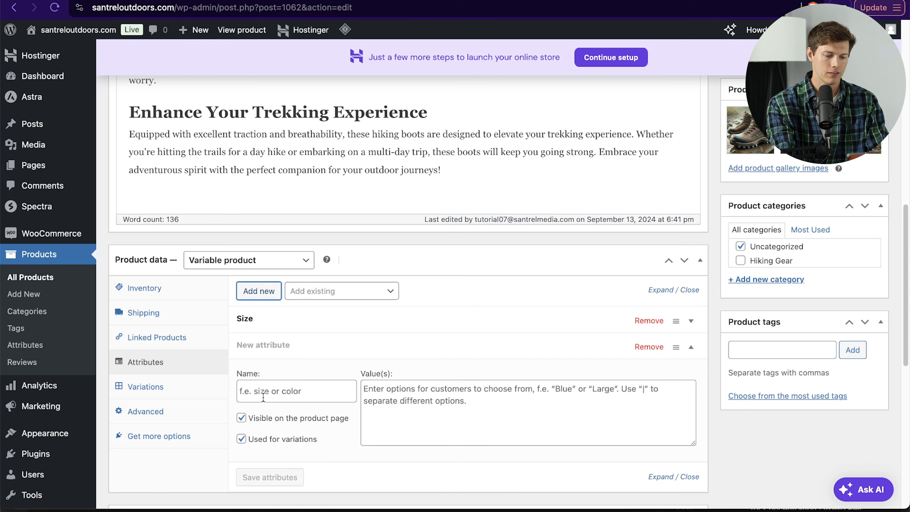
{"action": "left_click", "coordinate": [261, 394]}
{"action": "type", "text": "Color"}
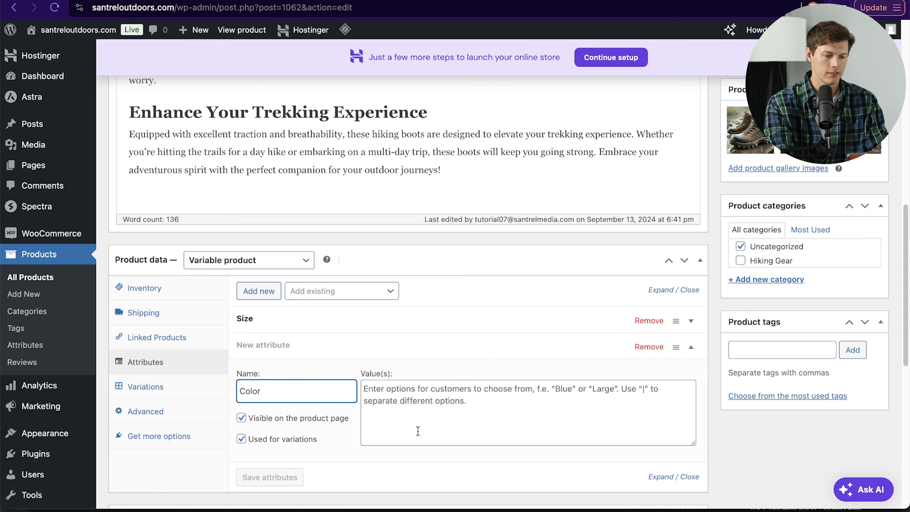
{"action": "left_click", "coordinate": [428, 425]}
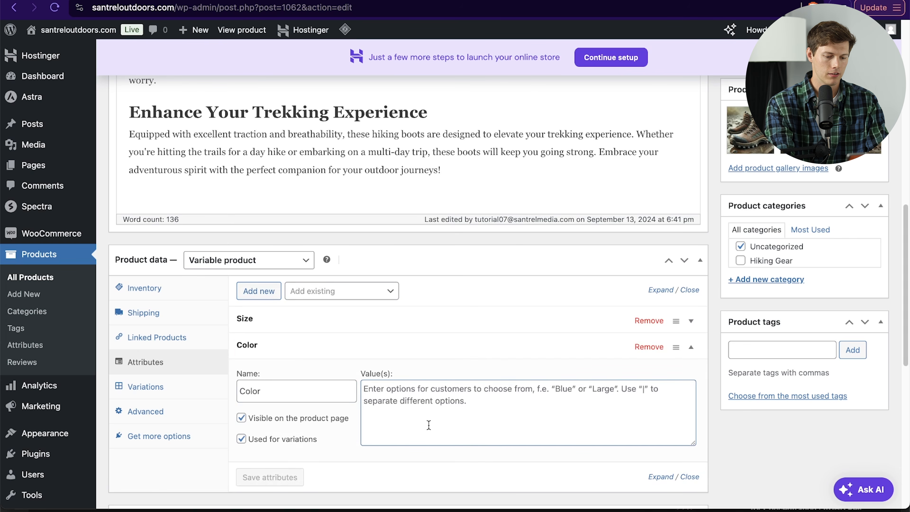
{"action": "type", "text": "Light Brown"}
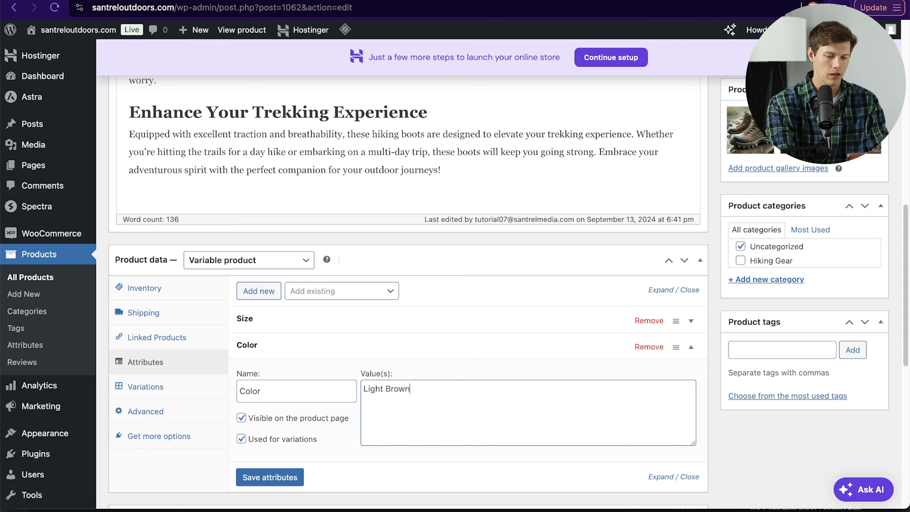
{"action": "type", "text": " | Darb"}
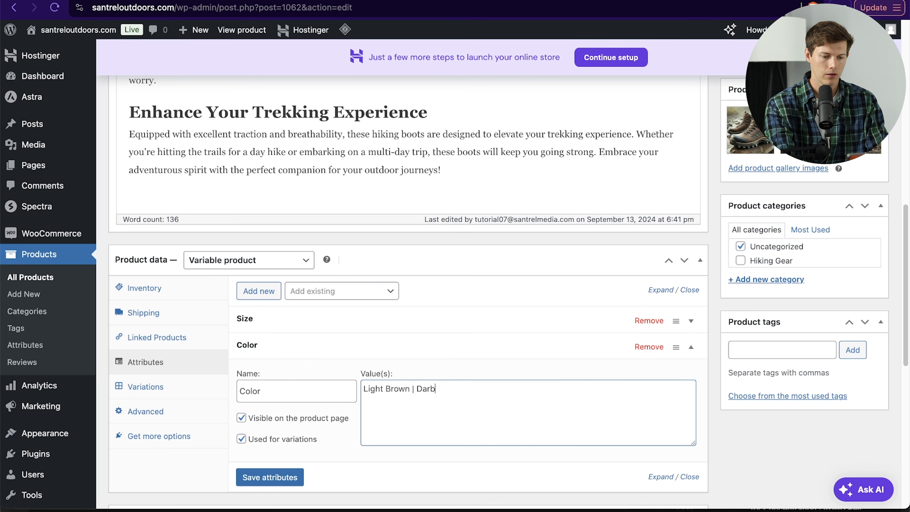
{"action": "key", "text": "BackSpace"}
{"action": "type", "text": "k Brown"}
{"action": "left_click", "coordinate": [270, 477]}
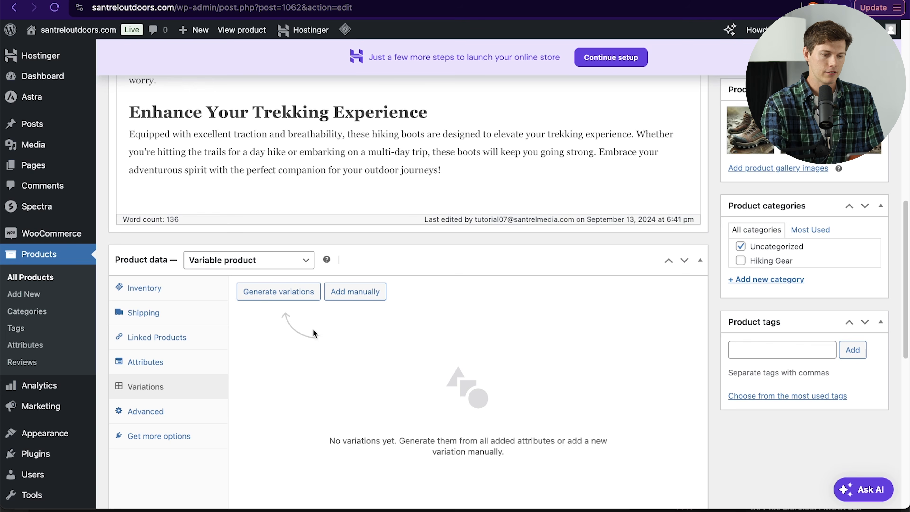
Step: Generate all variations from the Size and Color attributes
{"action": "left_click", "coordinate": [282, 298]}
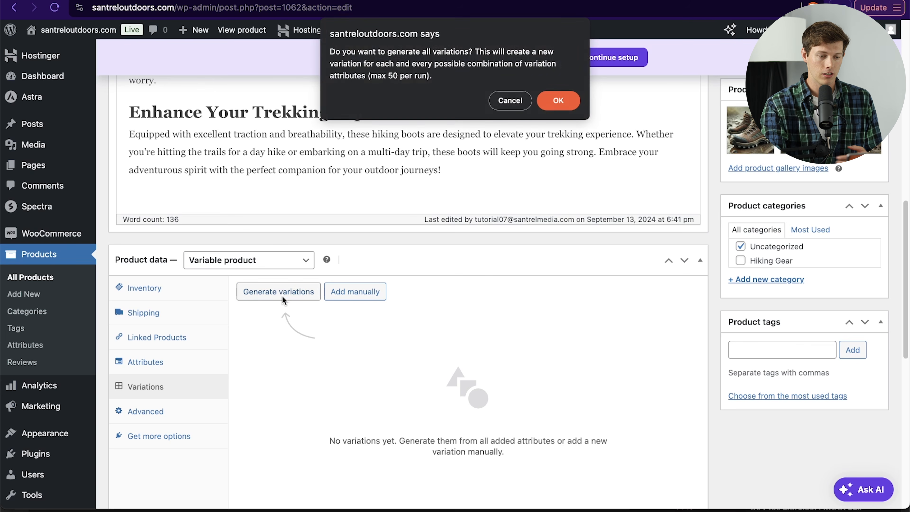
{"action": "left_click", "coordinate": [558, 100]}
{"action": "scroll", "coordinate": [493, 337], "scroll_direction": "down", "scroll_amount": 4}
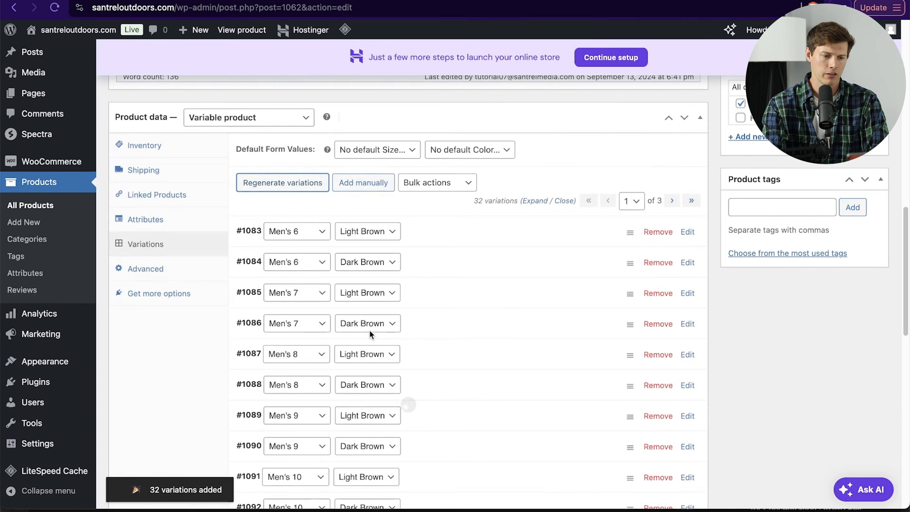
Step: Review the generated variations and their size and color options
{"action": "scroll", "coordinate": [501, 335], "scroll_direction": "down", "scroll_amount": 1}
{"action": "left_click", "coordinate": [370, 203]}
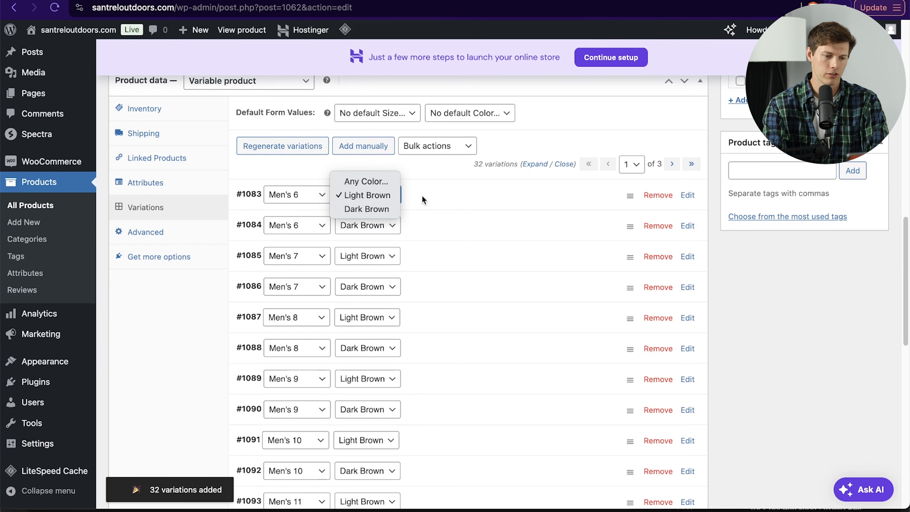
{"action": "left_click", "coordinate": [277, 197]}
{"action": "left_click", "coordinate": [285, 201]}
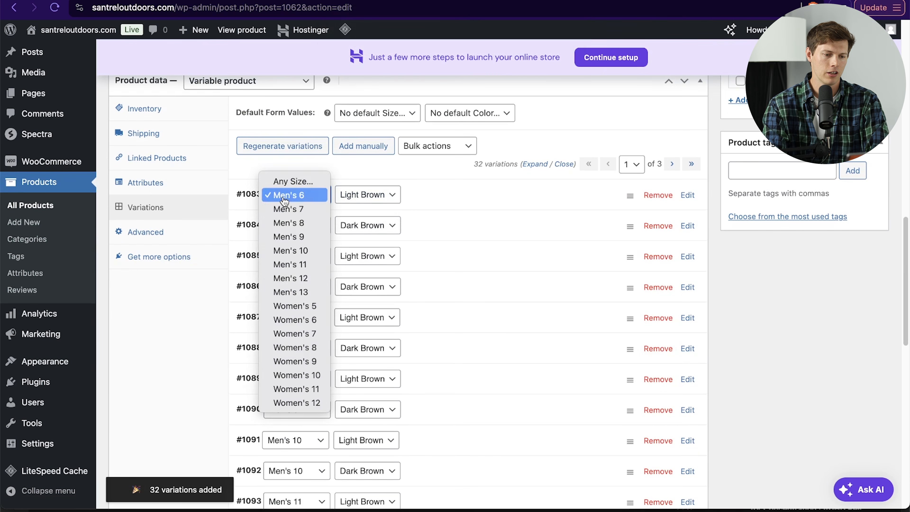
{"action": "left_click", "coordinate": [473, 205]}
{"action": "scroll", "coordinate": [474, 205], "scroll_direction": "down", "scroll_amount": 15}
{"action": "scroll", "coordinate": [474, 207], "scroll_direction": "up", "scroll_amount": 5}
{"action": "scroll", "coordinate": [474, 210], "scroll_direction": "up", "scroll_amount": 10}
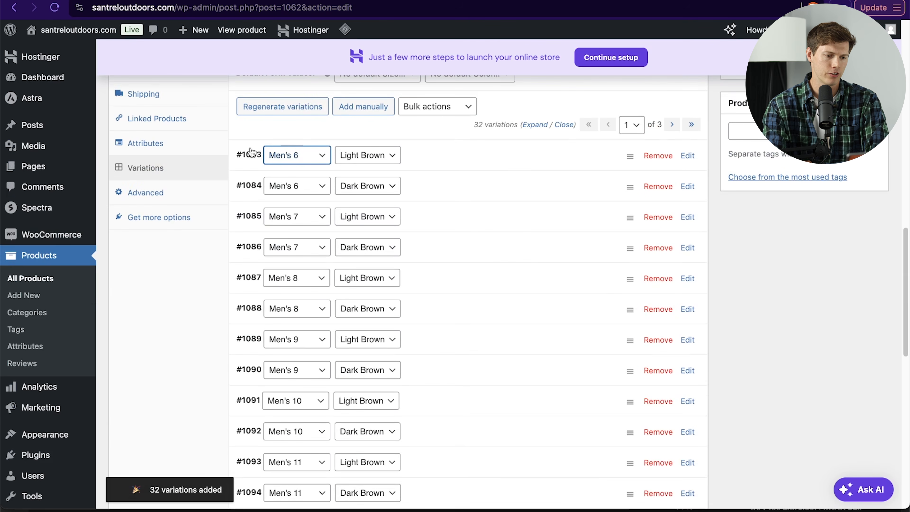
{"action": "scroll", "coordinate": [443, 224], "scroll_direction": "up", "scroll_amount": 3}
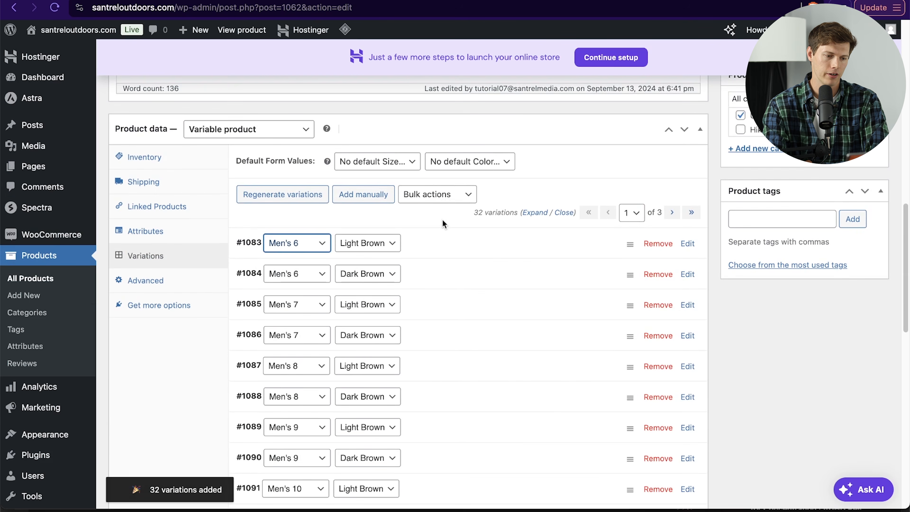
{"action": "scroll", "coordinate": [442, 219], "scroll_direction": "down", "scroll_amount": 1}
{"action": "scroll", "coordinate": [467, 293], "scroll_direction": "down", "scroll_amount": 10}
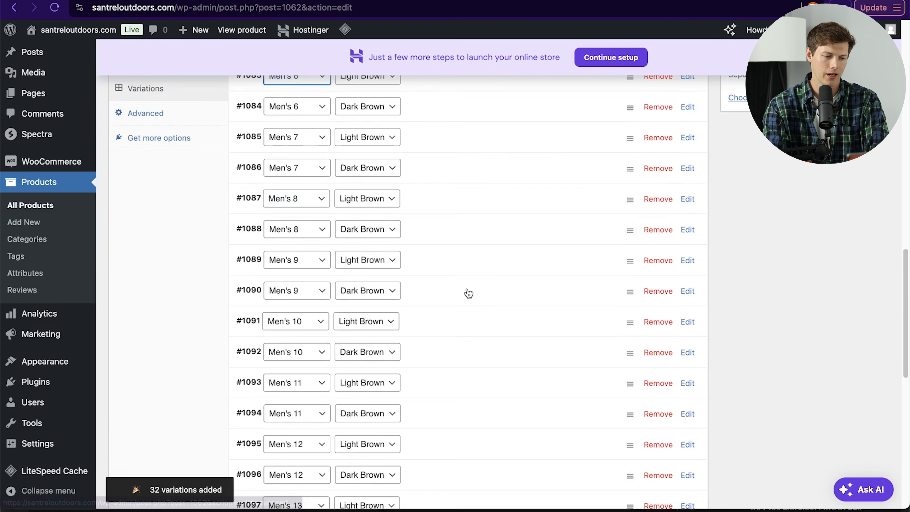
{"action": "scroll", "coordinate": [467, 290], "scroll_direction": "up", "scroll_amount": 10}
{"action": "scroll", "coordinate": [518, 345], "scroll_direction": "up", "scroll_amount": 2}
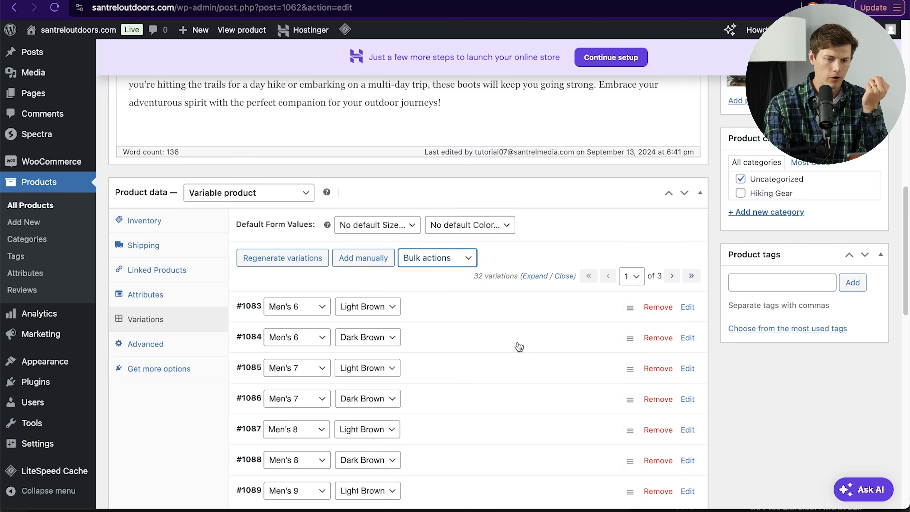
{"action": "scroll", "coordinate": [518, 345], "scroll_direction": "down", "scroll_amount": 10}
{"action": "scroll", "coordinate": [518, 349], "scroll_direction": "up", "scroll_amount": 10}
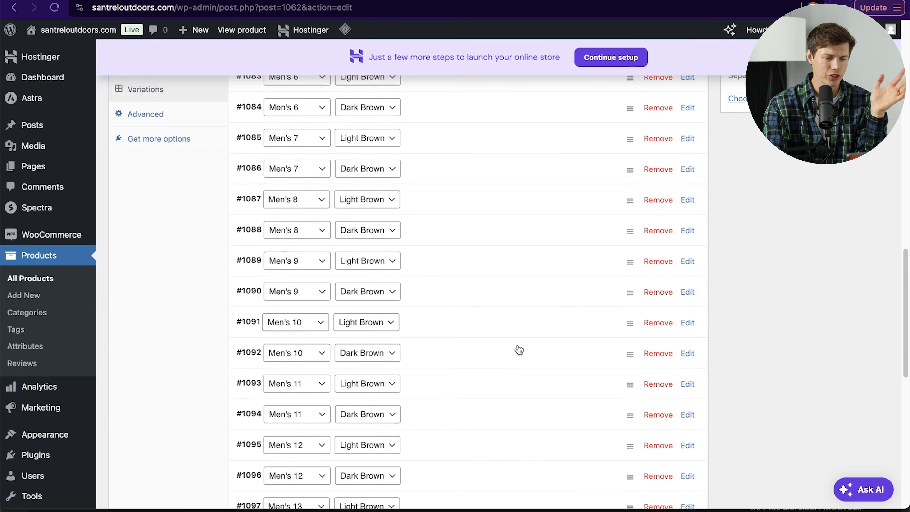
Step: Use the bulk action to set the regular price of all variations to 85
{"action": "left_click", "coordinate": [434, 192]}
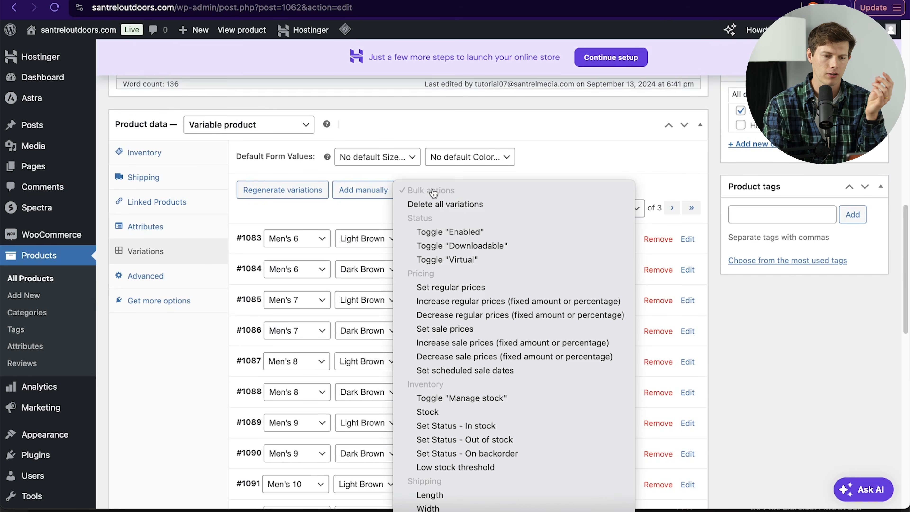
{"action": "left_click", "coordinate": [482, 289]}
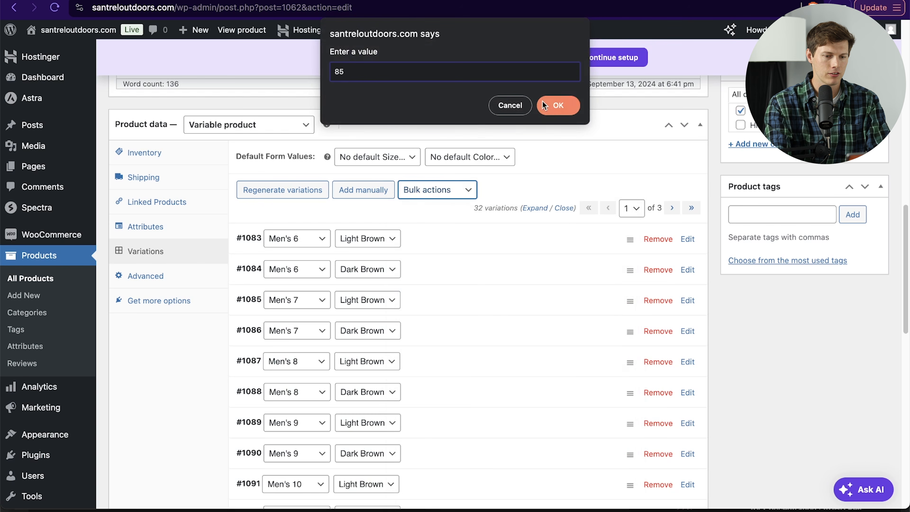
{"action": "left_click", "coordinate": [553, 106]}
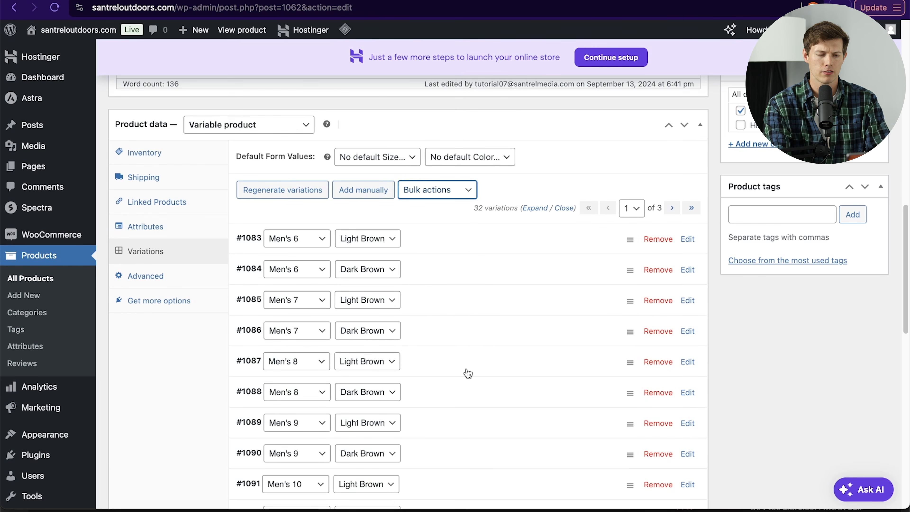
Step: Set the regular price of the Men's 12 Light Brown variation to 90 and save the variation changes
{"action": "scroll", "coordinate": [468, 372], "scroll_direction": "down", "scroll_amount": 5}
{"action": "scroll", "coordinate": [468, 373], "scroll_direction": "down", "scroll_amount": 2}
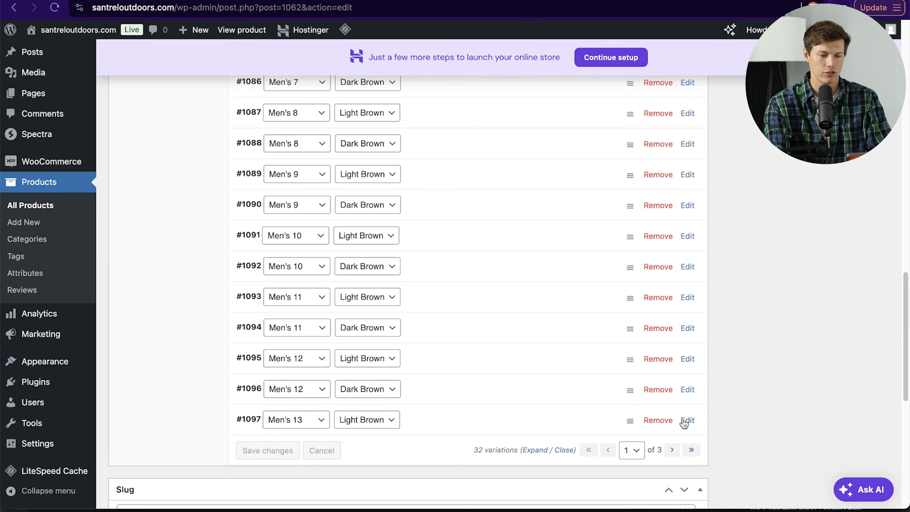
{"action": "scroll", "coordinate": [488, 380], "scroll_direction": "up", "scroll_amount": 6}
{"action": "scroll", "coordinate": [490, 381], "scroll_direction": "down", "scroll_amount": 2}
{"action": "scroll", "coordinate": [490, 381], "scroll_direction": "down", "scroll_amount": 6}
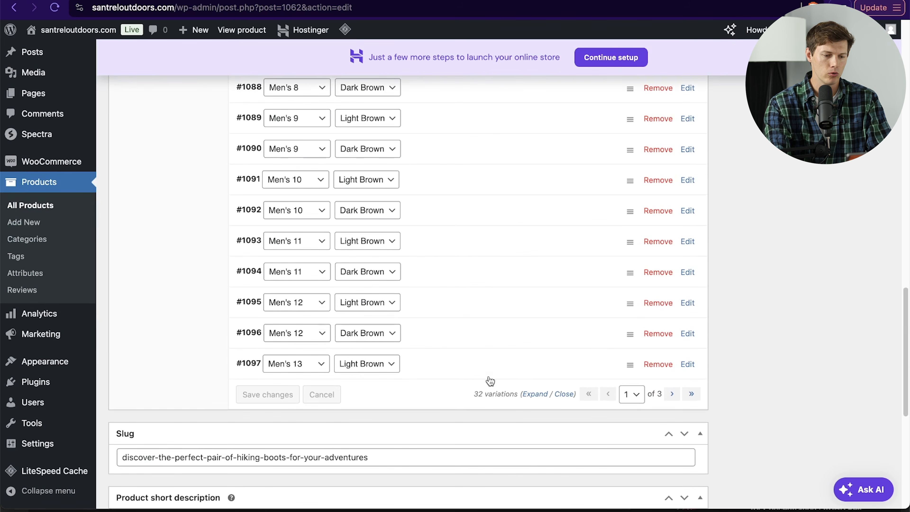
{"action": "scroll", "coordinate": [507, 319], "scroll_direction": "up", "scroll_amount": 8}
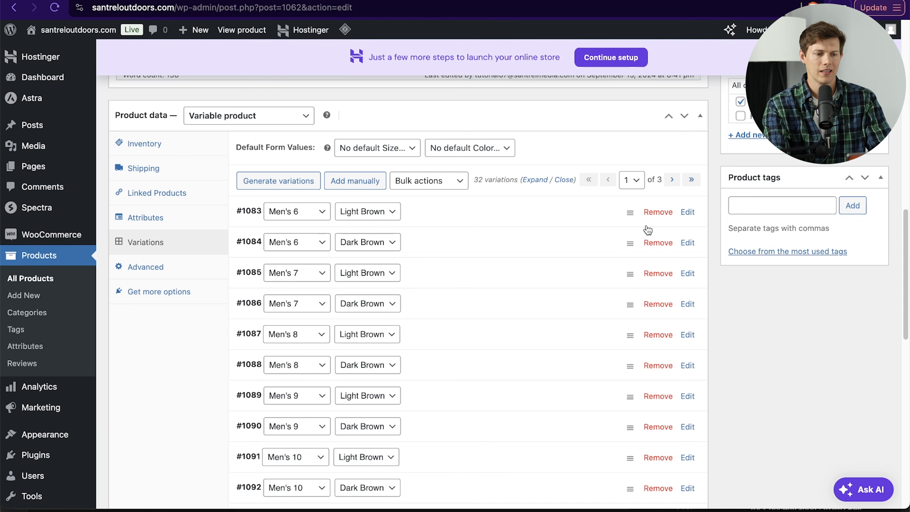
{"action": "scroll", "coordinate": [575, 344], "scroll_direction": "down", "scroll_amount": 6}
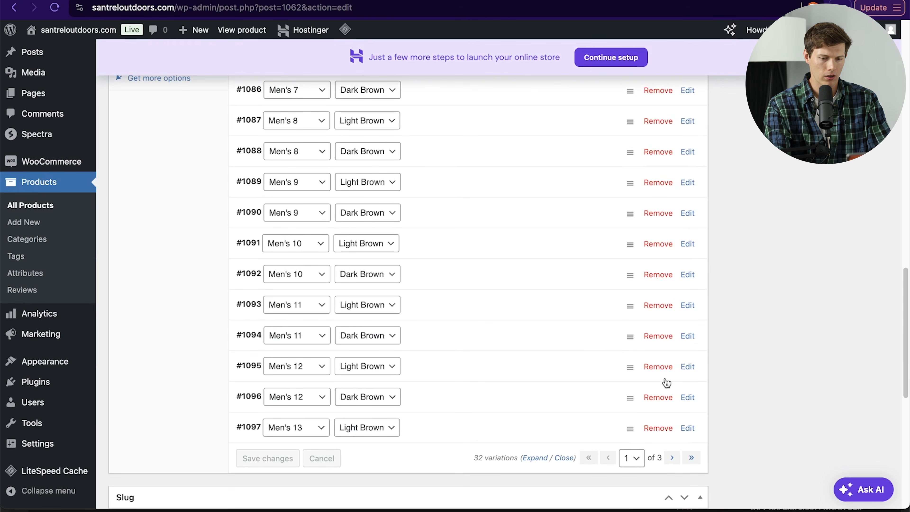
{"action": "left_click", "coordinate": [687, 367]}
{"action": "scroll", "coordinate": [487, 380], "scroll_direction": "down", "scroll_amount": 6}
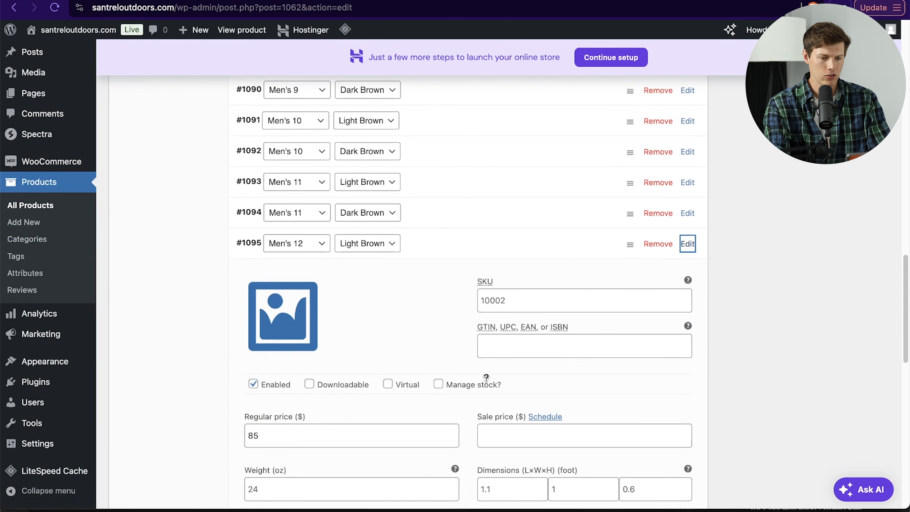
{"action": "left_click", "coordinate": [348, 338]}
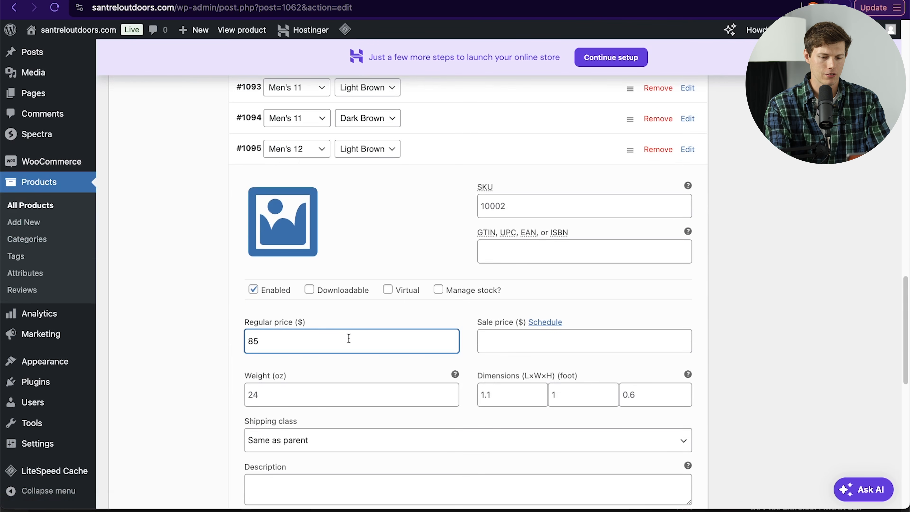
{"action": "key", "text": "BackSpace"}
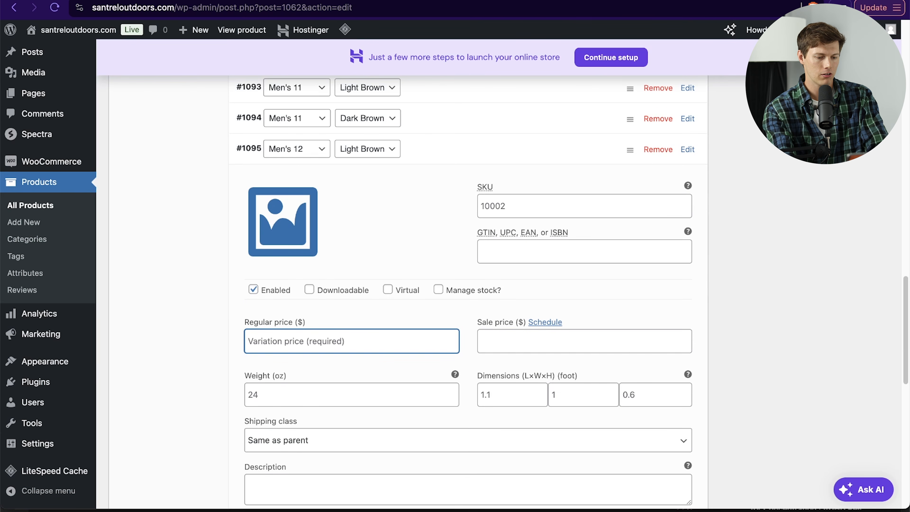
{"action": "type", "text": "90"}
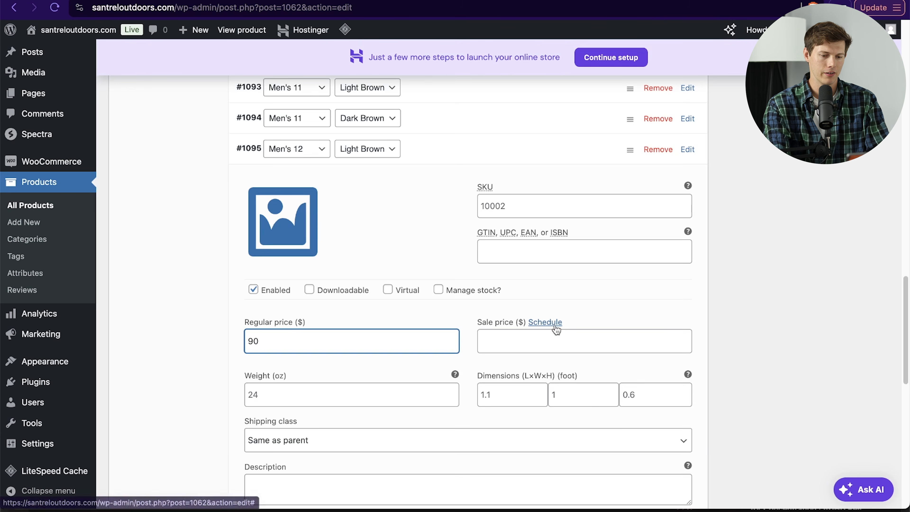
{"action": "scroll", "coordinate": [554, 324], "scroll_direction": "down", "scroll_amount": 3}
{"action": "left_click", "coordinate": [274, 496]}
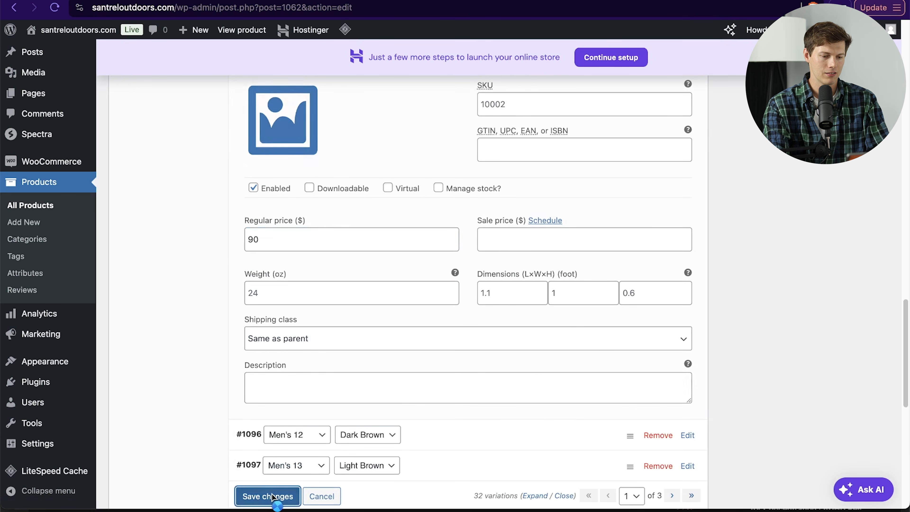
Step: Expand the Men's 6 Light Brown variation to review its details, then update the product
{"action": "scroll", "coordinate": [536, 353], "scroll_direction": "up", "scroll_amount": 12}
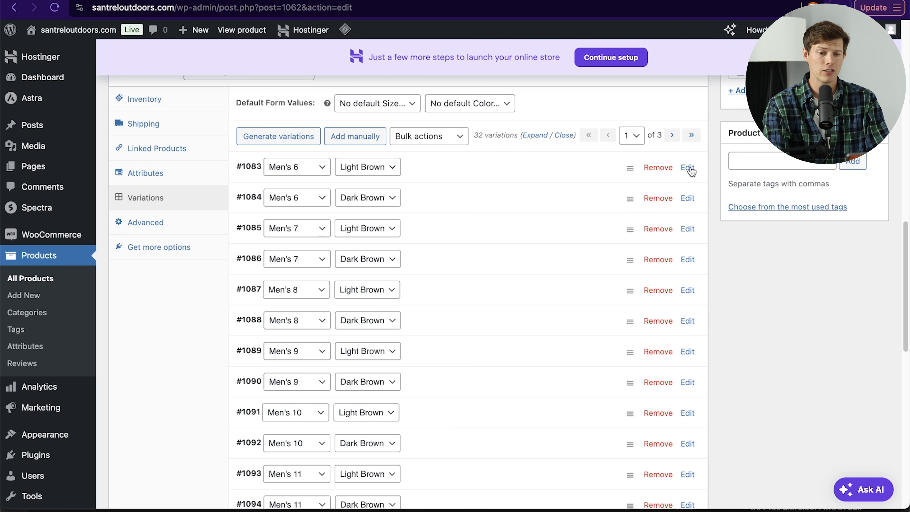
{"action": "left_click", "coordinate": [688, 167]}
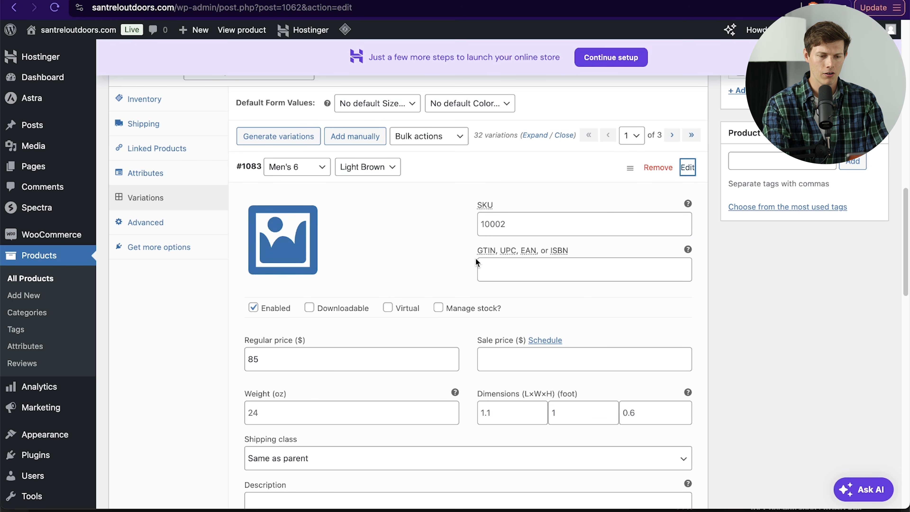
{"action": "scroll", "coordinate": [476, 260], "scroll_direction": "down", "scroll_amount": 2}
{"action": "scroll", "coordinate": [476, 258], "scroll_direction": "down", "scroll_amount": 1}
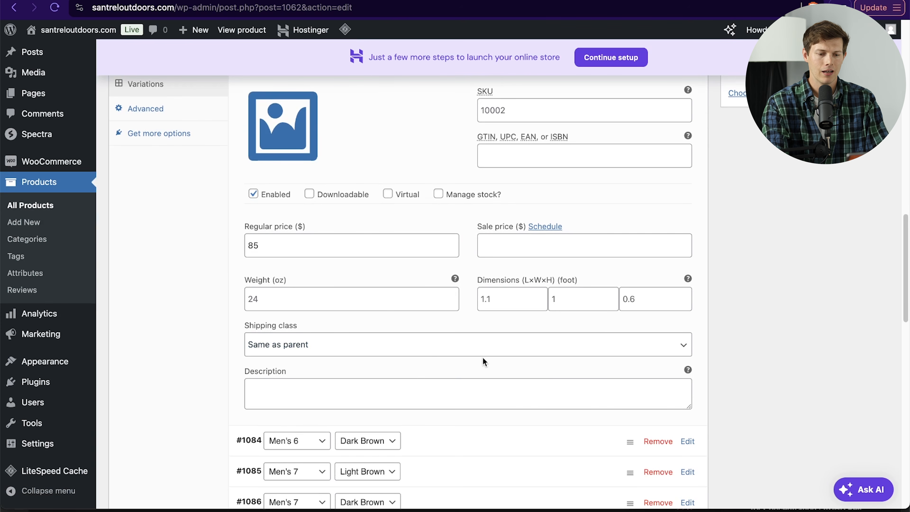
{"action": "scroll", "coordinate": [393, 394], "scroll_direction": "down", "scroll_amount": 3}
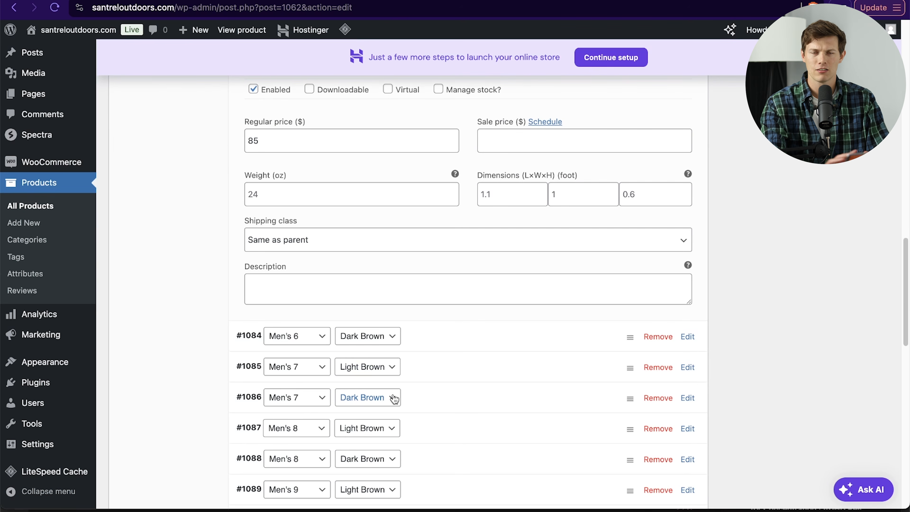
{"action": "scroll", "coordinate": [394, 399], "scroll_direction": "up", "scroll_amount": 8}
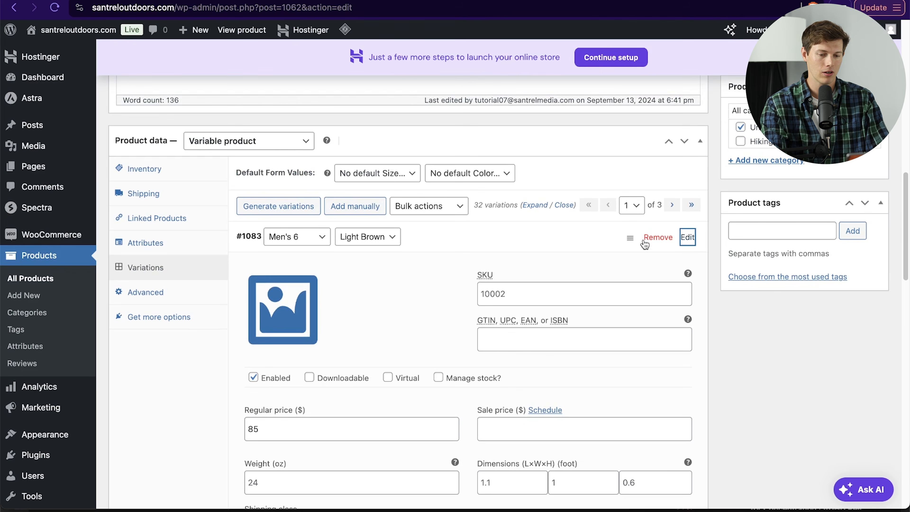
{"action": "scroll", "coordinate": [432, 320], "scroll_direction": "down", "scroll_amount": 20}
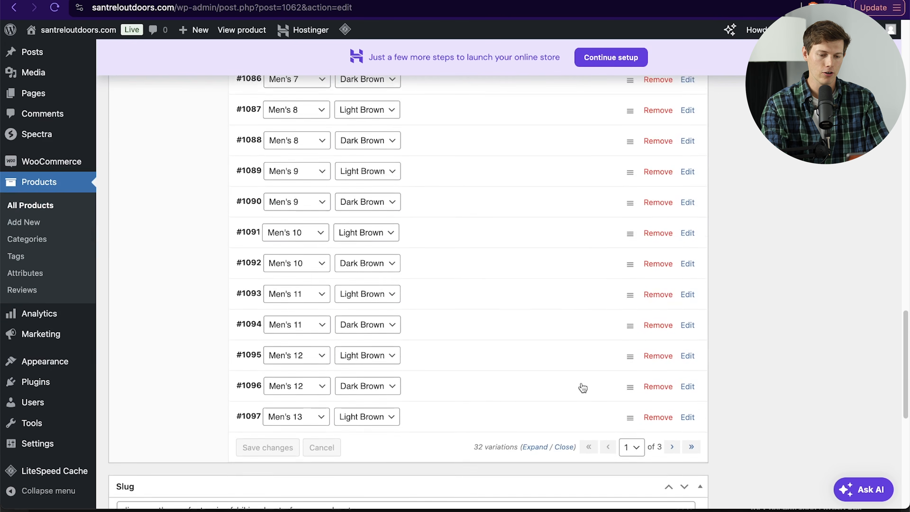
{"action": "scroll", "coordinate": [582, 382], "scroll_direction": "up", "scroll_amount": 13}
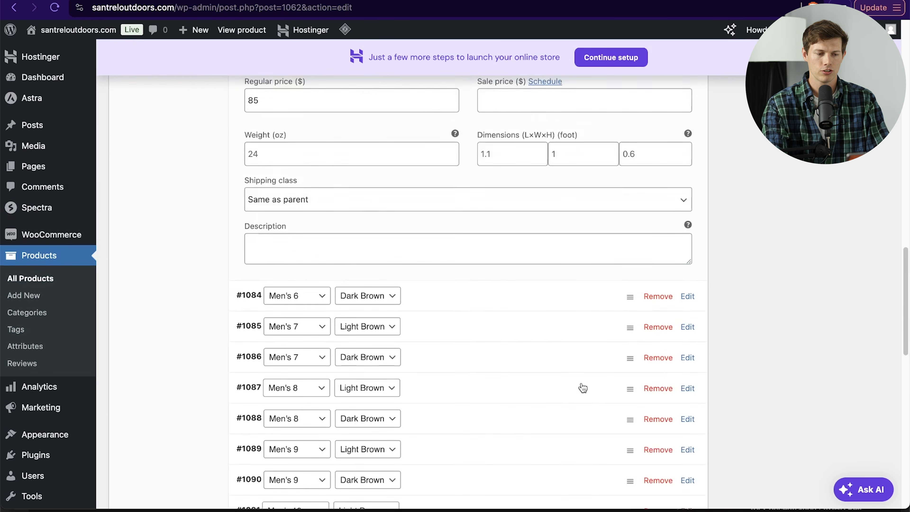
{"action": "scroll", "coordinate": [582, 387], "scroll_direction": "up", "scroll_amount": 6}
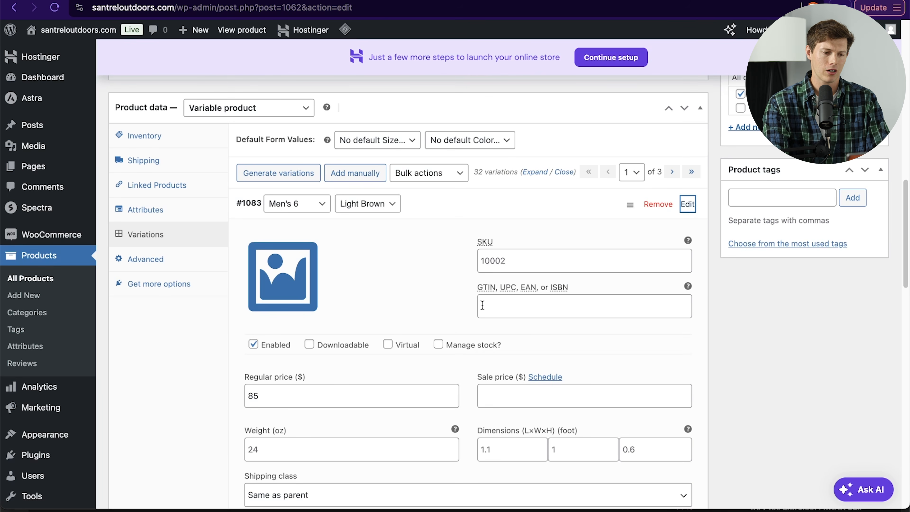
{"action": "scroll", "coordinate": [482, 305], "scroll_direction": "down", "scroll_amount": 19}
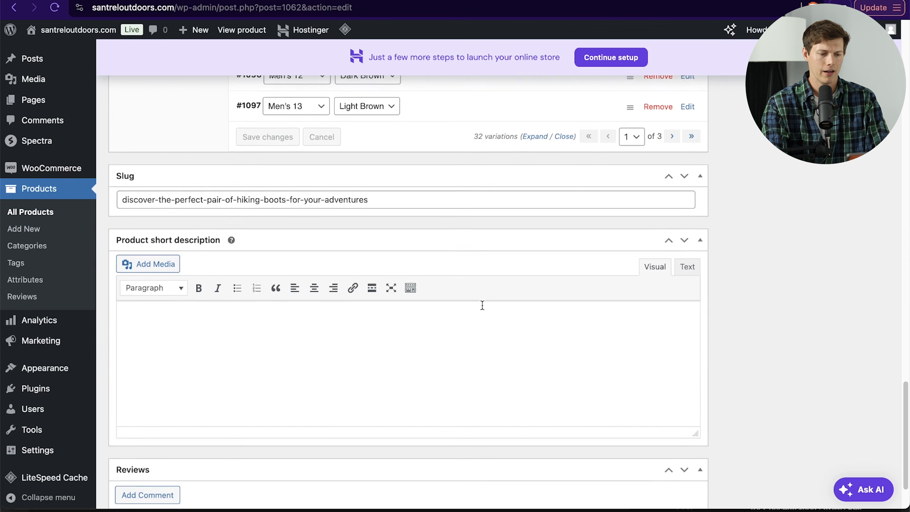
{"action": "scroll", "coordinate": [482, 305], "scroll_direction": "down", "scroll_amount": 1}
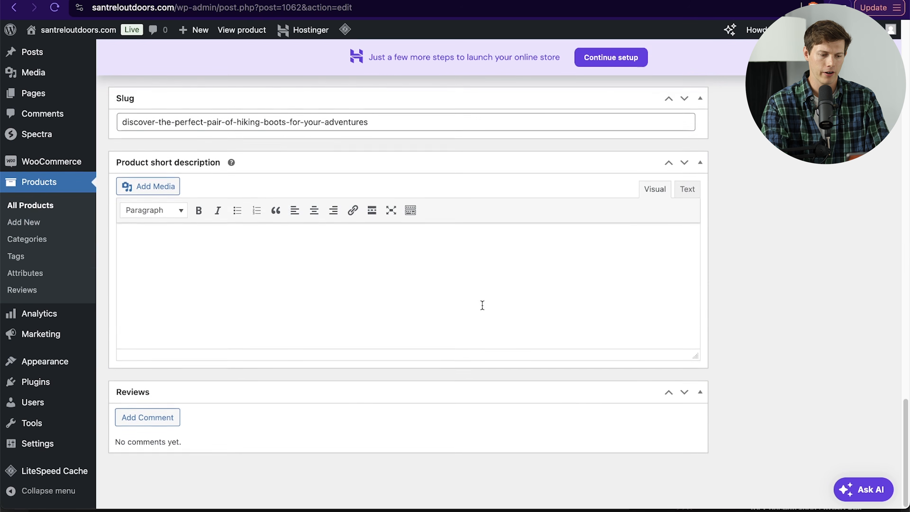
{"action": "scroll", "coordinate": [482, 305], "scroll_direction": "up", "scroll_amount": 20}
{"action": "left_click", "coordinate": [855, 328]}
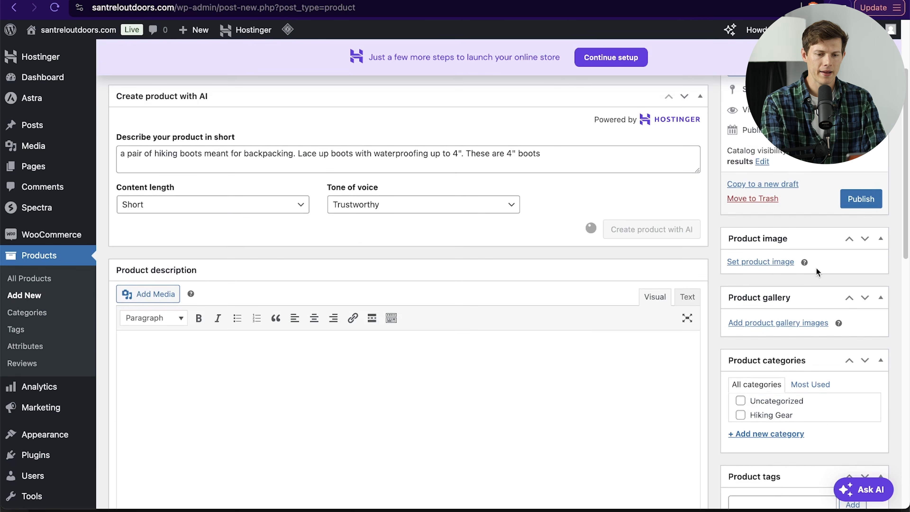
Step: Set the product image to the boots photo from the media library
{"action": "left_click", "coordinate": [756, 262]}
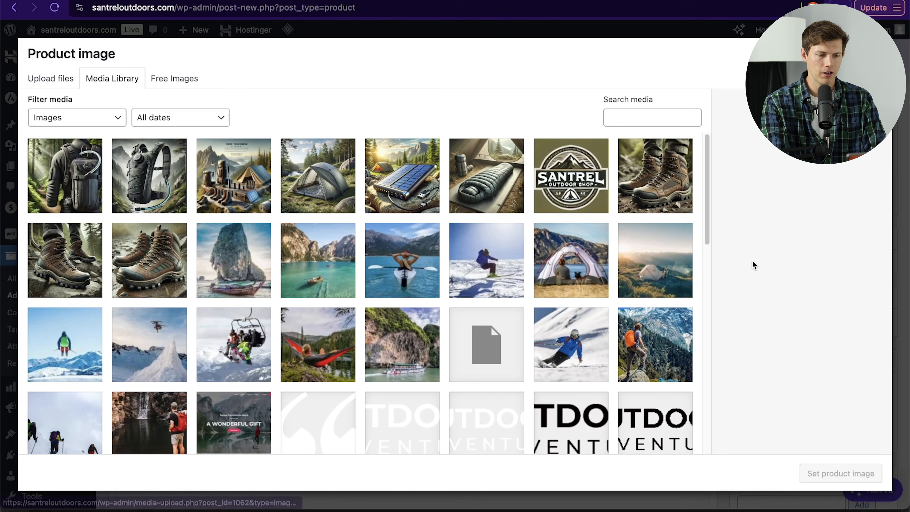
{"action": "left_click", "coordinate": [154, 249]}
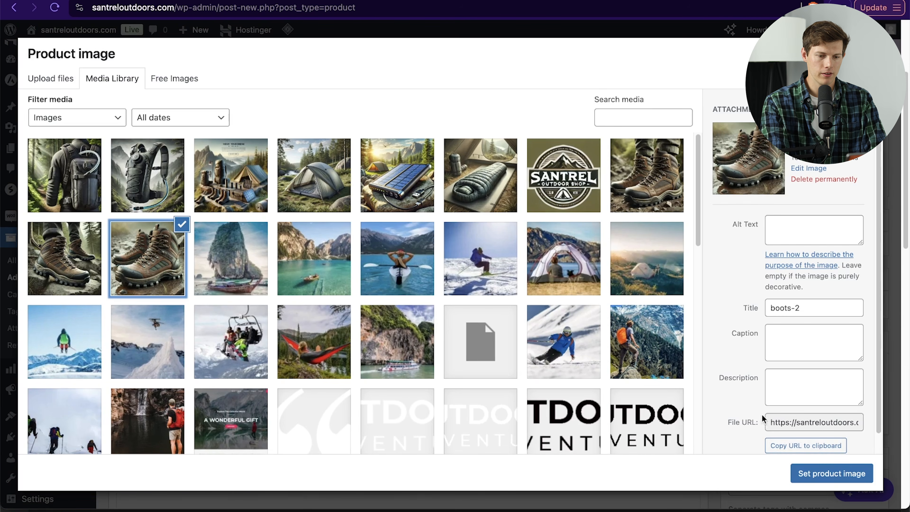
{"action": "left_click", "coordinate": [657, 155]}
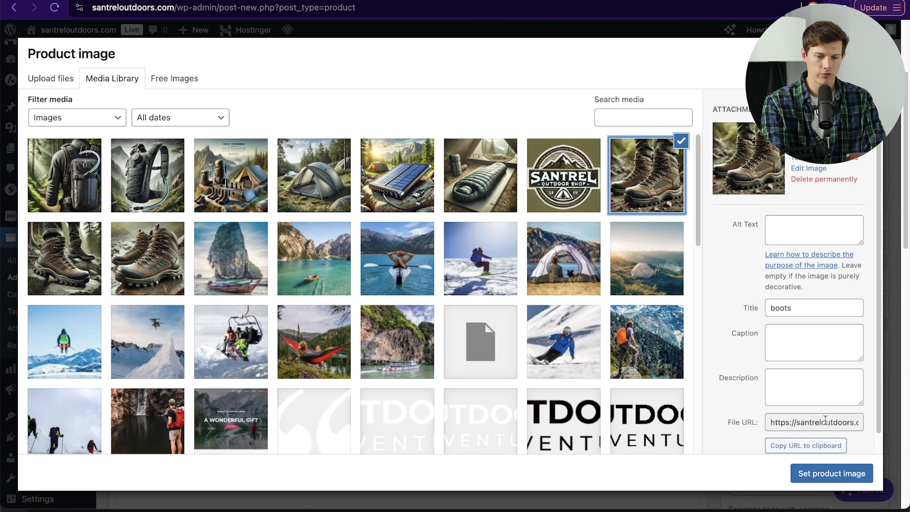
{"action": "left_click", "coordinate": [835, 473]}
Step: Add three hiking boots photos from the media library to the product gallery
{"action": "scroll", "coordinate": [827, 347], "scroll_direction": "down", "scroll_amount": 5}
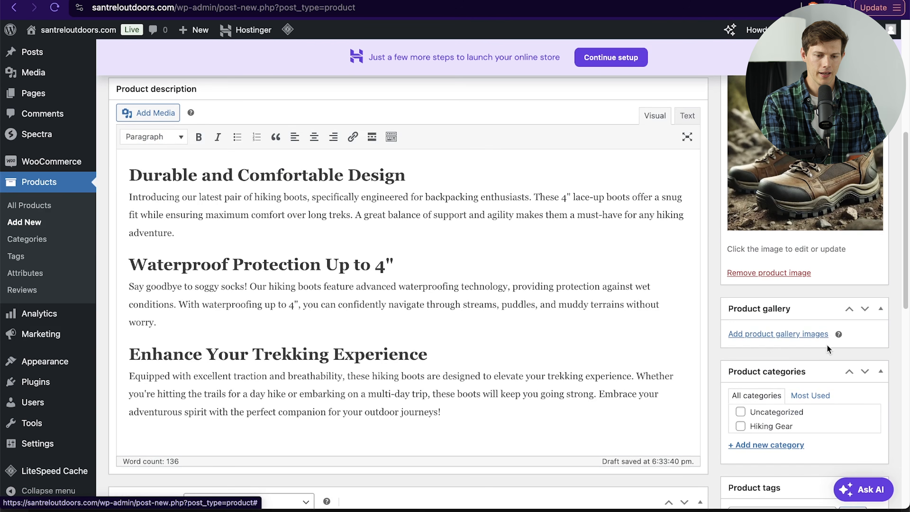
{"action": "left_click", "coordinate": [772, 335]}
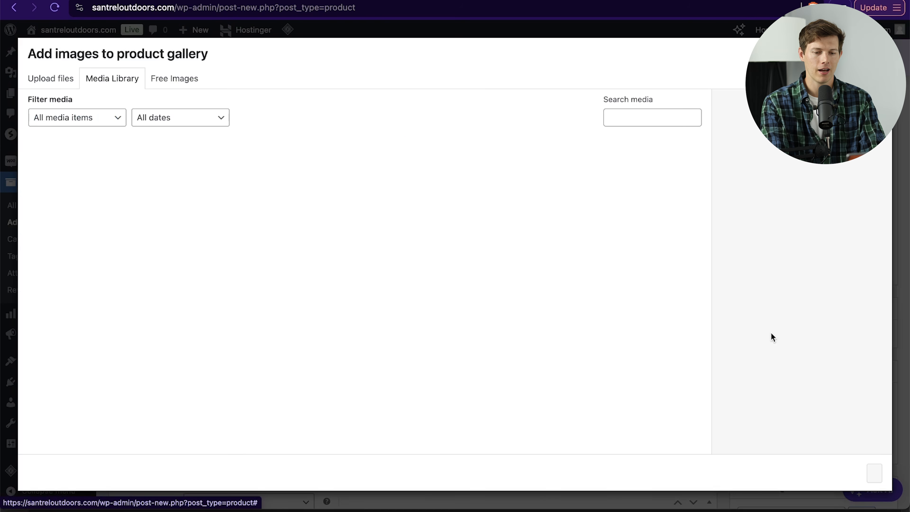
{"action": "left_click", "coordinate": [138, 277]}
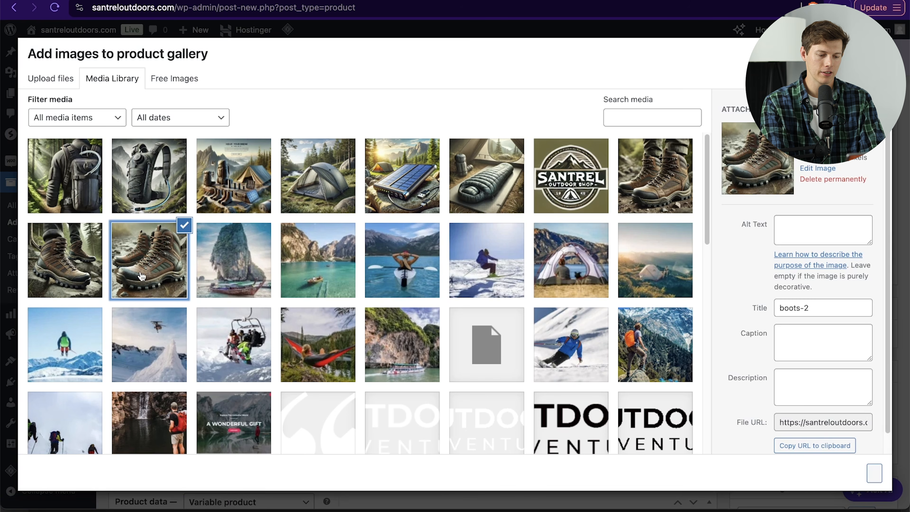
{"action": "left_click", "coordinate": [85, 276]}
{"action": "left_click", "coordinate": [663, 184]}
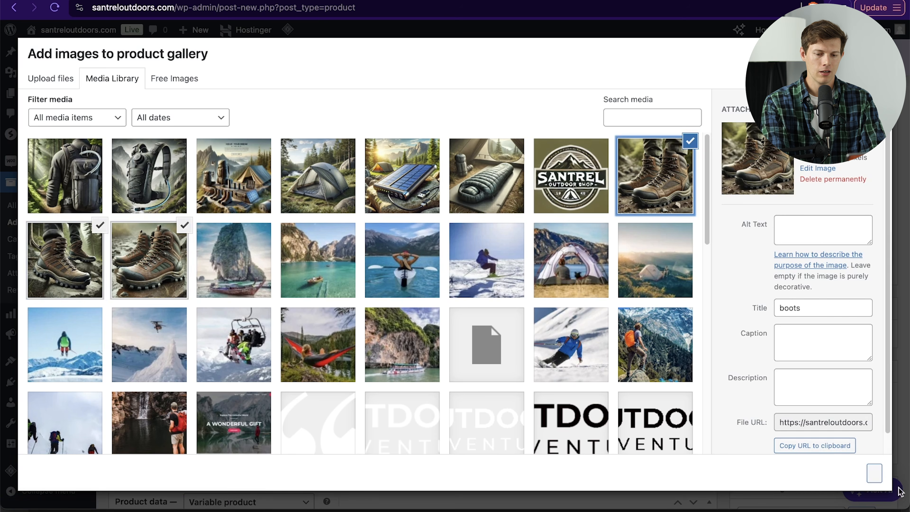
{"action": "left_click", "coordinate": [874, 473]}
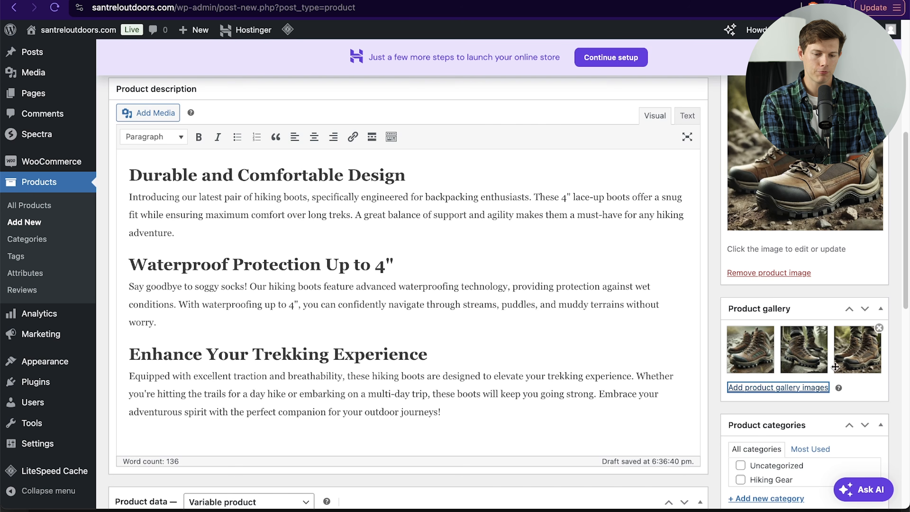
Step: Add the hydration water pack as an upsell in the boots' linked products by searching "hyd"
{"action": "scroll", "coordinate": [496, 324], "scroll_direction": "down", "scroll_amount": 3}
{"action": "scroll", "coordinate": [497, 323], "scroll_direction": "up", "scroll_amount": 3}
{"action": "scroll", "coordinate": [472, 331], "scroll_direction": "up", "scroll_amount": 3}
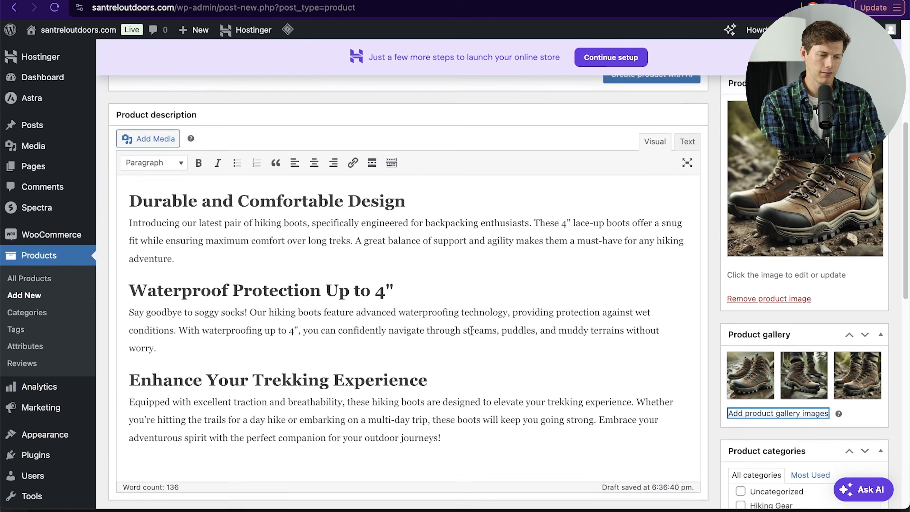
{"action": "scroll", "coordinate": [471, 331], "scroll_direction": "down", "scroll_amount": 10}
{"action": "left_click", "coordinate": [185, 175]}
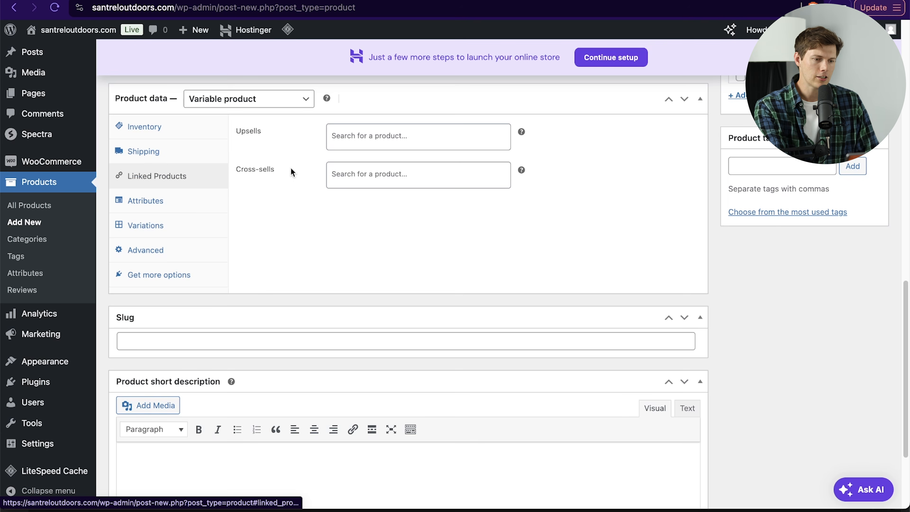
{"action": "left_click", "coordinate": [452, 140]}
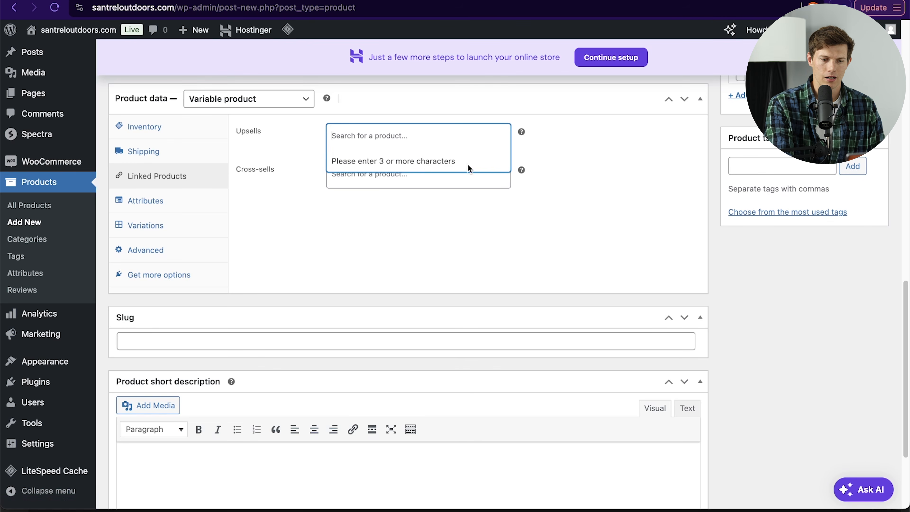
{"action": "type", "text": "hy"}
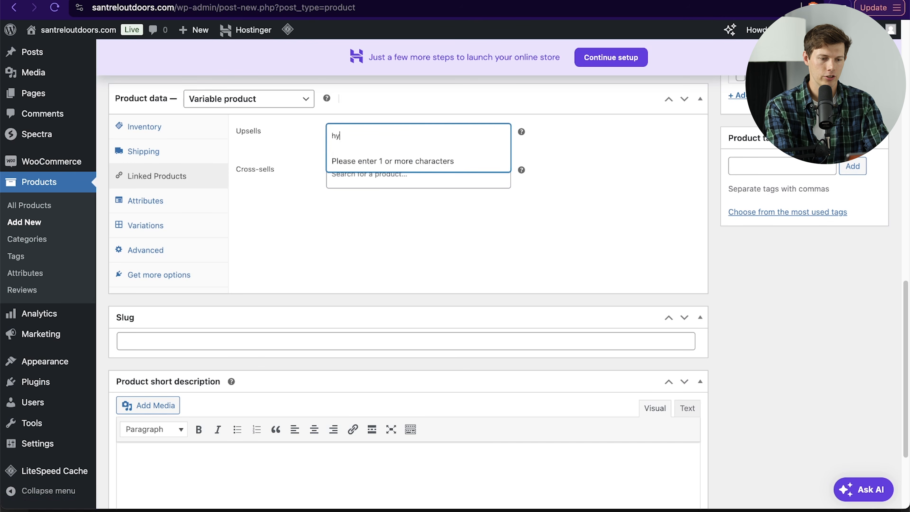
{"action": "type", "text": "d"}
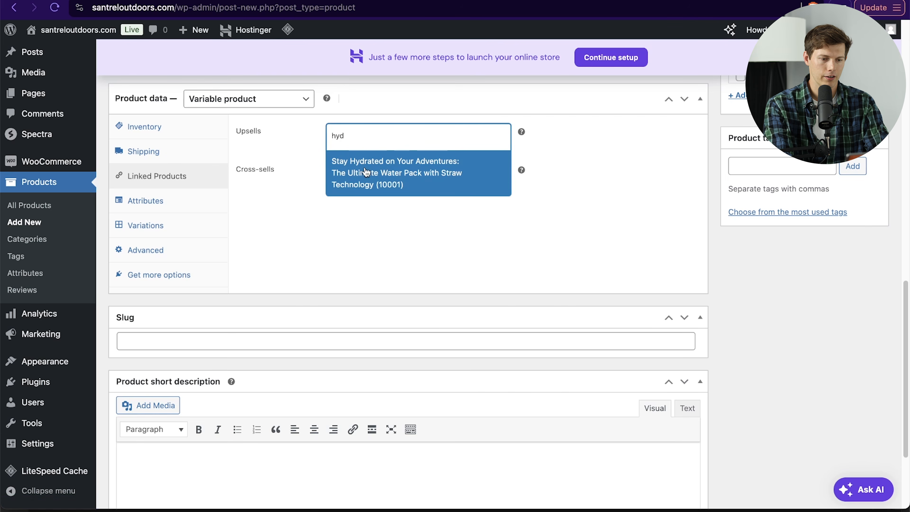
{"action": "left_click", "coordinate": [364, 166]}
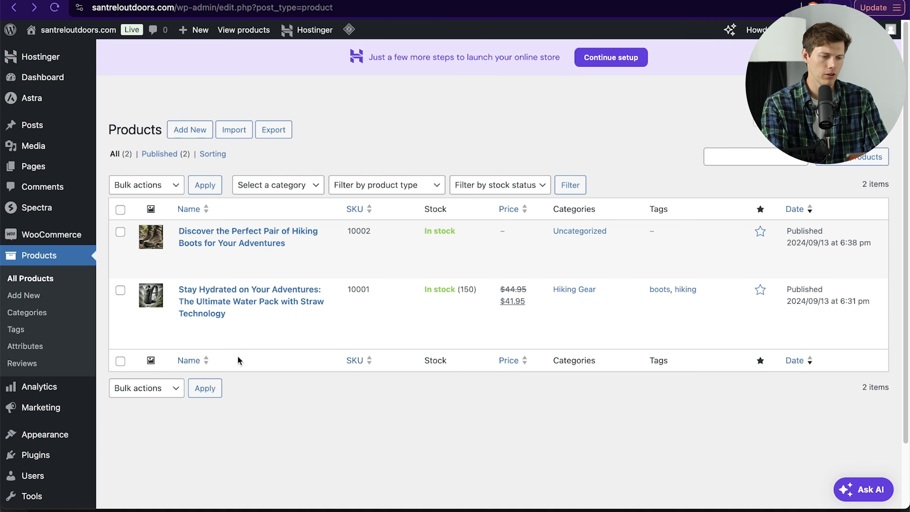
Step: Open the hydration pack product and view its live product page
{"action": "left_click", "coordinate": [251, 303]}
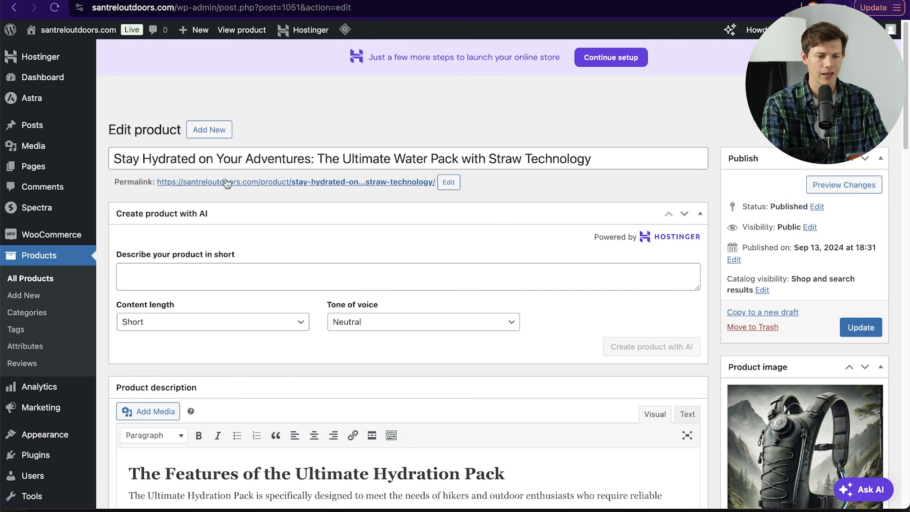
{"action": "left_click", "coordinate": [411, 184]}
{"action": "left_click", "coordinate": [411, 182]}
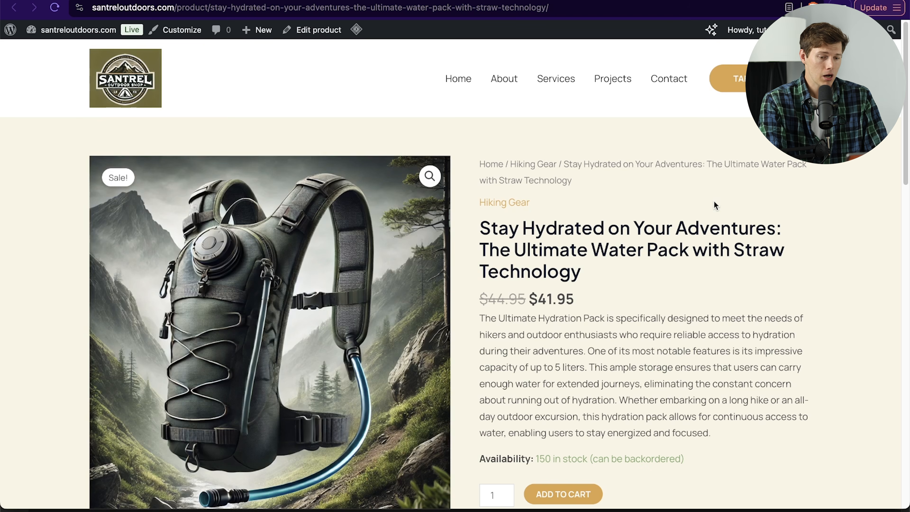
{"action": "scroll", "coordinate": [579, 257], "scroll_direction": "down", "scroll_amount": 4}
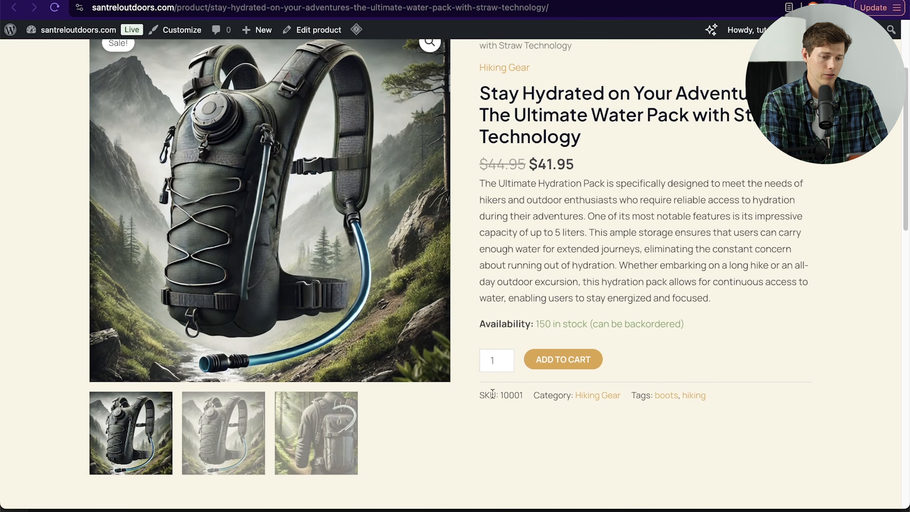
{"action": "scroll", "coordinate": [810, 338], "scroll_direction": "up", "scroll_amount": 1}
{"action": "scroll", "coordinate": [810, 334], "scroll_direction": "up", "scroll_amount": 2}
{"action": "scroll", "coordinate": [809, 335], "scroll_direction": "down", "scroll_amount": 7}
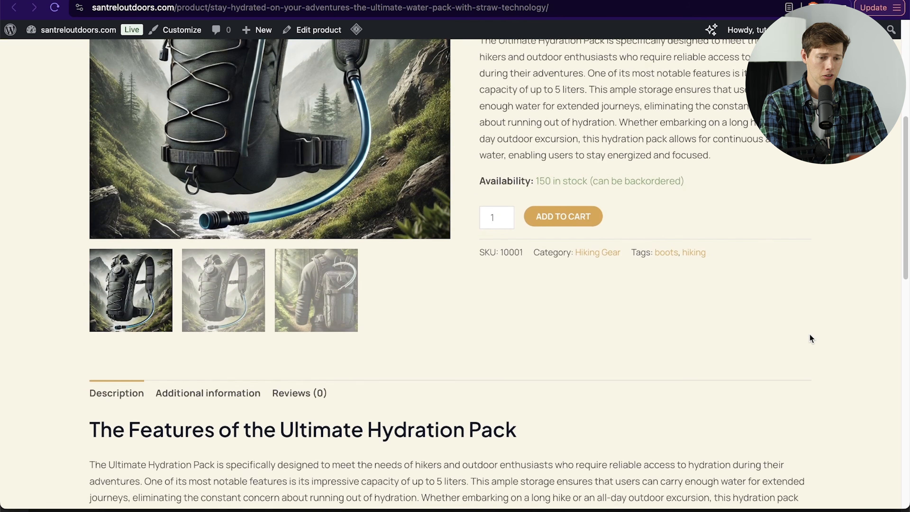
{"action": "scroll", "coordinate": [810, 334], "scroll_direction": "down", "scroll_amount": 17}
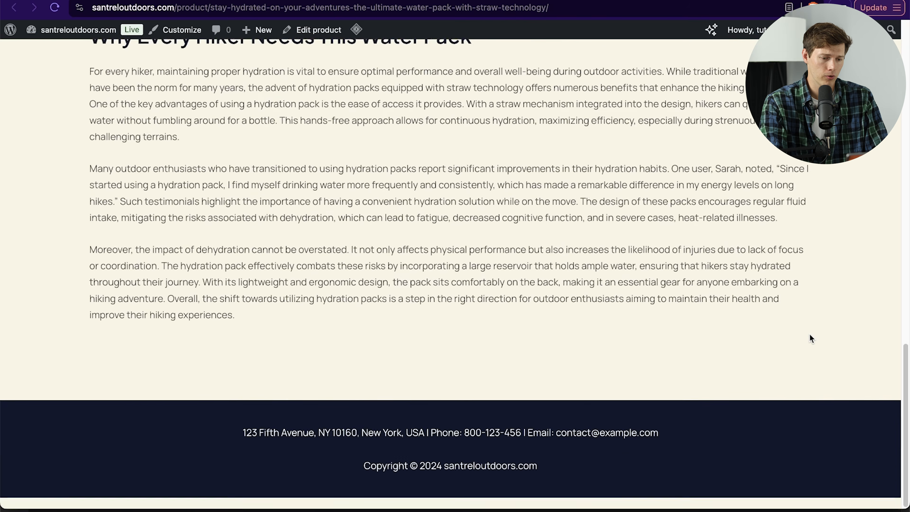
{"action": "scroll", "coordinate": [810, 334], "scroll_direction": "up", "scroll_amount": 20}
{"action": "scroll", "coordinate": [809, 334], "scroll_direction": "down", "scroll_amount": 4}
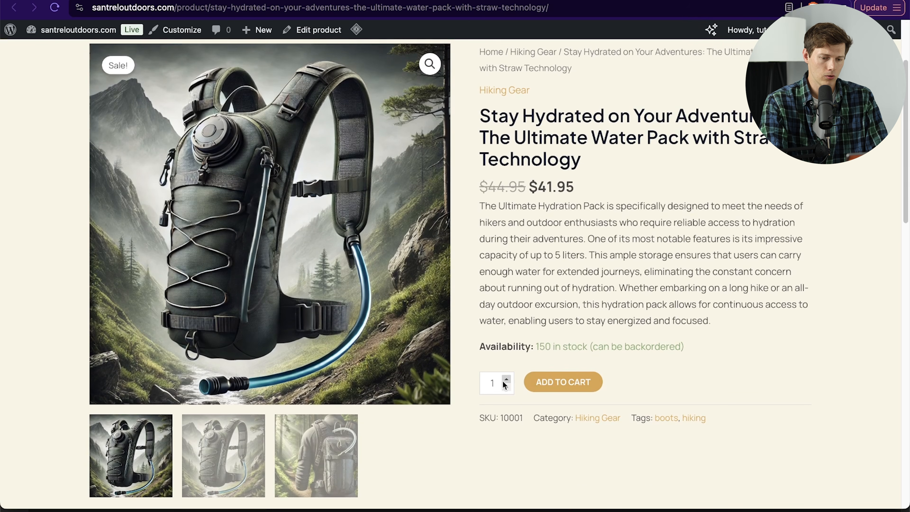
Step: Add two hydration packs to the cart, open the cart and proceed to checkout
{"action": "left_click", "coordinate": [506, 379]}
{"action": "left_click", "coordinate": [543, 386]}
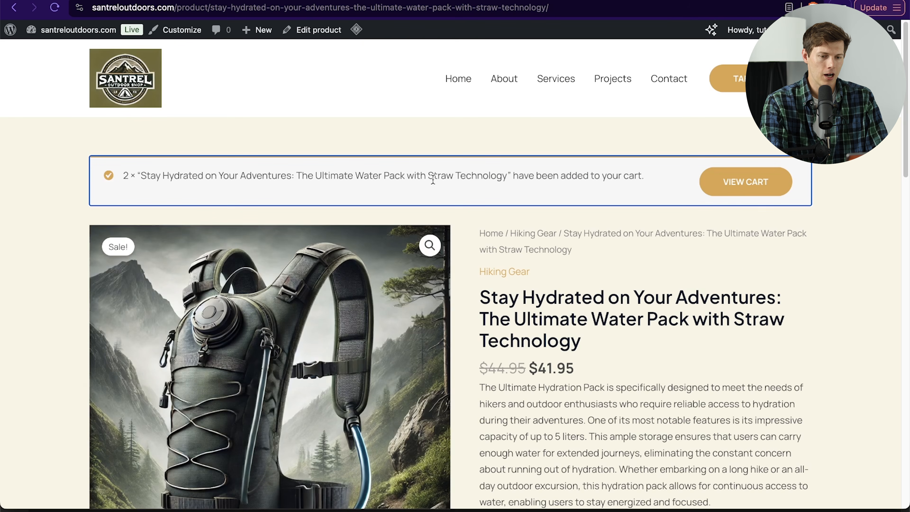
{"action": "left_click", "coordinate": [730, 190]}
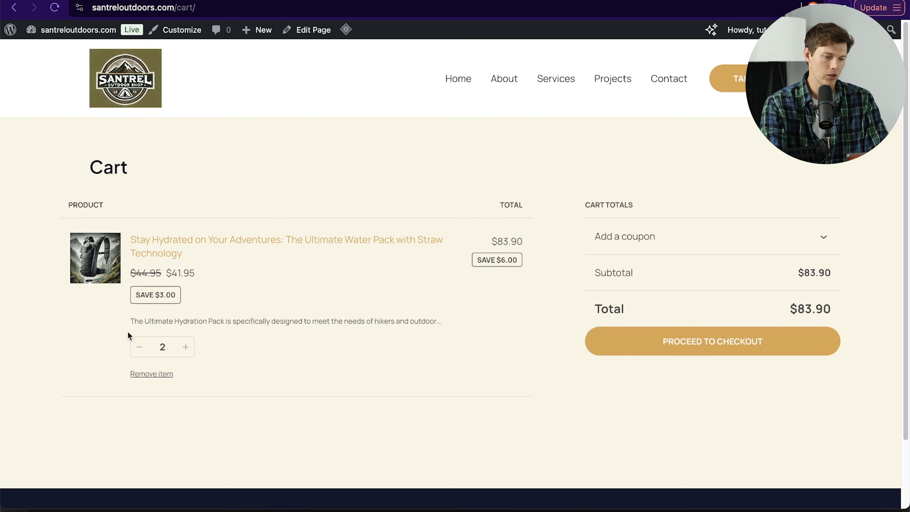
{"action": "left_click", "coordinate": [650, 347]}
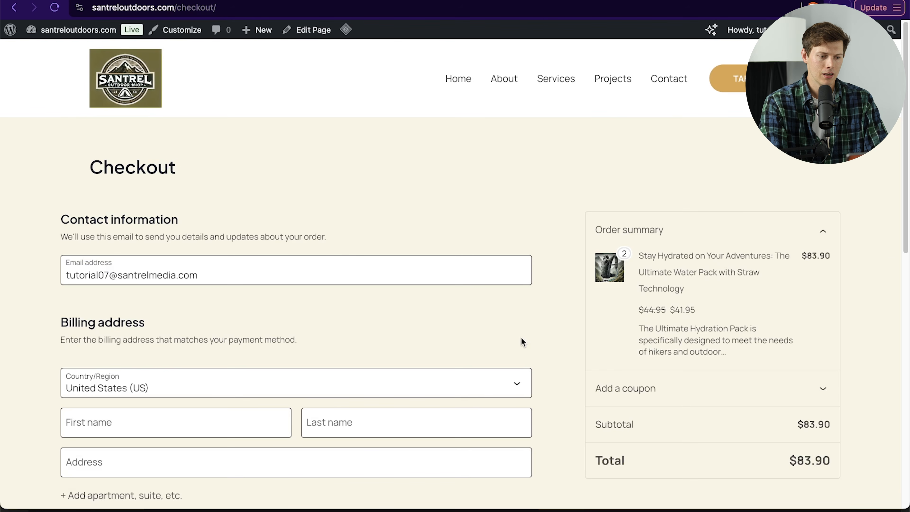
Step: Review the checkout page's billing and payment sections
{"action": "scroll", "coordinate": [523, 342], "scroll_direction": "down", "scroll_amount": 15}
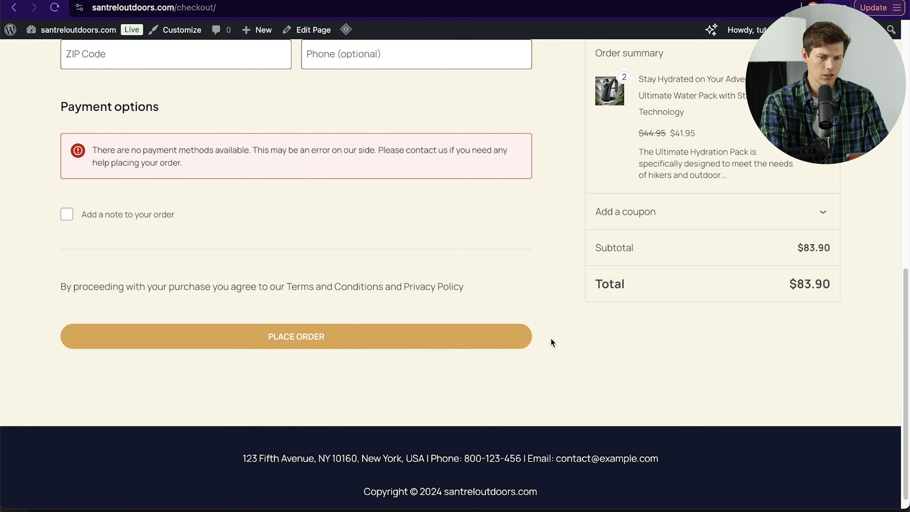
{"action": "scroll", "coordinate": [550, 338], "scroll_direction": "up", "scroll_amount": 2}
{"action": "scroll", "coordinate": [601, 307], "scroll_direction": "up", "scroll_amount": 3}
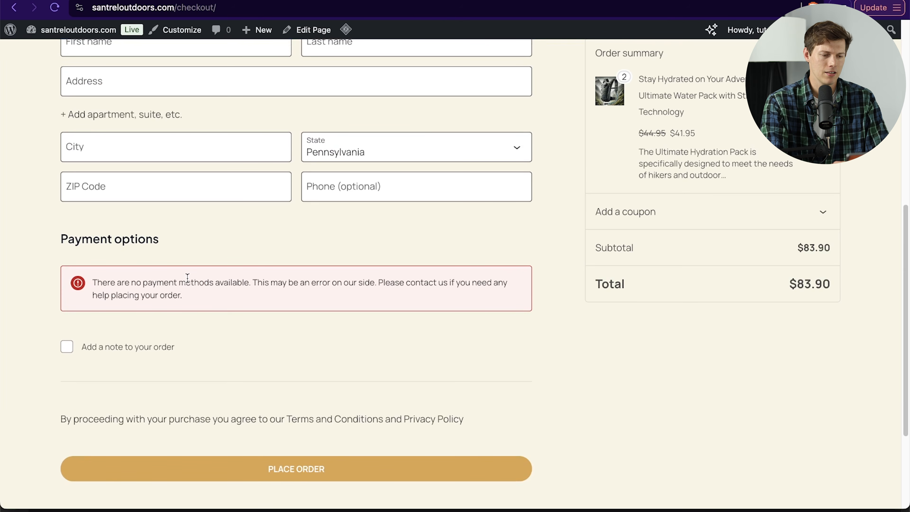
{"action": "scroll", "coordinate": [187, 278], "scroll_direction": "up", "scroll_amount": 10}
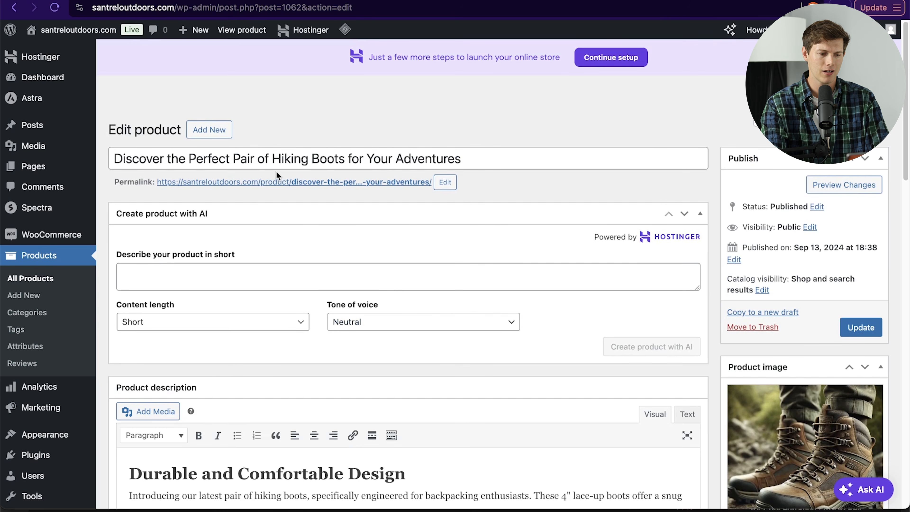
Step: Open the hiking boots' live product page and browse its gallery images
{"action": "left_click", "coordinate": [393, 188]}
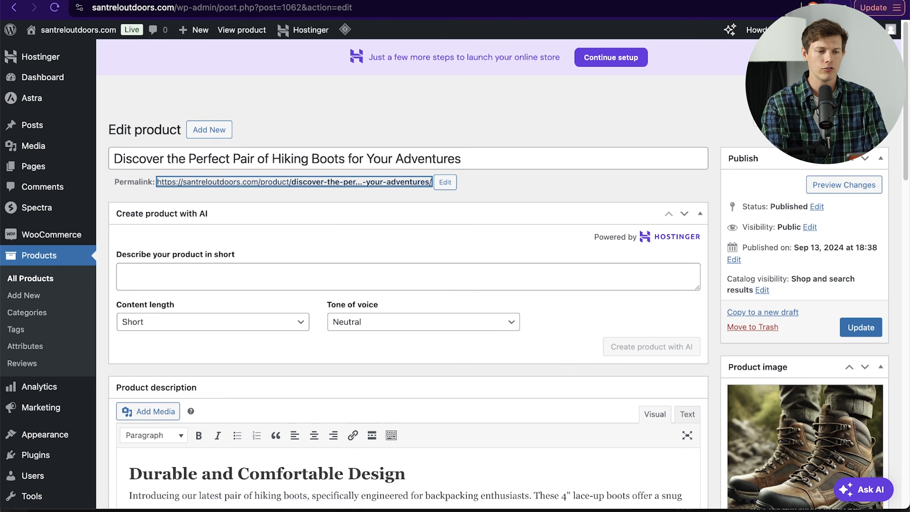
{"action": "left_click", "coordinate": [398, 1]}
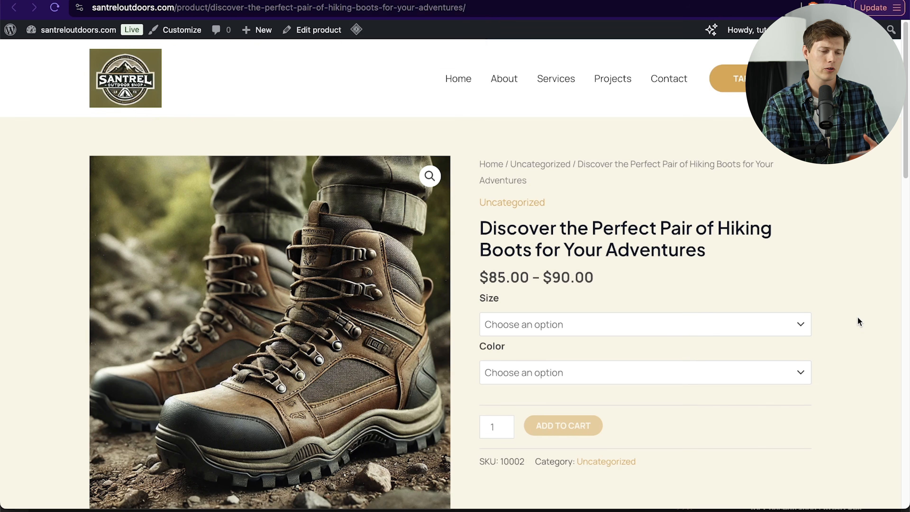
{"action": "scroll", "coordinate": [858, 320], "scroll_direction": "down", "scroll_amount": 2}
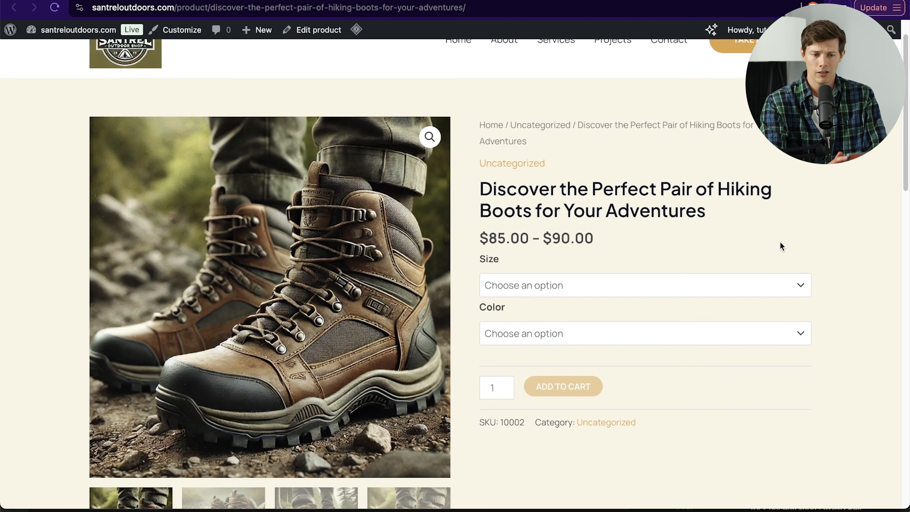
{"action": "scroll", "coordinate": [781, 246], "scroll_direction": "up", "scroll_amount": 1}
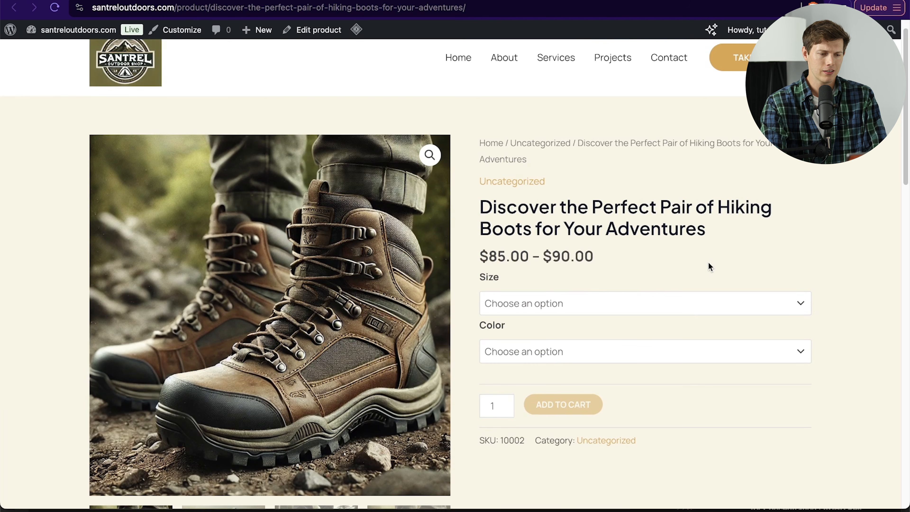
{"action": "scroll", "coordinate": [709, 265], "scroll_direction": "down", "scroll_amount": 8}
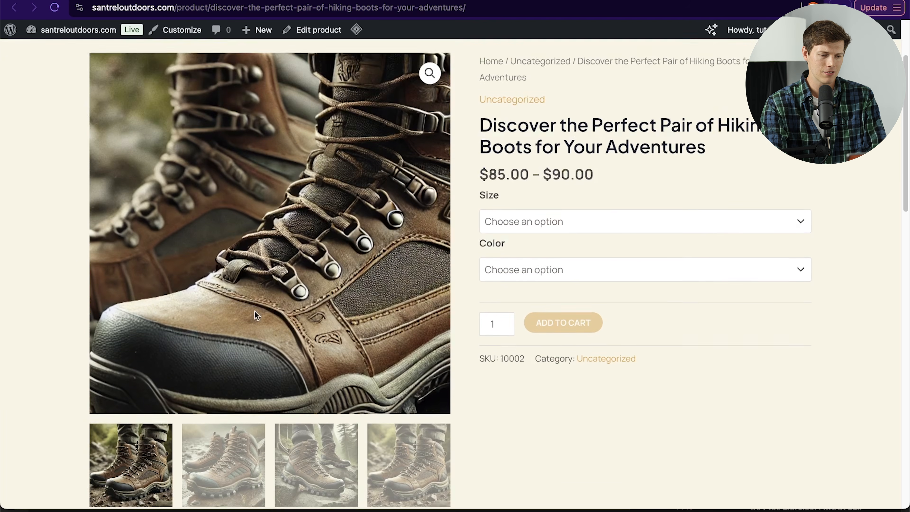
{"action": "scroll", "coordinate": [254, 310], "scroll_direction": "up", "scroll_amount": 5}
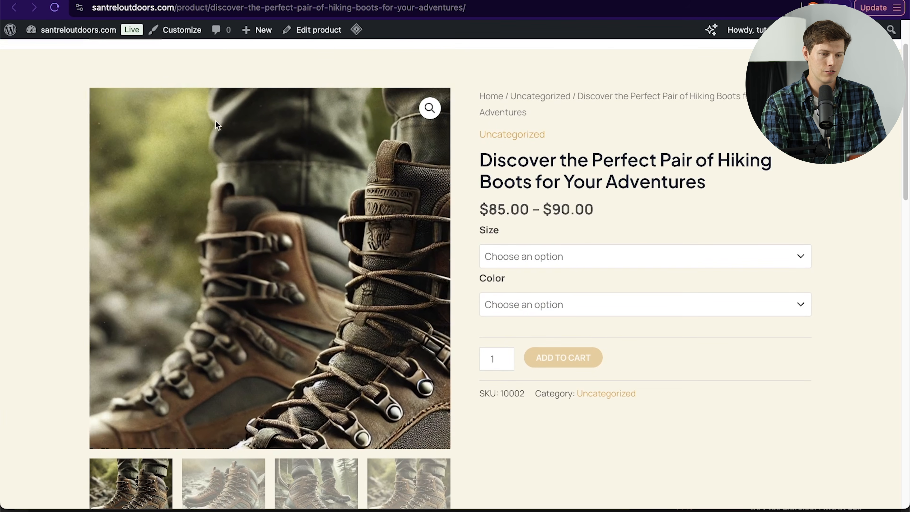
{"action": "scroll", "coordinate": [519, 468], "scroll_direction": "down", "scroll_amount": 7}
{"action": "left_click", "coordinate": [249, 362]}
{"action": "left_click", "coordinate": [309, 369]}
{"action": "left_click", "coordinate": [249, 371]}
{"action": "scroll", "coordinate": [248, 371], "scroll_direction": "up", "scroll_amount": 7}
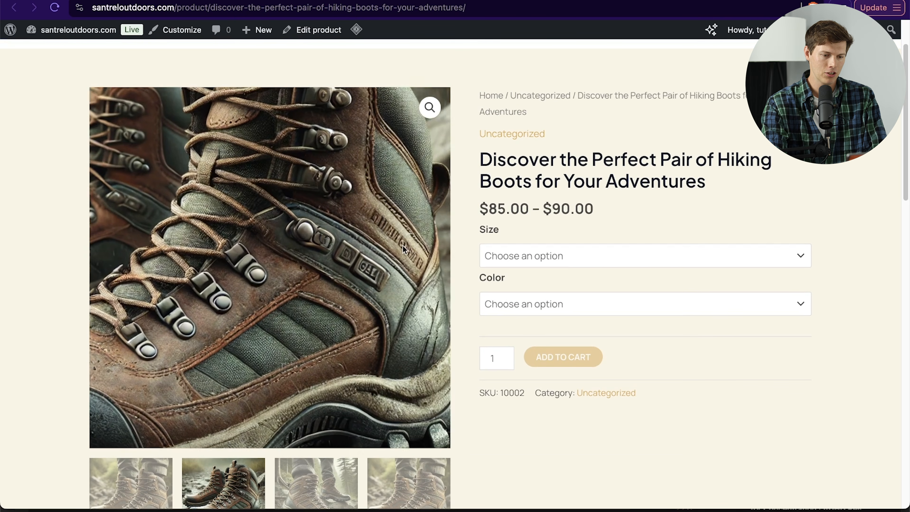
{"action": "scroll", "coordinate": [543, 464], "scroll_direction": "up", "scroll_amount": 2}
Step: Choose size Women's 6 and color Light Brown, set quantity to 2 and add the boots to the cart
{"action": "left_click", "coordinate": [544, 301]}
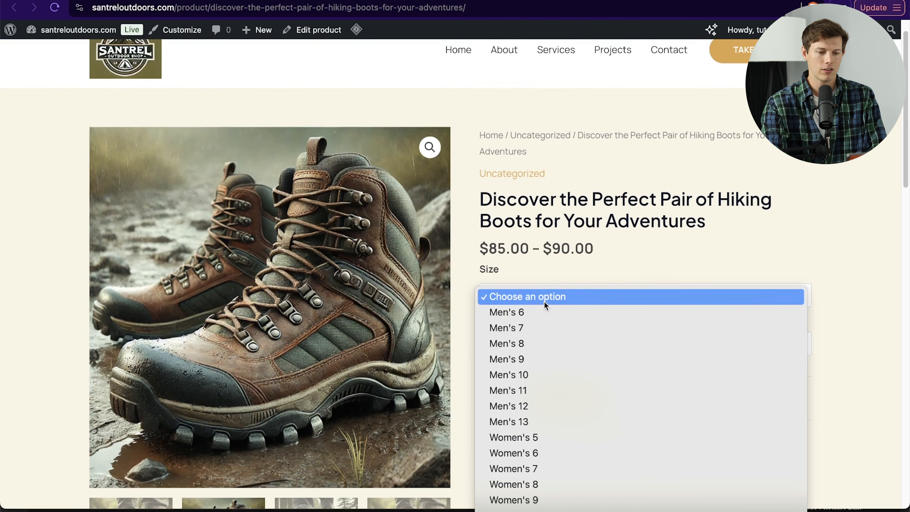
{"action": "left_click", "coordinate": [610, 457]}
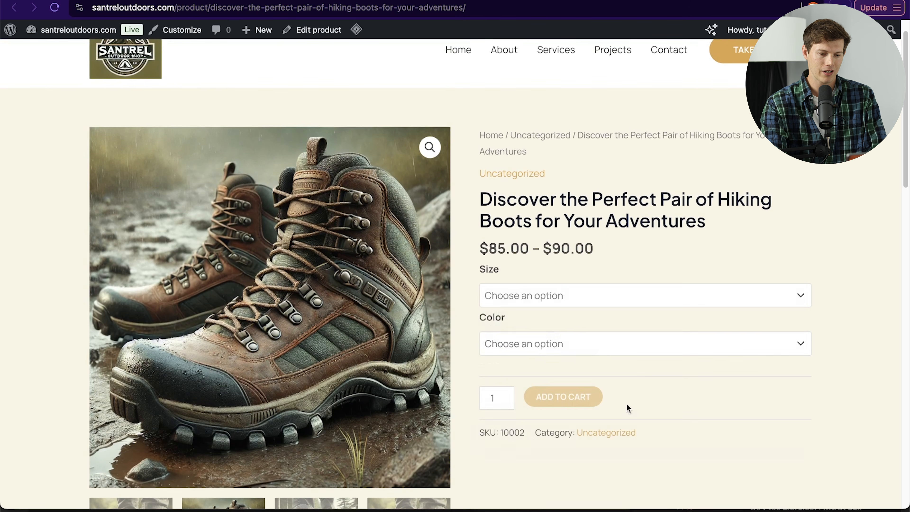
{"action": "left_click", "coordinate": [611, 349]}
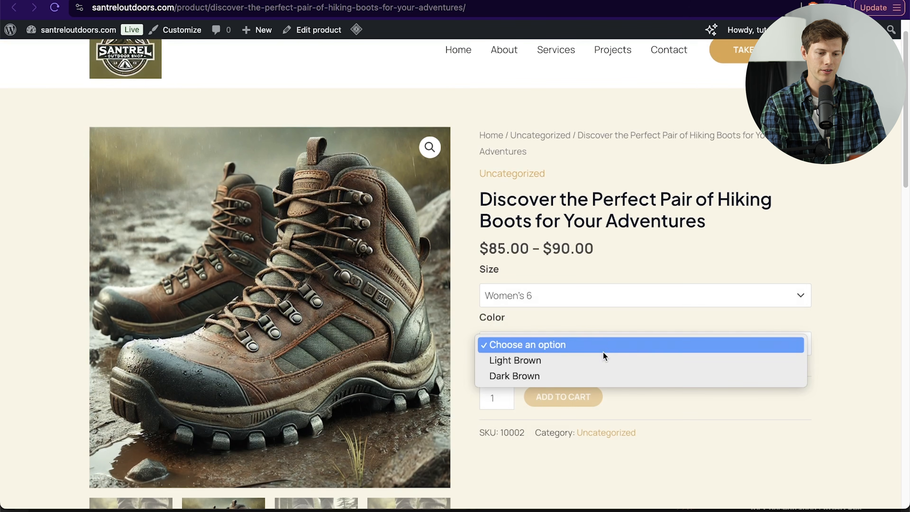
{"action": "left_click", "coordinate": [572, 361]}
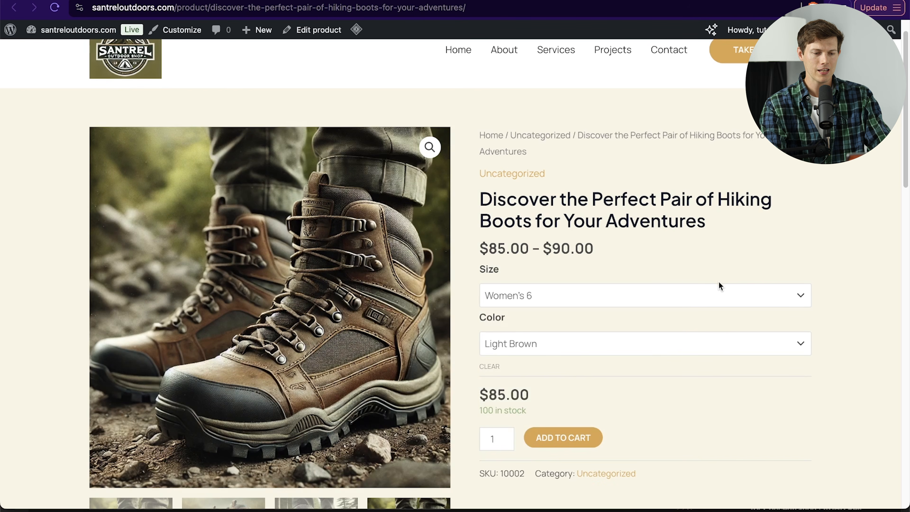
{"action": "scroll", "coordinate": [720, 286], "scroll_direction": "down", "scroll_amount": 2}
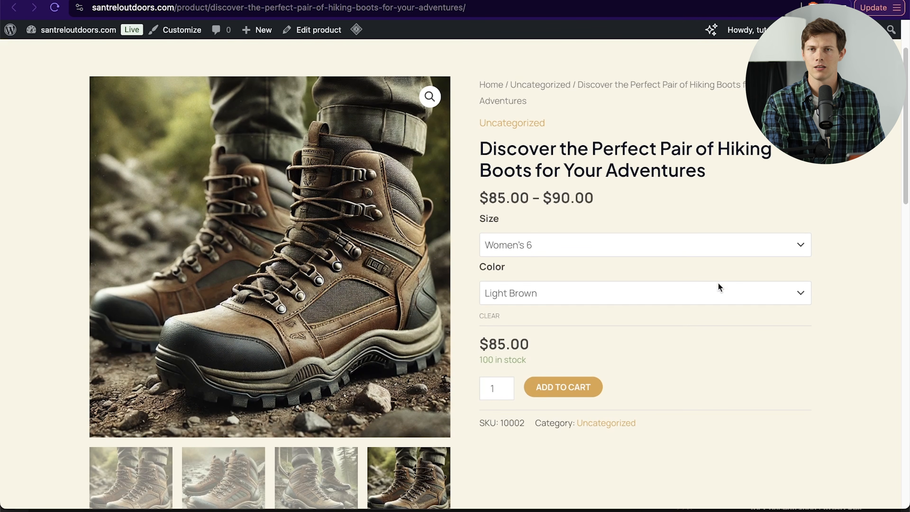
{"action": "scroll", "coordinate": [717, 283], "scroll_direction": "down", "scroll_amount": 3}
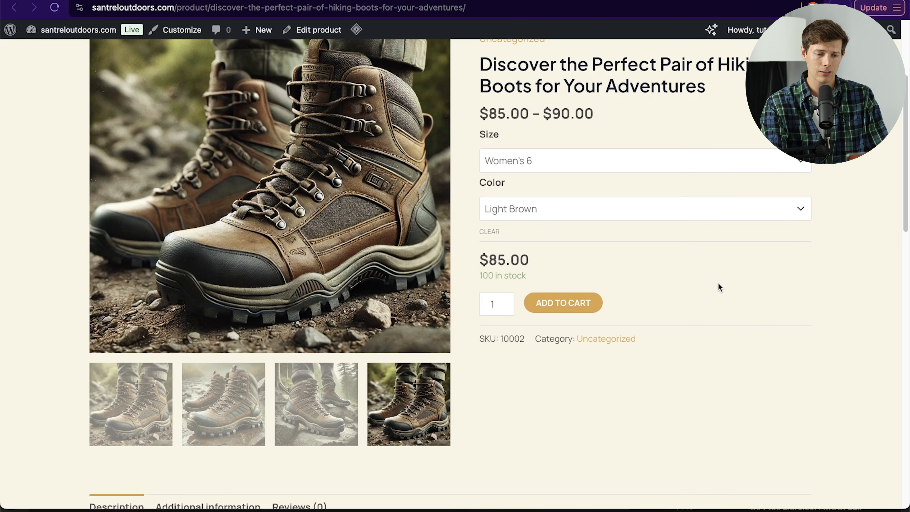
{"action": "type", "text": "2"}
{"action": "left_click", "coordinate": [552, 303]}
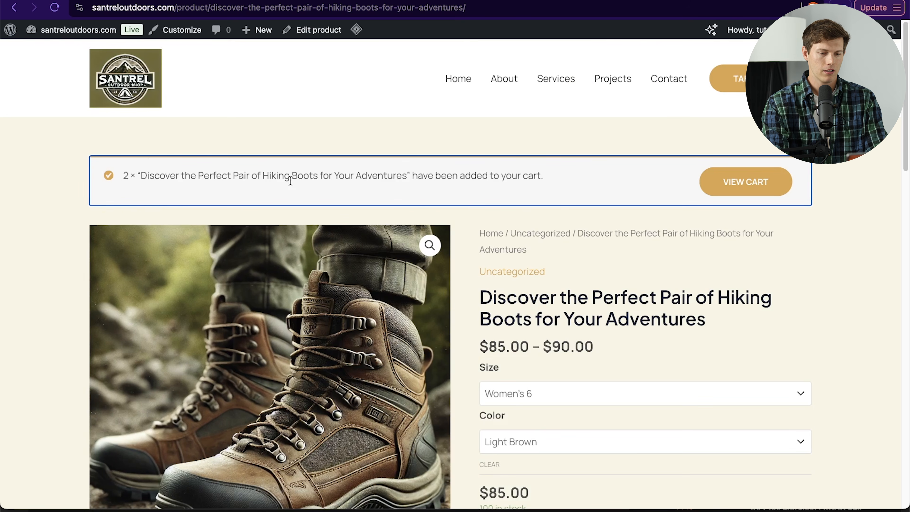
Step: Open the cart and expand the coupon section
{"action": "left_click", "coordinate": [757, 191]}
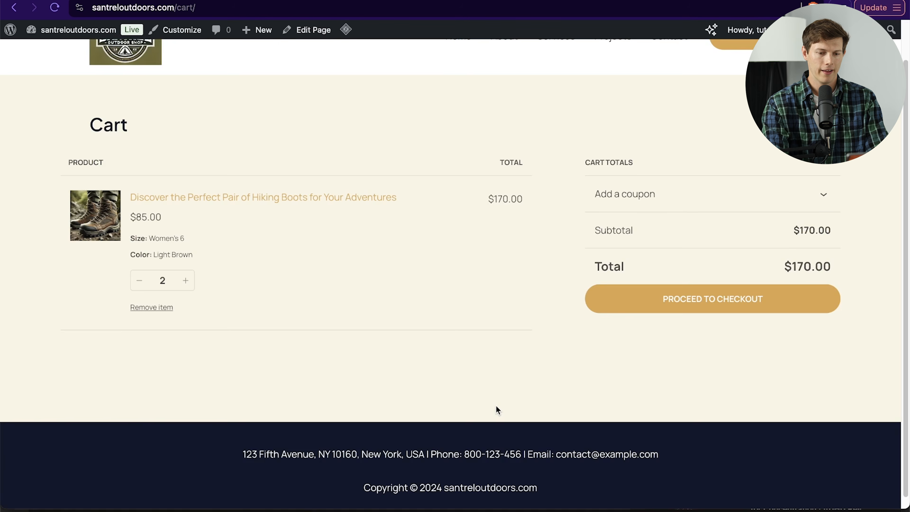
{"action": "scroll", "coordinate": [496, 410], "scroll_direction": "up", "scroll_amount": 2}
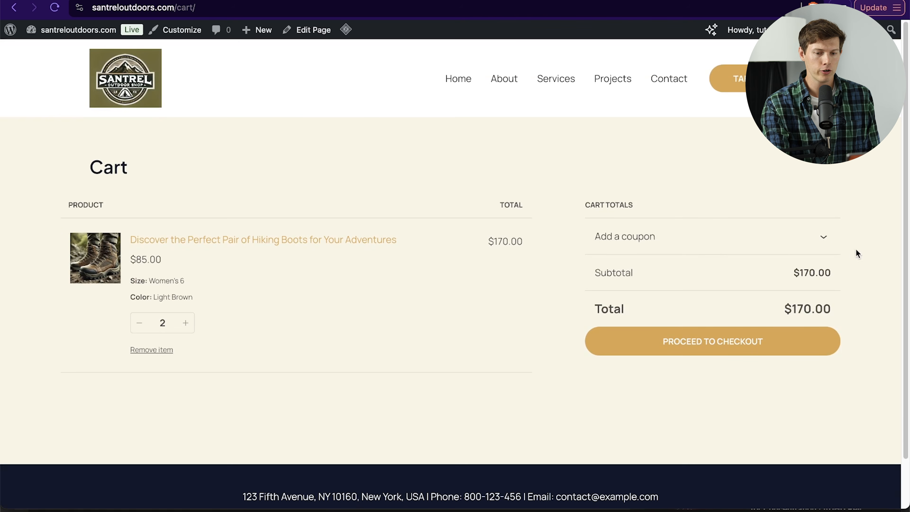
{"action": "left_click", "coordinate": [823, 238]}
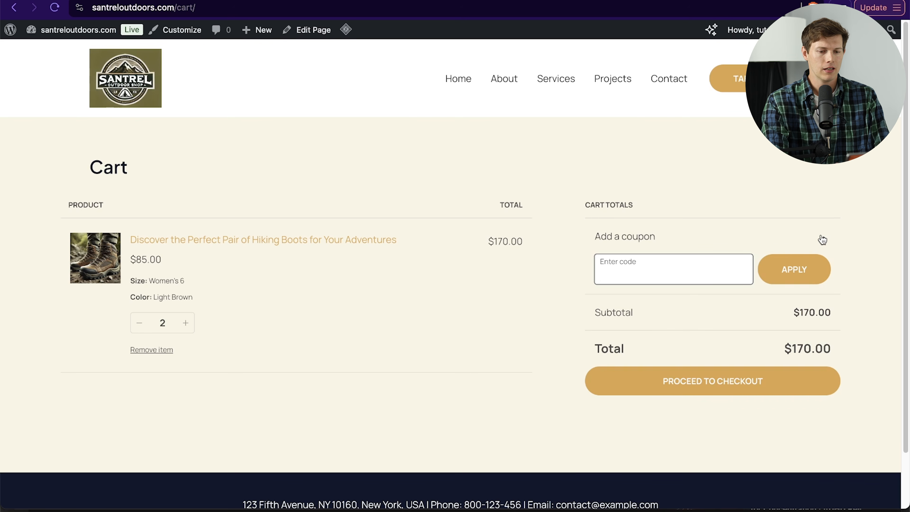
Step: Proceed to checkout and review the contact, billing address and payment options sections
{"action": "left_click", "coordinate": [709, 389]}
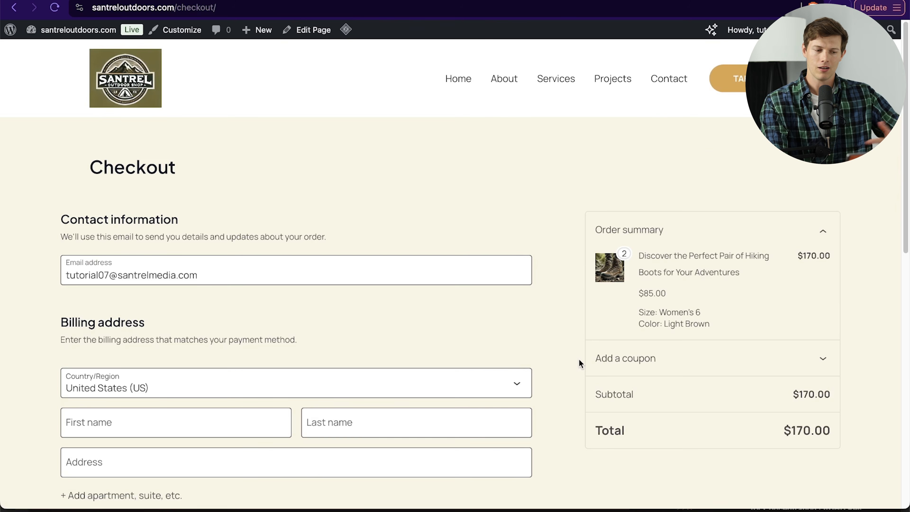
{"action": "scroll", "coordinate": [580, 363], "scroll_direction": "down", "scroll_amount": 10}
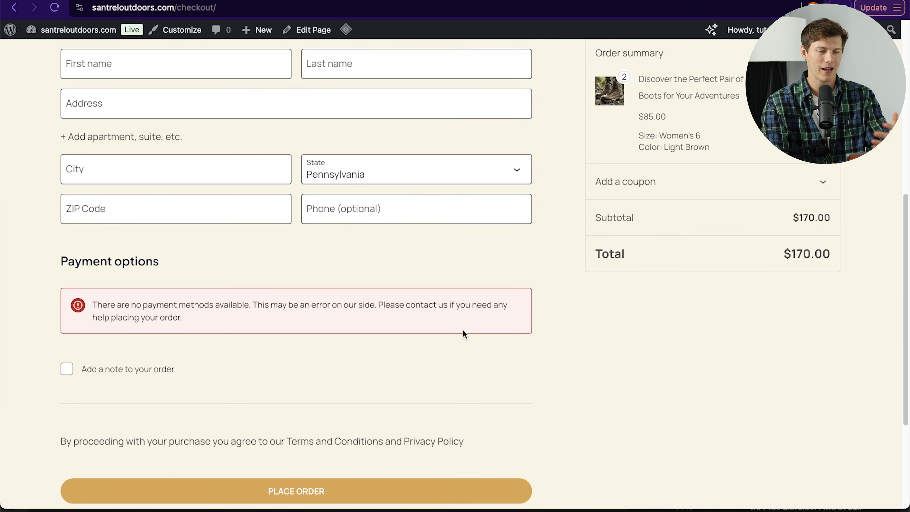
{"action": "scroll", "coordinate": [464, 333], "scroll_direction": "up", "scroll_amount": 7}
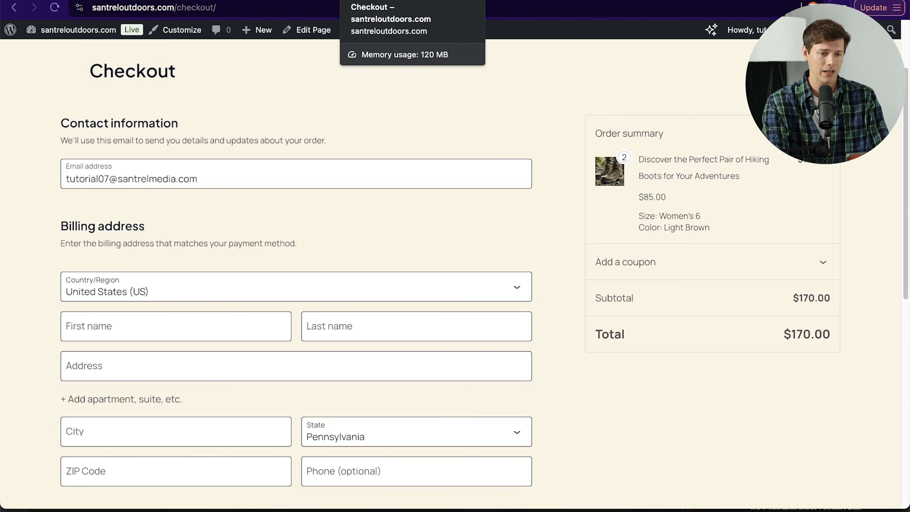
Step: Return to the admin's product list and start adding a new product
{"action": "left_click", "coordinate": [476, 1]}
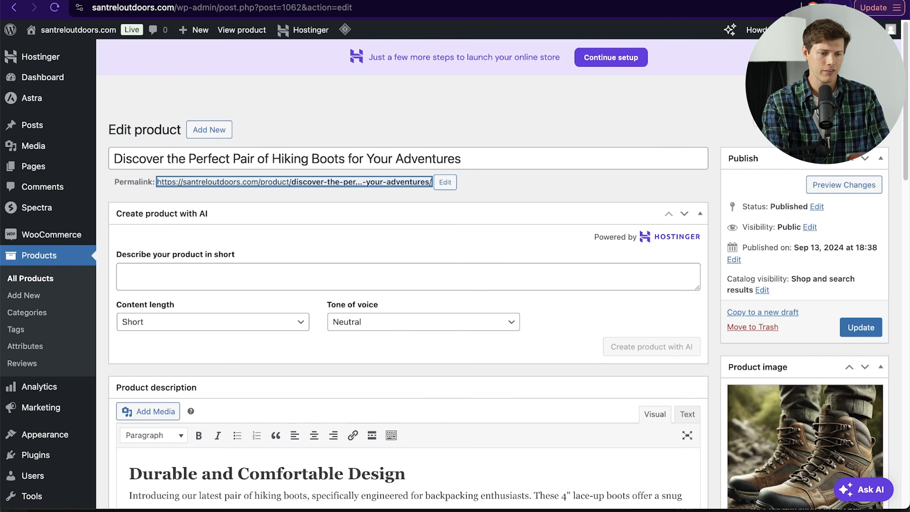
{"action": "left_click", "coordinate": [44, 260]}
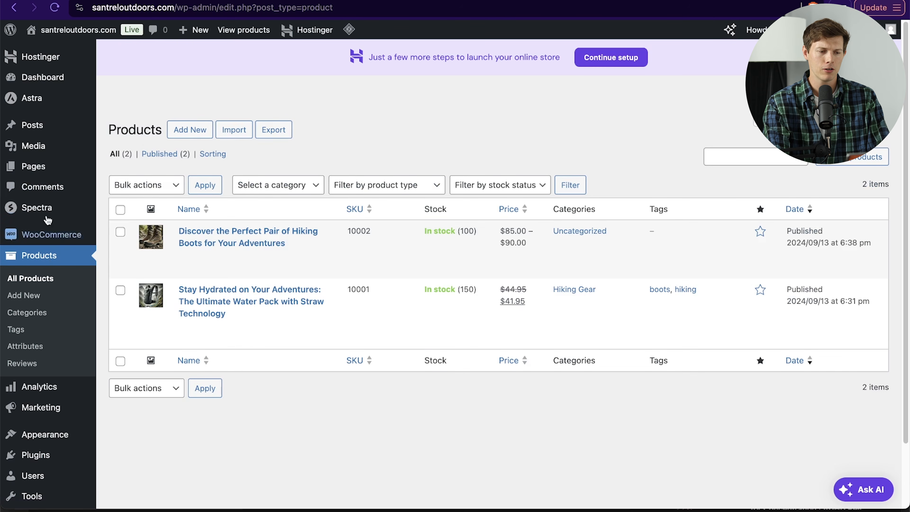
{"action": "left_click", "coordinate": [195, 134]}
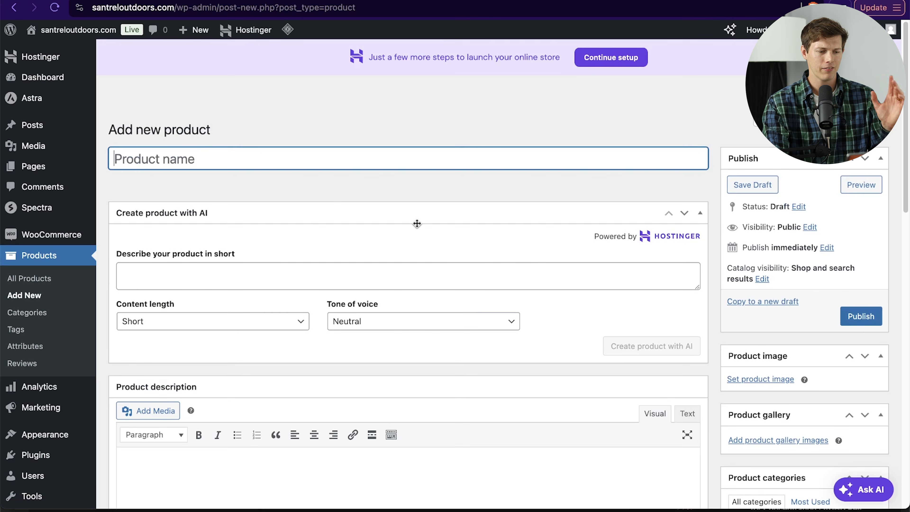
Step: Browse the available product type options without changing the type
{"action": "scroll", "coordinate": [416, 224], "scroll_direction": "down", "scroll_amount": 10}
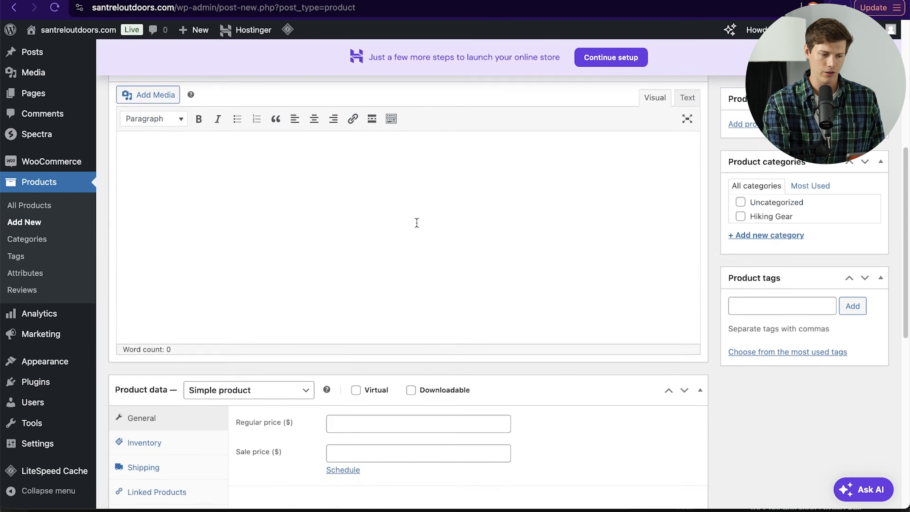
{"action": "left_click", "coordinate": [263, 235]}
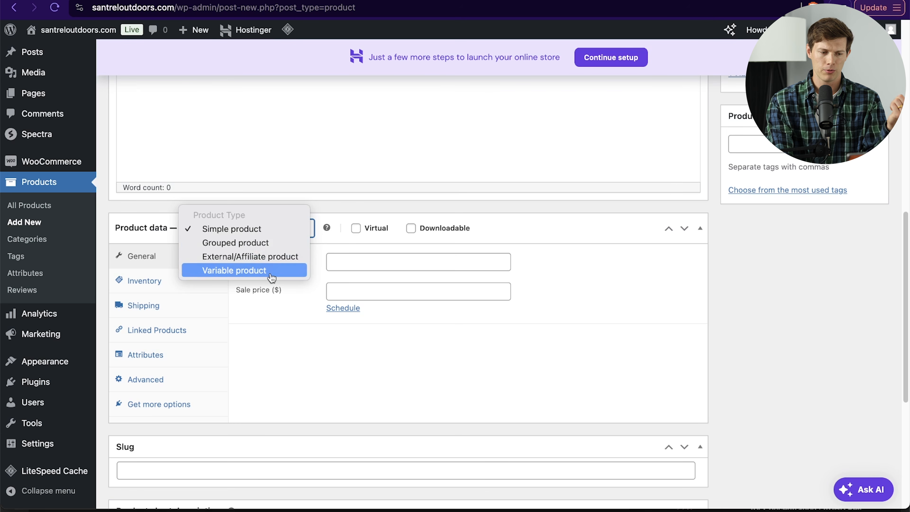
{"action": "left_click", "coordinate": [258, 233]}
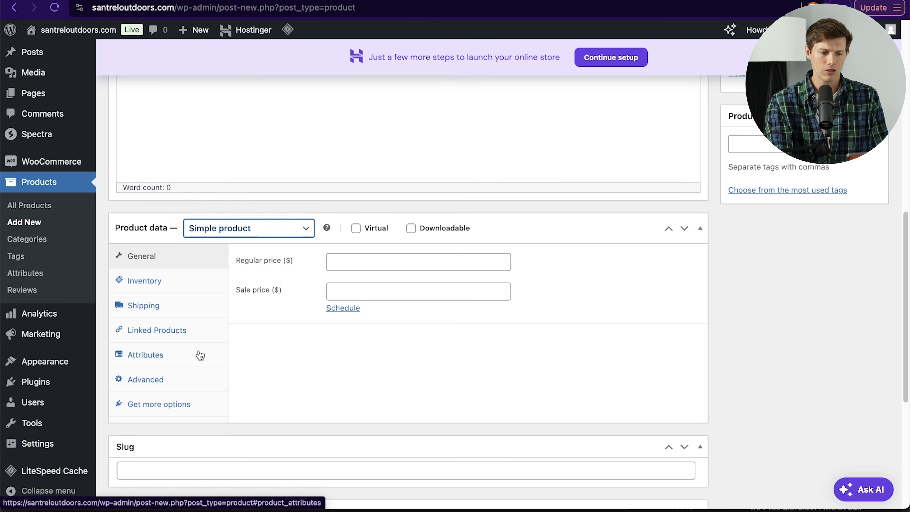
{"action": "left_click", "coordinate": [296, 232]}
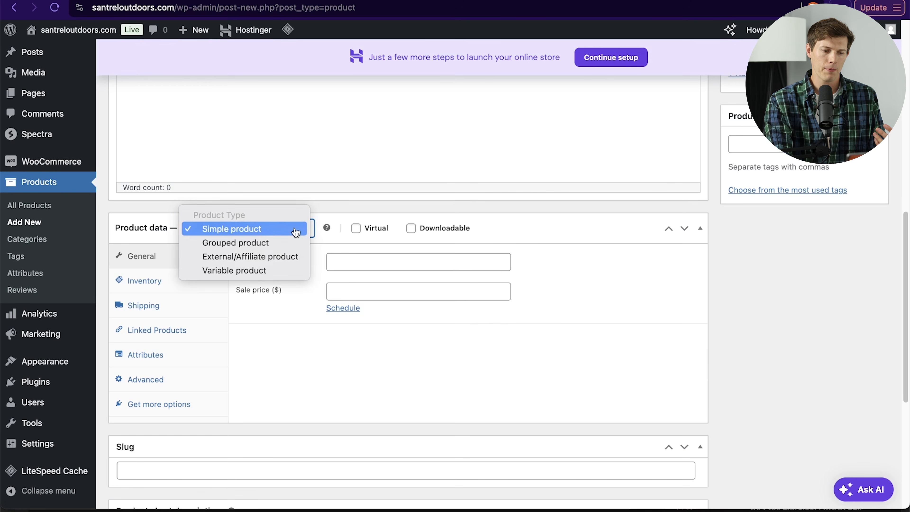
{"action": "left_click", "coordinate": [409, 231]}
Step: Toggle the Virtual and Downloadable options until both are enabled for the product
{"action": "left_click", "coordinate": [411, 230]}
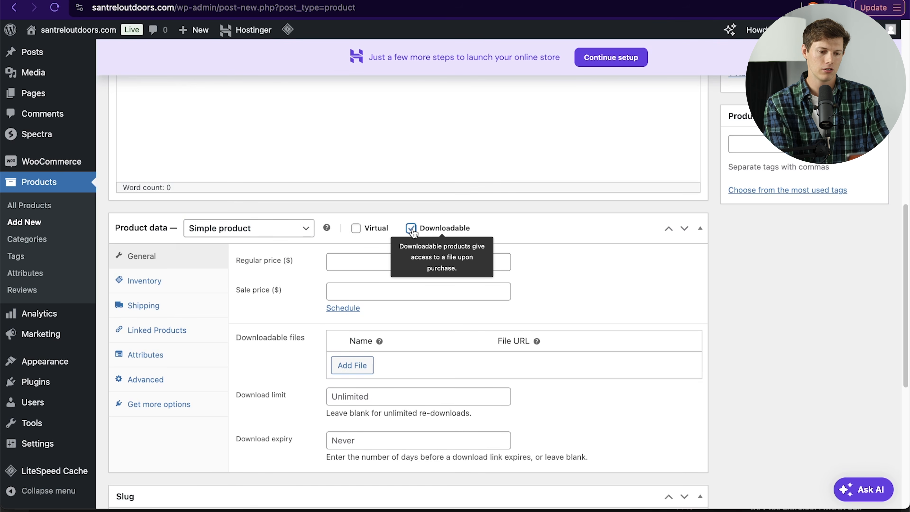
{"action": "scroll", "coordinate": [532, 247], "scroll_direction": "down", "scroll_amount": 3}
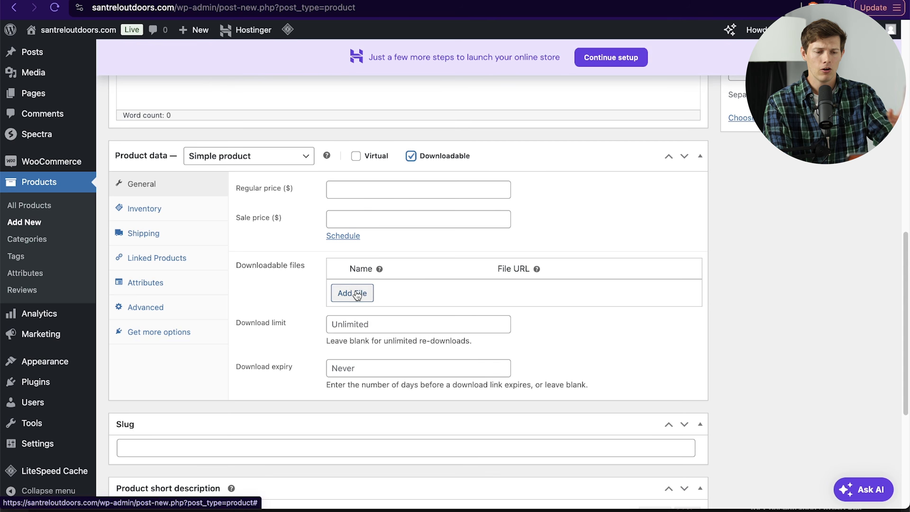
{"action": "left_click", "coordinate": [411, 156]}
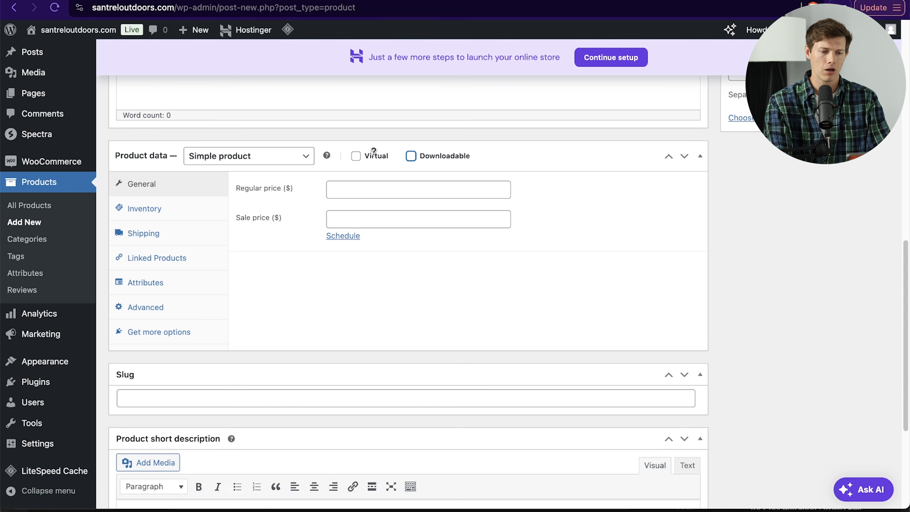
{"action": "left_click", "coordinate": [356, 156]}
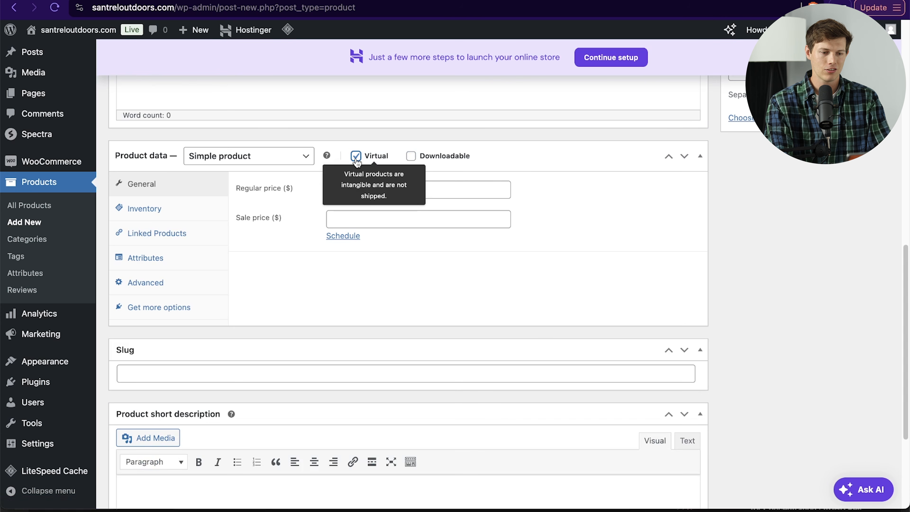
{"action": "left_click", "coordinate": [410, 156]}
{"action": "left_click", "coordinate": [411, 156]}
{"action": "left_click", "coordinate": [356, 156]}
{"action": "left_click", "coordinate": [355, 156]}
{"action": "left_click", "coordinate": [411, 156]}
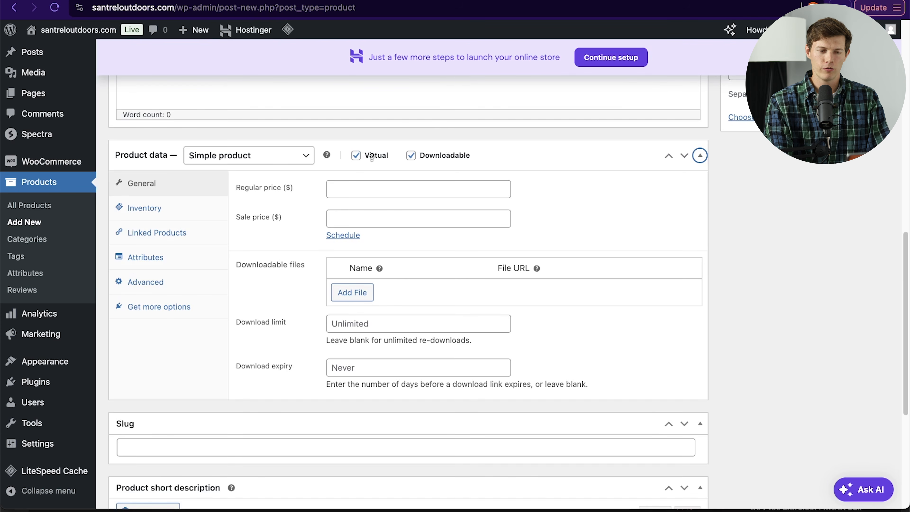
{"action": "mouse_move", "coordinate": [378, 156]}
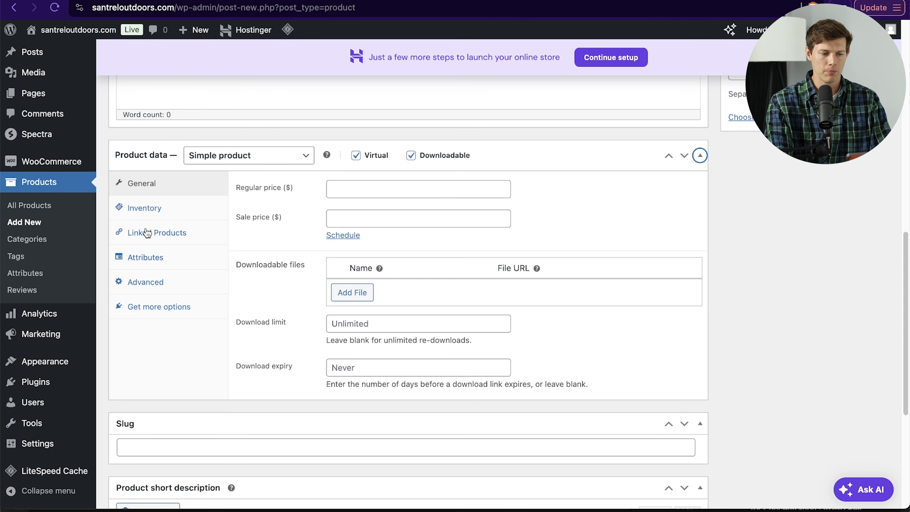
{"action": "left_click", "coordinate": [356, 156]}
{"action": "left_click", "coordinate": [356, 156]}
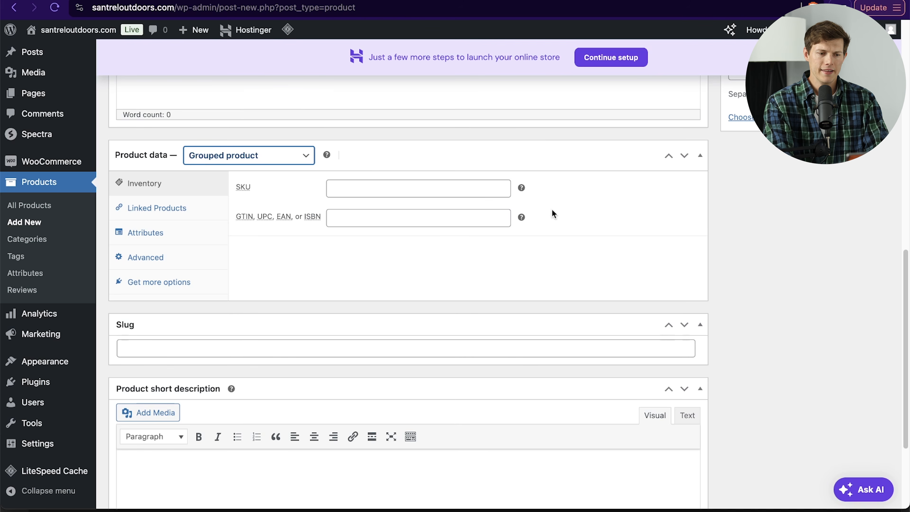
Step: Switch the product type to Grouped product
{"action": "left_click", "coordinate": [286, 161]}
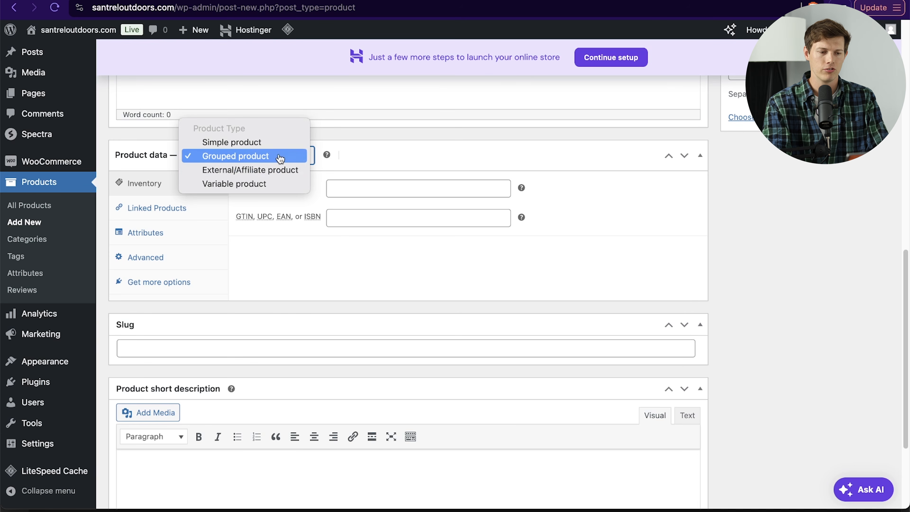
{"action": "left_click", "coordinate": [279, 159]}
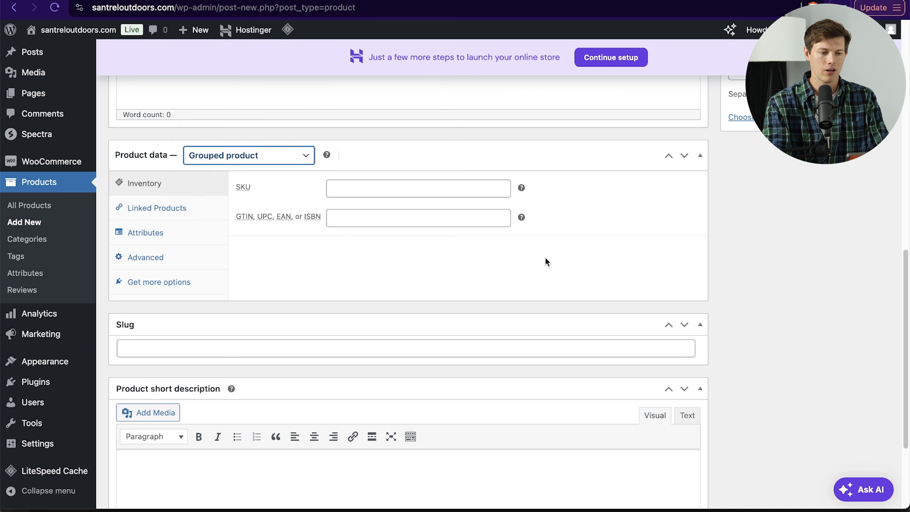
{"action": "scroll", "coordinate": [545, 257], "scroll_direction": "down", "scroll_amount": 4}
{"action": "scroll", "coordinate": [545, 258], "scroll_direction": "up", "scroll_amount": 5}
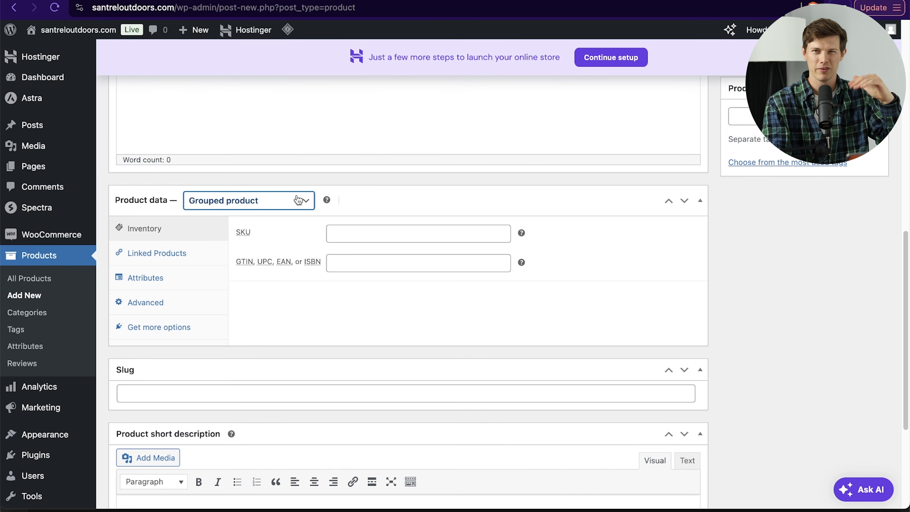
Step: Open the Linked Products section and inspect the grouped products search field
{"action": "left_click", "coordinate": [179, 253]}
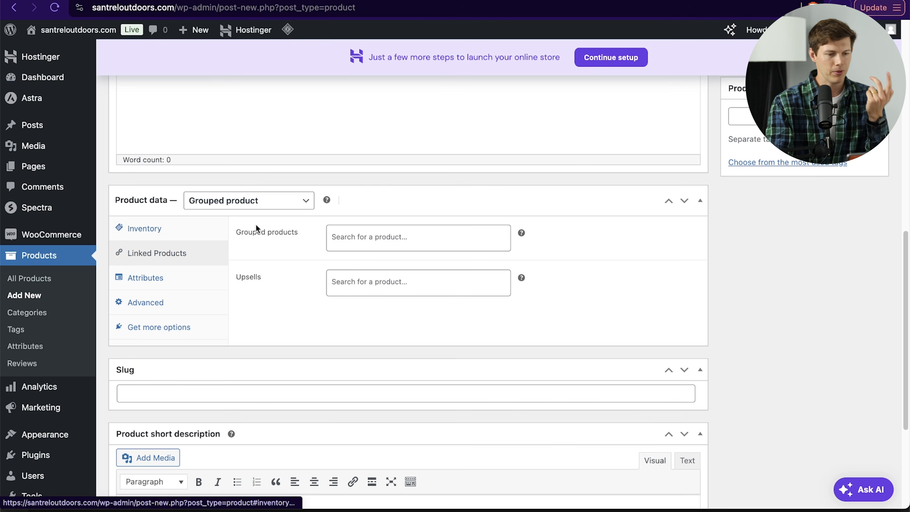
{"action": "left_click", "coordinate": [367, 245]}
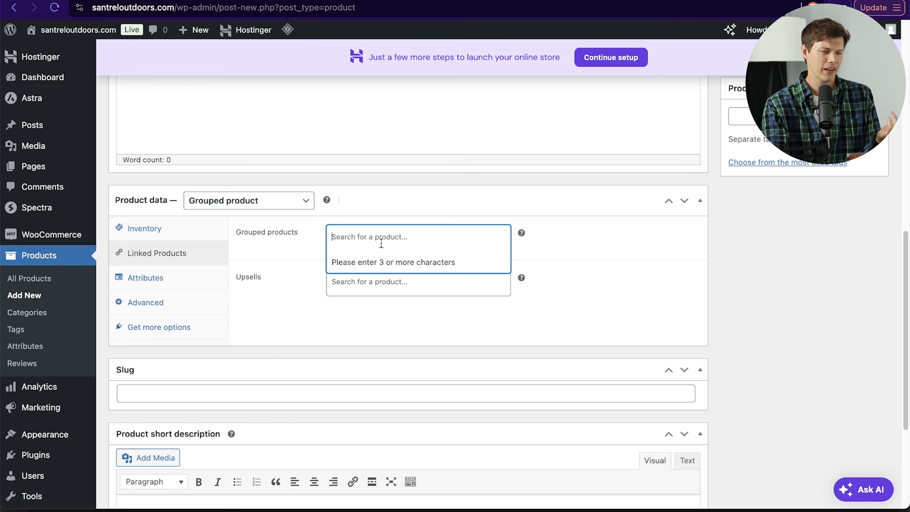
{"action": "left_click", "coordinate": [464, 321]}
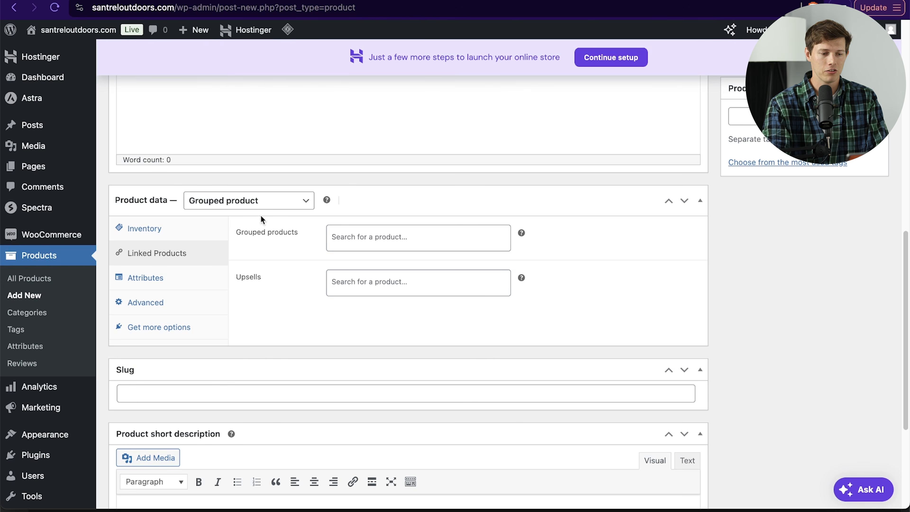
Step: Change the product type to External/Affiliate product and inspect its product URL and button text fields
{"action": "left_click", "coordinate": [259, 206]}
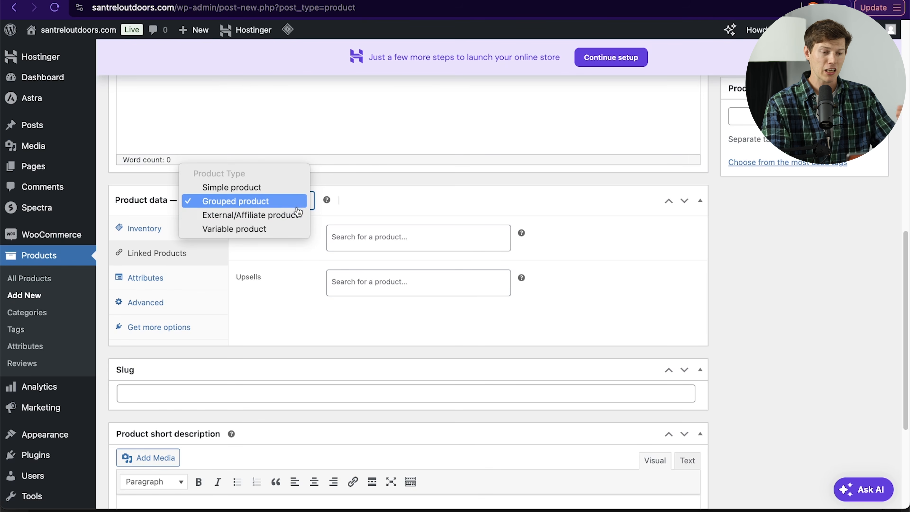
{"action": "left_click", "coordinate": [378, 204]}
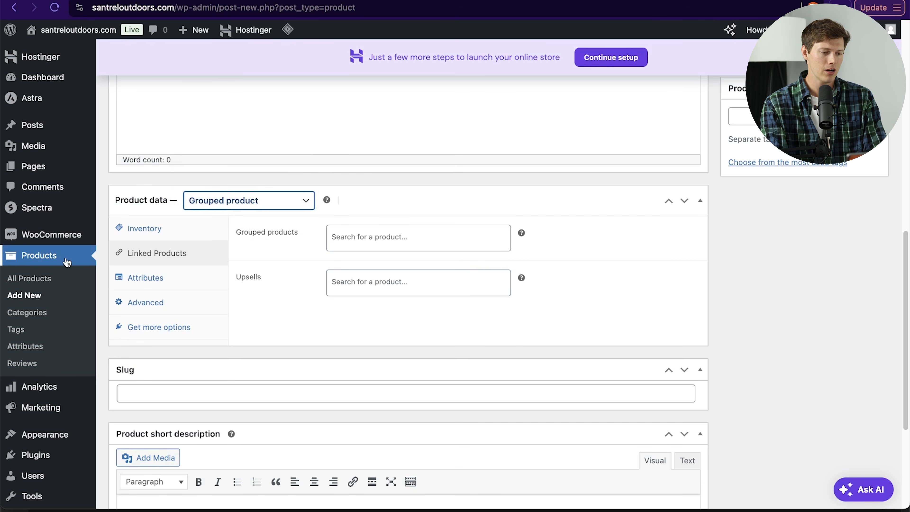
{"action": "left_click", "coordinate": [238, 207]}
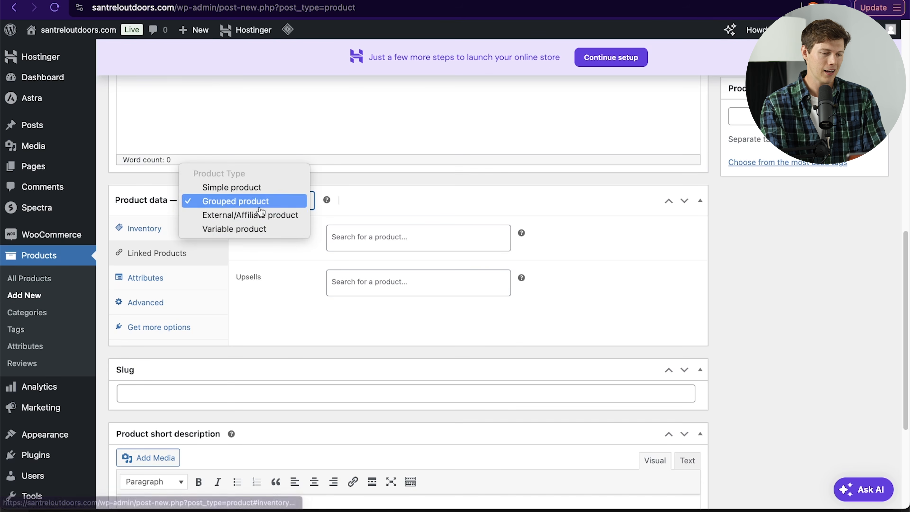
{"action": "left_click", "coordinate": [278, 216]}
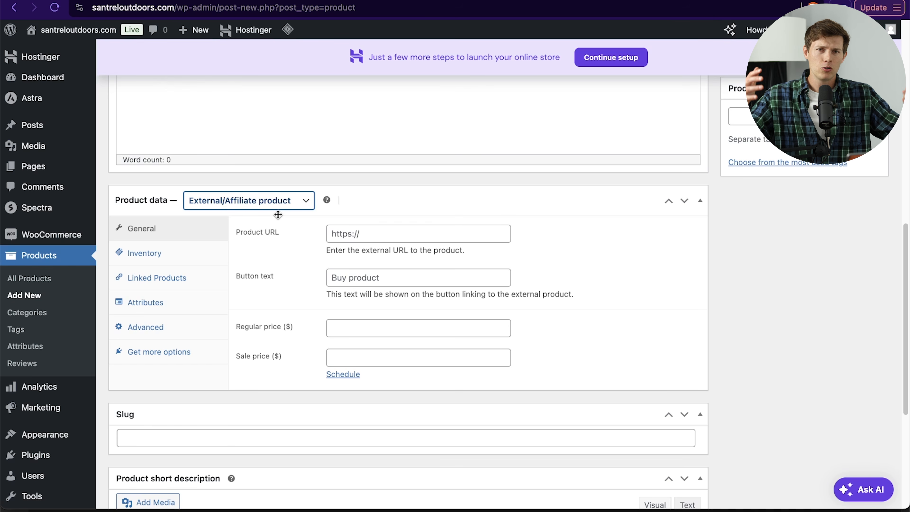
{"action": "left_click", "coordinate": [331, 234]}
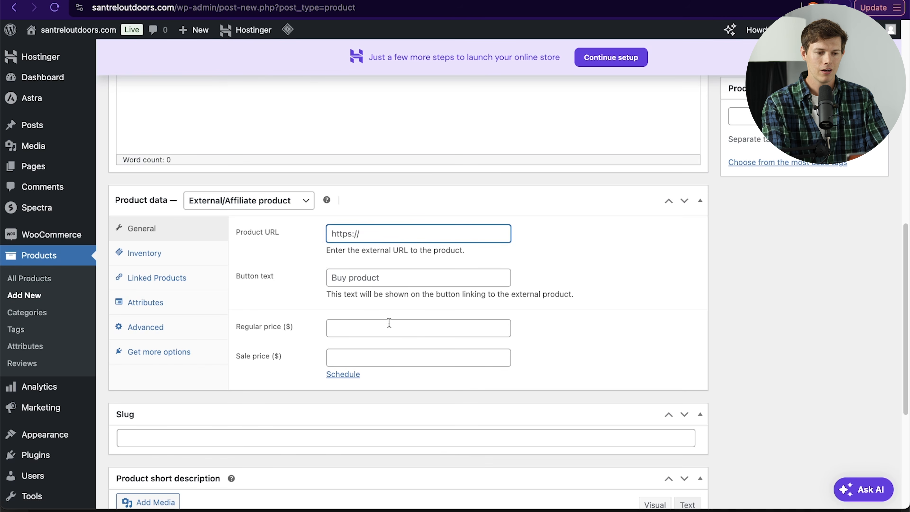
{"action": "left_click", "coordinate": [371, 279]}
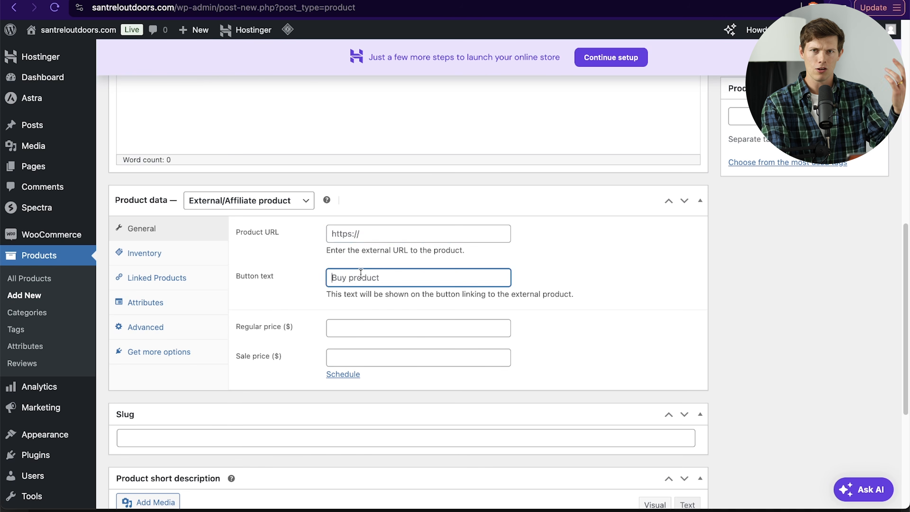
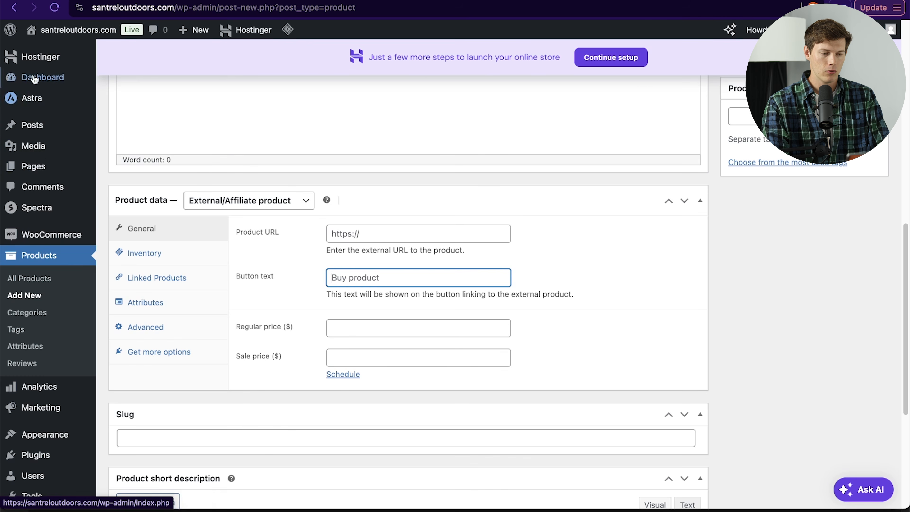
Step: Open the Home page in the block editor and scroll through its sections
{"action": "left_click", "coordinate": [37, 168]}
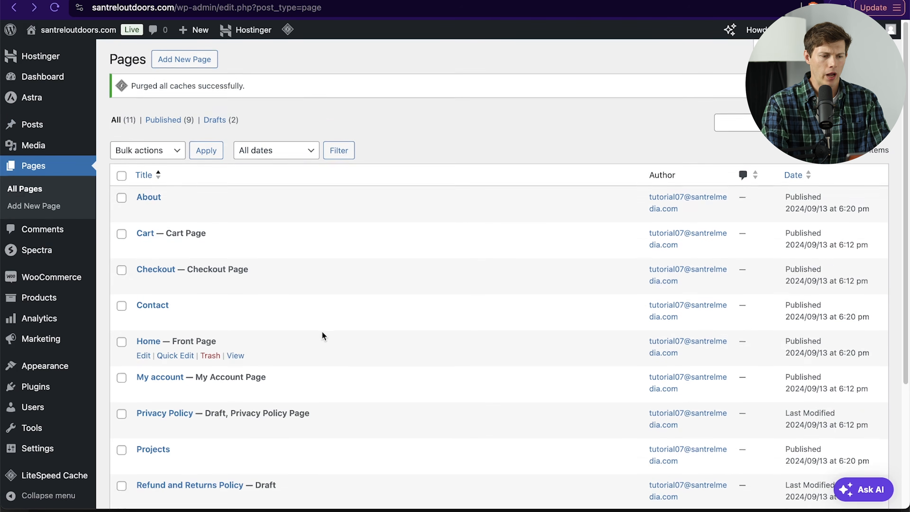
{"action": "scroll", "coordinate": [321, 337], "scroll_direction": "down", "scroll_amount": 3}
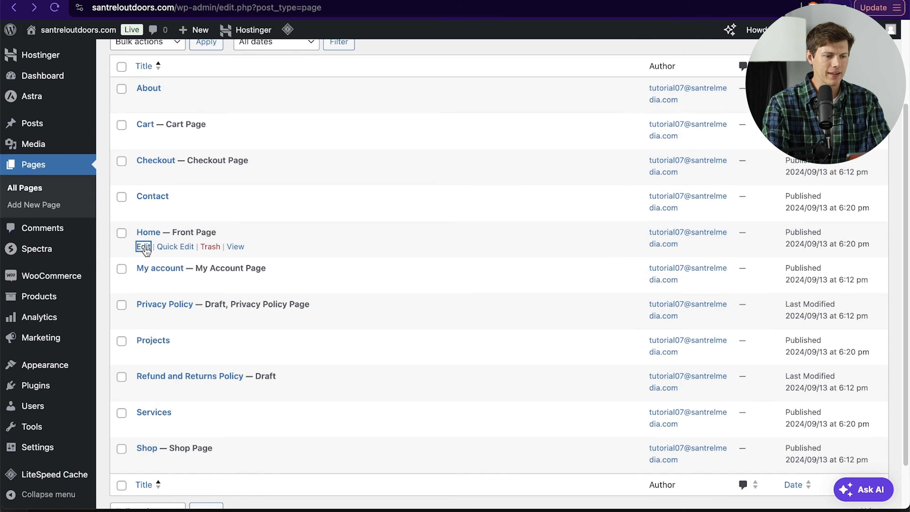
{"action": "left_click", "coordinate": [144, 248]}
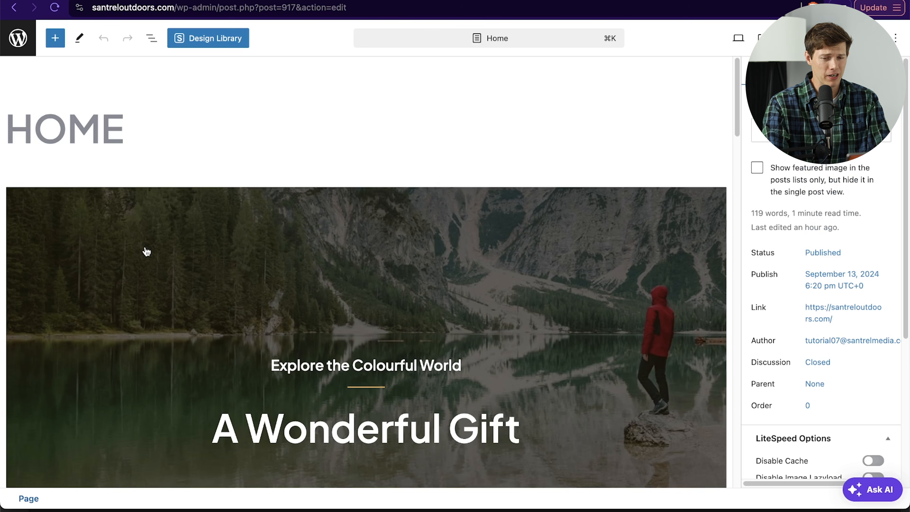
{"action": "scroll", "coordinate": [356, 237], "scroll_direction": "down", "scroll_amount": 10}
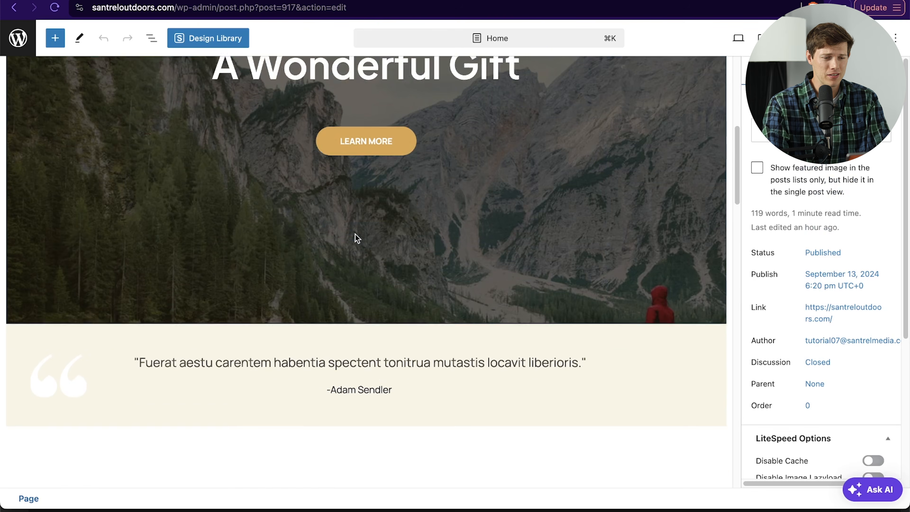
{"action": "scroll", "coordinate": [355, 234], "scroll_direction": "down", "scroll_amount": 5}
{"action": "left_click", "coordinate": [447, 226]}
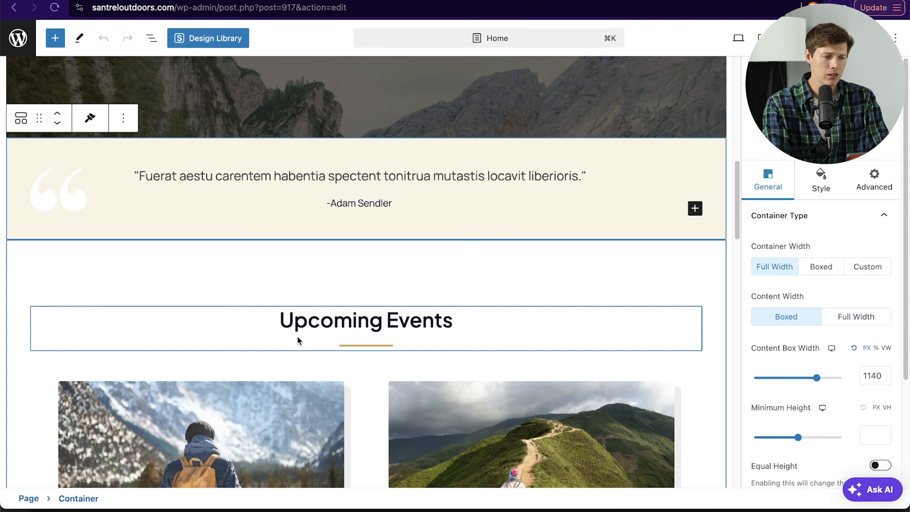
{"action": "scroll", "coordinate": [246, 171], "scroll_direction": "up", "scroll_amount": 5}
{"action": "scroll", "coordinate": [245, 171], "scroll_direction": "left", "scroll_amount": 5}
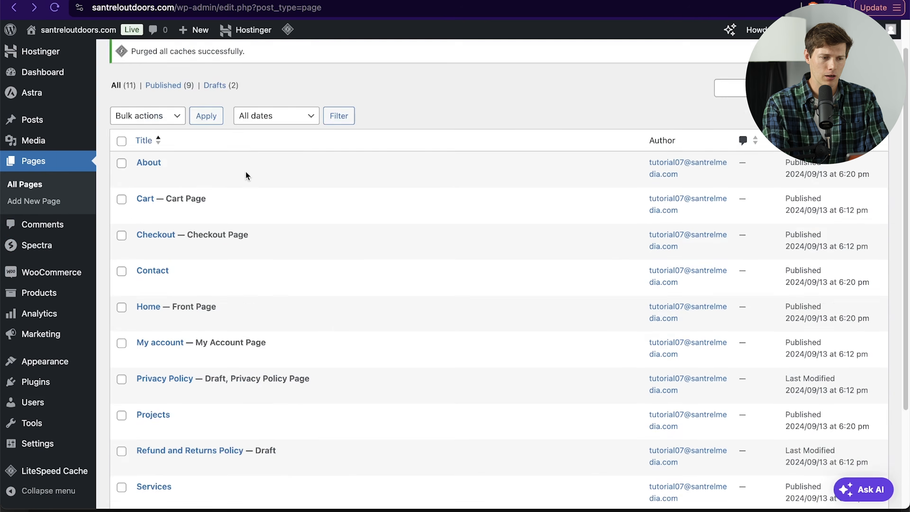
Step: Install and activate the Elementor Website Builder plugin from the plugin directory search for elementor
{"action": "mouse_move", "coordinate": [73, 254]}
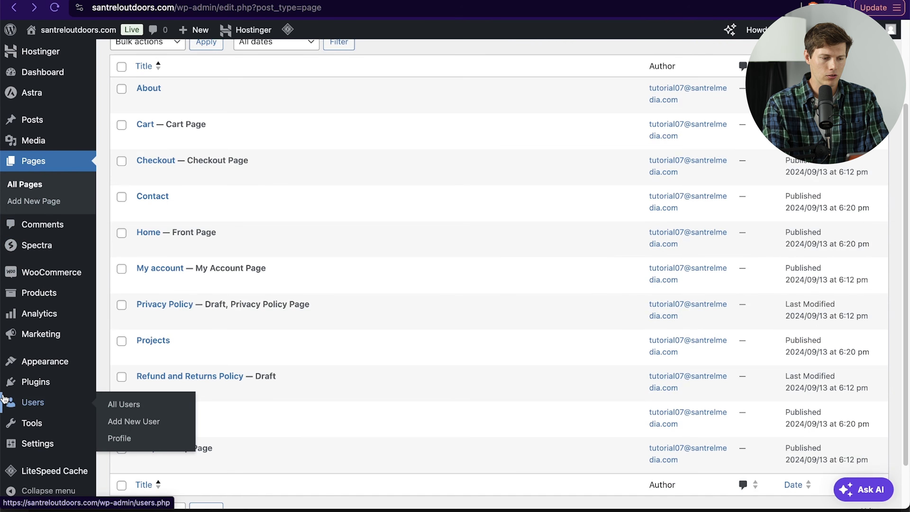
{"action": "mouse_move", "coordinate": [44, 382]}
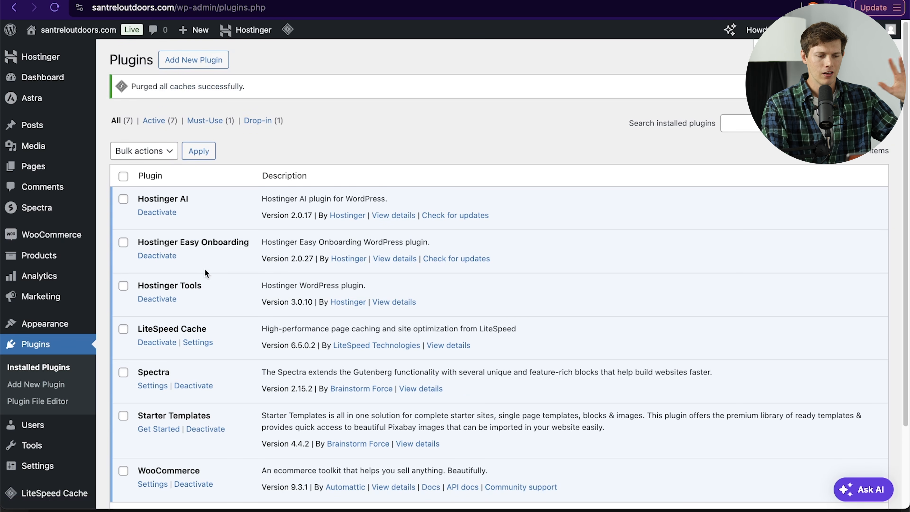
{"action": "scroll", "coordinate": [236, 257], "scroll_direction": "down", "scroll_amount": 3}
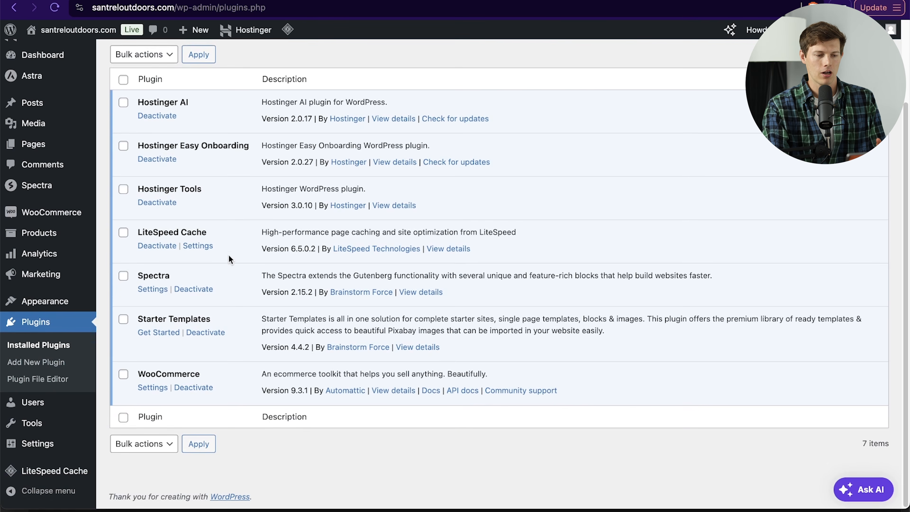
{"action": "scroll", "coordinate": [229, 255], "scroll_direction": "up", "scroll_amount": 3}
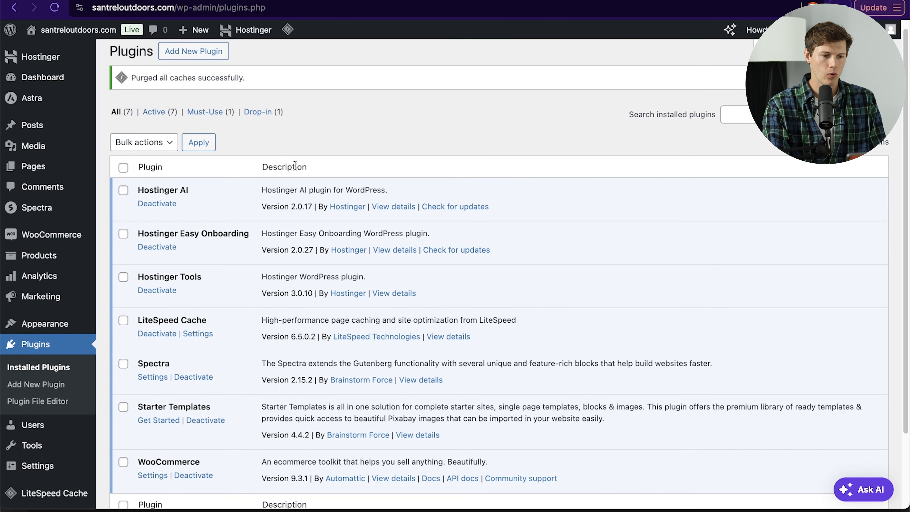
{"action": "scroll", "coordinate": [308, 165], "scroll_direction": "up", "scroll_amount": 1}
{"action": "left_click", "coordinate": [189, 60]}
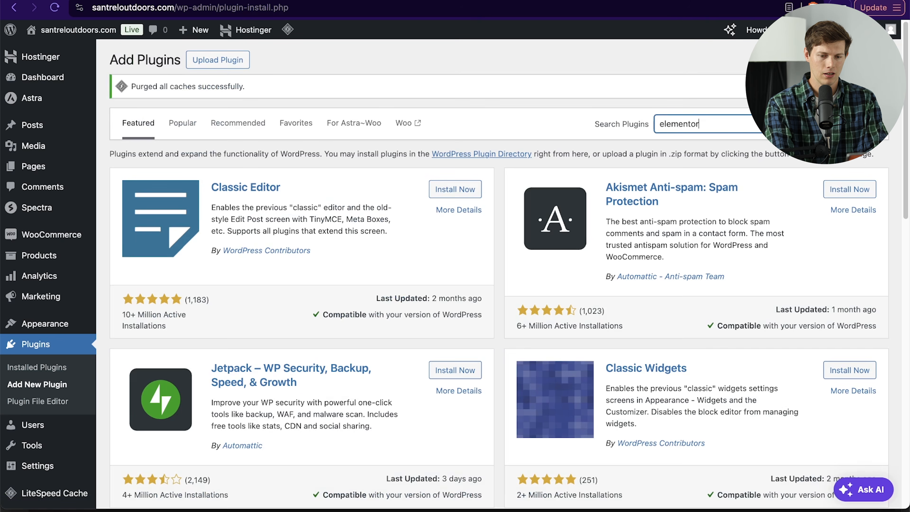
{"action": "key", "text": "Return"}
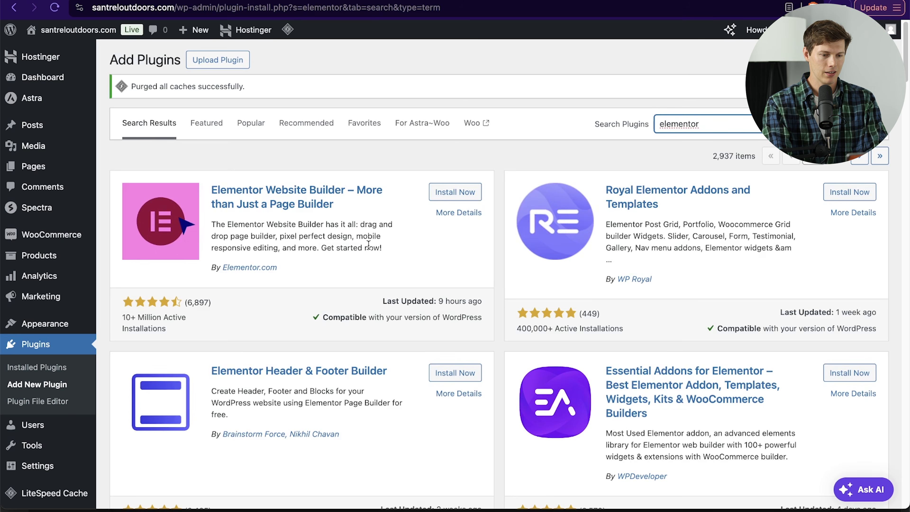
{"action": "left_click", "coordinate": [453, 192]}
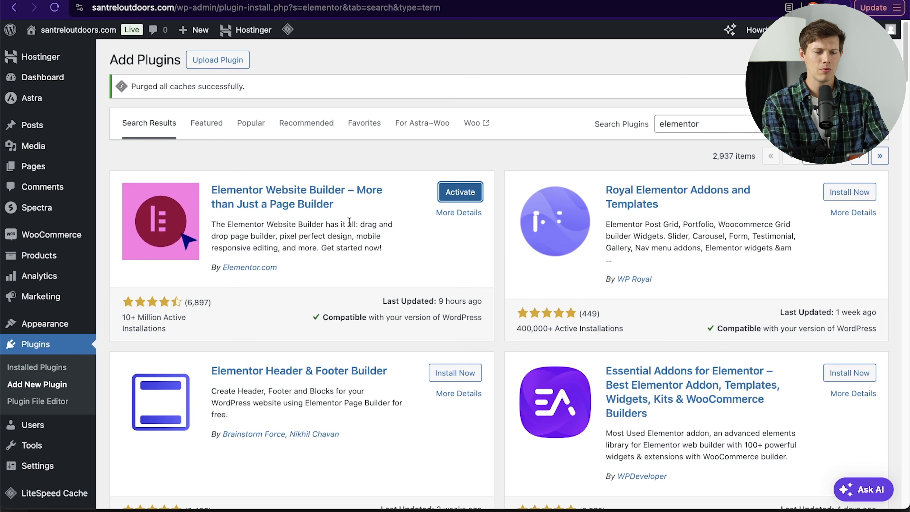
{"action": "left_click", "coordinate": [458, 194]}
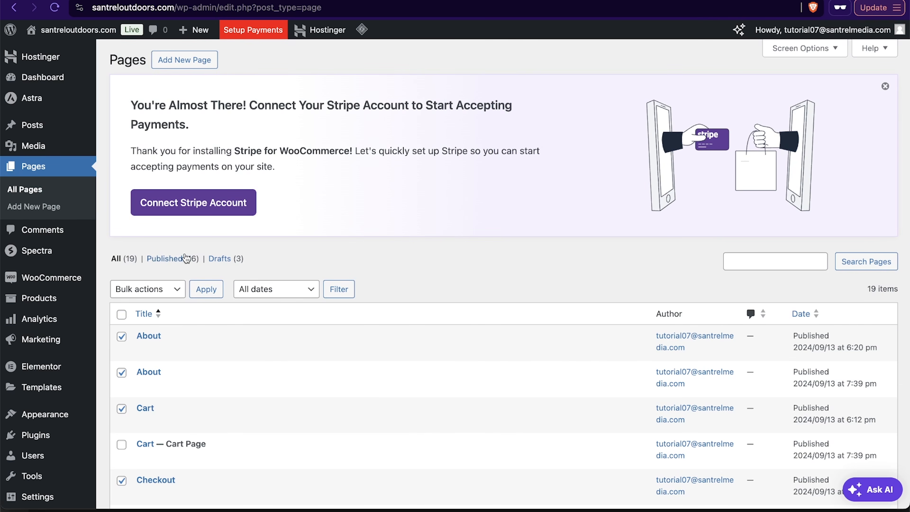
Step: Move the selected pages to the trash using the bulk action, then reopen the pages list
{"action": "left_click", "coordinate": [166, 289]}
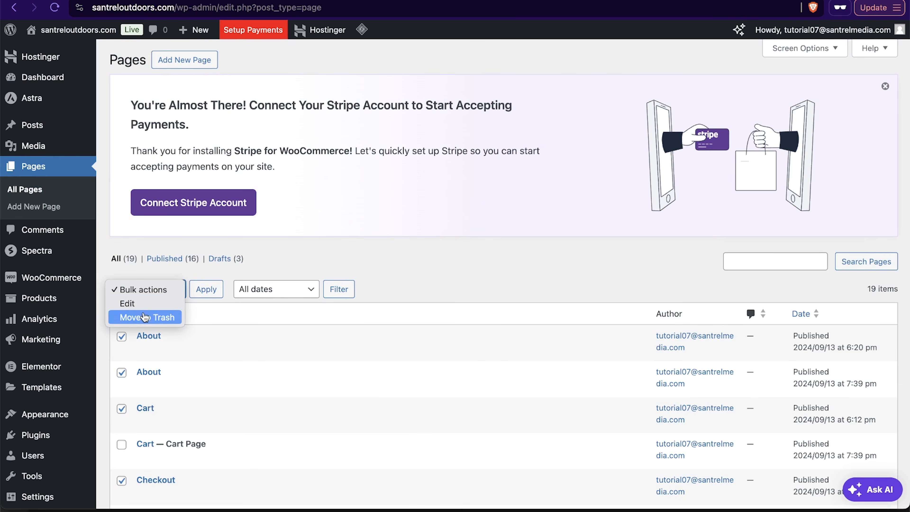
{"action": "left_click", "coordinate": [153, 317]}
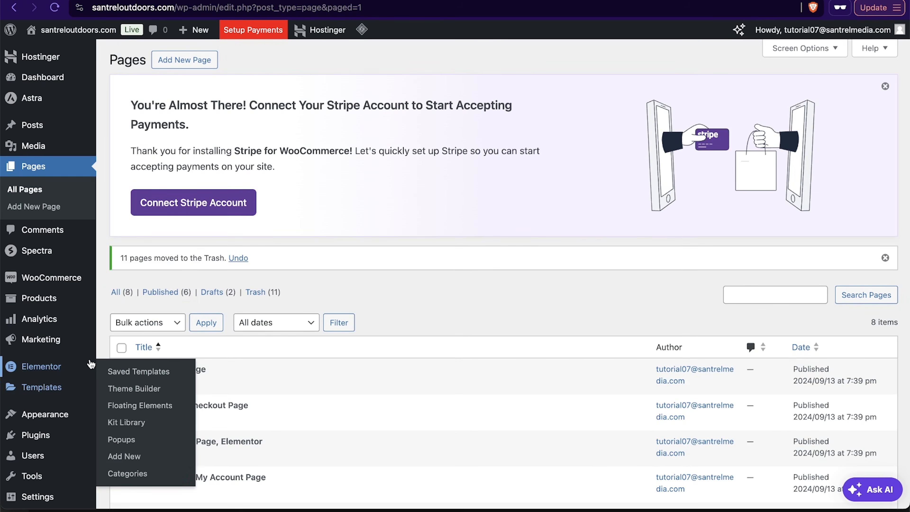
{"action": "mouse_move", "coordinate": [48, 372]}
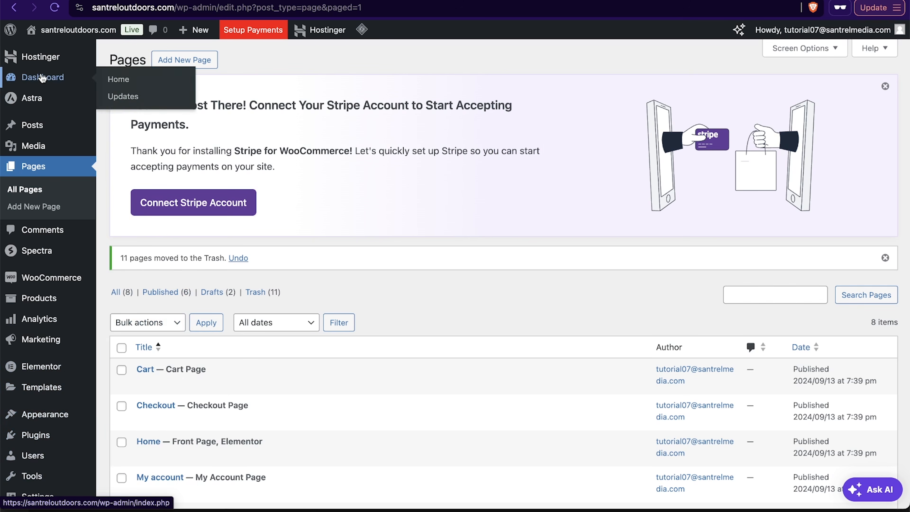
{"action": "left_click", "coordinate": [49, 163]}
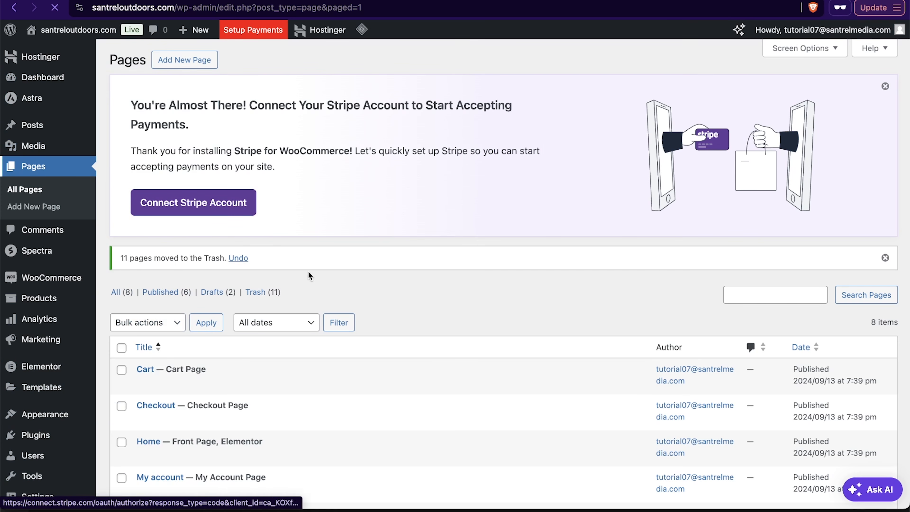
Step: Create a new page titled Home and open it with Elementor
{"action": "left_click", "coordinate": [196, 67]}
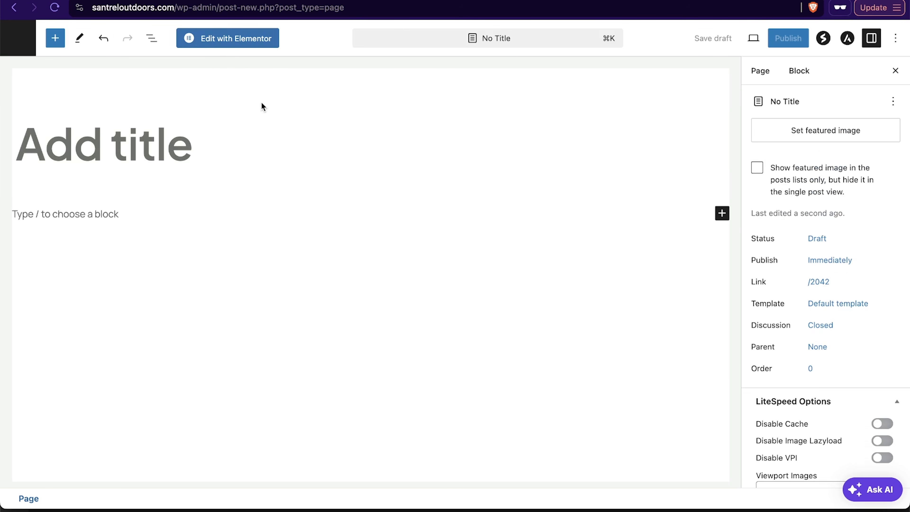
{"action": "left_click", "coordinate": [116, 140]}
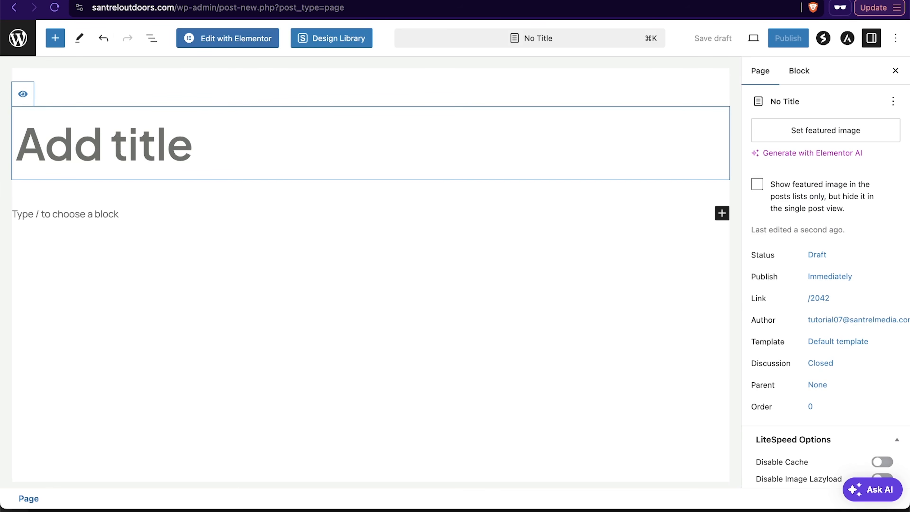
{"action": "type", "text": "Home"}
{"action": "left_click", "coordinate": [244, 40]}
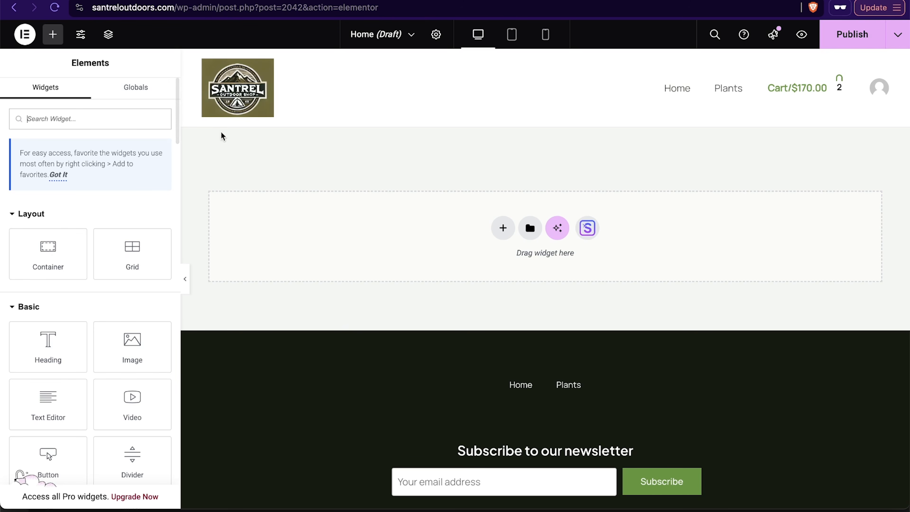
Step: Open the Starter Templates design library and browse the available page templates
{"action": "left_click", "coordinate": [588, 228]}
{"action": "scroll", "coordinate": [341, 264], "scroll_direction": "down", "scroll_amount": 5}
{"action": "scroll", "coordinate": [341, 260], "scroll_direction": "up", "scroll_amount": 5}
{"action": "scroll", "coordinate": [525, 289], "scroll_direction": "down", "scroll_amount": 1}
{"action": "scroll", "coordinate": [525, 289], "scroll_direction": "down", "scroll_amount": 8}
{"action": "scroll", "coordinate": [524, 289], "scroll_direction": "up", "scroll_amount": 9}
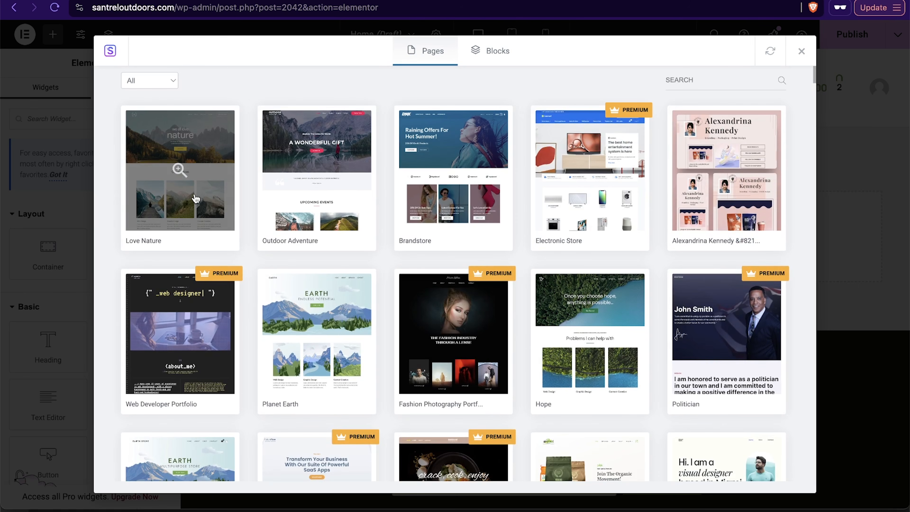
{"action": "scroll", "coordinate": [195, 199], "scroll_direction": "down", "scroll_amount": 3}
{"action": "scroll", "coordinate": [252, 183], "scroll_direction": "up", "scroll_amount": 2}
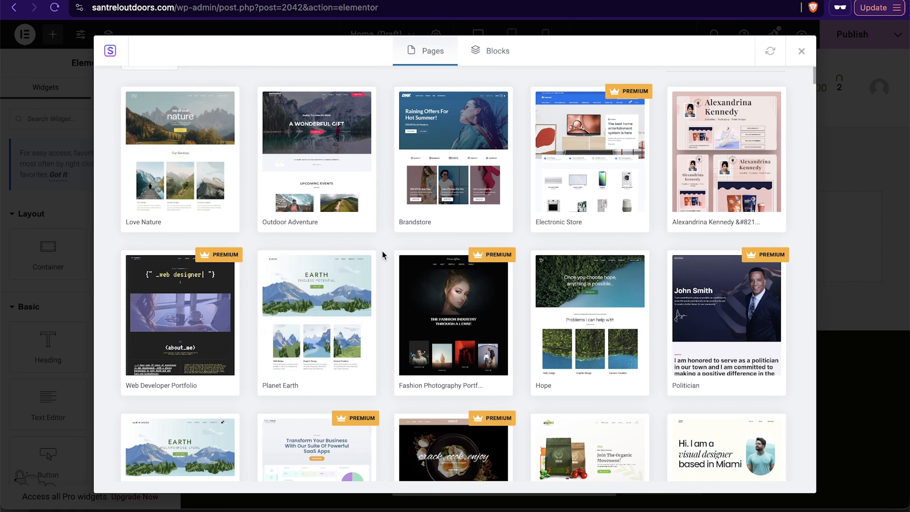
{"action": "scroll", "coordinate": [382, 257], "scroll_direction": "down", "scroll_amount": 5}
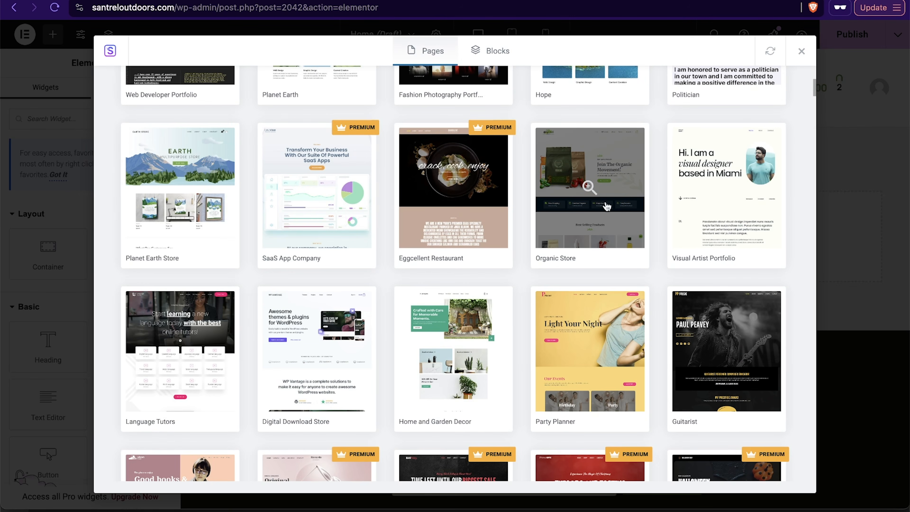
Step: Import the Organic Store Home page template, installing its required plugins
{"action": "left_click", "coordinate": [583, 236]}
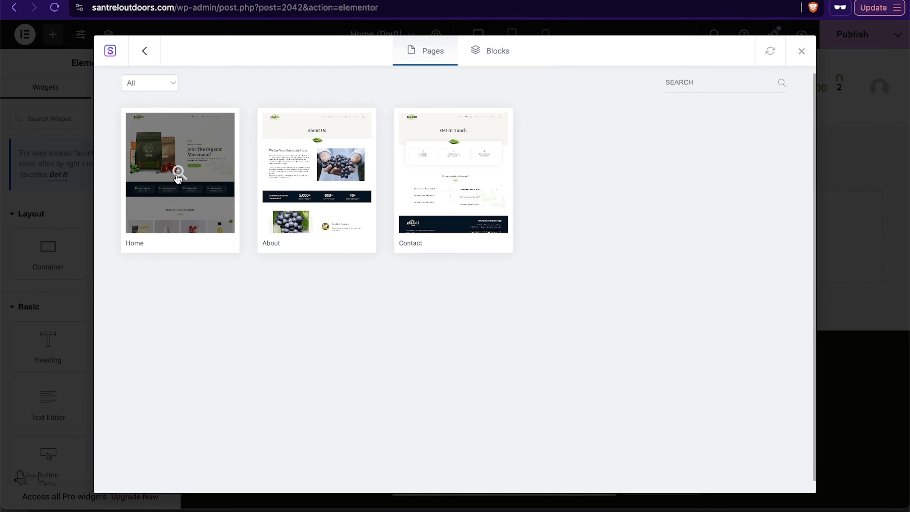
{"action": "left_click", "coordinate": [172, 220]}
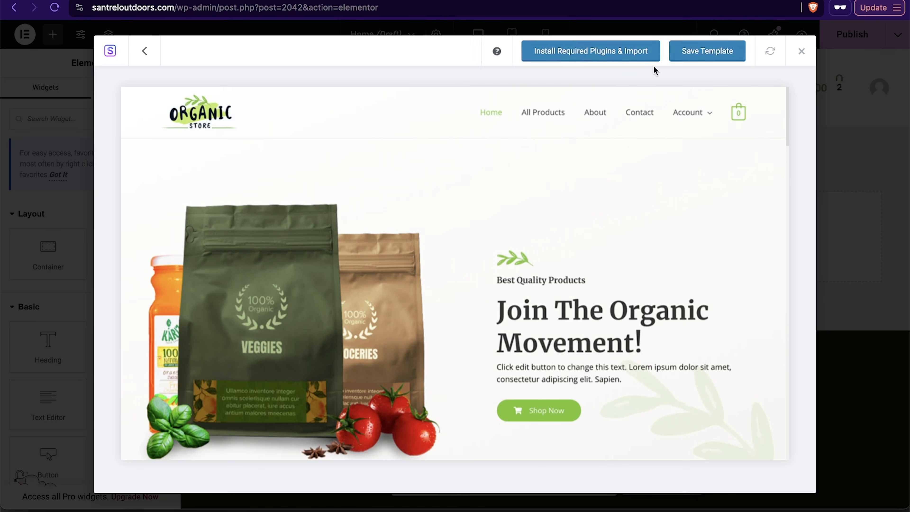
{"action": "left_click", "coordinate": [627, 52]}
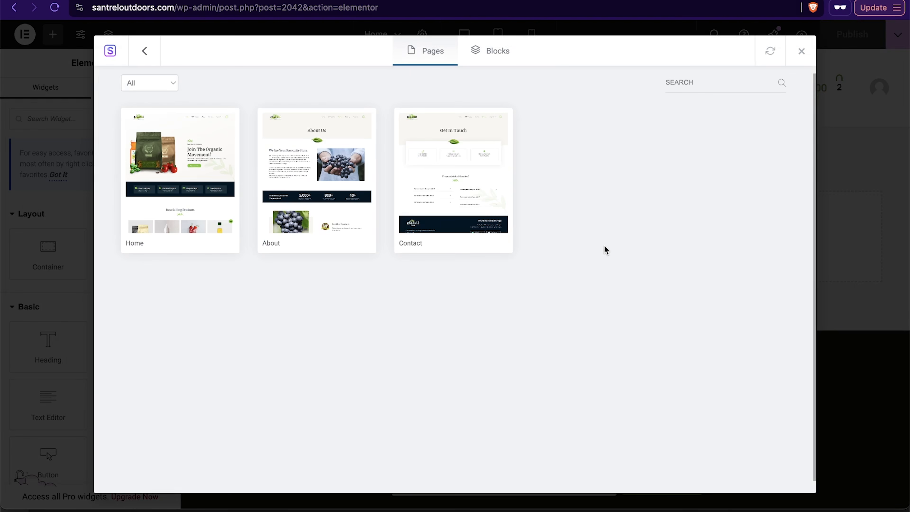
{"action": "left_click", "coordinate": [186, 224]}
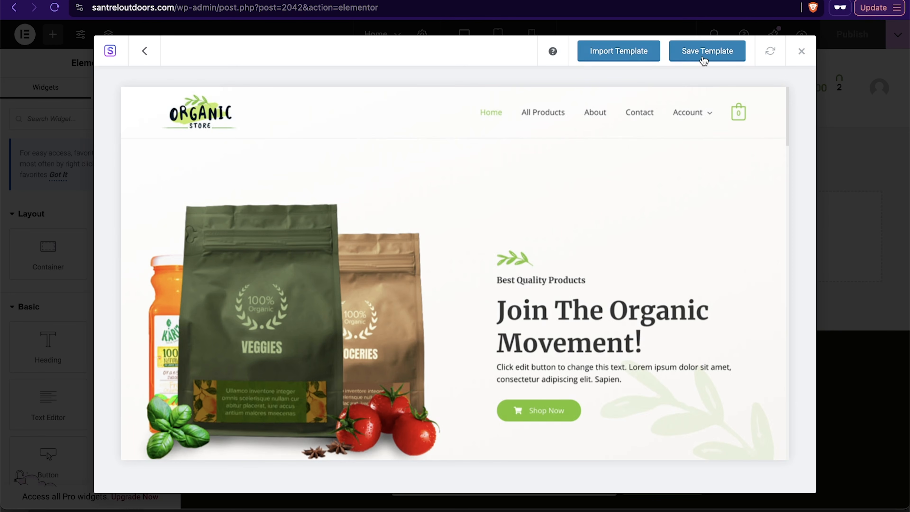
{"action": "scroll", "coordinate": [594, 238], "scroll_direction": "down", "scroll_amount": 10}
{"action": "scroll", "coordinate": [593, 238], "scroll_direction": "up", "scroll_amount": 11}
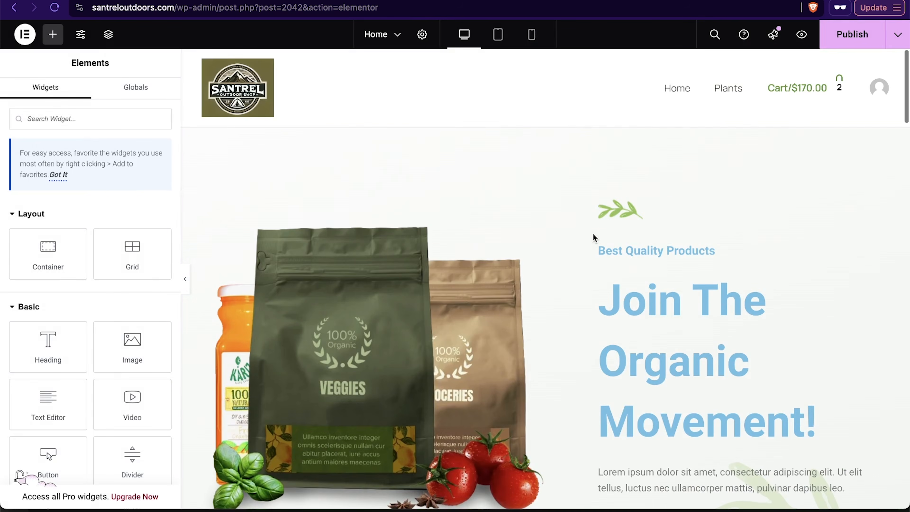
Step: Scroll through the imported homepage template to review its sections
{"action": "scroll", "coordinate": [550, 365], "scroll_direction": "down", "scroll_amount": 10}
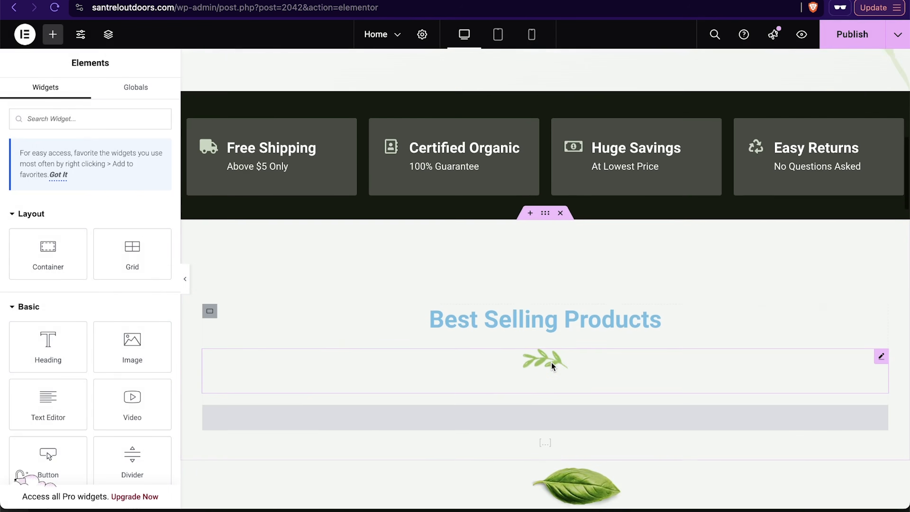
{"action": "scroll", "coordinate": [551, 365], "scroll_direction": "down", "scroll_amount": 6}
{"action": "scroll", "coordinate": [551, 365], "scroll_direction": "up", "scroll_amount": 15}
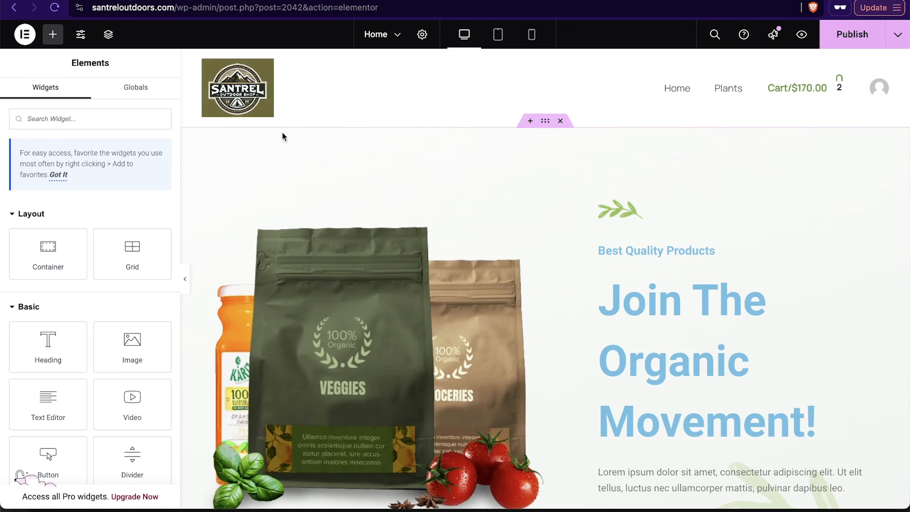
{"action": "scroll", "coordinate": [760, 242], "scroll_direction": "down", "scroll_amount": 5}
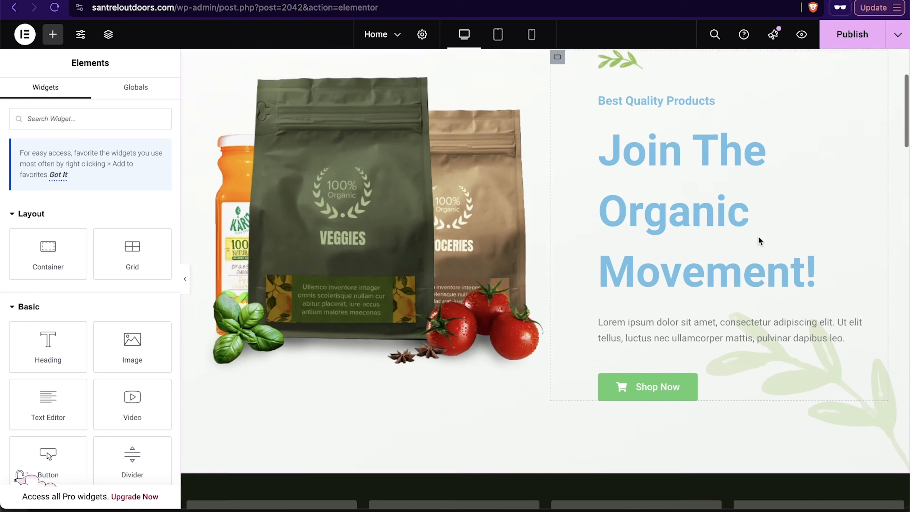
{"action": "scroll", "coordinate": [760, 242], "scroll_direction": "down", "scroll_amount": 1}
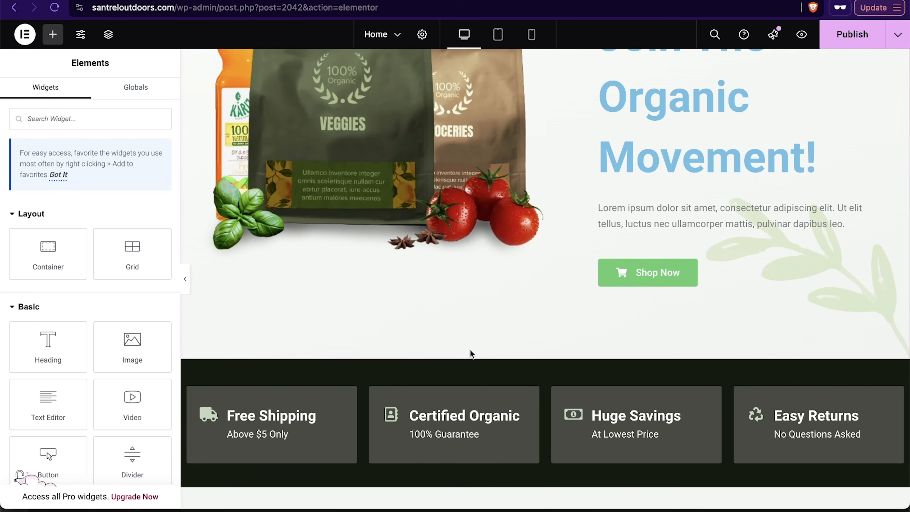
{"action": "scroll", "coordinate": [472, 354], "scroll_direction": "down", "scroll_amount": 3}
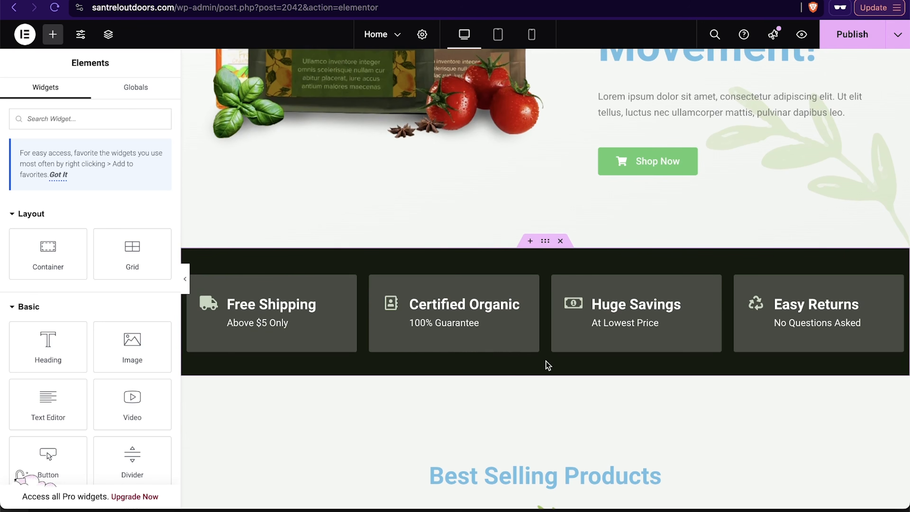
Step: Reorder the page sections, moving the Try It For Free heading section above the Get 25% Off banner
{"action": "left_click", "coordinate": [545, 242]}
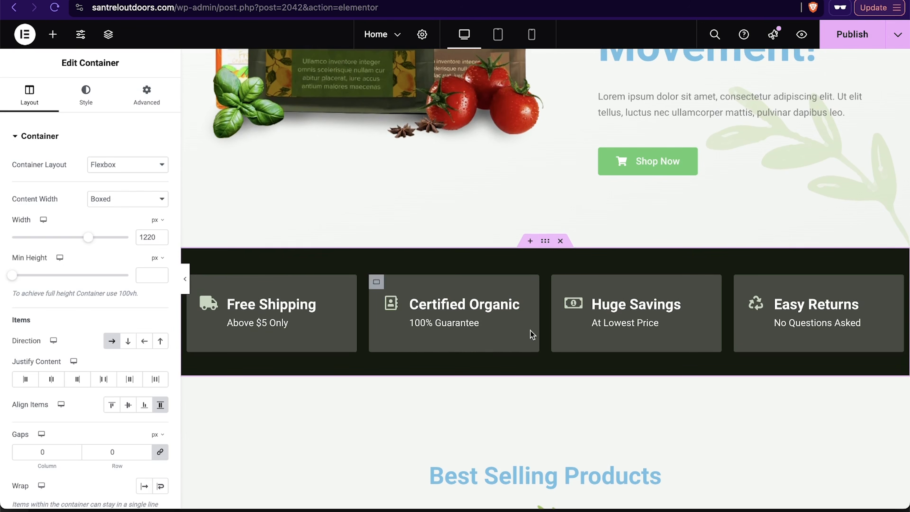
{"action": "scroll", "coordinate": [547, 340], "scroll_direction": "down", "scroll_amount": 8}
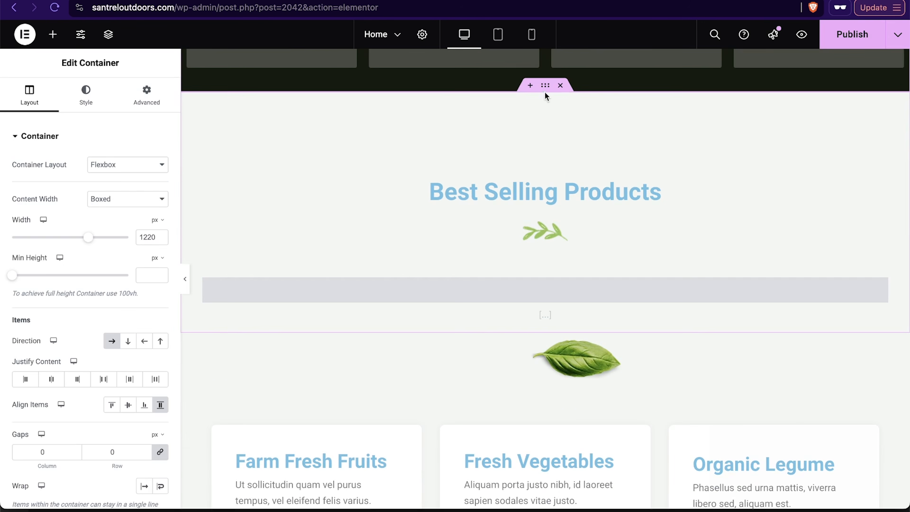
{"action": "scroll", "coordinate": [470, 326], "scroll_direction": "down", "scroll_amount": 5}
{"action": "scroll", "coordinate": [470, 325], "scroll_direction": "down", "scroll_amount": 10}
{"action": "scroll", "coordinate": [470, 328], "scroll_direction": "up", "scroll_amount": 2}
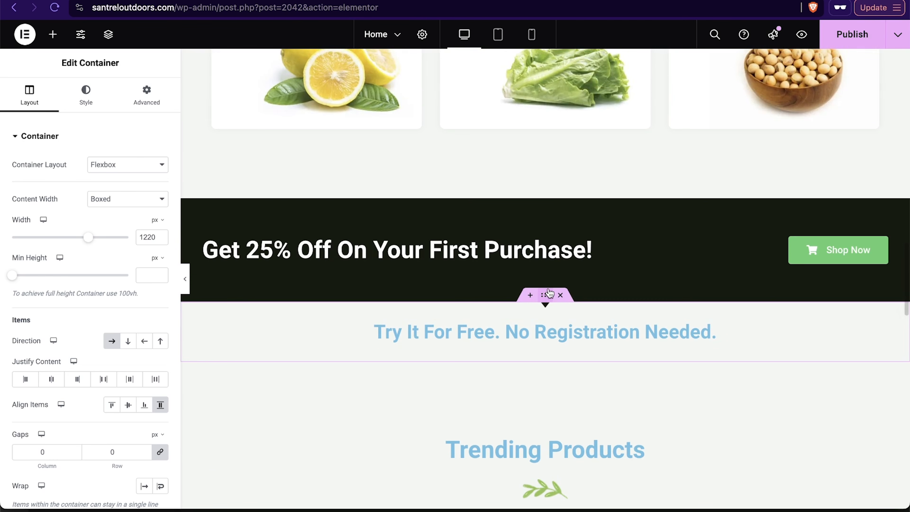
{"action": "left_click_drag", "start_coordinate": [545, 296], "coordinate": [527, 207]}
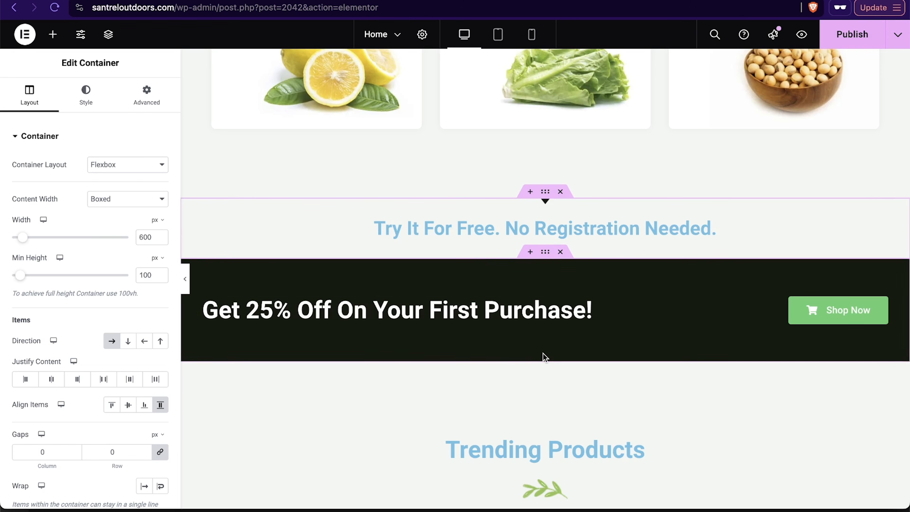
{"action": "left_click_drag", "start_coordinate": [545, 357], "coordinate": [548, 284]}
Step: Open a new empty section placeholder above the Try It For Free heading section
{"action": "scroll", "coordinate": [543, 369], "scroll_direction": "down", "scroll_amount": 3}
{"action": "scroll", "coordinate": [543, 369], "scroll_direction": "up", "scroll_amount": 20}
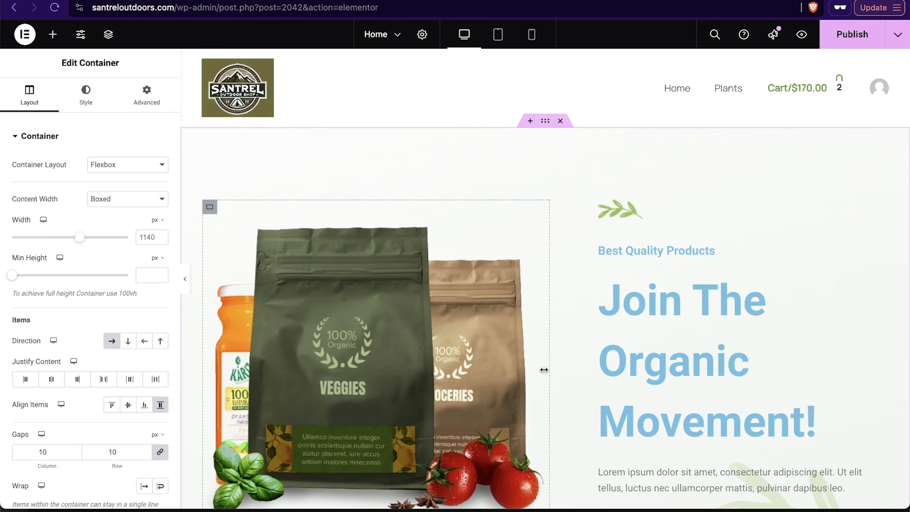
{"action": "scroll", "coordinate": [505, 248], "scroll_direction": "down", "scroll_amount": 12}
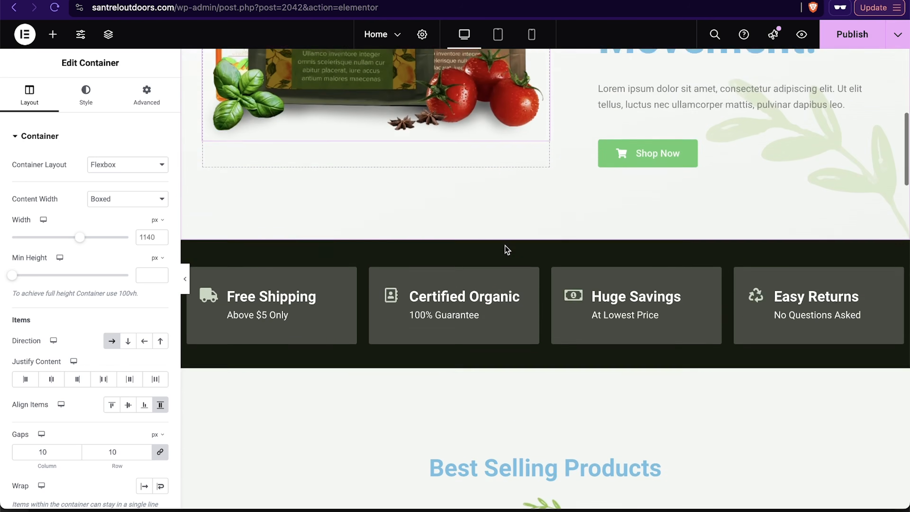
{"action": "scroll", "coordinate": [520, 261], "scroll_direction": "down", "scroll_amount": 12}
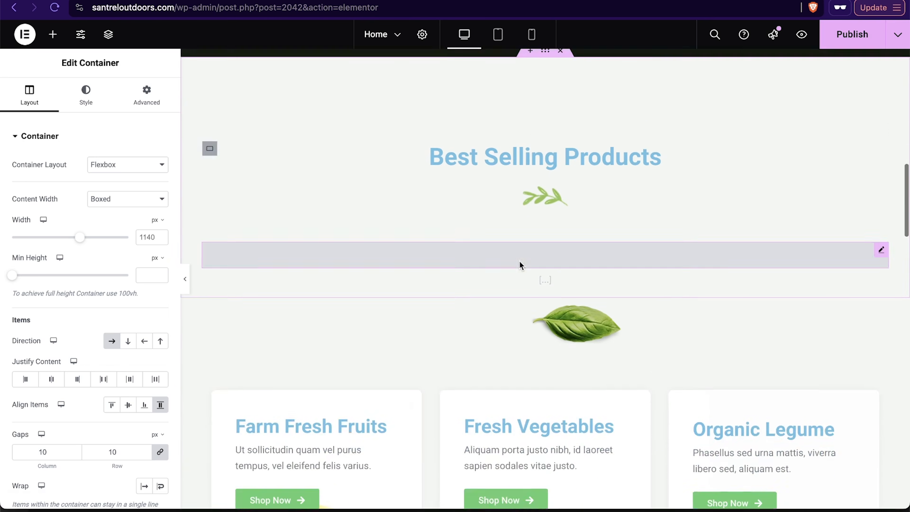
{"action": "scroll", "coordinate": [520, 260], "scroll_direction": "down", "scroll_amount": 8}
{"action": "scroll", "coordinate": [520, 260], "scroll_direction": "up", "scroll_amount": 4}
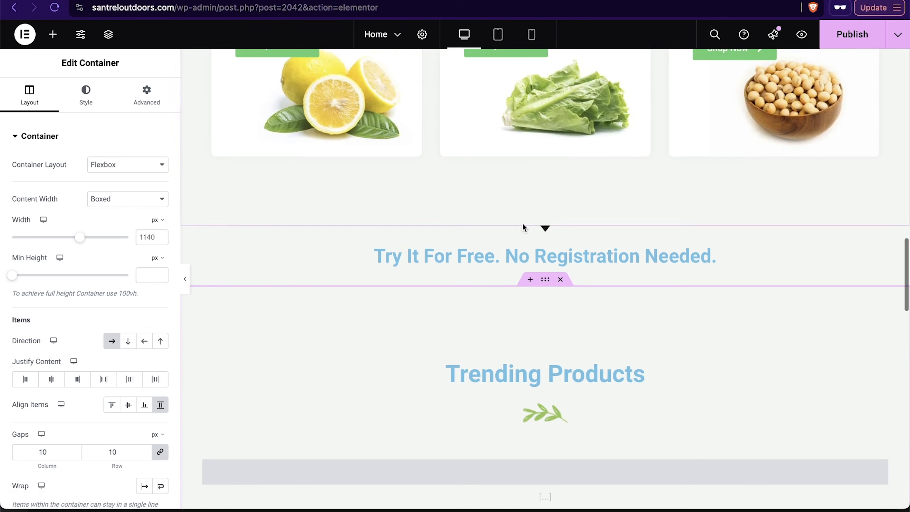
{"action": "left_click", "coordinate": [530, 220]}
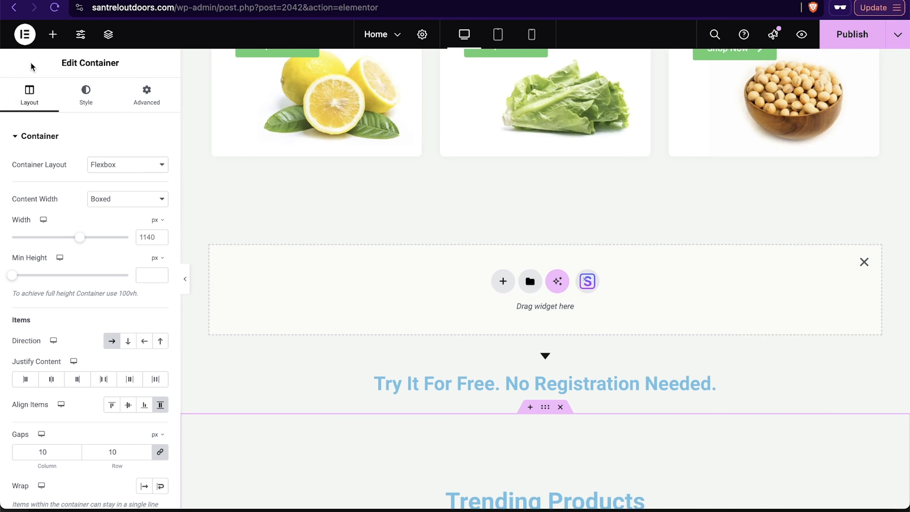
{"action": "left_click", "coordinate": [51, 40]}
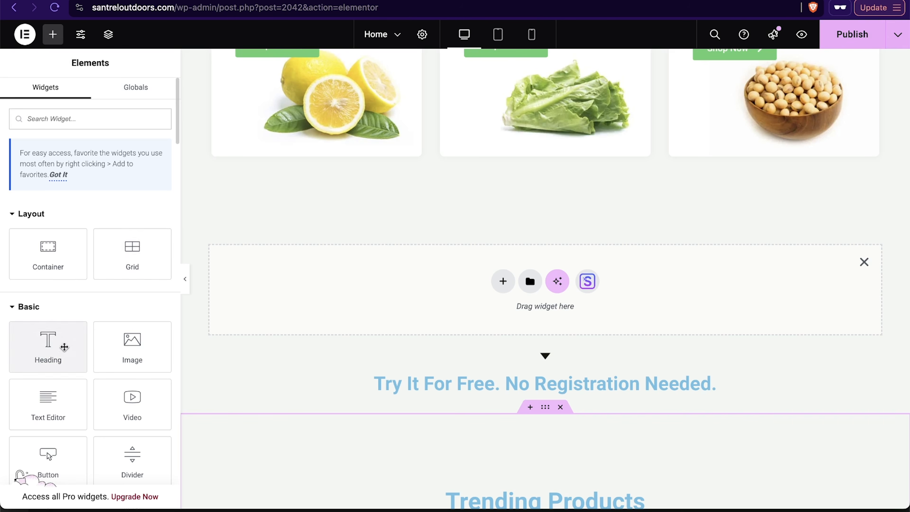
Step: Browse the widget library to review the available Basic, Pro and General widgets
{"action": "scroll", "coordinate": [63, 346], "scroll_direction": "down", "scroll_amount": 4}
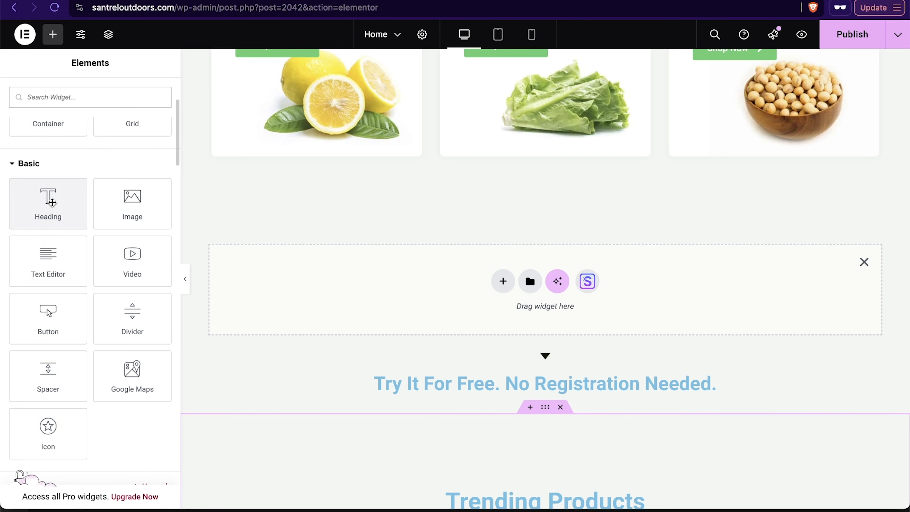
{"action": "scroll", "coordinate": [59, 328], "scroll_direction": "down", "scroll_amount": 9}
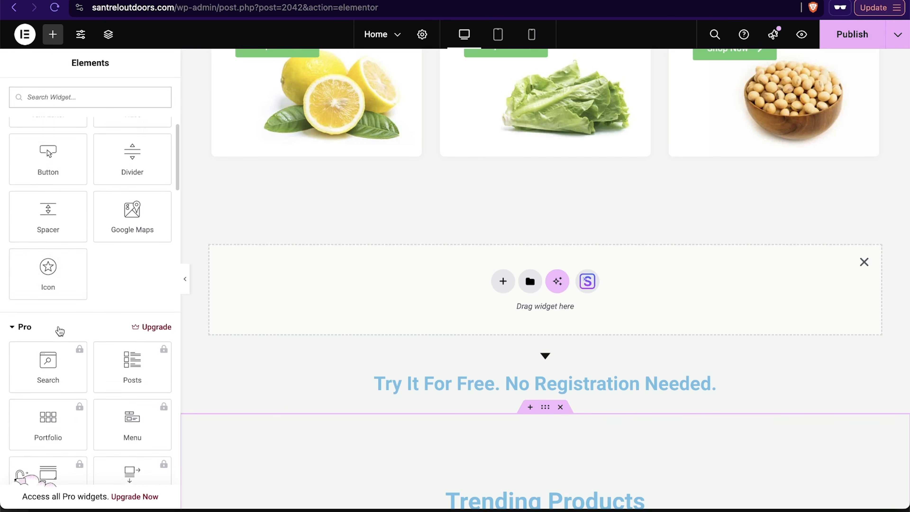
{"action": "scroll", "coordinate": [59, 330], "scroll_direction": "down", "scroll_amount": 2}
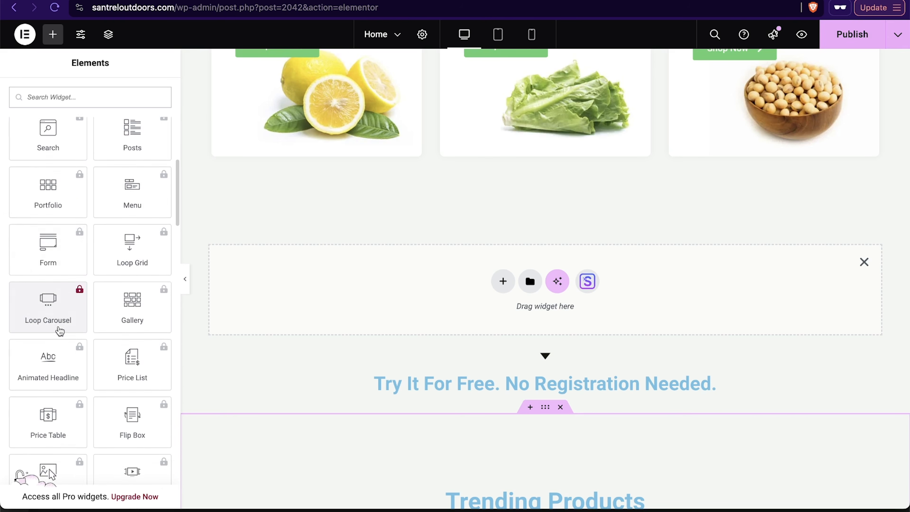
{"action": "scroll", "coordinate": [93, 318], "scroll_direction": "up", "scroll_amount": 5}
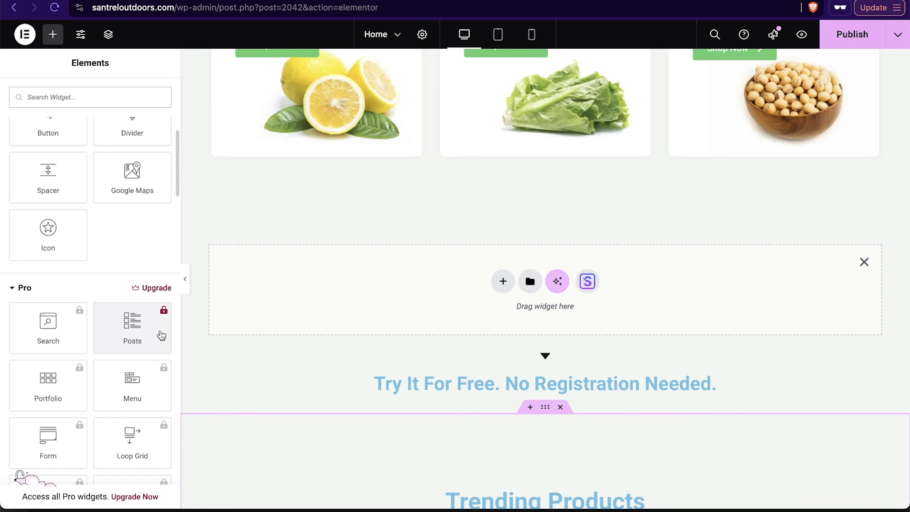
{"action": "scroll", "coordinate": [134, 280], "scroll_direction": "down", "scroll_amount": 20}
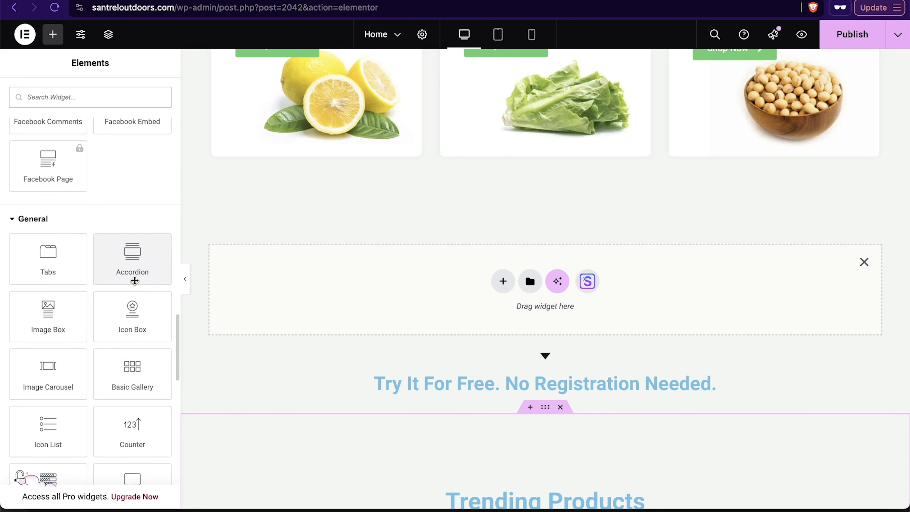
{"action": "scroll", "coordinate": [134, 281], "scroll_direction": "down", "scroll_amount": 1}
{"action": "scroll", "coordinate": [71, 349], "scroll_direction": "up", "scroll_amount": 15}
{"action": "scroll", "coordinate": [106, 113], "scroll_direction": "up", "scroll_amount": 8}
{"action": "scroll", "coordinate": [97, 335], "scroll_direction": "up", "scroll_amount": 3}
{"action": "scroll", "coordinate": [98, 335], "scroll_direction": "down", "scroll_amount": 15}
{"action": "scroll", "coordinate": [98, 336], "scroll_direction": "down", "scroll_amount": 10}
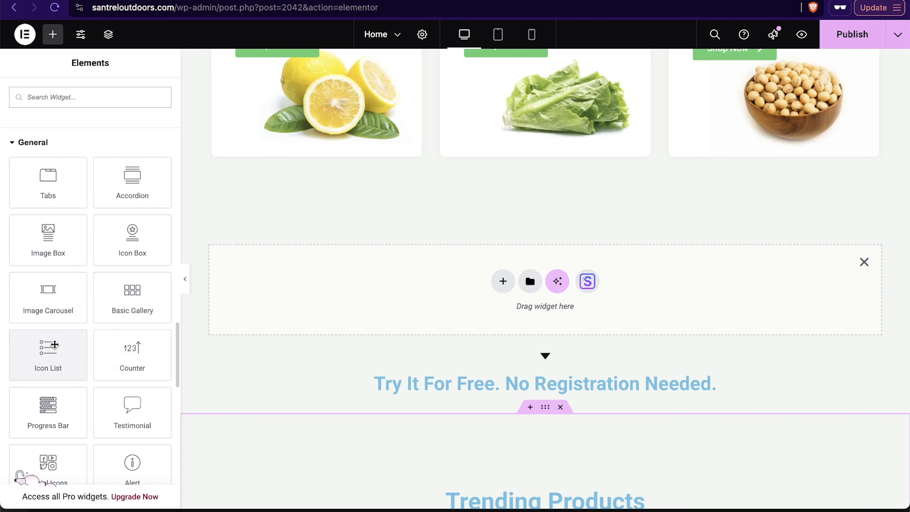
{"action": "scroll", "coordinate": [58, 404], "scroll_direction": "down", "scroll_amount": 10}
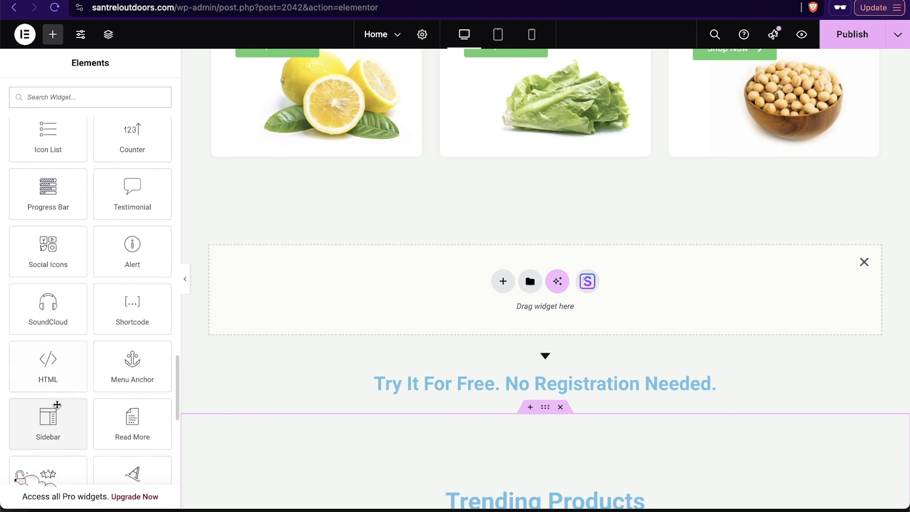
{"action": "scroll", "coordinate": [57, 408], "scroll_direction": "up", "scroll_amount": 20}
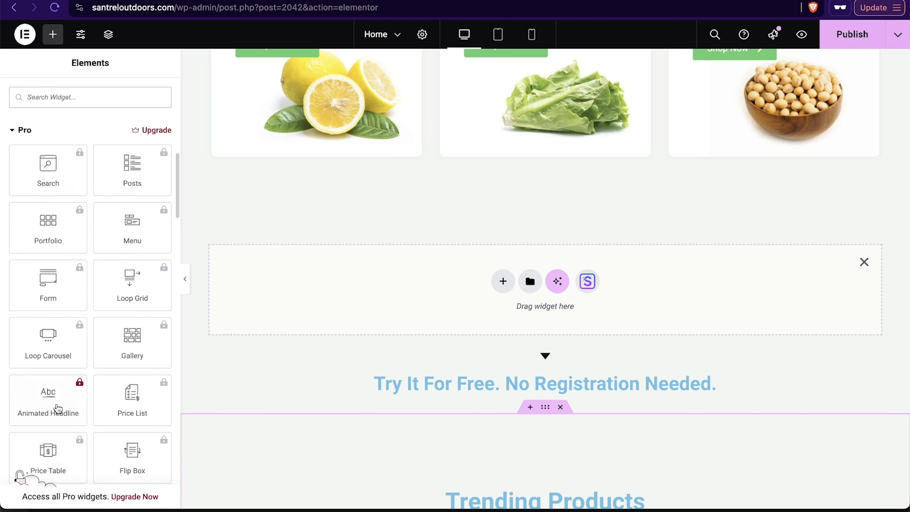
{"action": "scroll", "coordinate": [57, 404], "scroll_direction": "down", "scroll_amount": 3}
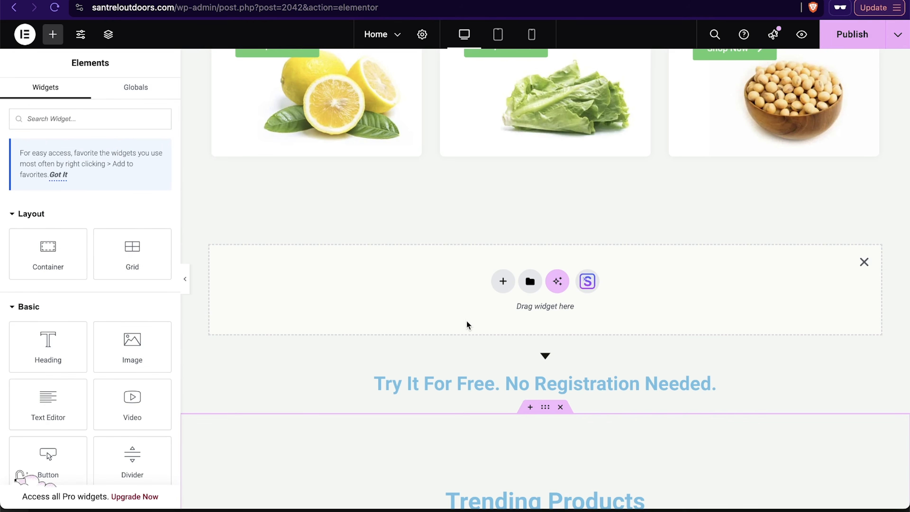
Step: Create a Flexbox container with a two-column structure in the new section
{"action": "left_click", "coordinate": [503, 281]}
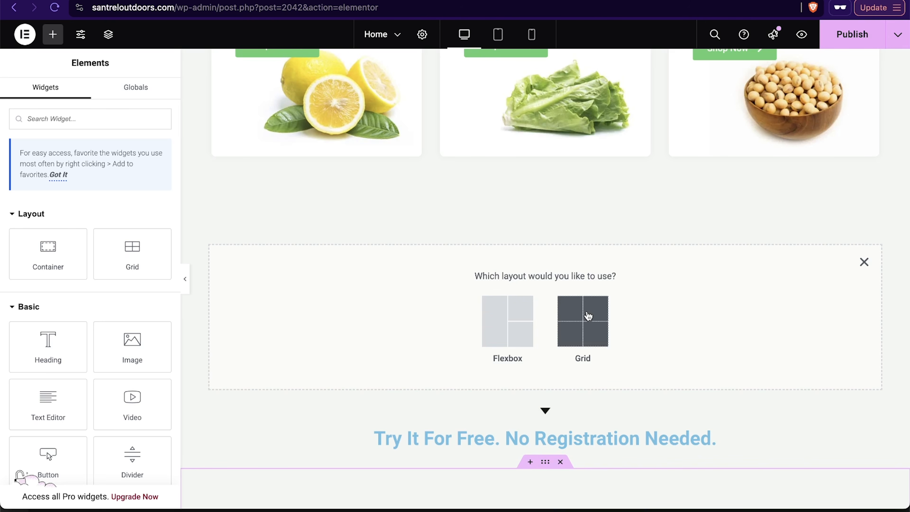
{"action": "left_click", "coordinate": [503, 330]}
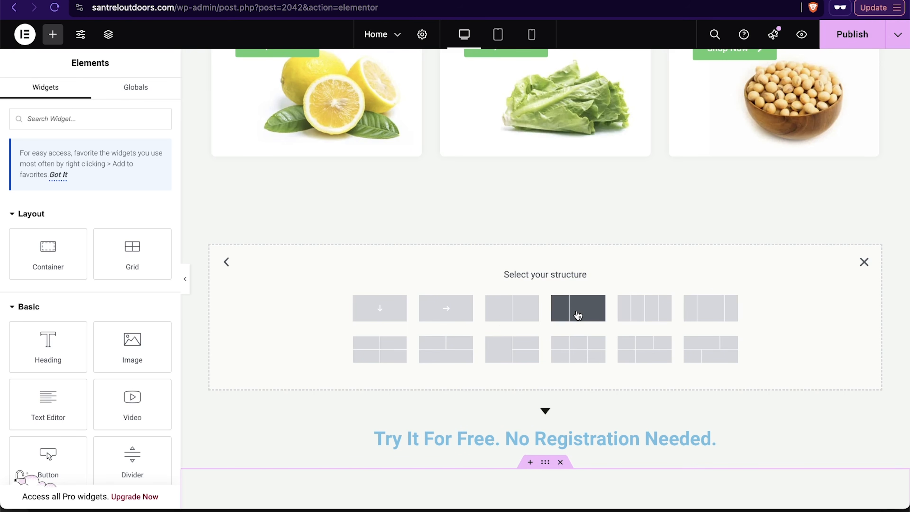
{"action": "left_click", "coordinate": [578, 315]}
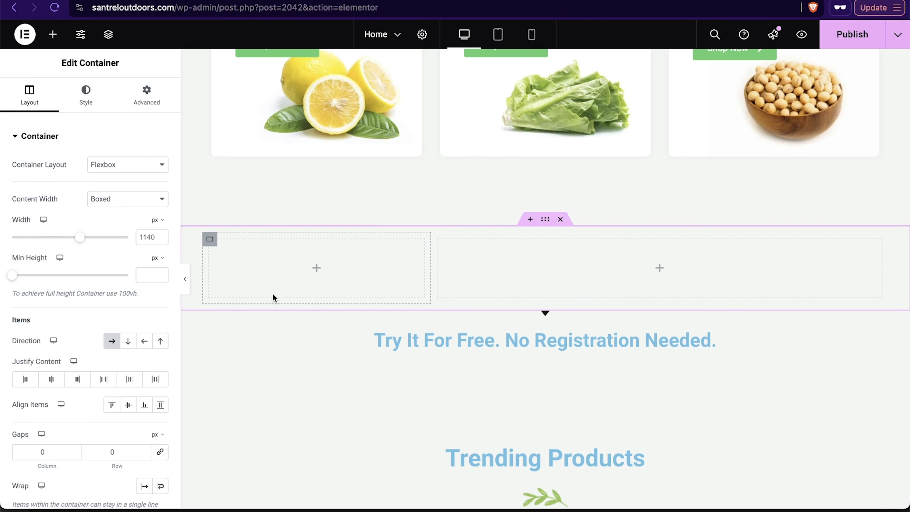
Step: Add a Heading widget and a Text Editor widget into the right column of the new container
{"action": "left_click", "coordinate": [53, 34]}
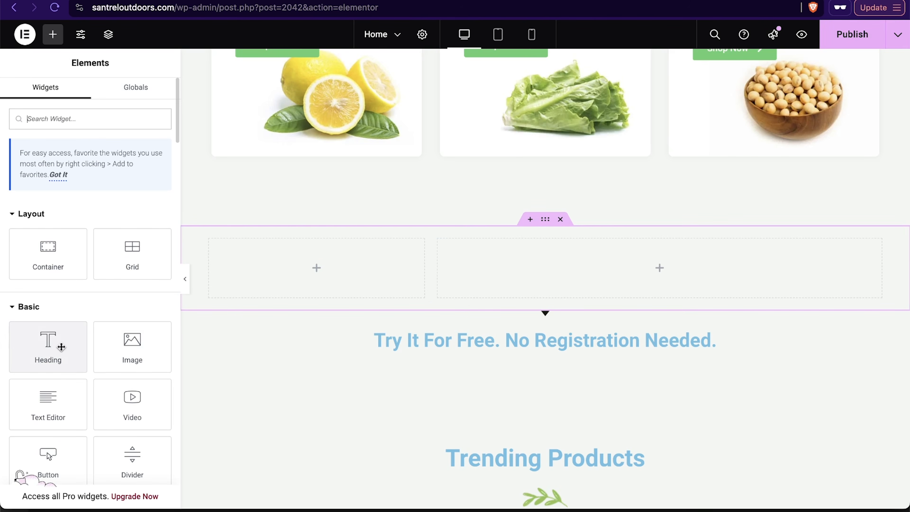
{"action": "left_click_drag", "start_coordinate": [42, 346], "coordinate": [586, 279]}
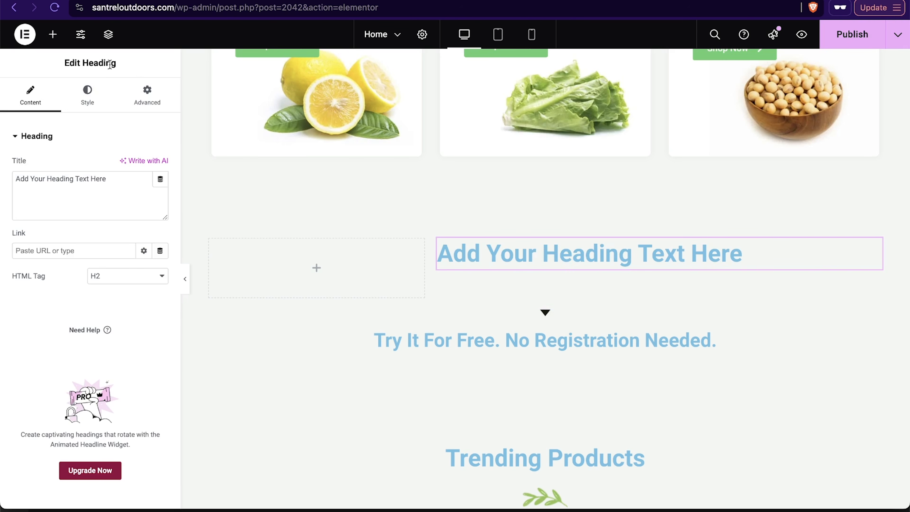
{"action": "left_click", "coordinate": [52, 34]}
{"action": "left_click_drag", "start_coordinate": [56, 419], "coordinate": [581, 268]}
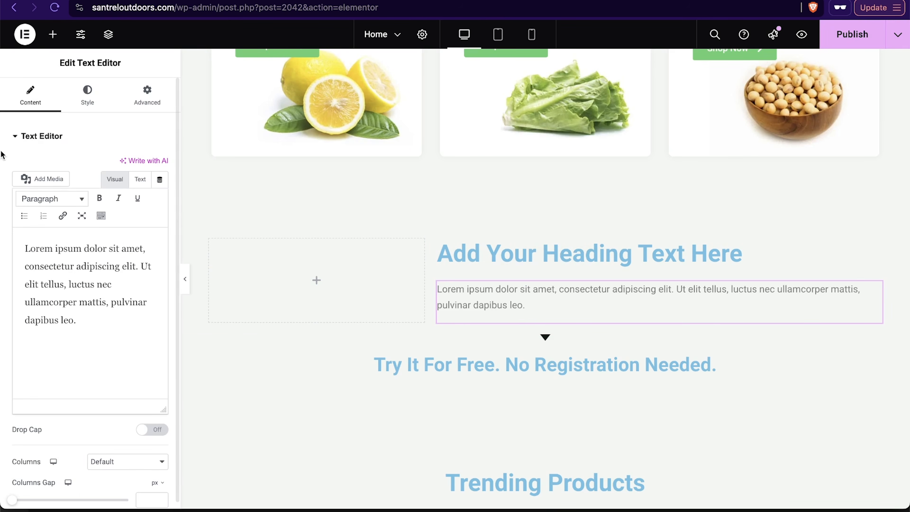
Step: Add a Button widget below the text in the right column
{"action": "left_click", "coordinate": [439, 239]}
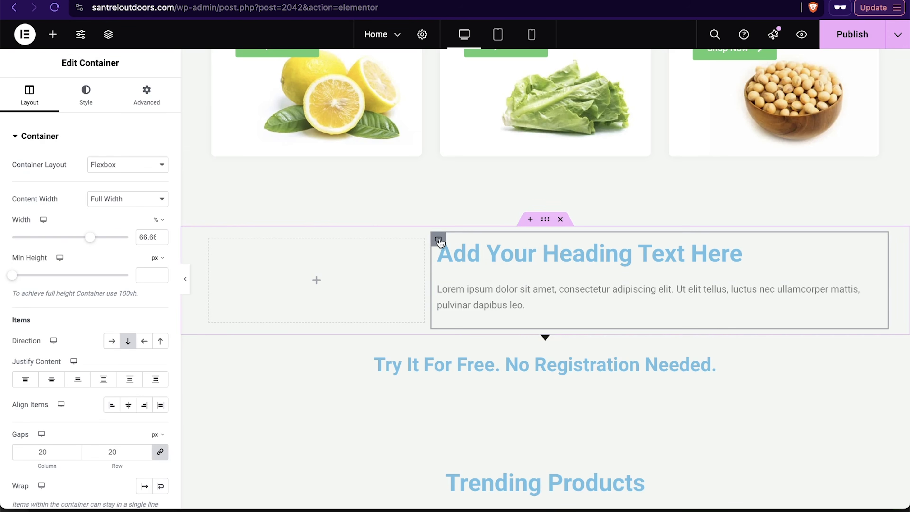
{"action": "left_click", "coordinate": [52, 34]}
{"action": "scroll", "coordinate": [83, 290], "scroll_direction": "down", "scroll_amount": 5}
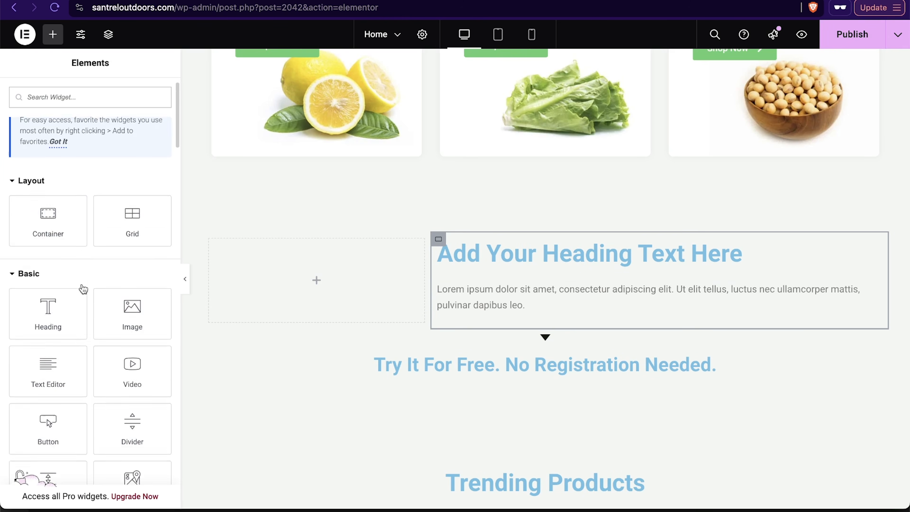
{"action": "left_click_drag", "start_coordinate": [47, 270], "coordinate": [574, 320]}
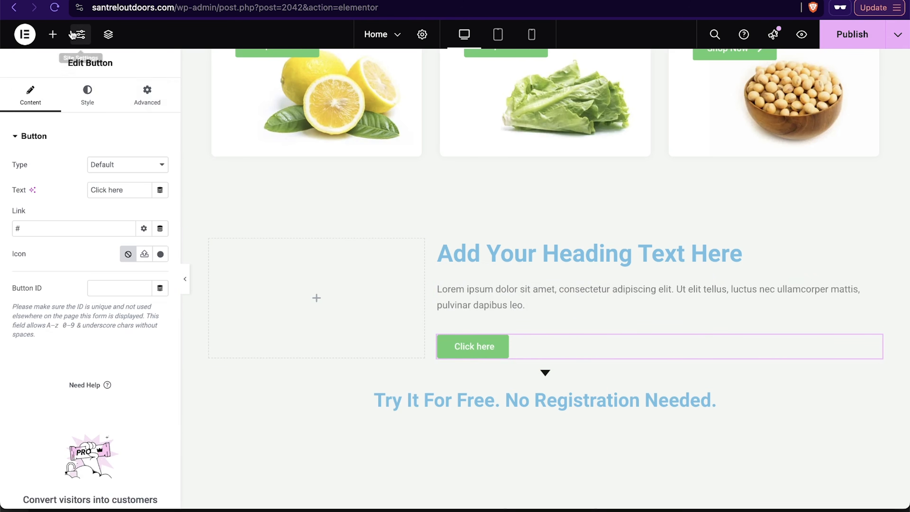
Step: Add an Image widget into the left column and select the whole section container
{"action": "left_click", "coordinate": [55, 35]}
{"action": "left_click_drag", "start_coordinate": [132, 355], "coordinate": [279, 309]}
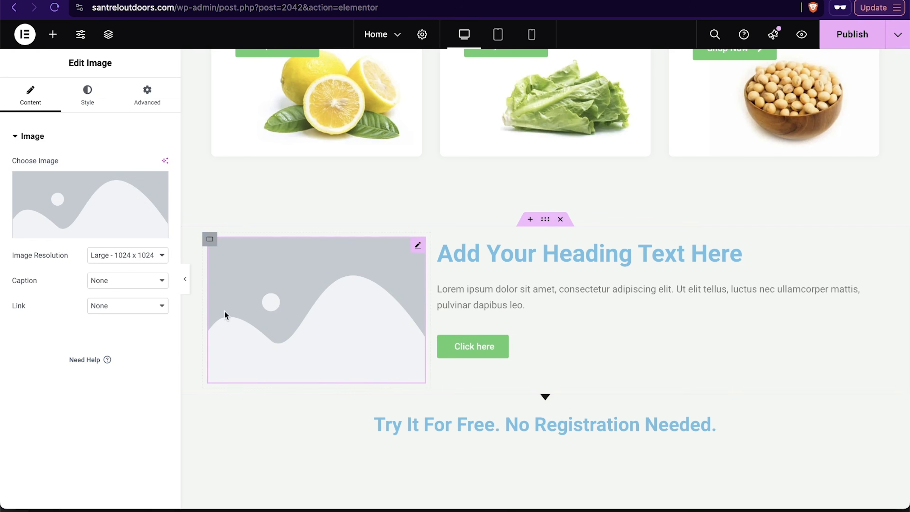
{"action": "left_click", "coordinate": [545, 221]}
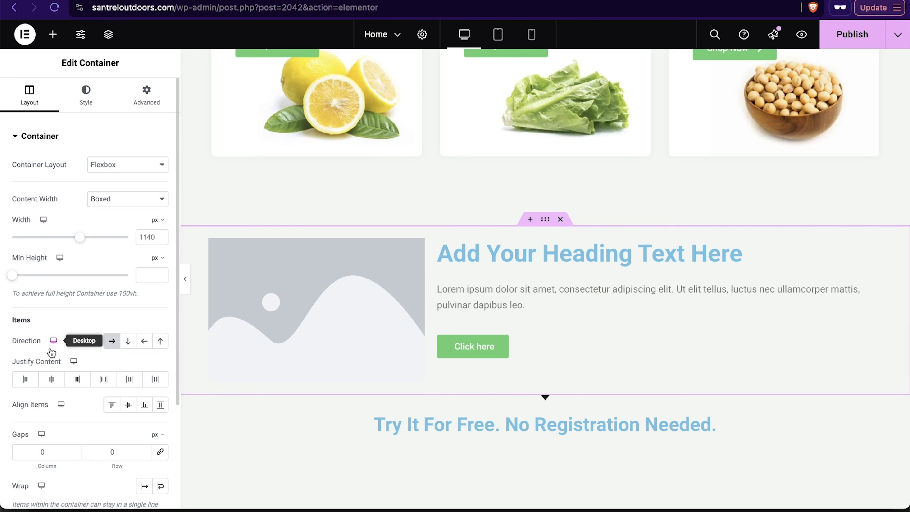
Step: Give the section container a classic dark green background color, #303830
{"action": "scroll", "coordinate": [50, 342], "scroll_direction": "down", "scroll_amount": 5}
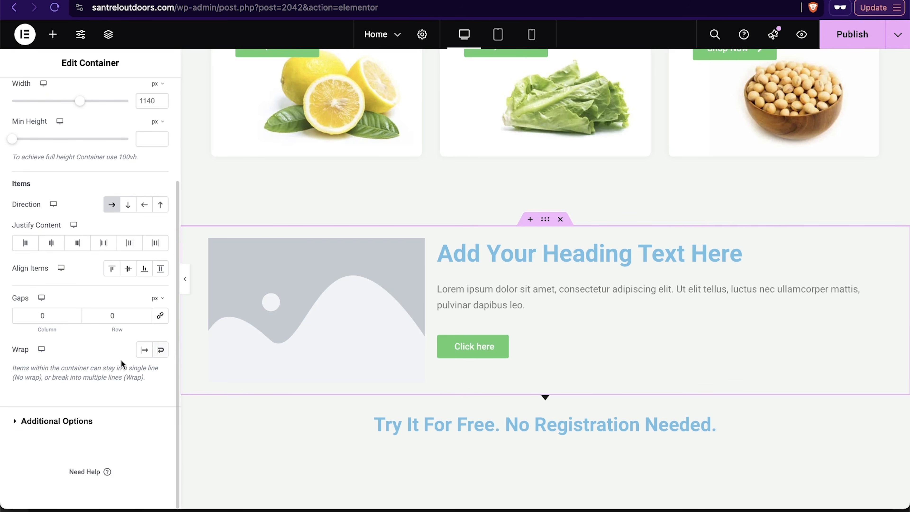
{"action": "scroll", "coordinate": [57, 258], "scroll_direction": "up", "scroll_amount": 5}
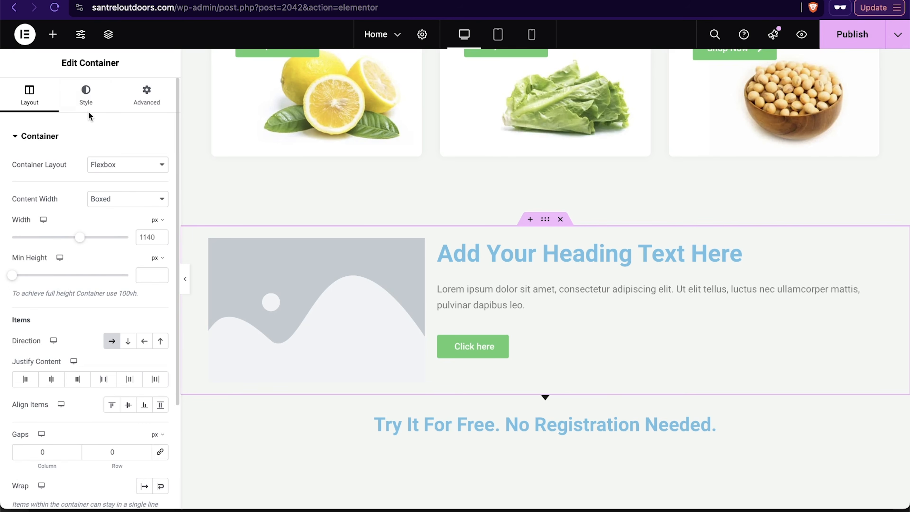
{"action": "left_click", "coordinate": [89, 97]}
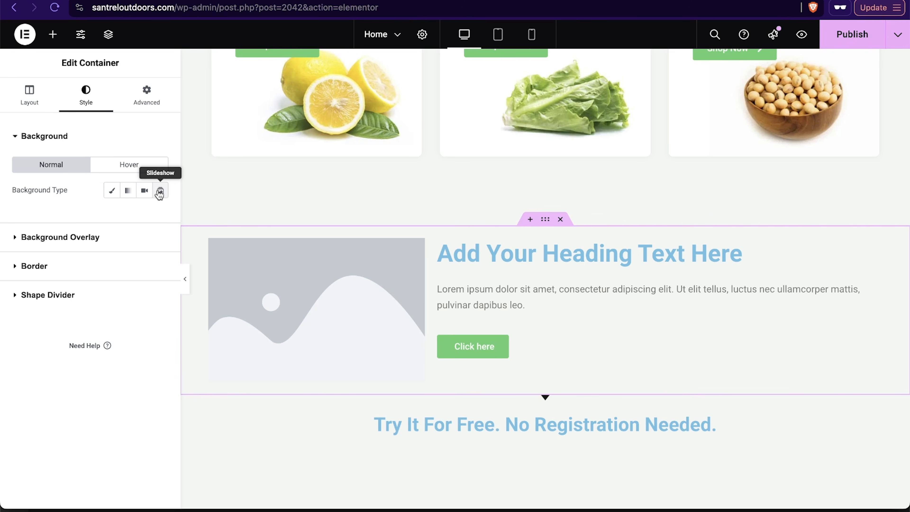
{"action": "left_click", "coordinate": [119, 167]}
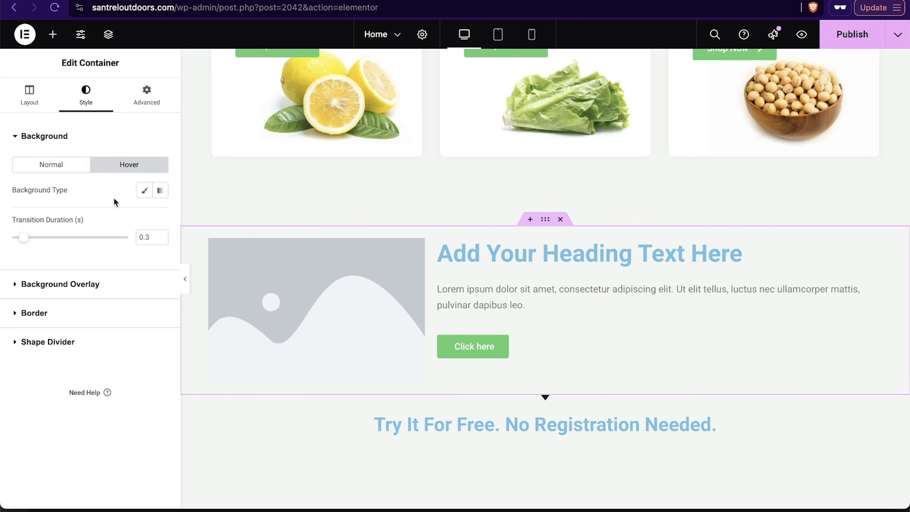
{"action": "left_click", "coordinate": [51, 169]}
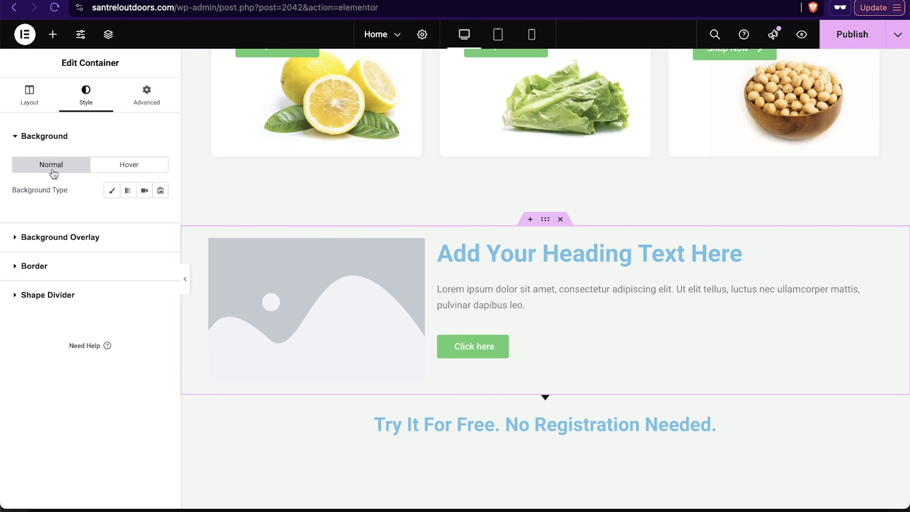
{"action": "left_click", "coordinate": [114, 193]}
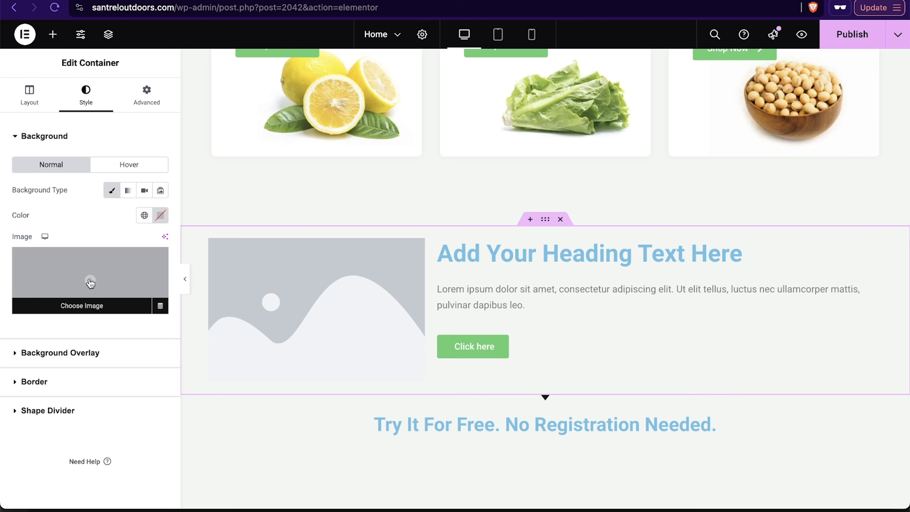
{"action": "left_click", "coordinate": [162, 215]}
{"action": "left_click_drag", "start_coordinate": [142, 307], "coordinate": [112, 347]}
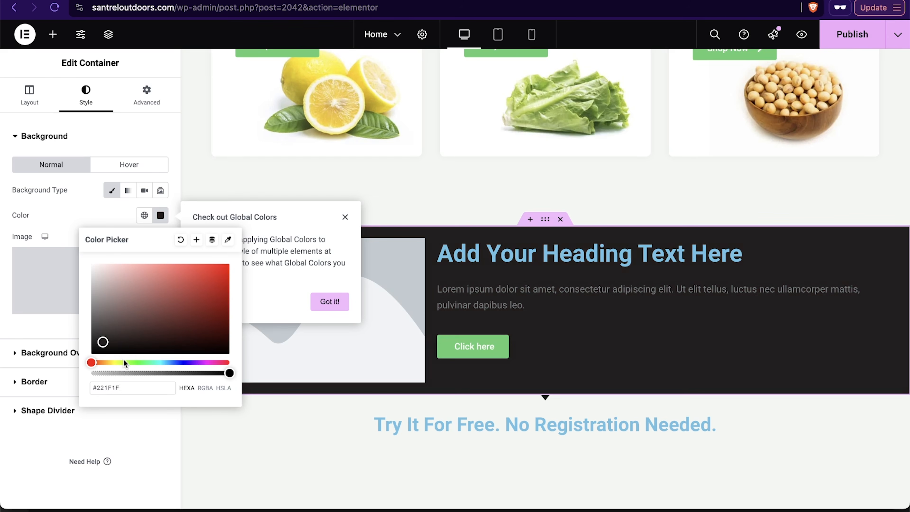
{"action": "left_click", "coordinate": [137, 361]}
{"action": "left_click_drag", "start_coordinate": [110, 338], "coordinate": [111, 333]}
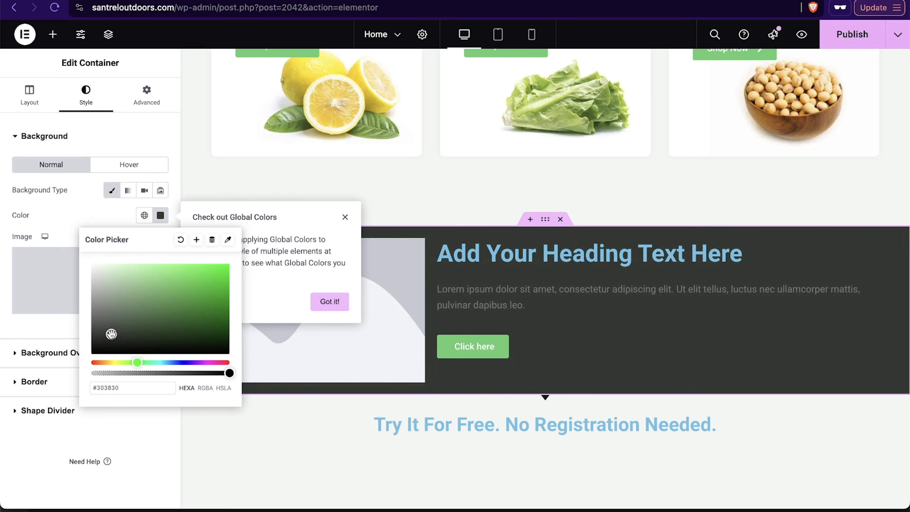
{"action": "left_click", "coordinate": [88, 215]}
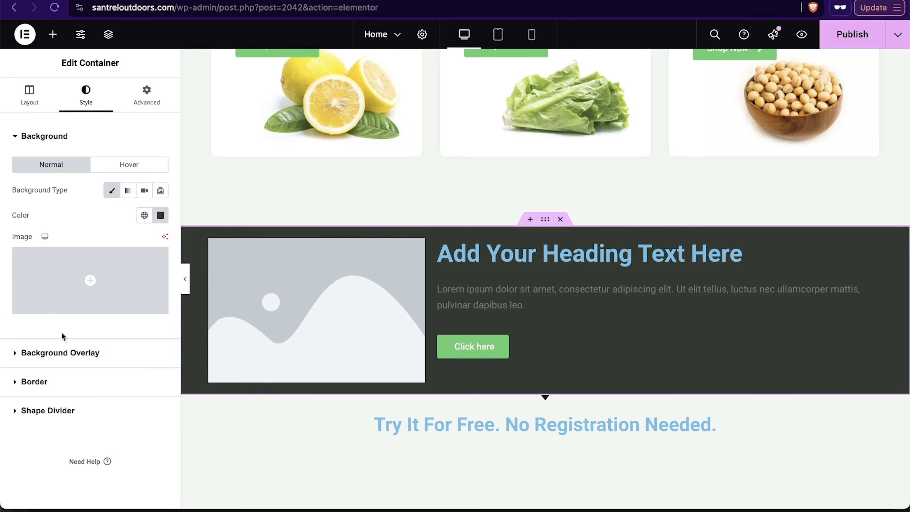
Step: Add the tent landscape image as the container's classic background overlay and set its opacity to 0.15
{"action": "left_click", "coordinate": [54, 352]}
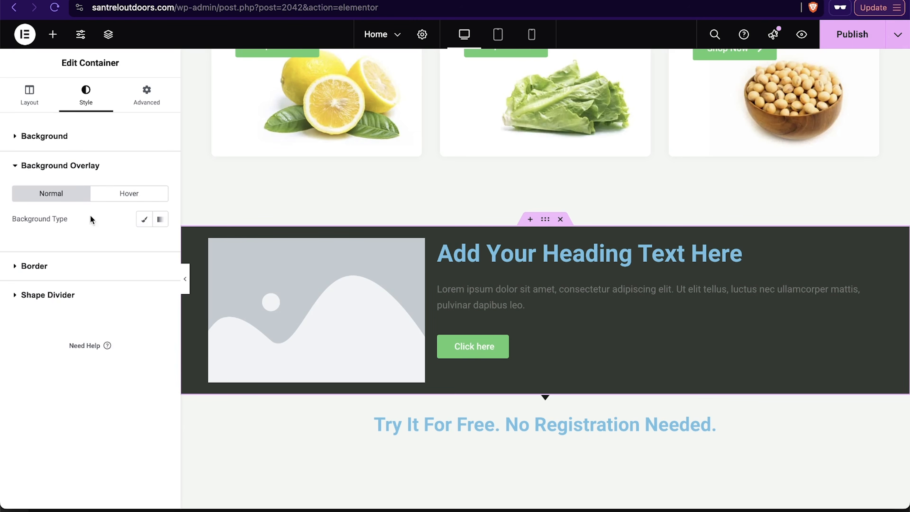
{"action": "left_click", "coordinate": [144, 220]}
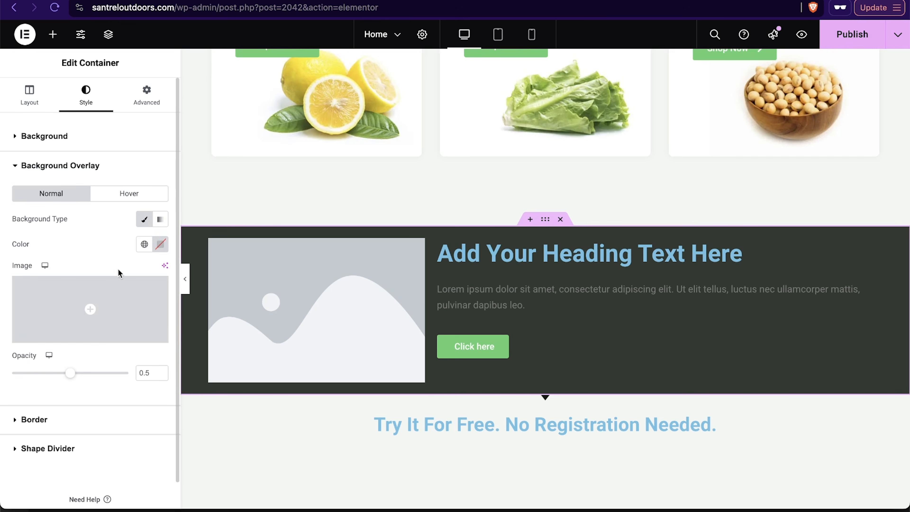
{"action": "left_click", "coordinate": [94, 311]}
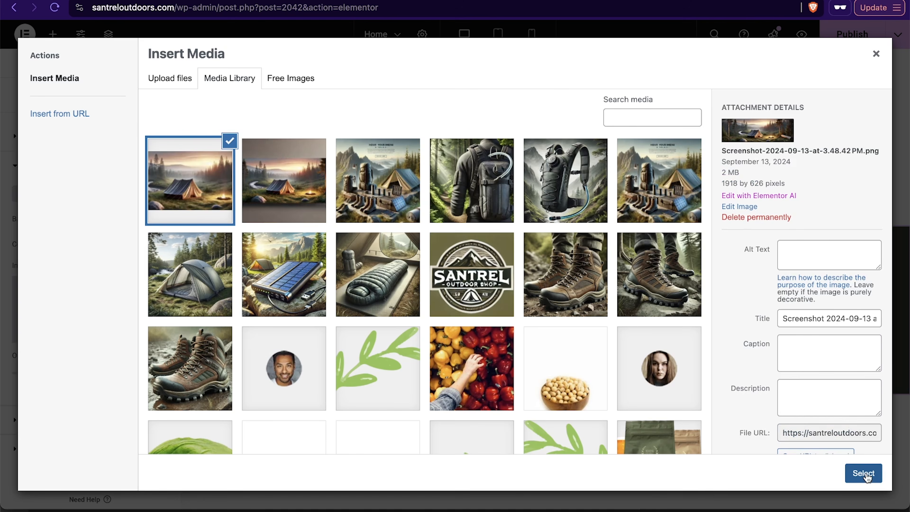
{"action": "left_click", "coordinate": [863, 473]}
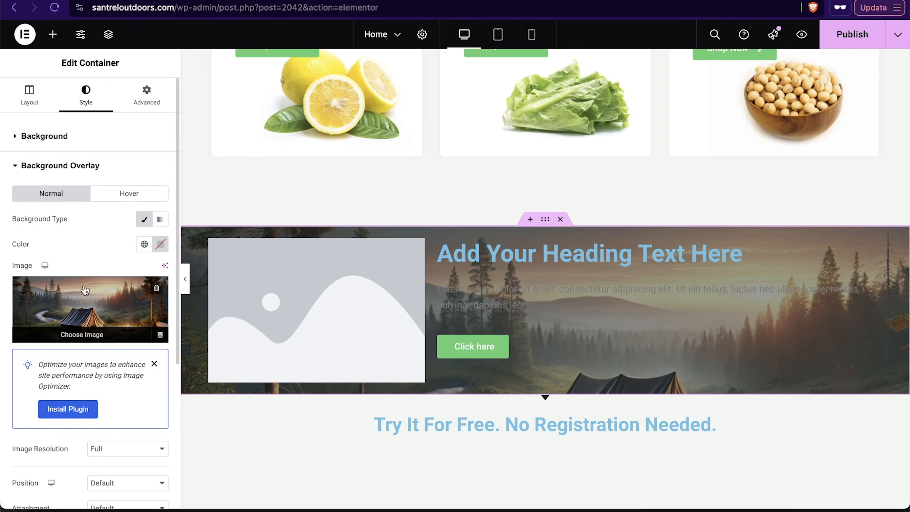
{"action": "scroll", "coordinate": [79, 274], "scroll_direction": "down", "scroll_amount": 2}
{"action": "scroll", "coordinate": [80, 274], "scroll_direction": "down", "scroll_amount": 5}
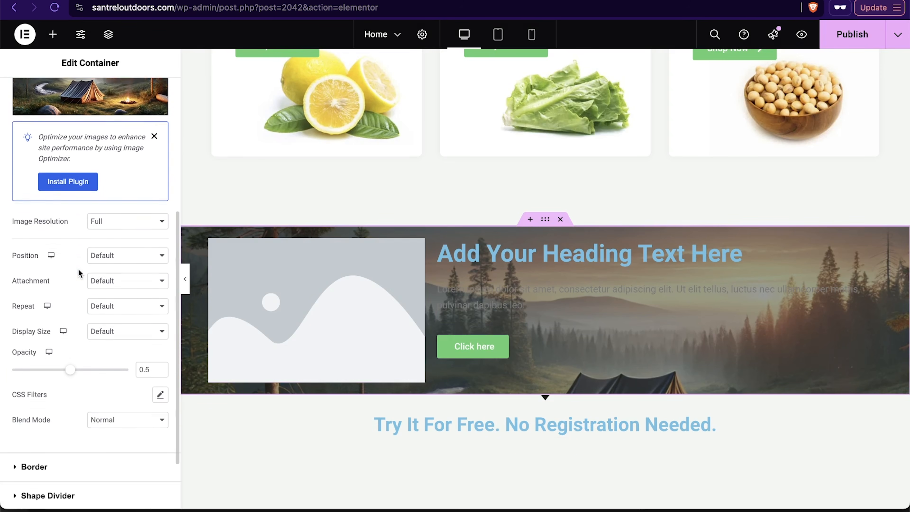
{"action": "left_click_drag", "start_coordinate": [71, 357], "coordinate": [30, 363]}
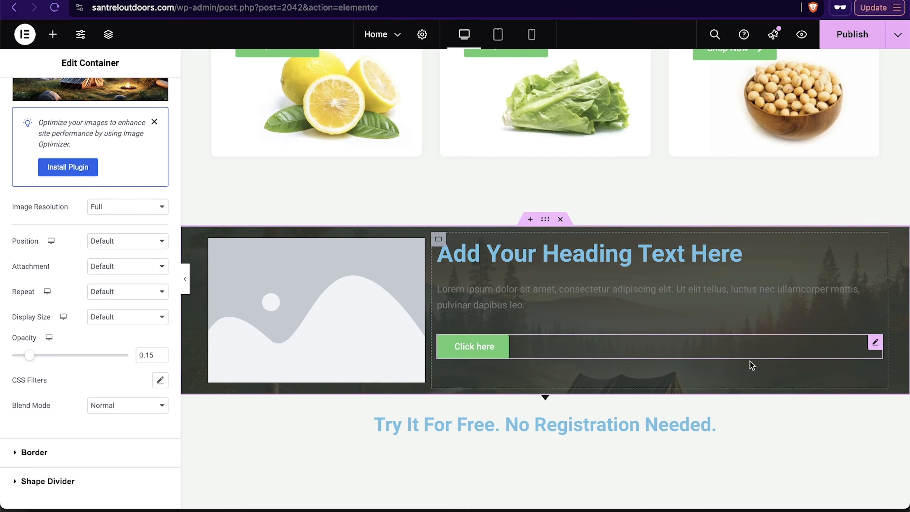
Step: Change the container's background color to a near-black #171817
{"action": "scroll", "coordinate": [74, 292], "scroll_direction": "up", "scroll_amount": 5}
{"action": "scroll", "coordinate": [74, 293], "scroll_direction": "up", "scroll_amount": 2}
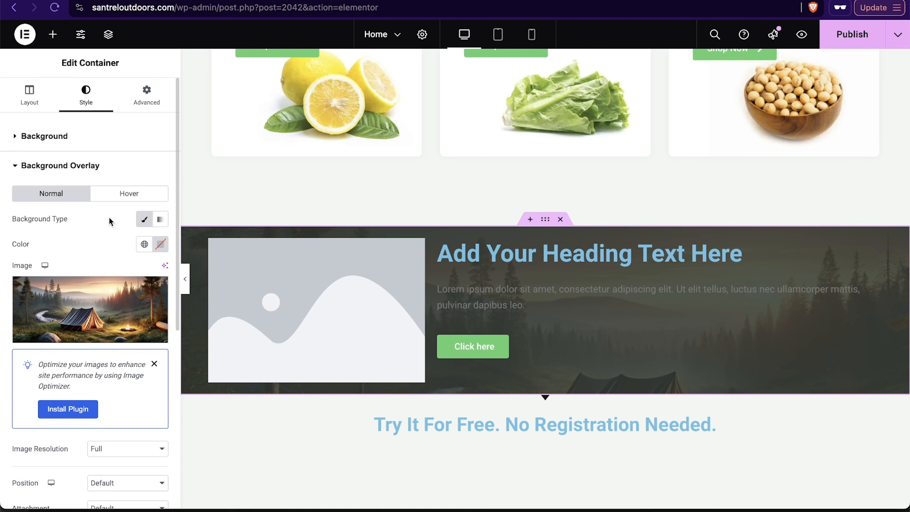
{"action": "left_click", "coordinate": [161, 219]}
{"action": "left_click", "coordinate": [145, 221]}
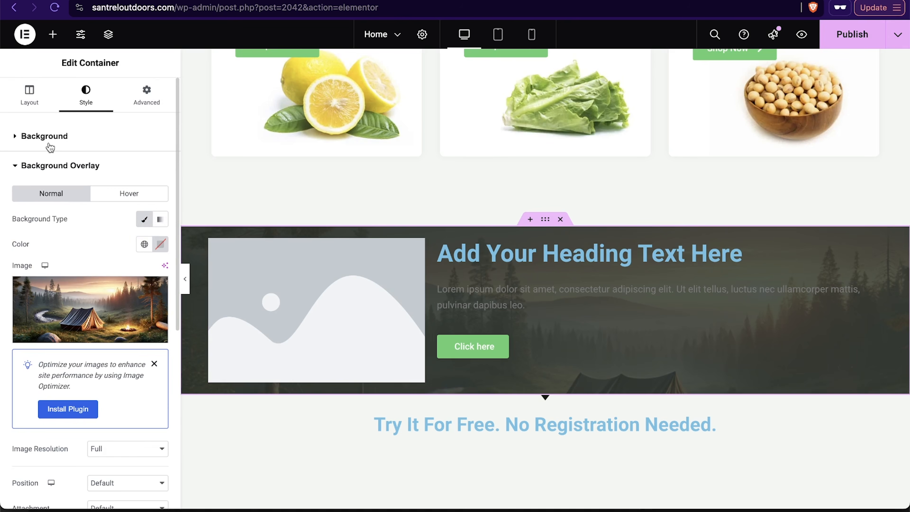
{"action": "left_click", "coordinate": [44, 137]}
{"action": "left_click", "coordinate": [161, 215]}
{"action": "left_click_drag", "start_coordinate": [113, 319], "coordinate": [95, 348]}
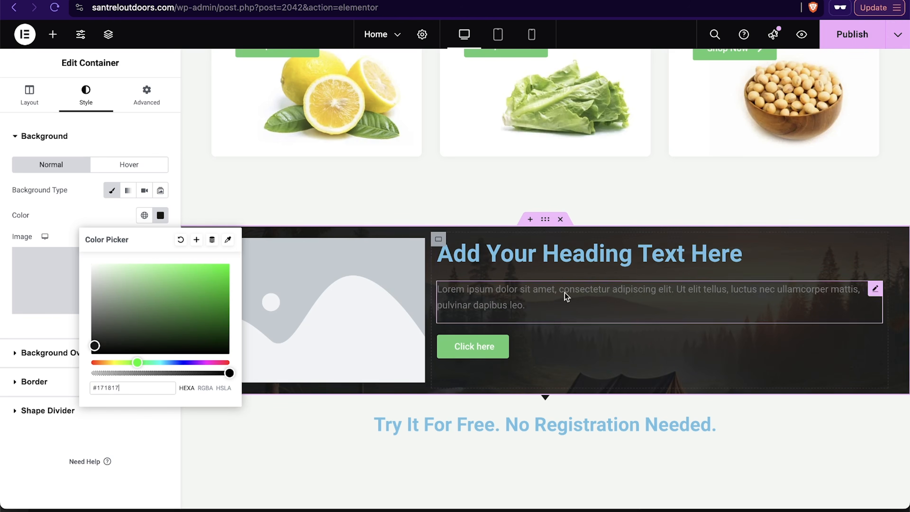
{"action": "left_click", "coordinate": [72, 129]}
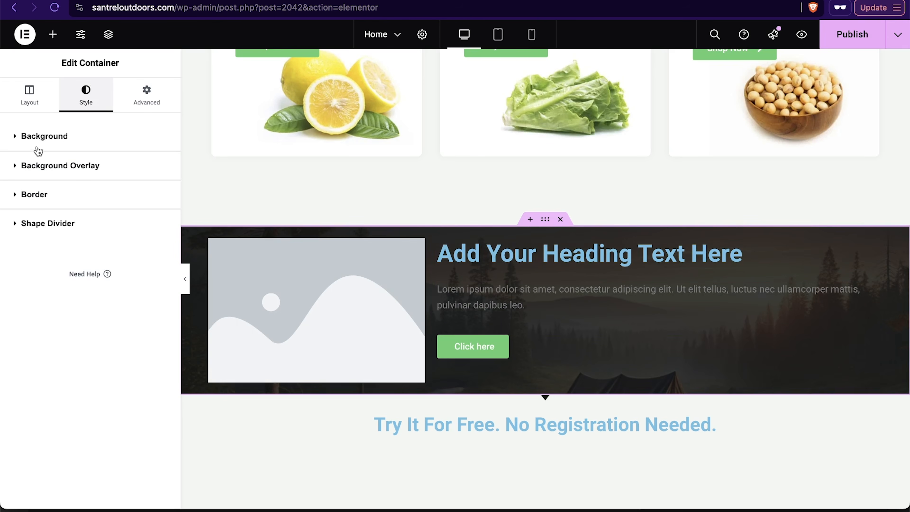
Step: Try a 10 px margin on all sides of the container and clear it again
{"action": "left_click", "coordinate": [27, 197]}
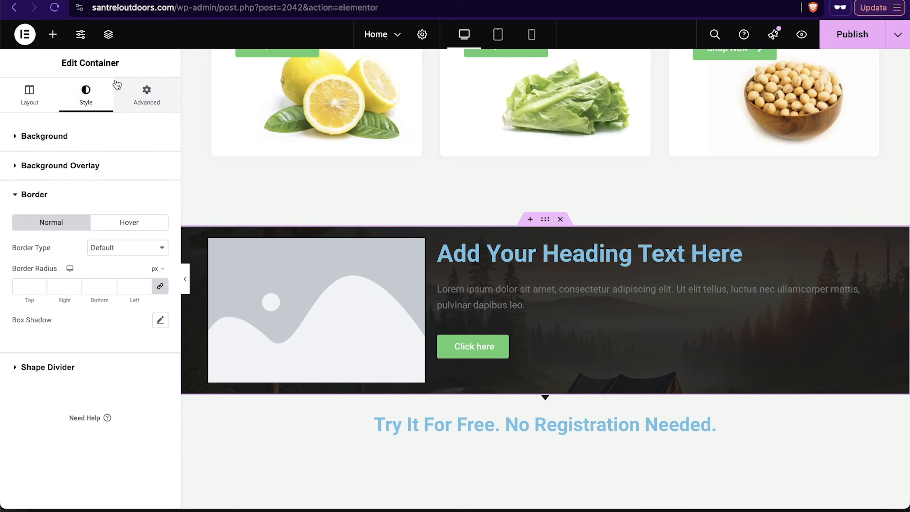
{"action": "left_click", "coordinate": [155, 103]}
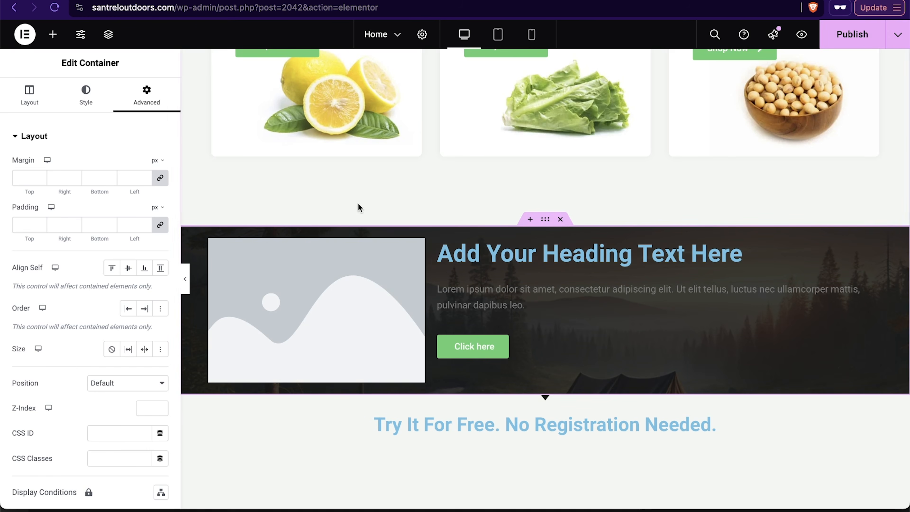
{"action": "left_click", "coordinate": [27, 178]}
{"action": "type", "text": "10"}
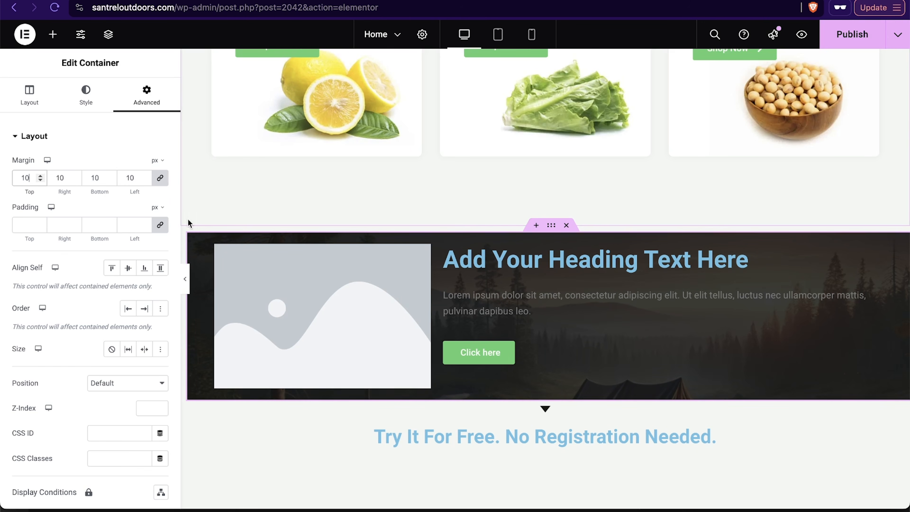
{"action": "key", "text": "BackSpace"}
{"action": "key", "text": "BackSpace"}
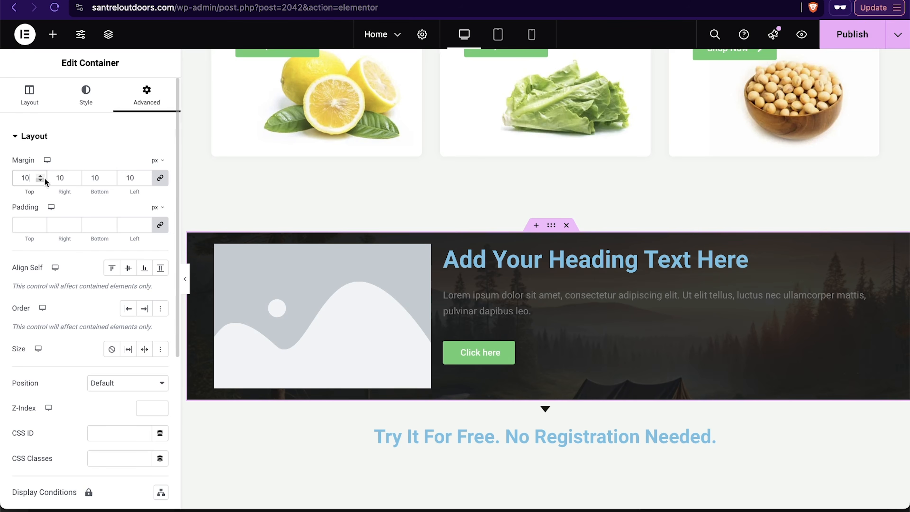
Step: Set the container padding to 100 px top and bottom and 0 px left and right
{"action": "left_click", "coordinate": [21, 222]}
{"action": "type", "text": "10"}
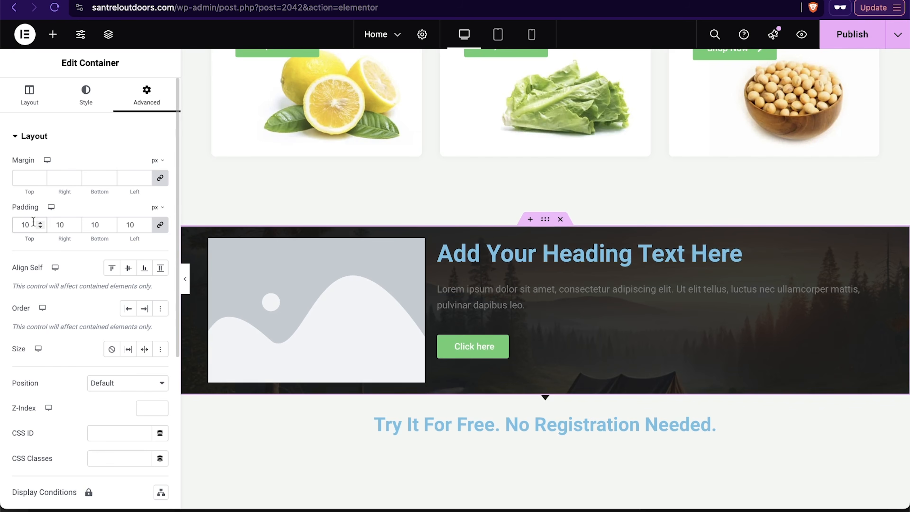
{"action": "type", "text": "30"}
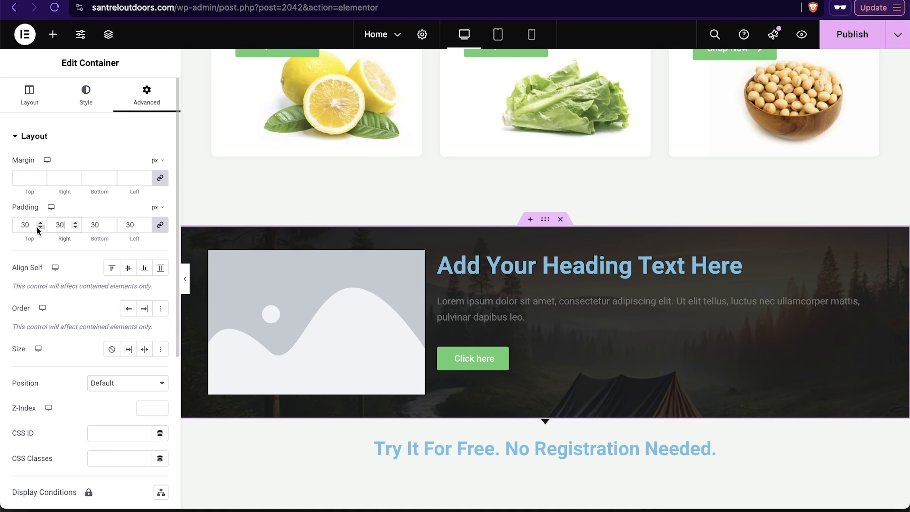
{"action": "left_click", "coordinate": [161, 227]}
{"action": "double_click", "coordinate": [68, 226]}
{"action": "type", "text": "0"}
{"action": "double_click", "coordinate": [132, 225]}
{"action": "type", "text": "0"}
{"action": "left_click_drag", "start_coordinate": [30, 224], "coordinate": [2, 228]}
{"action": "type", "text": "100"}
{"action": "double_click", "coordinate": [95, 225]}
{"action": "type", "text": "100"}
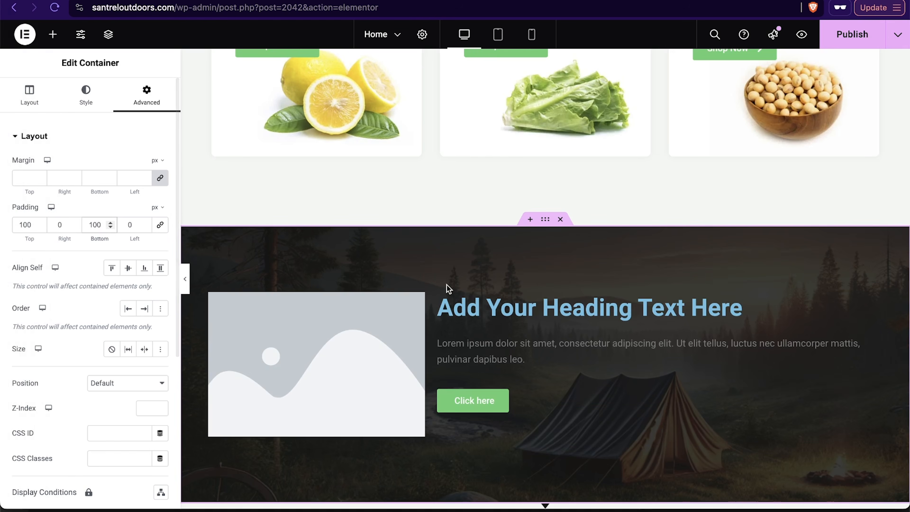
Step: Review the container's responsive visibility options and check the section in the mobile portrait preview
{"action": "scroll", "coordinate": [447, 285], "scroll_direction": "down", "scroll_amount": 3}
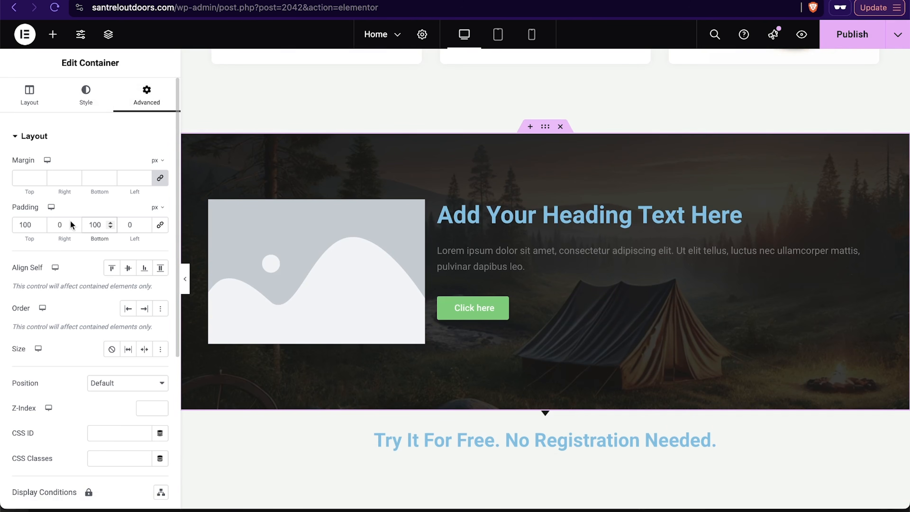
{"action": "scroll", "coordinate": [68, 227], "scroll_direction": "down", "scroll_amount": 5}
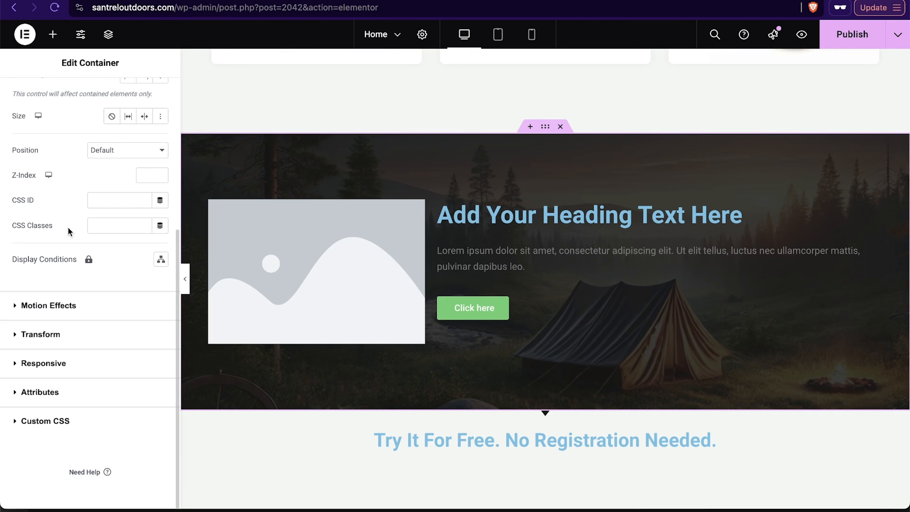
{"action": "left_click", "coordinate": [59, 364]}
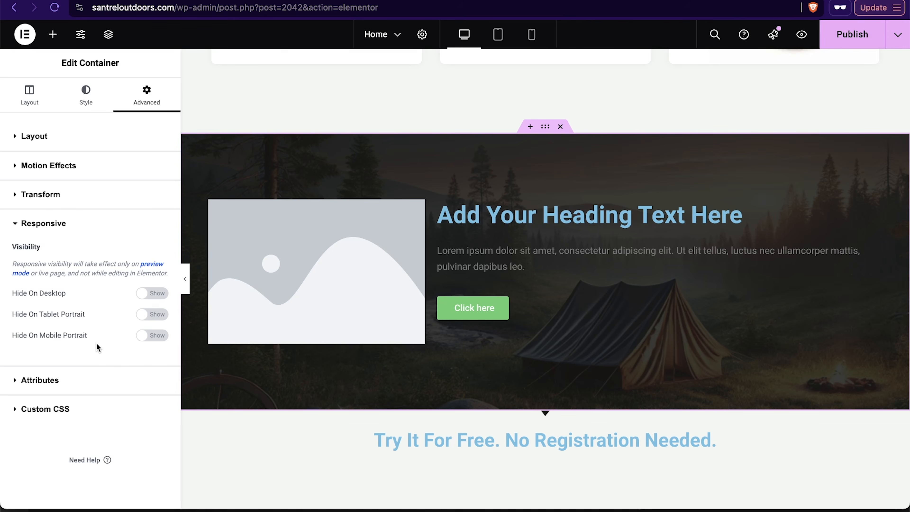
{"action": "scroll", "coordinate": [311, 350], "scroll_direction": "up", "scroll_amount": 15}
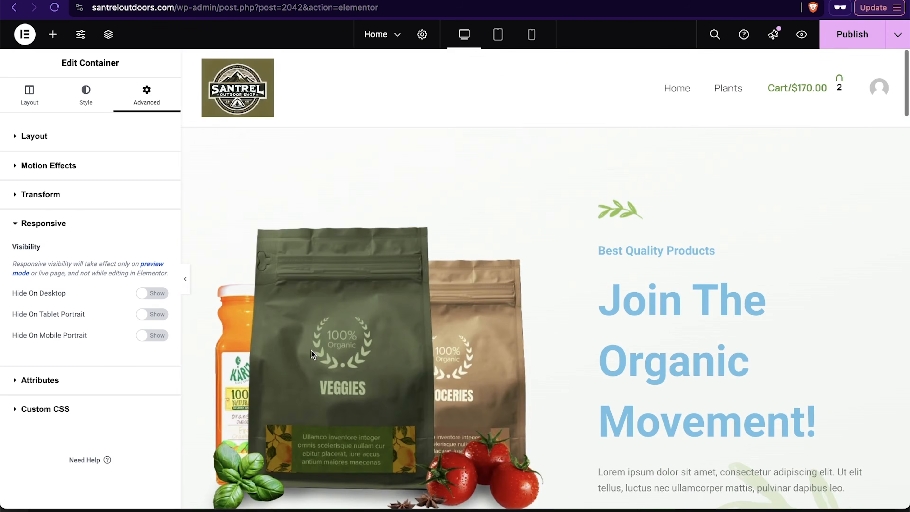
{"action": "scroll", "coordinate": [311, 350], "scroll_direction": "down", "scroll_amount": 10}
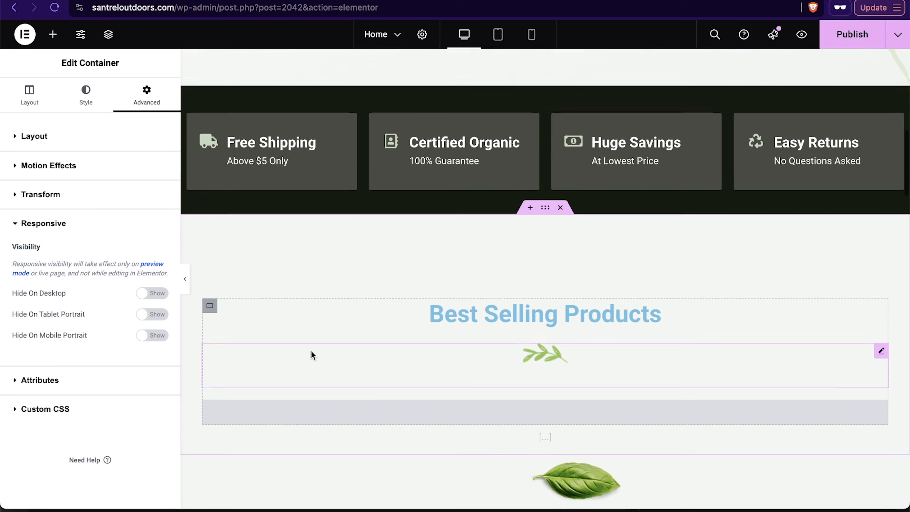
{"action": "scroll", "coordinate": [312, 353], "scroll_direction": "down", "scroll_amount": 10}
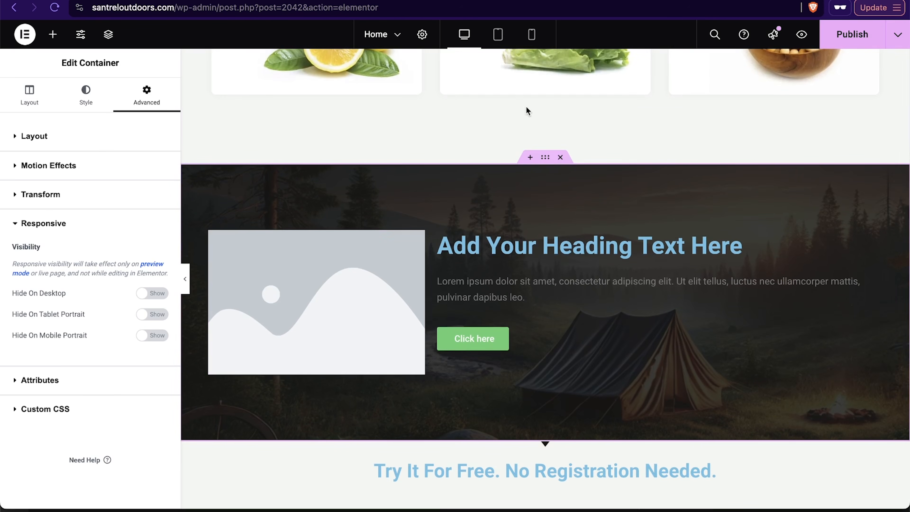
{"action": "left_click", "coordinate": [533, 36]}
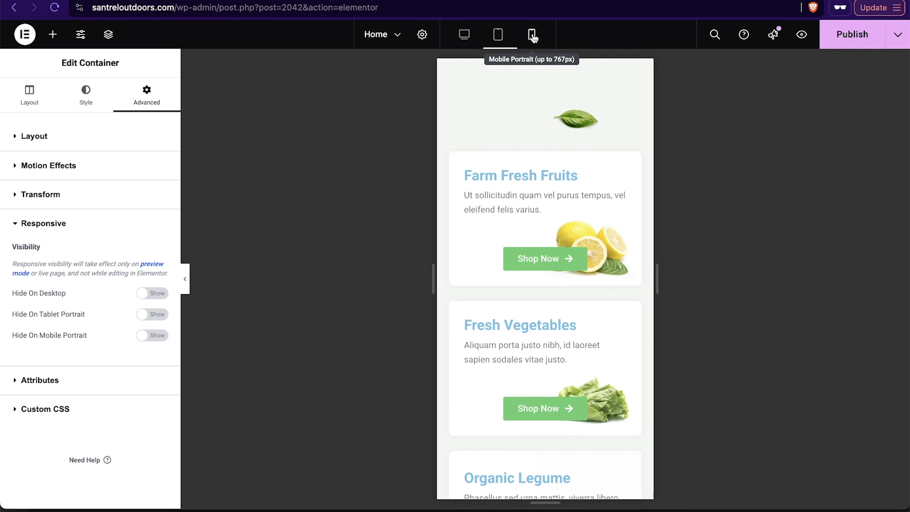
{"action": "scroll", "coordinate": [567, 237], "scroll_direction": "down", "scroll_amount": 6}
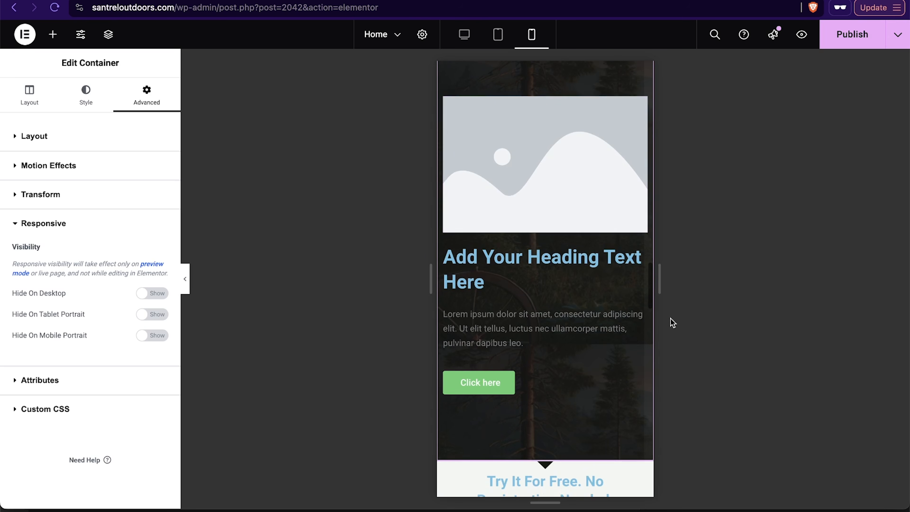
{"action": "scroll", "coordinate": [556, 382], "scroll_direction": "up", "scroll_amount": 10}
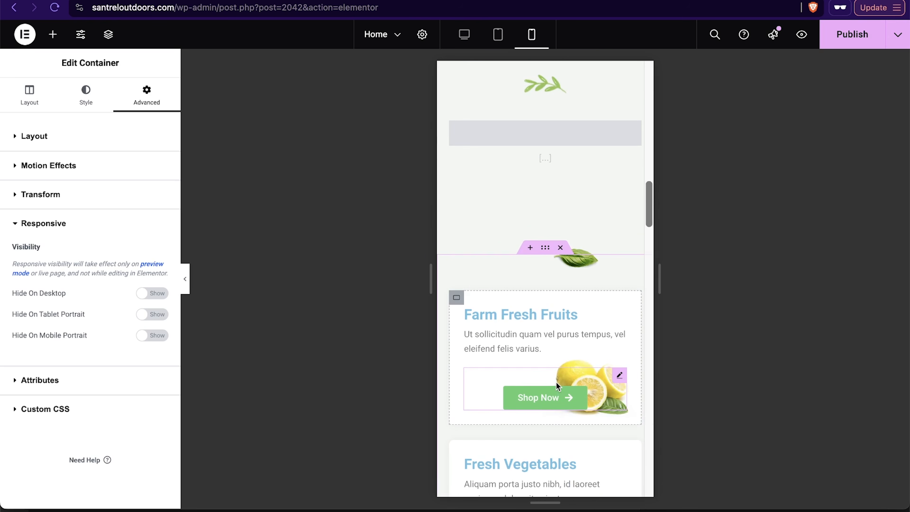
Step: Hide the dark tent-background container on mobile portrait devices
{"action": "scroll", "coordinate": [556, 381], "scroll_direction": "up", "scroll_amount": 8}
{"action": "scroll", "coordinate": [557, 385], "scroll_direction": "up", "scroll_amount": 4}
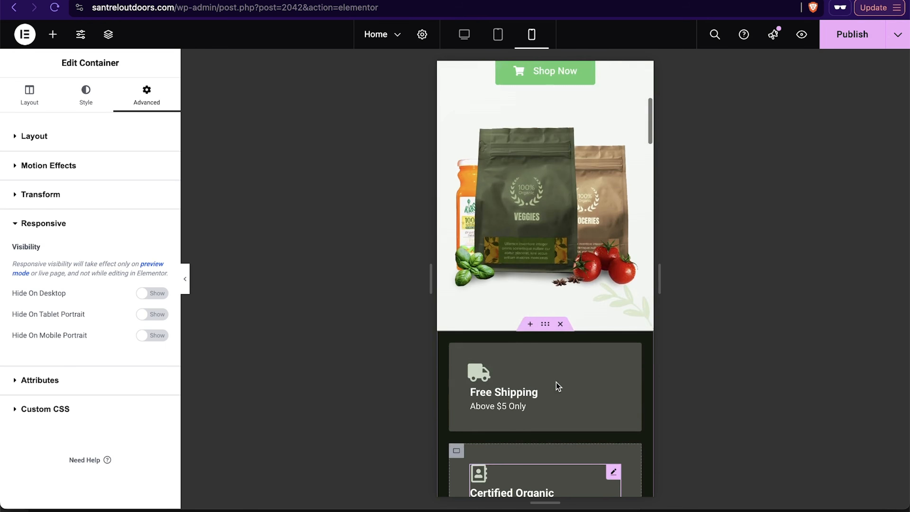
{"action": "scroll", "coordinate": [557, 385], "scroll_direction": "down", "scroll_amount": 15}
{"action": "scroll", "coordinate": [556, 381], "scroll_direction": "up", "scroll_amount": 8}
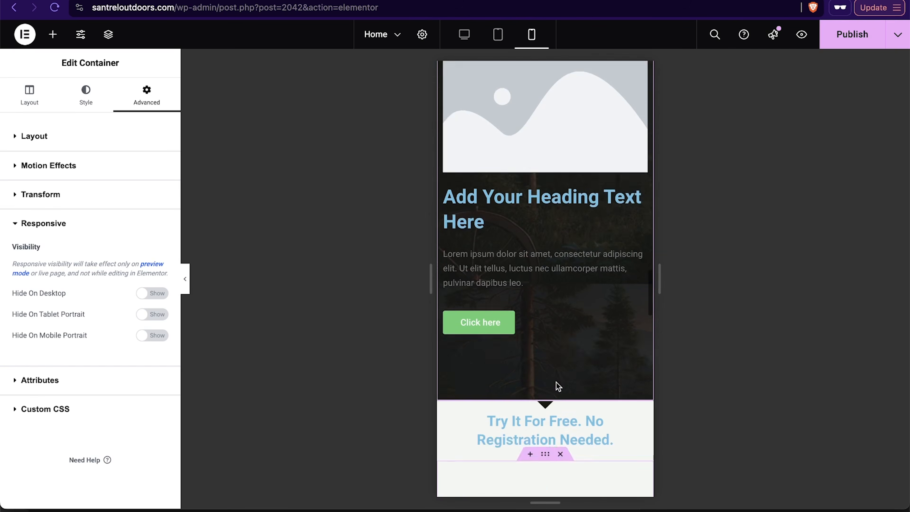
{"action": "scroll", "coordinate": [570, 361], "scroll_direction": "up", "scroll_amount": 2}
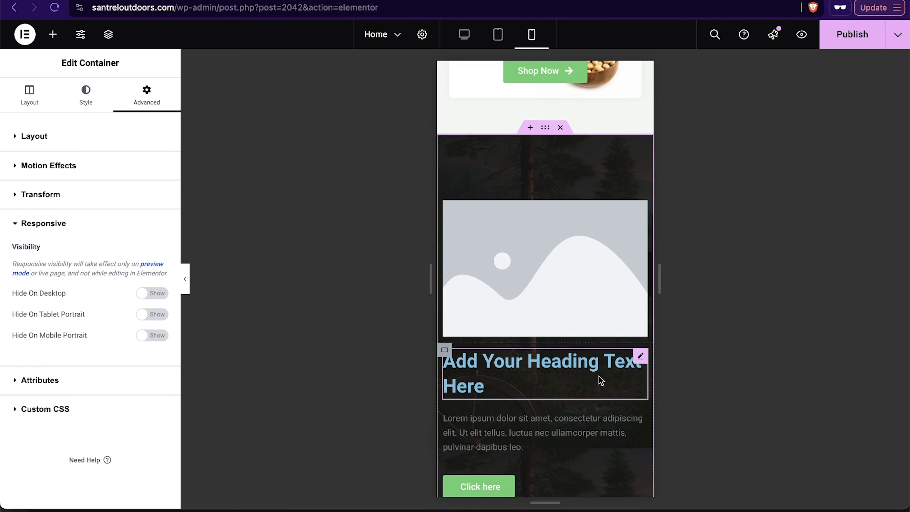
{"action": "scroll", "coordinate": [521, 322], "scroll_direction": "down", "scroll_amount": 4}
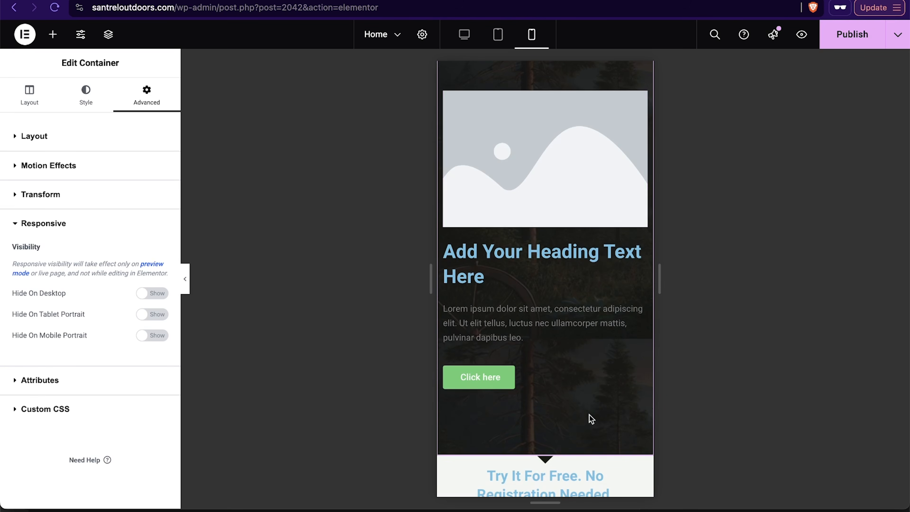
{"action": "left_click", "coordinate": [162, 337]}
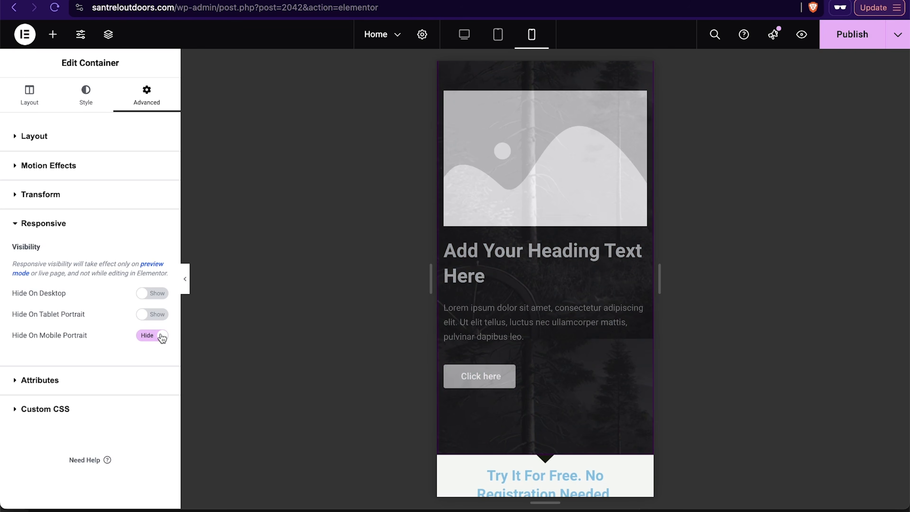
Step: Replace the hero section's product image with the outdoor gear Wallpaper image from the media library
{"action": "scroll", "coordinate": [651, 309], "scroll_direction": "up", "scroll_amount": 3}
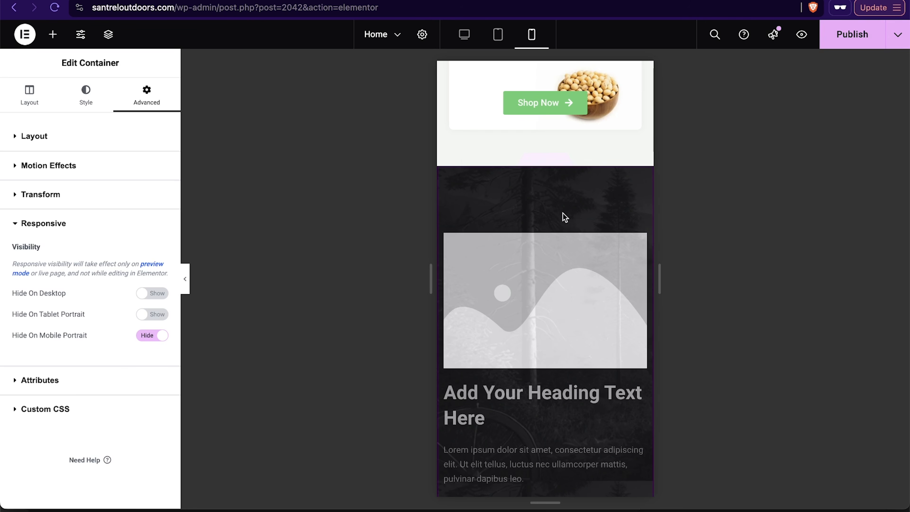
{"action": "scroll", "coordinate": [516, 147], "scroll_direction": "down", "scroll_amount": 10}
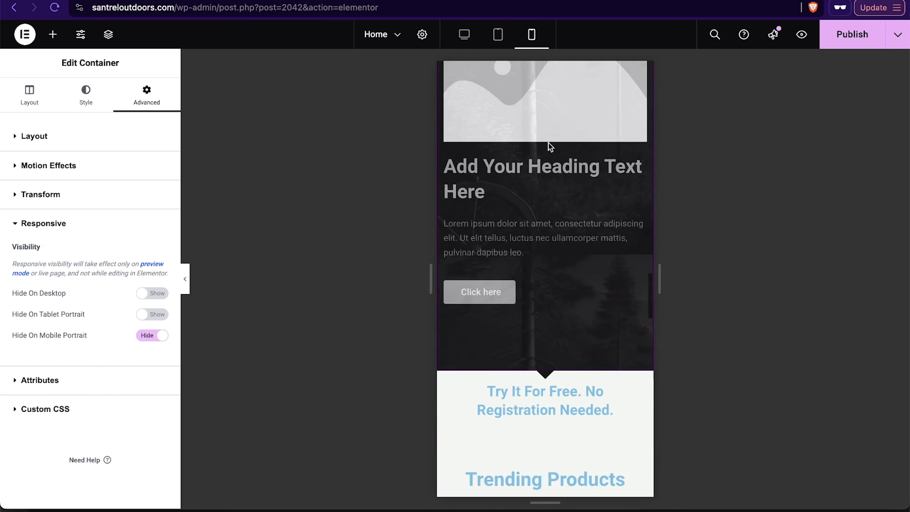
{"action": "scroll", "coordinate": [545, 285], "scroll_direction": "up", "scroll_amount": 7}
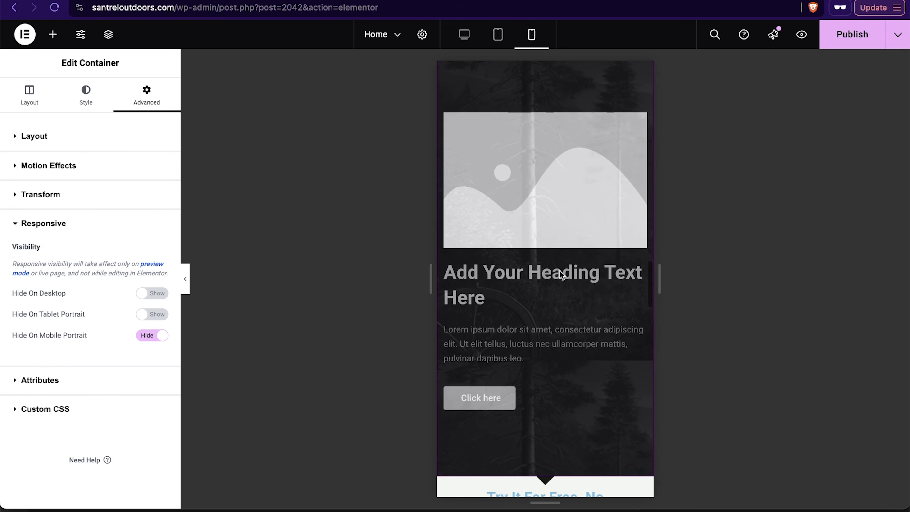
{"action": "left_click", "coordinate": [464, 34]}
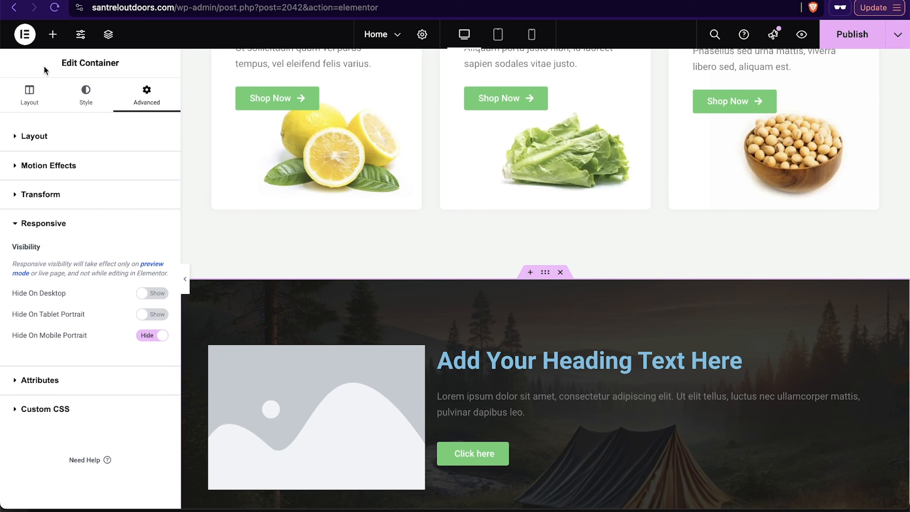
{"action": "scroll", "coordinate": [310, 207], "scroll_direction": "up", "scroll_amount": 15}
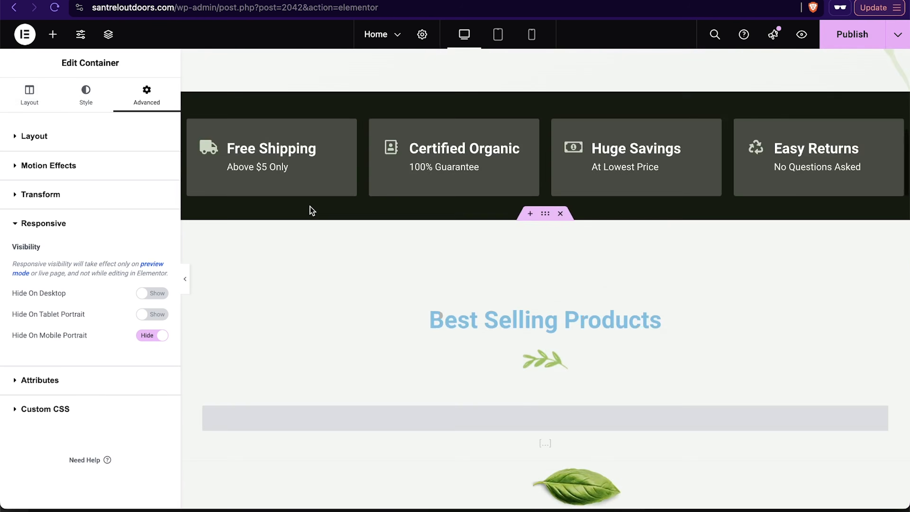
{"action": "scroll", "coordinate": [309, 210], "scroll_direction": "up", "scroll_amount": 6}
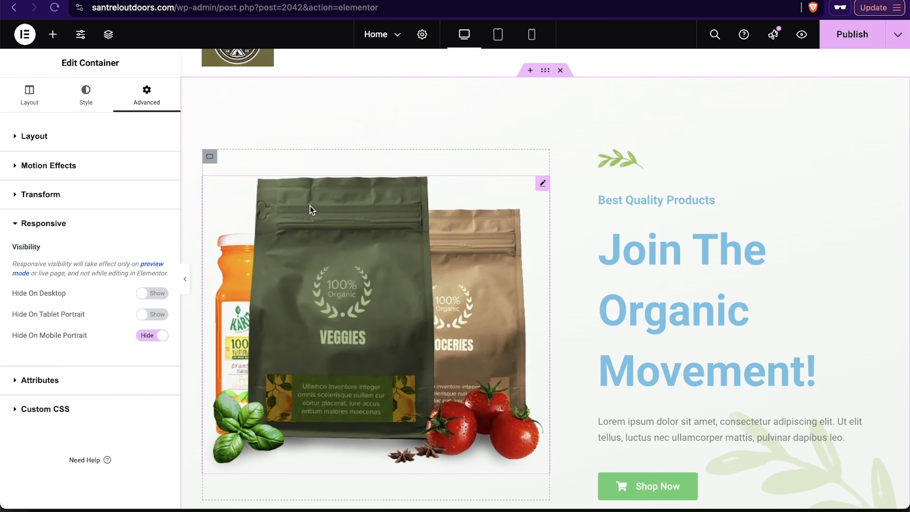
{"action": "left_click", "coordinate": [428, 266]}
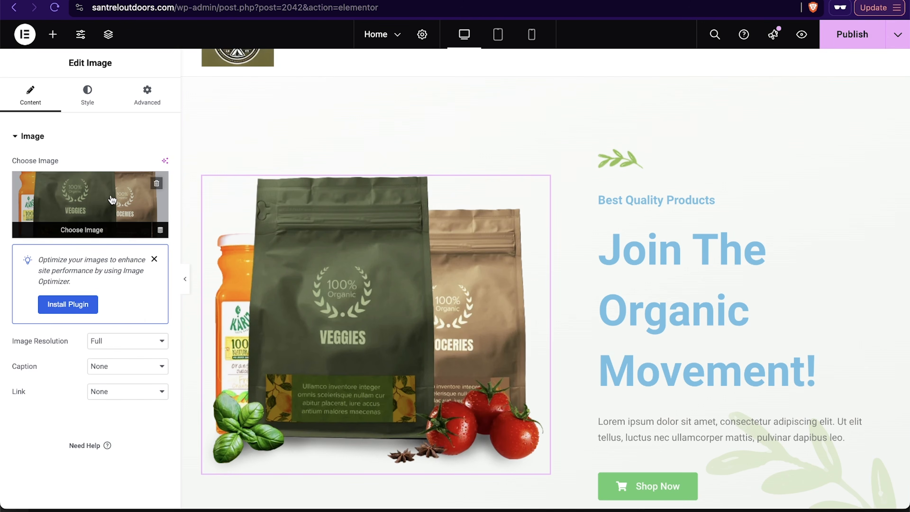
{"action": "left_click", "coordinate": [157, 183]}
{"action": "left_click", "coordinate": [89, 231]}
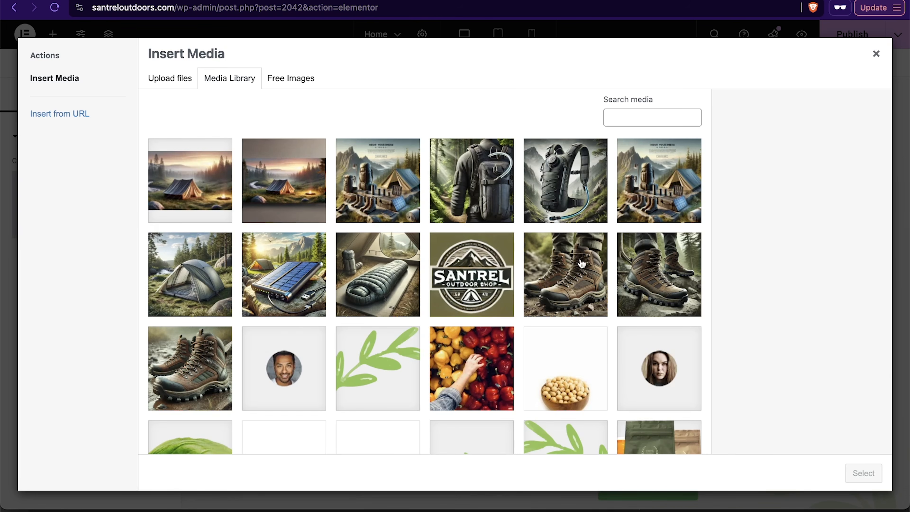
{"action": "left_click", "coordinate": [663, 208]}
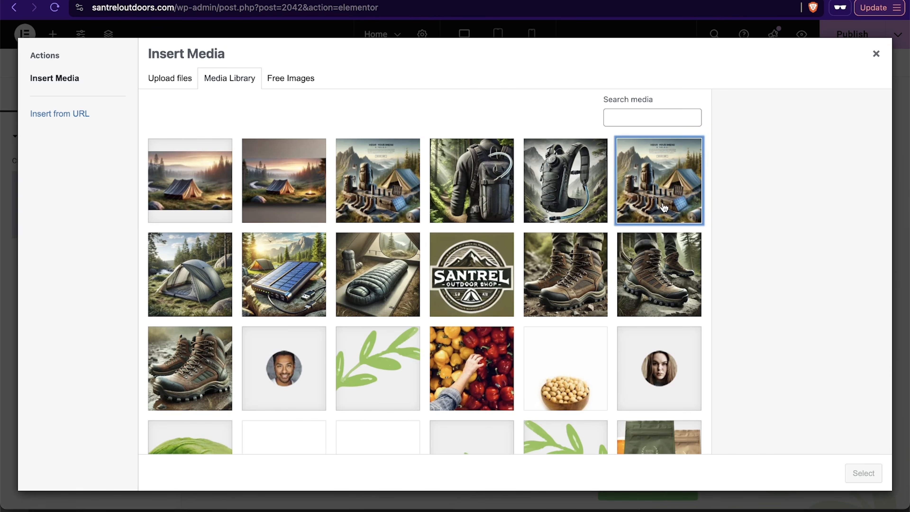
{"action": "left_click", "coordinate": [868, 474]}
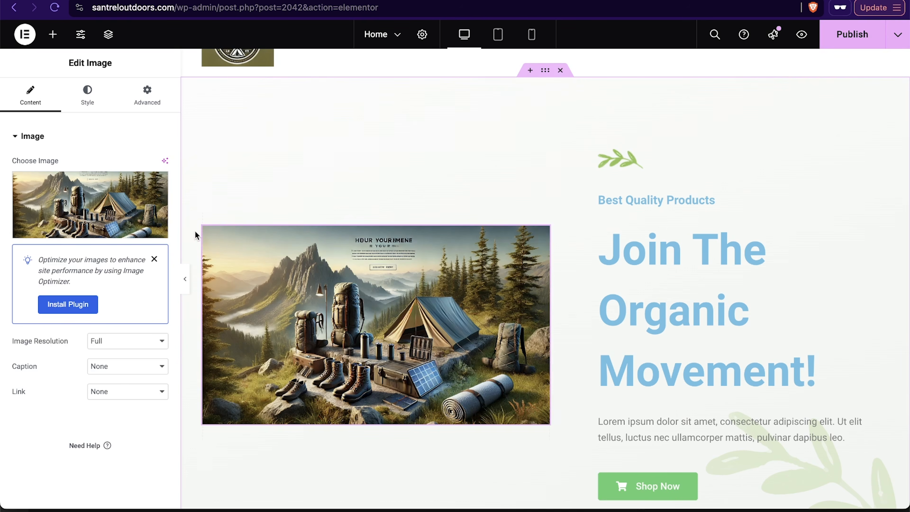
Step: Crop the Wallpaper image to about 1186 × 768 pixels around the tent and gear, save the edits and reinsert it
{"action": "mouse_move", "coordinate": [142, 207]}
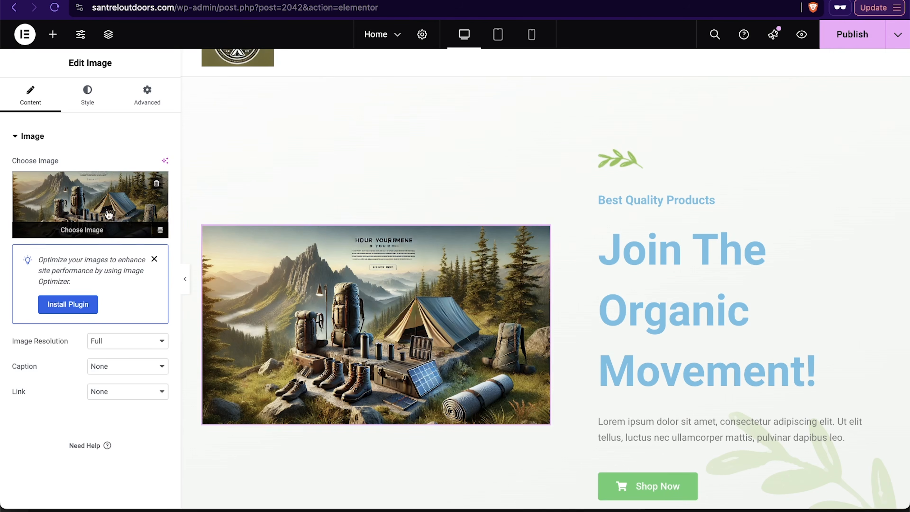
{"action": "left_click", "coordinate": [103, 201]}
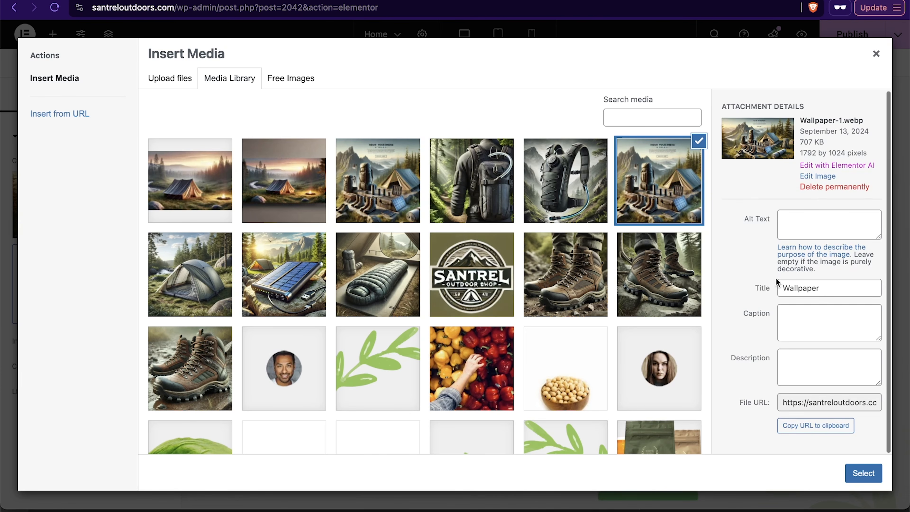
{"action": "left_click", "coordinate": [818, 177]}
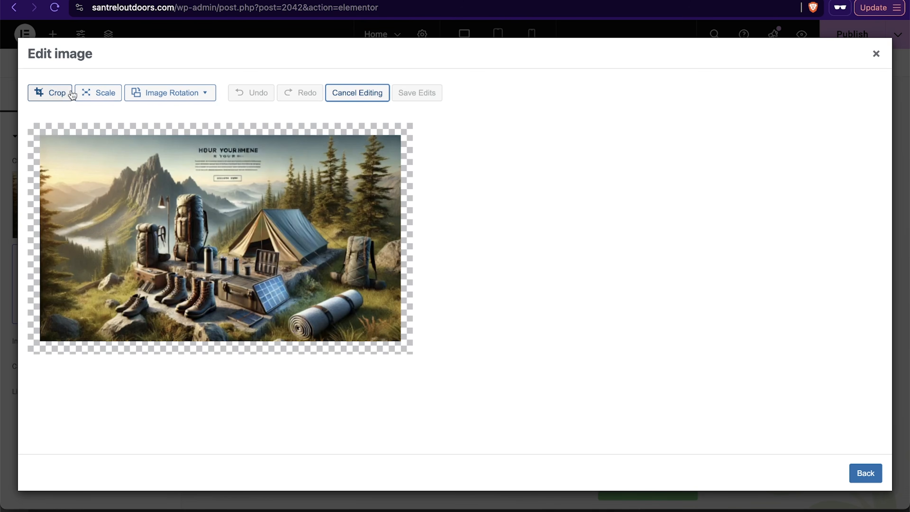
{"action": "left_click", "coordinate": [55, 93]}
{"action": "left_click_drag", "start_coordinate": [43, 236], "coordinate": [121, 238]}
{"action": "left_click_drag", "start_coordinate": [253, 168], "coordinate": [254, 189]}
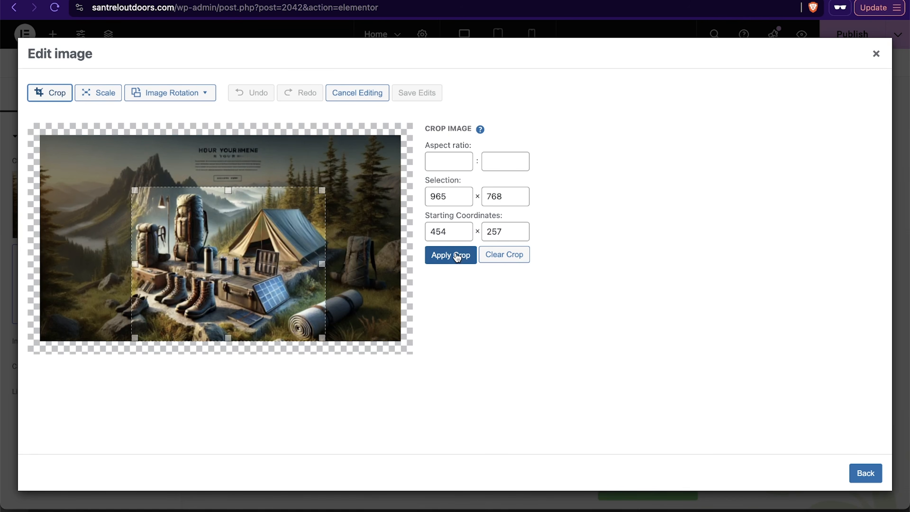
{"action": "left_click", "coordinate": [455, 255]}
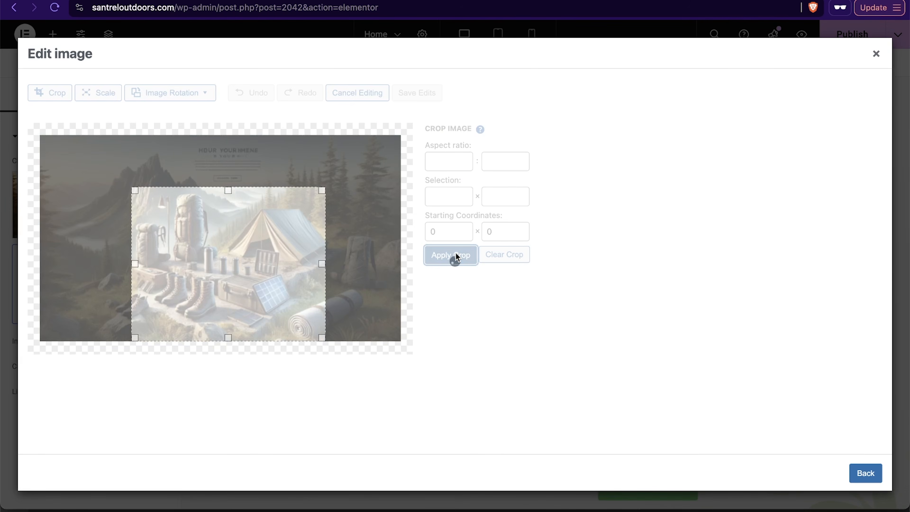
{"action": "left_click", "coordinate": [408, 96]}
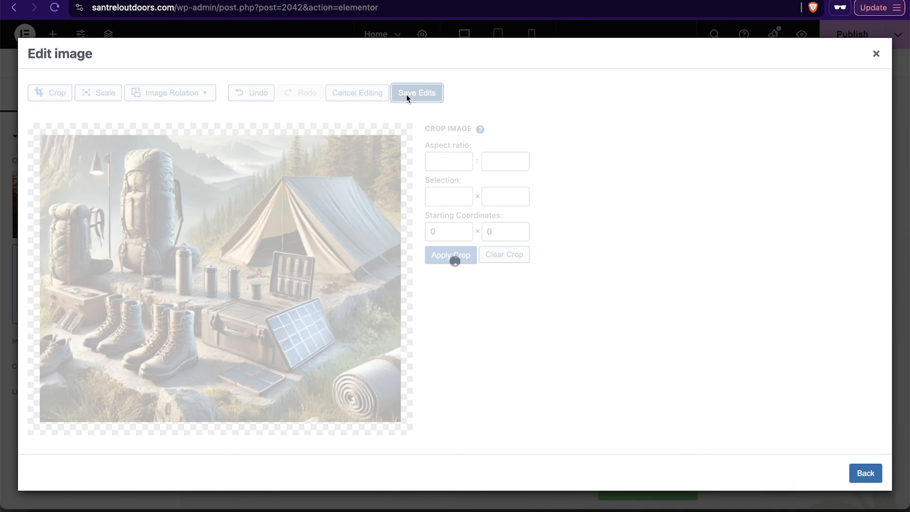
{"action": "left_click", "coordinate": [867, 473]}
{"action": "left_click", "coordinate": [861, 473]}
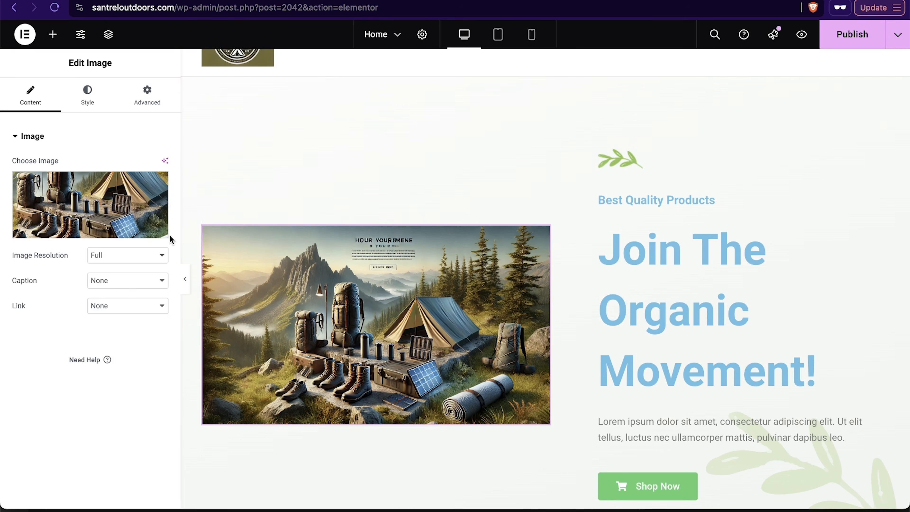
Step: Set the hero image's resolution to Large - 1024 x 1024
{"action": "left_click", "coordinate": [154, 260]}
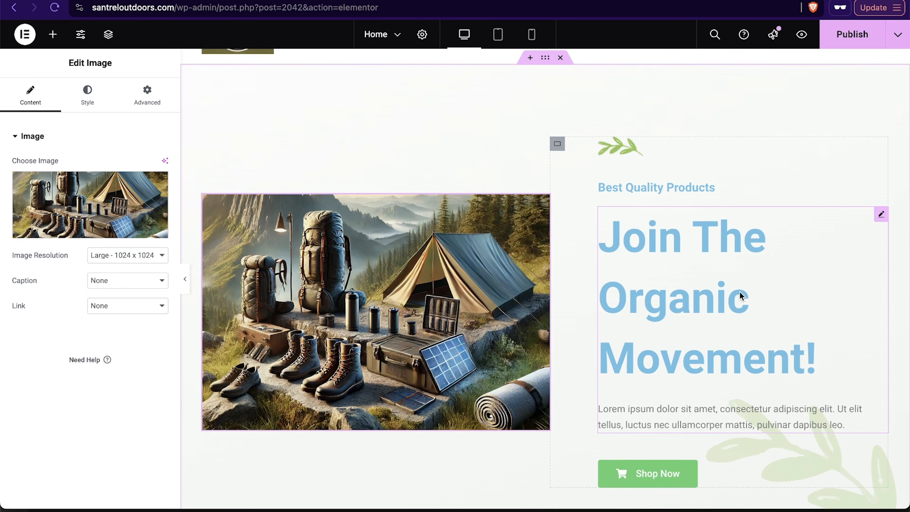
{"action": "scroll", "coordinate": [740, 292], "scroll_direction": "down", "scroll_amount": 1}
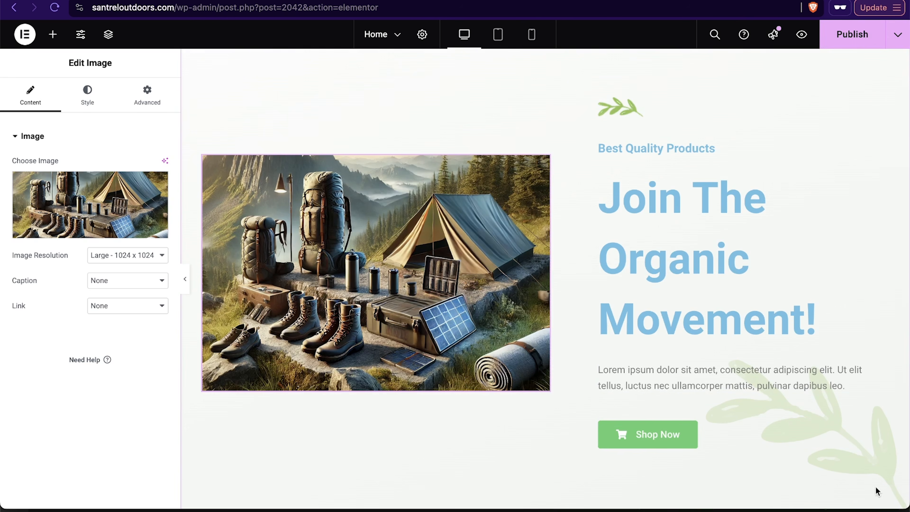
{"action": "scroll", "coordinate": [852, 476], "scroll_direction": "up", "scroll_amount": 1}
{"action": "scroll", "coordinate": [844, 480], "scroll_direction": "down", "scroll_amount": 2}
{"action": "scroll", "coordinate": [845, 479], "scroll_direction": "up", "scroll_amount": 3}
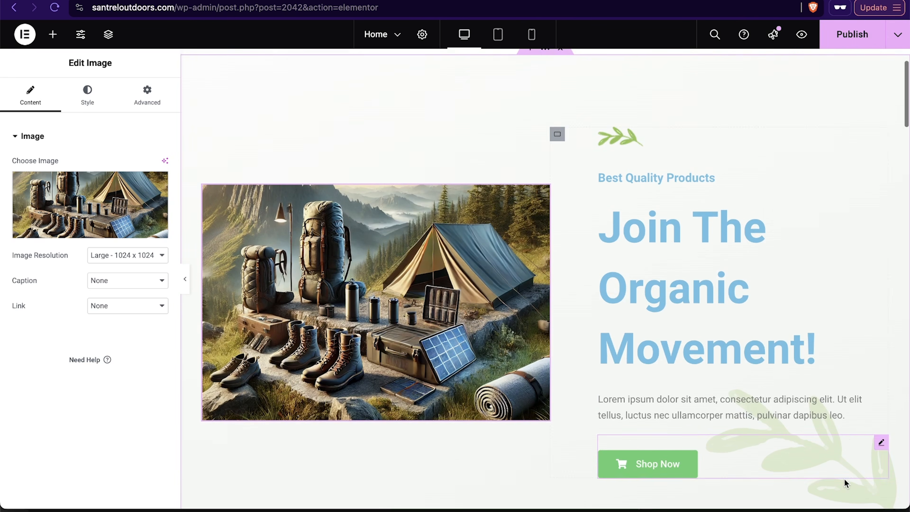
Step: Remove the leaf image from the hero container's background overlay
{"action": "left_click", "coordinate": [545, 93]}
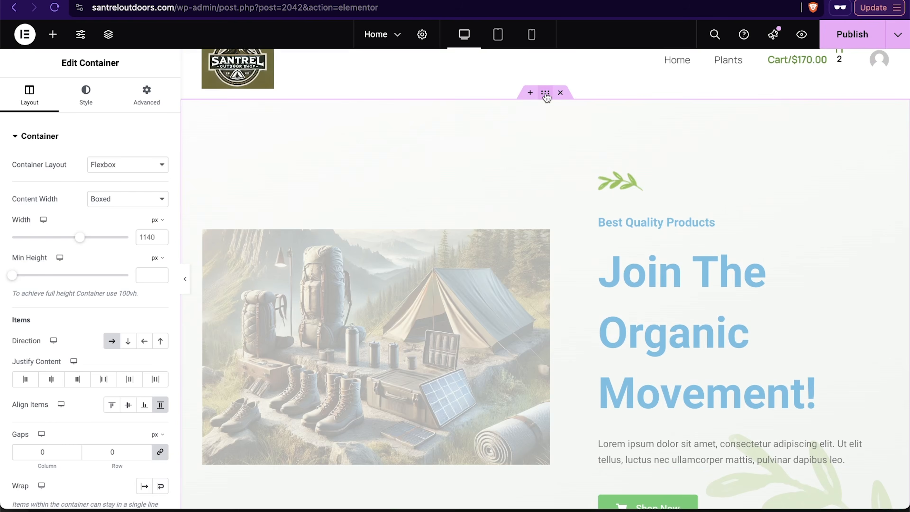
{"action": "left_click", "coordinate": [95, 104]}
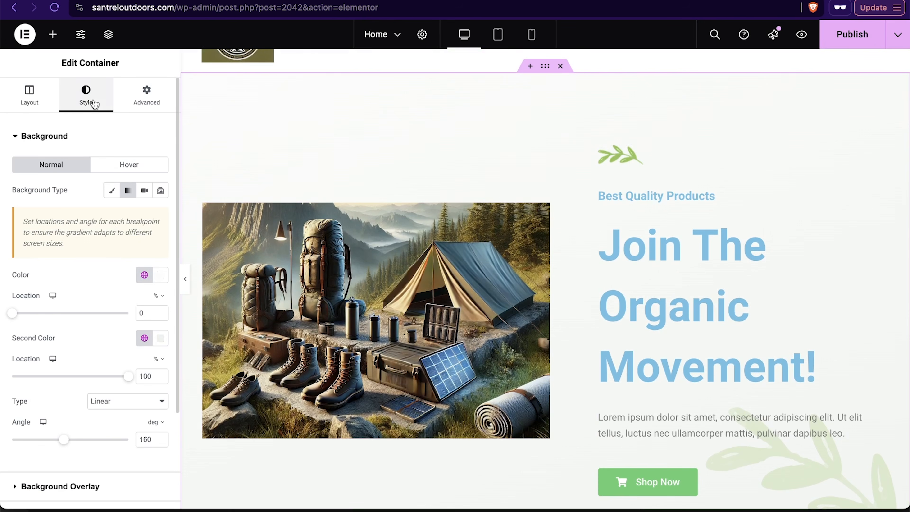
{"action": "scroll", "coordinate": [116, 250], "scroll_direction": "down", "scroll_amount": 3}
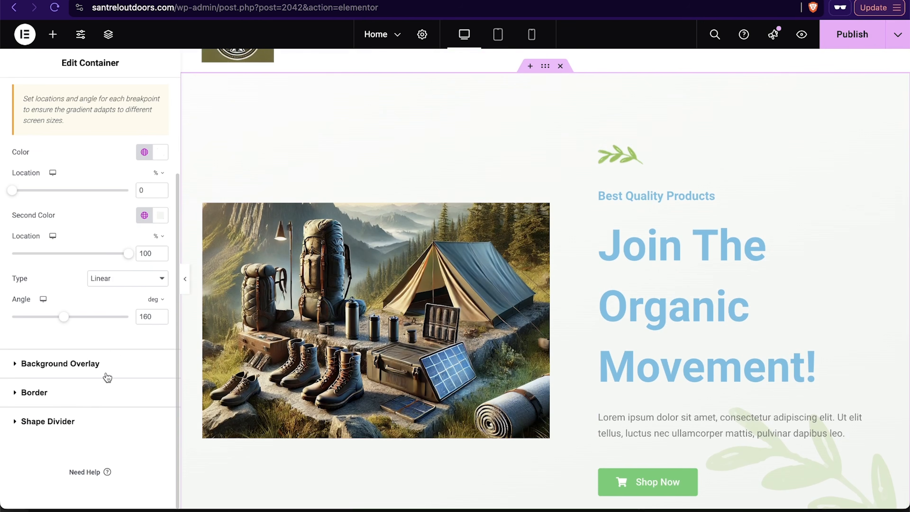
{"action": "left_click", "coordinate": [126, 364]}
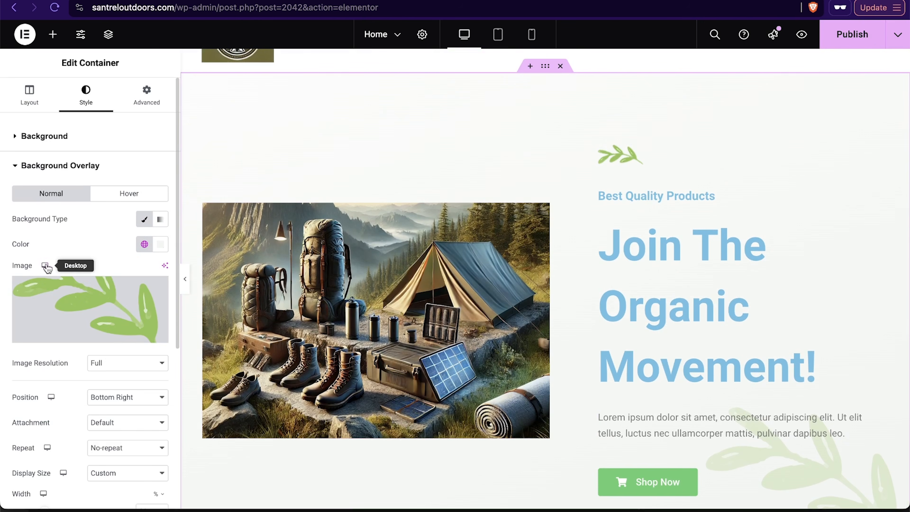
{"action": "left_click", "coordinate": [163, 335]}
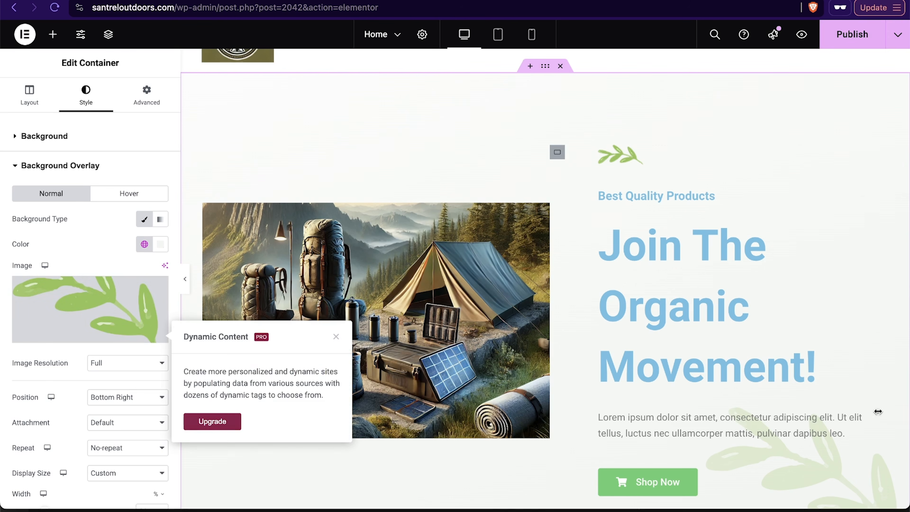
{"action": "mouse_move", "coordinate": [146, 317]}
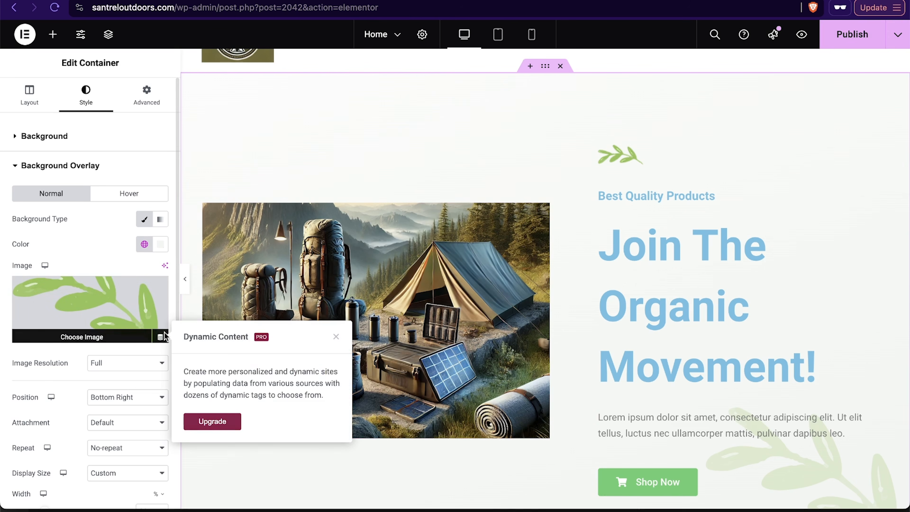
{"action": "left_click", "coordinate": [161, 289]}
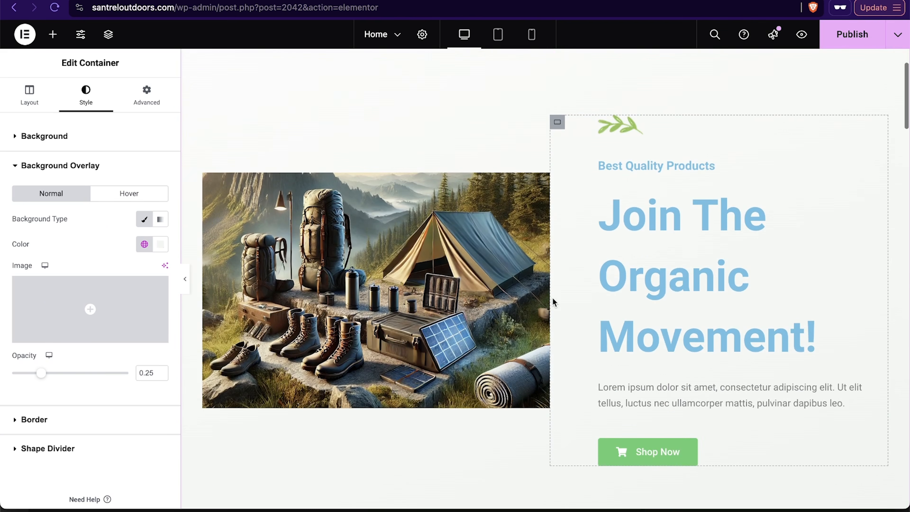
Step: Delete the small leaf image above the Best Quality Products subtitle
{"action": "left_click", "coordinate": [644, 201]}
{"action": "left_click", "coordinate": [621, 142]}
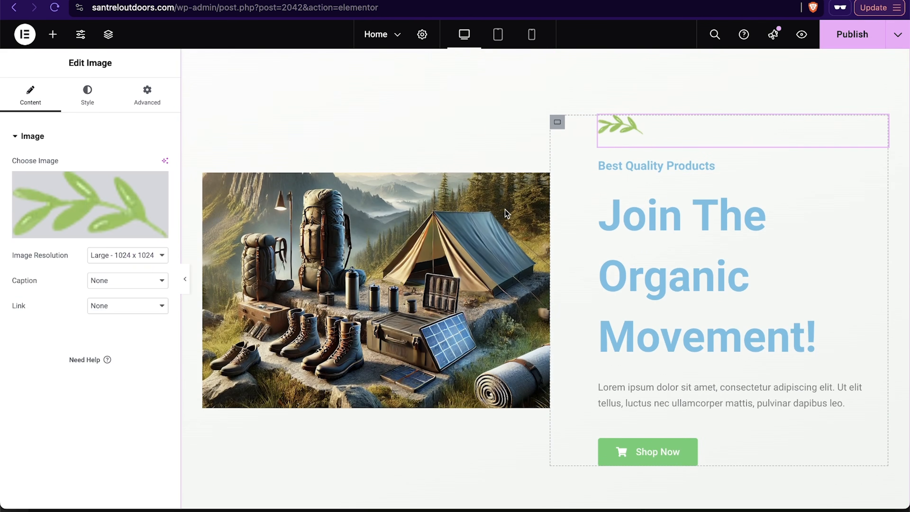
{"action": "right_click", "coordinate": [883, 129]}
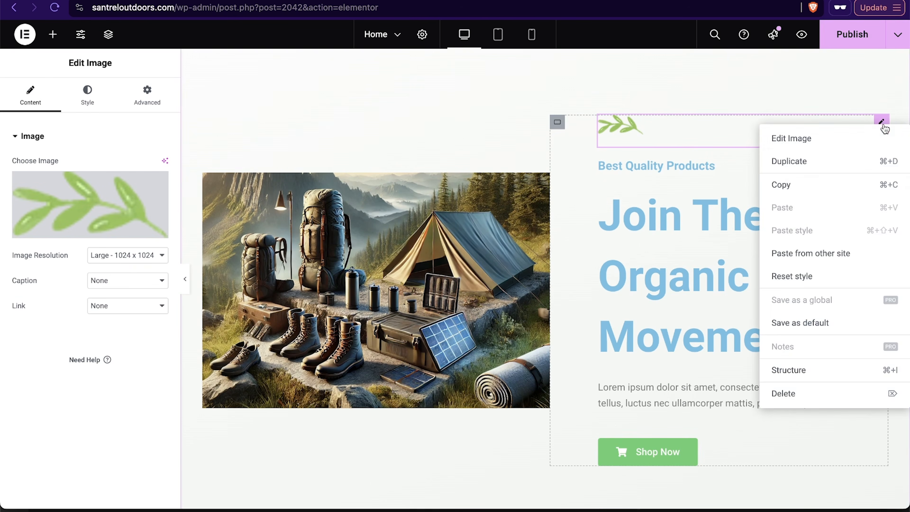
{"action": "left_click", "coordinate": [783, 394]}
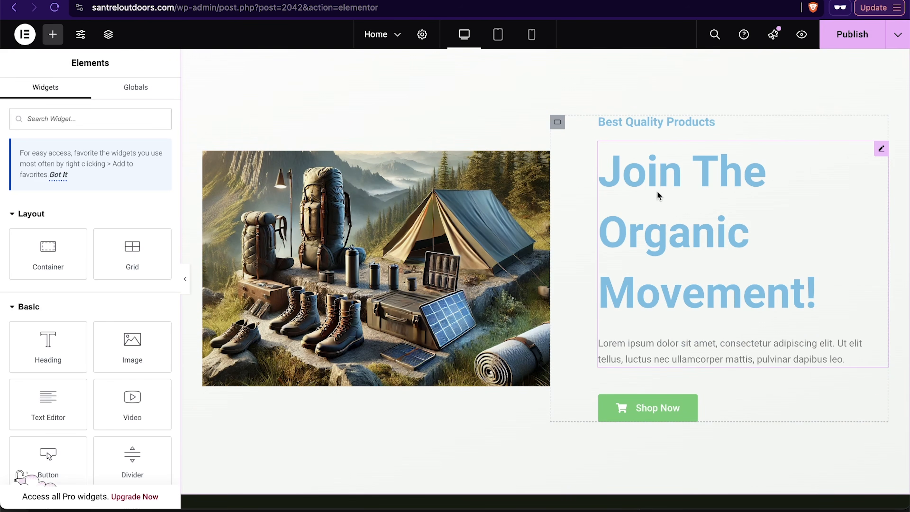
Step: Replace the hero heading text with "Get Outdoors"
{"action": "left_click", "coordinate": [699, 179]}
{"action": "left_click_drag", "start_coordinate": [823, 291], "coordinate": [605, 143]}
{"action": "double_click", "coordinate": [787, 249]}
{"action": "left_click", "coordinate": [815, 286]}
{"action": "key", "text": "BackSpace"}
{"action": "key", "text": "BackSpace"}
{"action": "key", "text": "BackSpace"}
{"action": "key", "text": "BackSpace"}
{"action": "key", "text": "BackSpace"}
{"action": "key", "text": "BackSpace"}
{"action": "key", "text": "BackSpace"}
{"action": "key", "text": "BackSpace"}
{"action": "key", "text": "BackSpace"}
{"action": "key", "text": "BackSpace"}
{"action": "key", "text": "BackSpace"}
{"action": "key", "text": "BackSpace"}
{"action": "key", "text": "BackSpace"}
{"action": "key", "text": "BackSpace"}
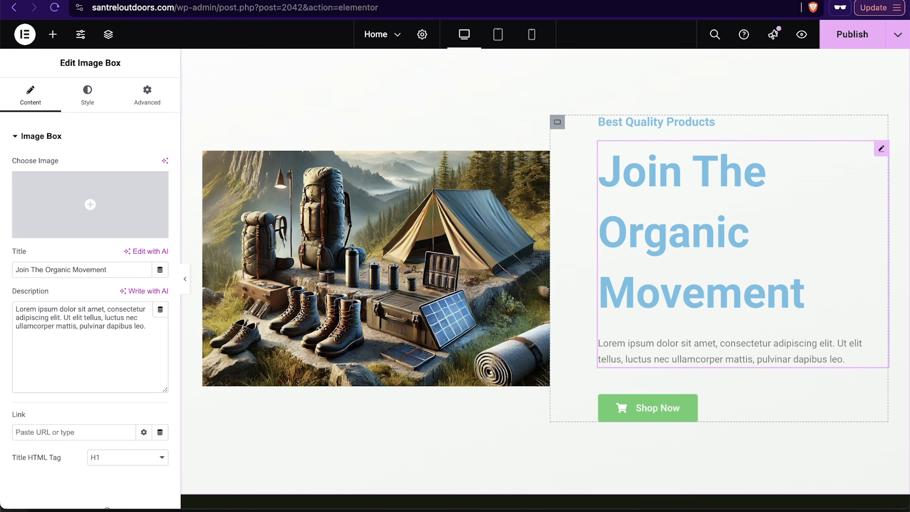
{"action": "key", "text": "BackSpace"}
{"action": "key", "text": "BackSpace"}
{"action": "key", "text": "BackSpace"}
{"action": "key", "text": "BackSpace"}
{"action": "key", "text": "BackSpace"}
{"action": "key", "text": "BackSpace"}
{"action": "key", "text": "BackSpace"}
{"action": "key", "text": "BackSpace"}
{"action": "key", "text": "BackSpace"}
{"action": "key", "text": "BackSpace"}
{"action": "key", "text": "BackSpace"}
{"action": "key", "text": "BackSpace"}
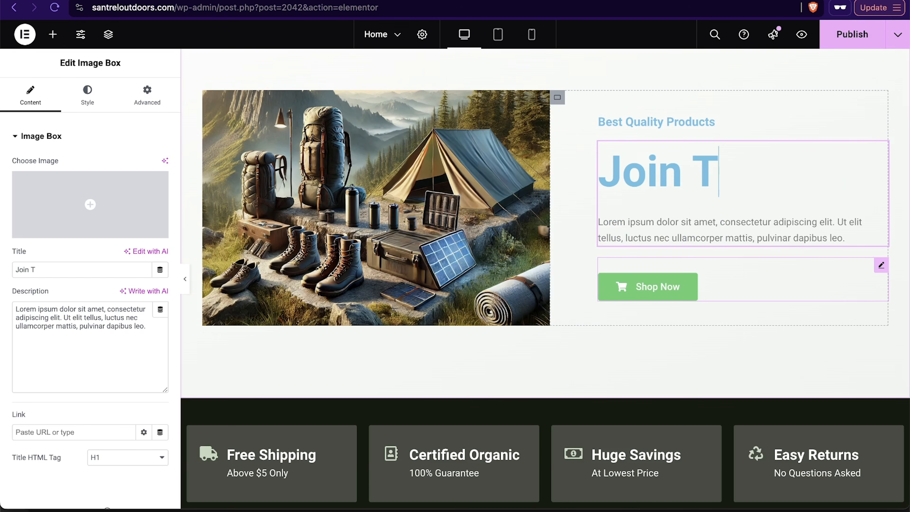
{"action": "type", "text": "Get Outdoors"}
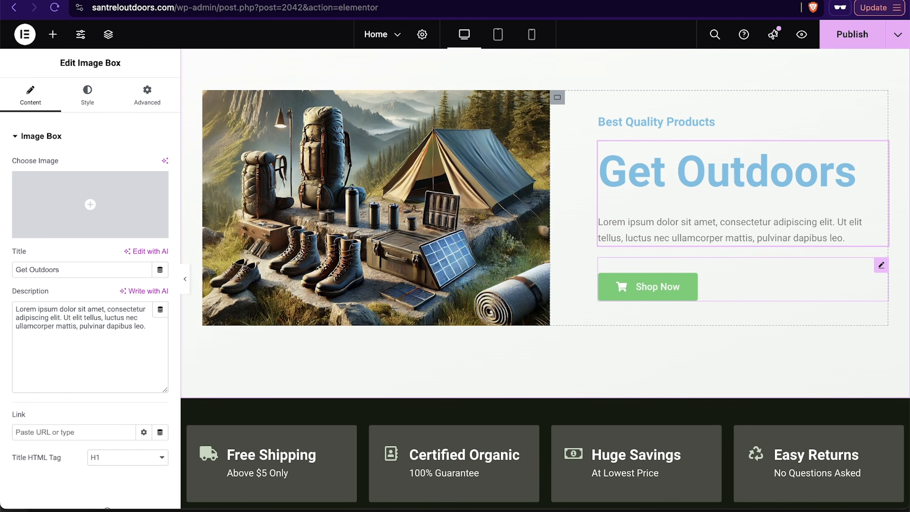
Step: Set the hero heading's title color to dark green #486F34 and copy that hex value
{"action": "triple_click", "coordinate": [608, 171]}
{"action": "left_click", "coordinate": [87, 96]}
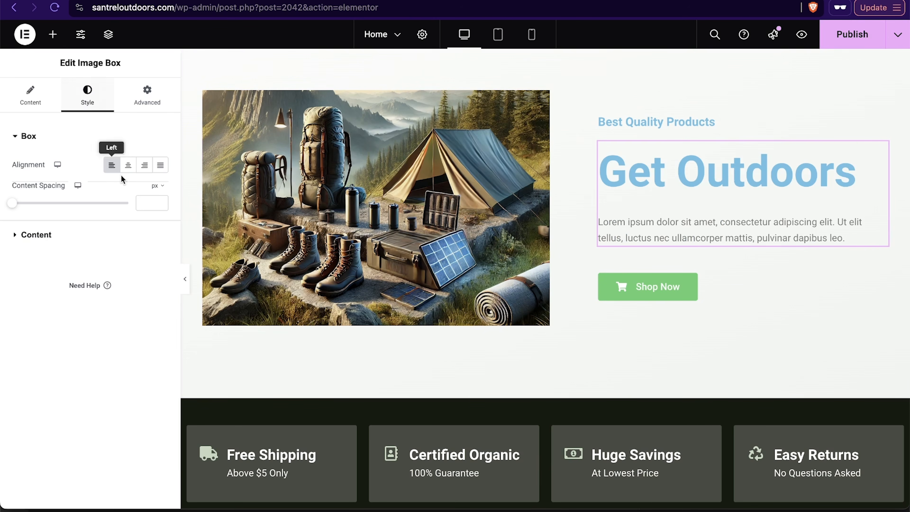
{"action": "left_click", "coordinate": [22, 138]}
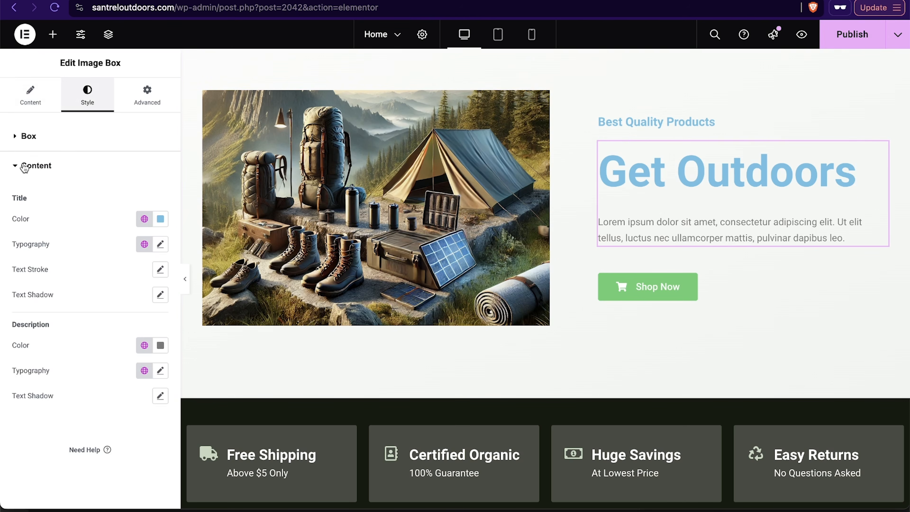
{"action": "left_click", "coordinate": [160, 219]}
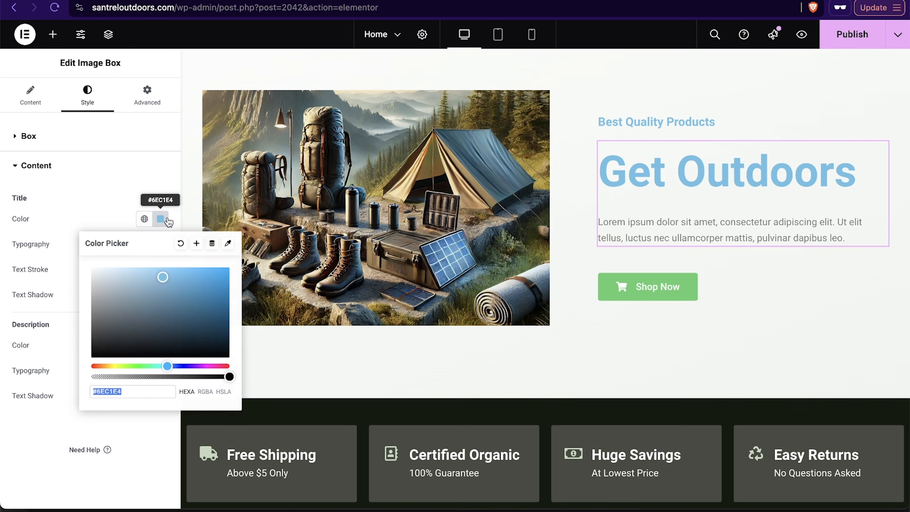
{"action": "scroll", "coordinate": [455, 262], "scroll_direction": "up", "scroll_amount": 3}
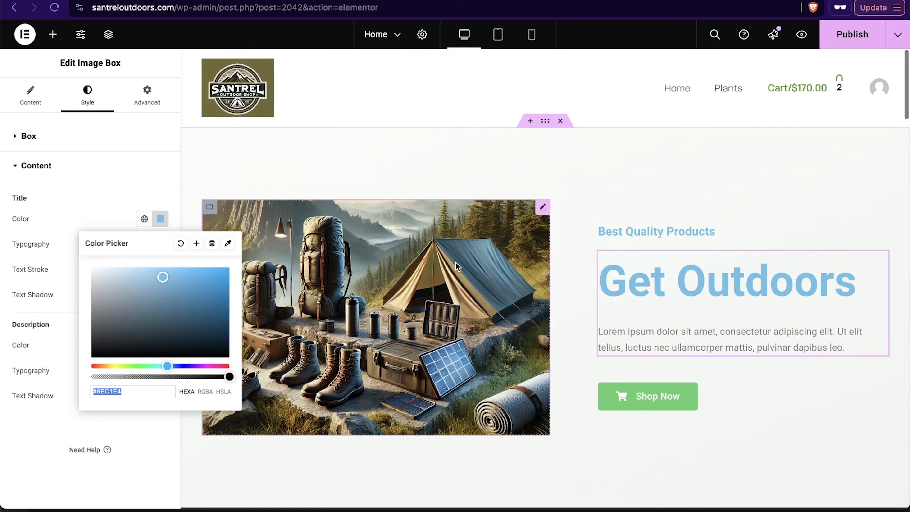
{"action": "scroll", "coordinate": [455, 262], "scroll_direction": "down", "scroll_amount": 2}
{"action": "scroll", "coordinate": [455, 262], "scroll_direction": "down", "scroll_amount": 1}
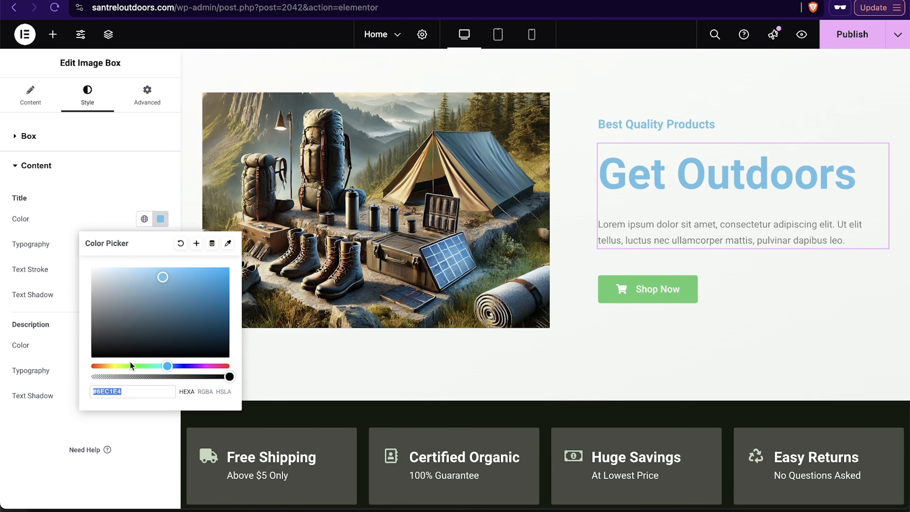
{"action": "left_click", "coordinate": [145, 365]}
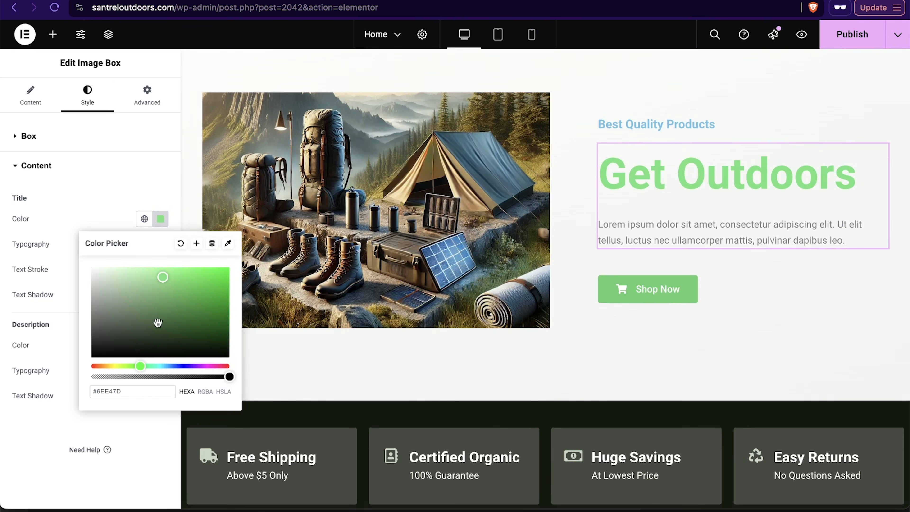
{"action": "left_click", "coordinate": [132, 366]}
{"action": "left_click_drag", "start_coordinate": [133, 366], "coordinate": [130, 366]}
{"action": "left_click", "coordinate": [183, 302]}
{"action": "mouse_move", "coordinate": [183, 304]}
{"action": "left_mouse_down"}
{"action": "mouse_move", "coordinate": [165, 305]}
{"action": "mouse_move", "coordinate": [164, 319]}
{"action": "left_mouse_up"}
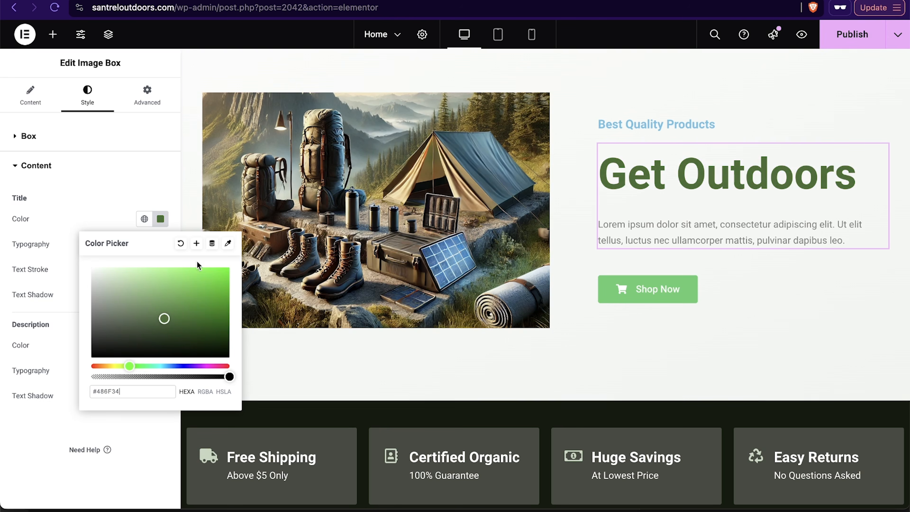
{"action": "double_click", "coordinate": [137, 391]}
{"action": "key", "text": "ctrl+c"}
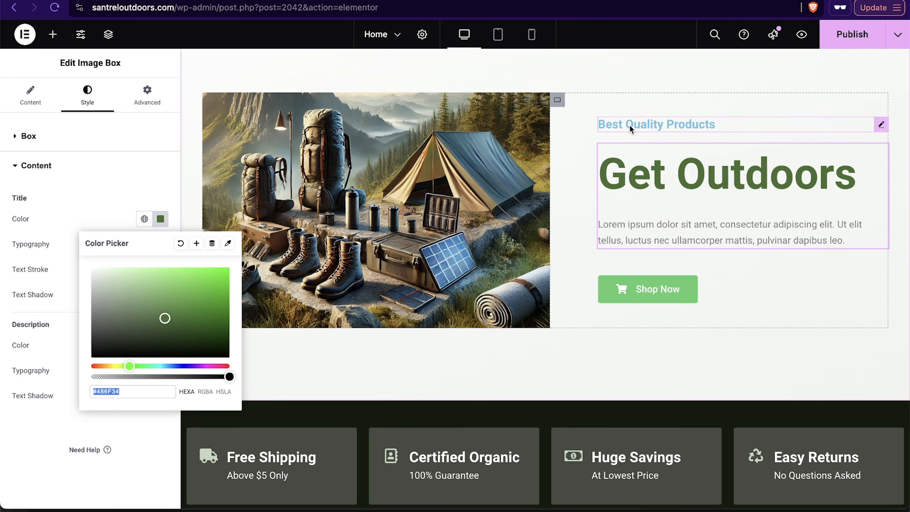
Step: Set the Best Quality Products subtitle's text color to #486F34
{"action": "left_click", "coordinate": [145, 194]}
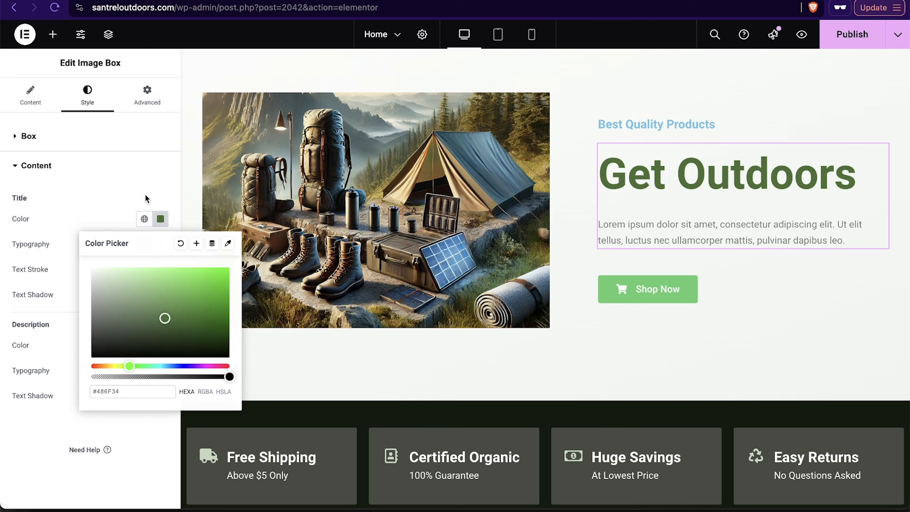
{"action": "left_click", "coordinate": [681, 125]}
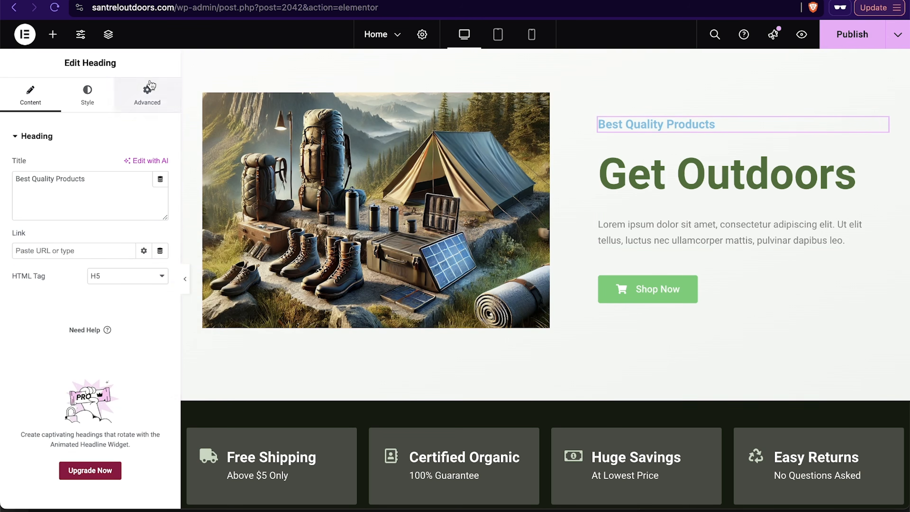
{"action": "left_click", "coordinate": [88, 96]}
{"action": "left_click", "coordinate": [161, 190]}
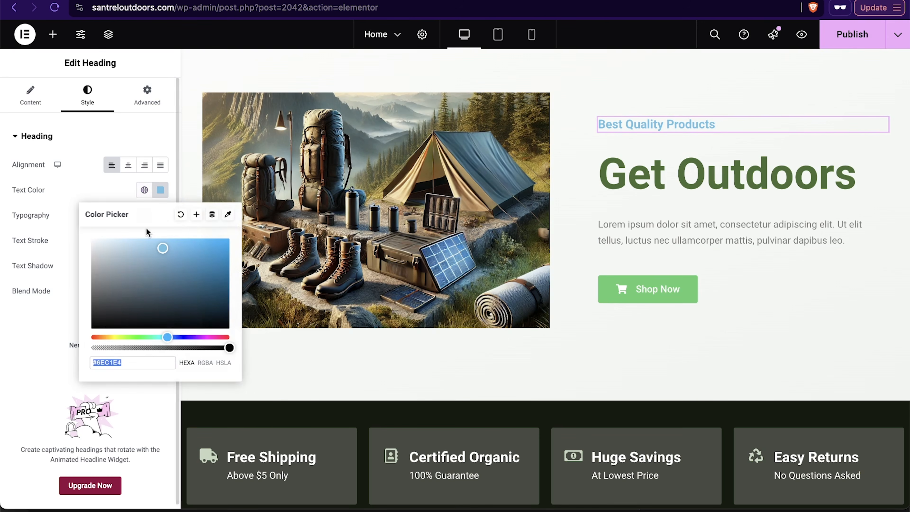
{"action": "key", "text": "ctrl+v"}
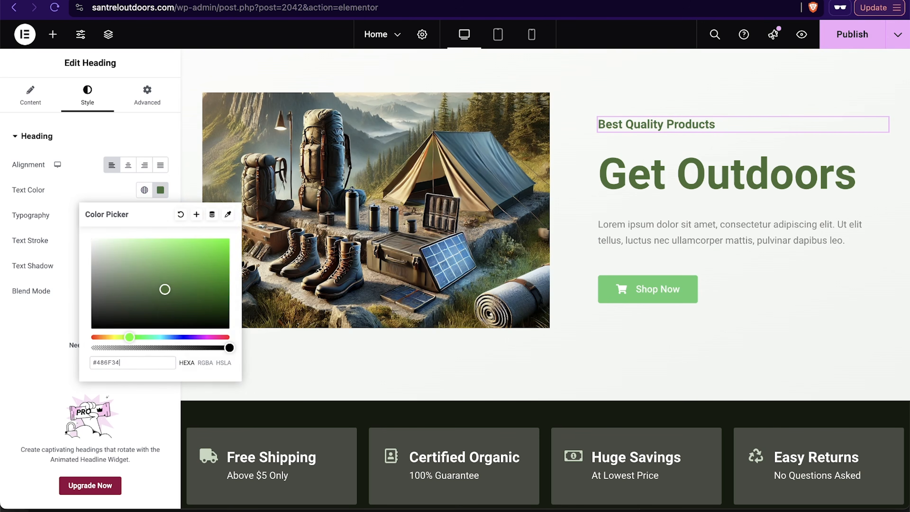
Step: Set the Shop Now button's background color to #486F34 and center the button
{"action": "left_click", "coordinate": [697, 287]}
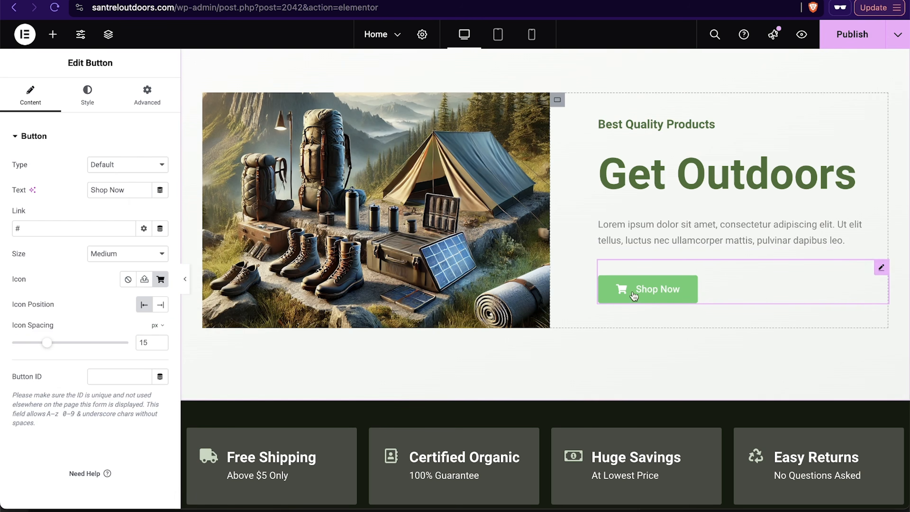
{"action": "left_click", "coordinate": [88, 95]}
{"action": "left_click", "coordinate": [160, 316]}
{"action": "triple_click", "coordinate": [150, 488]}
{"action": "key", "text": "ctrl+v"}
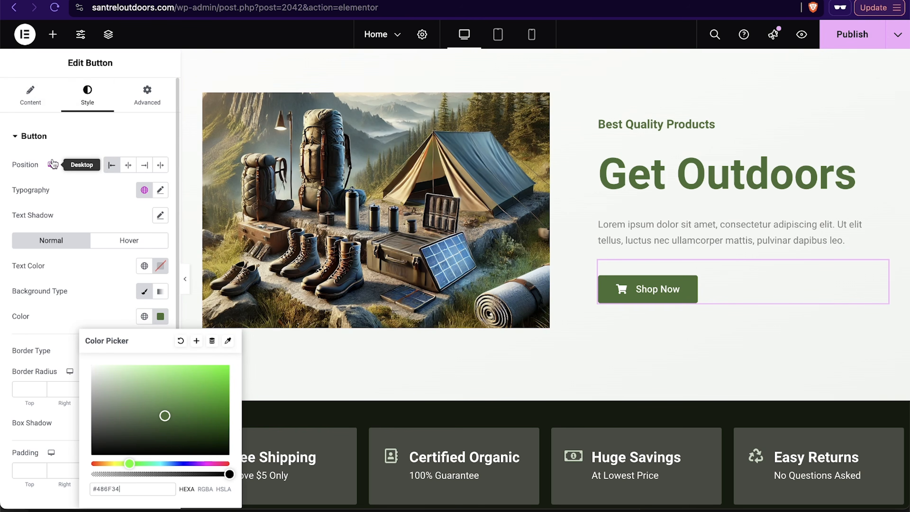
{"action": "left_click", "coordinate": [128, 165]}
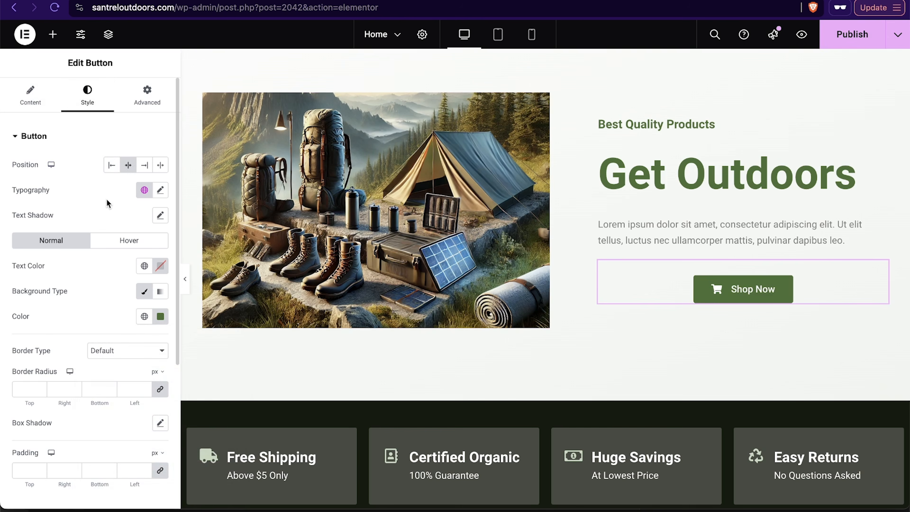
Step: Set the Shop Now button's top and bottom margins to 15 px
{"action": "scroll", "coordinate": [99, 358], "scroll_direction": "down", "scroll_amount": 4}
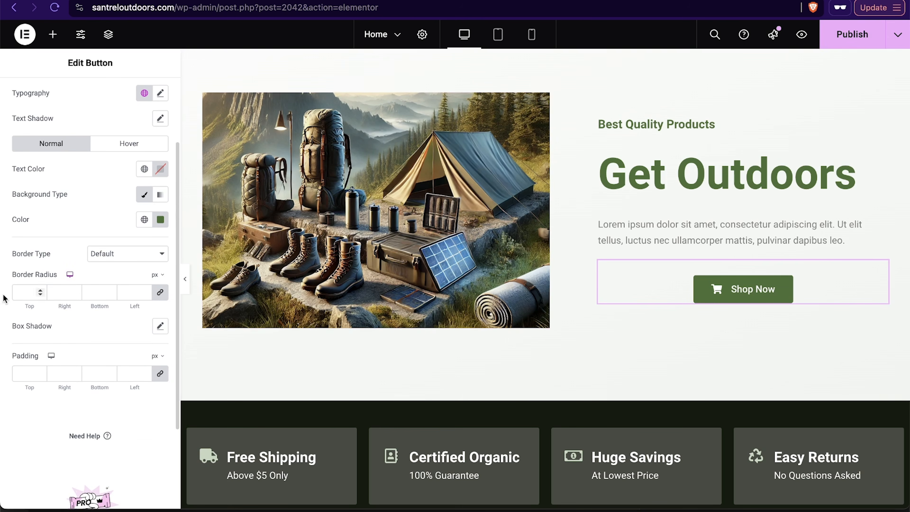
{"action": "scroll", "coordinate": [126, 162], "scroll_direction": "up", "scroll_amount": 4}
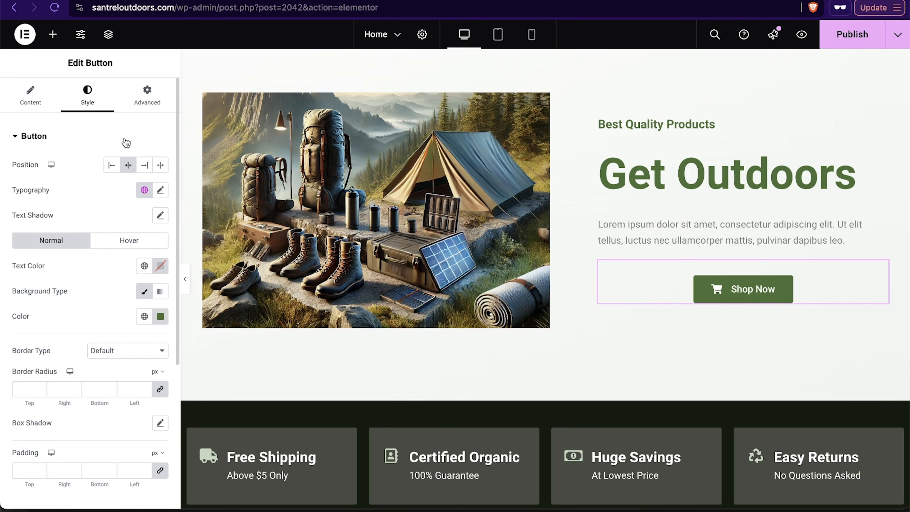
{"action": "left_click", "coordinate": [154, 104]}
{"action": "scroll", "coordinate": [79, 349], "scroll_direction": "down", "scroll_amount": 3}
{"action": "scroll", "coordinate": [79, 350], "scroll_direction": "up", "scroll_amount": 3}
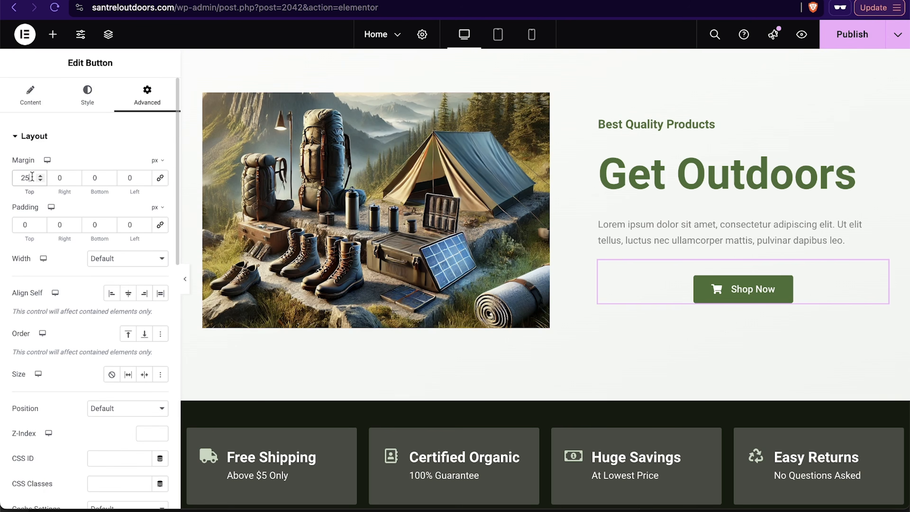
{"action": "type", "text": "0"}
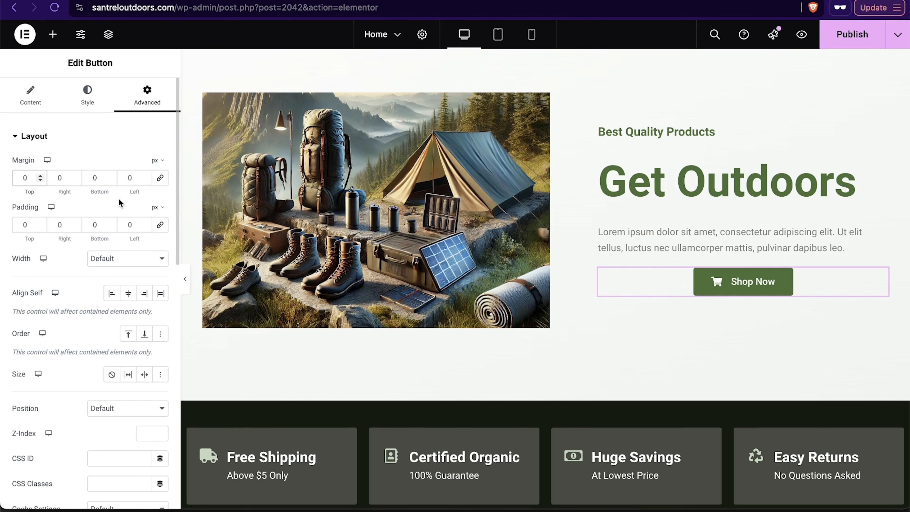
{"action": "type", "text": "15"}
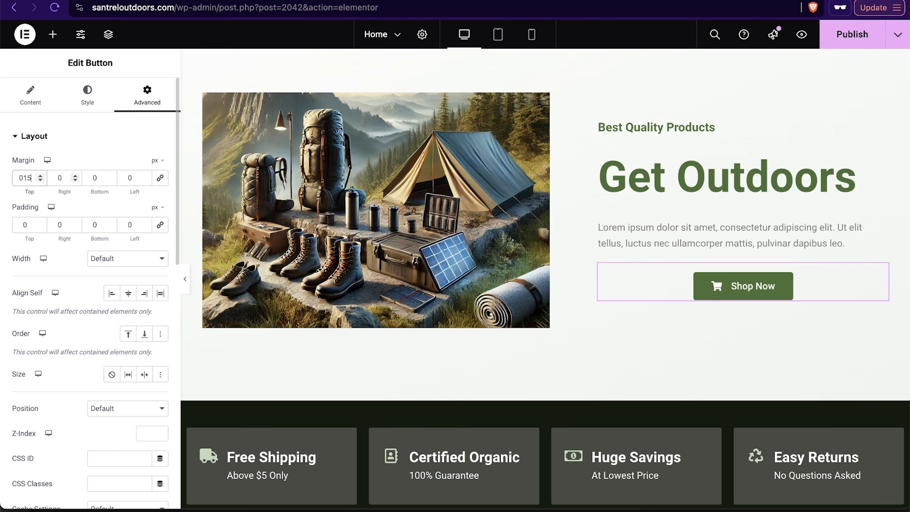
{"action": "left_click", "coordinate": [97, 177]}
{"action": "type", "text": "15"}
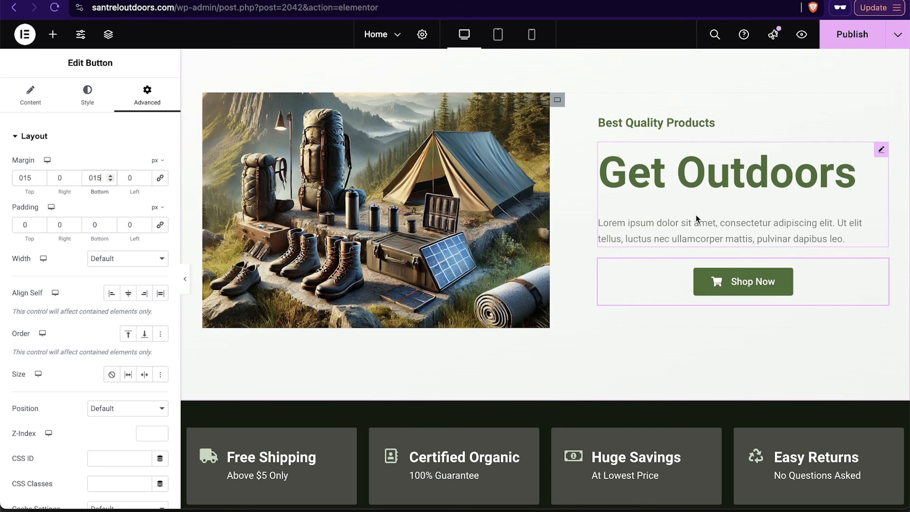
Step: Try to add a Products widget in a new container above the hero section
{"action": "scroll", "coordinate": [680, 262], "scroll_direction": "up", "scroll_amount": 3}
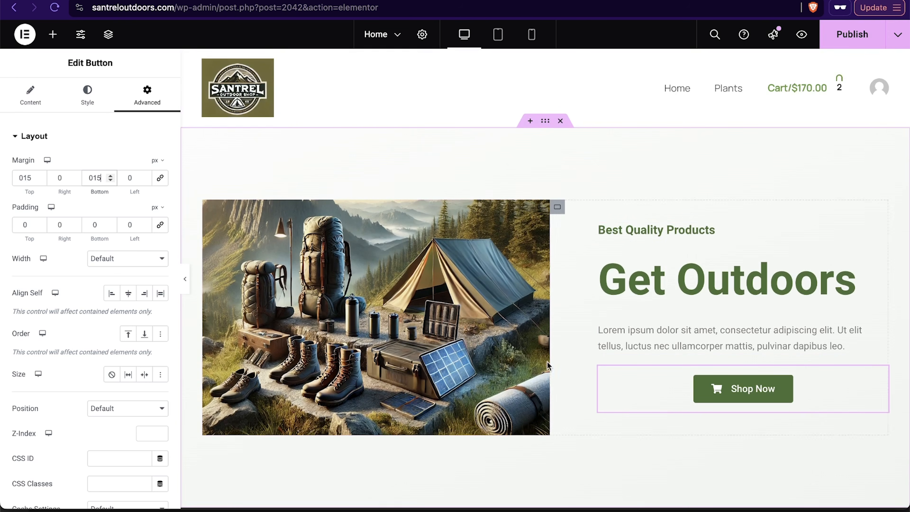
{"action": "scroll", "coordinate": [516, 384], "scroll_direction": "down", "scroll_amount": 4}
{"action": "scroll", "coordinate": [516, 385], "scroll_direction": "down", "scroll_amount": 6}
{"action": "scroll", "coordinate": [515, 380], "scroll_direction": "up", "scroll_amount": 10}
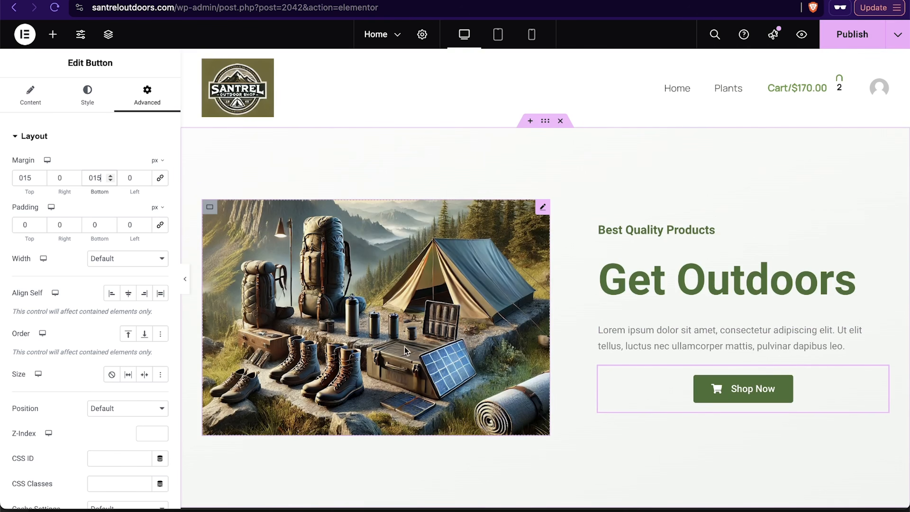
{"action": "left_click", "coordinate": [530, 121]}
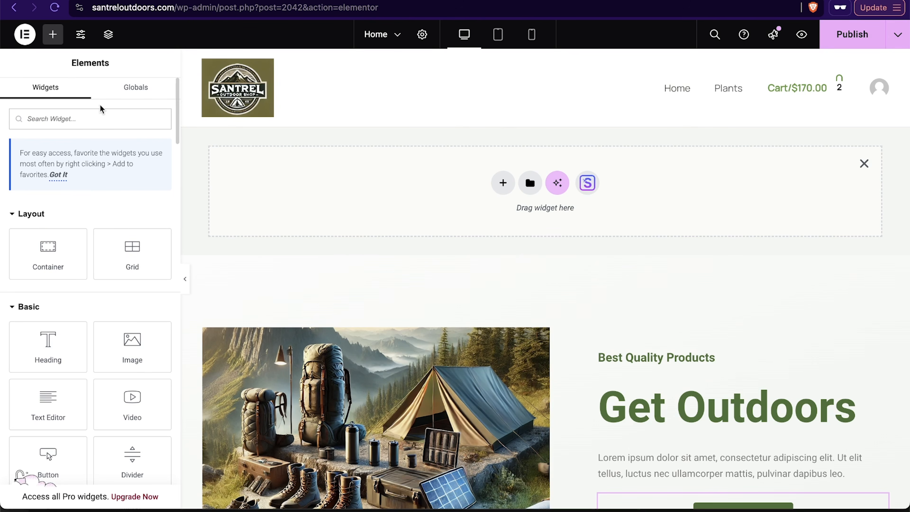
{"action": "left_click", "coordinate": [99, 120]}
{"action": "type", "text": "prod"}
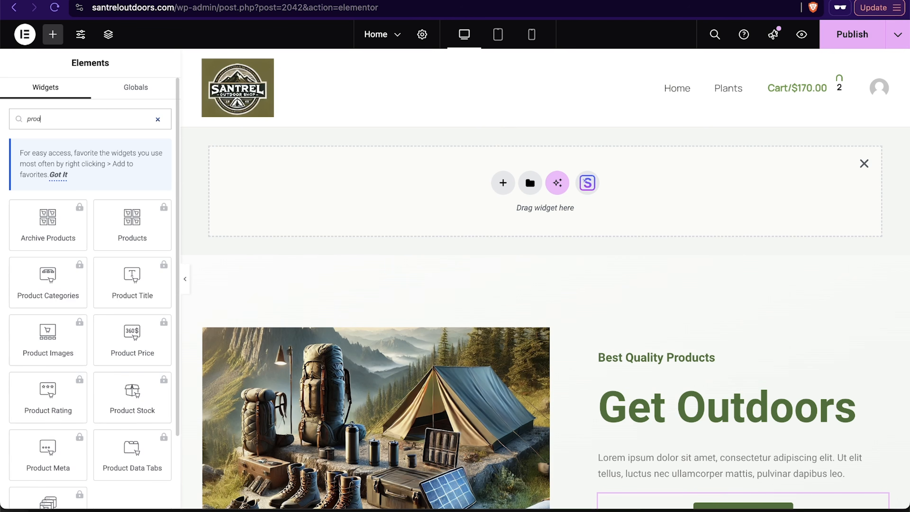
{"action": "type", "text": "uct"}
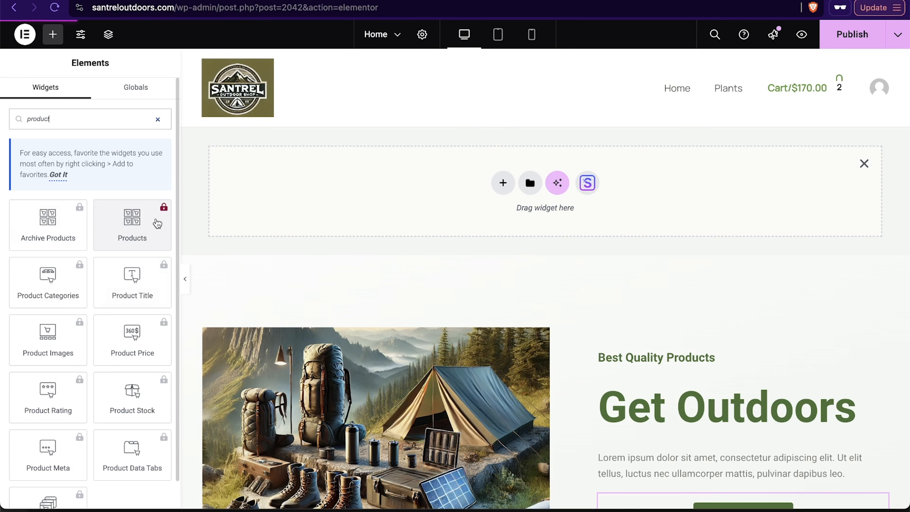
{"action": "left_click", "coordinate": [158, 224]}
{"action": "left_click", "coordinate": [254, 286]}
{"action": "left_click", "coordinate": [142, 230]}
{"action": "left_click", "coordinate": [207, 293]}
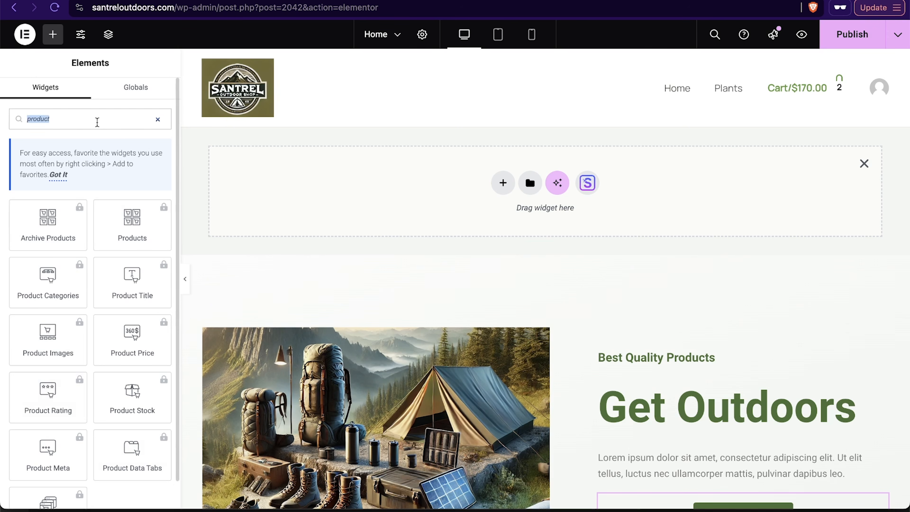
{"action": "key", "text": "BackSpace"}
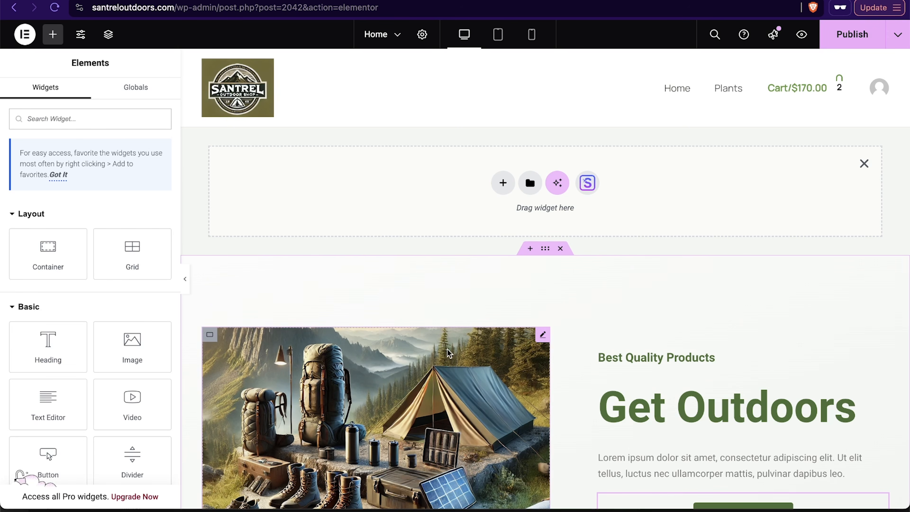
{"action": "left_click", "coordinate": [863, 161]}
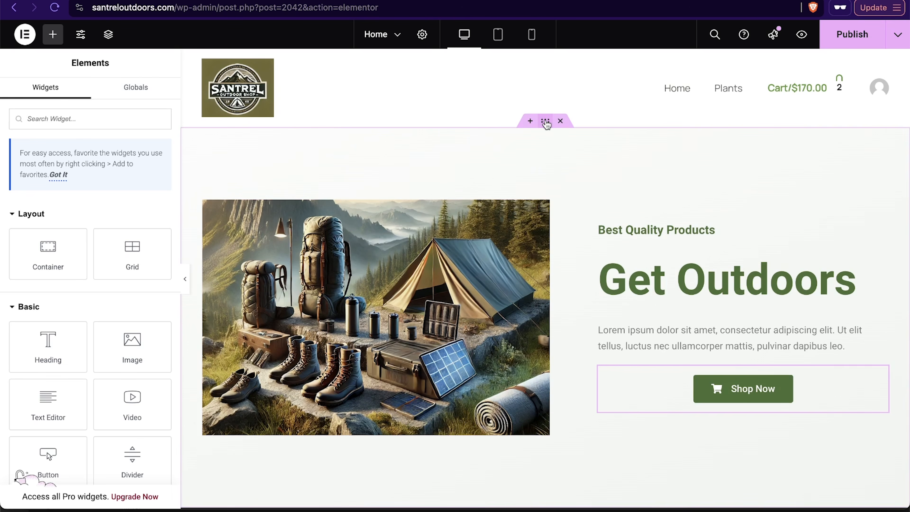
Step: Duplicate the hero section container
{"action": "right_click", "coordinate": [545, 122]}
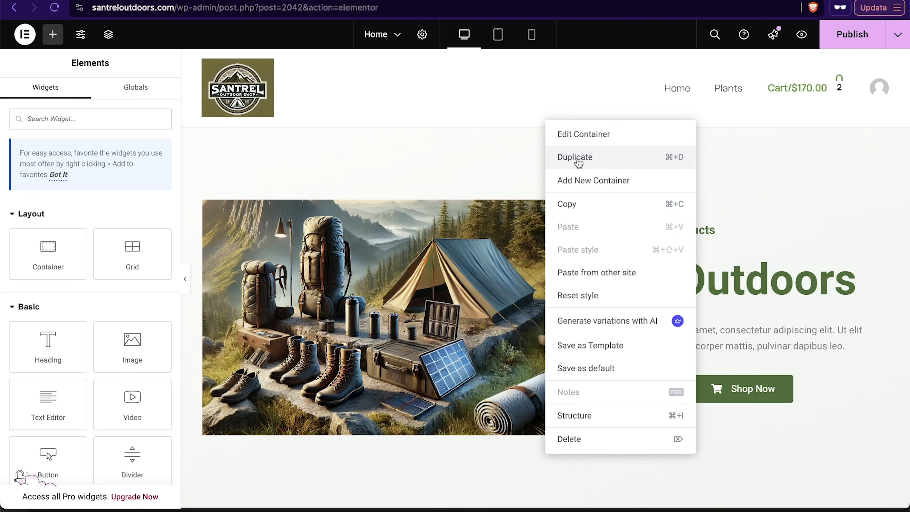
{"action": "left_click", "coordinate": [578, 157]}
{"action": "scroll", "coordinate": [527, 299], "scroll_direction": "up", "scroll_amount": 6}
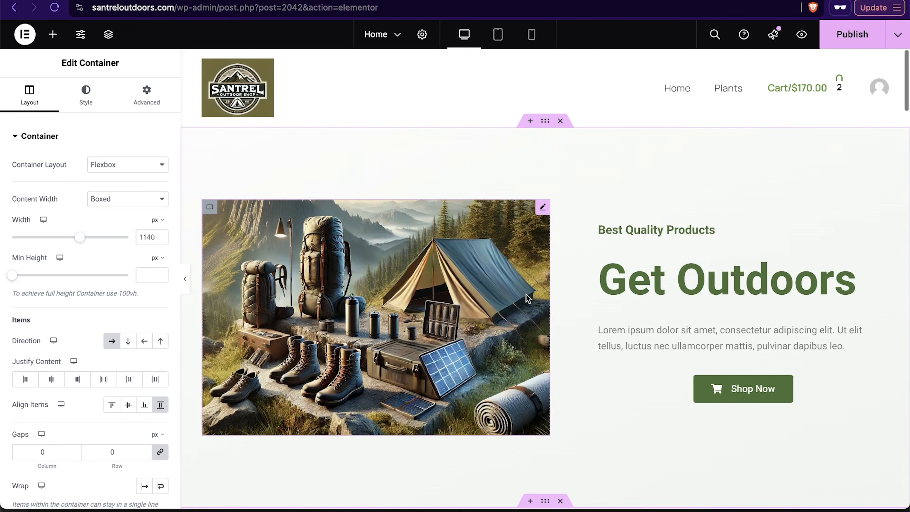
{"action": "left_click", "coordinate": [452, 327]}
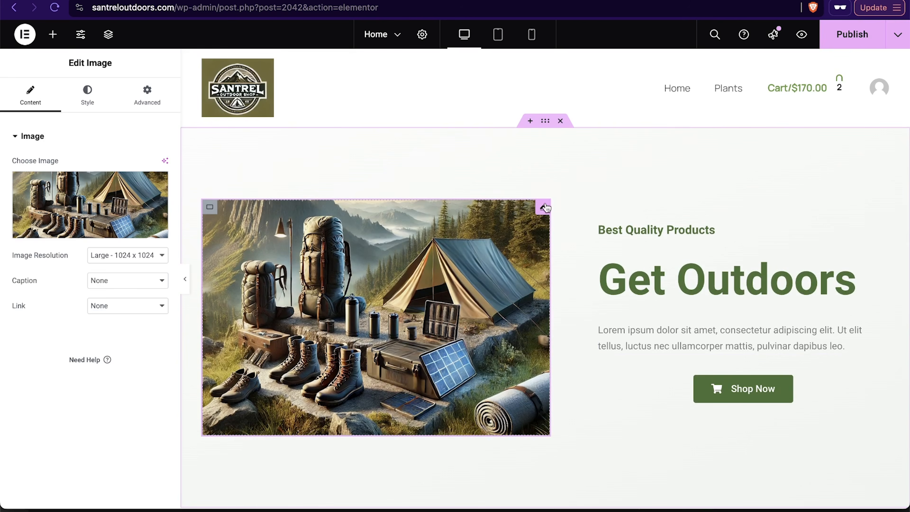
Step: Replace the duplicated section's image with the hiking boots close-up photo from the media library
{"action": "left_click", "coordinate": [94, 203]}
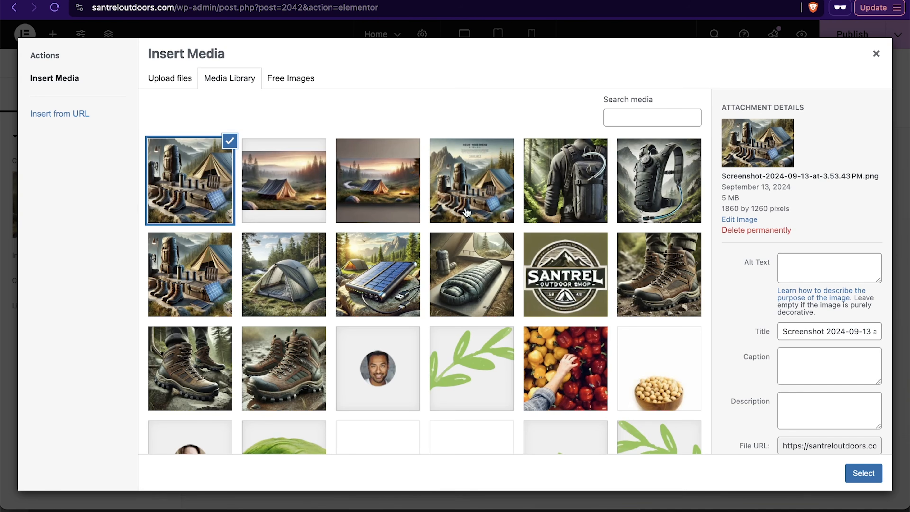
{"action": "left_click", "coordinate": [669, 295]}
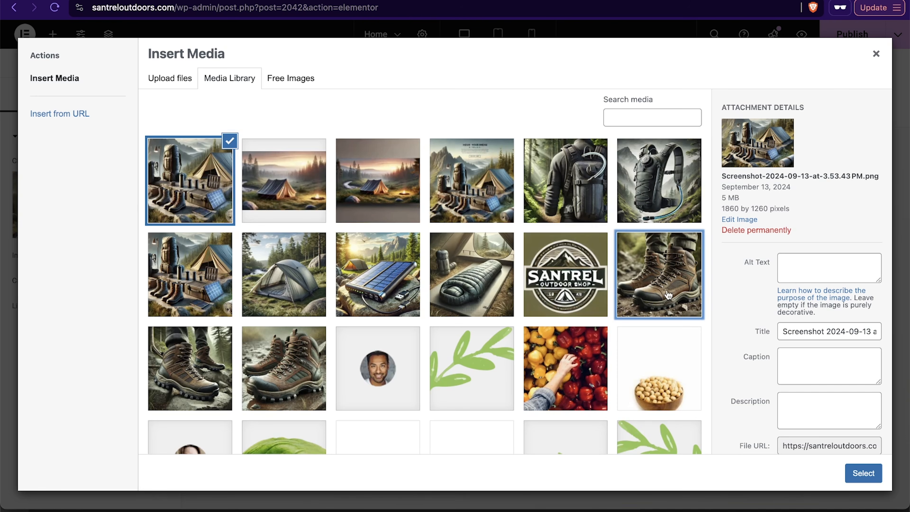
{"action": "left_click", "coordinate": [878, 481]}
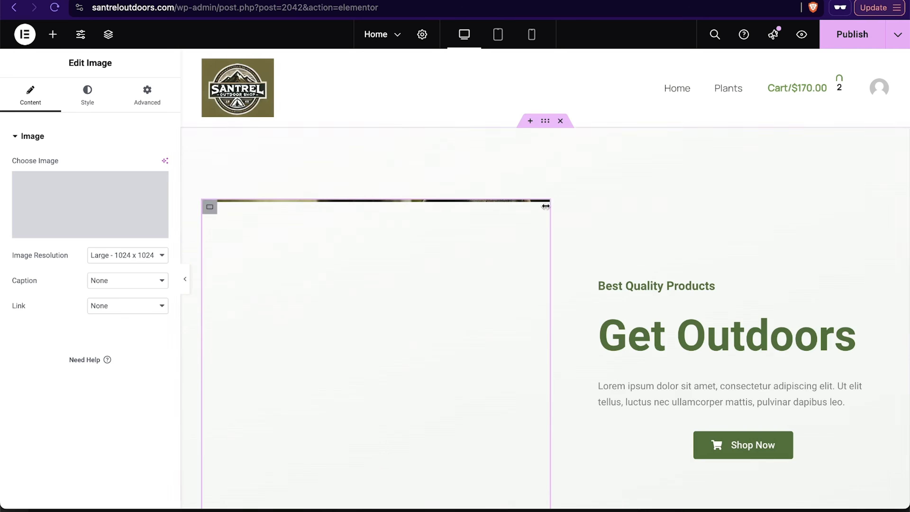
Step: Change the duplicated section's heading to "Premium Hiking Boots"
{"action": "triple_click", "coordinate": [662, 334]}
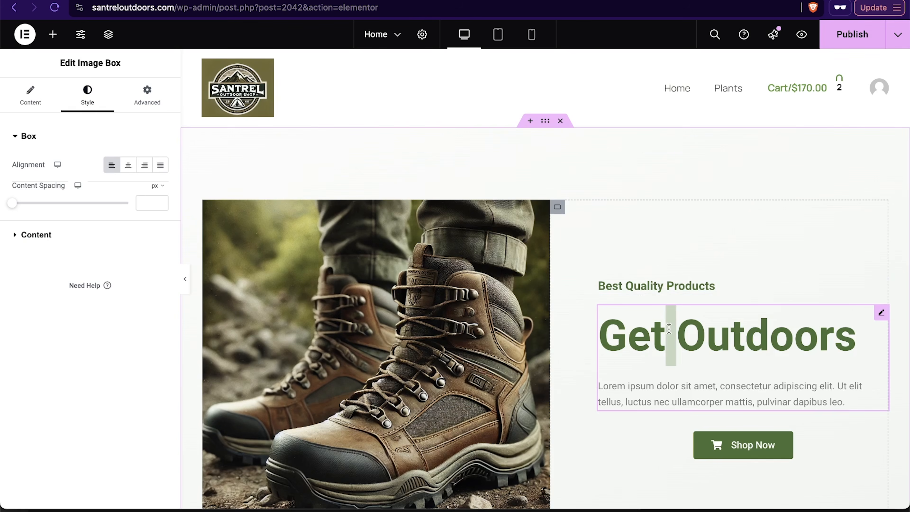
{"action": "type", "text": "Premium Hikin"}
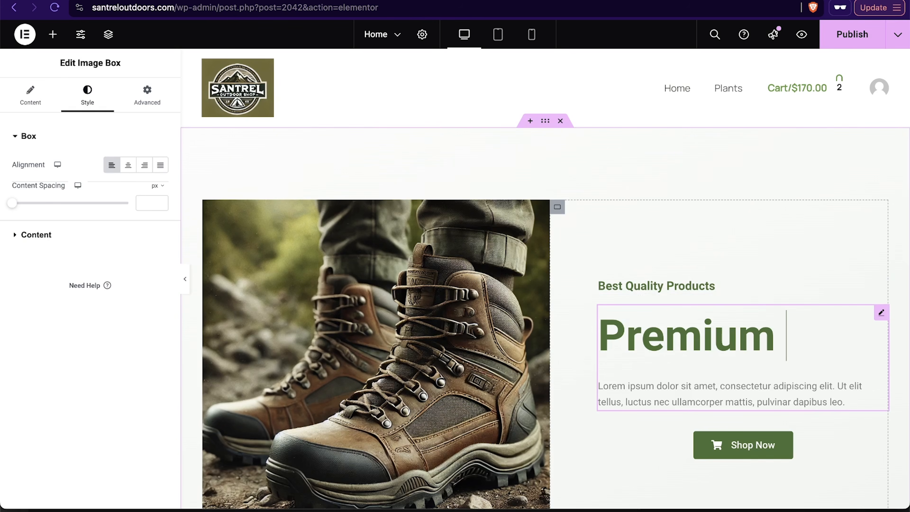
{"action": "type", "text": "ng Boots"}
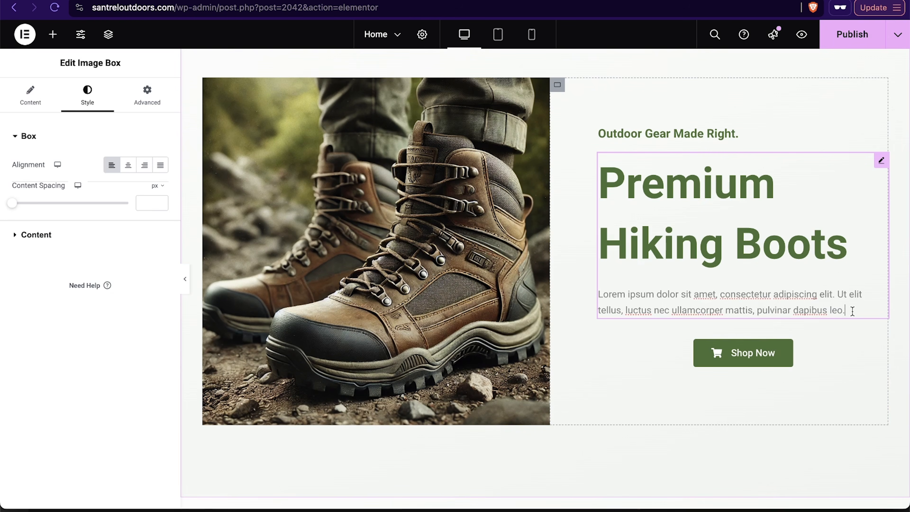
{"action": "left_click_drag", "start_coordinate": [853, 311], "coordinate": [681, 306]}
{"action": "key", "text": "ctrl+z"}
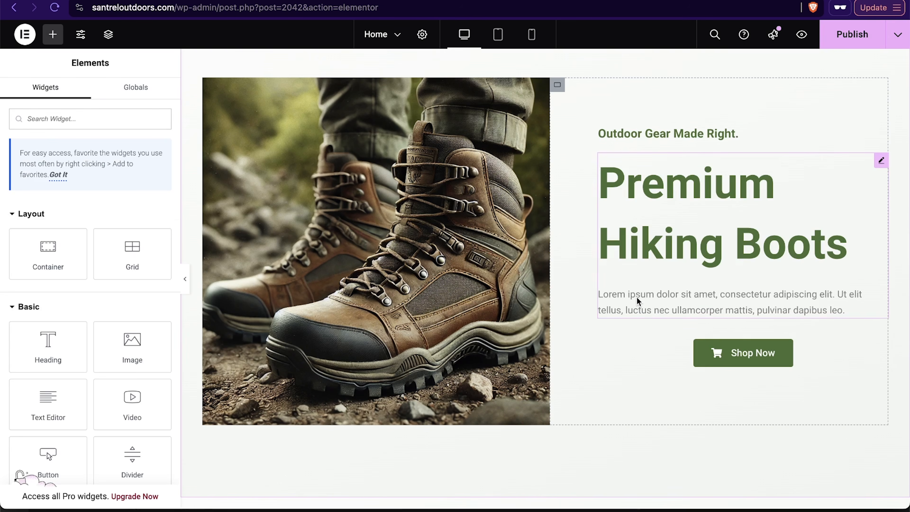
Step: Lengthen the description paragraph by pasting two extra copies of its placeholder text at its end
{"action": "left_click", "coordinate": [610, 298]}
{"action": "left_click_drag", "start_coordinate": [608, 295], "coordinate": [847, 310]}
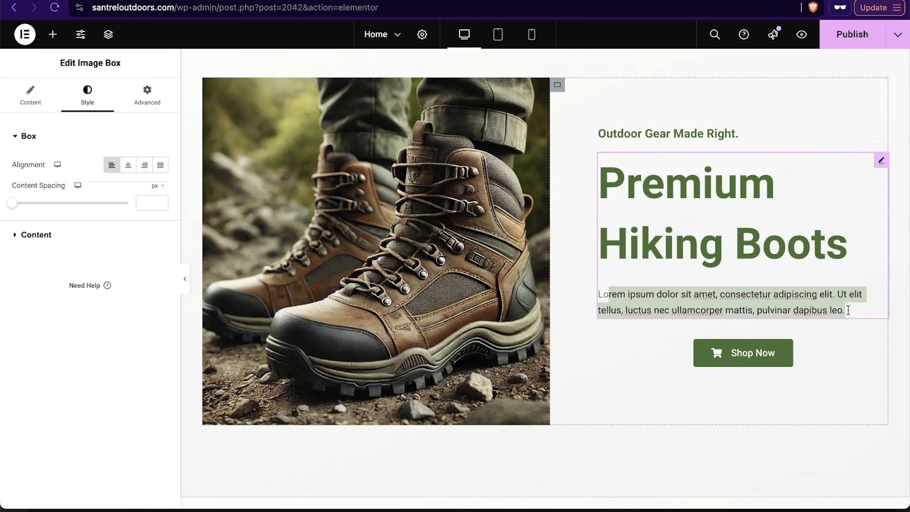
{"action": "key", "text": "ctrl+c"}
{"action": "left_click", "coordinate": [848, 310]}
{"action": "key", "text": "ctrl+v"}
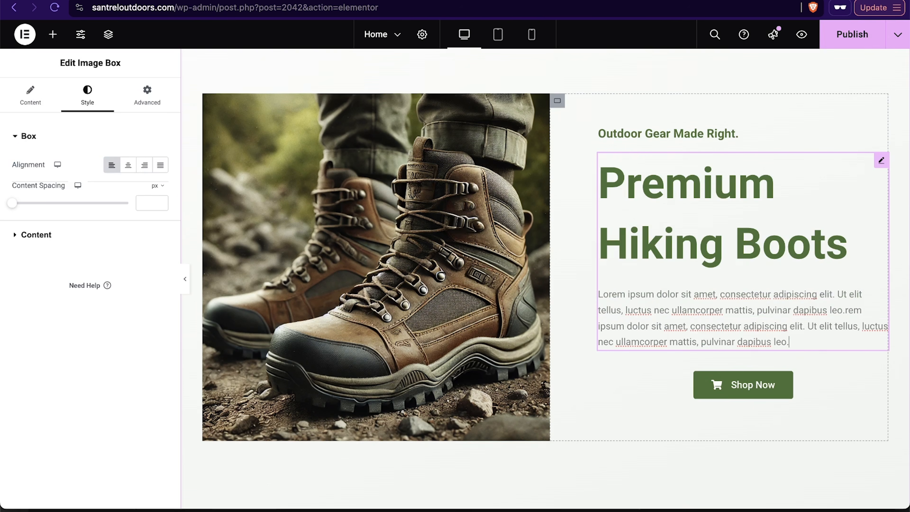
{"action": "key", "text": "ctrl+v"}
{"action": "scroll", "coordinate": [466, 170], "scroll_direction": "up", "scroll_amount": 3}
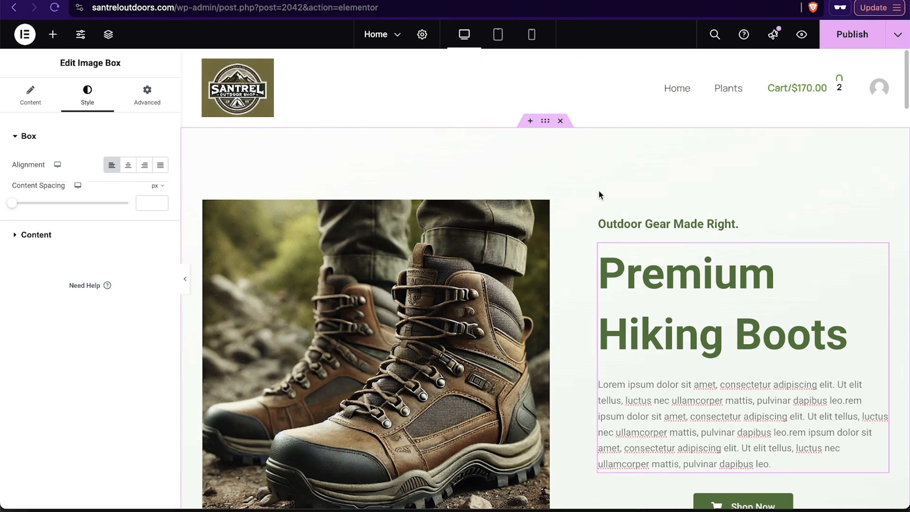
Step: Set the duplicated section container's padding to 10 px top and bottom and 0 px on both sides
{"action": "left_click", "coordinate": [544, 122]}
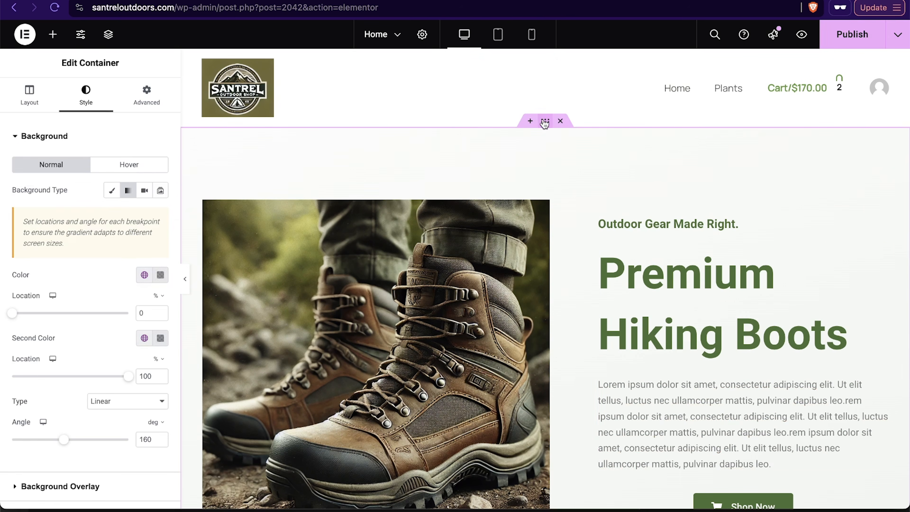
{"action": "left_click", "coordinate": [150, 93]}
{"action": "scroll", "coordinate": [102, 359], "scroll_direction": "down", "scroll_amount": 1}
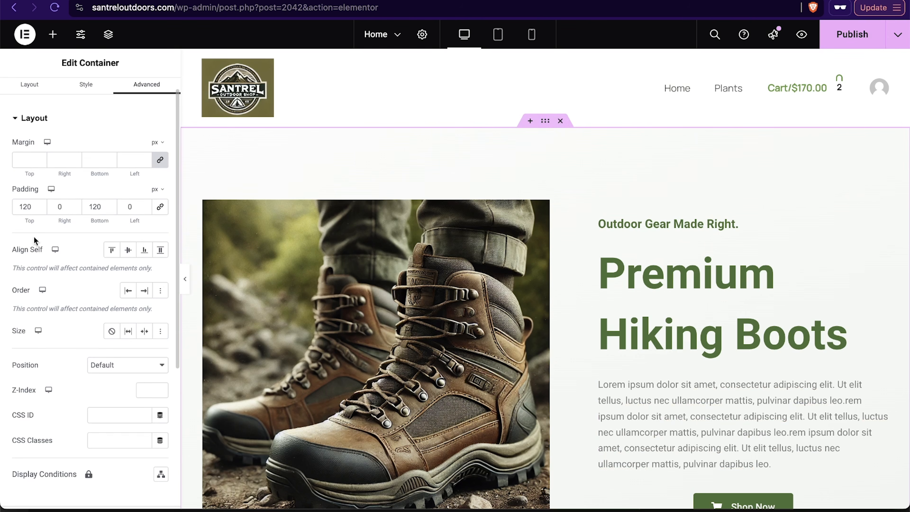
{"action": "type", "text": "0"}
{"action": "double_click", "coordinate": [95, 207]}
{"action": "type", "text": "0"}
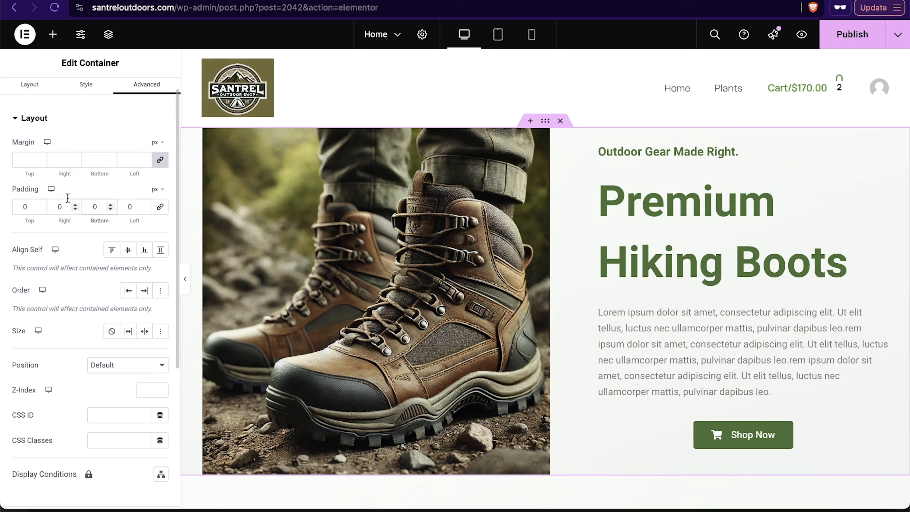
{"action": "left_click", "coordinate": [29, 207]}
{"action": "type", "text": "10"}
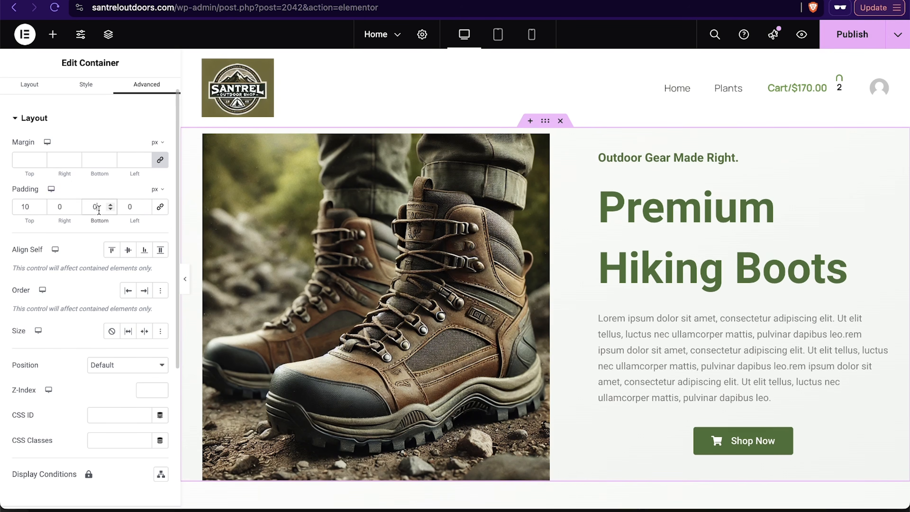
{"action": "type", "text": "10"}
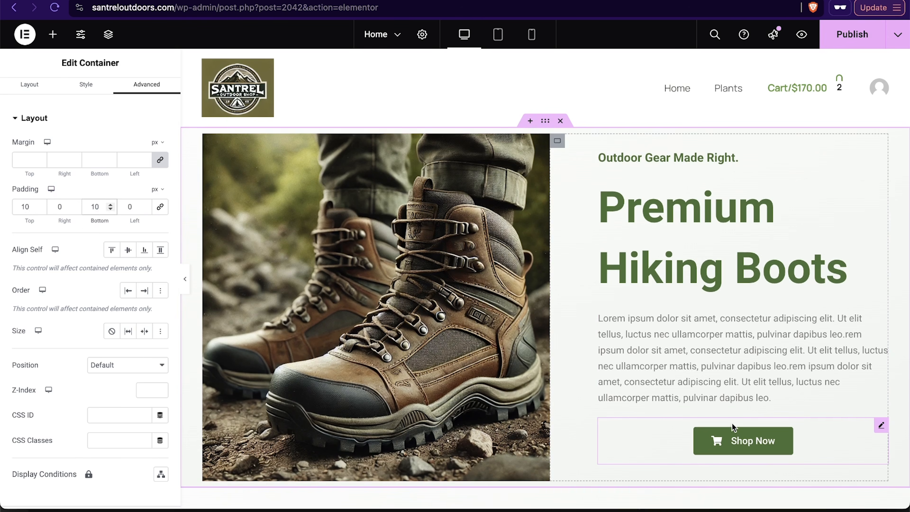
Step: Link the Shop Now button to the hiking boots product page by copying that page's URL from a new tab
{"action": "left_click", "coordinate": [818, 432]}
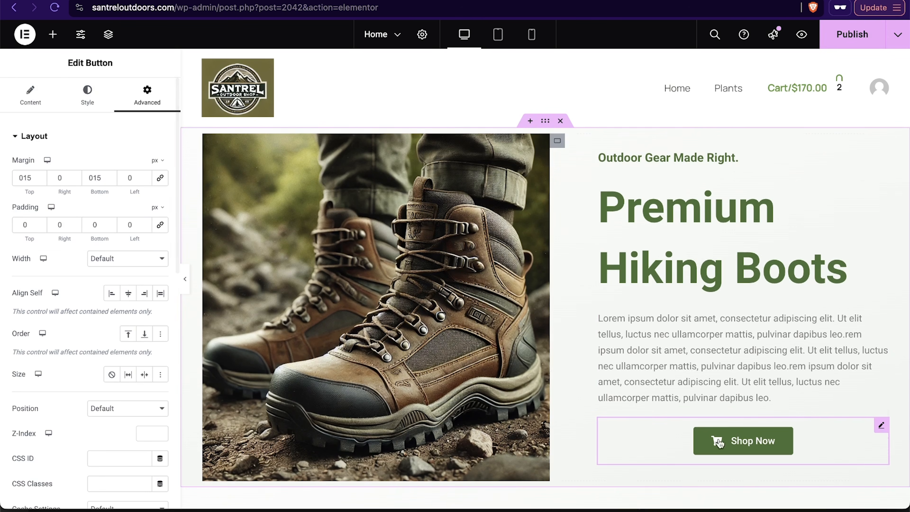
{"action": "left_click", "coordinate": [764, 443]}
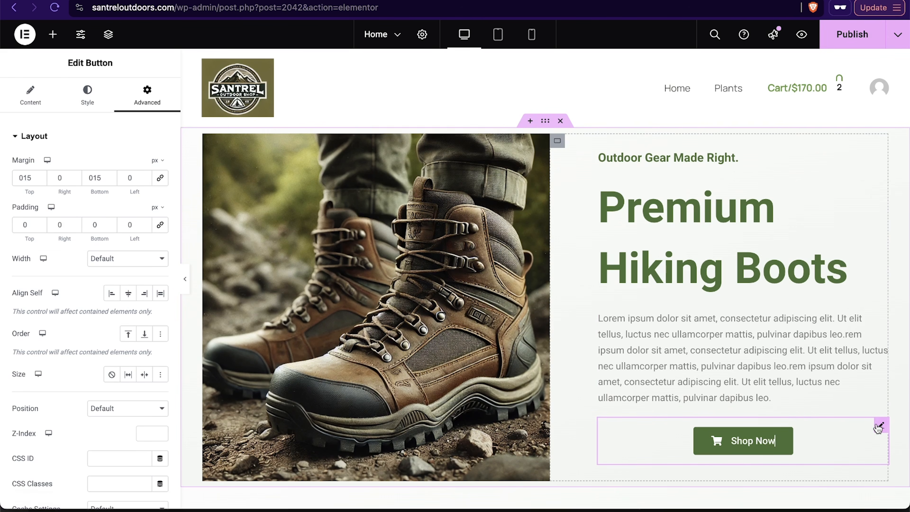
{"action": "left_click", "coordinate": [32, 103]}
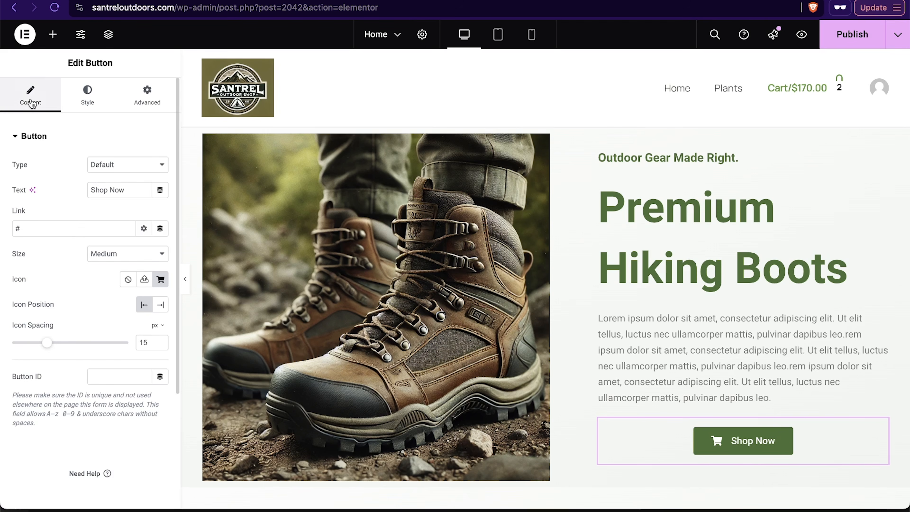
{"action": "key", "text": "BackSpace"}
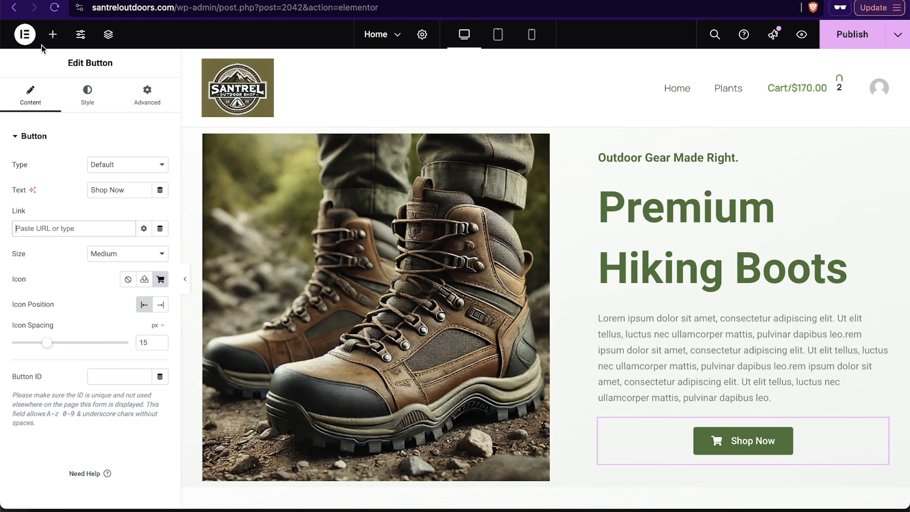
{"action": "key", "text": "super+t"}
{"action": "type", "text": "santreloutdoors.com/wp-admin"}
{"action": "key", "text": "Return"}
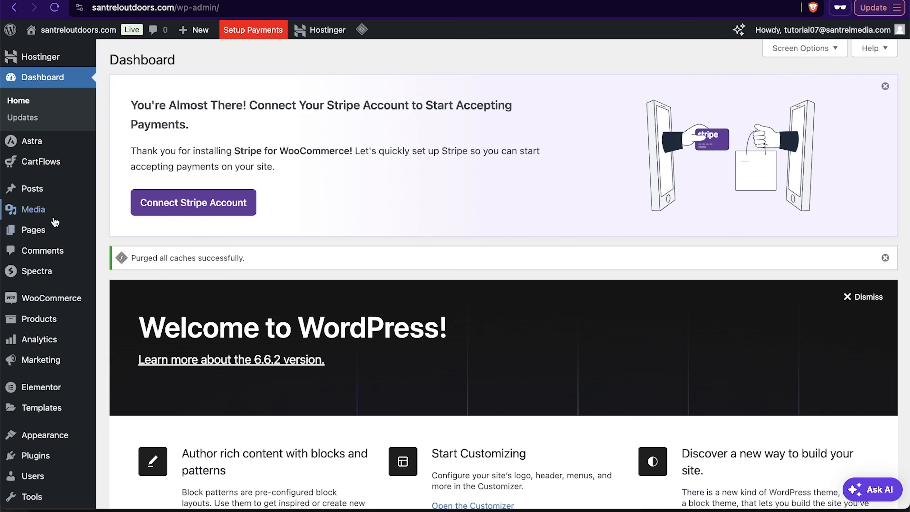
{"action": "left_click", "coordinate": [54, 319]}
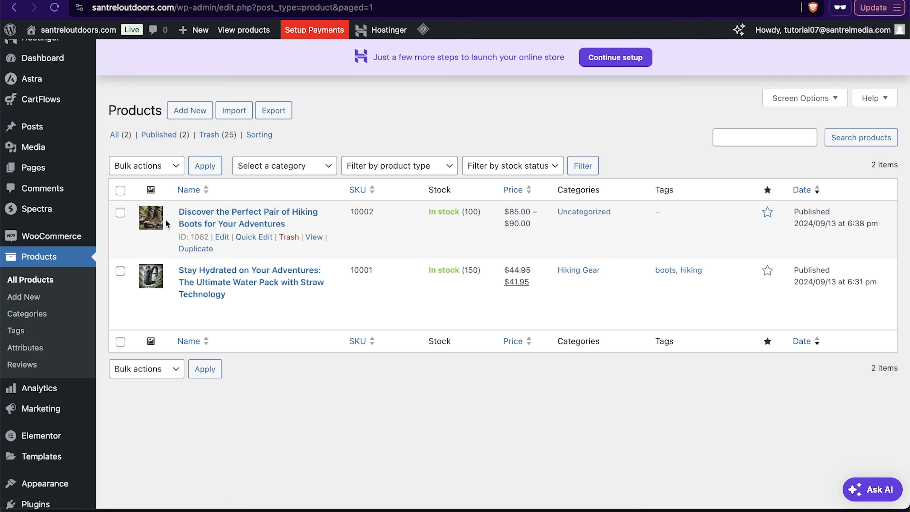
{"action": "left_click", "coordinate": [252, 220]}
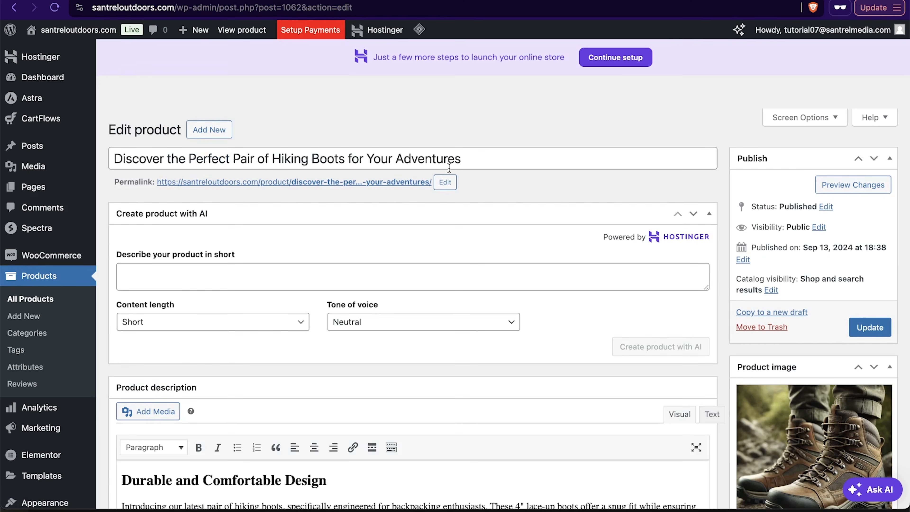
{"action": "left_click", "coordinate": [172, 183]}
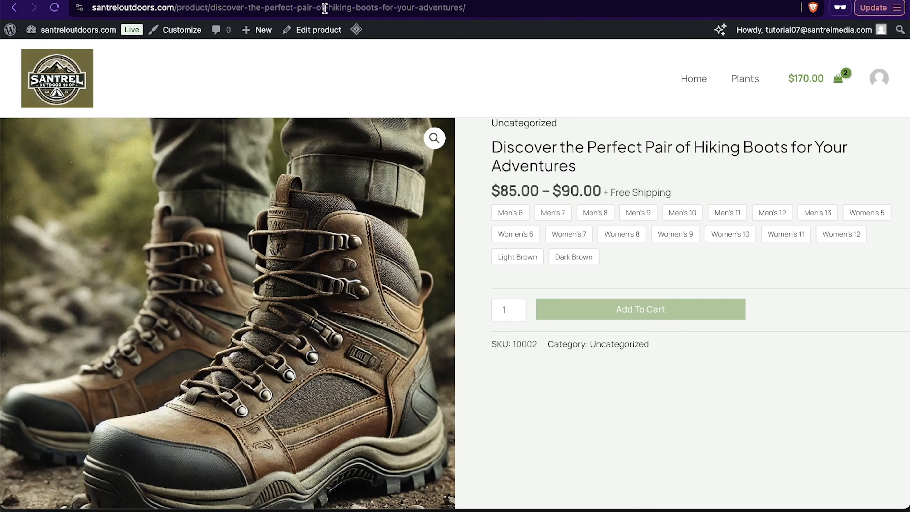
{"action": "left_click", "coordinate": [325, 10]}
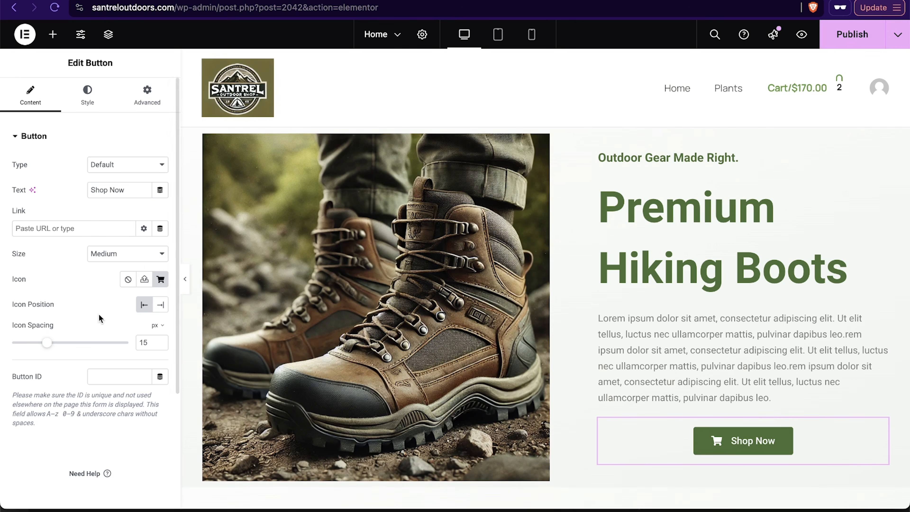
{"action": "key", "text": "ctrl+v"}
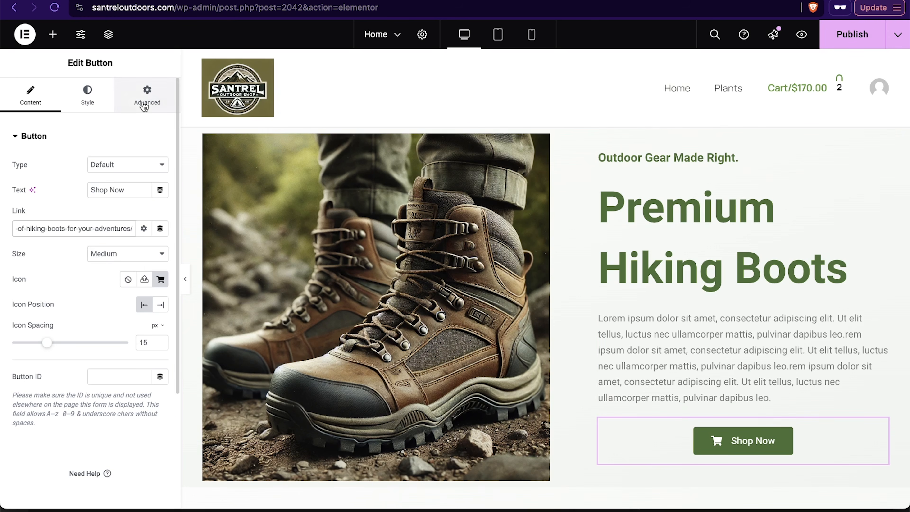
Step: Add a Text Editor widget above the Shop Now button containing the price $84.99
{"action": "left_click", "coordinate": [53, 34]}
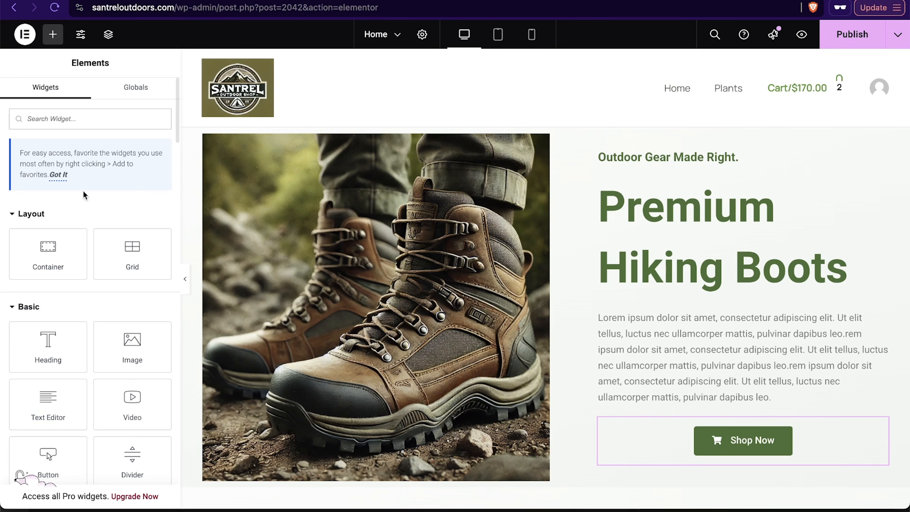
{"action": "scroll", "coordinate": [55, 342], "scroll_direction": "down", "scroll_amount": 3}
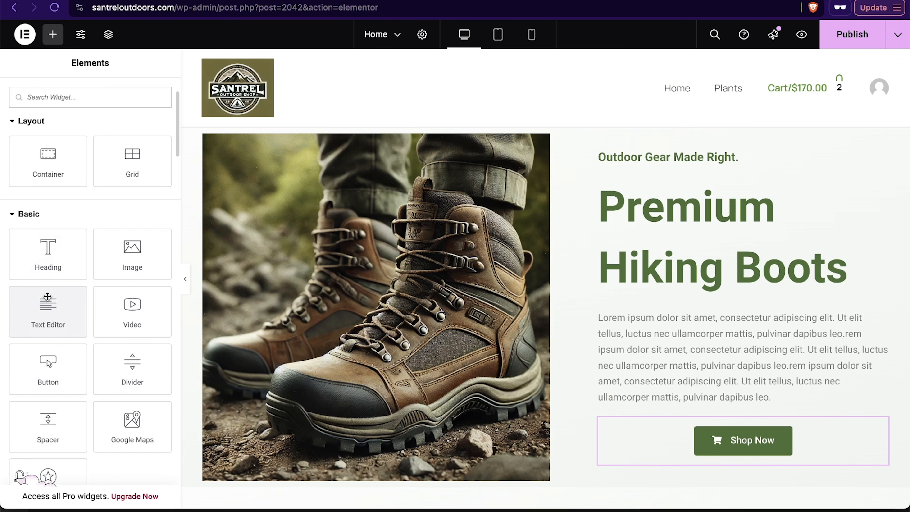
{"action": "left_click_drag", "start_coordinate": [52, 310], "coordinate": [733, 370]}
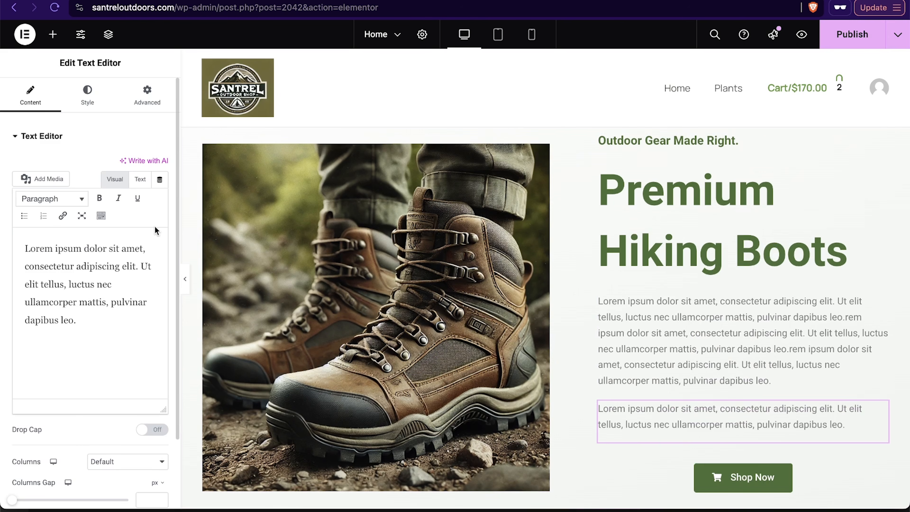
{"action": "triple_click", "coordinate": [95, 281]}
{"action": "type", "text": "Price"}
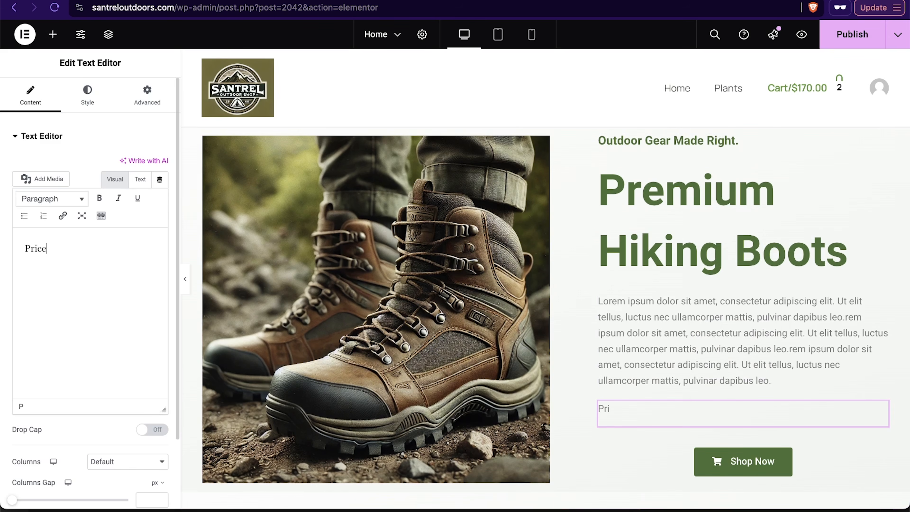
{"action": "type", "text": "$84.99"}
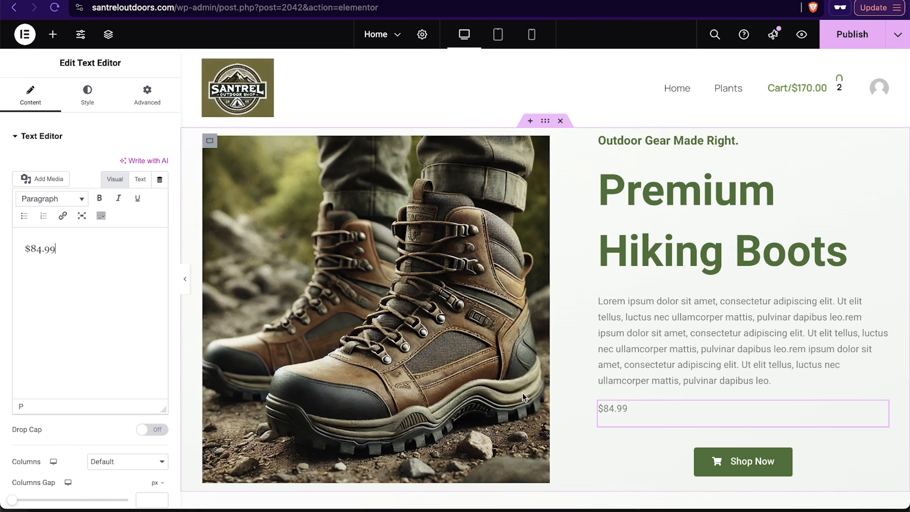
Step: Set the price text's color to #000000 and make it bold
{"action": "scroll", "coordinate": [670, 365], "scroll_direction": "down", "scroll_amount": 4}
{"action": "scroll", "coordinate": [669, 365], "scroll_direction": "up", "scroll_amount": 3}
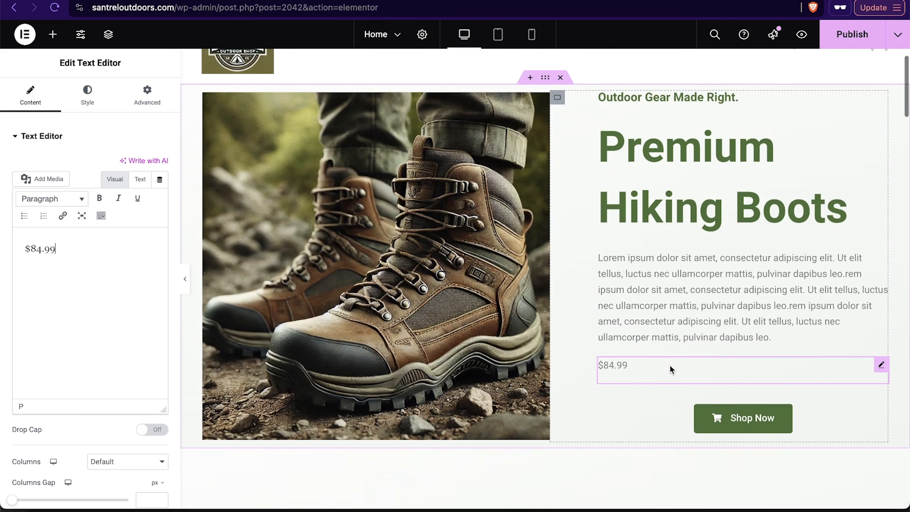
{"action": "left_click", "coordinate": [84, 102]}
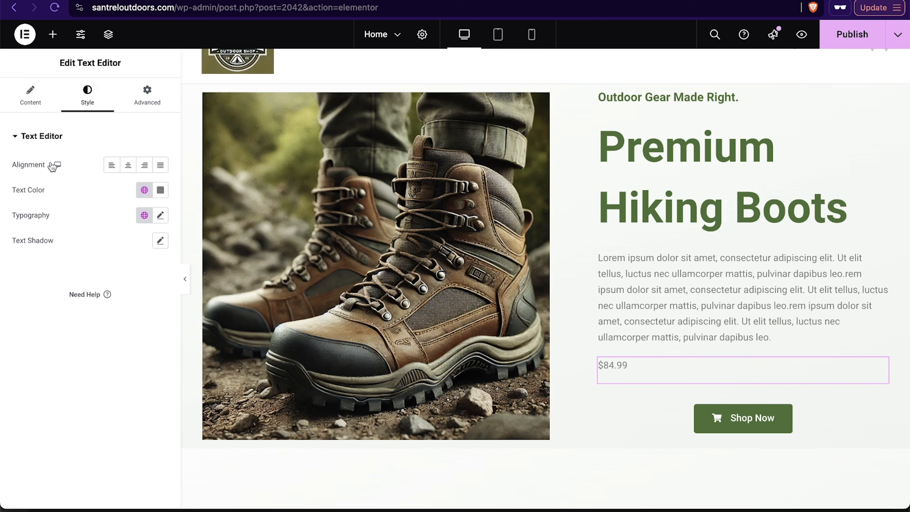
{"action": "left_click", "coordinate": [161, 190]}
{"action": "left_click_drag", "start_coordinate": [93, 286], "coordinate": [85, 378]}
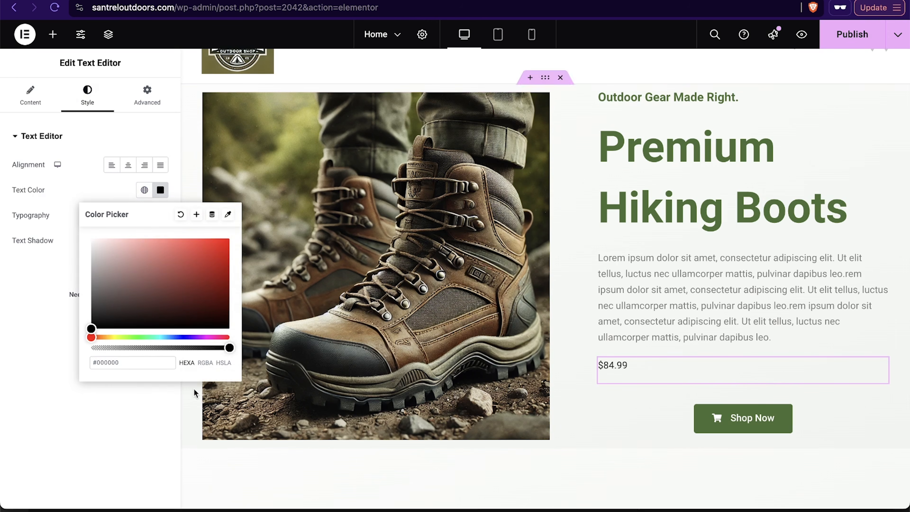
{"action": "left_click", "coordinate": [25, 319]}
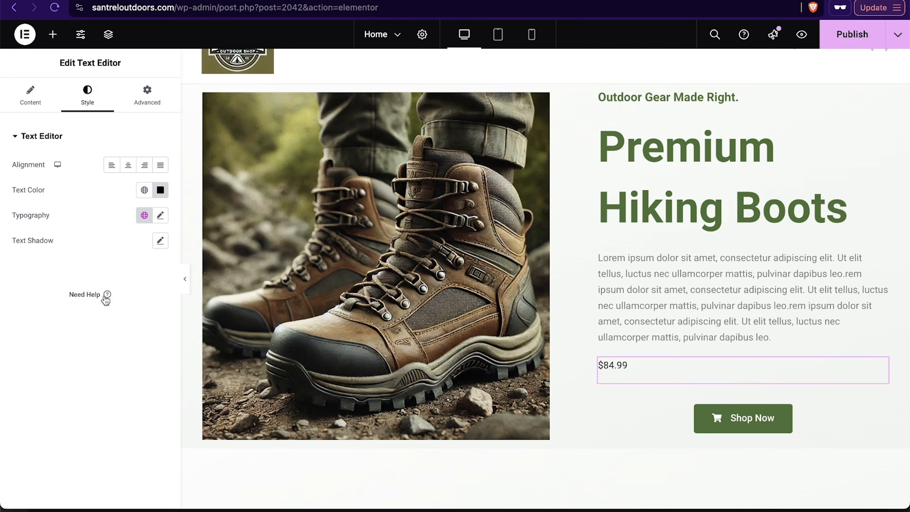
{"action": "left_click", "coordinate": [46, 97]}
{"action": "left_click", "coordinate": [99, 199]}
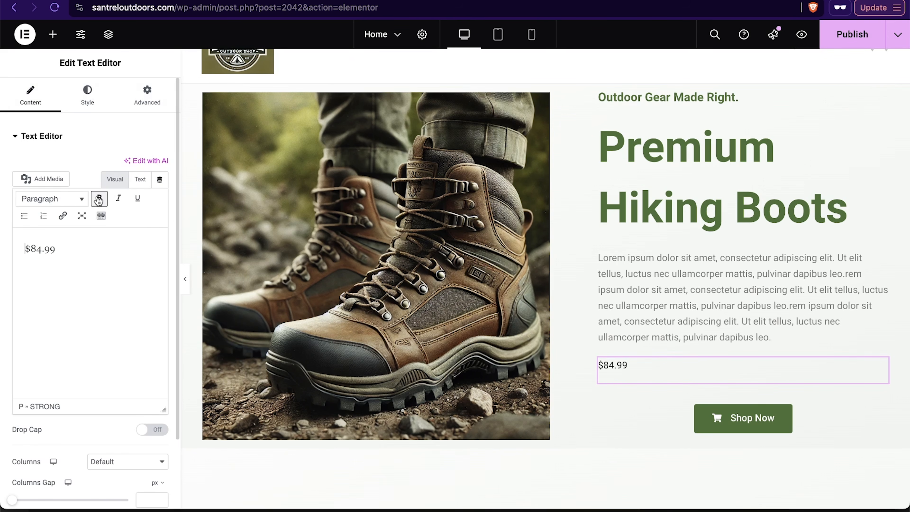
Step: Reapply bold formatting to the $84.99 price text and save the page
{"action": "left_click_drag", "start_coordinate": [69, 252], "coordinate": [10, 248]}
{"action": "left_click", "coordinate": [99, 197]}
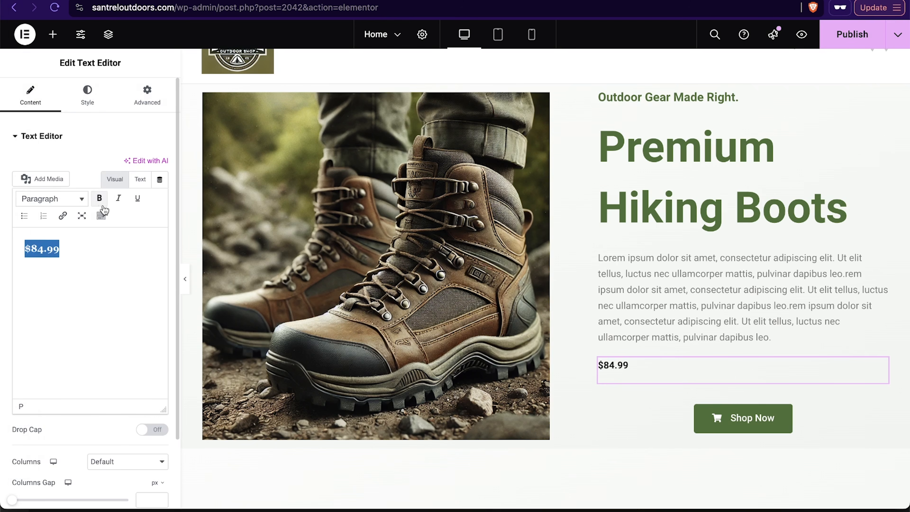
{"action": "left_click", "coordinate": [87, 250]}
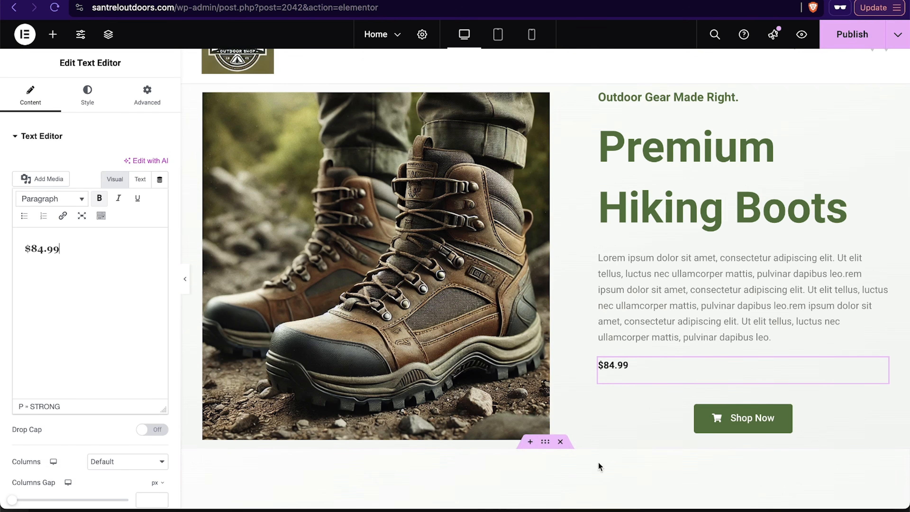
{"action": "key", "text": "ctrl+s"}
Step: Exit the Elementor editor back to the WordPress page editor
{"action": "scroll", "coordinate": [358, 207], "scroll_direction": "up", "scroll_amount": 1}
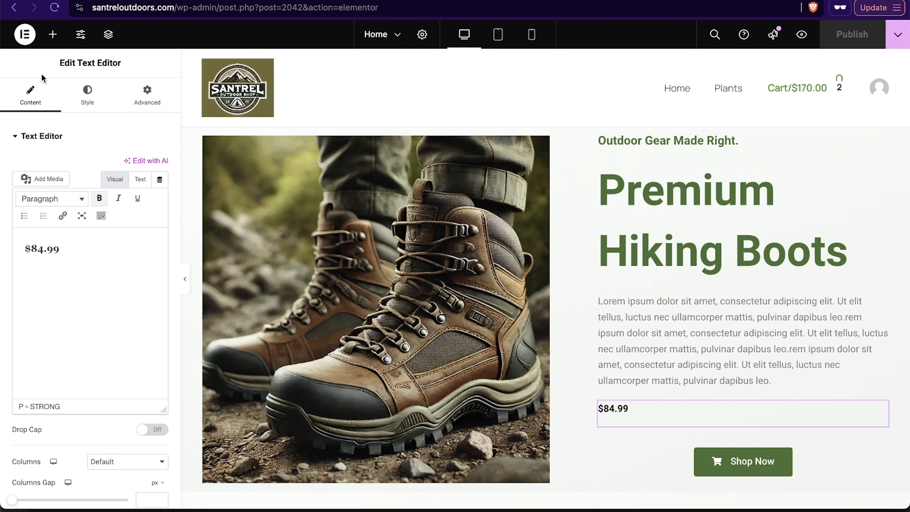
{"action": "left_click", "coordinate": [25, 36]}
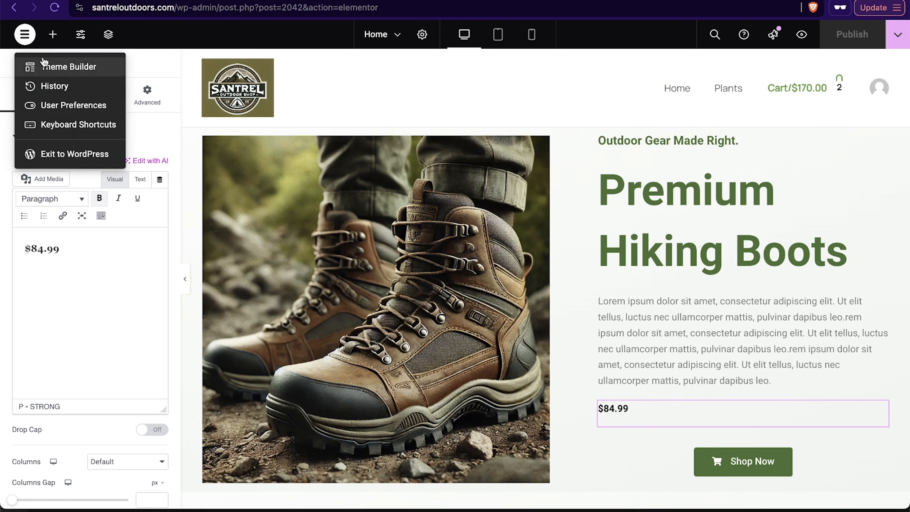
{"action": "left_click", "coordinate": [71, 156]}
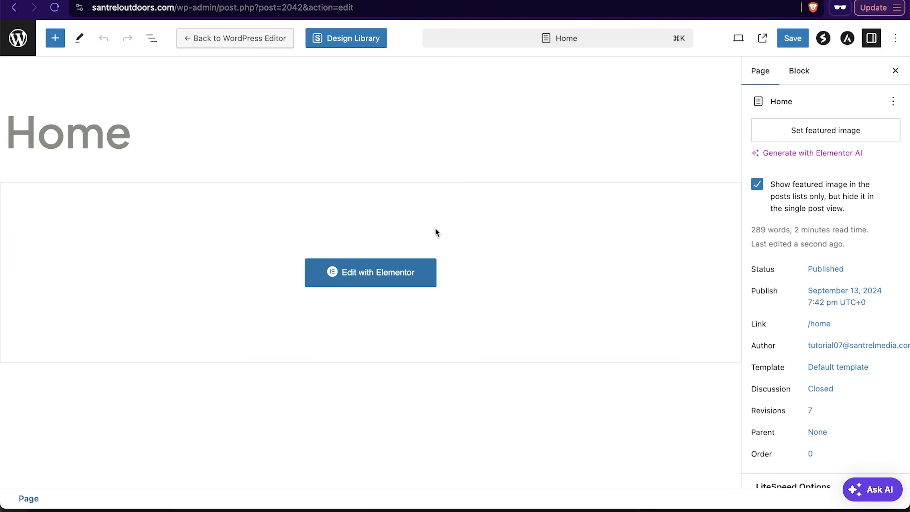
{"action": "scroll", "coordinate": [831, 315], "scroll_direction": "down", "scroll_amount": 5}
{"action": "scroll", "coordinate": [830, 315], "scroll_direction": "up", "scroll_amount": 5}
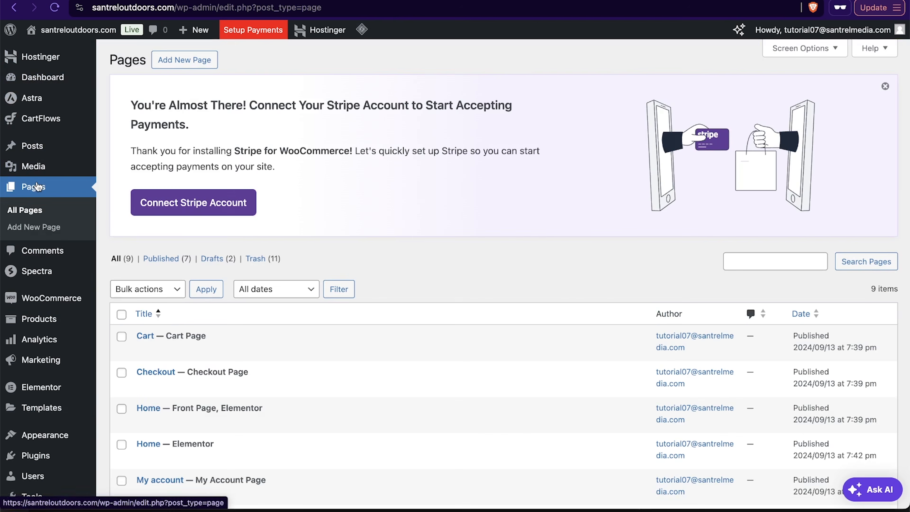
{"action": "scroll", "coordinate": [327, 321], "scroll_direction": "down", "scroll_amount": 4}
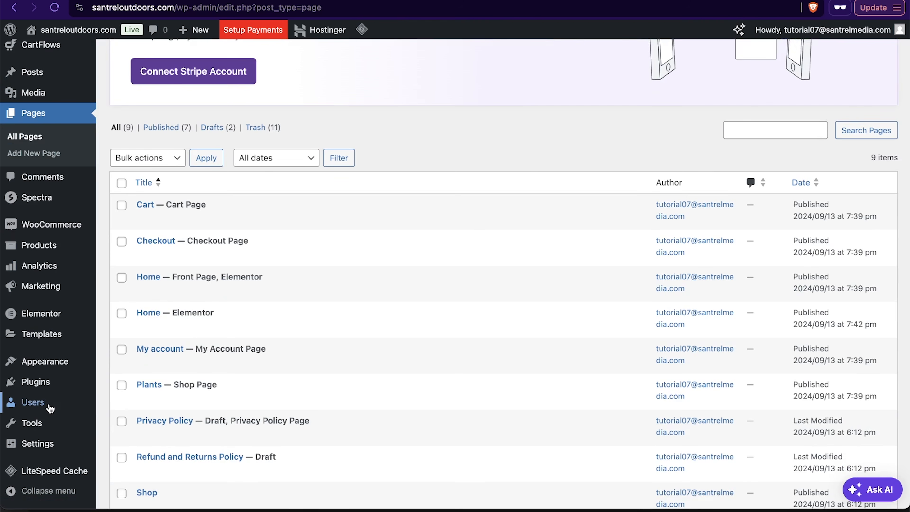
Step: Open the Reading settings and set the static homepage to New Home, then save the changes
{"action": "scroll", "coordinate": [39, 408], "scroll_direction": "down", "scroll_amount": 3}
{"action": "left_click", "coordinate": [37, 443]}
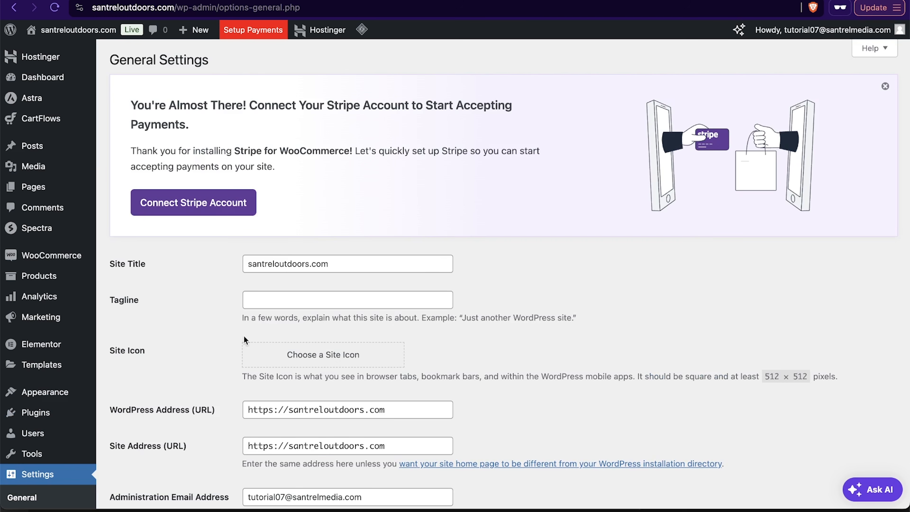
{"action": "scroll", "coordinate": [34, 476], "scroll_direction": "down", "scroll_amount": 6}
{"action": "left_click", "coordinate": [36, 359]}
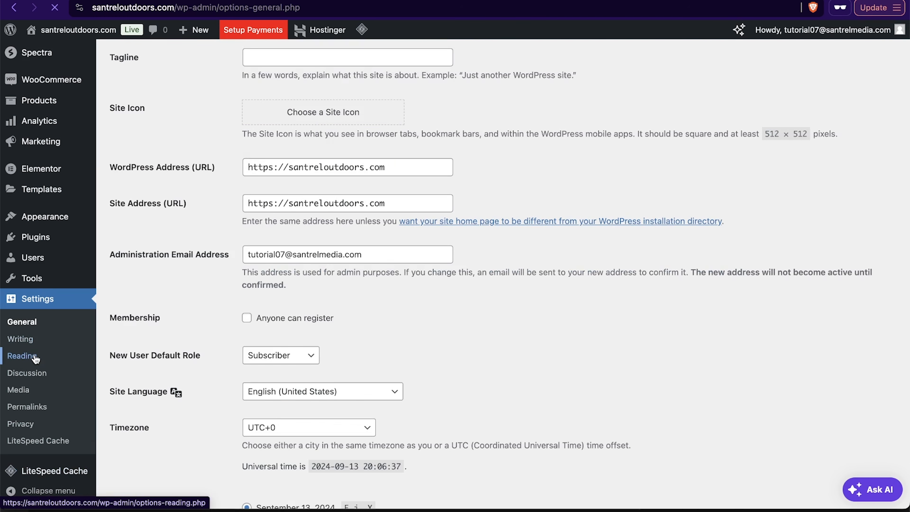
{"action": "left_click", "coordinate": [340, 304]}
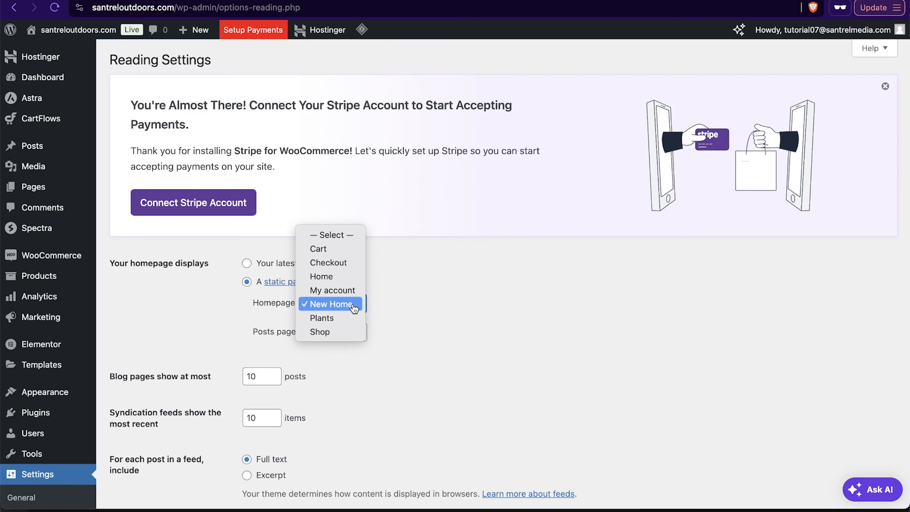
{"action": "left_click", "coordinate": [340, 307]}
{"action": "key", "text": "Up"}
{"action": "left_click", "coordinate": [339, 305]}
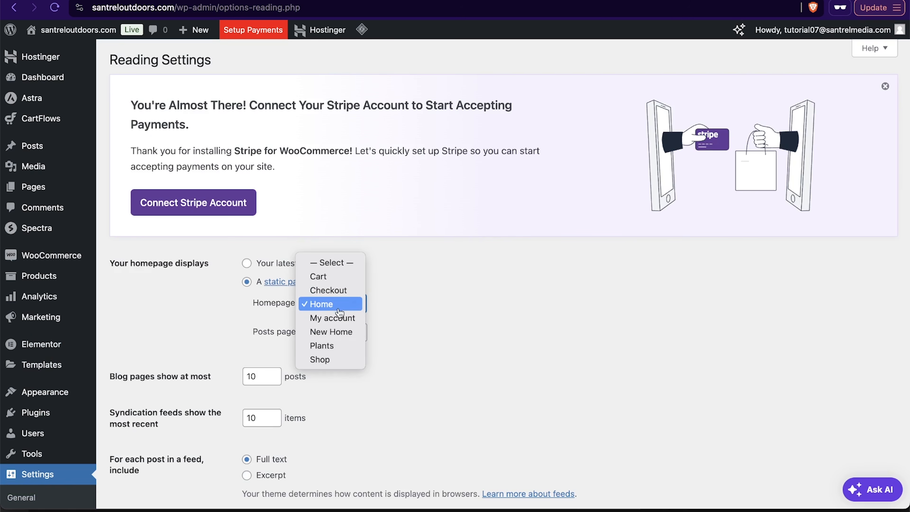
{"action": "left_click", "coordinate": [333, 337]}
{"action": "scroll", "coordinate": [601, 363], "scroll_direction": "down", "scroll_amount": 5}
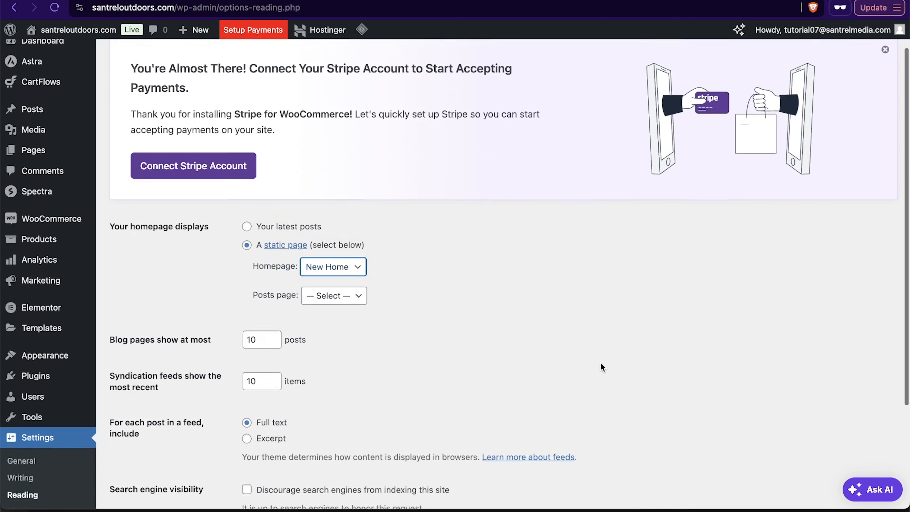
{"action": "left_click", "coordinate": [142, 403]}
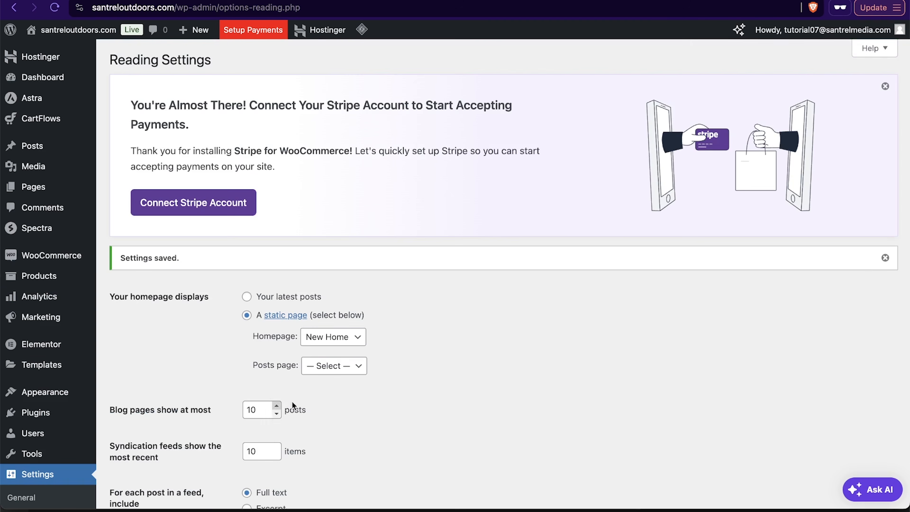
Step: On the live hiking boots product page, pick the Women's 8 size and open the shopping cart
{"action": "scroll", "coordinate": [482, 340], "scroll_direction": "down", "scroll_amount": 2}
{"action": "scroll", "coordinate": [482, 339], "scroll_direction": "up", "scroll_amount": 2}
{"action": "mouse_move", "coordinate": [97, 49]}
{"action": "mouse_move", "coordinate": [81, 36]}
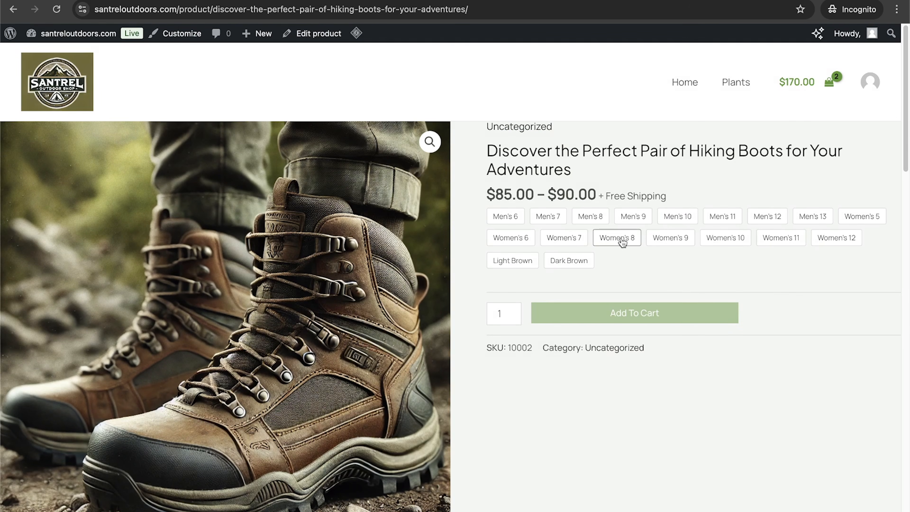
{"action": "left_click", "coordinate": [619, 238]}
{"action": "left_click", "coordinate": [828, 83]}
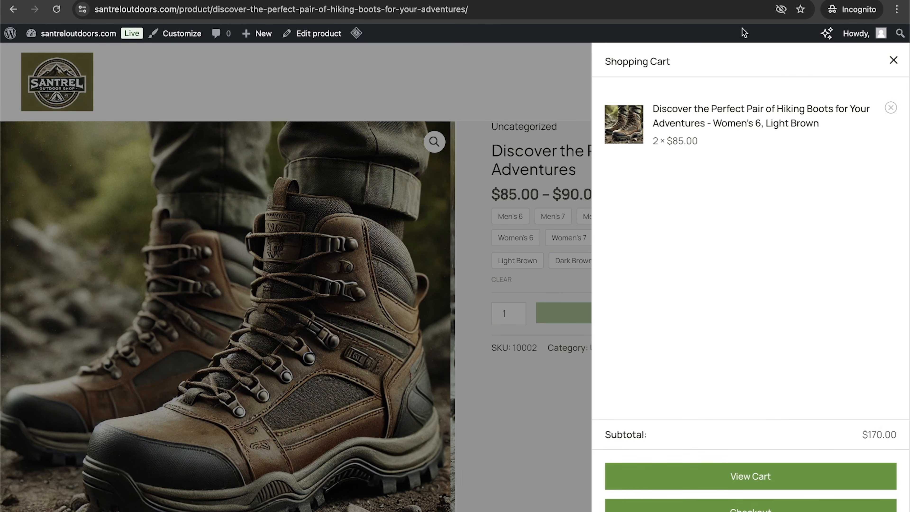
{"action": "left_click", "coordinate": [708, 480]}
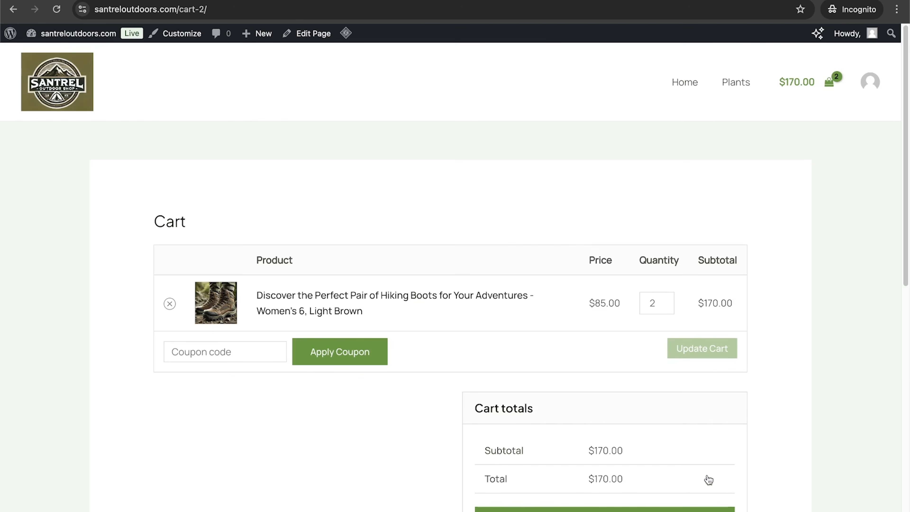
Step: Proceed from the cart to checkout and review the billing form and order summary
{"action": "scroll", "coordinate": [390, 303], "scroll_direction": "down", "scroll_amount": 3}
{"action": "left_click", "coordinate": [213, 243]}
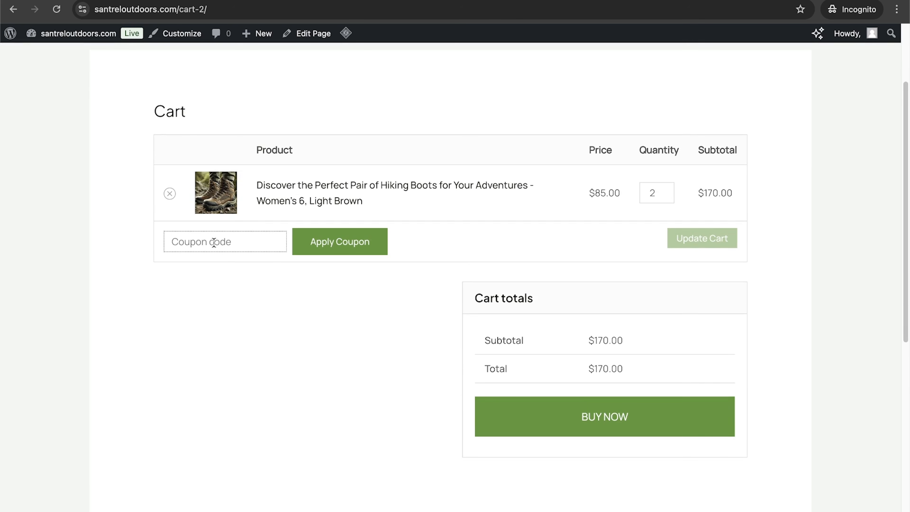
{"action": "left_click", "coordinate": [646, 425]}
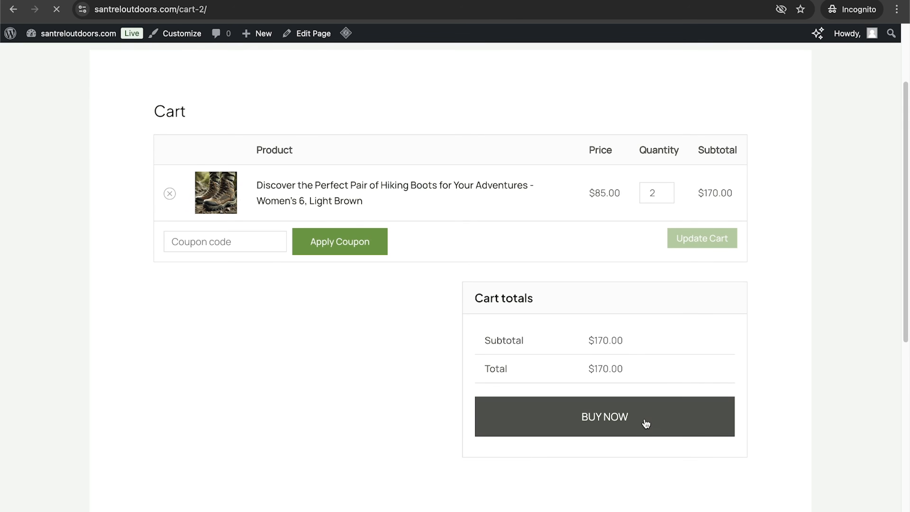
{"action": "scroll", "coordinate": [396, 362], "scroll_direction": "down", "scroll_amount": 5}
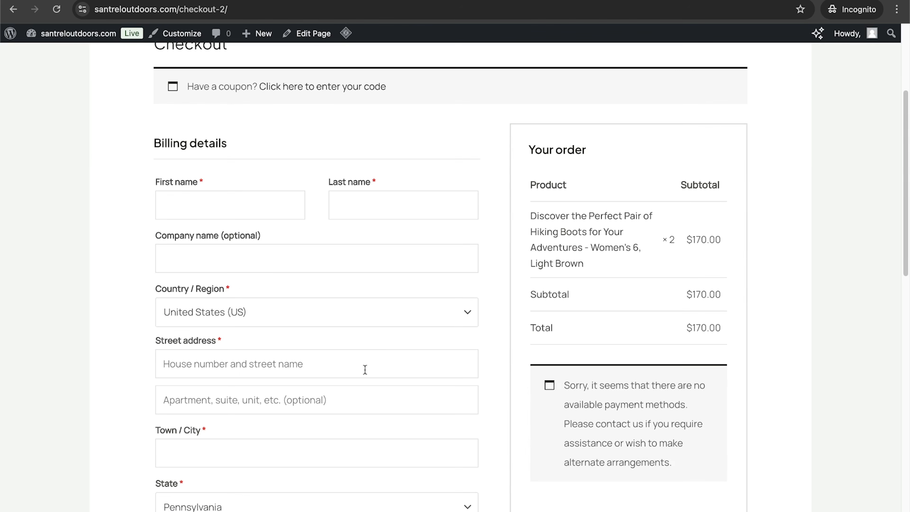
{"action": "scroll", "coordinate": [268, 280], "scroll_direction": "down", "scroll_amount": 15}
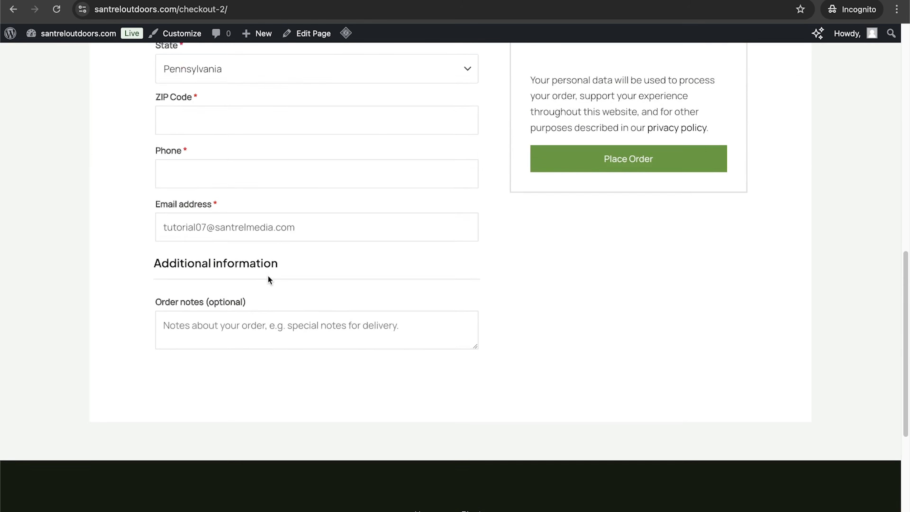
{"action": "scroll", "coordinate": [533, 339], "scroll_direction": "up", "scroll_amount": 13}
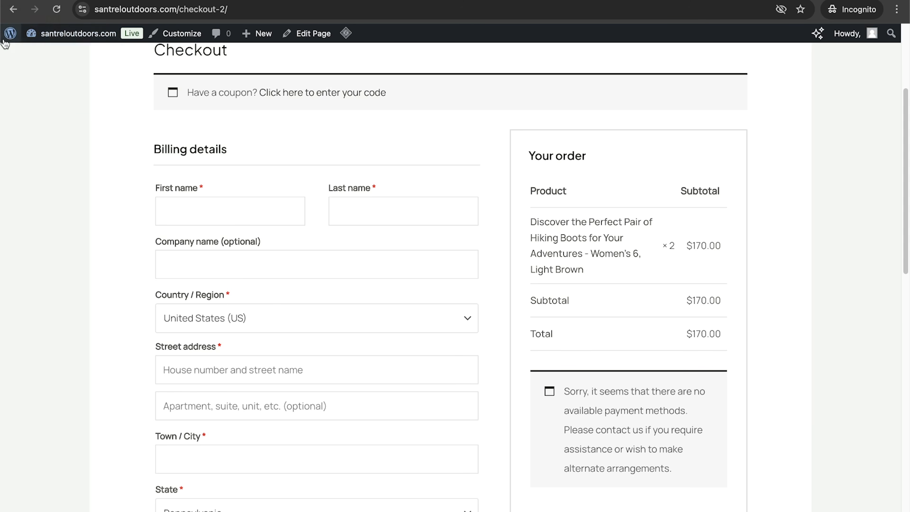
Step: Start the payment setup, connect with Stripe, and continue with United States and Individual business type
{"action": "left_click", "coordinate": [10, 33]}
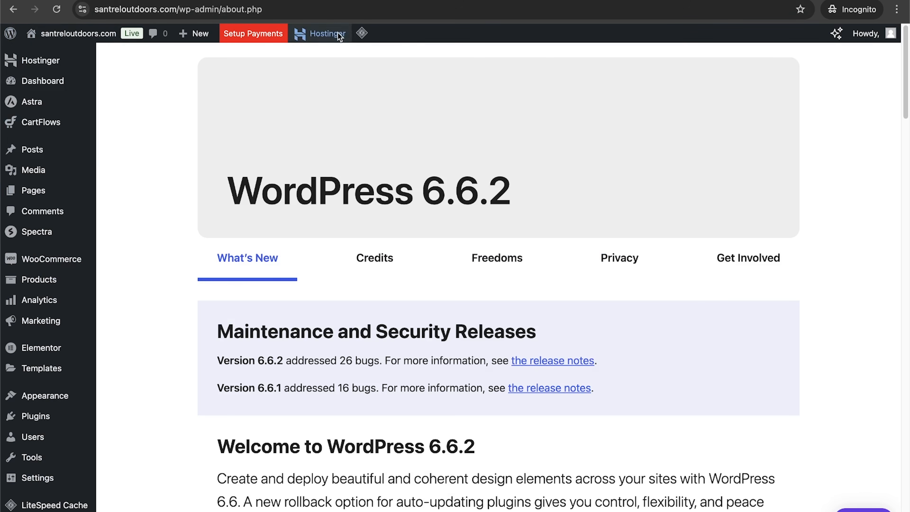
{"action": "left_click", "coordinate": [269, 38]}
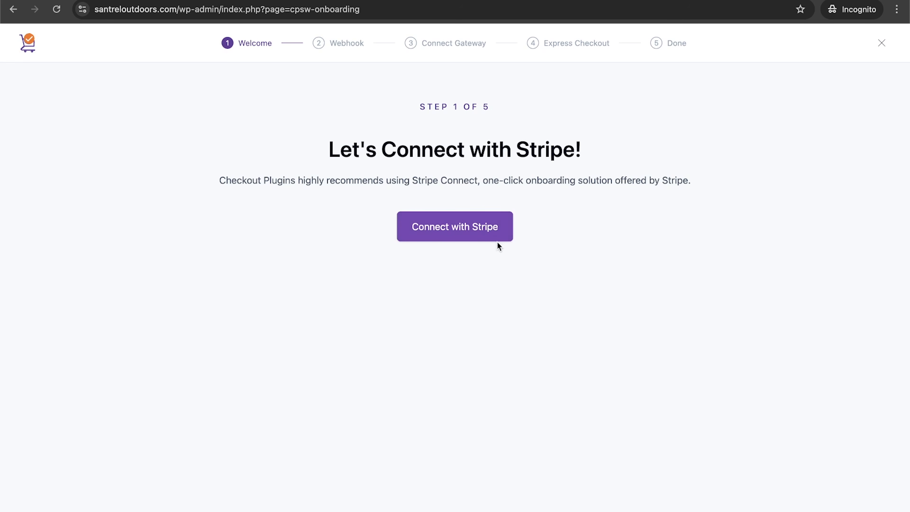
{"action": "left_click", "coordinate": [461, 232]}
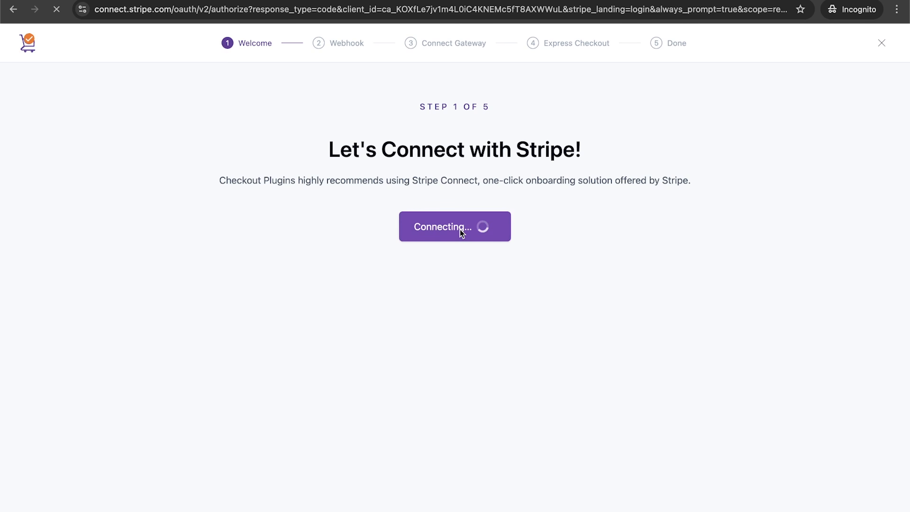
{"action": "left_click", "coordinate": [468, 233]}
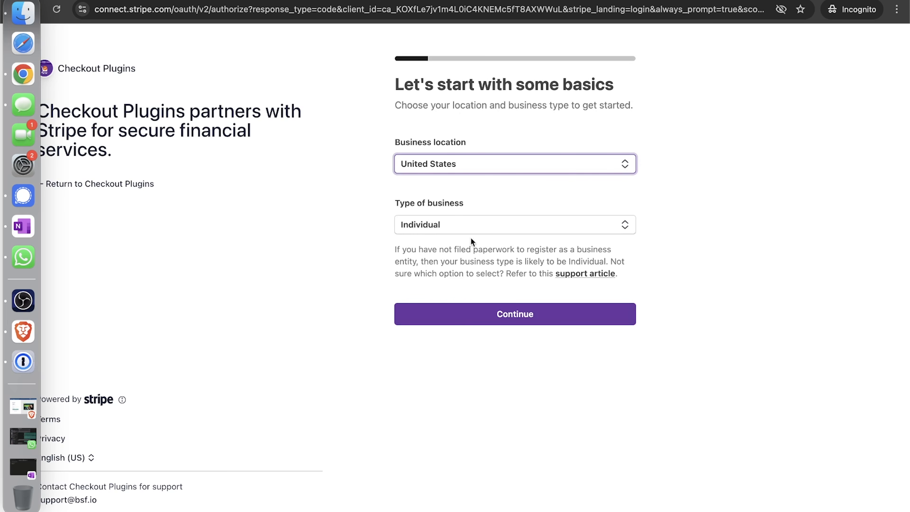
{"action": "left_click", "coordinate": [442, 231]}
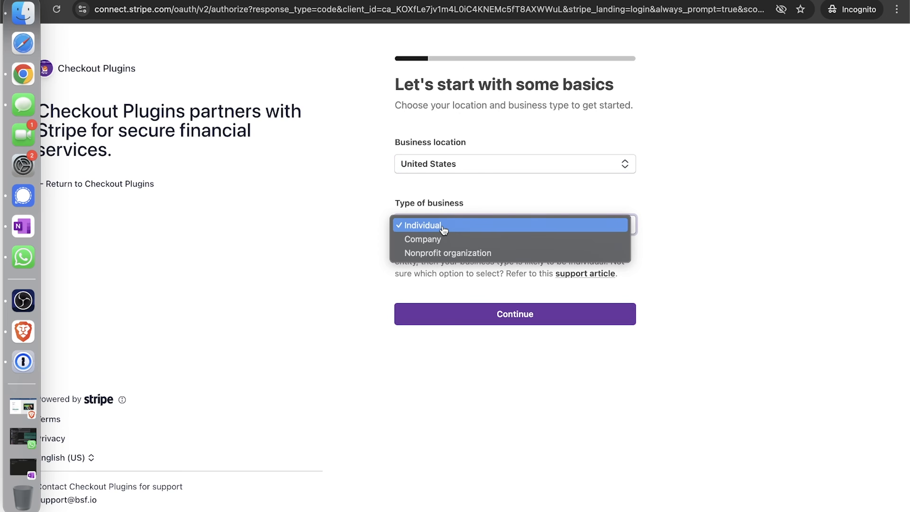
{"action": "left_click", "coordinate": [469, 312]}
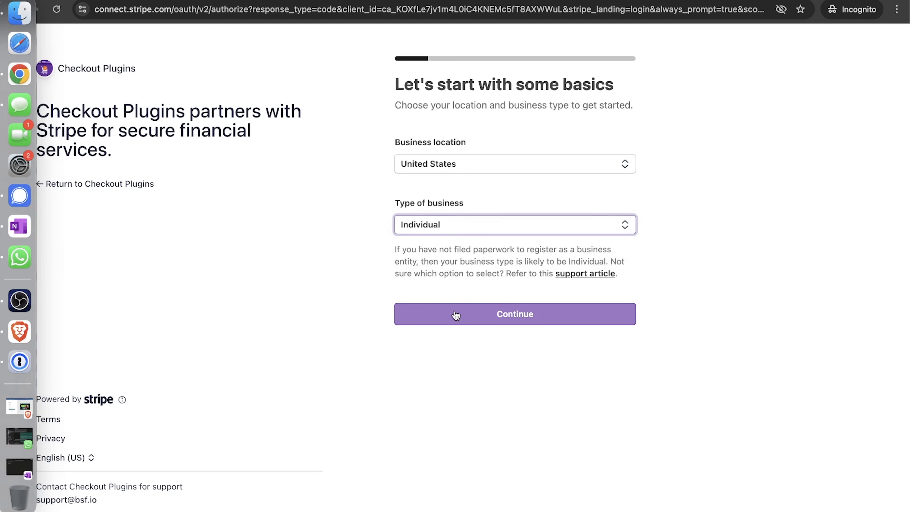
{"action": "left_click", "coordinate": [480, 321]}
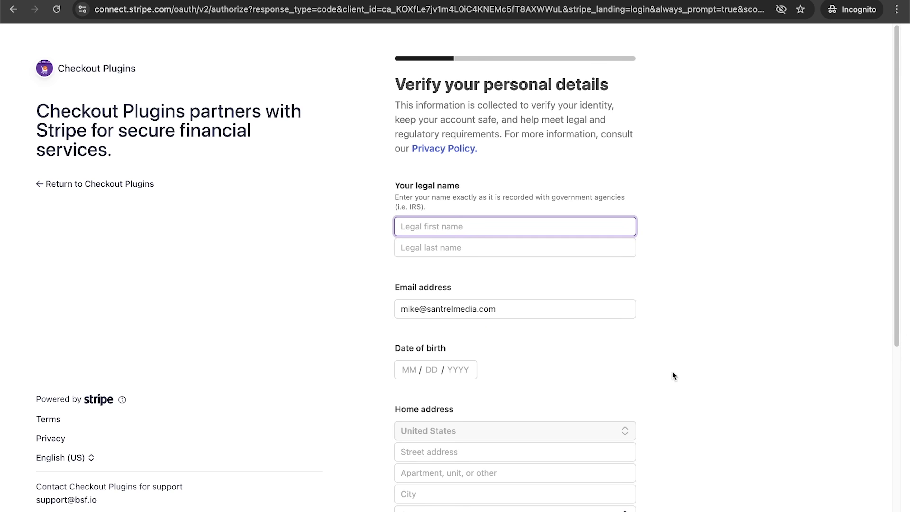
{"action": "scroll", "coordinate": [672, 371], "scroll_direction": "down", "scroll_amount": 7}
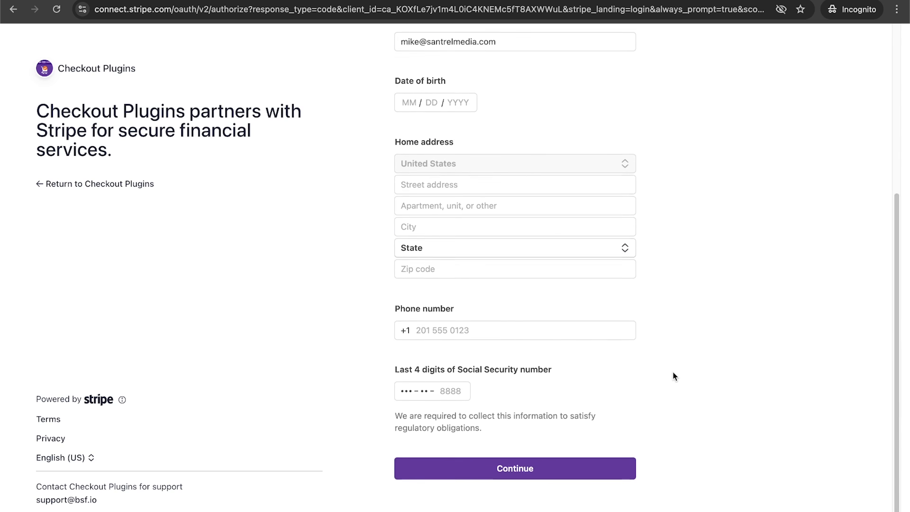
{"action": "scroll", "coordinate": [673, 372], "scroll_direction": "up", "scroll_amount": 7}
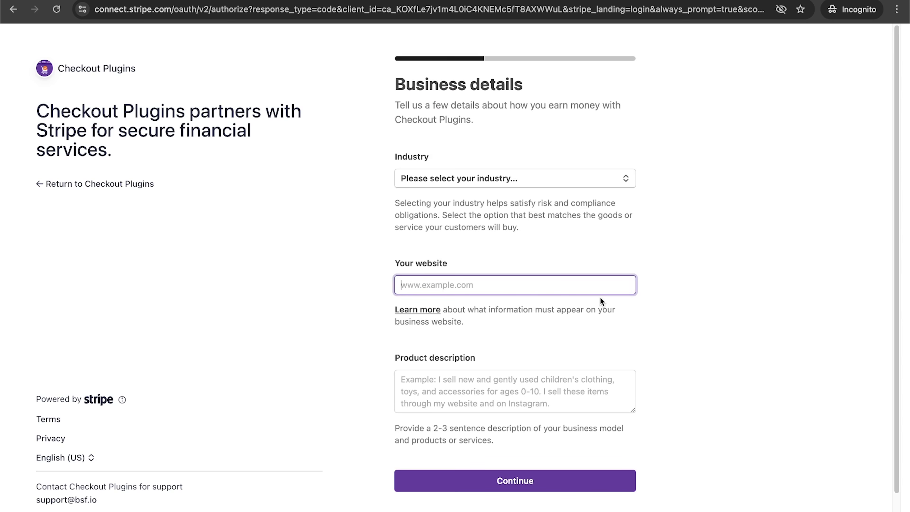
{"action": "type", "text": "s://santreloutdoors.com"}
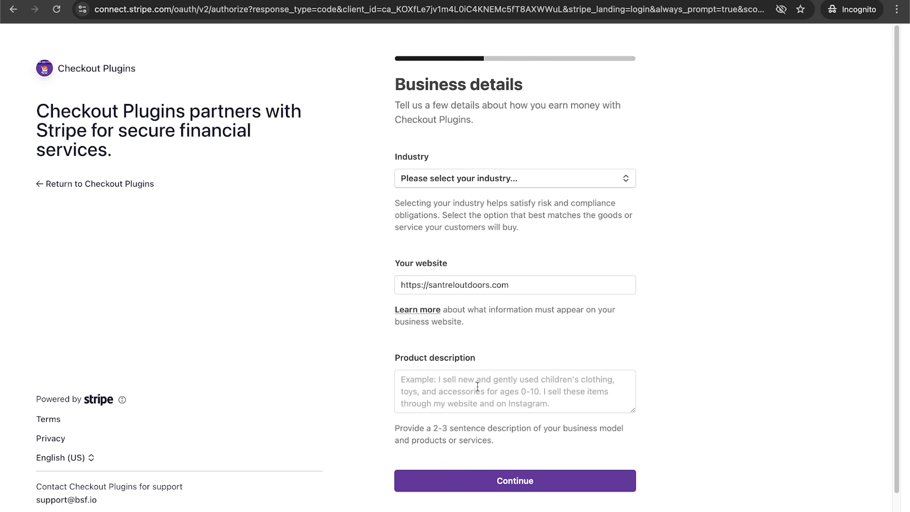
{"action": "left_click", "coordinate": [477, 385]}
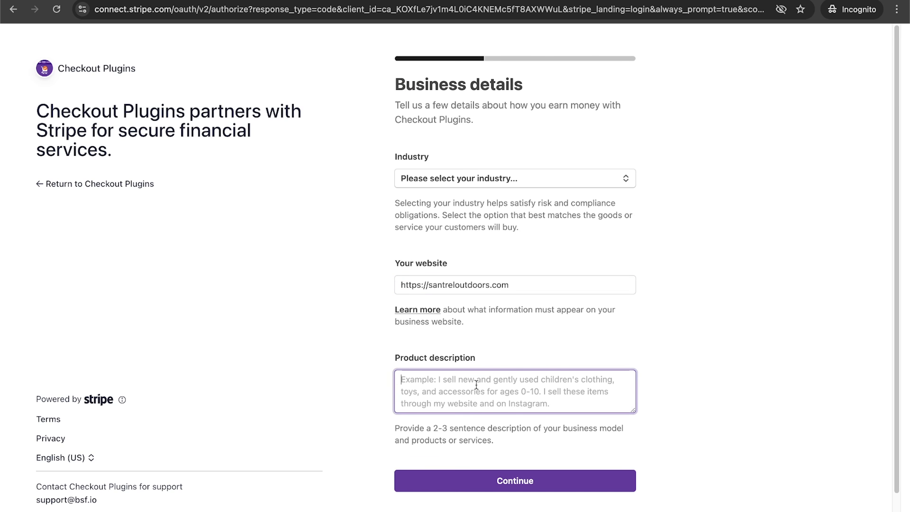
{"action": "type", "text": "premium hiking boo"}
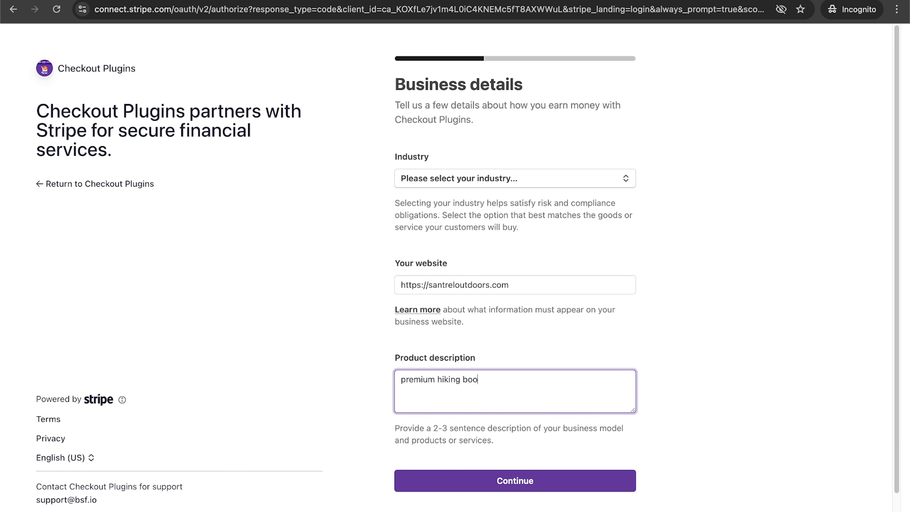
{"action": "type", "text": "ts"}
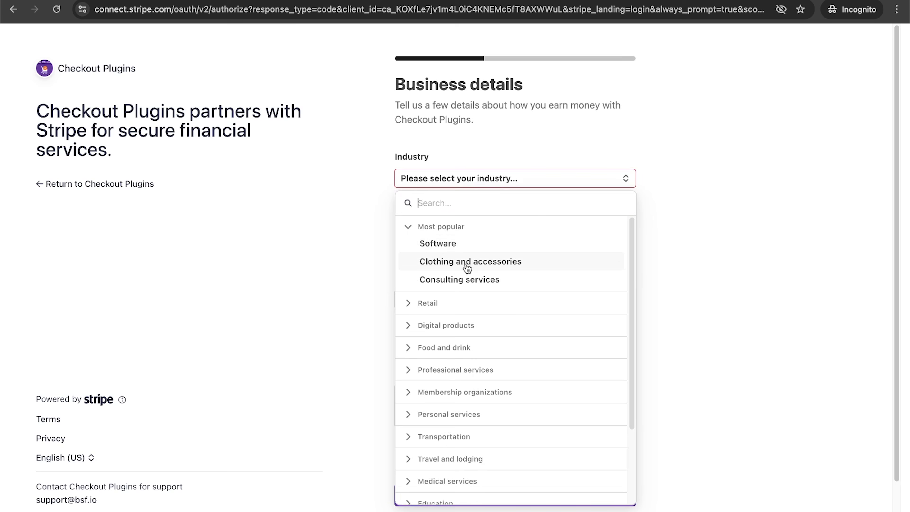
{"action": "left_click", "coordinate": [467, 267]}
{"action": "left_click", "coordinate": [495, 487]}
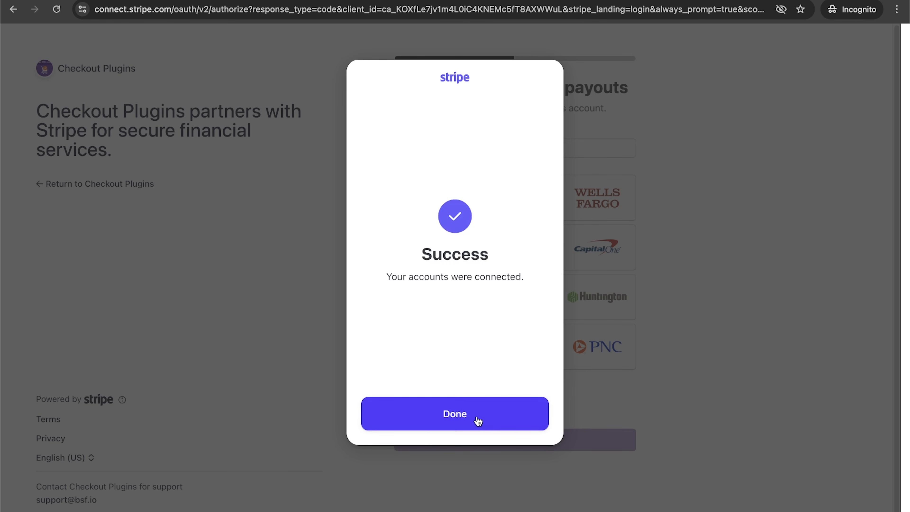
Step: Continue past the payout bank account and public details, keeping the statement descriptor SANTRELOUTDOORS.COM and shortened descriptor SANTRELOUT
{"action": "left_click", "coordinate": [478, 421]}
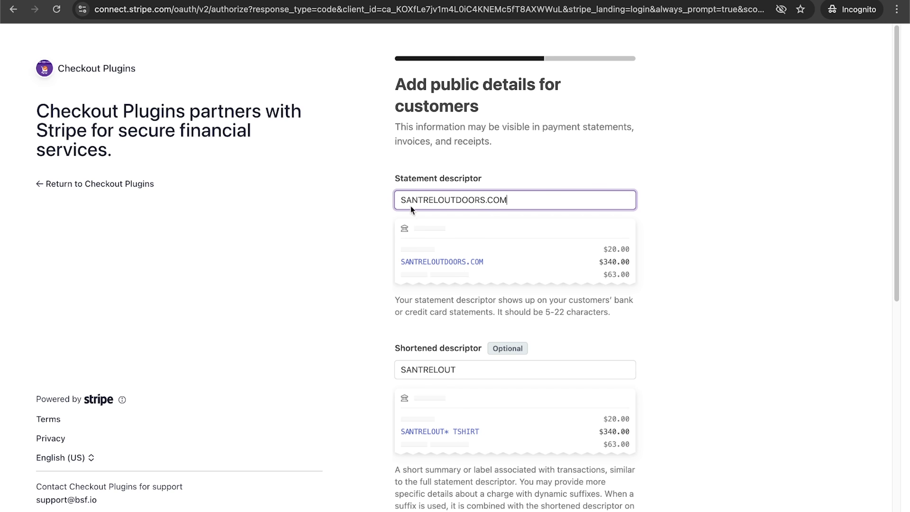
{"action": "left_click_drag", "start_coordinate": [400, 198], "coordinate": [615, 202]}
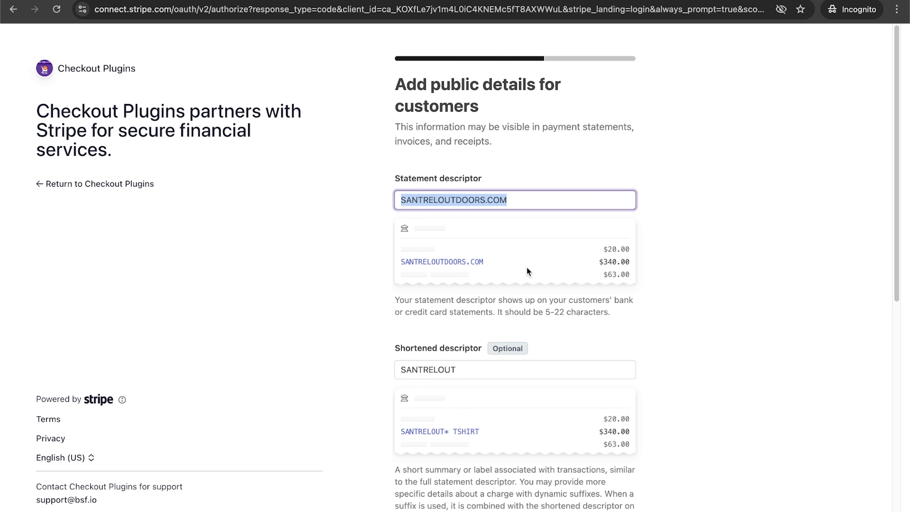
{"action": "left_click", "coordinate": [456, 200]}
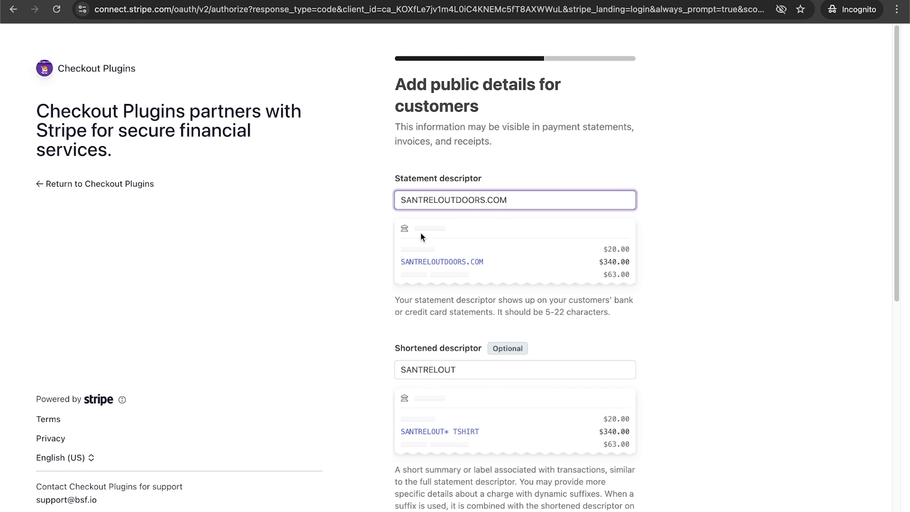
{"action": "scroll", "coordinate": [664, 235], "scroll_direction": "down", "scroll_amount": 3}
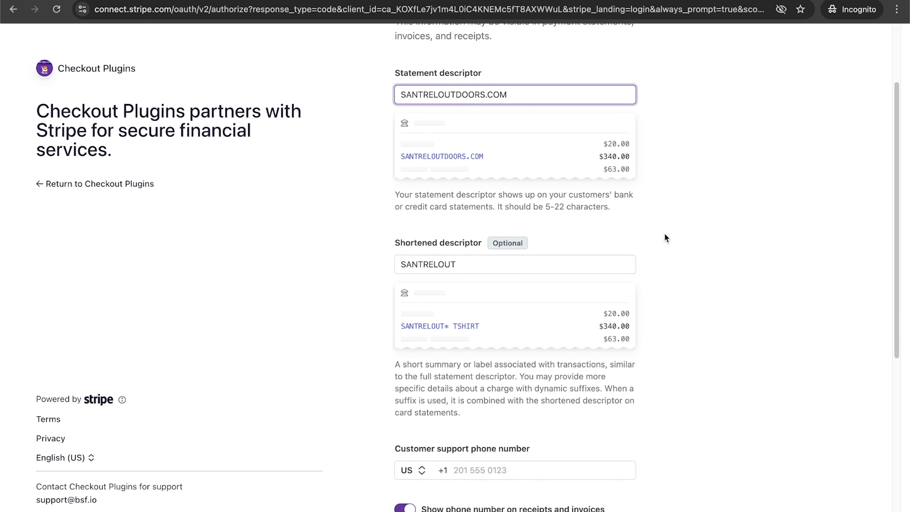
{"action": "left_click", "coordinate": [465, 247]}
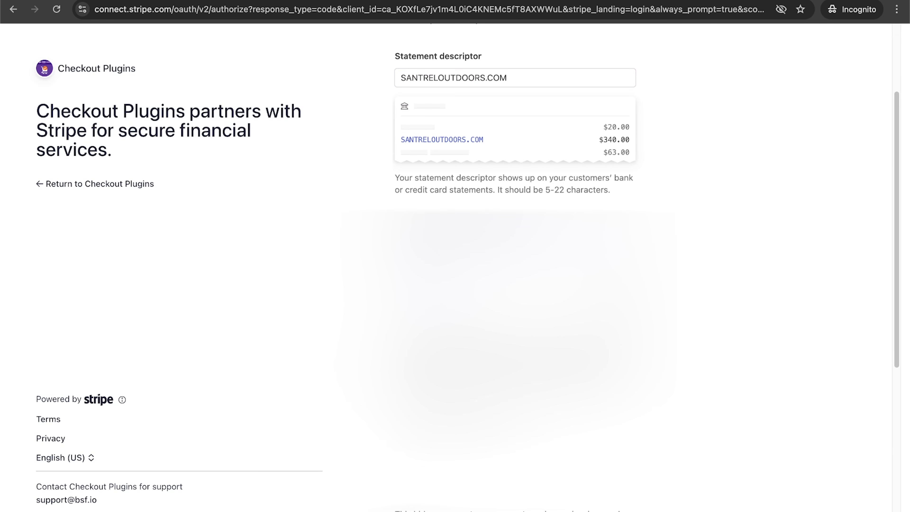
{"action": "scroll", "coordinate": [465, 247], "scroll_direction": "down", "scroll_amount": 4}
{"action": "left_click", "coordinate": [465, 283]}
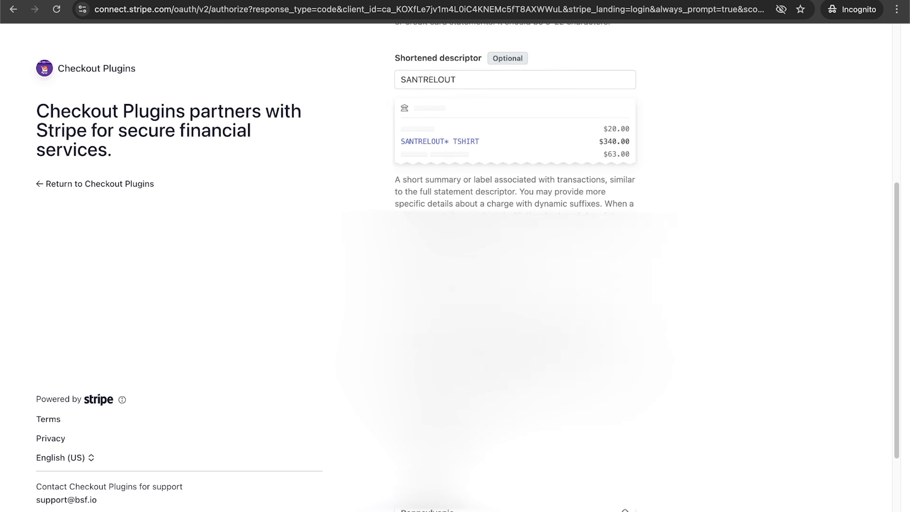
{"action": "scroll", "coordinate": [515, 143], "scroll_direction": "down", "scroll_amount": 3}
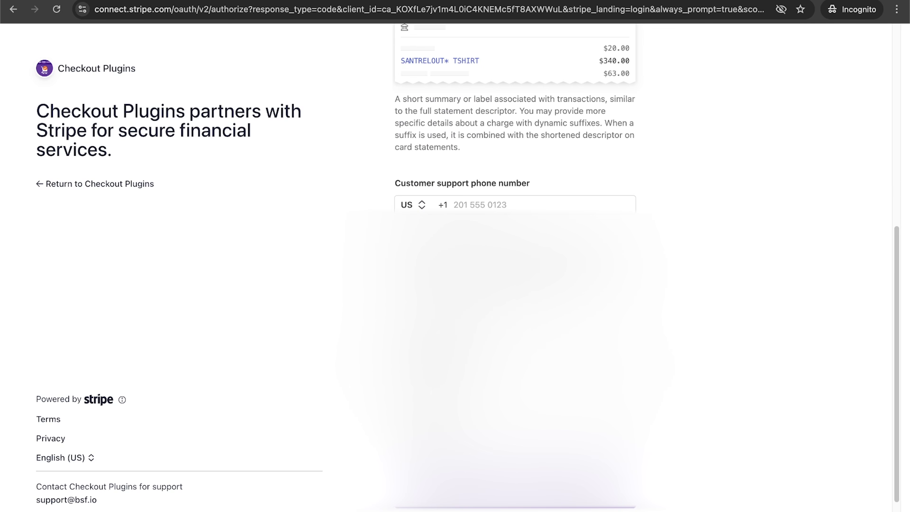
{"action": "scroll", "coordinate": [515, 143], "scroll_direction": "down", "scroll_amount": 2}
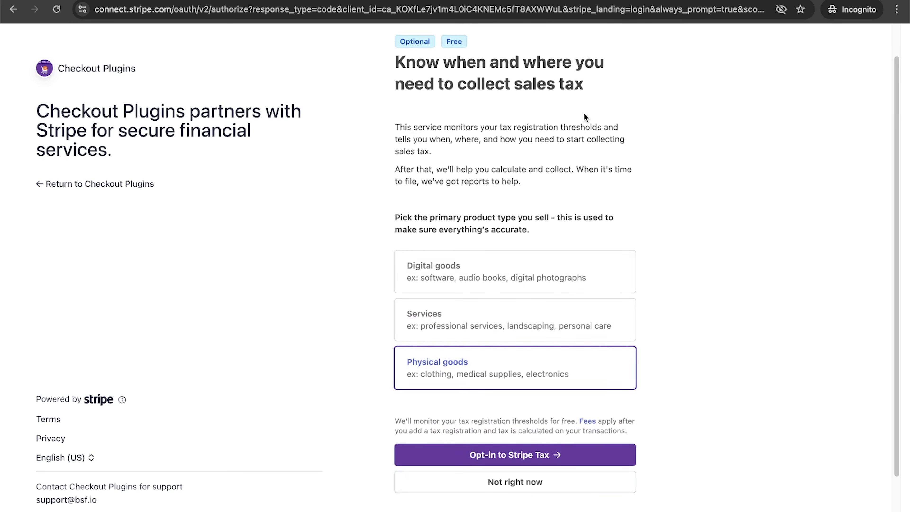
Step: Opt in to Stripe Tax for physical goods, then agree and submit the Stripe account details
{"action": "left_click", "coordinate": [545, 452]}
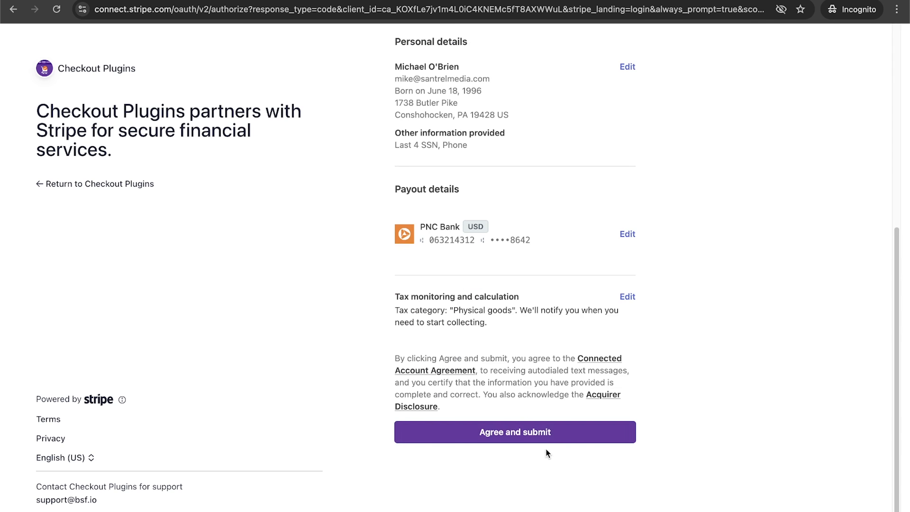
{"action": "left_click", "coordinate": [543, 442]}
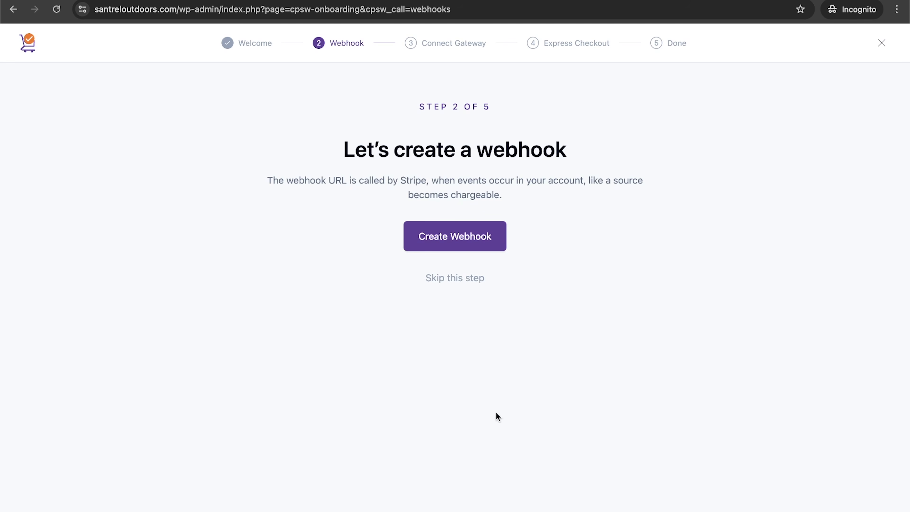
Step: Create the webhook and activate the gateways with Stripe Card Processing enabled
{"action": "left_click", "coordinate": [443, 242]}
{"action": "left_click", "coordinate": [519, 357]}
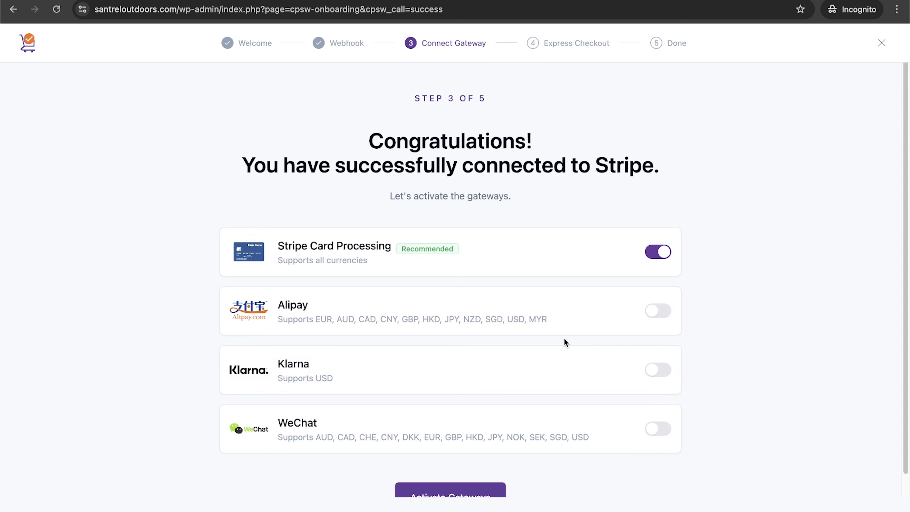
{"action": "scroll", "coordinate": [537, 360], "scroll_direction": "down", "scroll_amount": 2}
{"action": "left_click", "coordinate": [451, 426]}
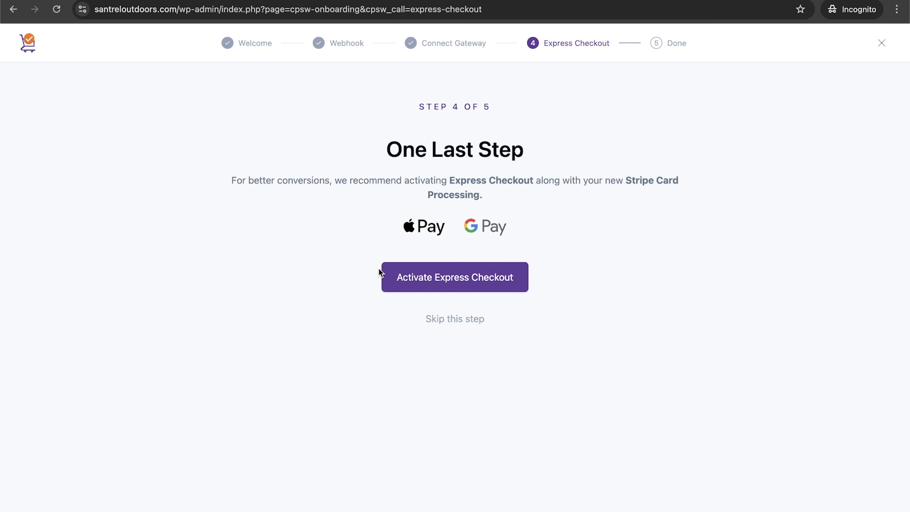
Step: Activate Express Checkout for Apple Pay and Google Pay
{"action": "left_click", "coordinate": [434, 285]}
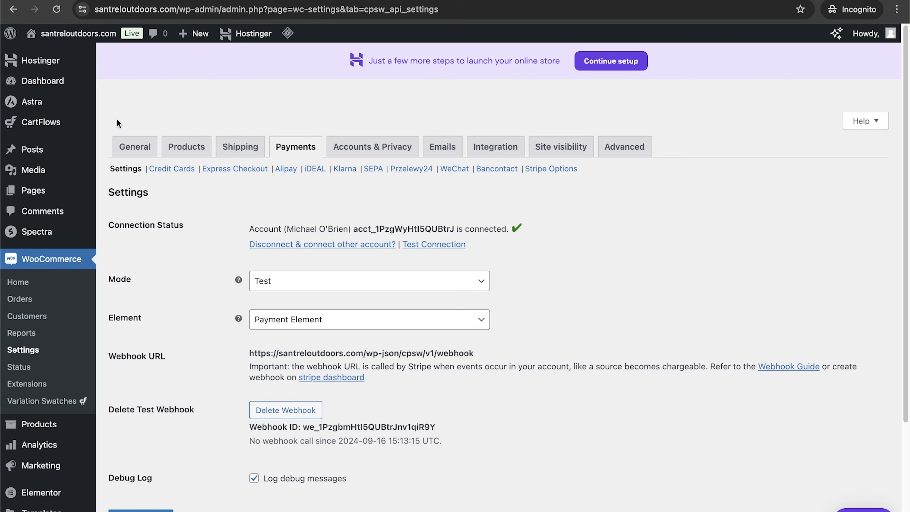
{"action": "mouse_move", "coordinate": [76, 127]}
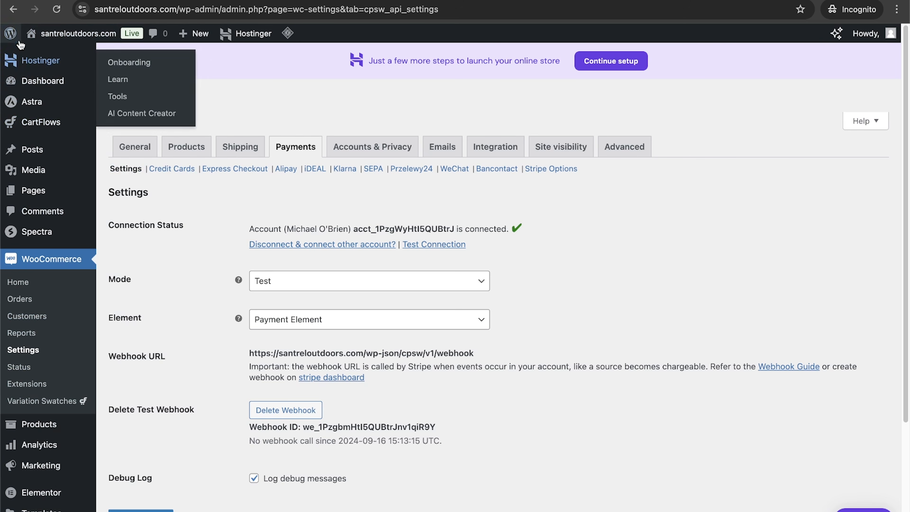
Step: Open the WordPress Updates page, select all plugins, and update CartFlows and Hostinger Tools
{"action": "left_click", "coordinate": [11, 35]}
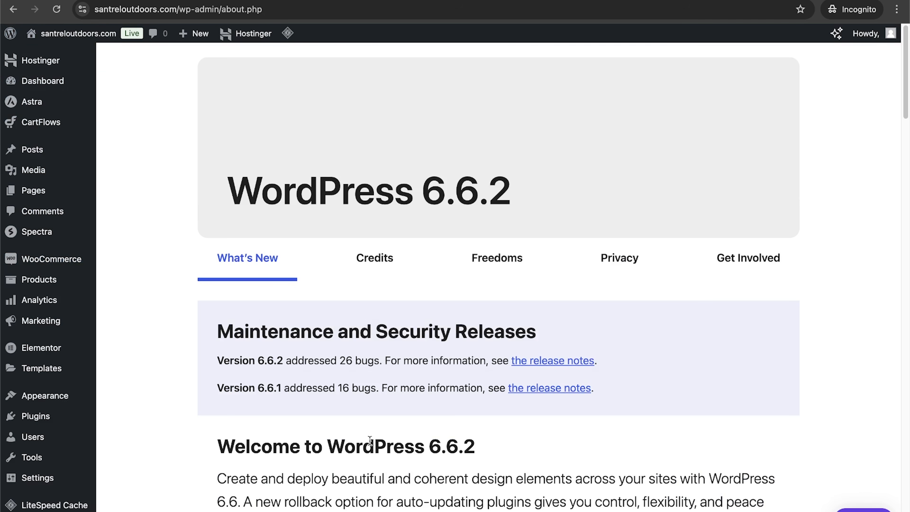
{"action": "left_click", "coordinate": [35, 81]}
{"action": "scroll", "coordinate": [483, 195], "scroll_direction": "down", "scroll_amount": 10}
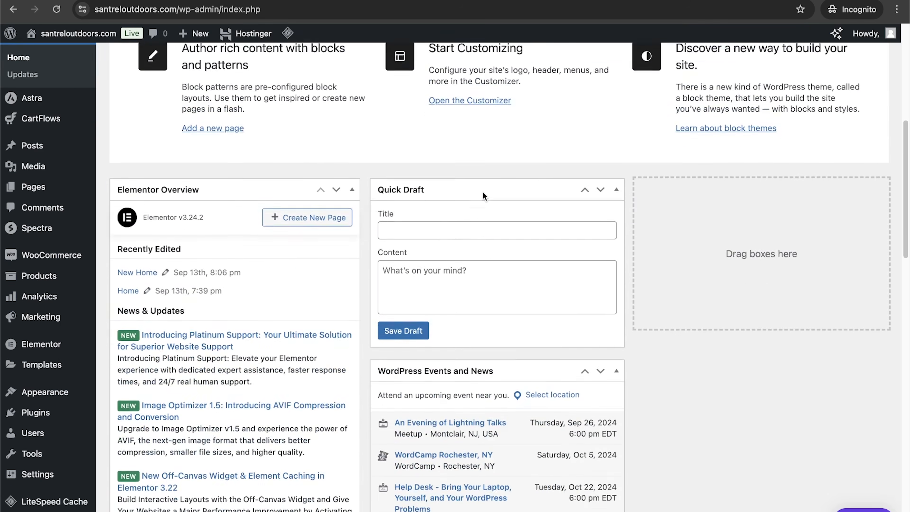
{"action": "scroll", "coordinate": [557, 234], "scroll_direction": "up", "scroll_amount": 3}
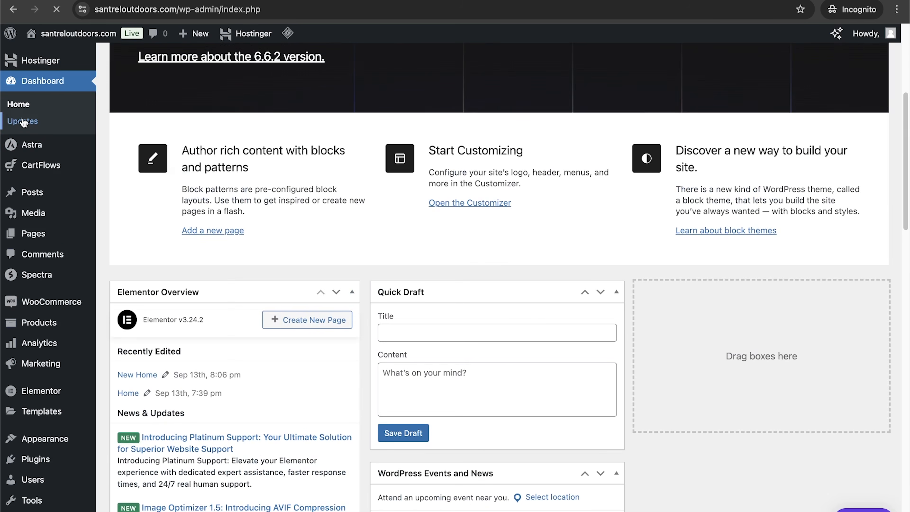
{"action": "left_click", "coordinate": [23, 122]}
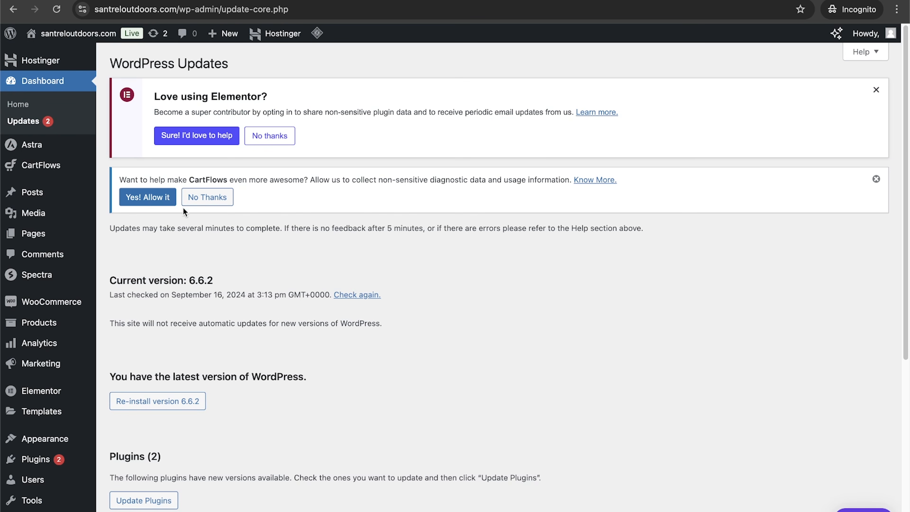
{"action": "scroll", "coordinate": [325, 284], "scroll_direction": "down", "scroll_amount": 5}
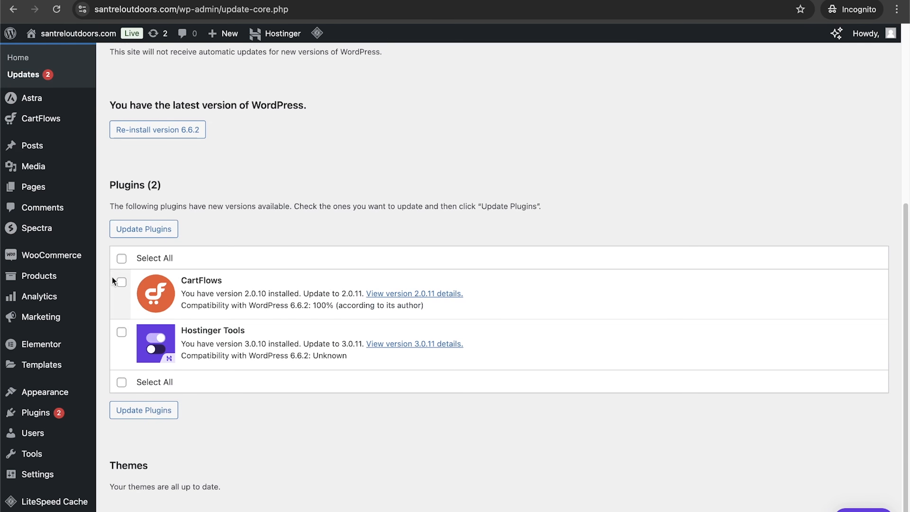
{"action": "scroll", "coordinate": [255, 317], "scroll_direction": "up", "scroll_amount": 2}
{"action": "scroll", "coordinate": [255, 317], "scroll_direction": "down", "scroll_amount": 2}
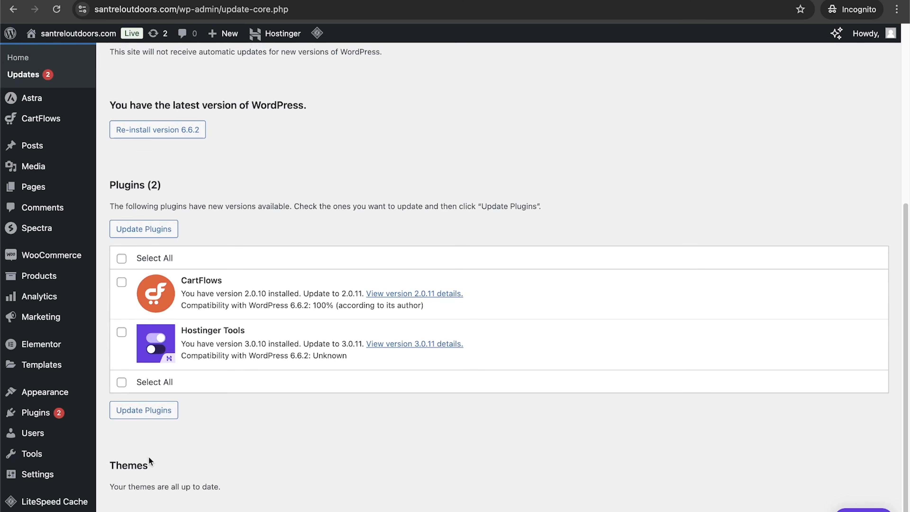
{"action": "left_click", "coordinate": [122, 258]}
{"action": "left_click", "coordinate": [143, 409]}
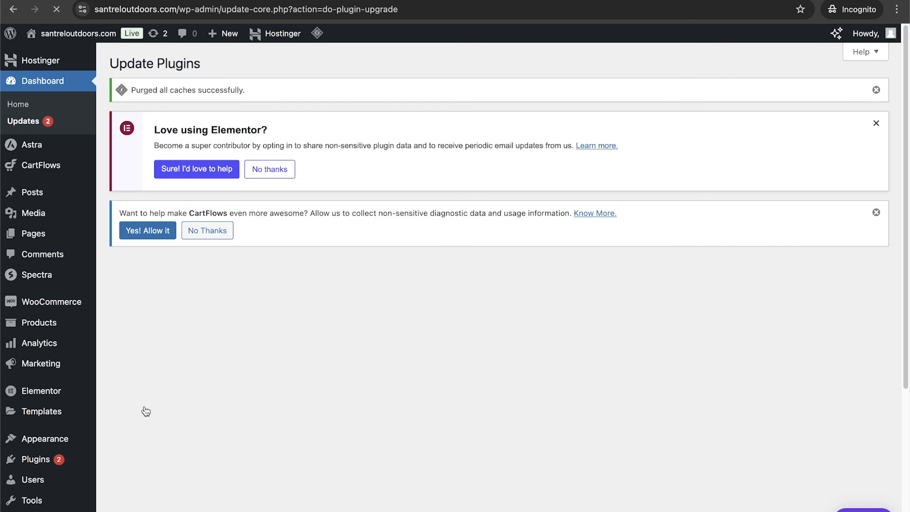
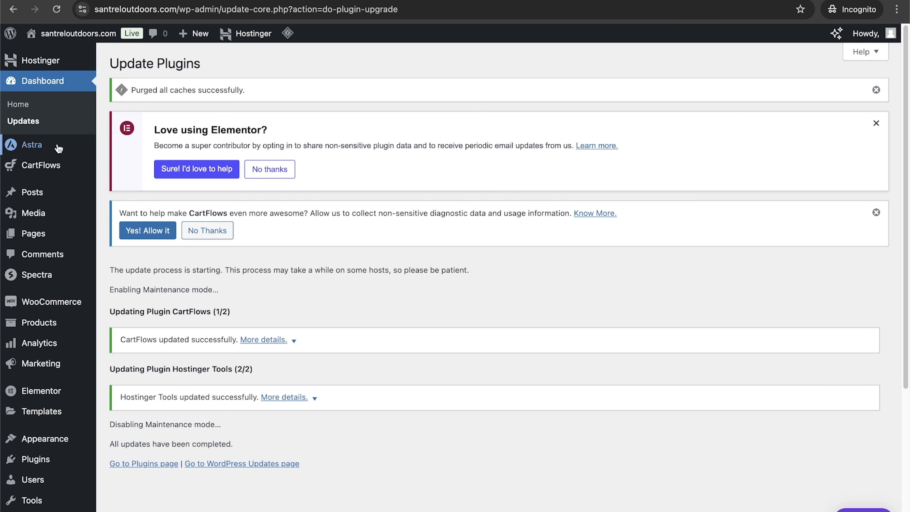
Step: Open the Posts list and bring up Quick Edit for the Hello world! post
{"action": "mouse_move", "coordinate": [49, 165]}
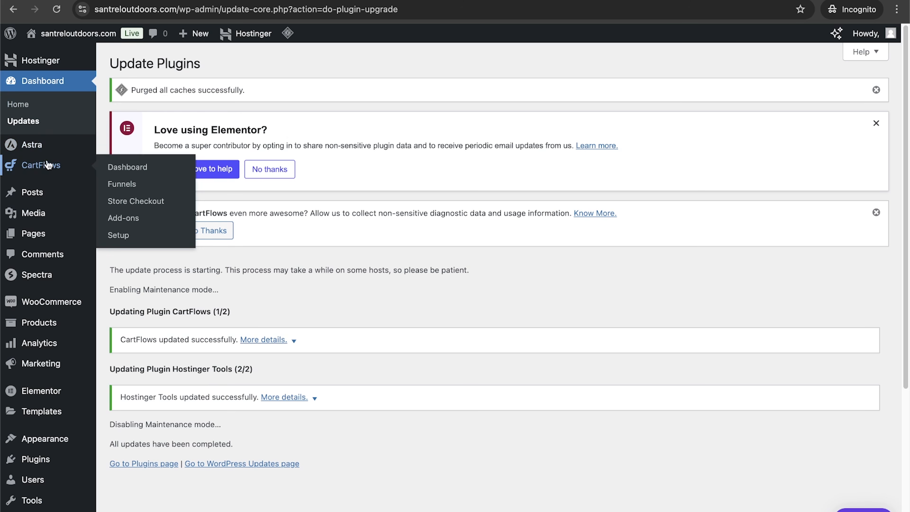
{"action": "mouse_move", "coordinate": [36, 190]}
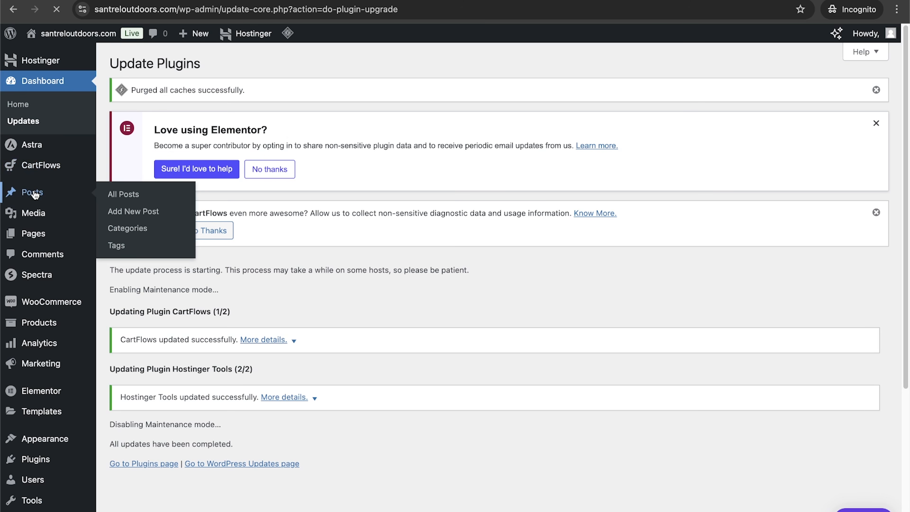
{"action": "left_click", "coordinate": [34, 194]}
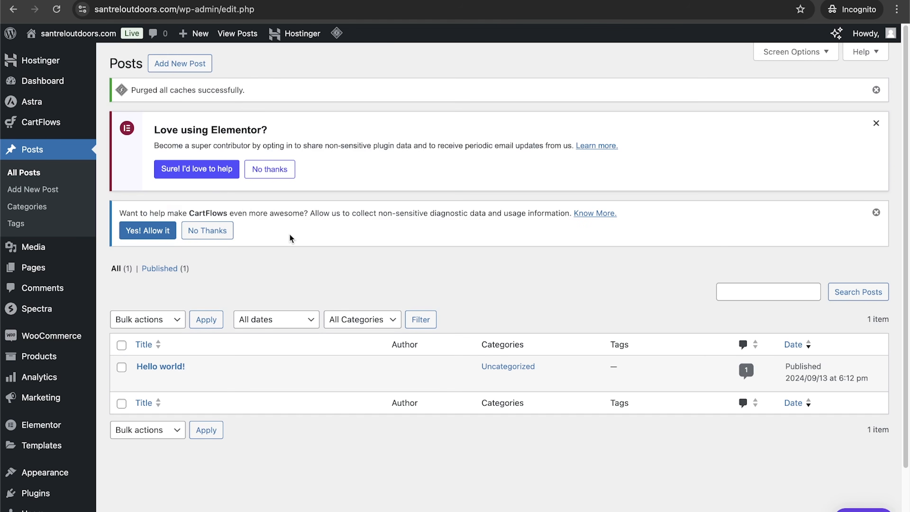
{"action": "mouse_move", "coordinate": [116, 389]}
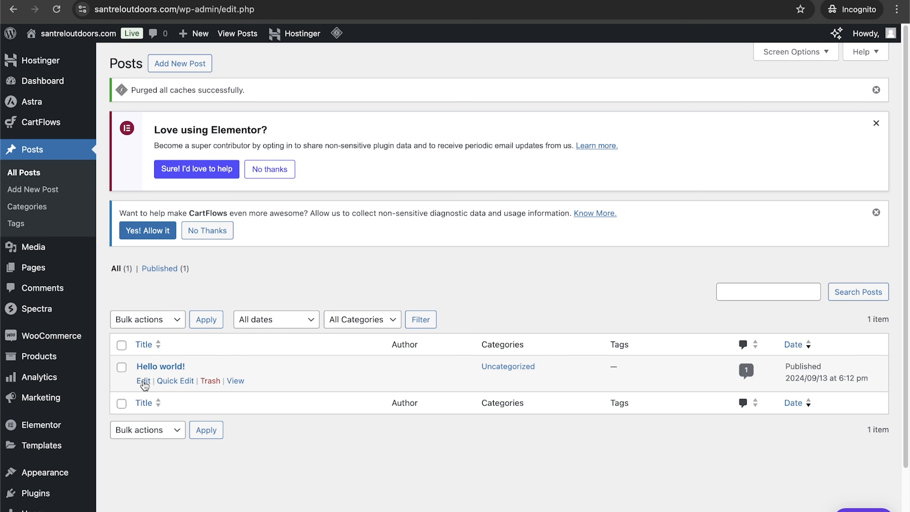
{"action": "left_click", "coordinate": [175, 381]}
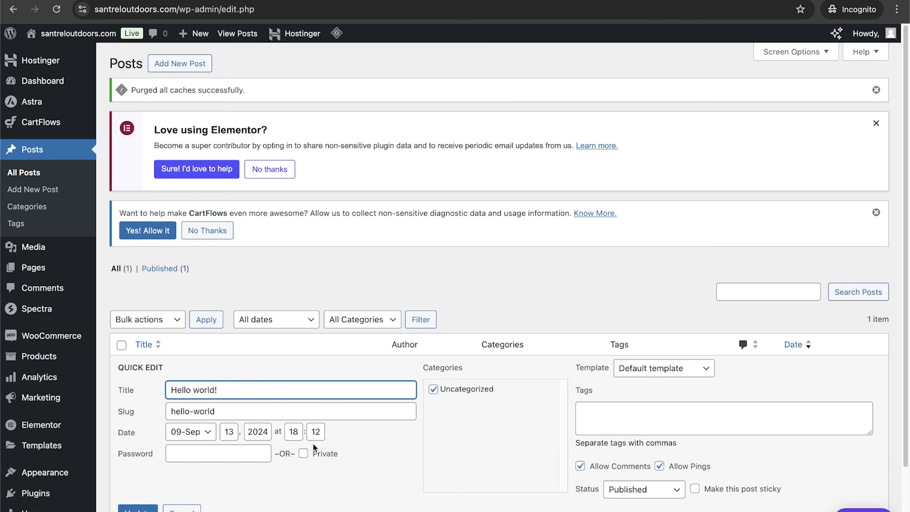
Step: Browse through the images in the Media Library
{"action": "left_click", "coordinate": [40, 249]}
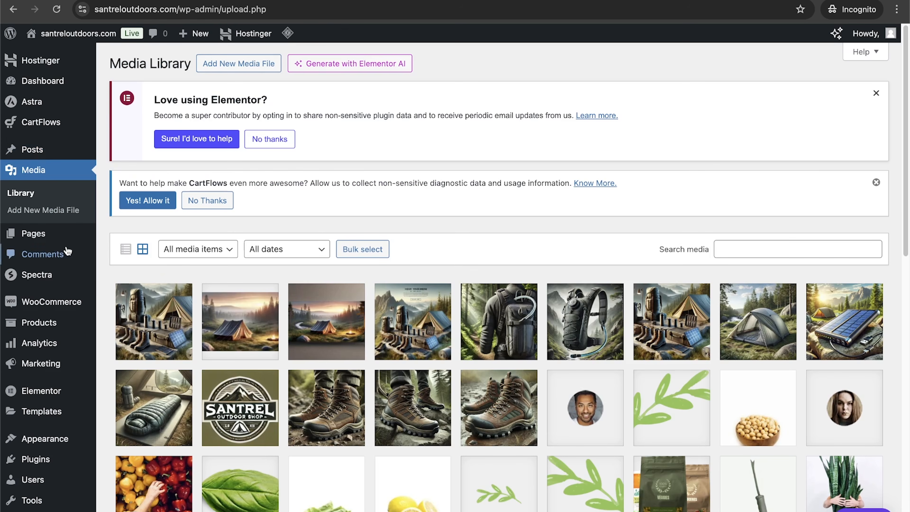
{"action": "scroll", "coordinate": [403, 284], "scroll_direction": "down", "scroll_amount": 4}
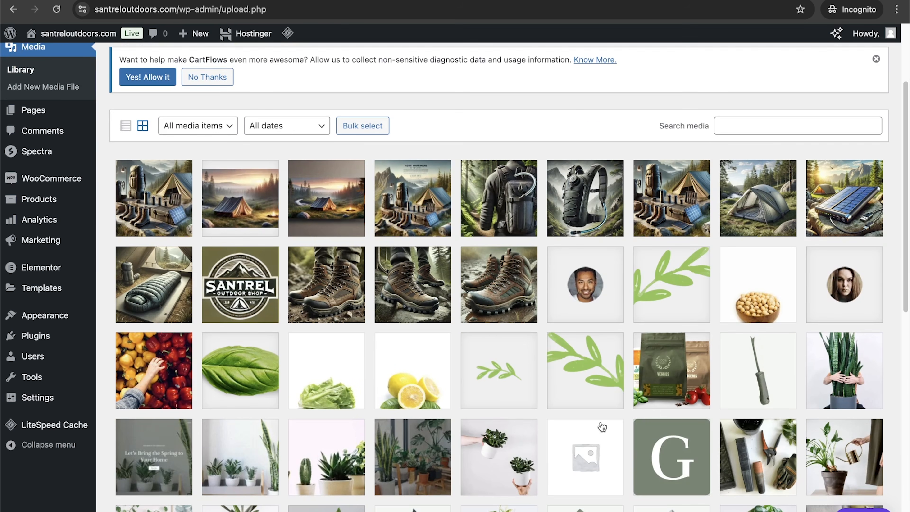
{"action": "scroll", "coordinate": [382, 346], "scroll_direction": "down", "scroll_amount": 8}
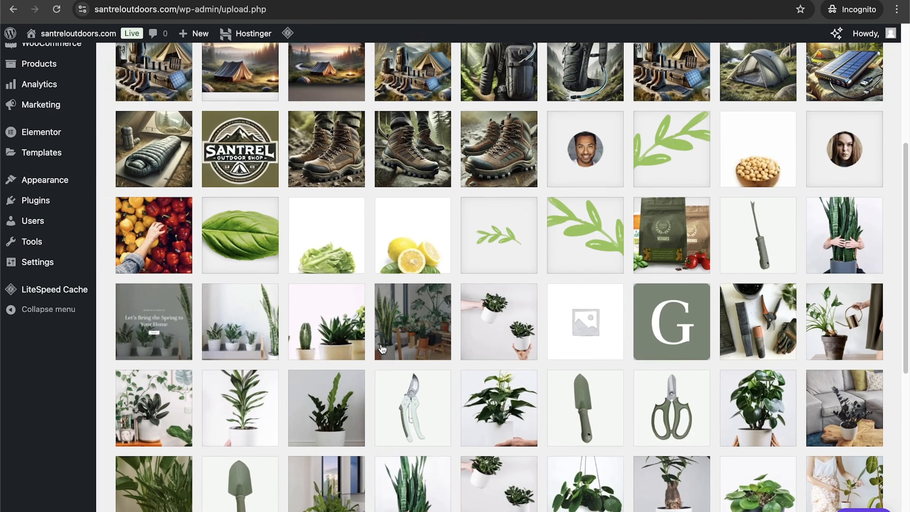
{"action": "scroll", "coordinate": [383, 349], "scroll_direction": "up", "scroll_amount": 5}
{"action": "scroll", "coordinate": [382, 349], "scroll_direction": "up", "scroll_amount": 4}
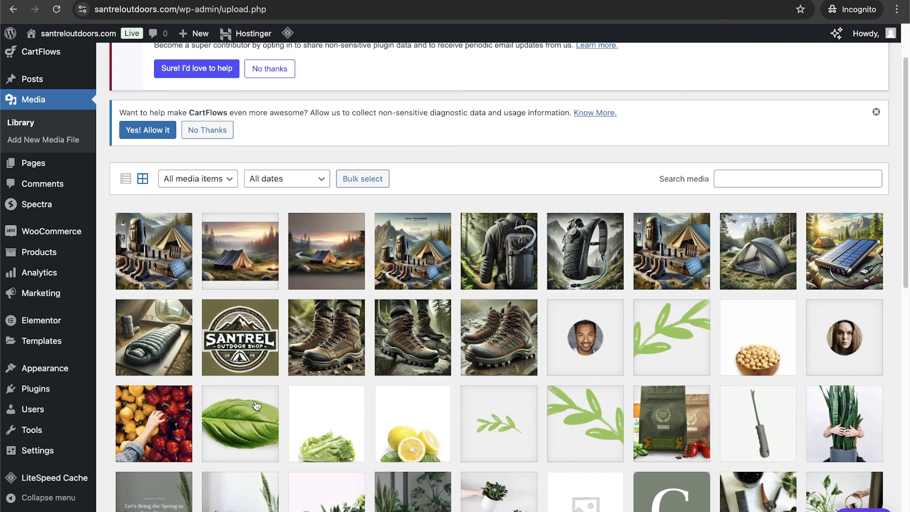
Step: Rename the Plants page to Shop using Quick Edit on the Pages list
{"action": "left_click", "coordinate": [40, 165]}
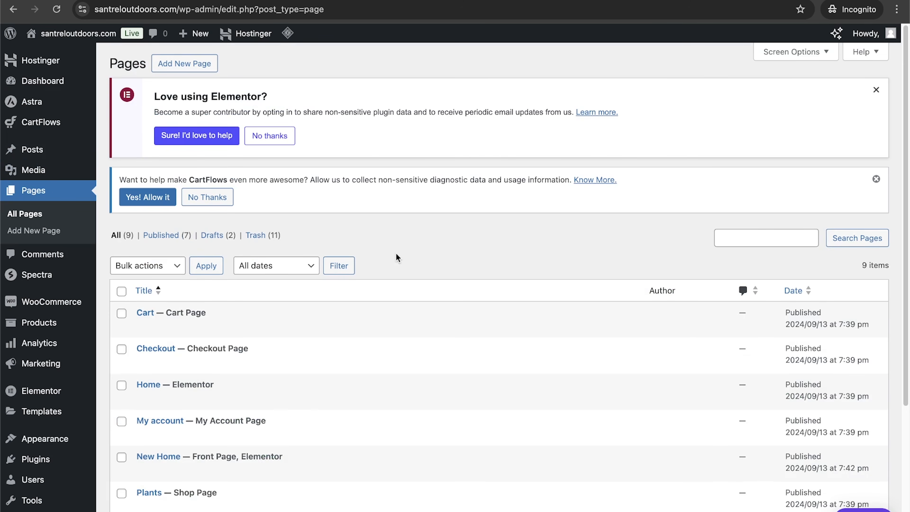
{"action": "scroll", "coordinate": [396, 257], "scroll_direction": "down", "scroll_amount": 3}
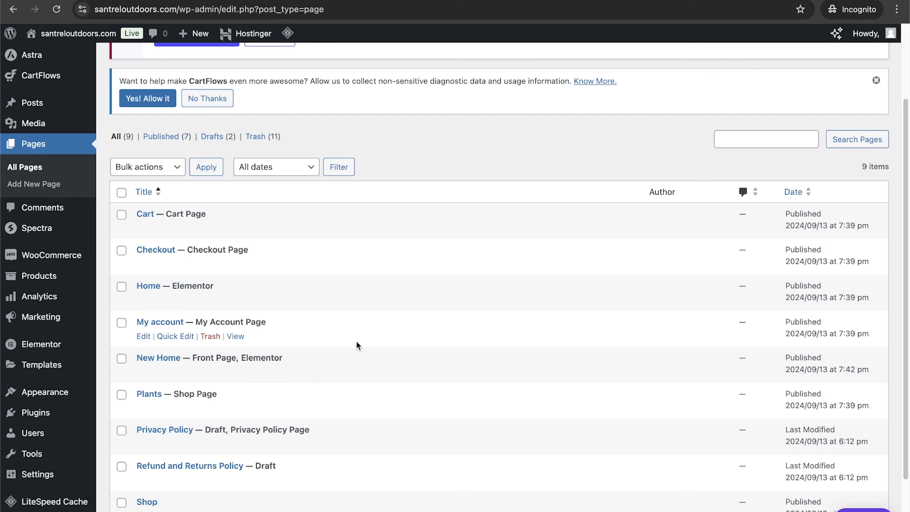
{"action": "scroll", "coordinate": [354, 342], "scroll_direction": "down", "scroll_amount": 3}
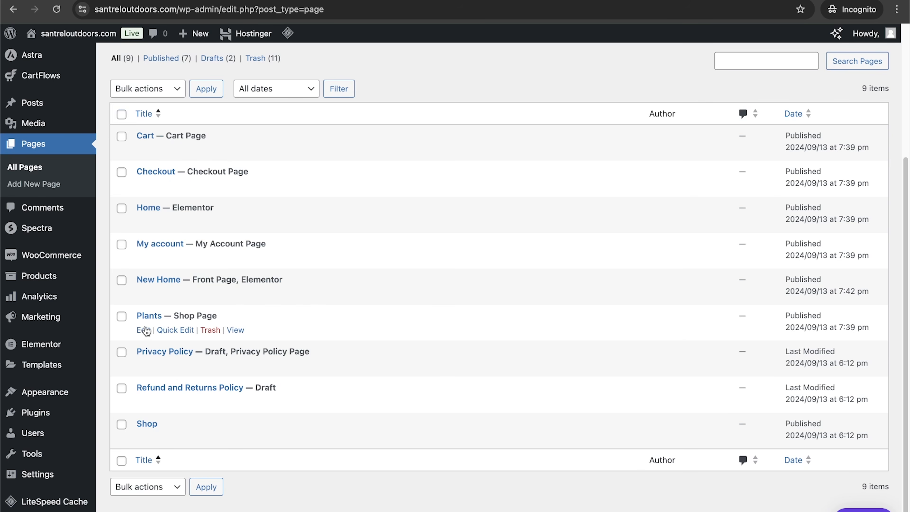
{"action": "left_click", "coordinate": [175, 330]}
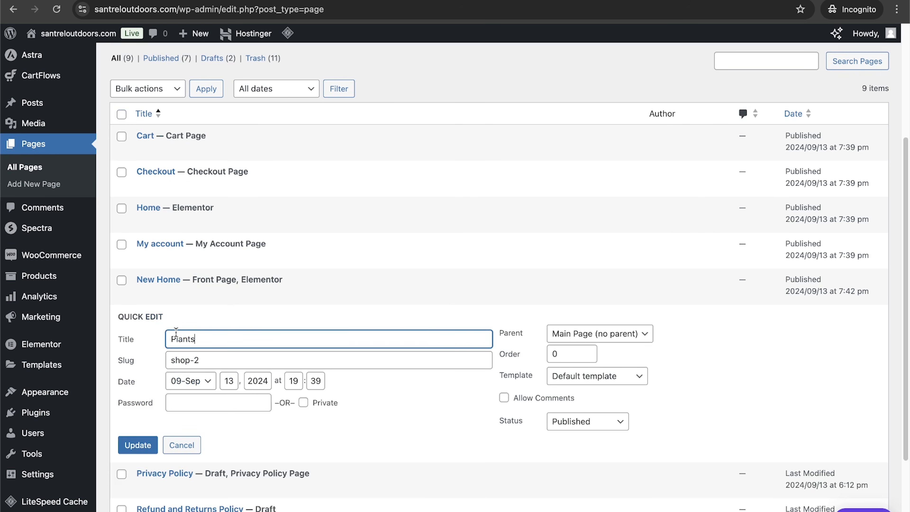
{"action": "left_click_drag", "start_coordinate": [217, 339], "coordinate": [143, 345]}
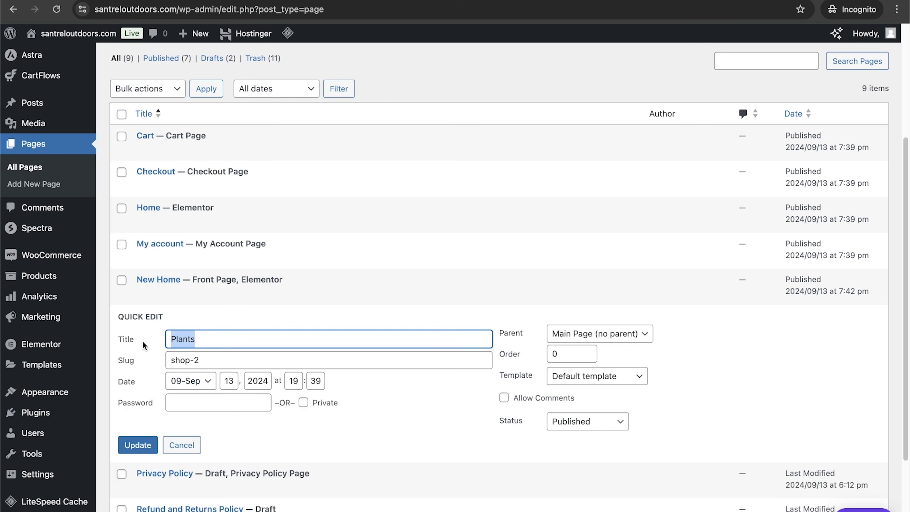
{"action": "type", "text": "Sh"}
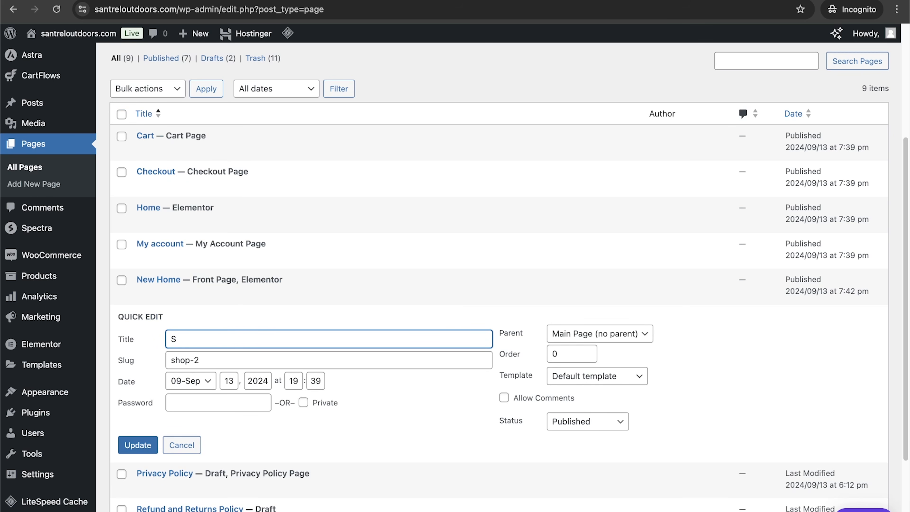
{"action": "key", "text": "BackSpace"}
{"action": "type", "text": "hop"}
{"action": "left_click", "coordinate": [137, 445]}
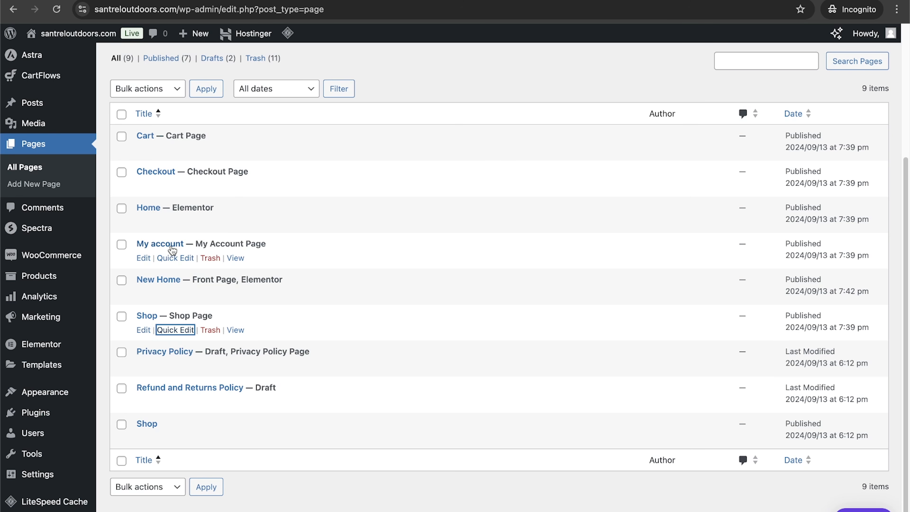
Step: Review the Comments page and the bulk actions available for the sample comment
{"action": "mouse_move", "coordinate": [230, 284]}
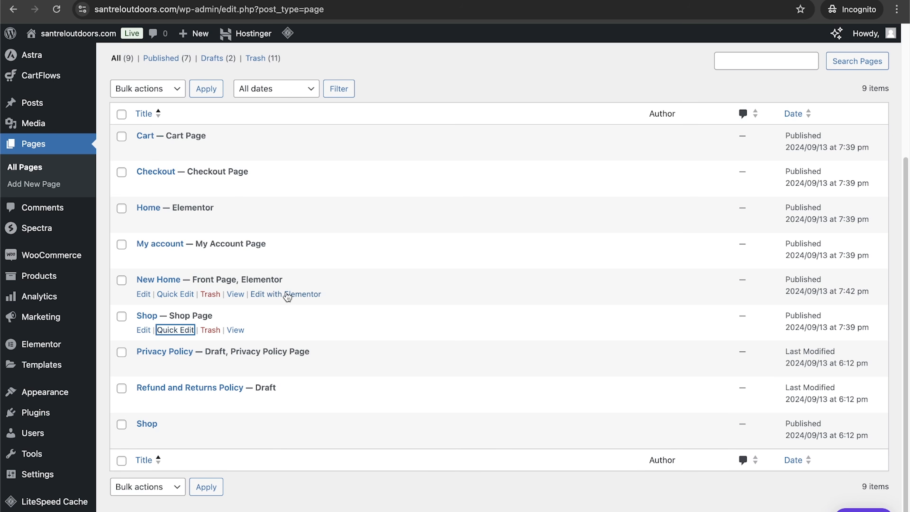
{"action": "left_click", "coordinate": [52, 212]}
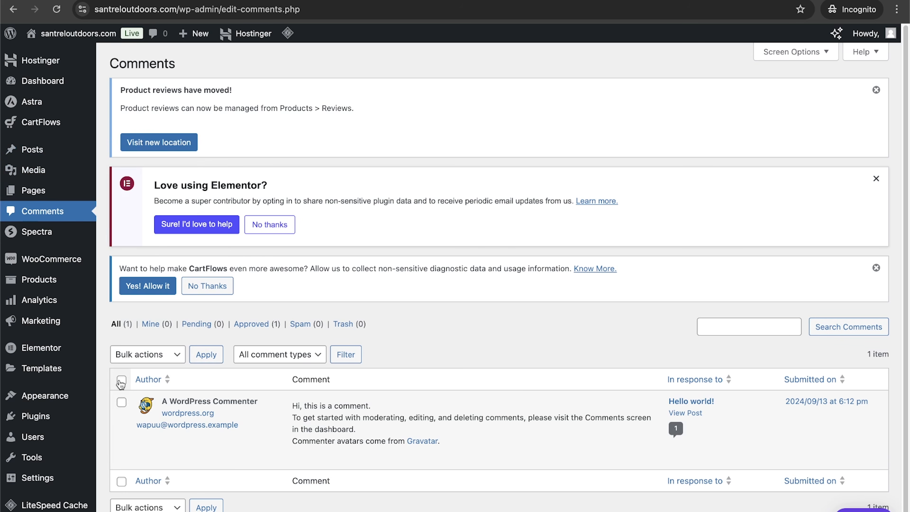
{"action": "left_click", "coordinate": [122, 403]}
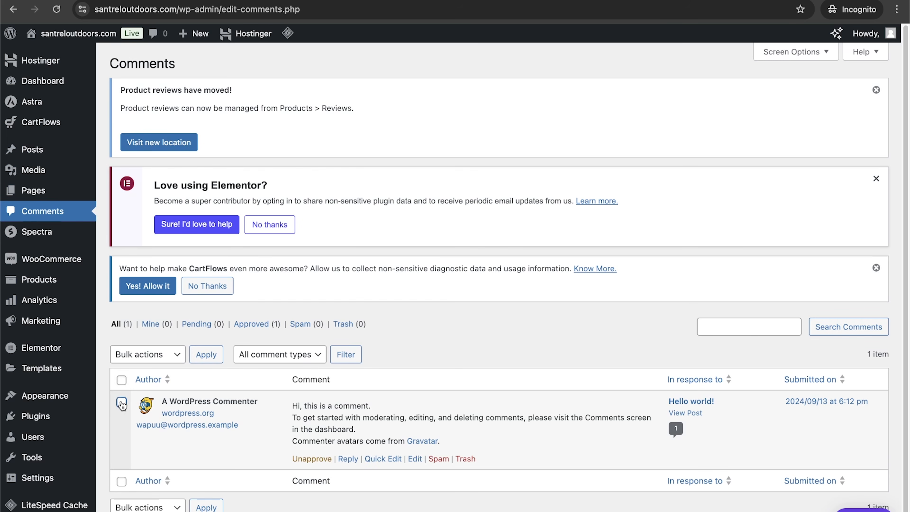
{"action": "left_click", "coordinate": [151, 354]}
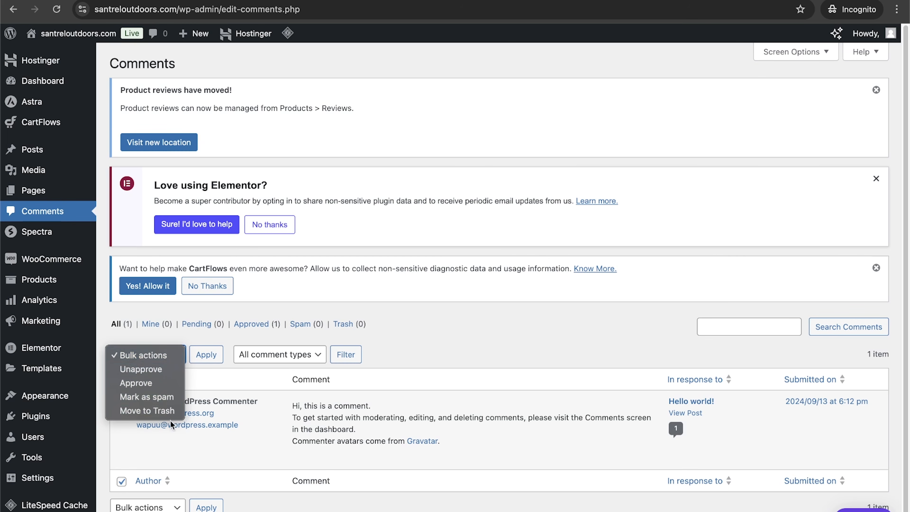
{"action": "left_click", "coordinate": [435, 363]}
{"action": "left_click", "coordinate": [121, 380]}
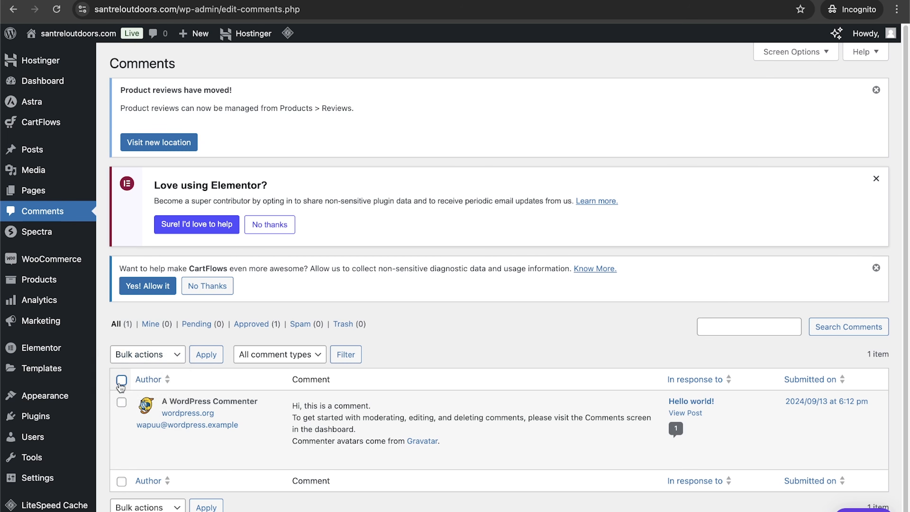
Step: Visit the Spectra dashboard and the WooCommerce Home, Orders, Customers and Products pages
{"action": "left_click", "coordinate": [53, 235]}
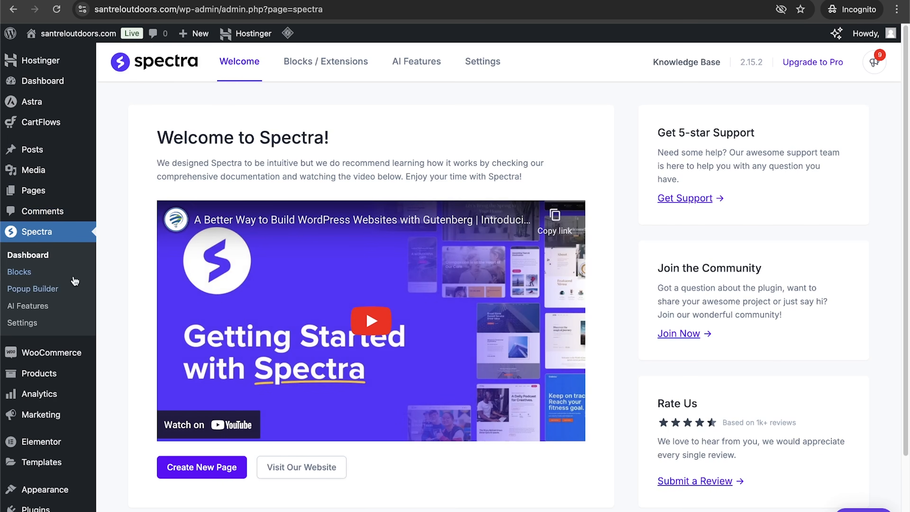
{"action": "mouse_move", "coordinate": [63, 355]}
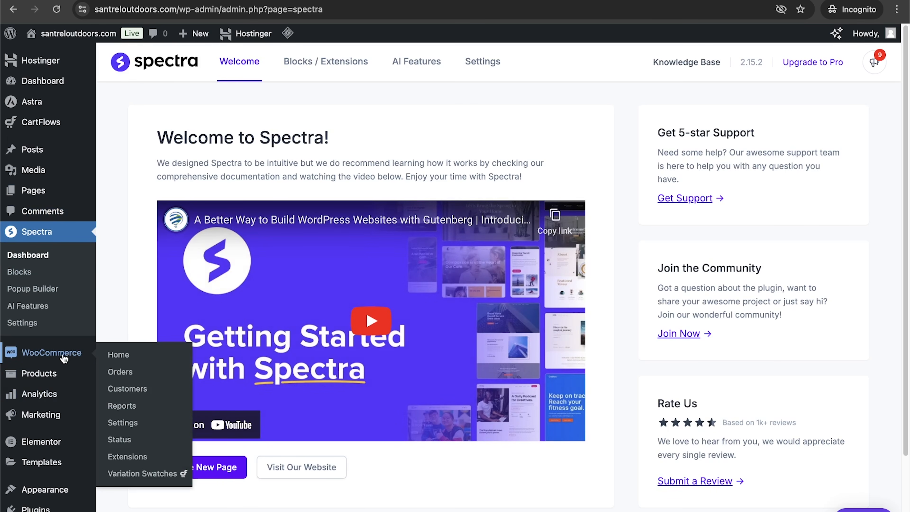
{"action": "left_click", "coordinate": [64, 357]}
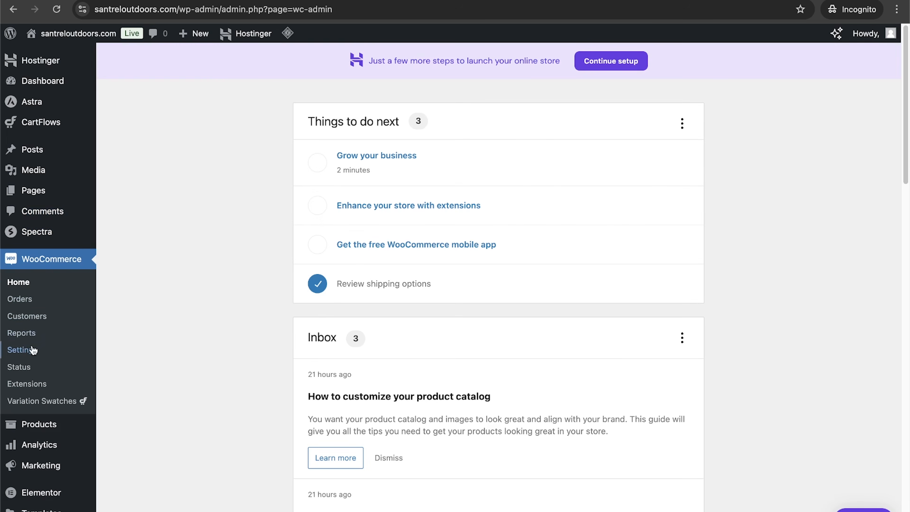
{"action": "left_click", "coordinate": [26, 300]}
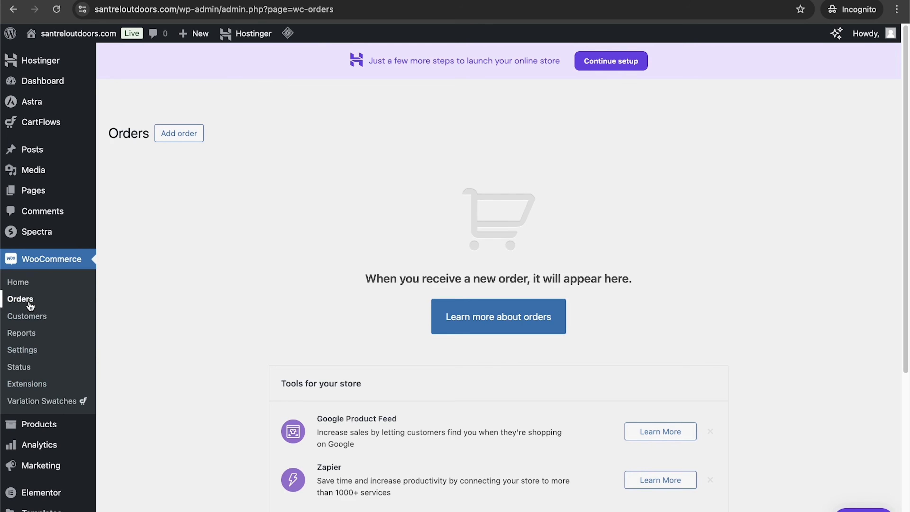
{"action": "left_click", "coordinate": [32, 321]}
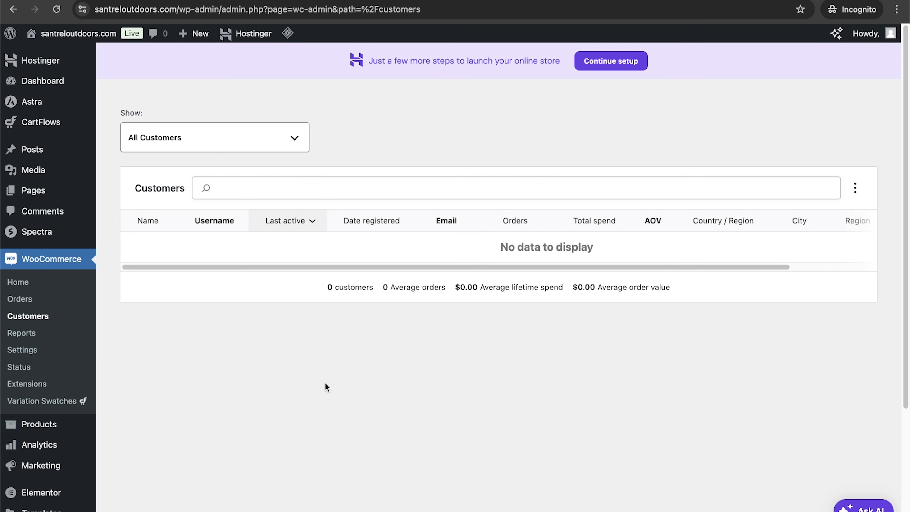
{"action": "scroll", "coordinate": [362, 374], "scroll_direction": "down", "scroll_amount": 5}
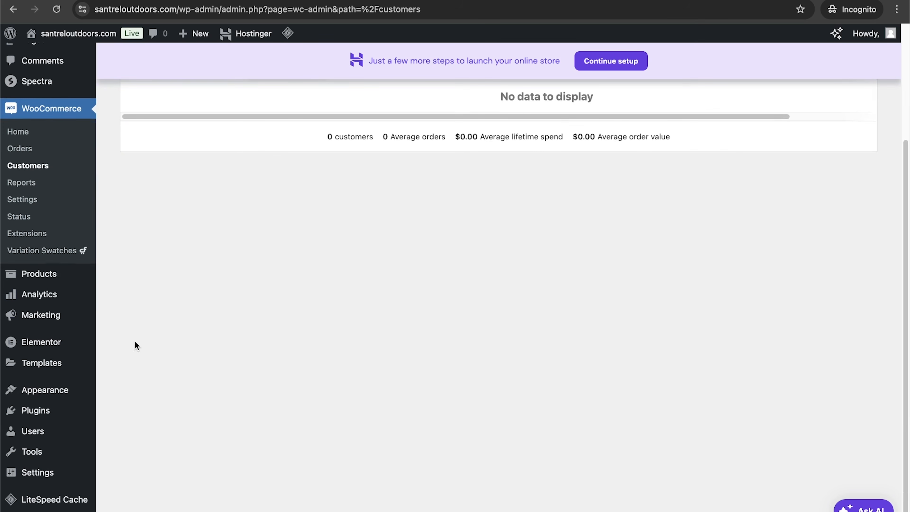
{"action": "left_click", "coordinate": [32, 273]}
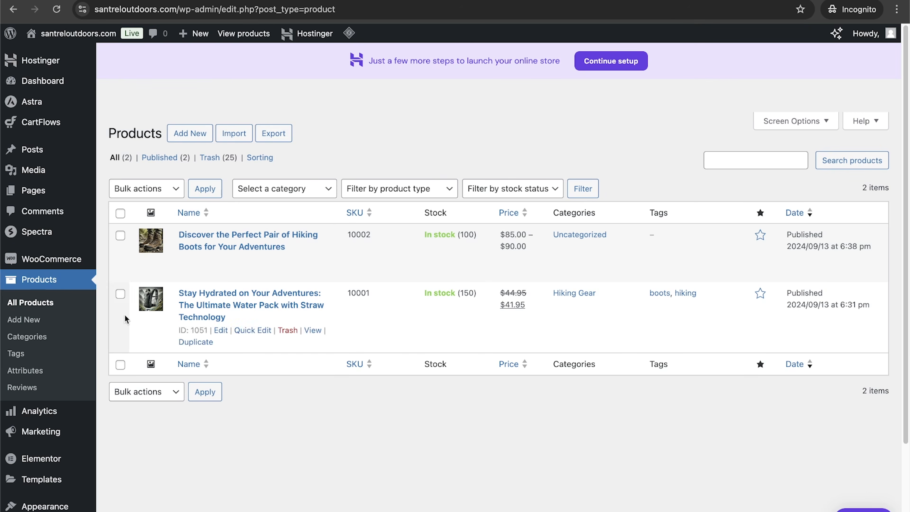
Step: Review the Analytics overview's performance figures, charts and leaderboards
{"action": "left_click", "coordinate": [39, 416]}
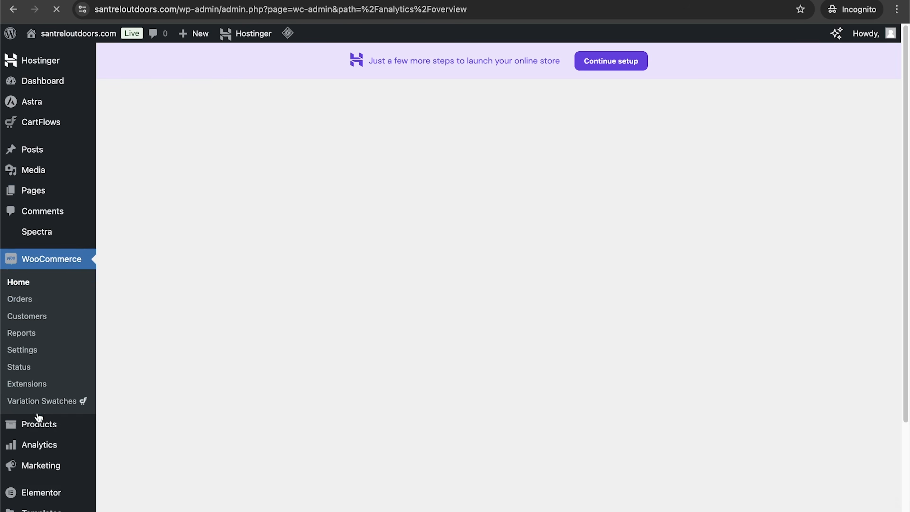
{"action": "scroll", "coordinate": [534, 311], "scroll_direction": "down", "scroll_amount": 3}
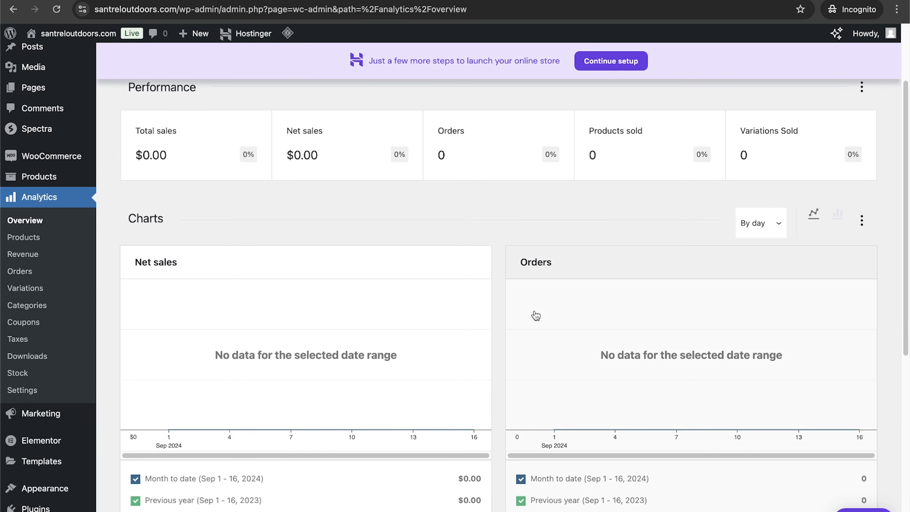
{"action": "scroll", "coordinate": [536, 315], "scroll_direction": "up", "scroll_amount": 3}
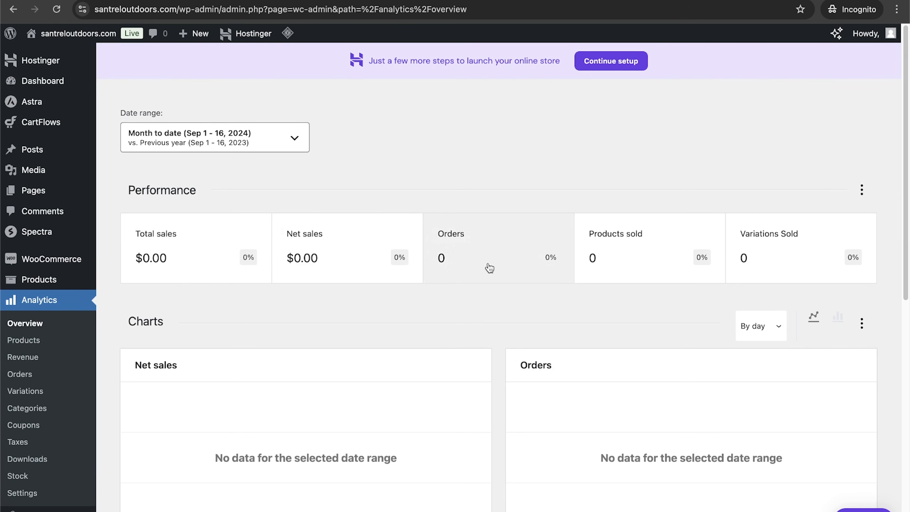
{"action": "scroll", "coordinate": [380, 342], "scroll_direction": "down", "scroll_amount": 14}
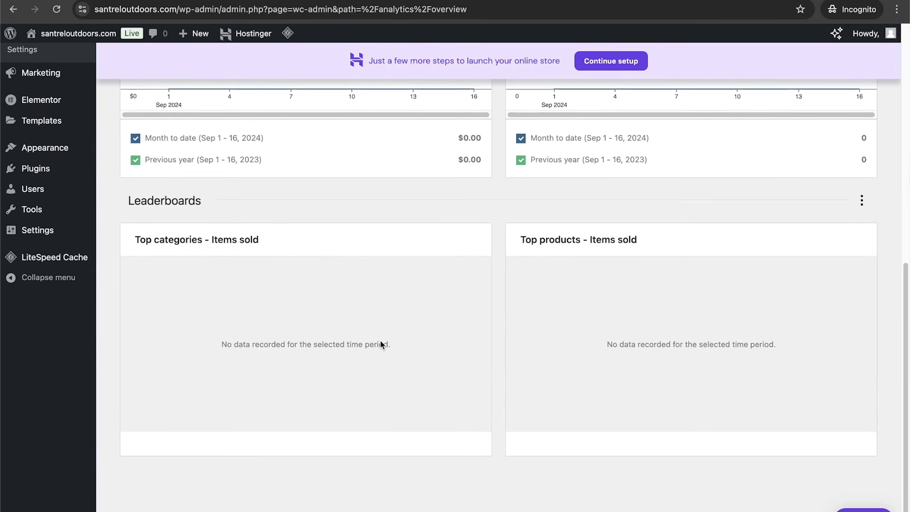
{"action": "scroll", "coordinate": [381, 343], "scroll_direction": "up", "scroll_amount": 4}
{"action": "scroll", "coordinate": [382, 344], "scroll_direction": "up", "scroll_amount": 2}
{"action": "scroll", "coordinate": [382, 344], "scroll_direction": "up", "scroll_amount": 2}
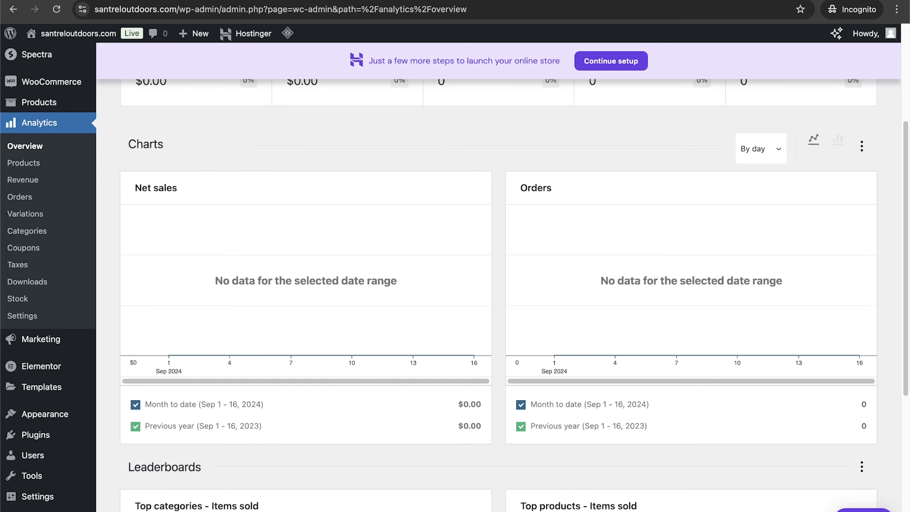
Step: Open a new browser tab and go to Google
{"action": "key", "text": "super+t"}
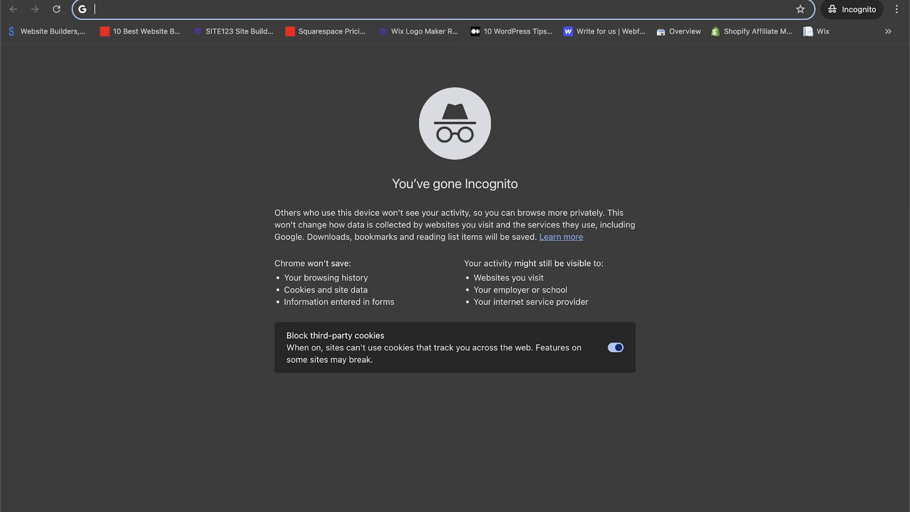
{"action": "type", "text": "google.com"}
{"action": "key", "text": "Return"}
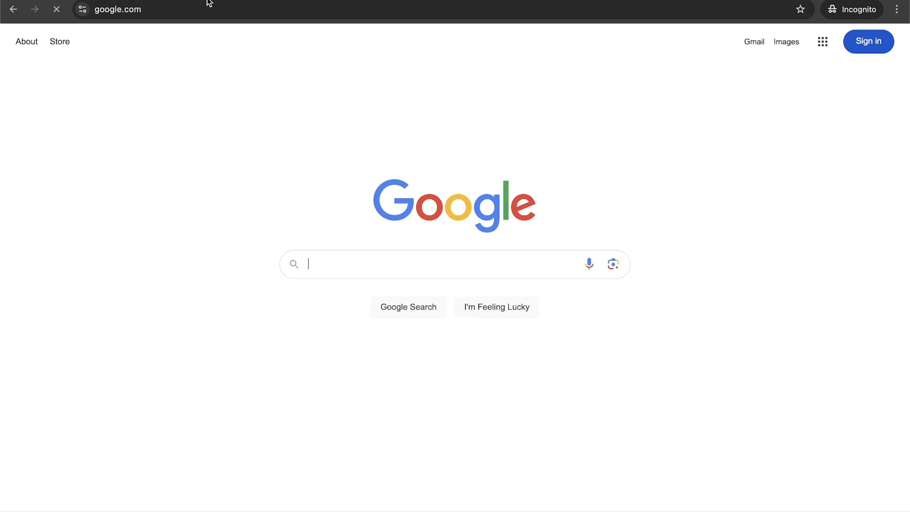
Step: Search Google for google search console and open the Google Search Console result
{"action": "type", "text": "google "}
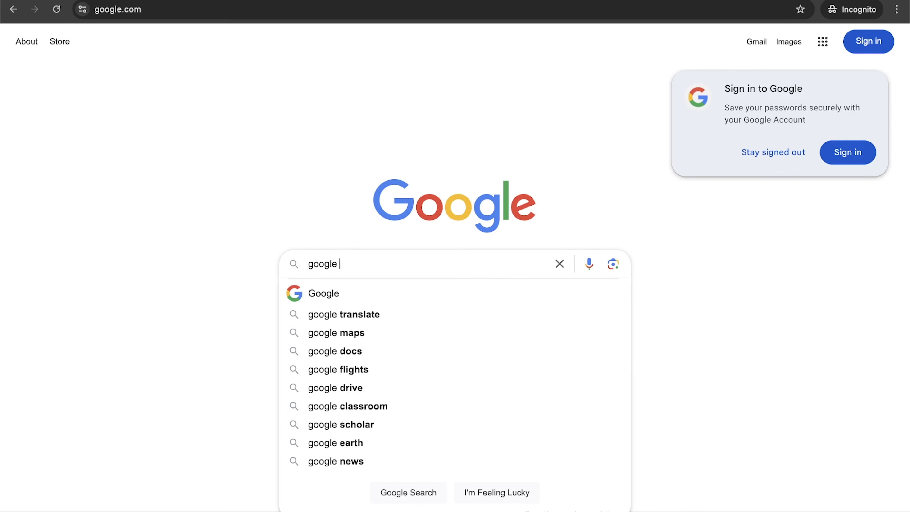
{"action": "type", "text": "search console"}
{"action": "key", "text": "Return"}
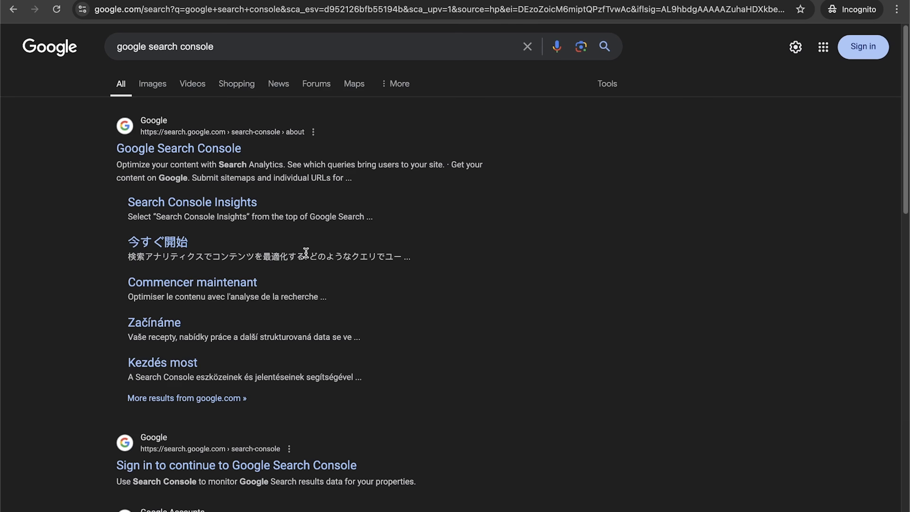
{"action": "left_click", "coordinate": [154, 149]}
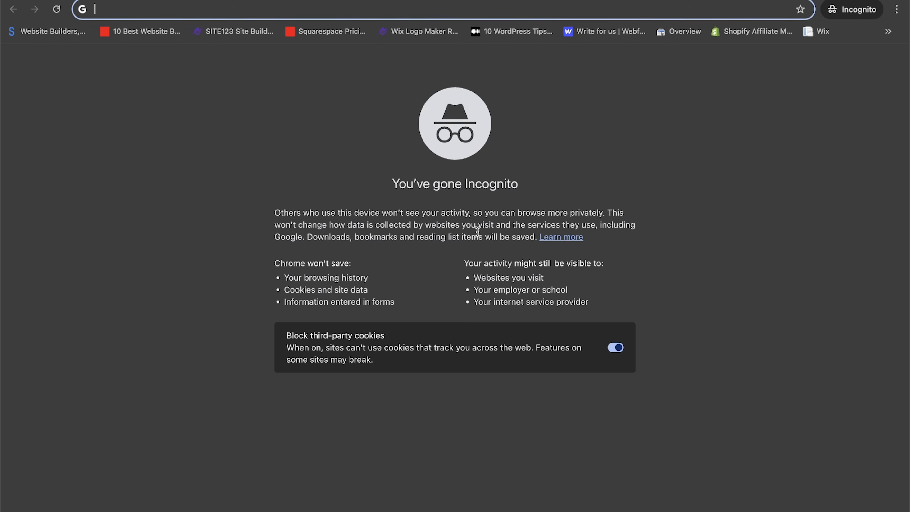
Step: Search Google for Google Analytics in a new tab, then return to the WordPress dashboard tab
{"action": "type", "text": "analy"}
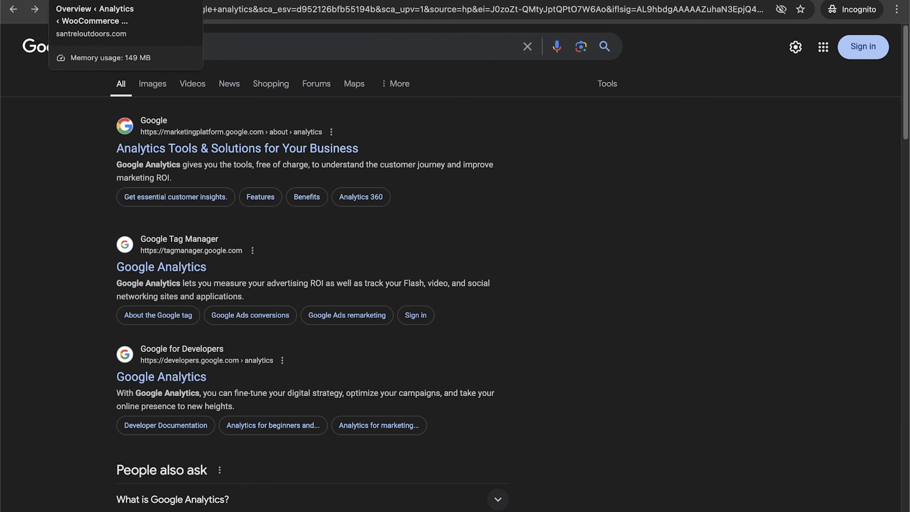
{"action": "left_click", "coordinate": [120, 1]}
Step: Open the Add New Plugin page and search the plugin directory for monster insights
{"action": "mouse_move", "coordinate": [51, 385]}
{"action": "left_click", "coordinate": [43, 434]}
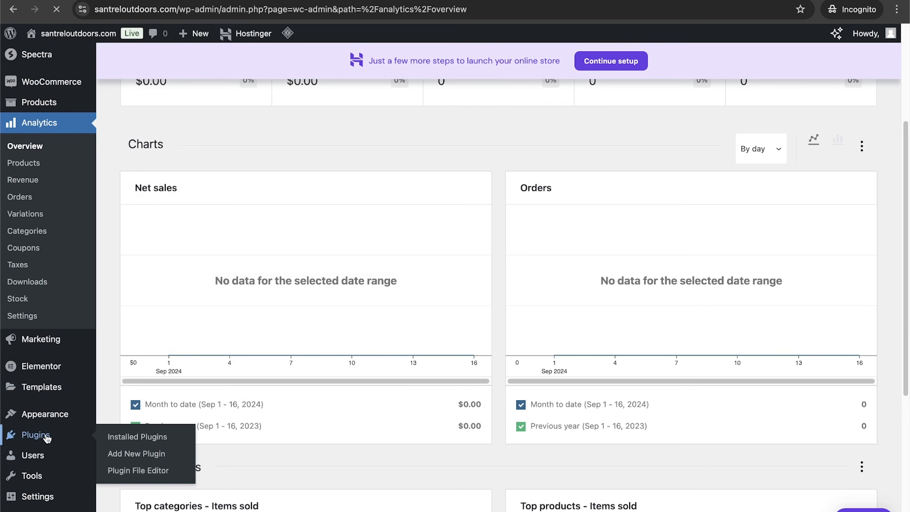
{"action": "left_click", "coordinate": [793, 149]}
{"action": "left_click", "coordinate": [194, 64]}
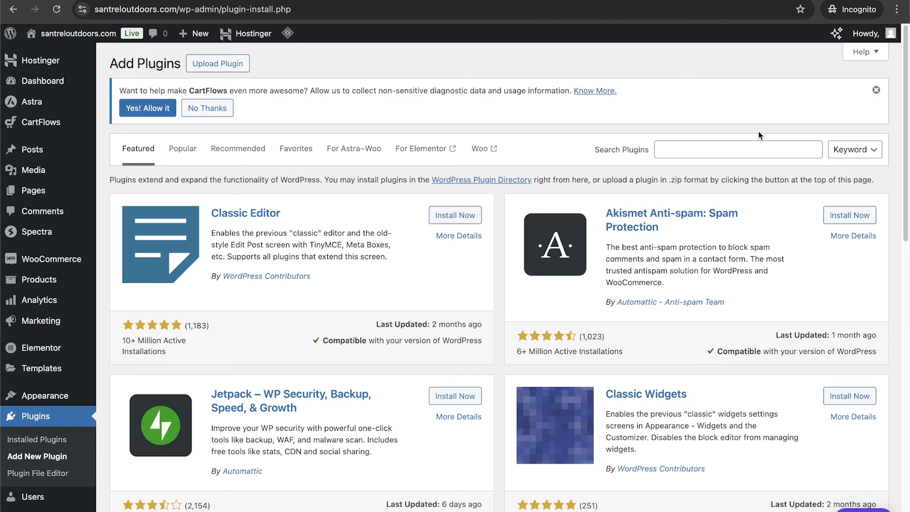
{"action": "left_click", "coordinate": [754, 147]}
{"action": "type", "text": "monster insights"}
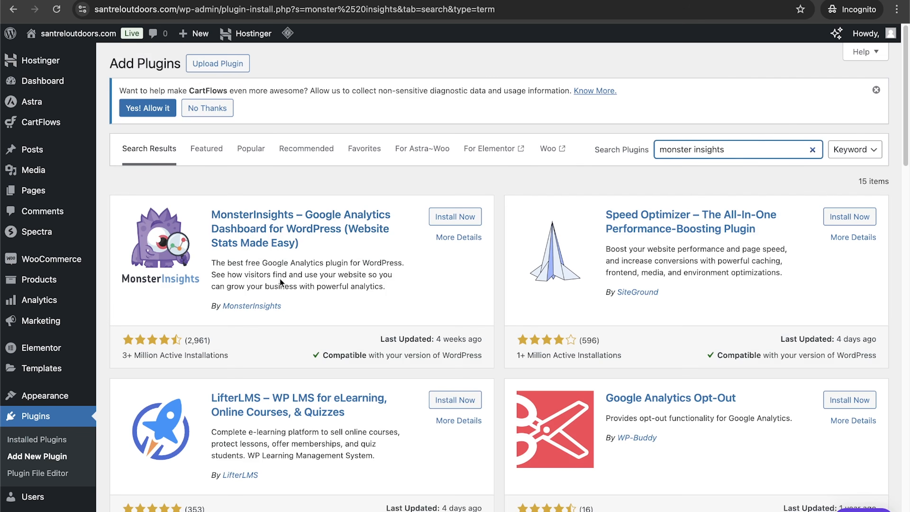
Step: Open and read the MonsterInsights plugin details, then close them
{"action": "left_click", "coordinate": [285, 232]}
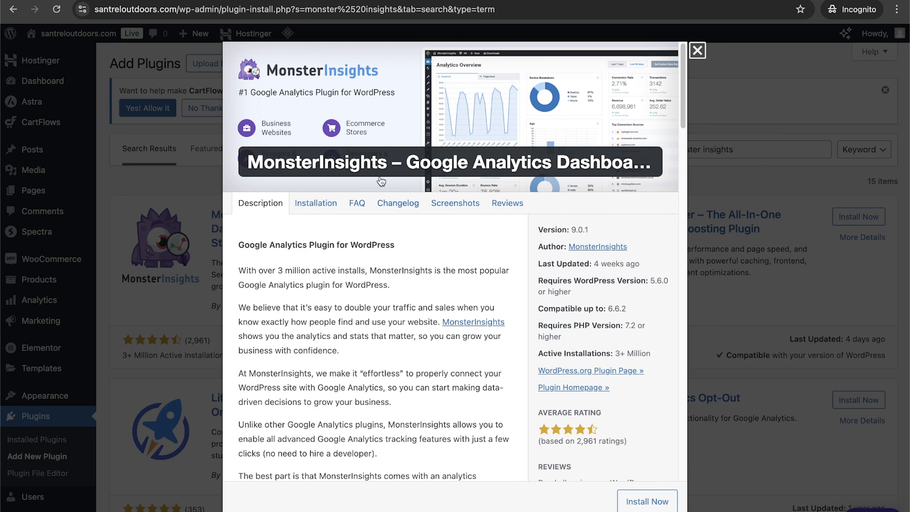
{"action": "scroll", "coordinate": [436, 302], "scroll_direction": "down", "scroll_amount": 15}
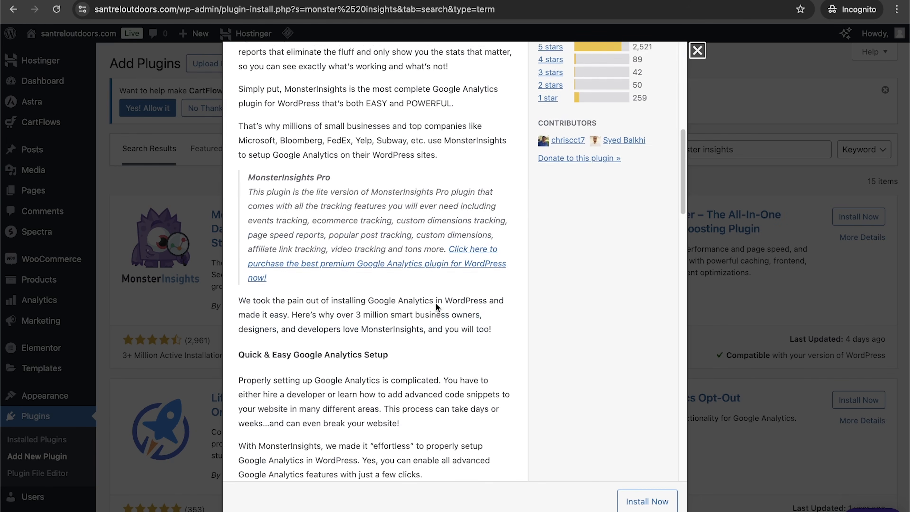
{"action": "scroll", "coordinate": [436, 302], "scroll_direction": "down", "scroll_amount": 5}
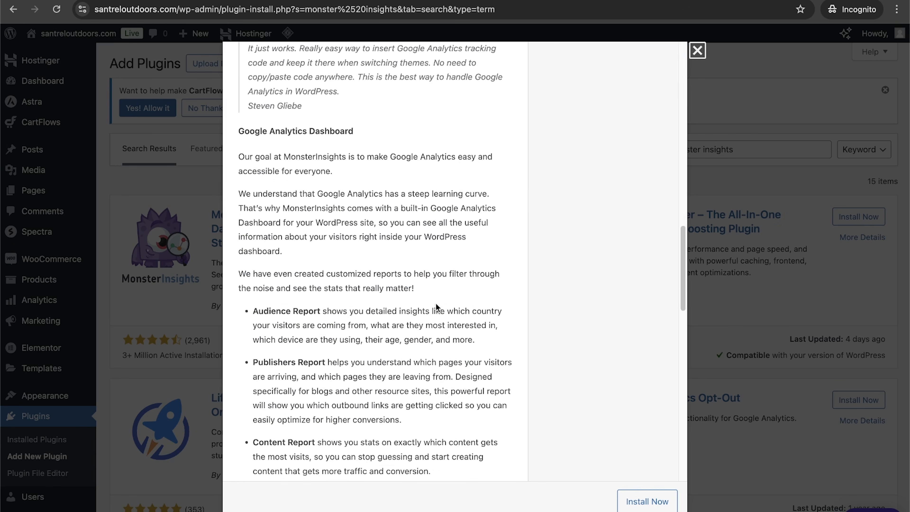
{"action": "scroll", "coordinate": [435, 303], "scroll_direction": "up", "scroll_amount": 20}
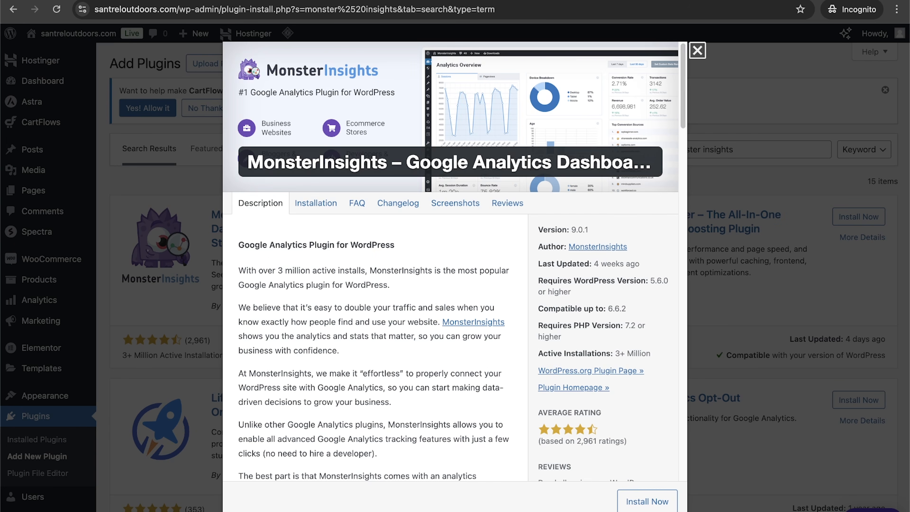
{"action": "left_click", "coordinate": [700, 53]}
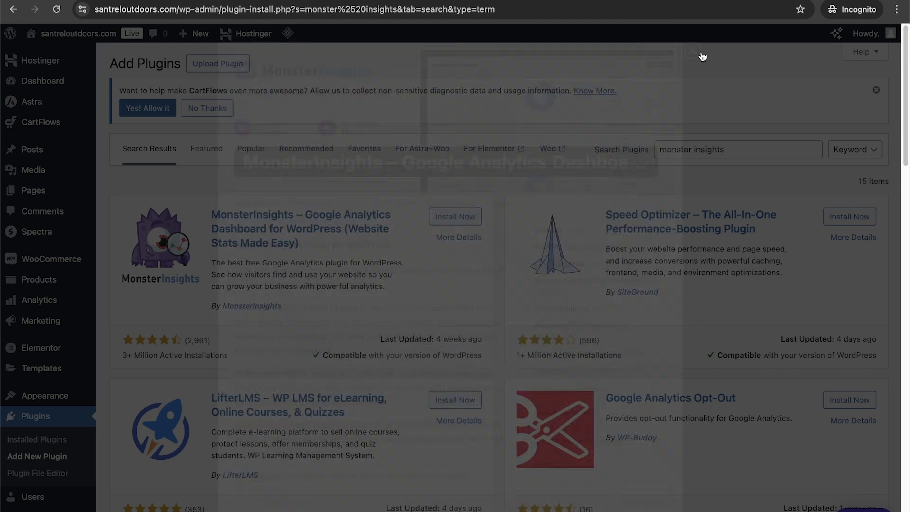
Step: Open the WooCommerce Marketing overview and review its channels and marketing tools
{"action": "scroll", "coordinate": [53, 373], "scroll_direction": "down", "scroll_amount": 4}
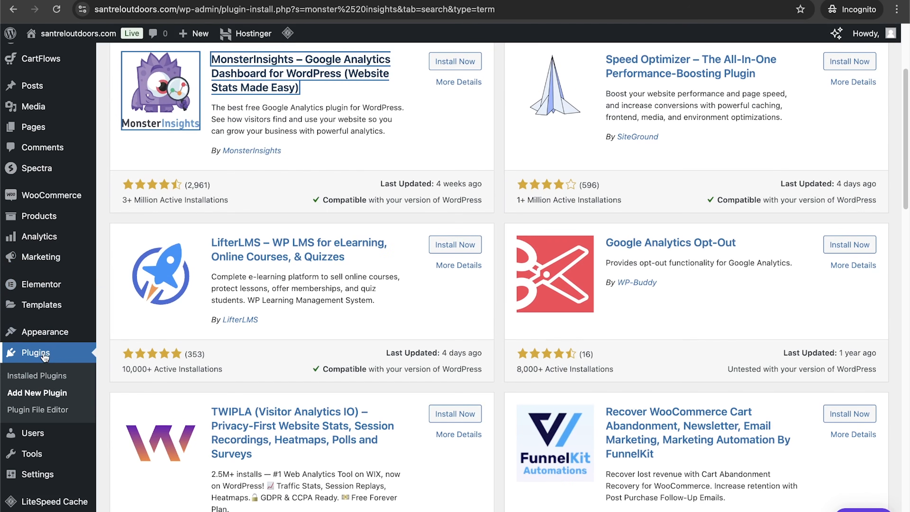
{"action": "mouse_move", "coordinate": [42, 237]}
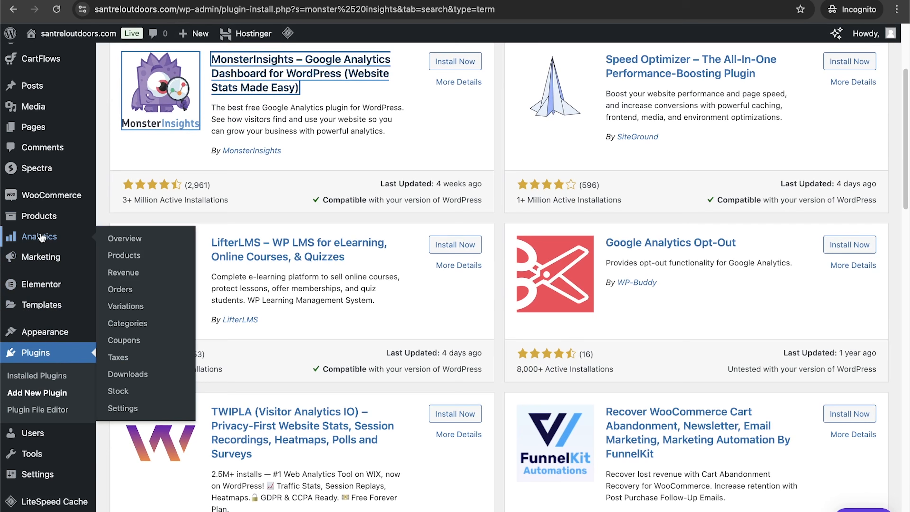
{"action": "left_click", "coordinate": [41, 256]}
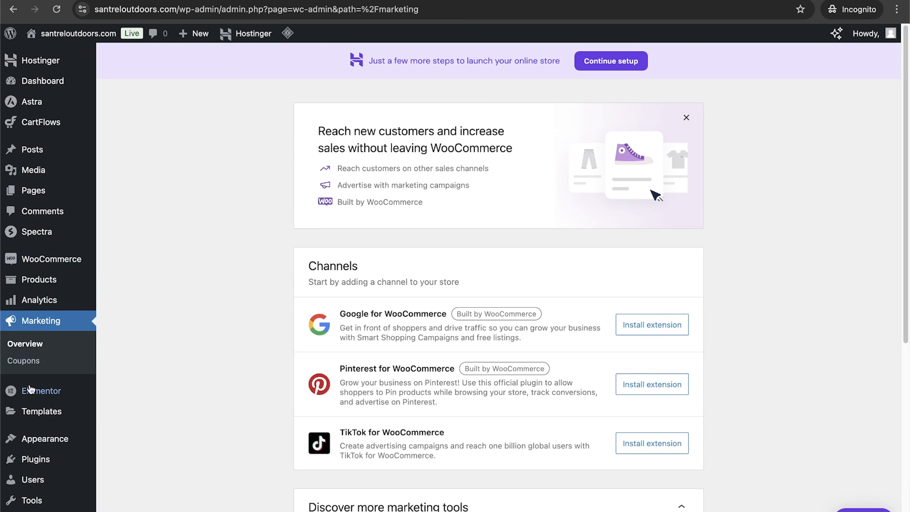
{"action": "scroll", "coordinate": [269, 338], "scroll_direction": "down", "scroll_amount": 5}
{"action": "scroll", "coordinate": [269, 340], "scroll_direction": "down", "scroll_amount": 2}
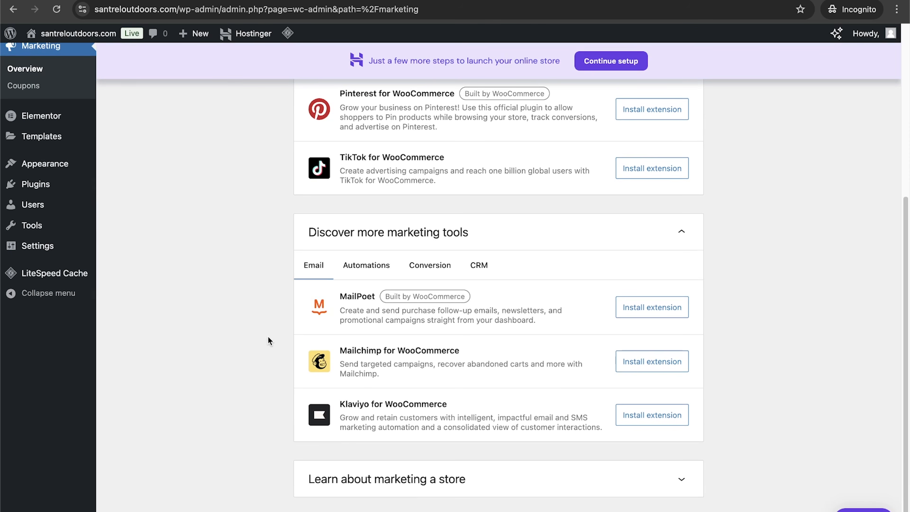
{"action": "scroll", "coordinate": [269, 340], "scroll_direction": "up", "scroll_amount": 3}
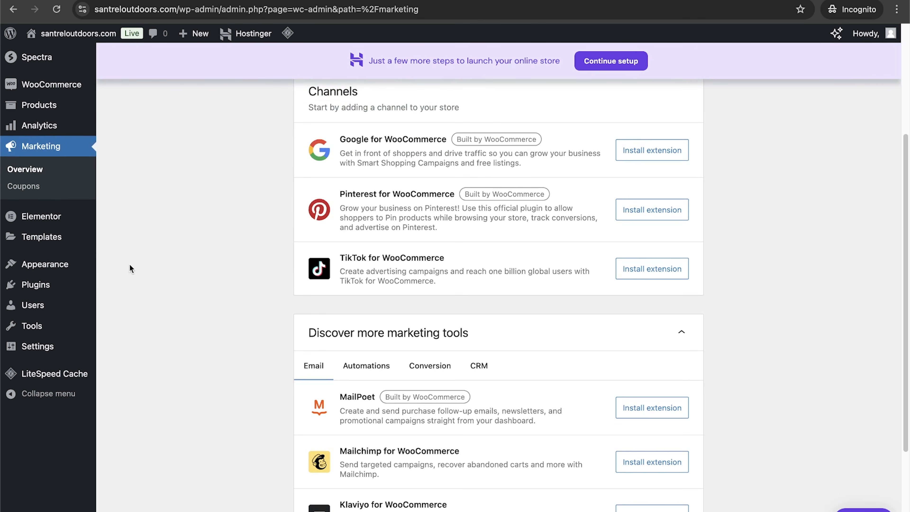
{"action": "mouse_move", "coordinate": [52, 245]}
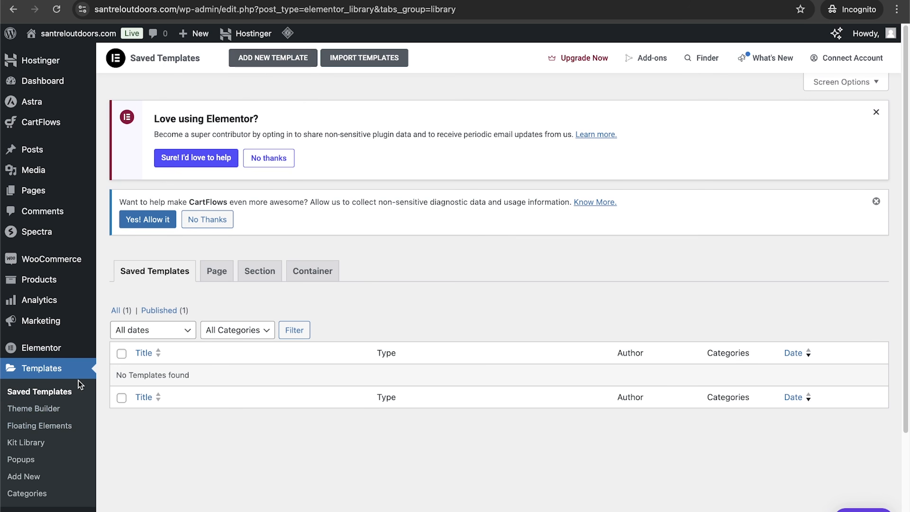
Step: Review the Elementor Saved Templates page and the installed Themes page
{"action": "scroll", "coordinate": [54, 408], "scroll_direction": "down", "scroll_amount": 4}
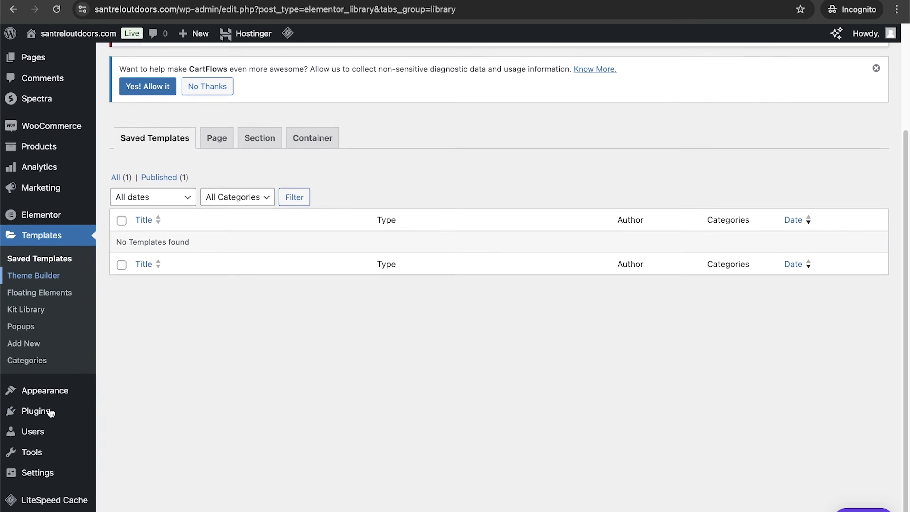
{"action": "left_click", "coordinate": [49, 393]}
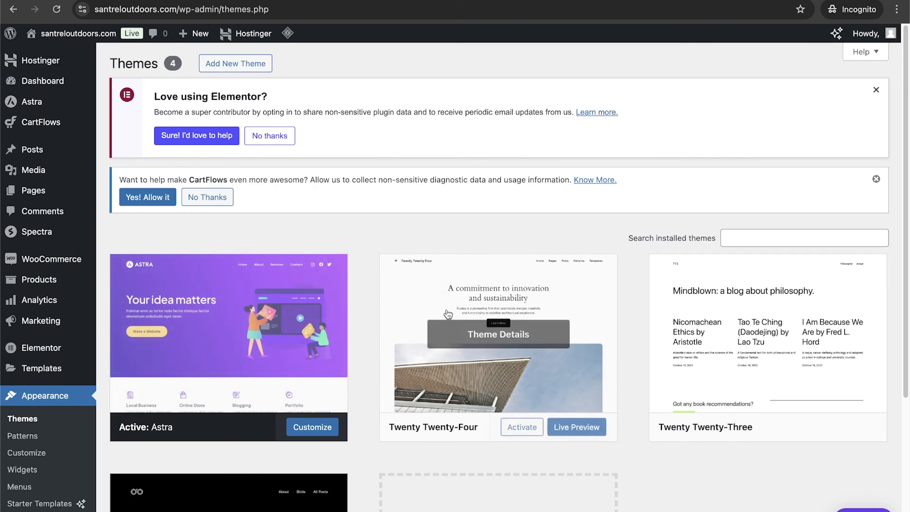
{"action": "scroll", "coordinate": [458, 324], "scroll_direction": "down", "scroll_amount": 2}
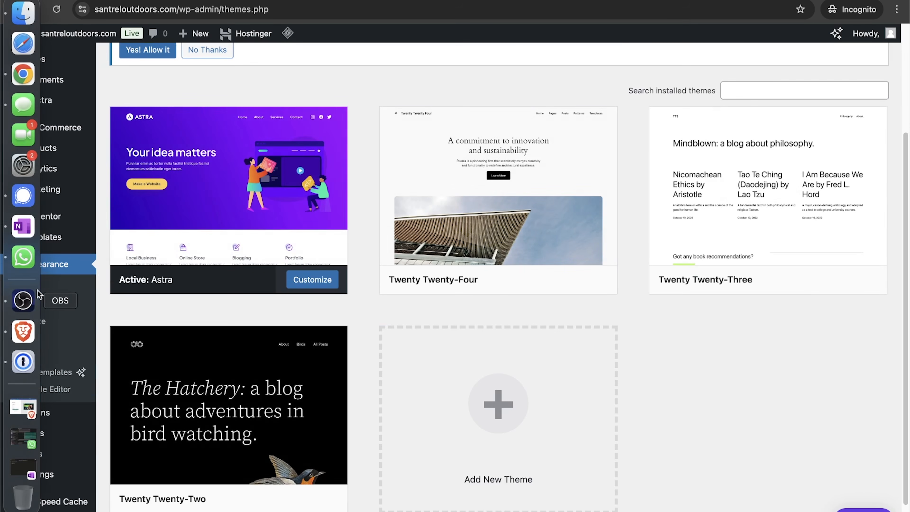
{"action": "scroll", "coordinate": [68, 293], "scroll_direction": "up", "scroll_amount": 1}
{"action": "scroll", "coordinate": [68, 293], "scroll_direction": "up", "scroll_amount": 3}
{"action": "mouse_move", "coordinate": [59, 103]}
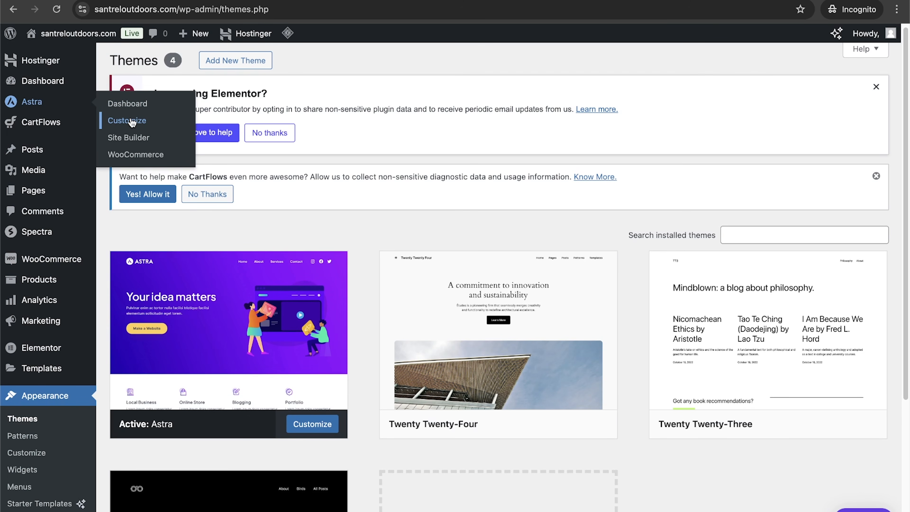
{"action": "mouse_move", "coordinate": [80, 379]}
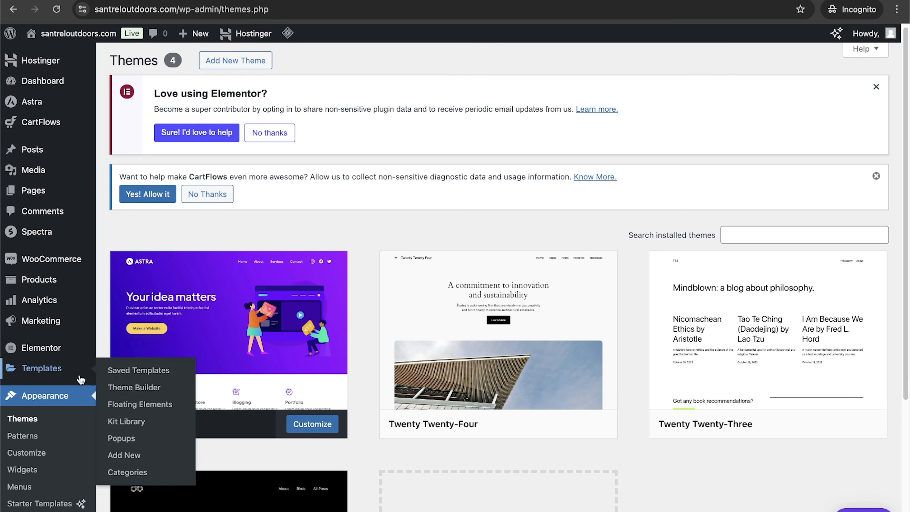
{"action": "scroll", "coordinate": [44, 408], "scroll_direction": "down", "scroll_amount": 4}
{"action": "mouse_move", "coordinate": [42, 421]}
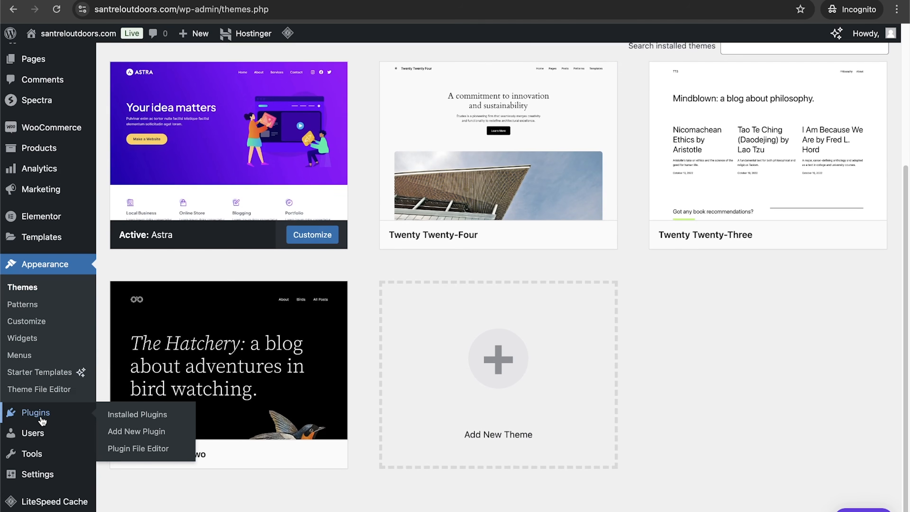
{"action": "mouse_move", "coordinate": [41, 442]}
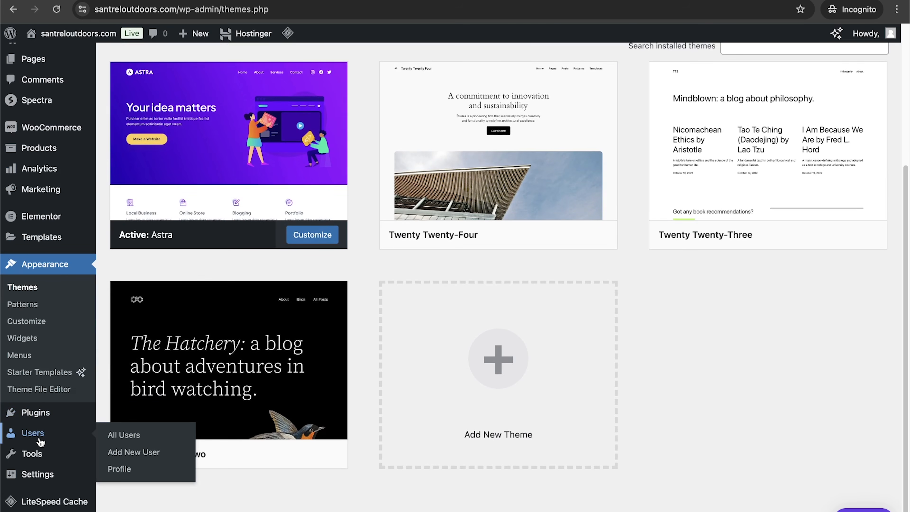
Step: Open the Add New User form from the Users list and view the available role options
{"action": "left_click", "coordinate": [40, 442]}
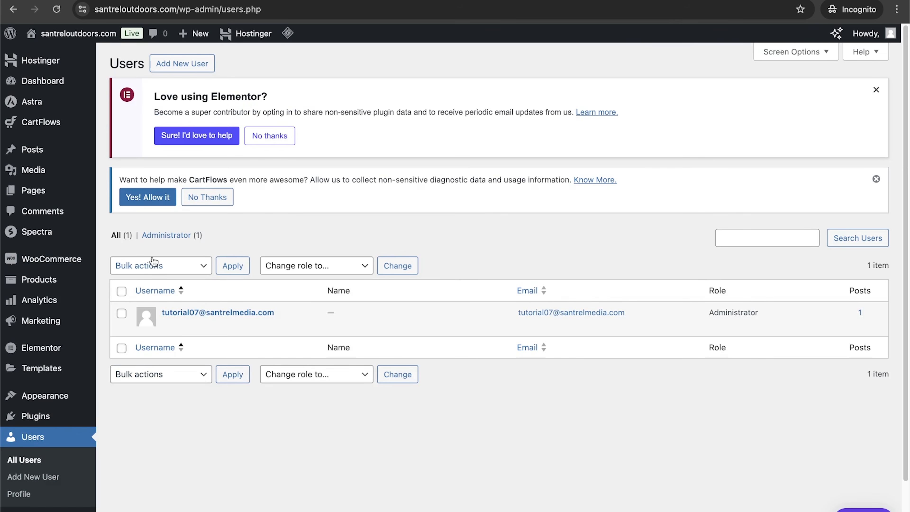
{"action": "left_click", "coordinate": [182, 64]}
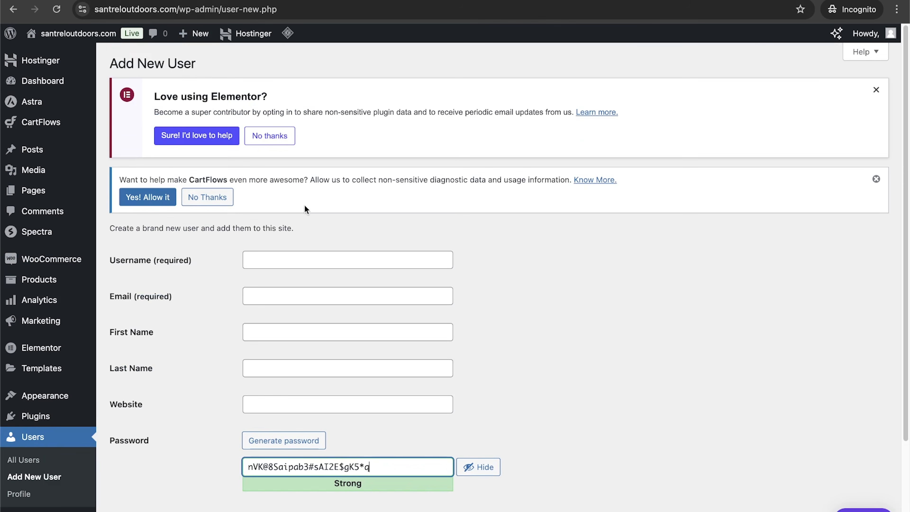
{"action": "scroll", "coordinate": [237, 391], "scroll_direction": "down", "scroll_amount": 3}
{"action": "left_click", "coordinate": [275, 442]}
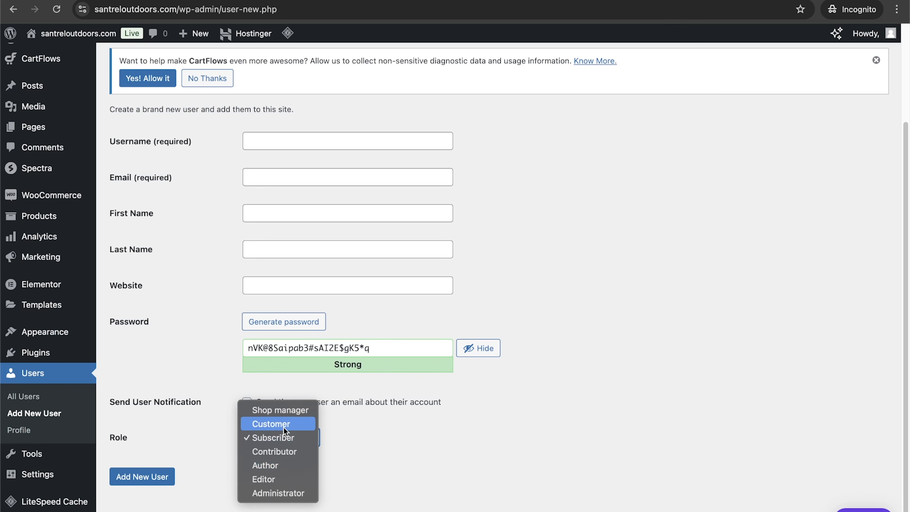
{"action": "left_click", "coordinate": [33, 455]}
{"action": "left_click", "coordinate": [38, 474]}
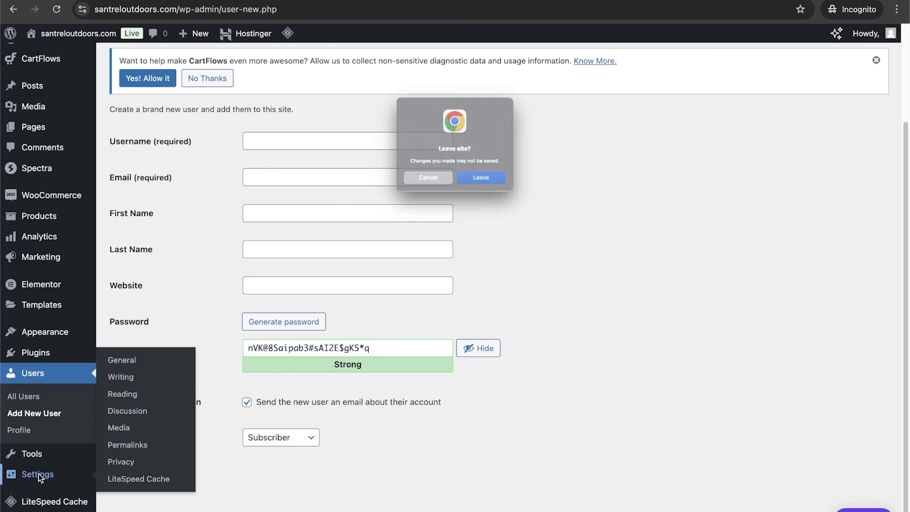
{"action": "left_click", "coordinate": [418, 190]}
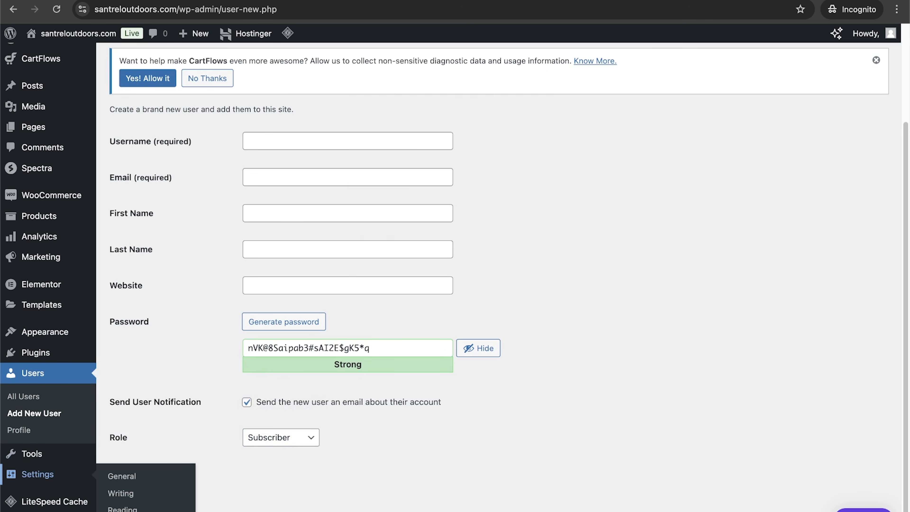
Step: Open the General Settings page, leaving the unsaved Add New User form
{"action": "scroll", "coordinate": [773, 133], "scroll_direction": "up", "scroll_amount": 5}
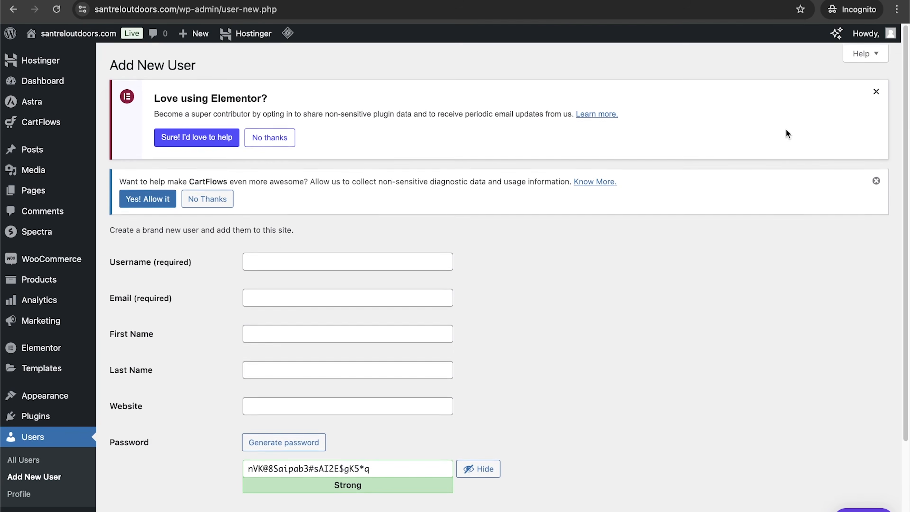
{"action": "scroll", "coordinate": [520, 310], "scroll_direction": "down", "scroll_amount": 5}
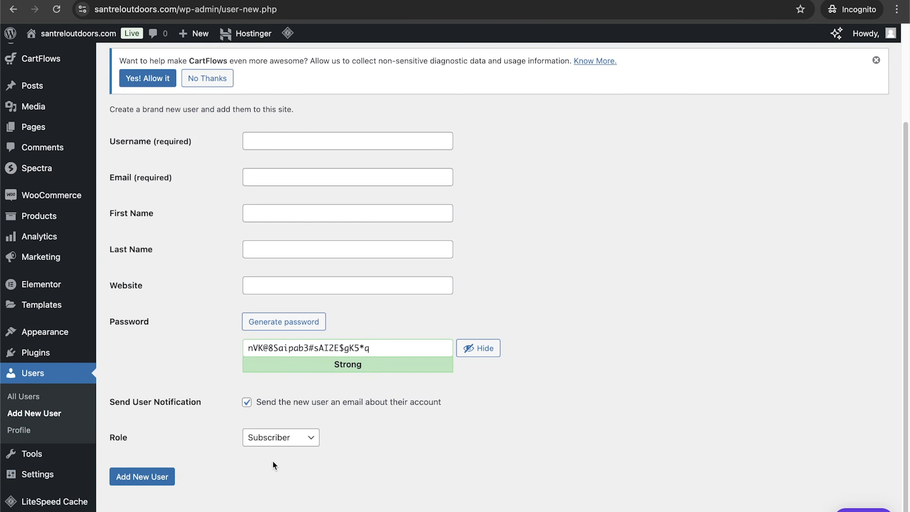
{"action": "left_click", "coordinate": [50, 475]}
{"action": "left_click", "coordinate": [488, 190]}
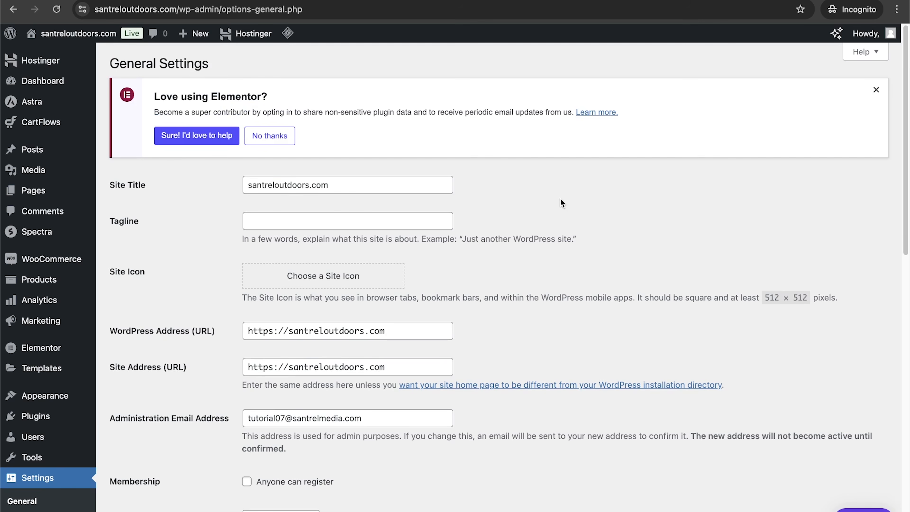
Step: Review the General Settings page, including the site URL fields, date and time formats and remaining options
{"action": "scroll", "coordinate": [560, 201], "scroll_direction": "down", "scroll_amount": 3}
{"action": "left_click_drag", "start_coordinate": [272, 227], "coordinate": [238, 228]}
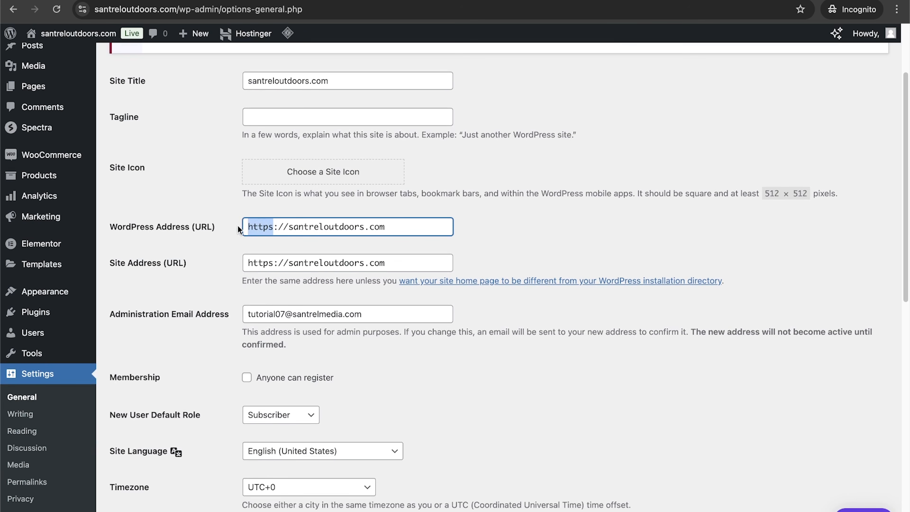
{"action": "left_click", "coordinate": [271, 227]}
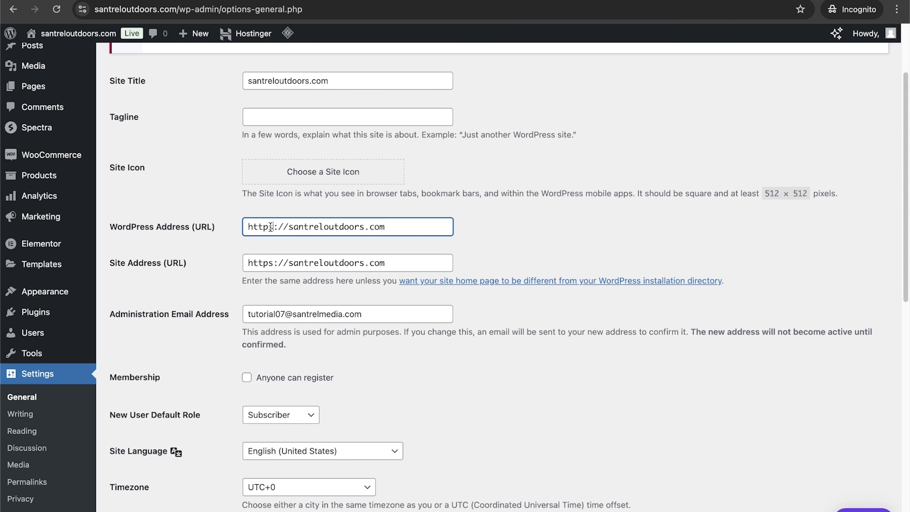
{"action": "scroll", "coordinate": [600, 279], "scroll_direction": "down", "scroll_amount": 7}
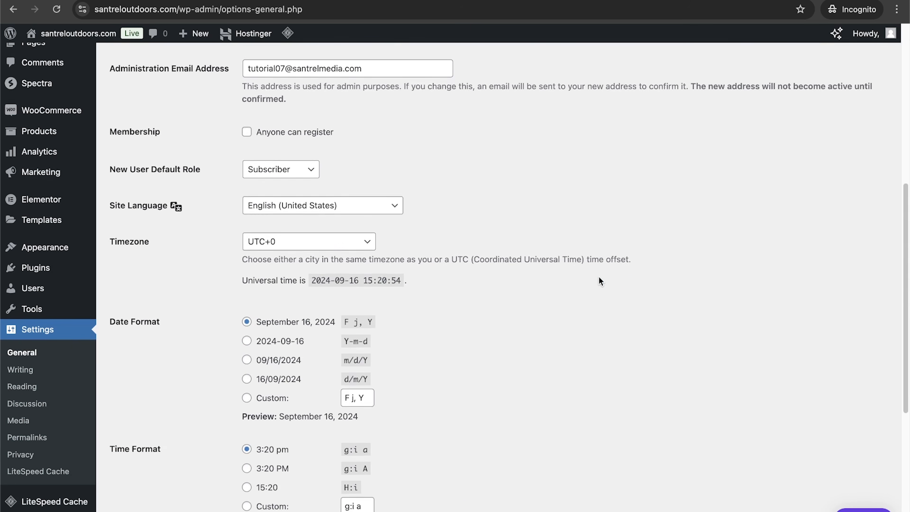
{"action": "scroll", "coordinate": [600, 281], "scroll_direction": "down", "scroll_amount": 5}
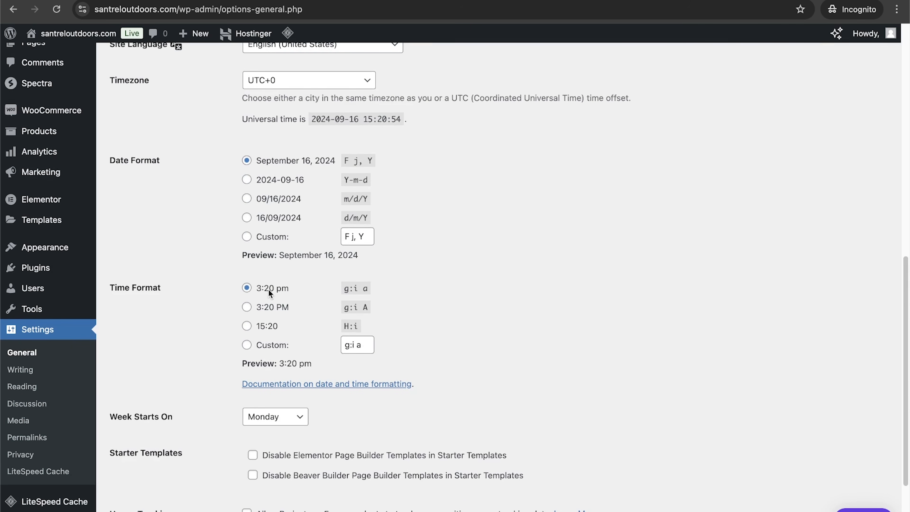
{"action": "scroll", "coordinate": [371, 251], "scroll_direction": "down", "scroll_amount": 3}
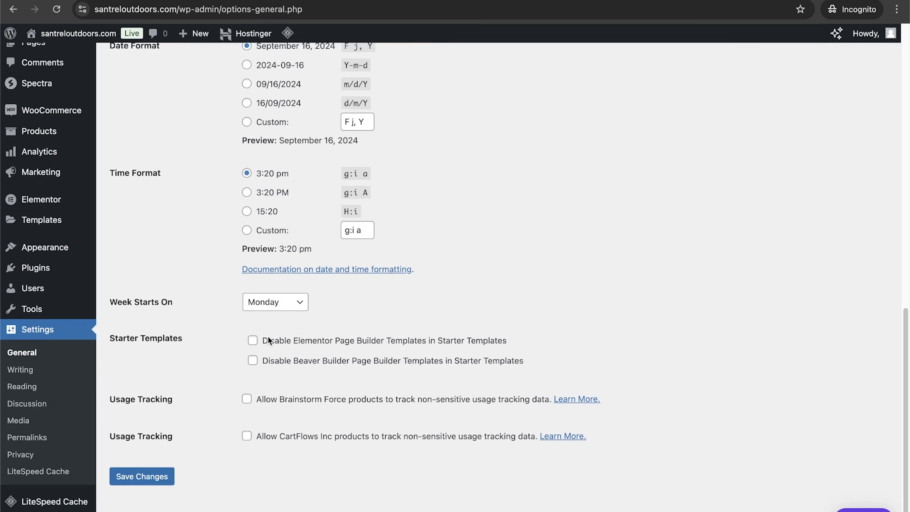
Step: Review the Writing Settings and Reading Settings pages
{"action": "left_click", "coordinate": [34, 371]}
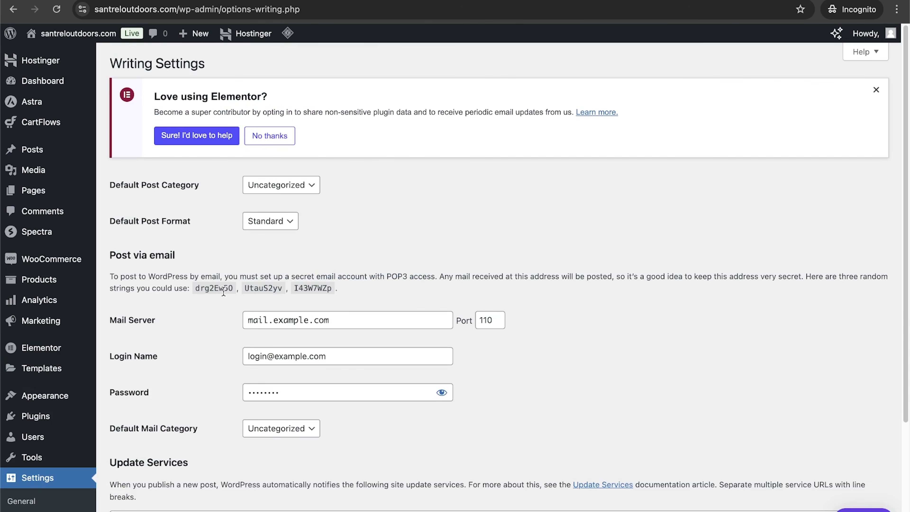
{"action": "scroll", "coordinate": [223, 292], "scroll_direction": "down", "scroll_amount": 4}
{"action": "left_click", "coordinate": [45, 385]}
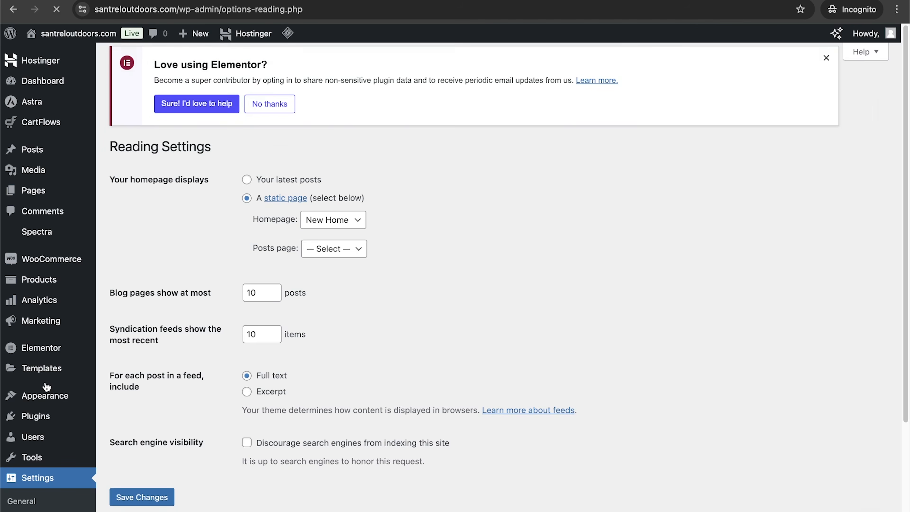
{"action": "scroll", "coordinate": [163, 341], "scroll_direction": "down", "scroll_amount": 4}
Step: Review the Permalink Settings page, highlighting the Post name and Plain permalink example URLs
{"action": "left_click", "coordinate": [38, 454]}
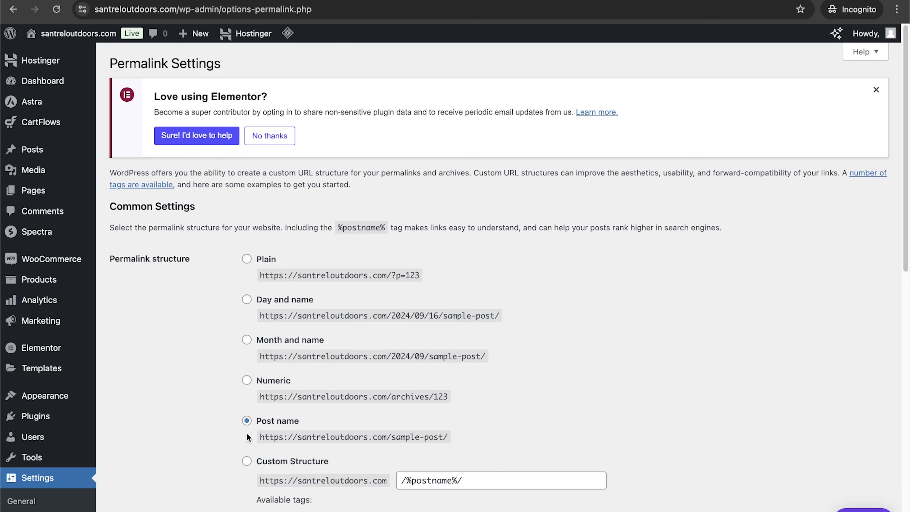
{"action": "scroll", "coordinate": [301, 436], "scroll_direction": "down", "scroll_amount": 3}
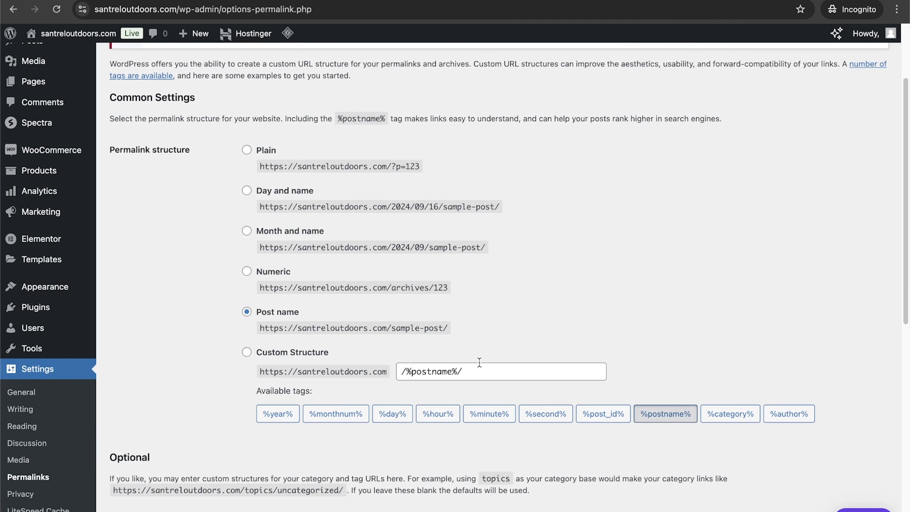
{"action": "left_click_drag", "start_coordinate": [293, 328], "coordinate": [448, 328]}
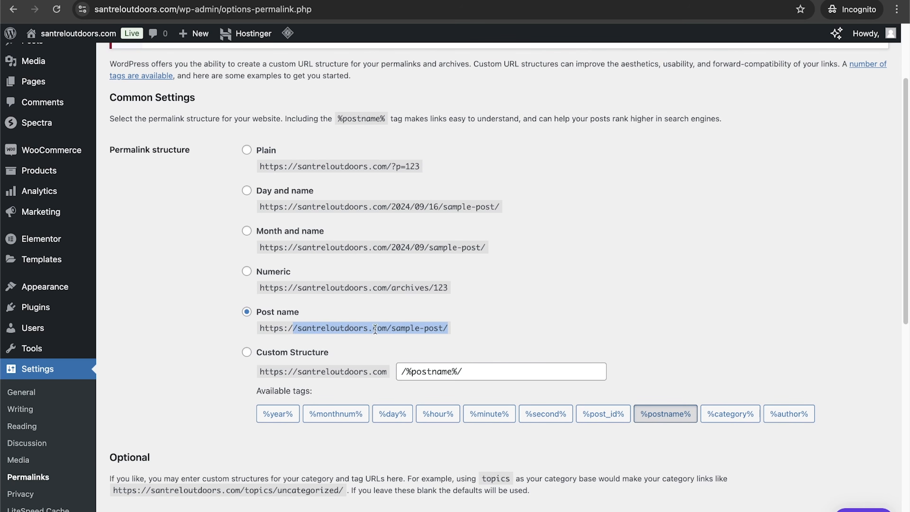
{"action": "left_click_drag", "start_coordinate": [390, 328], "coordinate": [448, 332]}
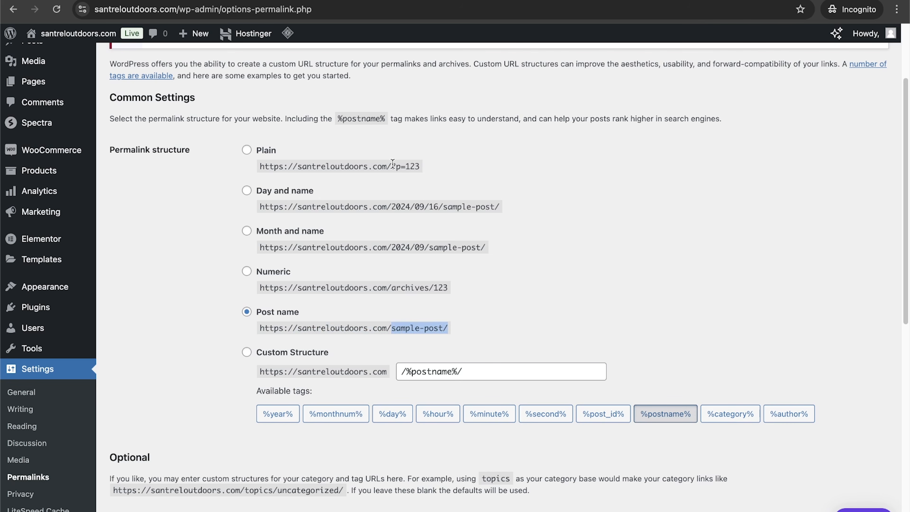
{"action": "left_click_drag", "start_coordinate": [423, 167], "coordinate": [392, 167]}
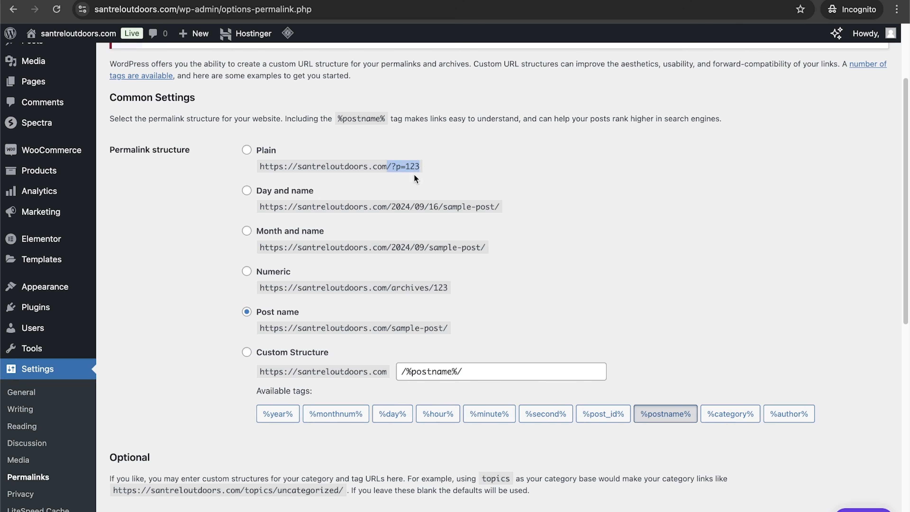
{"action": "scroll", "coordinate": [414, 174], "scroll_direction": "down", "scroll_amount": 10}
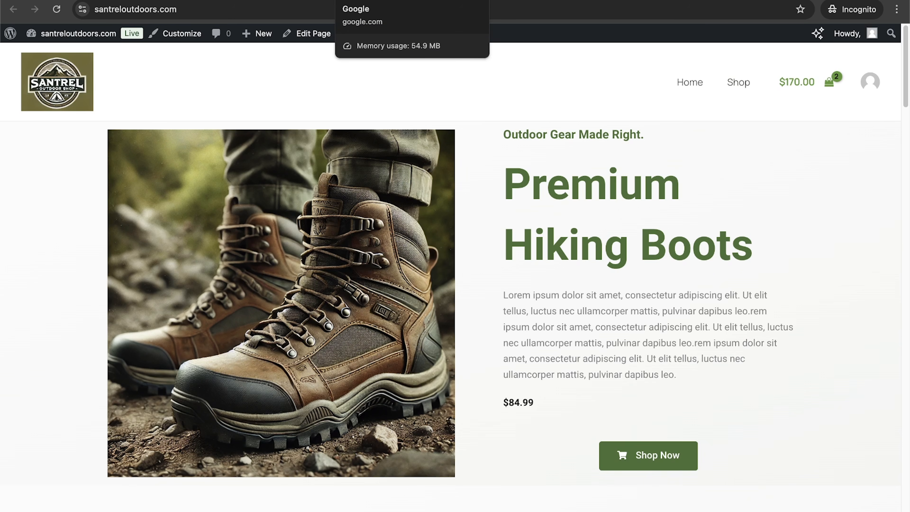
Step: Open santrelmedia.com/omnisend in a new browser tab
{"action": "left_click", "coordinate": [376, 1]}
{"action": "left_click", "coordinate": [294, 8]}
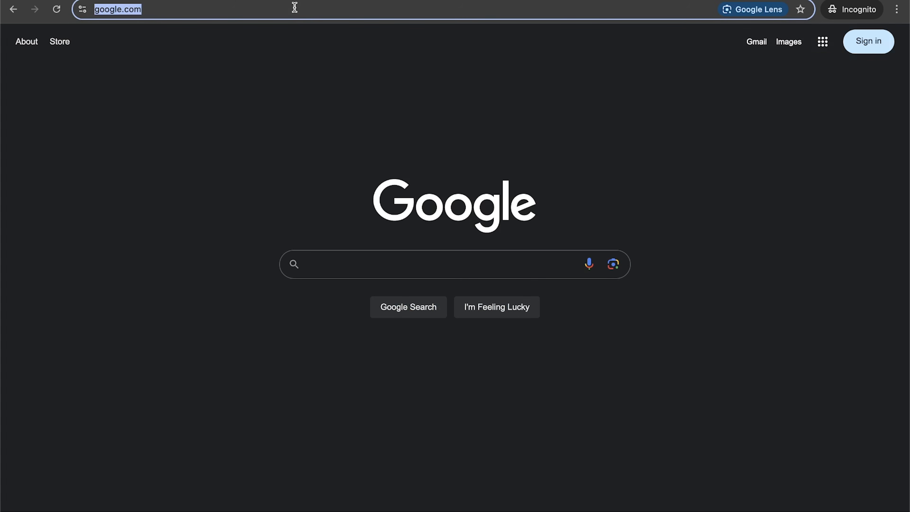
{"action": "type", "text": "santrelmedia.com="}
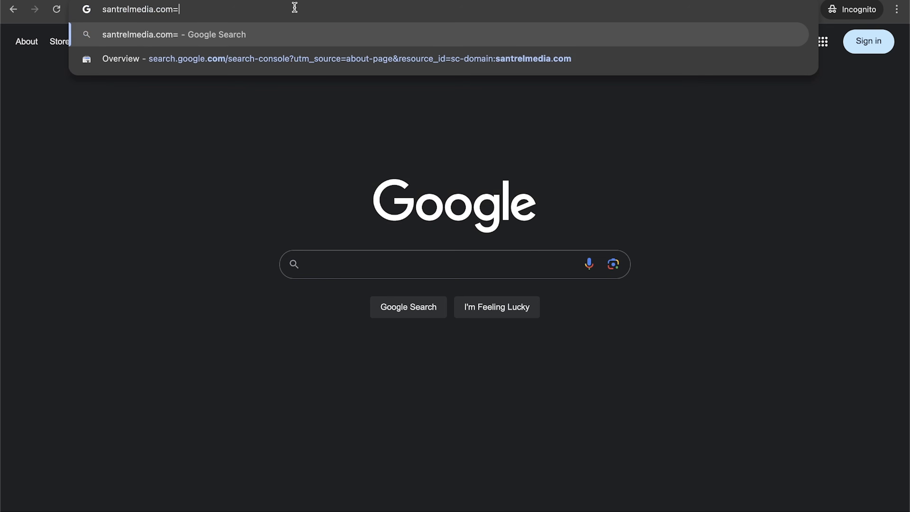
{"action": "key", "text": "BackSpace"}
{"action": "type", "text": "/omnisend"}
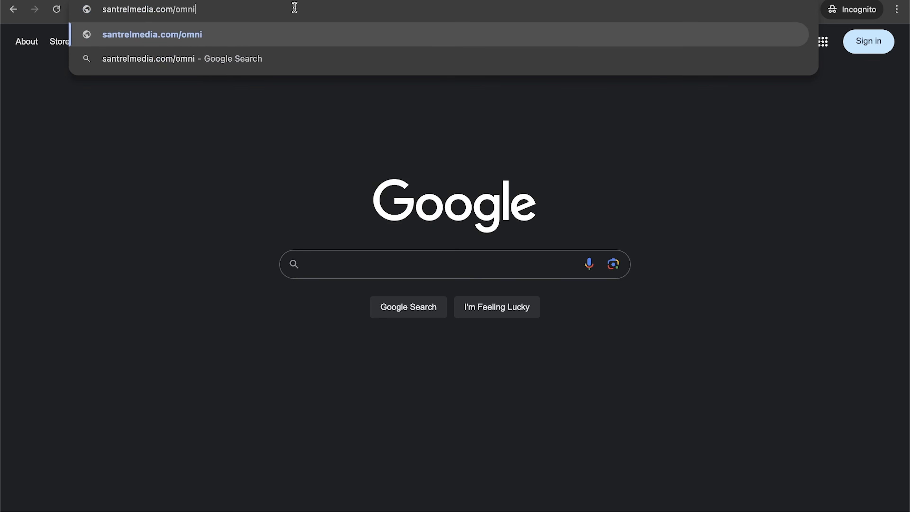
{"action": "key", "text": "Return"}
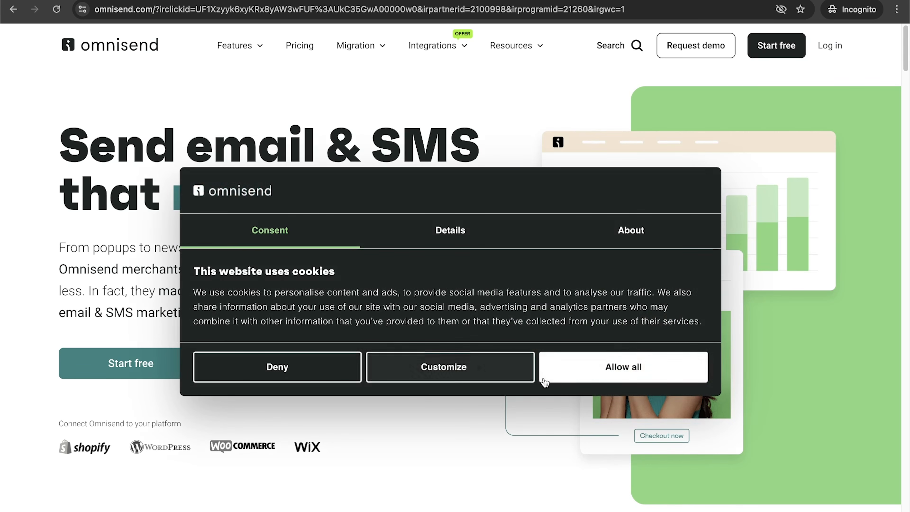
Step: Accept all cookies on the Omnisend site and review its pricing plans
{"action": "left_click", "coordinate": [548, 371]}
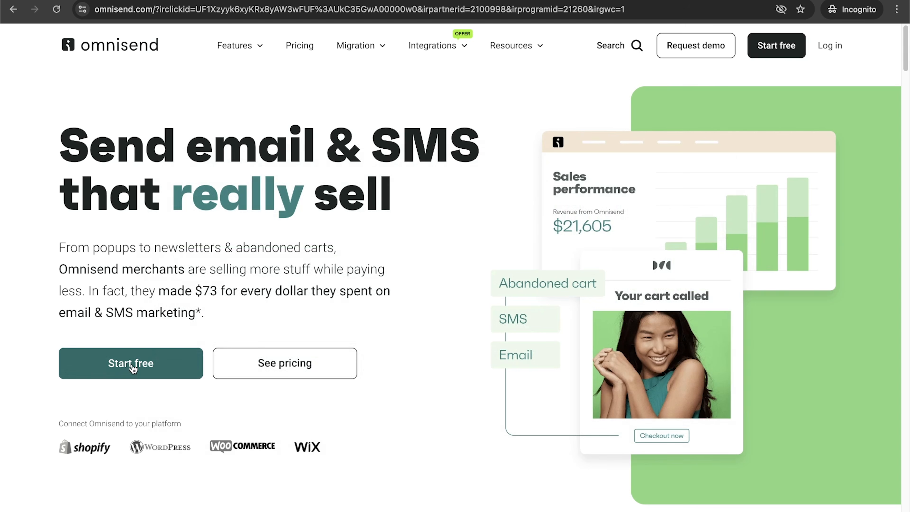
{"action": "left_click", "coordinate": [294, 356]}
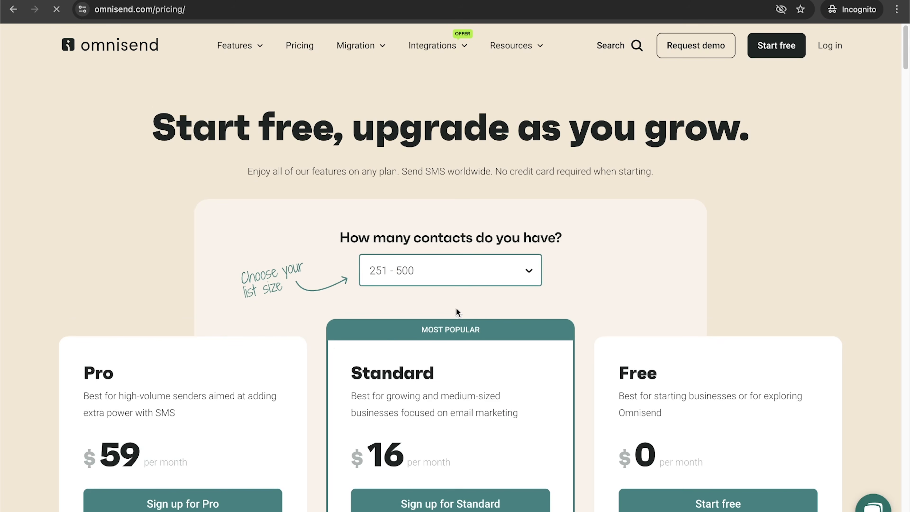
{"action": "scroll", "coordinate": [469, 311], "scroll_direction": "down", "scroll_amount": 5}
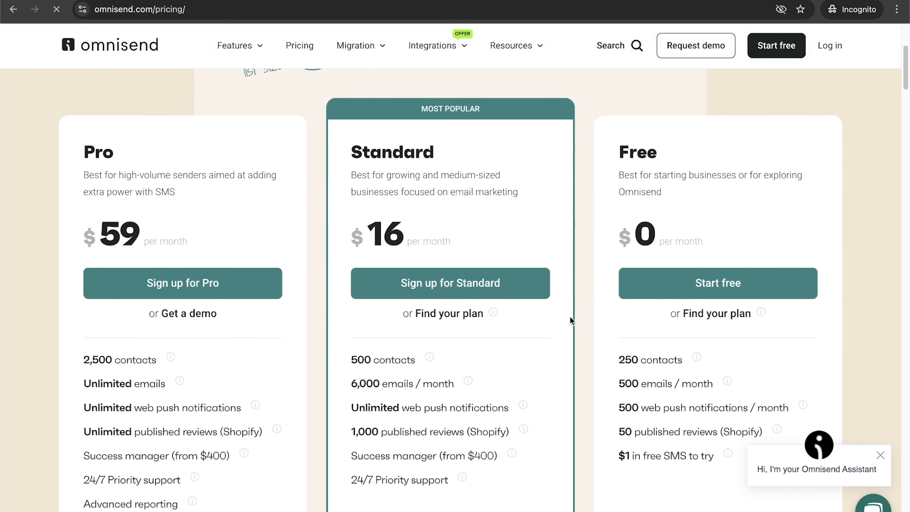
{"action": "scroll", "coordinate": [805, 391], "scroll_direction": "down", "scroll_amount": 2}
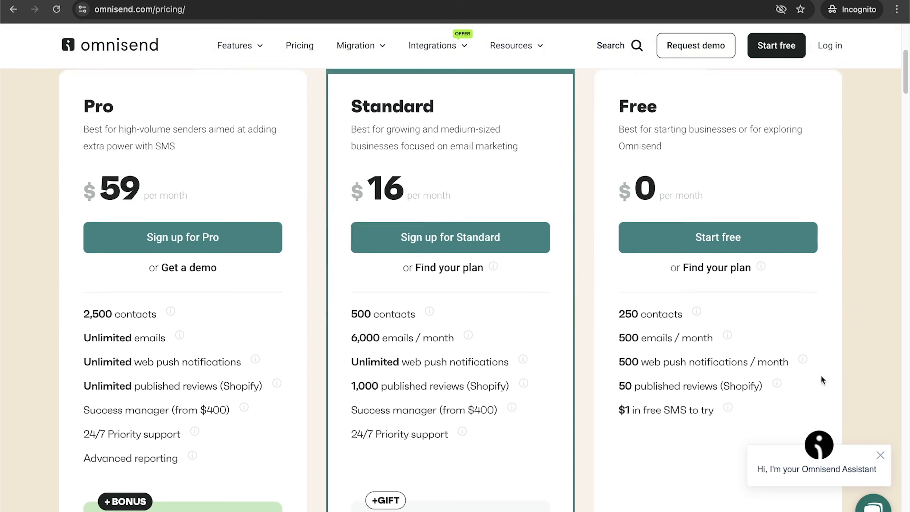
{"action": "scroll", "coordinate": [706, 398], "scroll_direction": "up", "scroll_amount": 2}
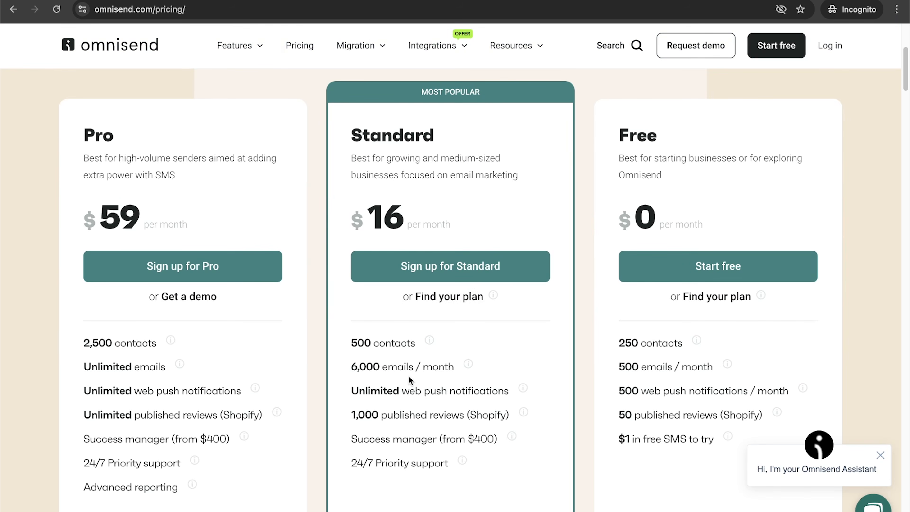
{"action": "scroll", "coordinate": [408, 376], "scroll_direction": "down", "scroll_amount": 1}
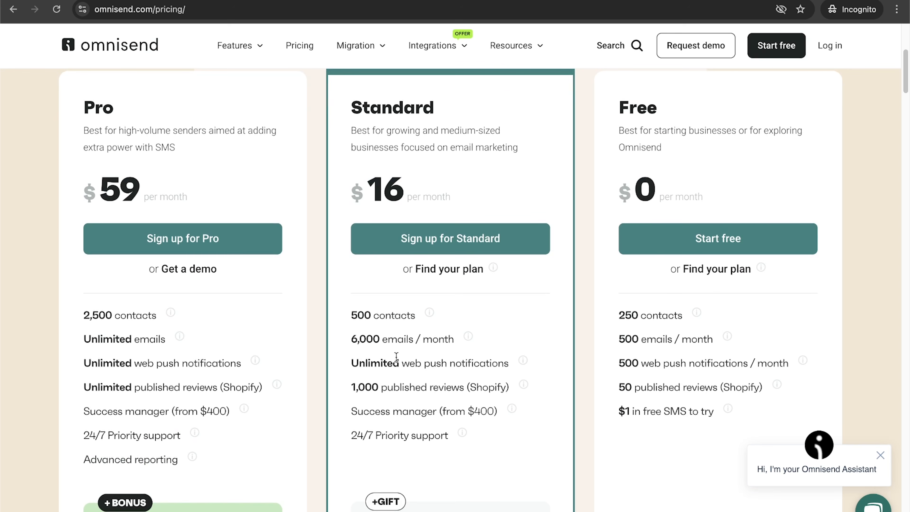
{"action": "scroll", "coordinate": [395, 356], "scroll_direction": "up", "scroll_amount": 5}
{"action": "scroll", "coordinate": [396, 357], "scroll_direction": "up", "scroll_amount": 3}
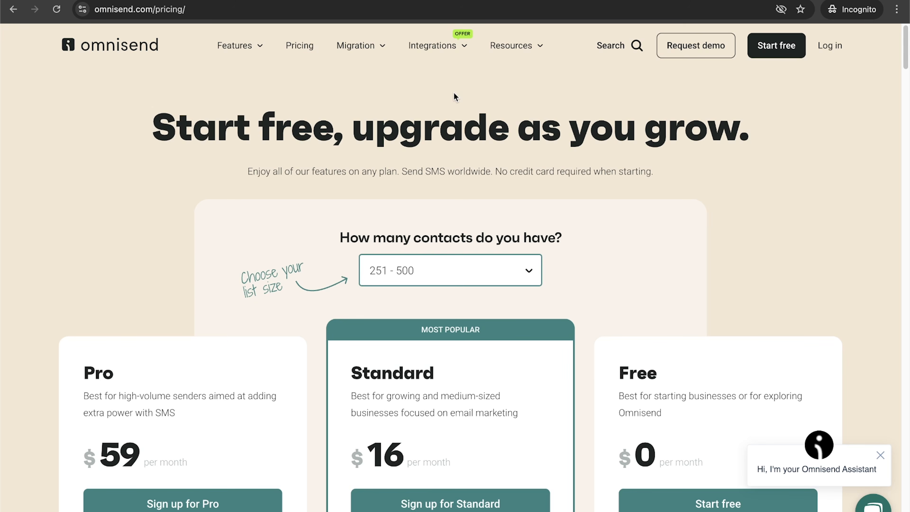
{"action": "scroll", "coordinate": [480, 236], "scroll_direction": "down", "scroll_amount": 6}
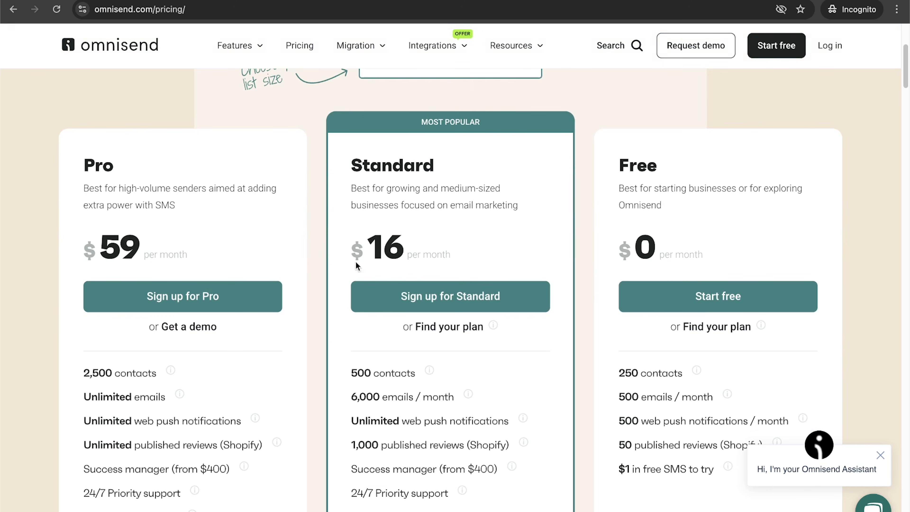
Step: Start a free Omnisend sign-up using the email option and submit the registration form
{"action": "left_click", "coordinate": [444, 293]}
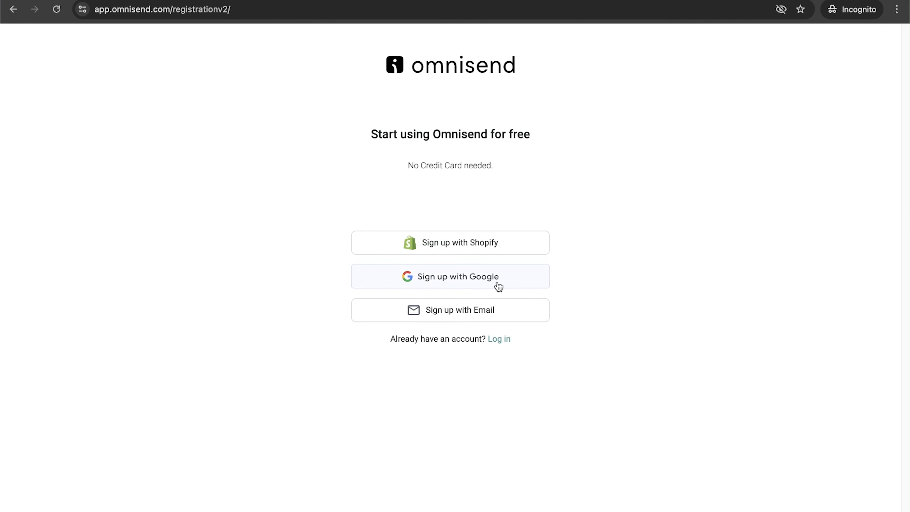
{"action": "left_click", "coordinate": [481, 318]}
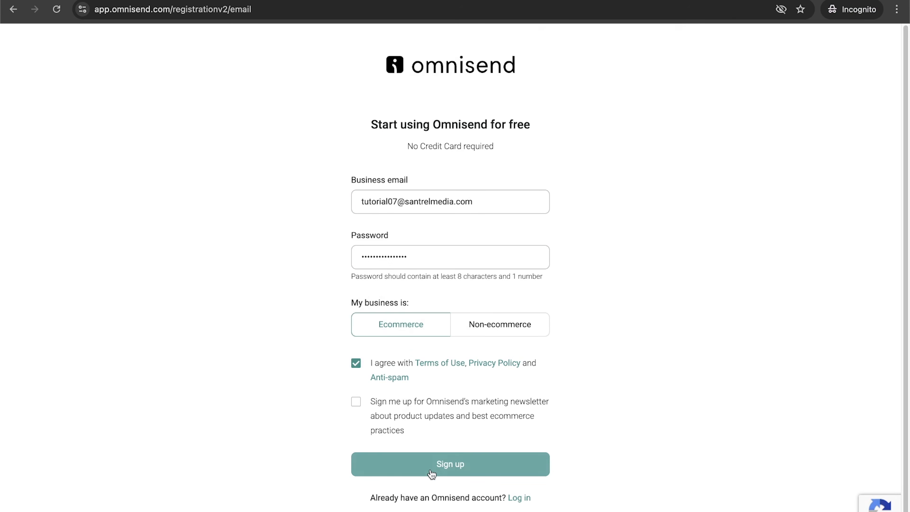
{"action": "left_click", "coordinate": [432, 472]}
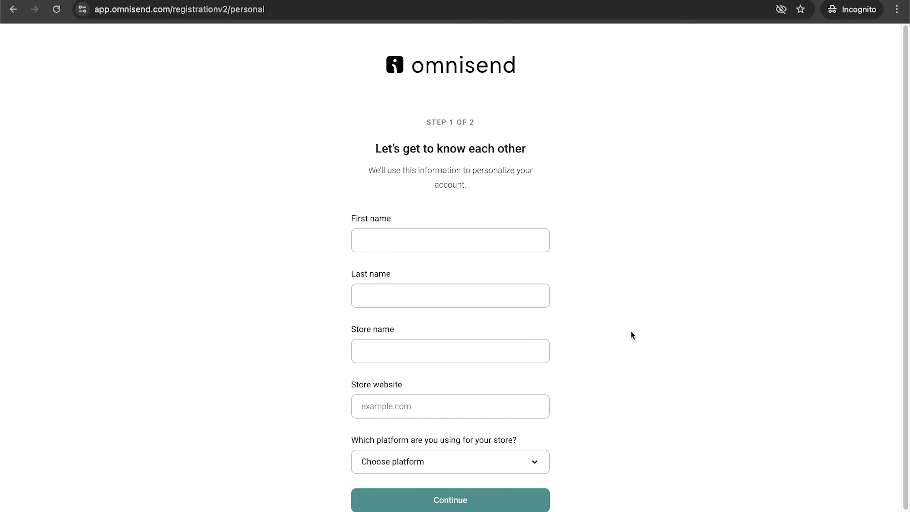
Step: Fill in the owner's first and last name, store name Santrel Outdoors, website santreloutdoors.com, platform WooCommerce, and continue
{"action": "left_click", "coordinate": [427, 244]}
{"action": "type", "text": "?M"}
{"action": "key", "text": "BackSpace"}
{"action": "key", "text": "BackSpace"}
{"action": "type", "text": "Mike"}
{"action": "key", "text": "Tab"}
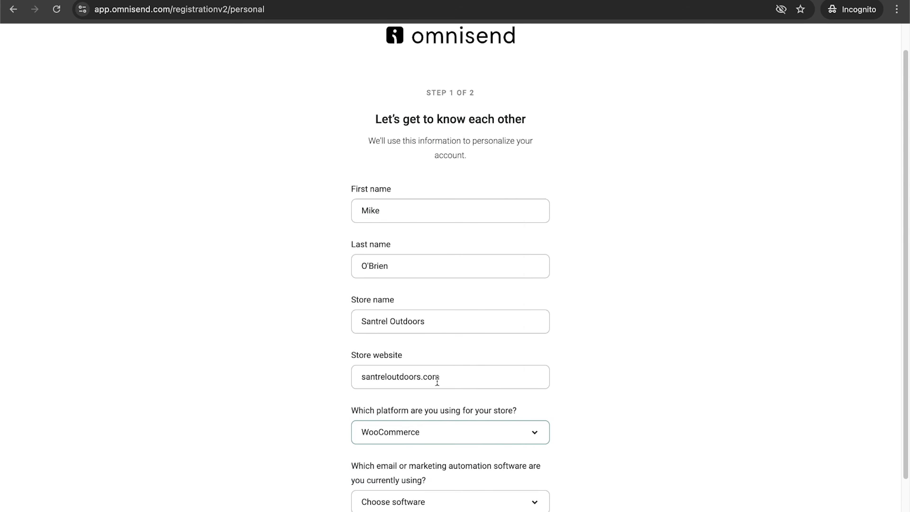
{"action": "scroll", "coordinate": [449, 463], "scroll_direction": "down", "scroll_amount": 3}
{"action": "left_click", "coordinate": [442, 470]}
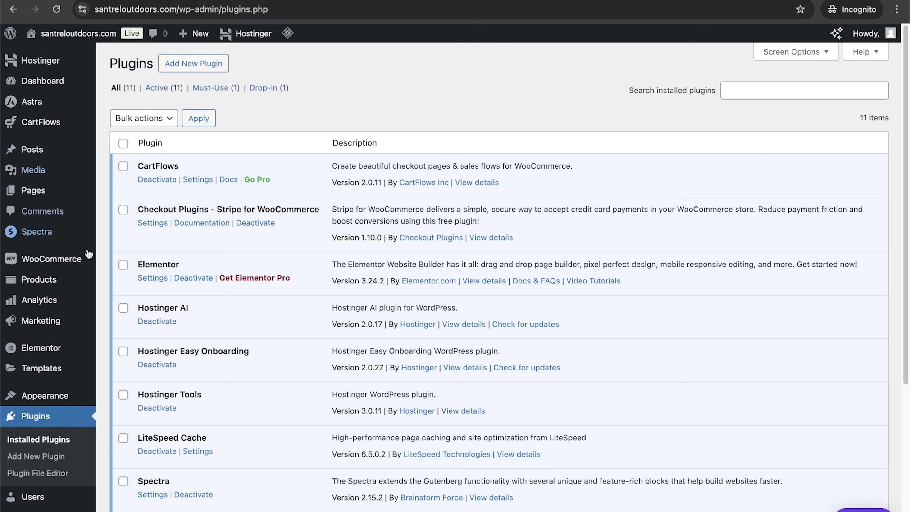
Step: Search the plugin directory for omnisend and install Email Marketing for WooCommerce by Omnisend
{"action": "left_click", "coordinate": [199, 68]}
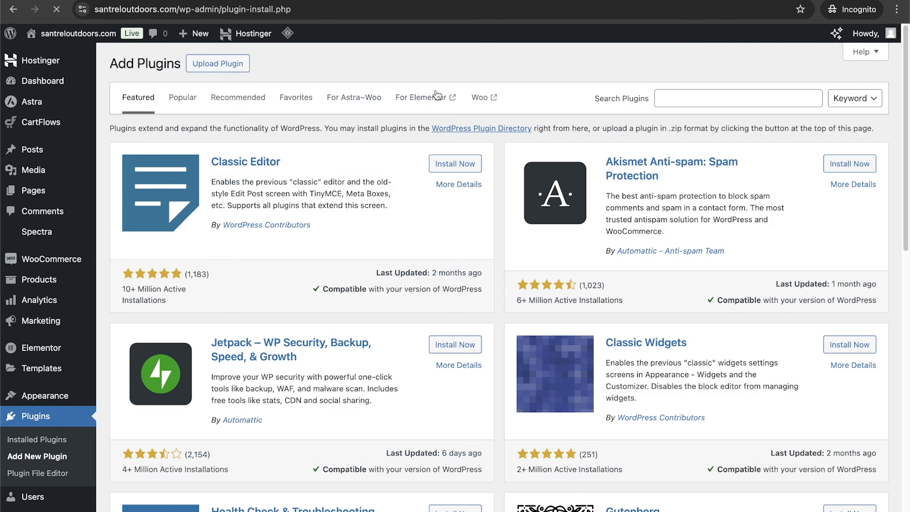
{"action": "left_click", "coordinate": [692, 96]}
{"action": "type", "text": "omin"}
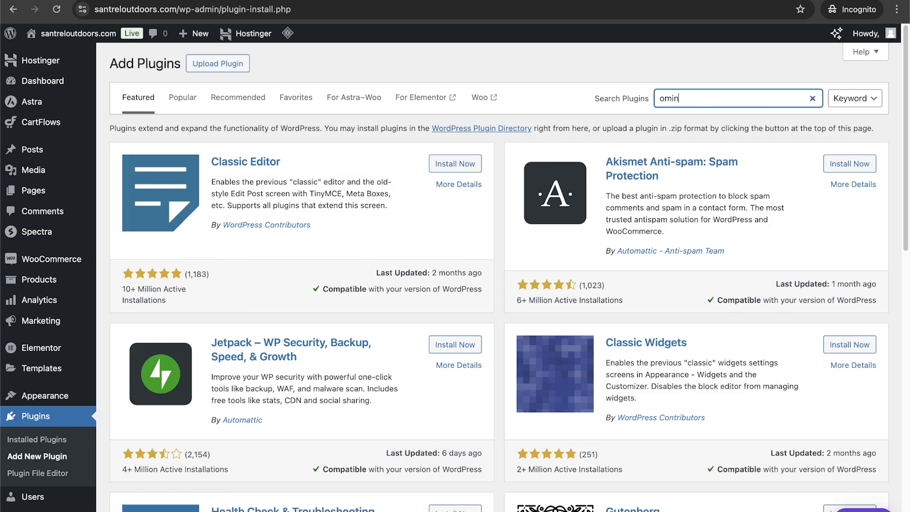
{"action": "type", "text": "nisend"}
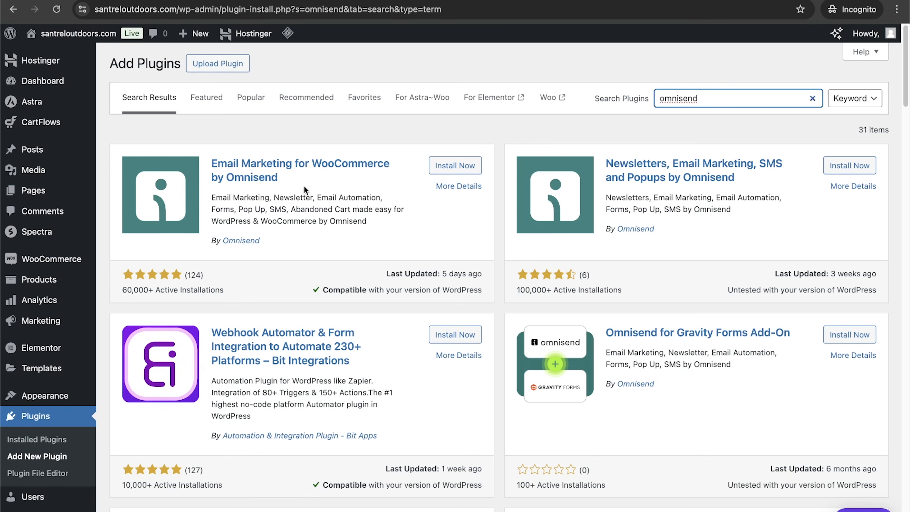
{"action": "left_click", "coordinate": [462, 168]}
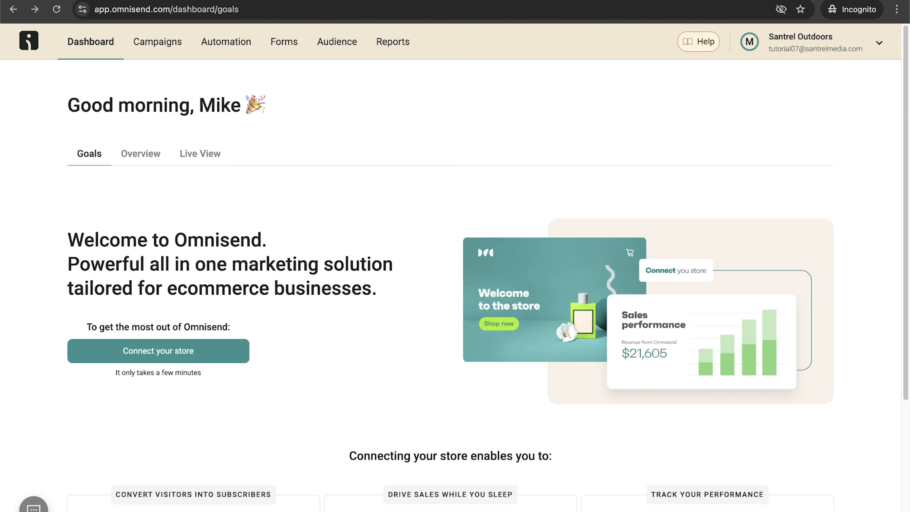
Step: Connect the store to Omnisend as a WooCommerce platform through the WordPress plugin and approve the Omnisend App's store access
{"action": "left_click", "coordinate": [202, 354]}
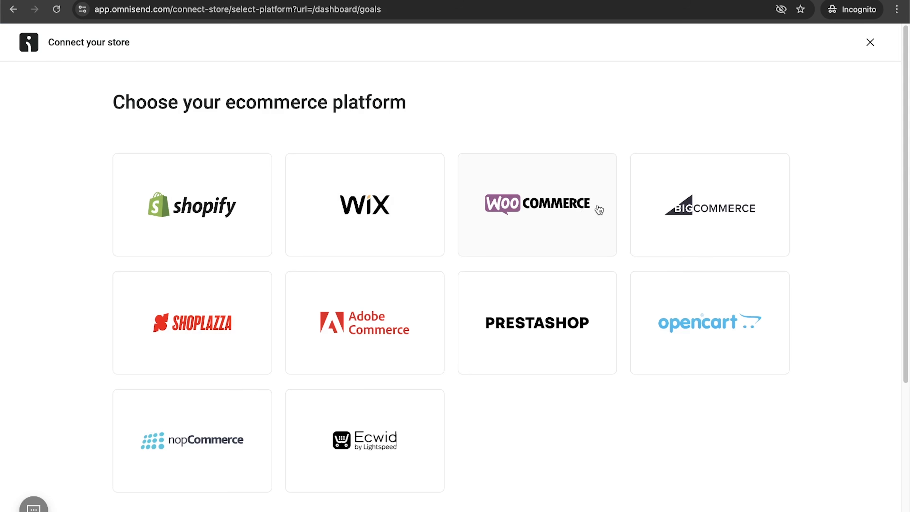
{"action": "left_click", "coordinate": [597, 207]}
{"action": "scroll", "coordinate": [430, 287], "scroll_direction": "down", "scroll_amount": 5}
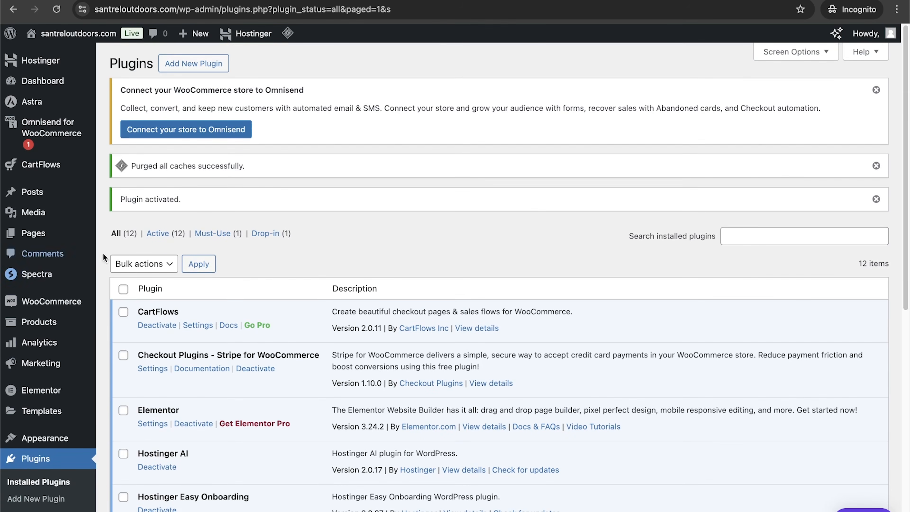
{"action": "left_click", "coordinate": [56, 130]}
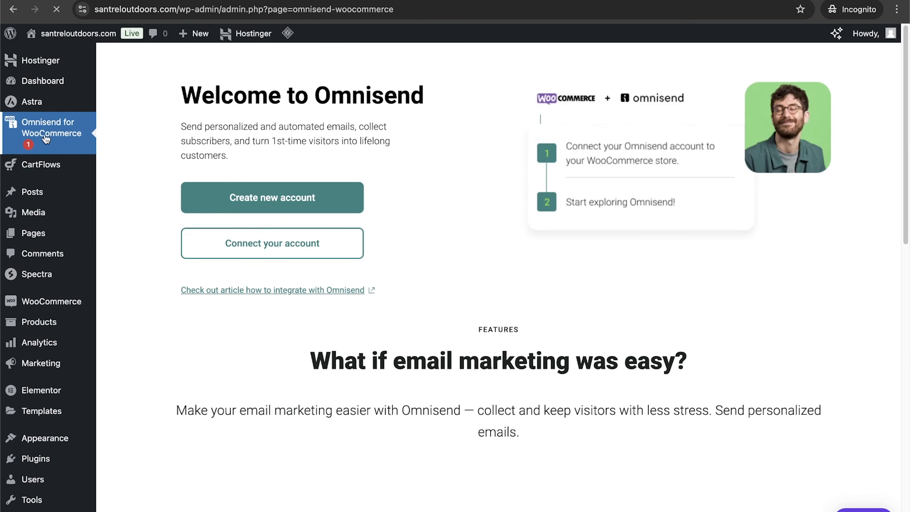
{"action": "left_click", "coordinate": [262, 250]}
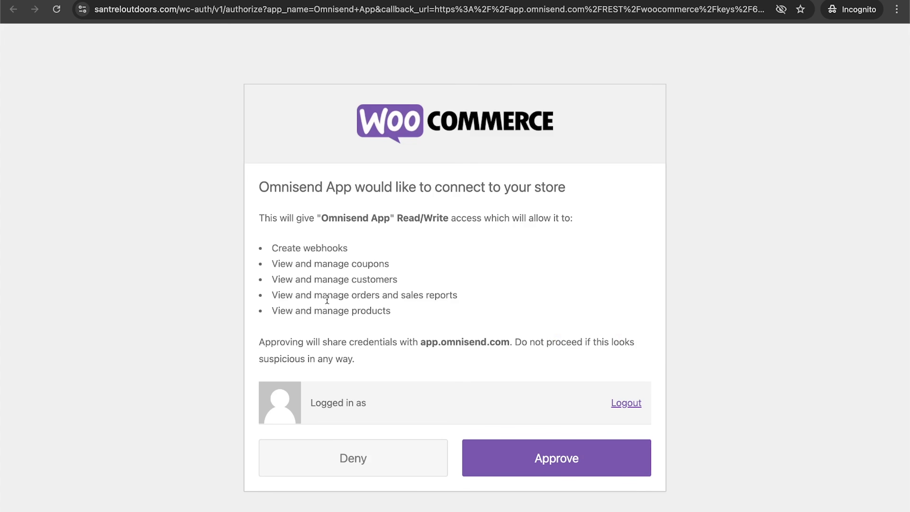
{"action": "left_click", "coordinate": [596, 464]}
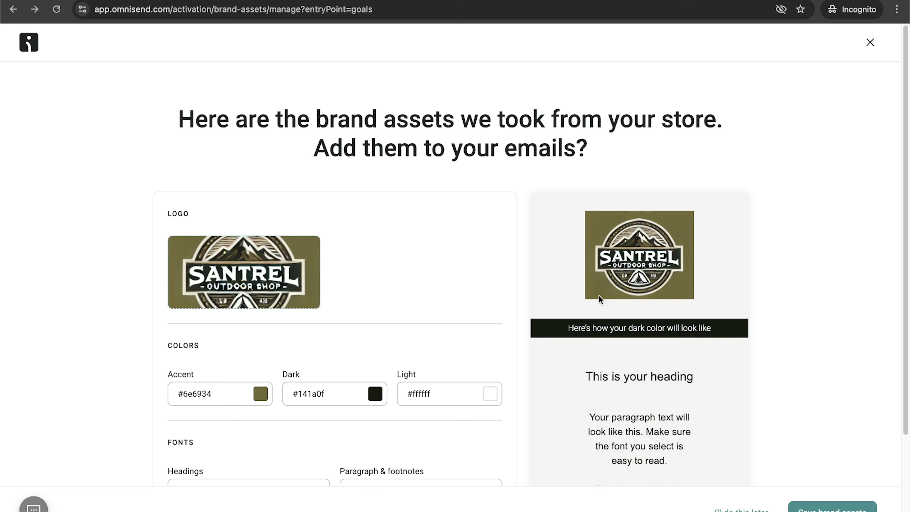
Step: Save the brand assets imported from the store and start the goals checklist
{"action": "scroll", "coordinate": [259, 247], "scroll_direction": "down", "scroll_amount": 3}
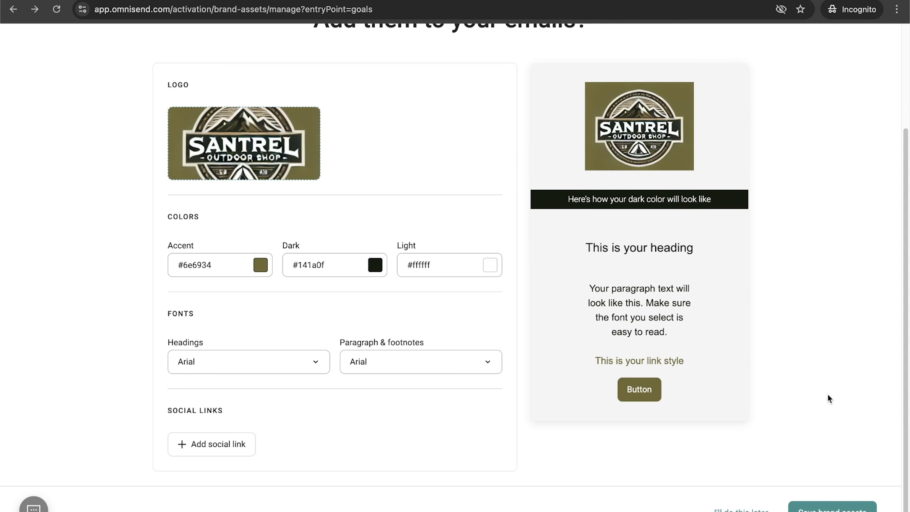
{"action": "left_click", "coordinate": [840, 506]}
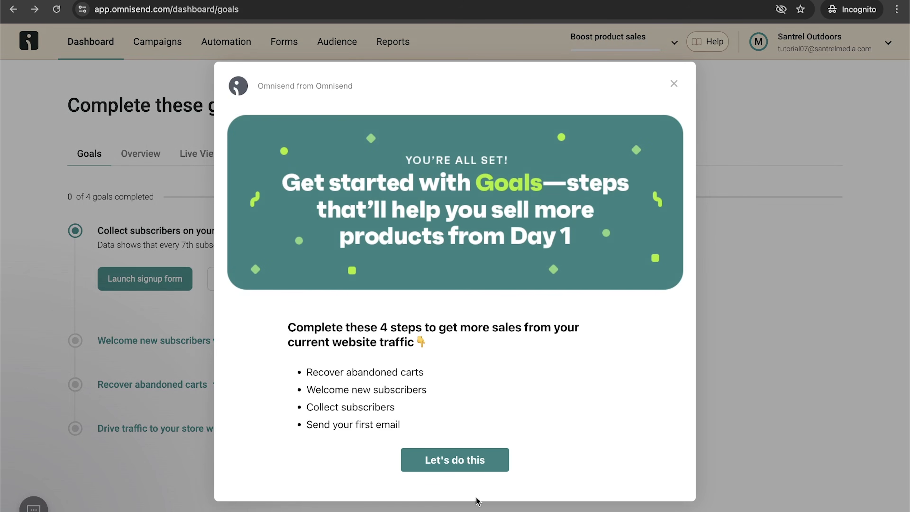
{"action": "left_click", "coordinate": [477, 462]}
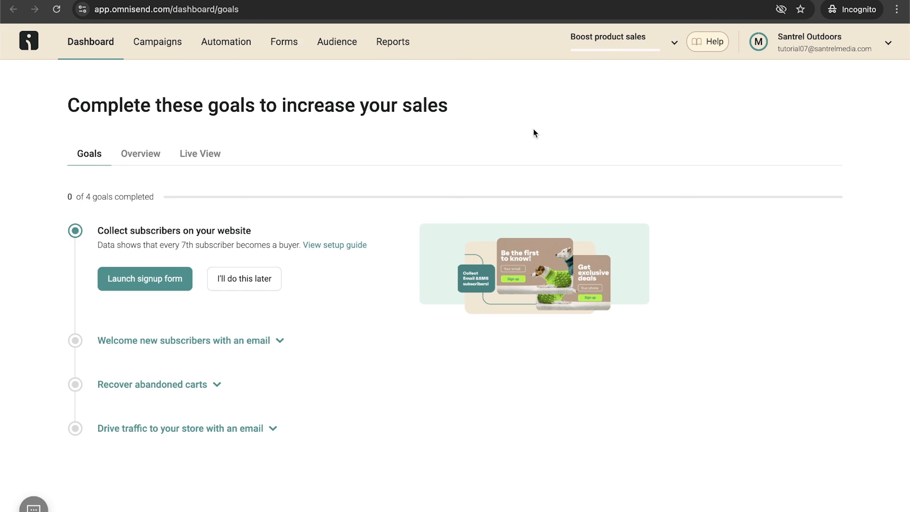
Step: Launch the signup form editor and add a Birthday date field and a legal consent checkbox below the email field
{"action": "left_click", "coordinate": [139, 284]}
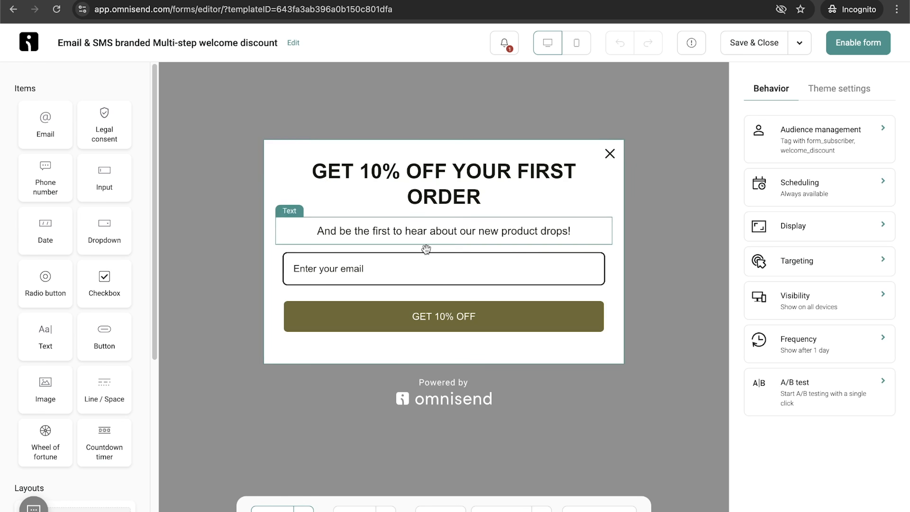
{"action": "left_click", "coordinate": [517, 241]}
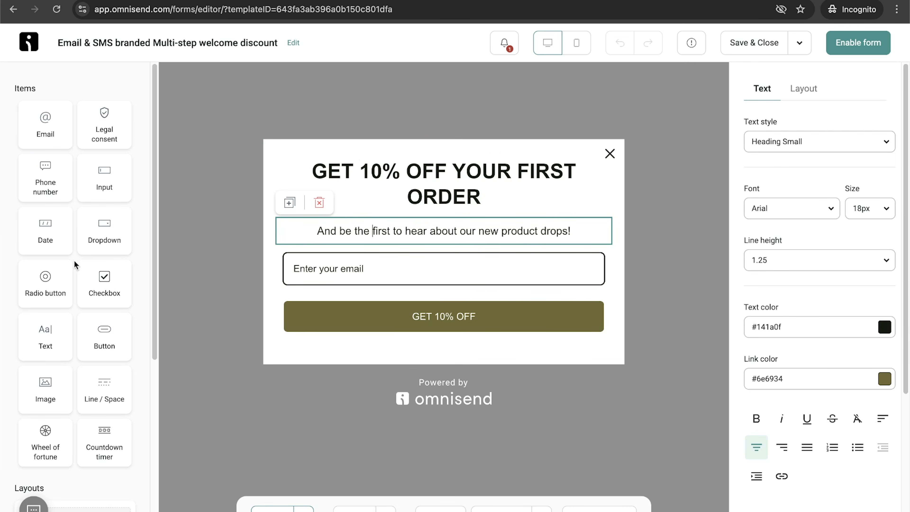
{"action": "left_click_drag", "start_coordinate": [45, 228], "coordinate": [449, 293]}
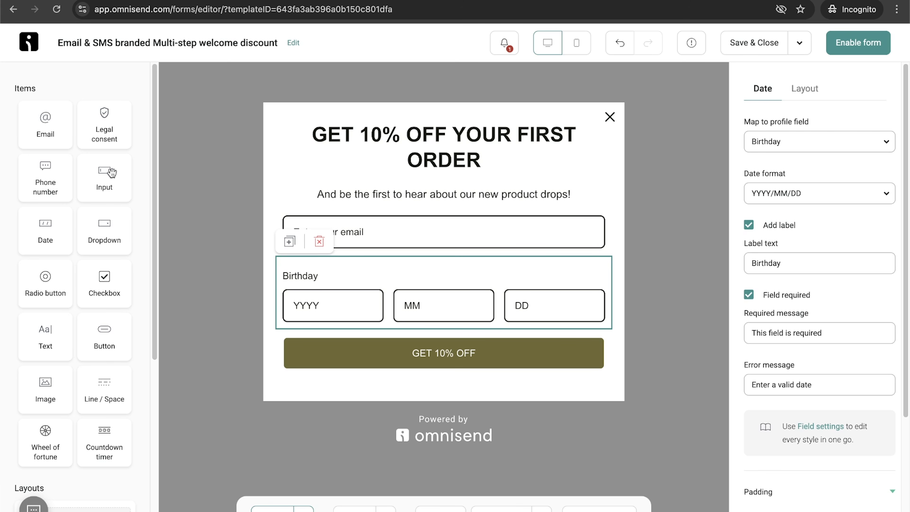
{"action": "left_click_drag", "start_coordinate": [104, 126], "coordinate": [330, 338]}
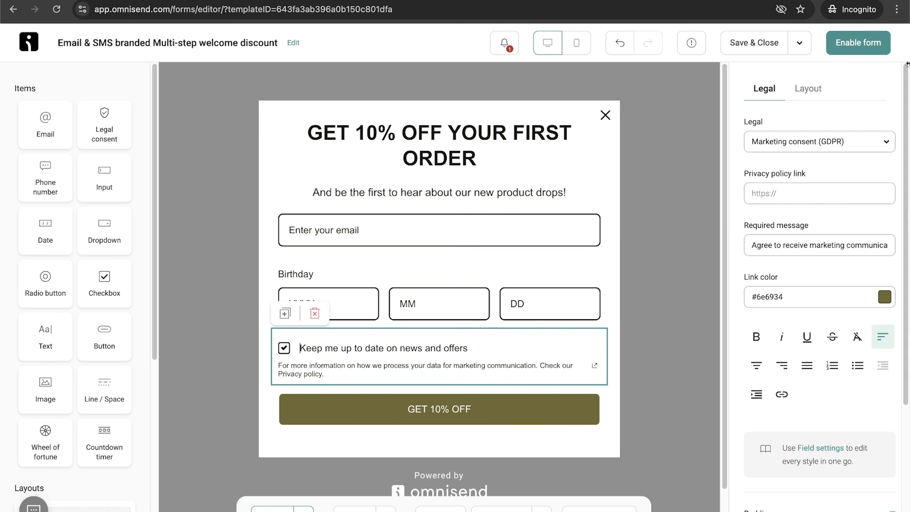
Step: Try to enable the form and open the missing privacy policy link issue in the consent settings
{"action": "left_click", "coordinate": [859, 43]}
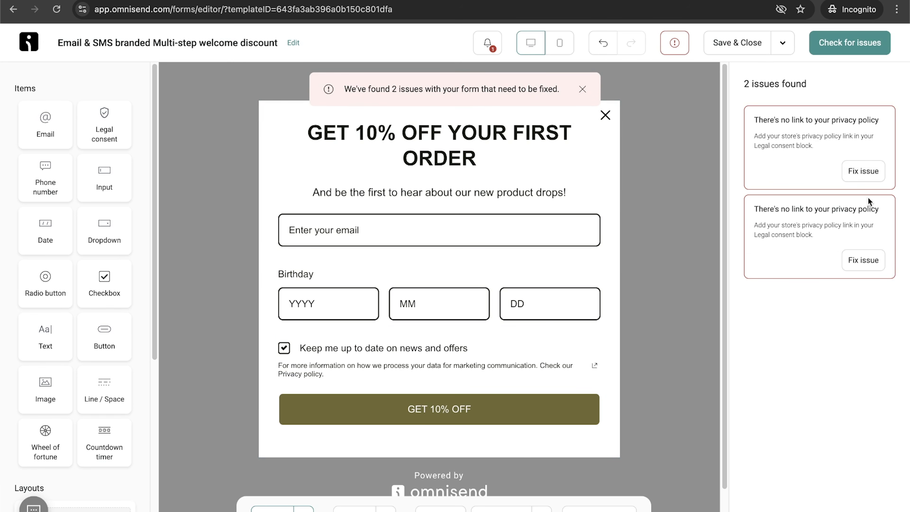
{"action": "left_click", "coordinate": [878, 173]}
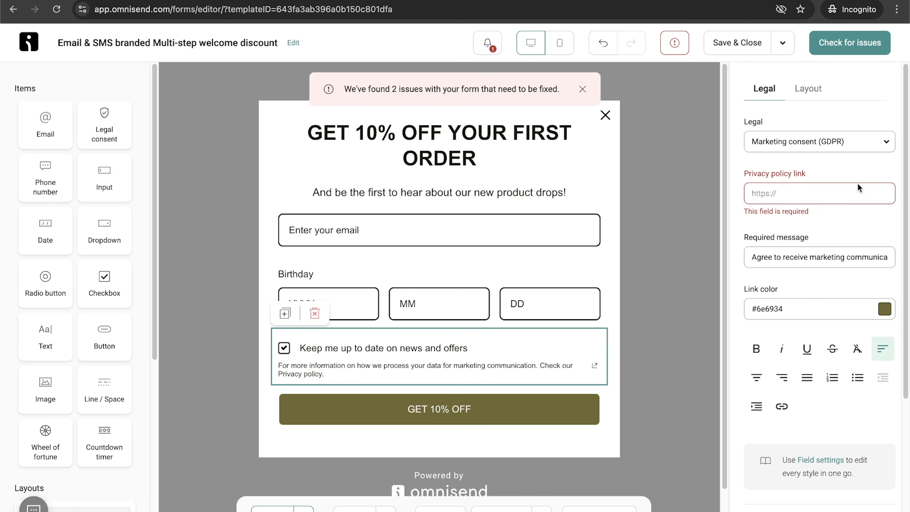
{"action": "left_click", "coordinate": [784, 190]}
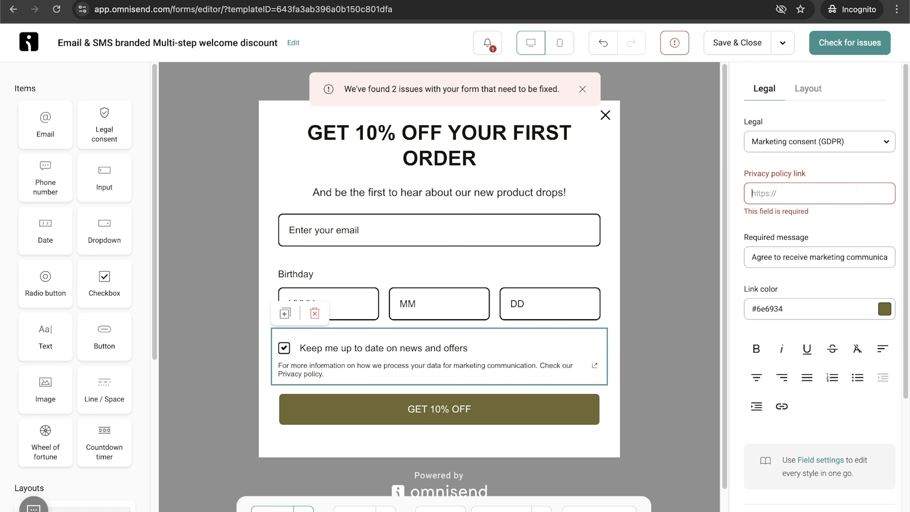
Step: In a new tab, open the store's Privacy Policy page from WordPress Pages and copy its URL
{"action": "key", "text": "ctrl+t"}
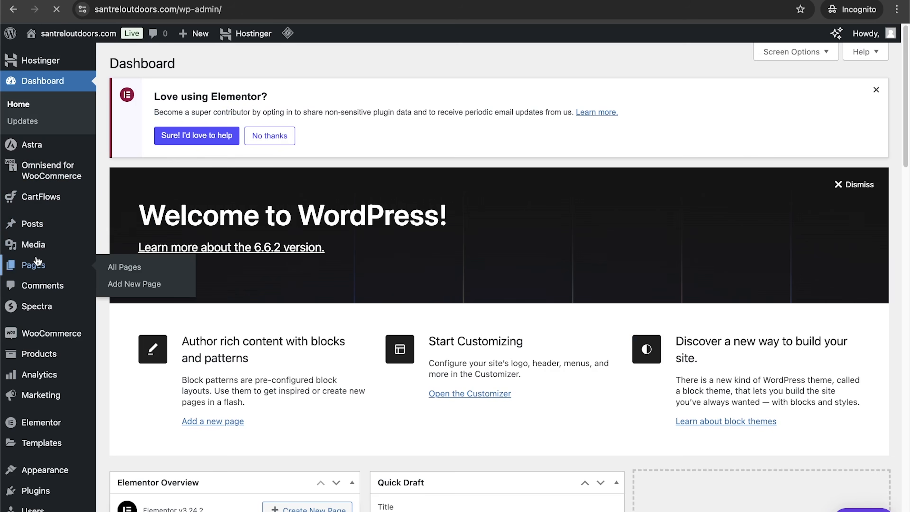
{"action": "left_click", "coordinate": [31, 264]}
{"action": "scroll", "coordinate": [421, 332], "scroll_direction": "down", "scroll_amount": 1}
{"action": "scroll", "coordinate": [421, 333], "scroll_direction": "down", "scroll_amount": 3}
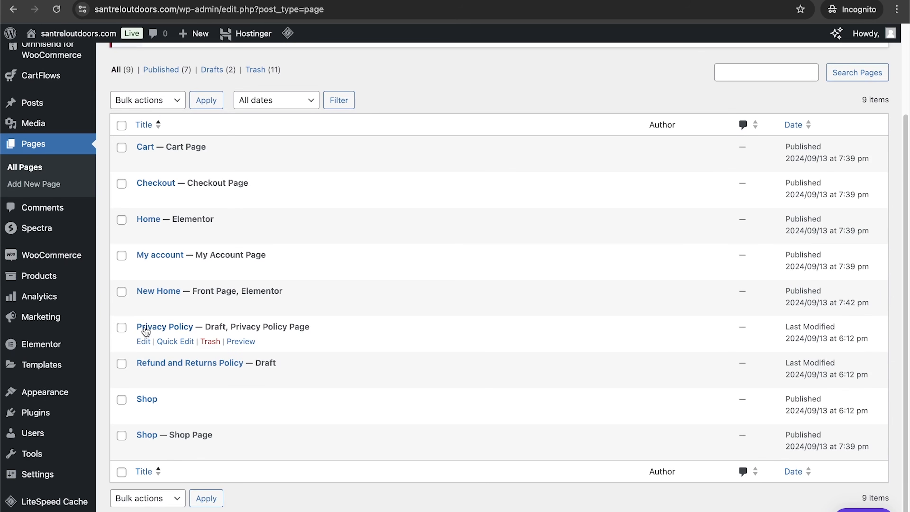
{"action": "left_click", "coordinate": [174, 340]}
{"action": "left_click", "coordinate": [168, 451]}
{"action": "left_click", "coordinate": [152, 326]}
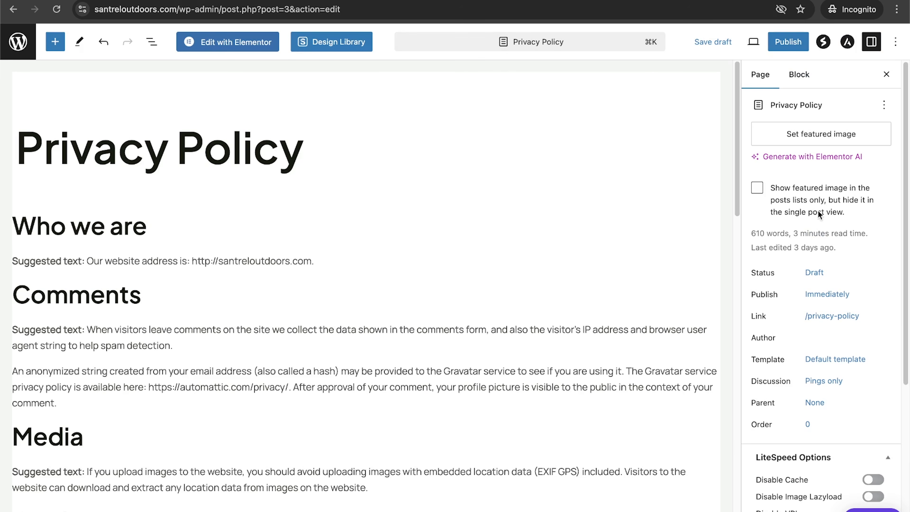
{"action": "left_click", "coordinate": [378, 13]}
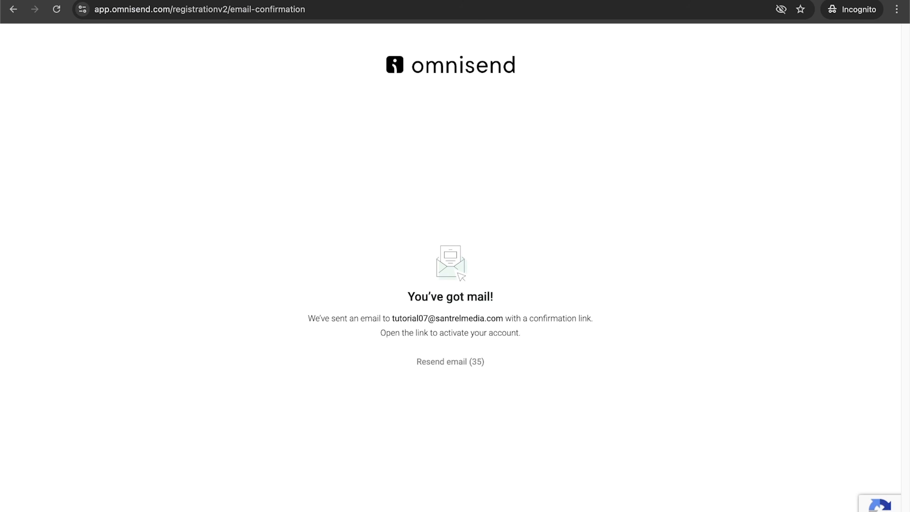
{"action": "left_click", "coordinate": [279, 9]}
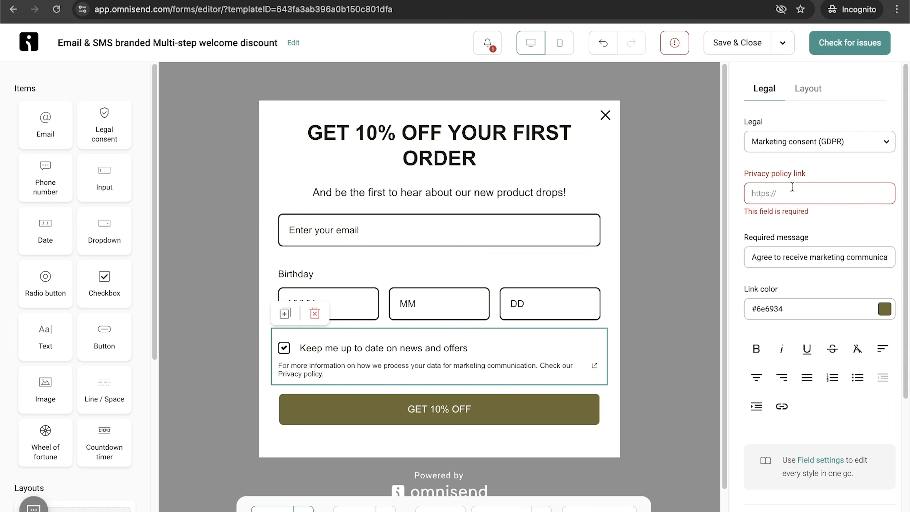
Step: Paste the privacy policy URL into the consent block's privacy policy link and enable the signup form
{"action": "type", "text": "https://marshmallo-demo.com/privacy-policy/"}
{"action": "scroll", "coordinate": [809, 472], "scroll_direction": "down", "scroll_amount": 5}
{"action": "scroll", "coordinate": [810, 474], "scroll_direction": "up", "scroll_amount": 5}
{"action": "left_click", "coordinate": [840, 46]}
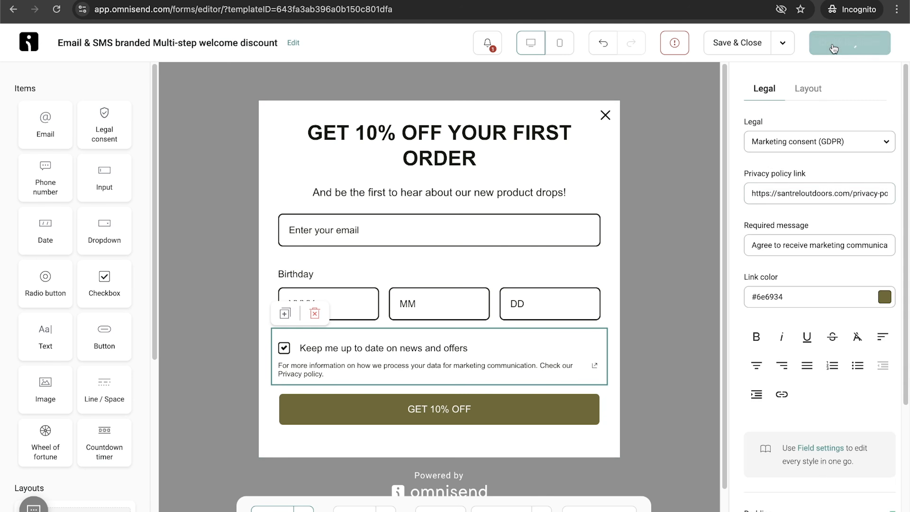
{"action": "left_click", "coordinate": [871, 46]}
{"action": "left_click", "coordinate": [871, 47]}
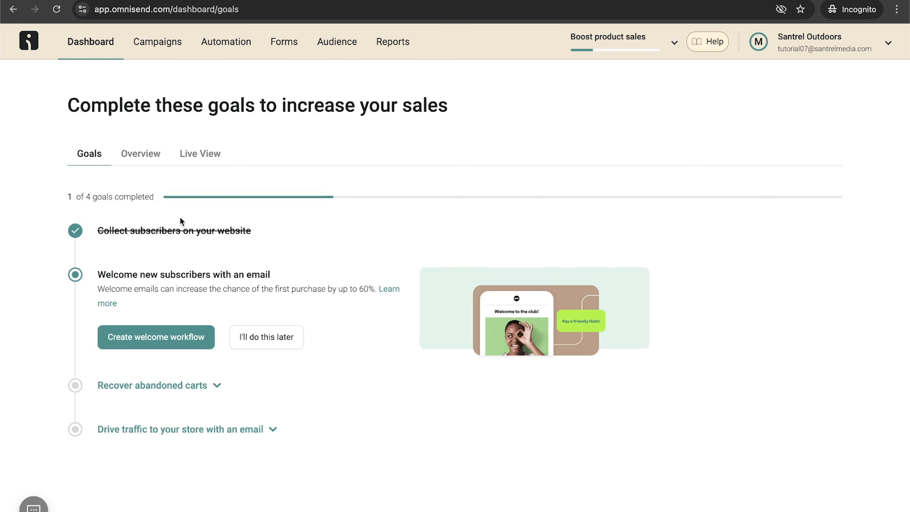
Step: Create the Welcome workflow and start it using only emails, without an SMS channel
{"action": "left_click", "coordinate": [184, 343]}
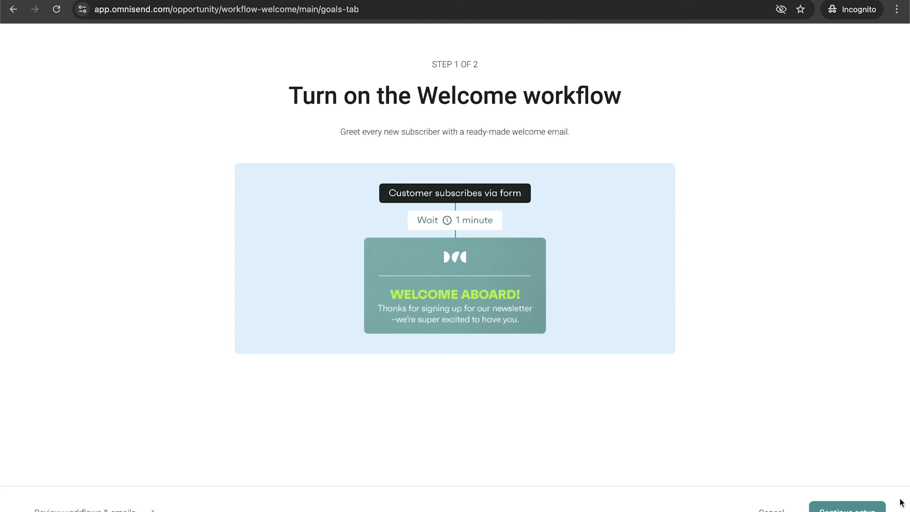
{"action": "left_click", "coordinate": [847, 508]}
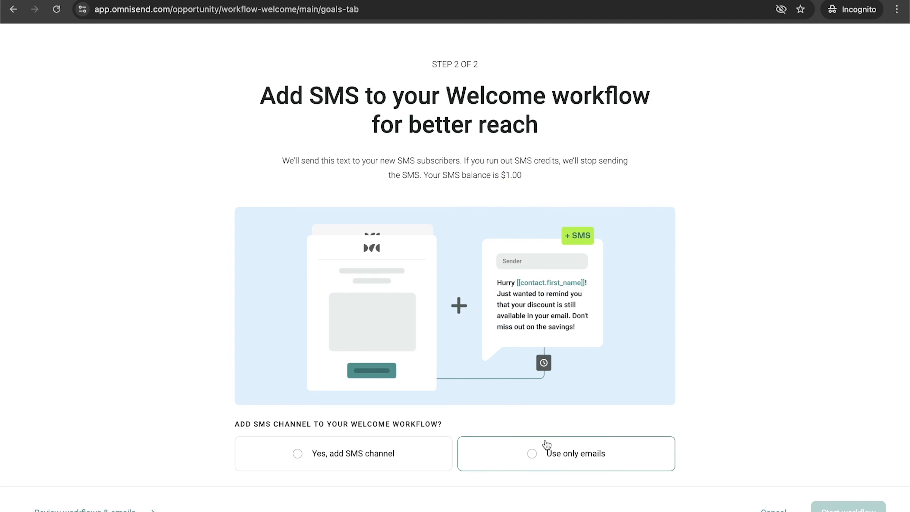
{"action": "left_click", "coordinate": [538, 454]}
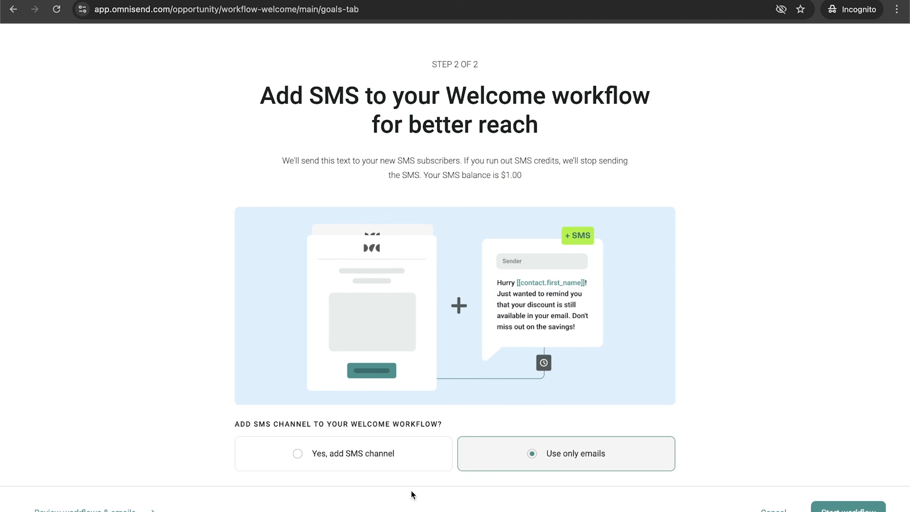
{"action": "left_click", "coordinate": [844, 508]}
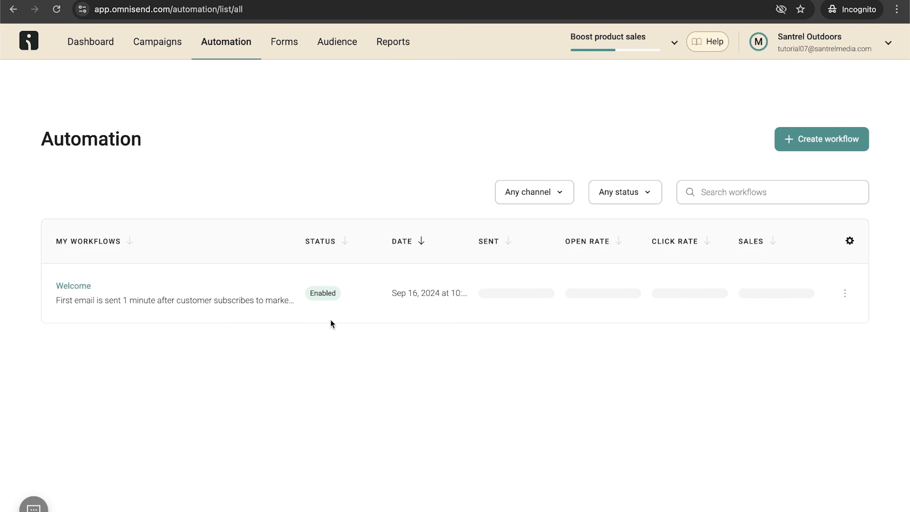
Step: From the dashboard goals, launch the Abandoned Cart & Checkout workflows using only emails
{"action": "left_click", "coordinate": [102, 42]}
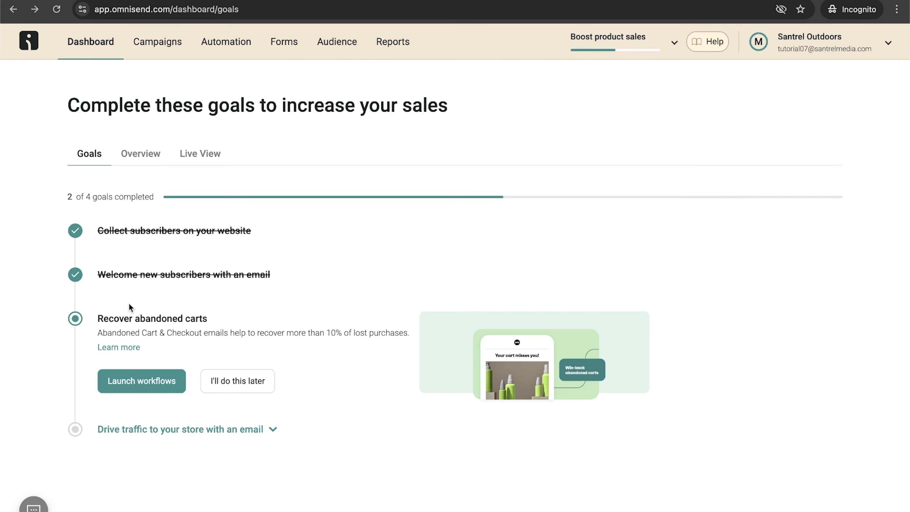
{"action": "left_click", "coordinate": [146, 381]}
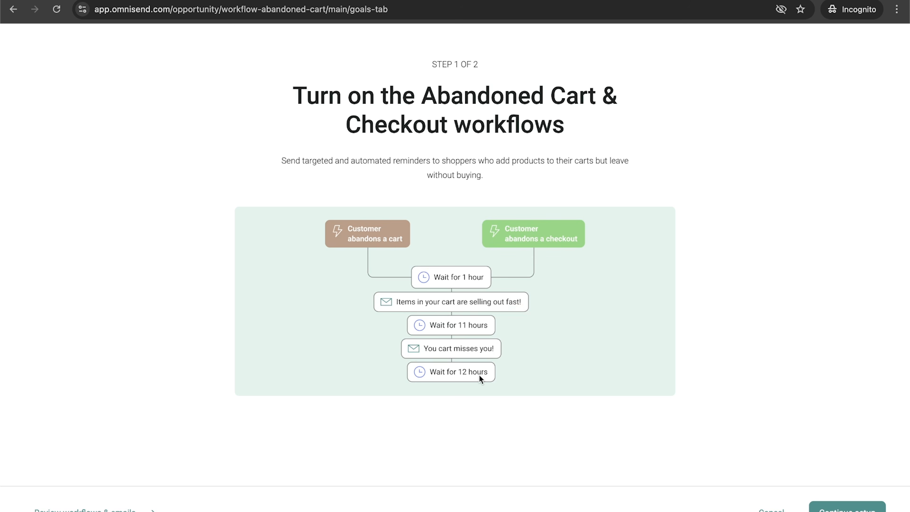
{"action": "scroll", "coordinate": [542, 349], "scroll_direction": "down", "scroll_amount": 1}
{"action": "left_click", "coordinate": [847, 508]}
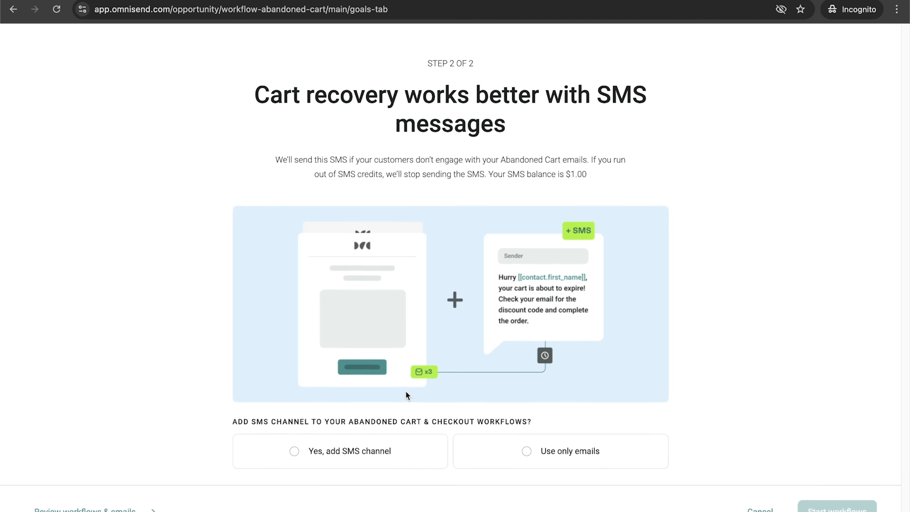
{"action": "left_click", "coordinate": [551, 459]}
{"action": "left_click", "coordinate": [831, 509]}
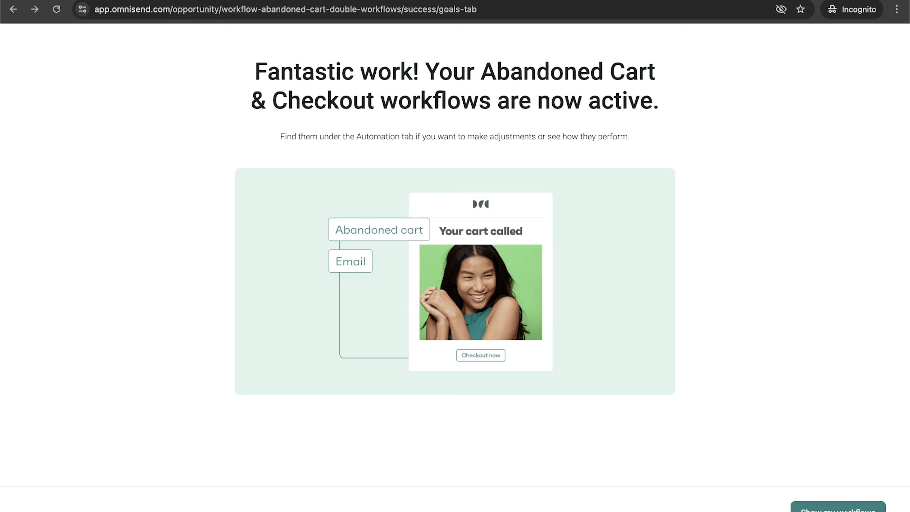
{"action": "left_click", "coordinate": [837, 509]}
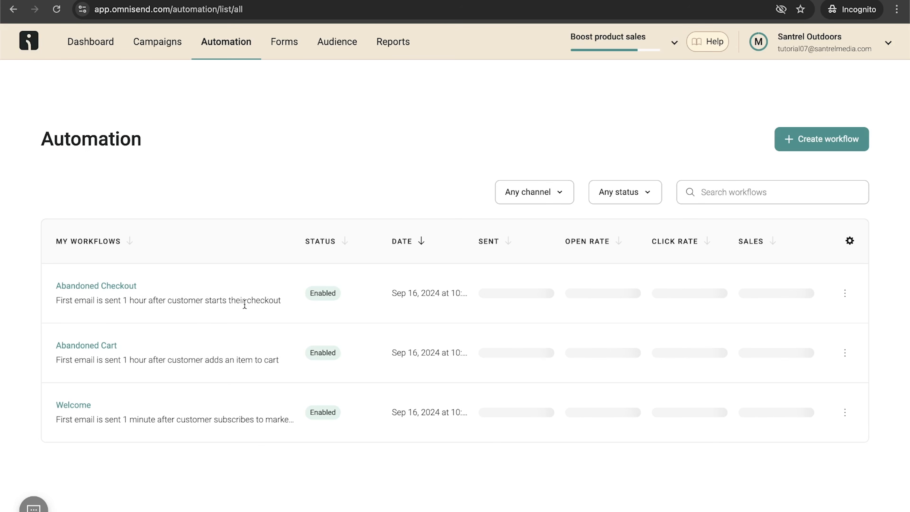
Step: Open the Abandoned Cart workflow and set the second wait step to 12 hours
{"action": "left_click", "coordinate": [77, 345]}
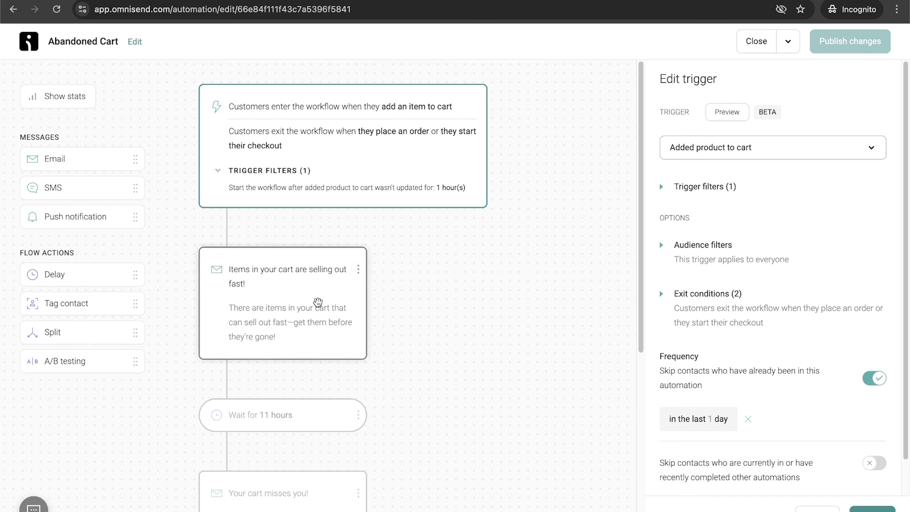
{"action": "left_click", "coordinate": [308, 410]}
{"action": "left_click", "coordinate": [698, 273]}
{"action": "key", "text": "BackSpace"}
{"action": "type", "text": "2"}
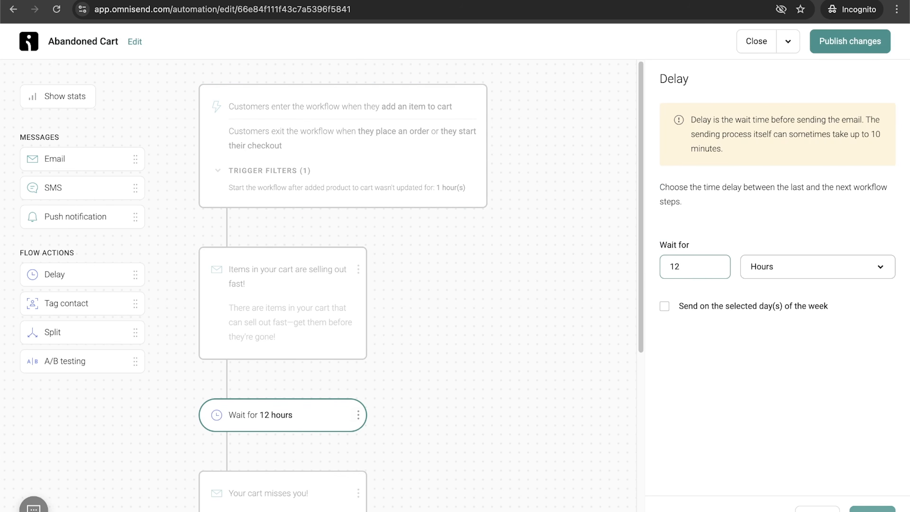
Step: Open the last Abandoned Cart email for content editing, publishing workflow changes and letting current contacts finish the workflow
{"action": "left_click", "coordinate": [378, 437]}
{"action": "scroll", "coordinate": [378, 437], "scroll_direction": "down", "scroll_amount": 8}
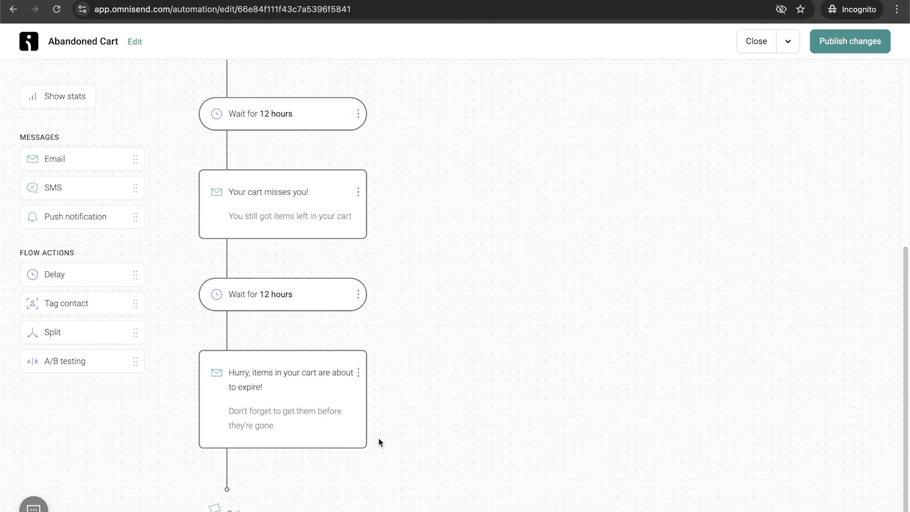
{"action": "left_click", "coordinate": [302, 413]}
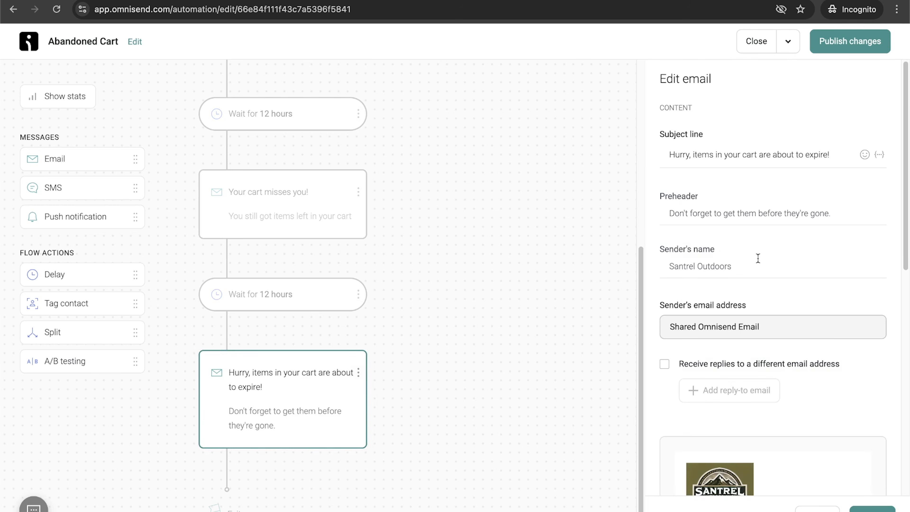
{"action": "scroll", "coordinate": [754, 258], "scroll_direction": "down", "scroll_amount": 4}
{"action": "scroll", "coordinate": [757, 260], "scroll_direction": "up", "scroll_amount": 4}
{"action": "scroll", "coordinate": [757, 334], "scroll_direction": "down", "scroll_amount": 5}
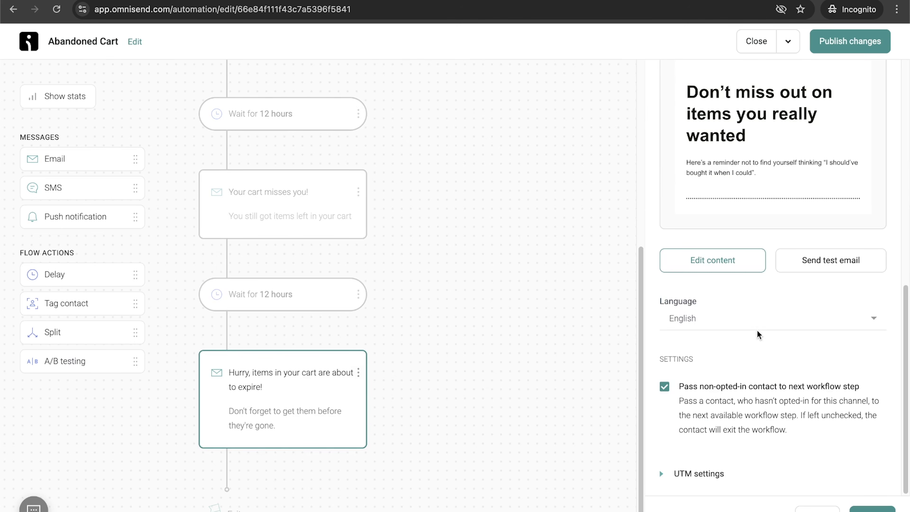
{"action": "left_click", "coordinate": [726, 265]}
{"action": "left_click", "coordinate": [567, 311]}
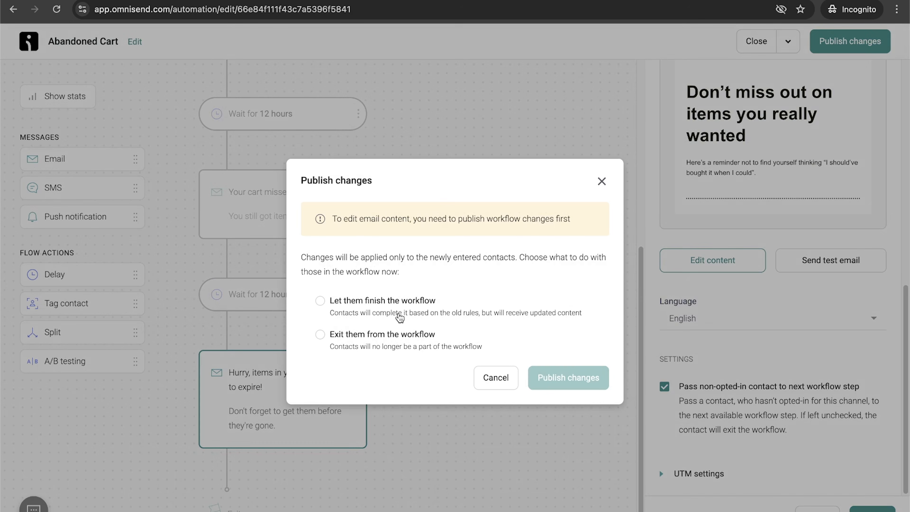
{"action": "left_click", "coordinate": [400, 315]}
{"action": "left_click", "coordinate": [594, 385]}
{"action": "scroll", "coordinate": [571, 360], "scroll_direction": "left", "scroll_amount": 5}
{"action": "scroll", "coordinate": [570, 359], "scroll_direction": "right", "scroll_amount": 5}
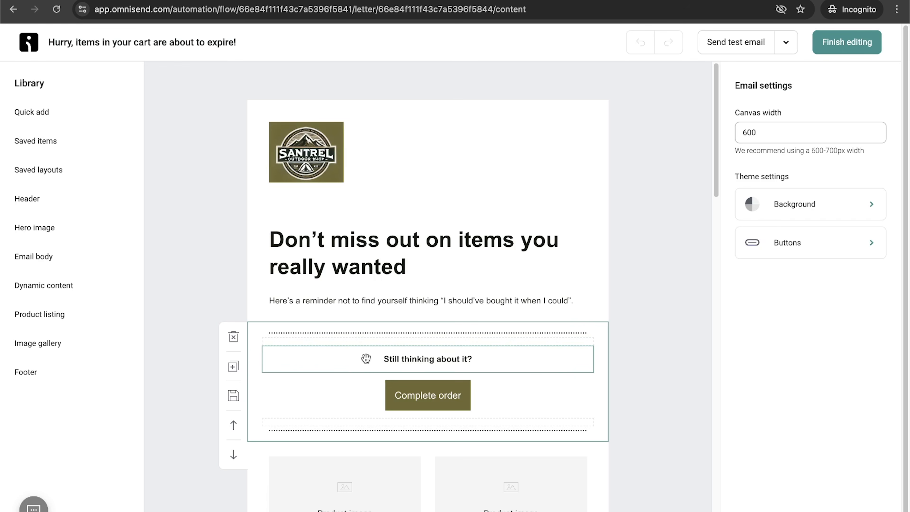
Step: Add a Unique discount block above the 'Still thinking about it?' section of the email
{"action": "scroll", "coordinate": [583, 274], "scroll_direction": "down", "scroll_amount": 10}
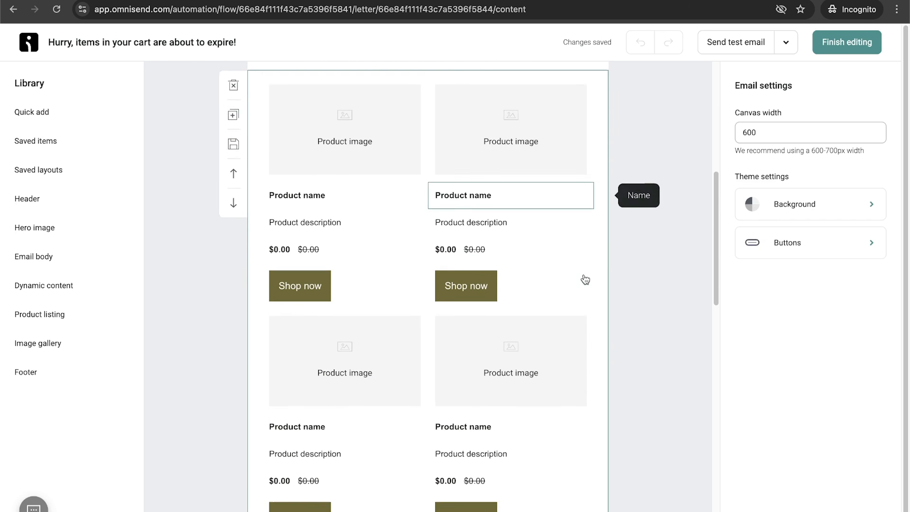
{"action": "scroll", "coordinate": [584, 279], "scroll_direction": "up", "scroll_amount": 1}
{"action": "scroll", "coordinate": [483, 312], "scroll_direction": "down", "scroll_amount": 5}
{"action": "scroll", "coordinate": [484, 312], "scroll_direction": "down", "scroll_amount": 6}
{"action": "scroll", "coordinate": [481, 308], "scroll_direction": "up", "scroll_amount": 12}
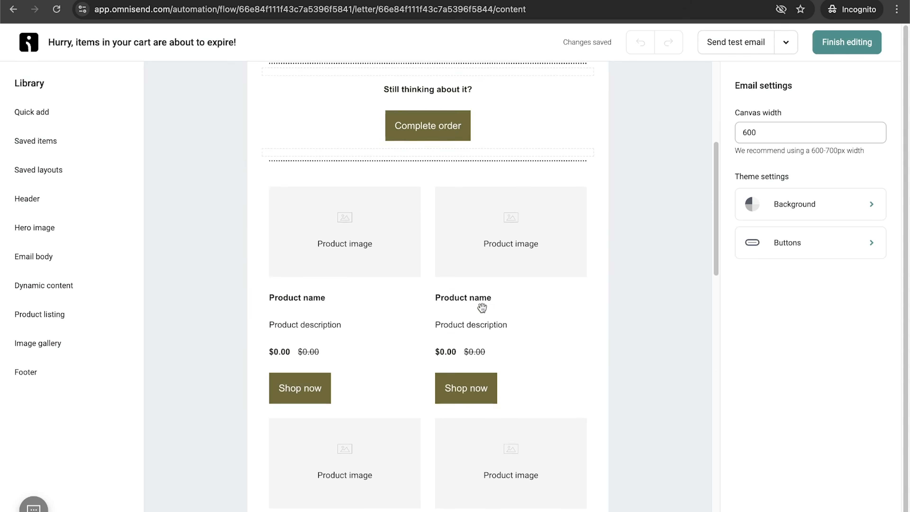
{"action": "scroll", "coordinate": [481, 308], "scroll_direction": "up", "scroll_amount": 5}
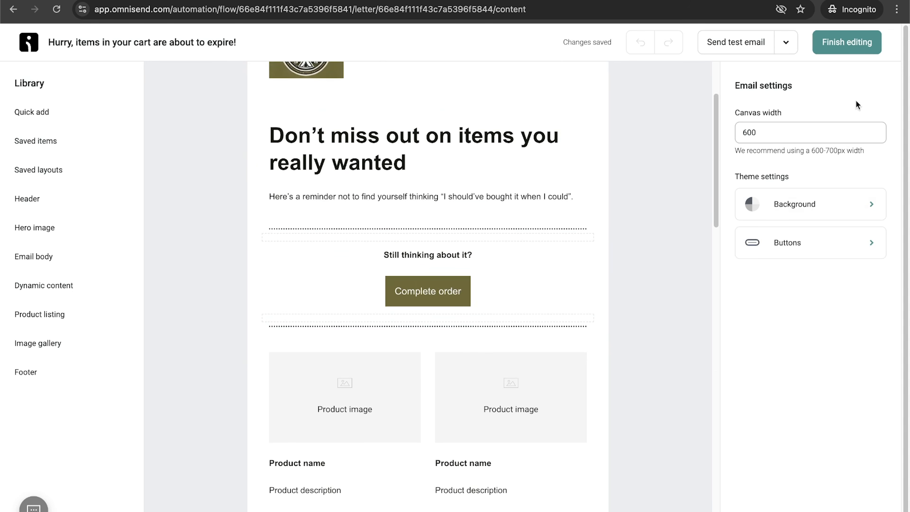
{"action": "left_click", "coordinate": [61, 118]}
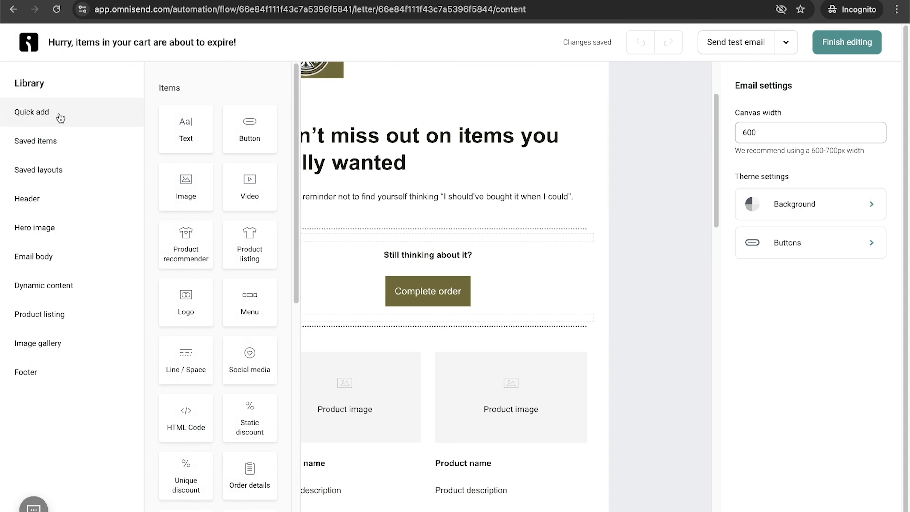
{"action": "scroll", "coordinate": [244, 319], "scroll_direction": "down", "scroll_amount": 2}
{"action": "scroll", "coordinate": [245, 319], "scroll_direction": "down", "scroll_amount": 5}
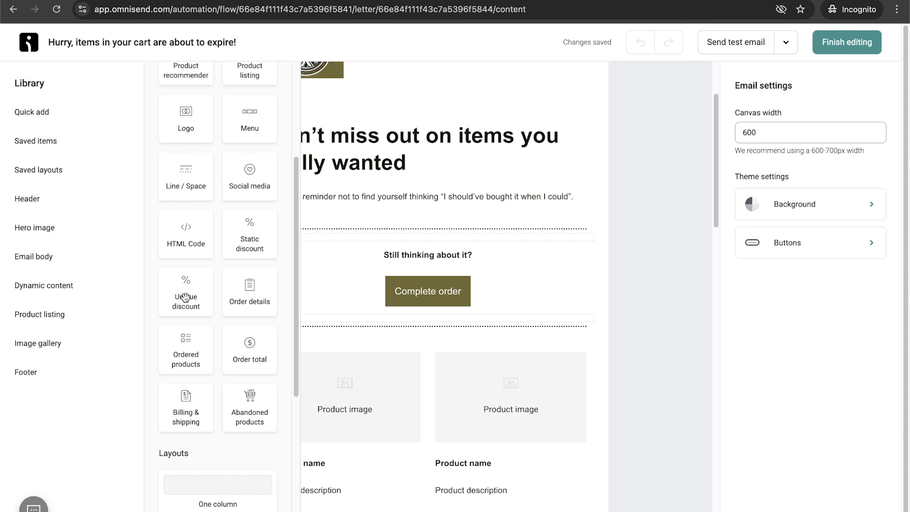
{"action": "left_click_drag", "start_coordinate": [185, 298], "coordinate": [410, 245]}
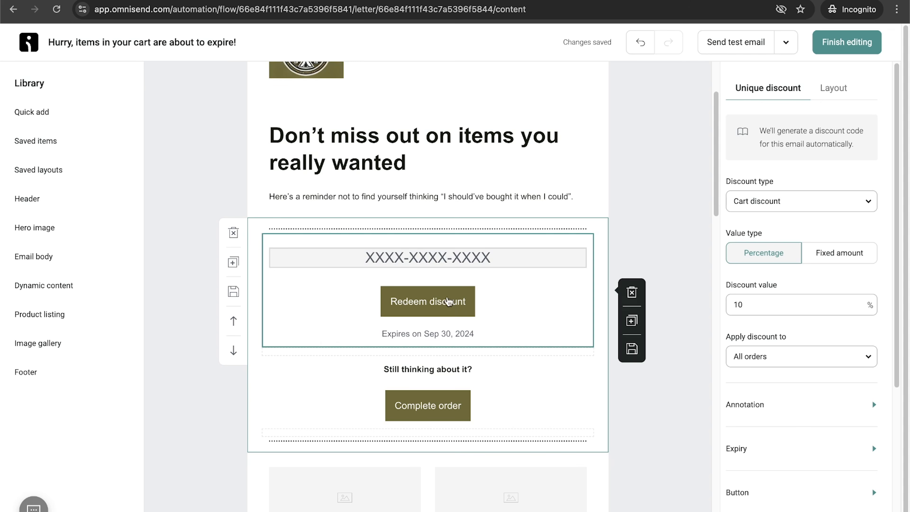
Step: Set the discount value to 15%, finish editing the email and close the Abandoned Cart workflow
{"action": "left_click", "coordinate": [778, 296]}
{"action": "key", "text": "BackSpace"}
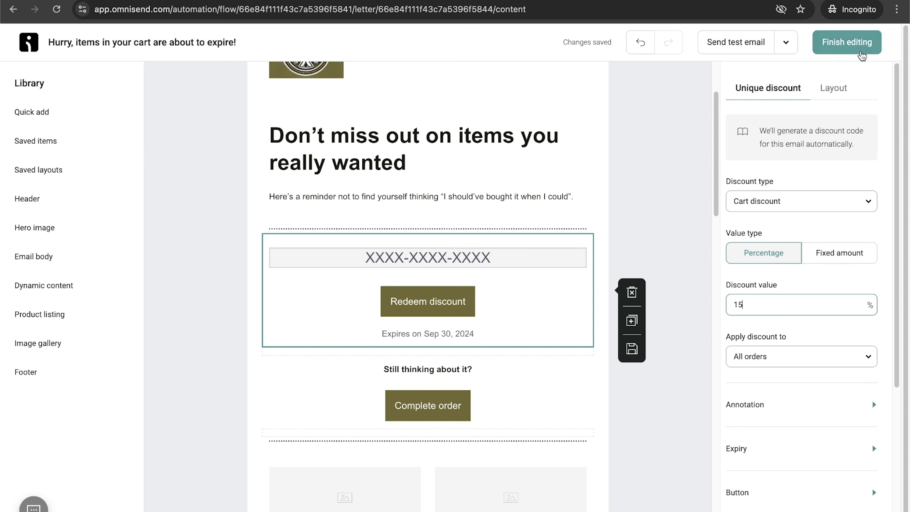
{"action": "left_click", "coordinate": [855, 43]}
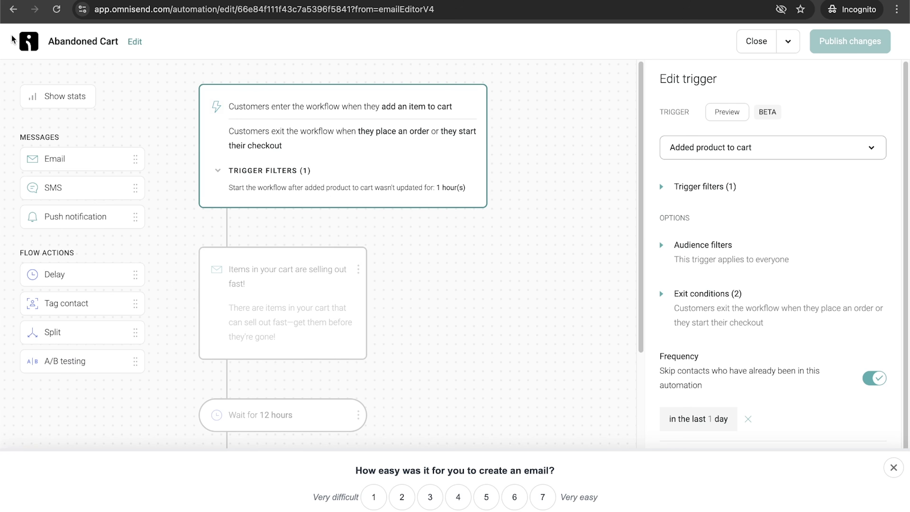
{"action": "left_click", "coordinate": [756, 44]}
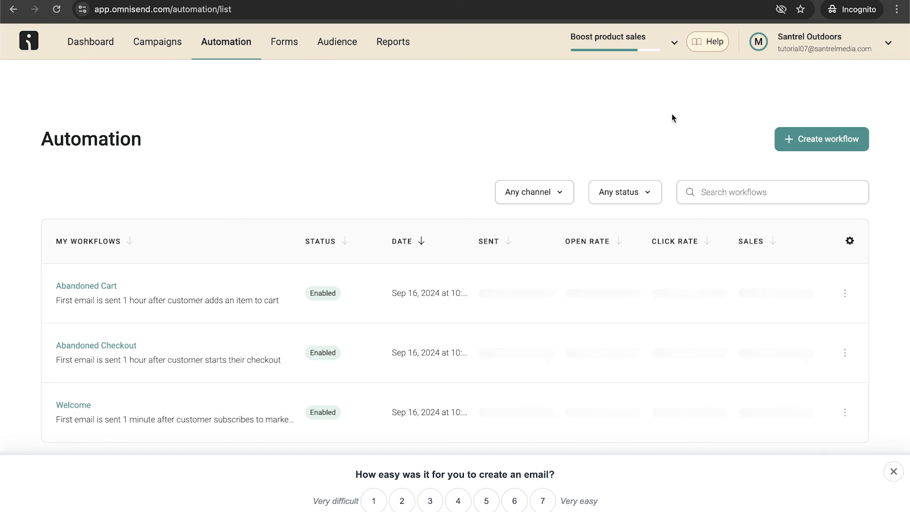
{"action": "left_click", "coordinate": [103, 47]}
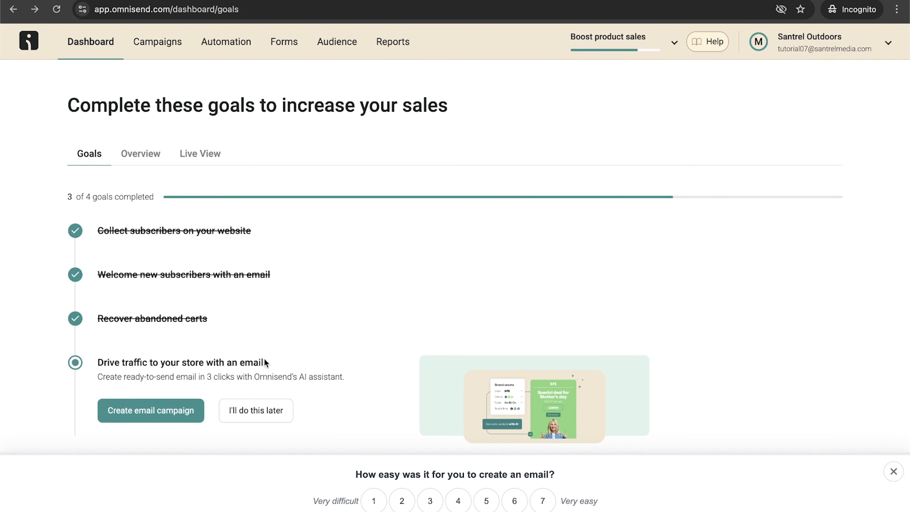
{"action": "left_click", "coordinate": [161, 412]}
{"action": "scroll", "coordinate": [637, 340], "scroll_direction": "down", "scroll_amount": 1}
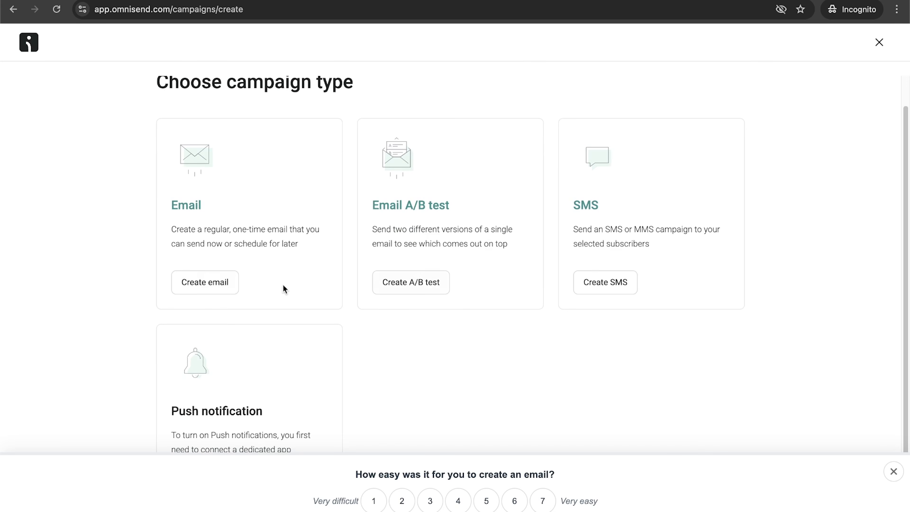
{"action": "left_click", "coordinate": [207, 286]}
{"action": "scroll", "coordinate": [357, 191], "scroll_direction": "down", "scroll_amount": 3}
{"action": "left_click", "coordinate": [299, 123]}
{"action": "scroll", "coordinate": [252, 242], "scroll_direction": "down", "scroll_amount": 2}
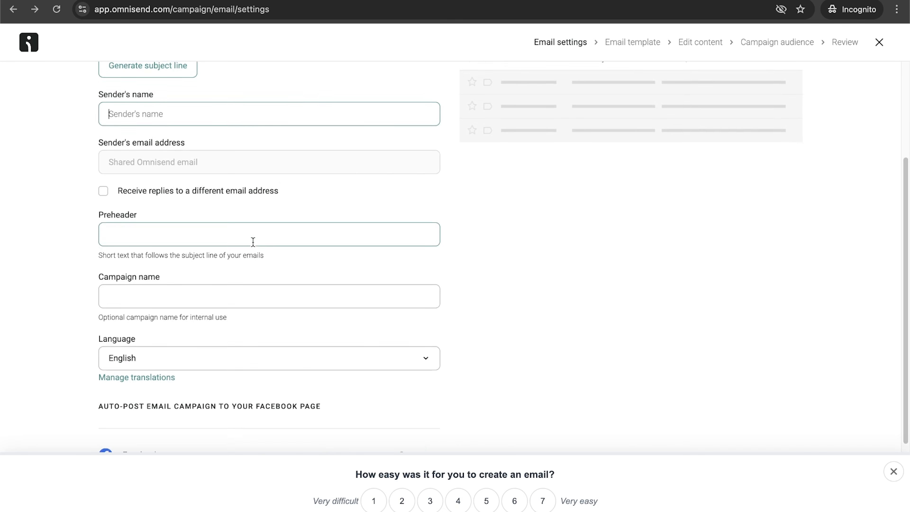
{"action": "scroll", "coordinate": [238, 192], "scroll_direction": "up", "scroll_amount": 4}
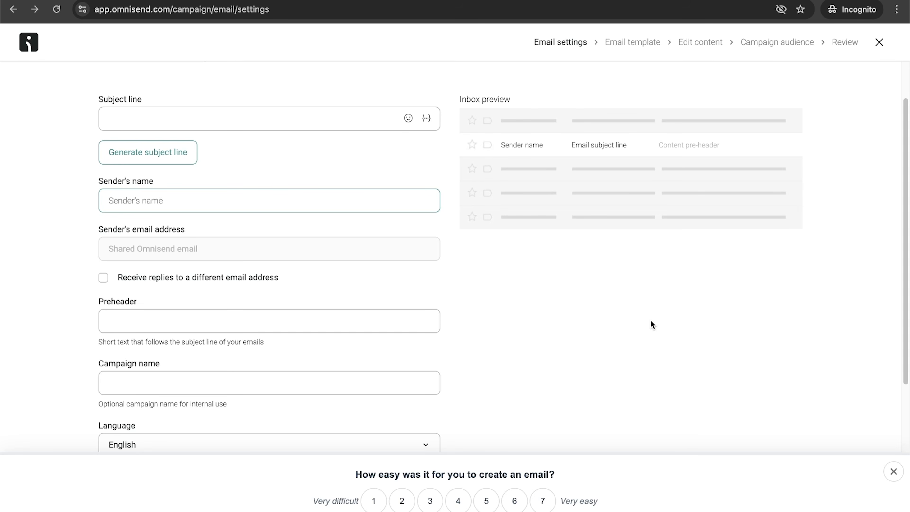
{"action": "scroll", "coordinate": [650, 321], "scroll_direction": "up", "scroll_amount": 2}
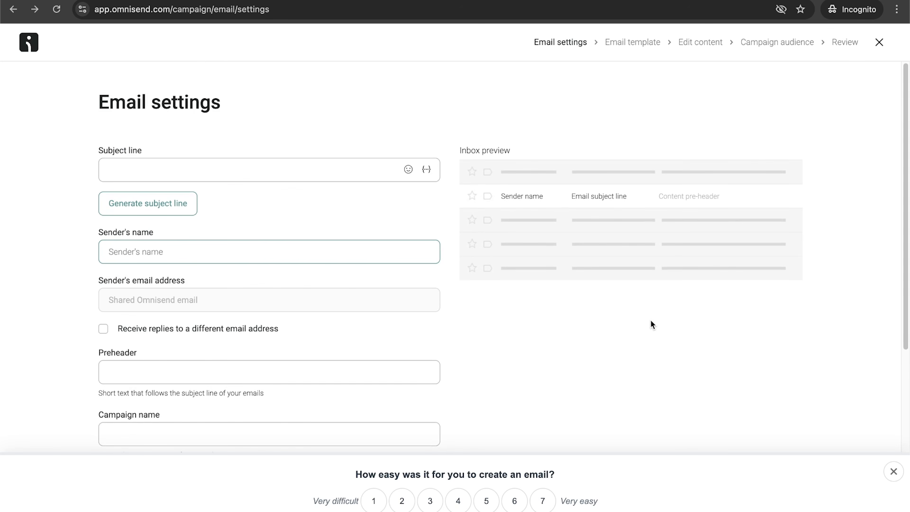
{"action": "scroll", "coordinate": [651, 324], "scroll_direction": "down", "scroll_amount": 5}
{"action": "scroll", "coordinate": [650, 324], "scroll_direction": "up", "scroll_amount": 5}
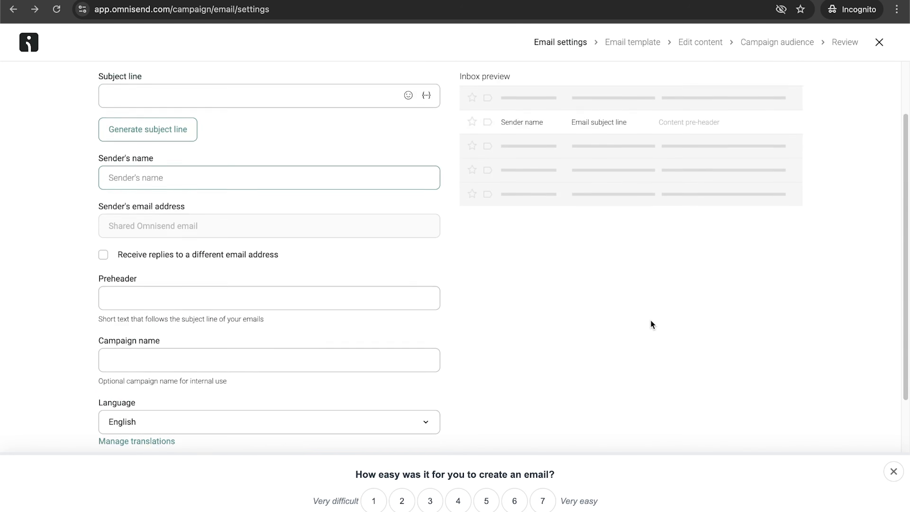
{"action": "left_click", "coordinate": [878, 43]}
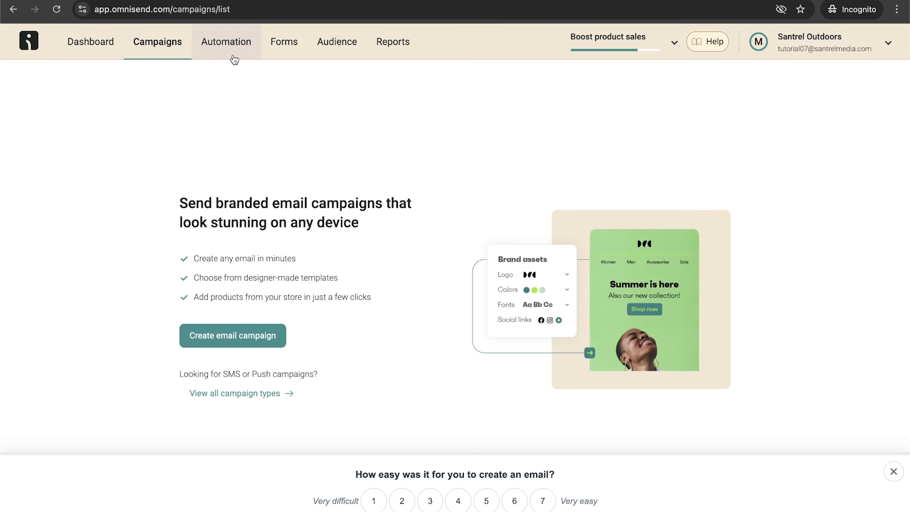
Step: Browse the pre-built automation workflows using the Post-Purchase and Cross-Sell filters
{"action": "left_click", "coordinate": [230, 43]}
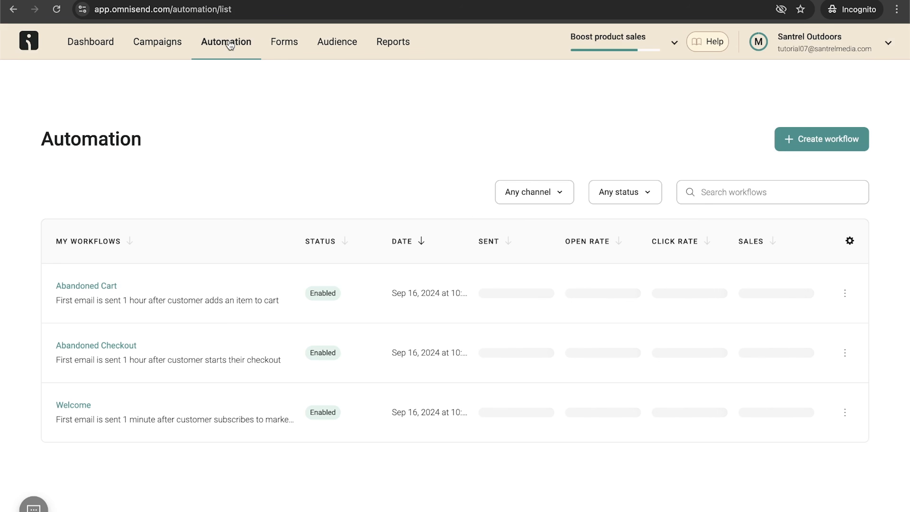
{"action": "left_click", "coordinate": [828, 143]}
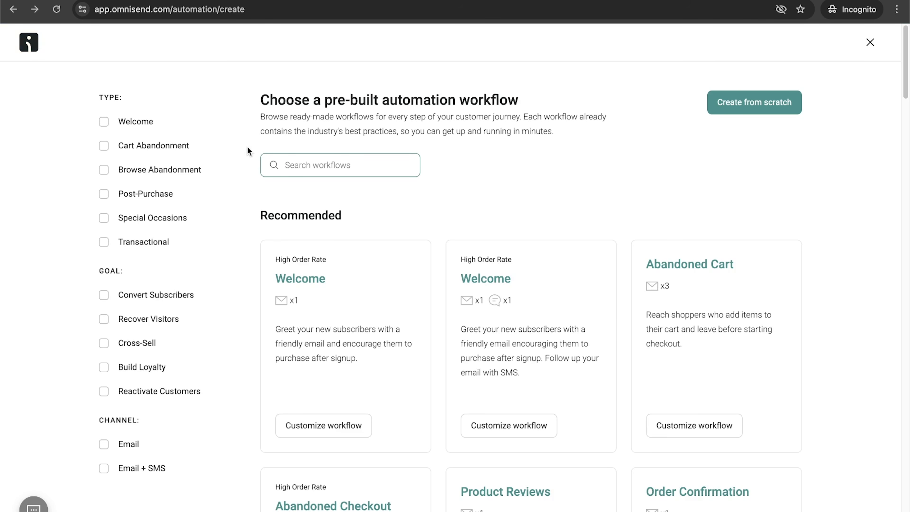
{"action": "left_click", "coordinate": [104, 193]}
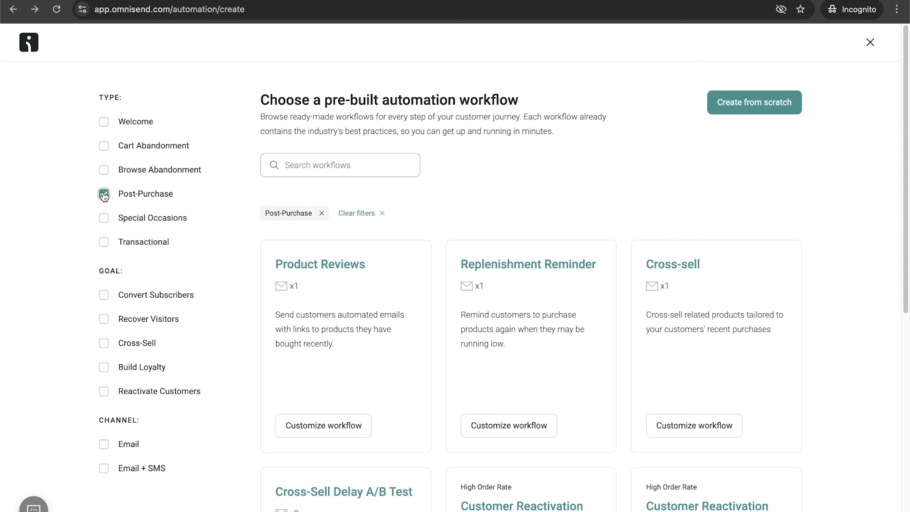
{"action": "left_click", "coordinate": [103, 194]}
{"action": "left_click", "coordinate": [104, 194]}
{"action": "scroll", "coordinate": [717, 279], "scroll_direction": "down", "scroll_amount": 5}
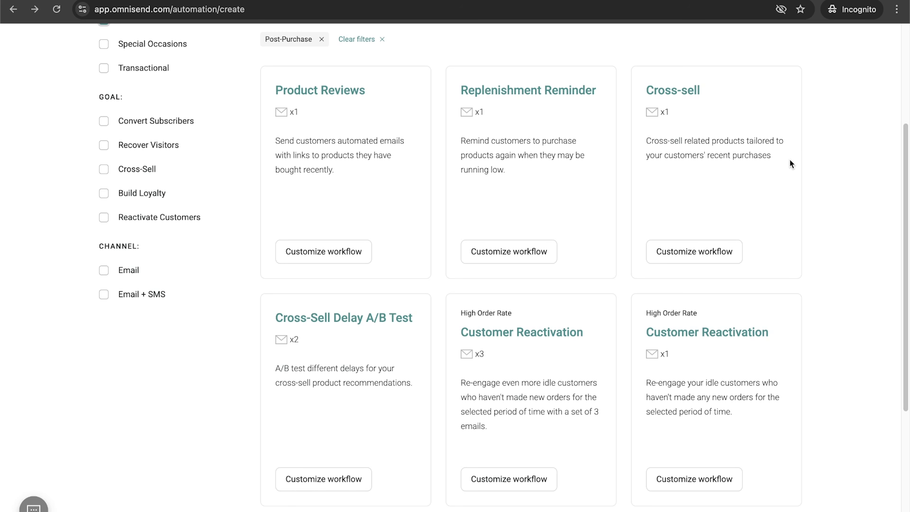
{"action": "scroll", "coordinate": [837, 201], "scroll_direction": "up", "scroll_amount": 1}
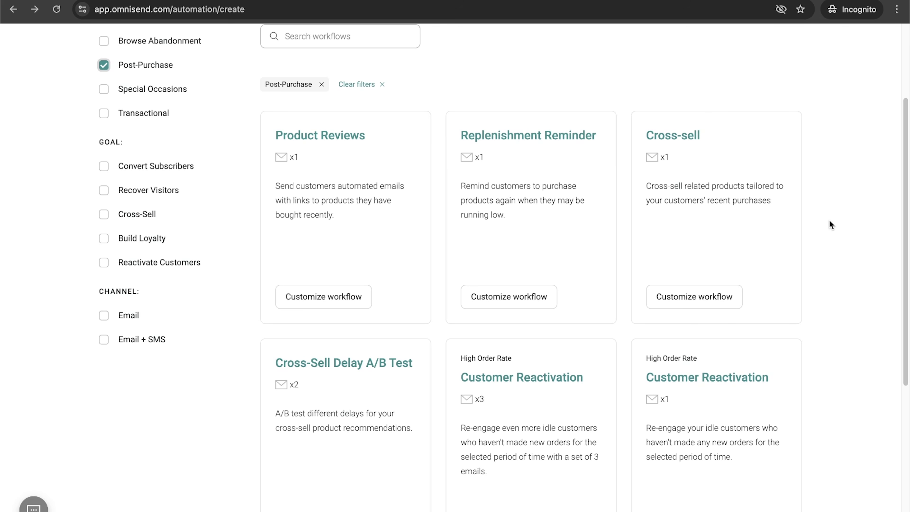
{"action": "scroll", "coordinate": [830, 220], "scroll_direction": "down", "scroll_amount": 2}
{"action": "scroll", "coordinate": [710, 185], "scroll_direction": "up", "scroll_amount": 4}
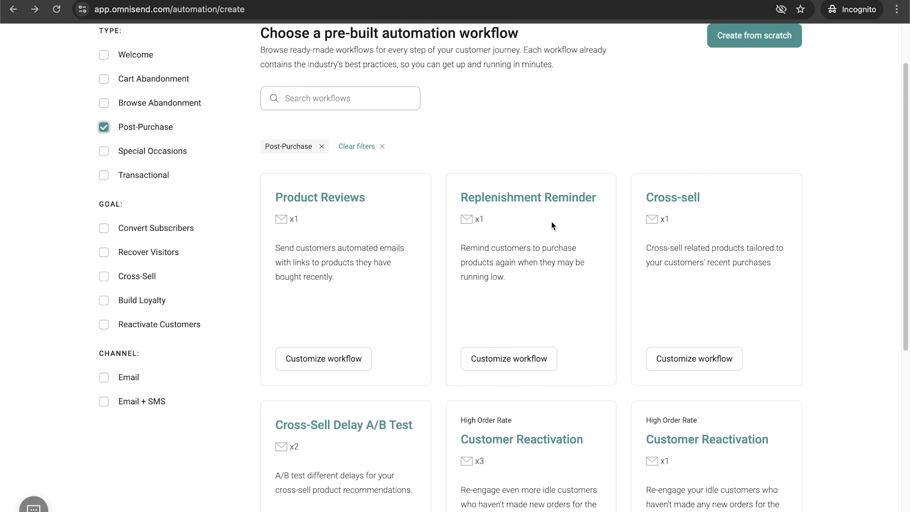
{"action": "scroll", "coordinate": [559, 207], "scroll_direction": "down", "scroll_amount": 9}
{"action": "scroll", "coordinate": [814, 284], "scroll_direction": "up", "scroll_amount": 11}
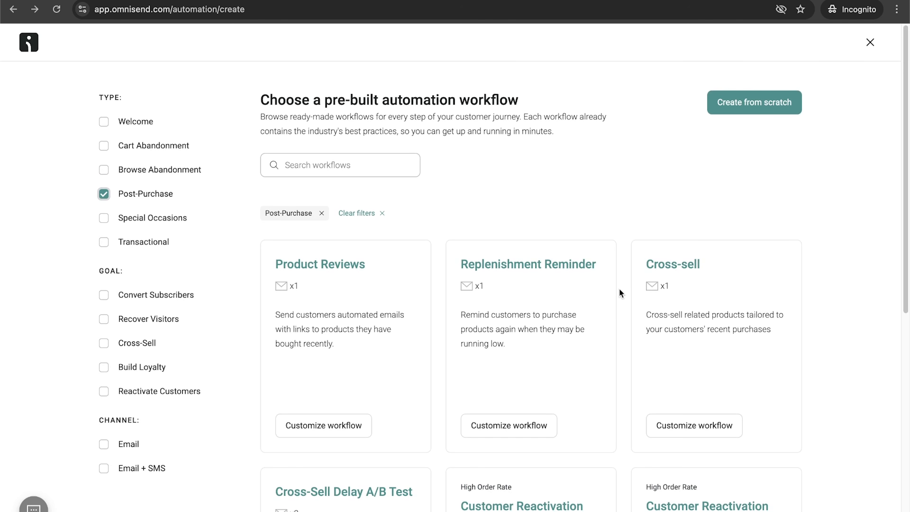
{"action": "left_click", "coordinate": [103, 193]}
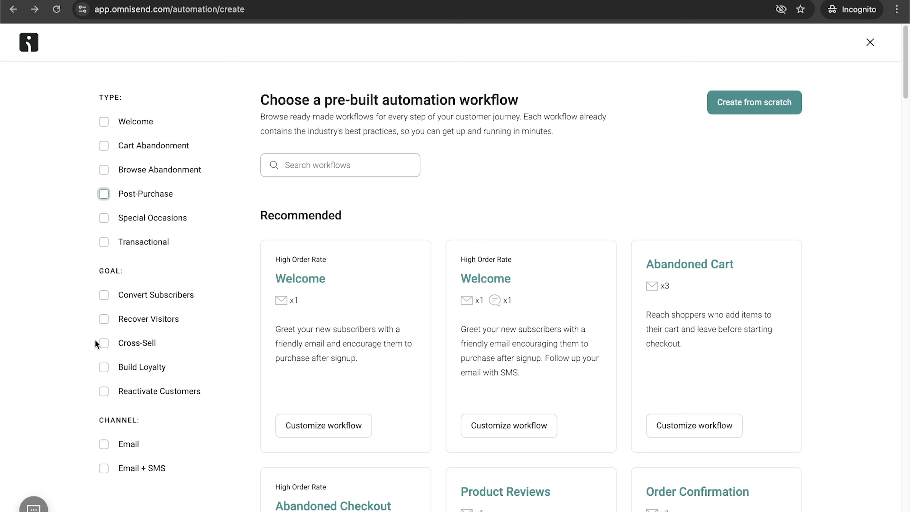
{"action": "left_click", "coordinate": [104, 345]}
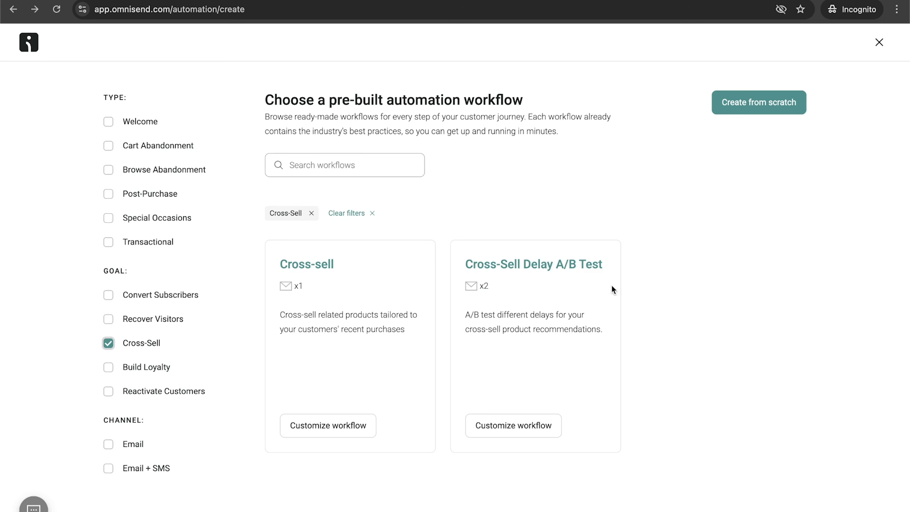
{"action": "left_click", "coordinate": [106, 344]}
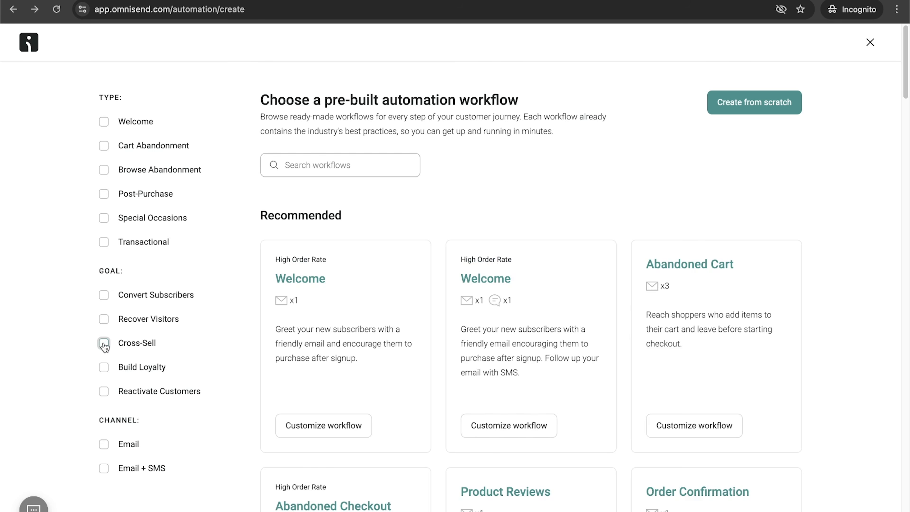
Step: Create the email-only Birthday workflow from the Build Loyalty templates and review its delay and trigger steps
{"action": "left_click", "coordinate": [104, 367]}
{"action": "scroll", "coordinate": [702, 331], "scroll_direction": "down", "scroll_amount": 5}
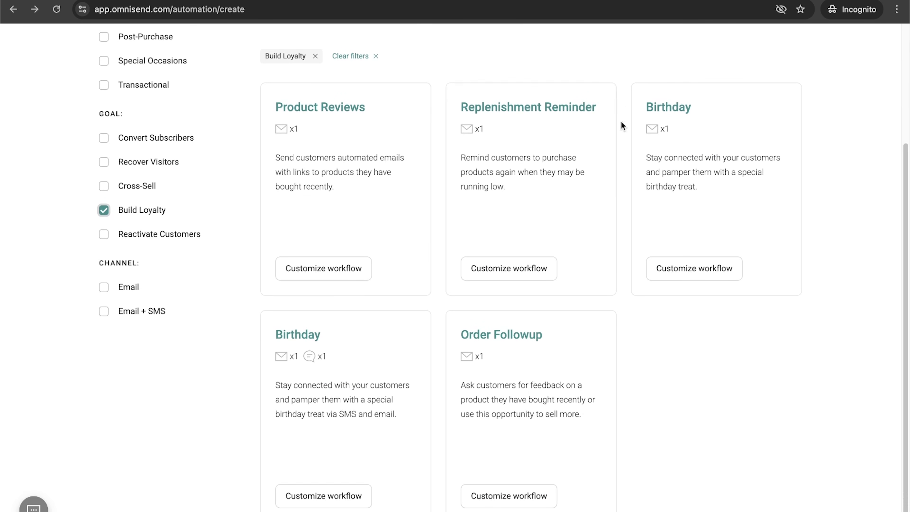
{"action": "left_click", "coordinate": [692, 269]}
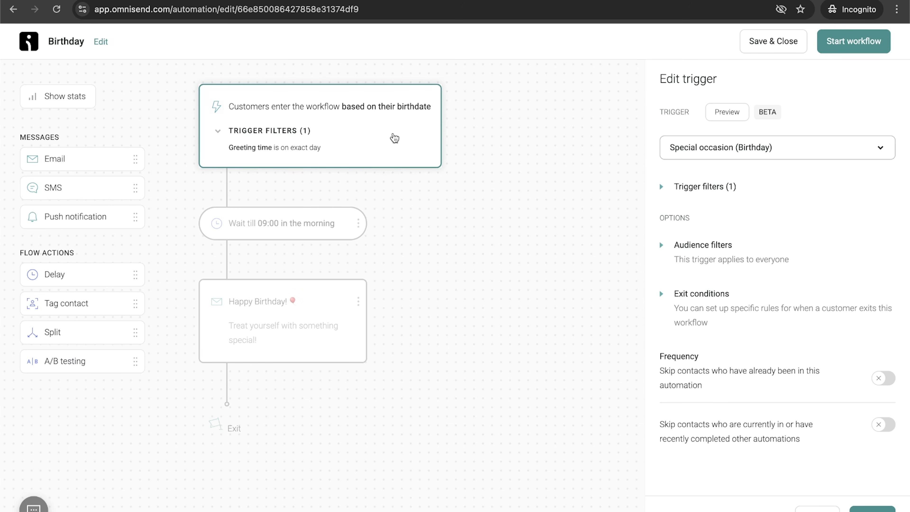
{"action": "left_click", "coordinate": [288, 222]}
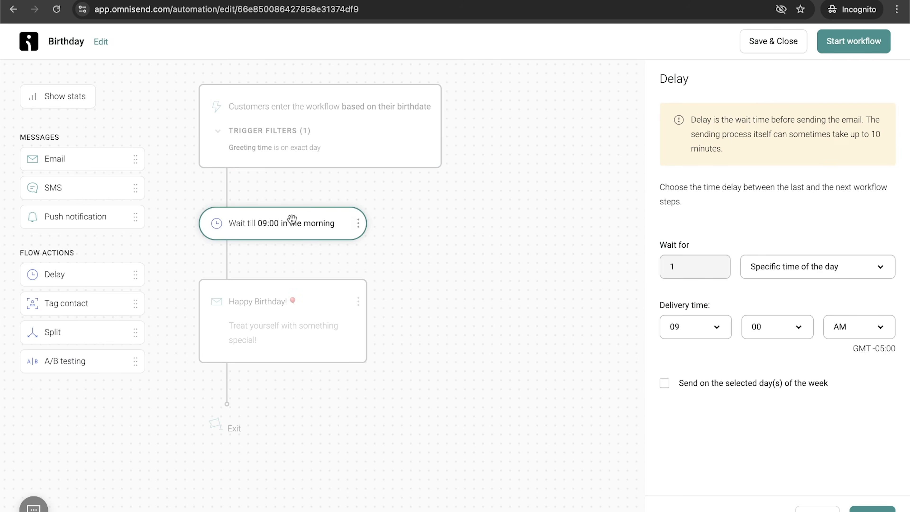
{"action": "left_click", "coordinate": [309, 131]}
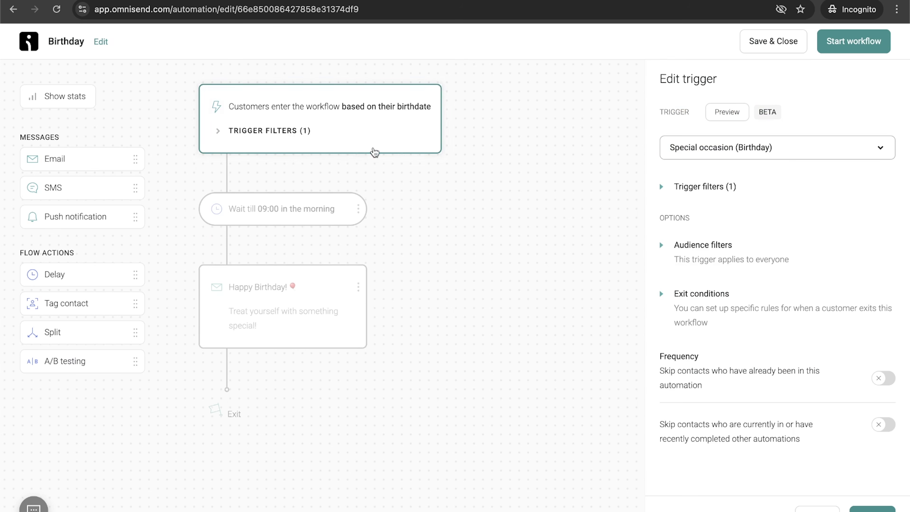
Step: Open the Birthday email's content in the email editor, saving the workflow changes
{"action": "left_click", "coordinate": [309, 299]}
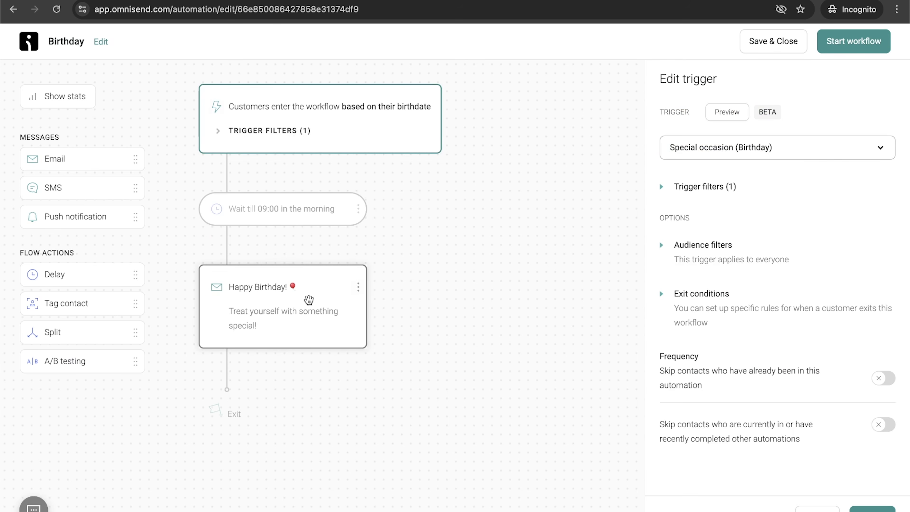
{"action": "left_click", "coordinate": [358, 288]}
{"action": "left_click", "coordinate": [308, 282]}
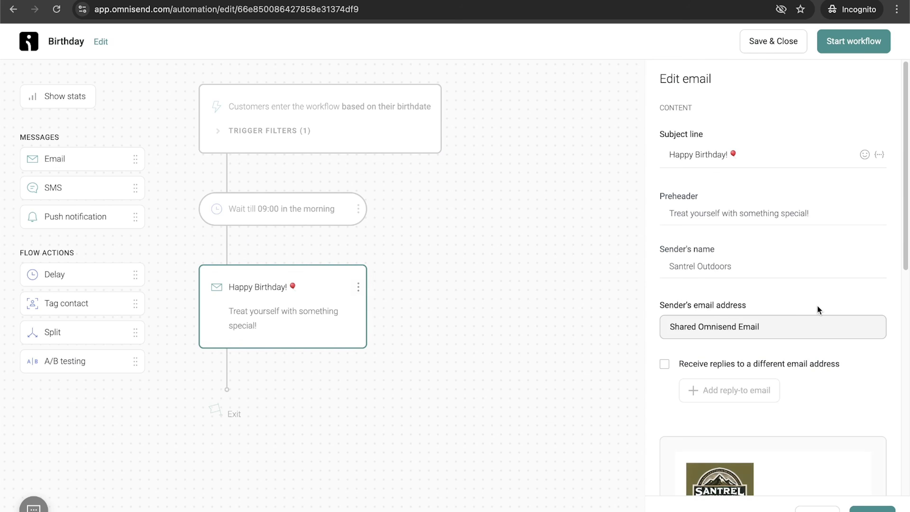
{"action": "scroll", "coordinate": [817, 307], "scroll_direction": "down", "scroll_amount": 5}
{"action": "scroll", "coordinate": [818, 305], "scroll_direction": "down", "scroll_amount": 5}
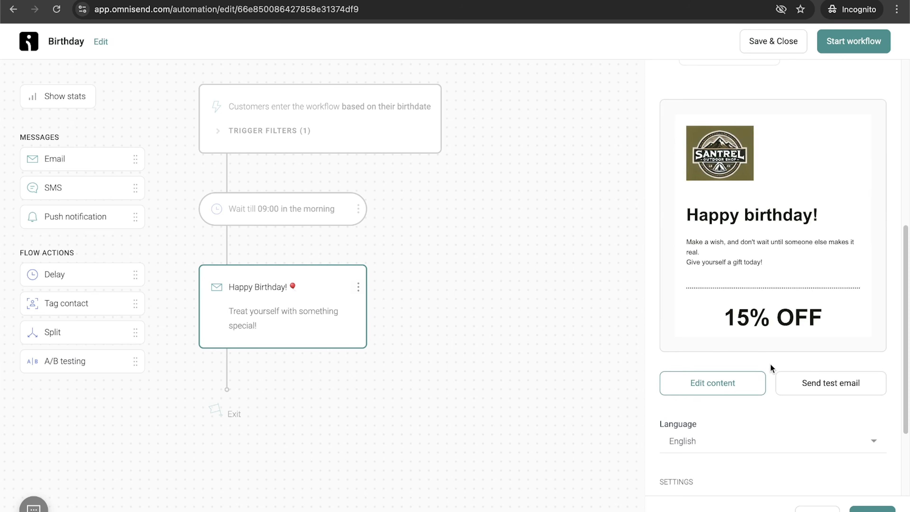
{"action": "left_click", "coordinate": [722, 384]}
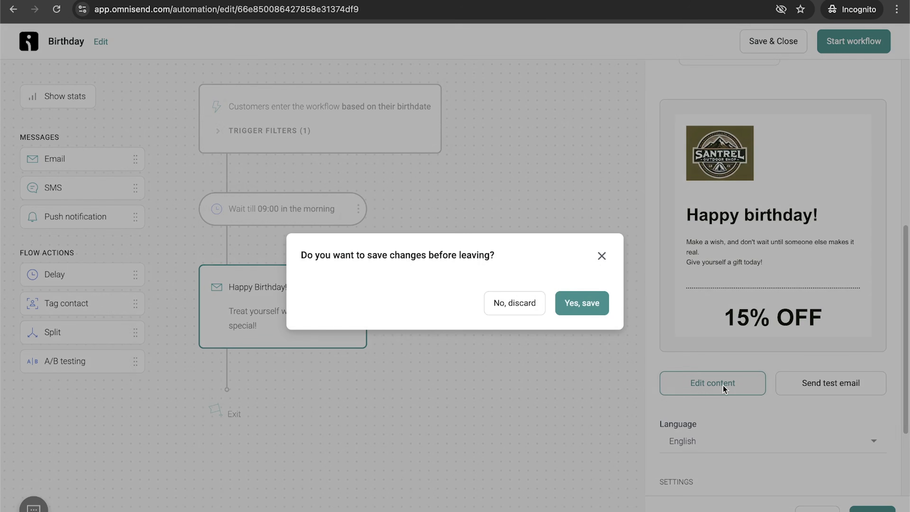
{"action": "left_click", "coordinate": [580, 302]}
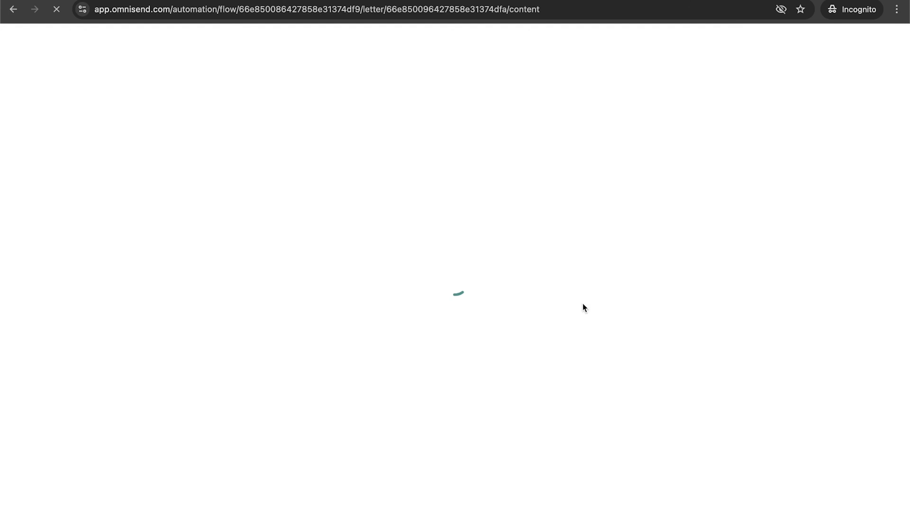
Step: Change the discount heading in the birthday email to 20% OFF
{"action": "left_click", "coordinate": [394, 361]}
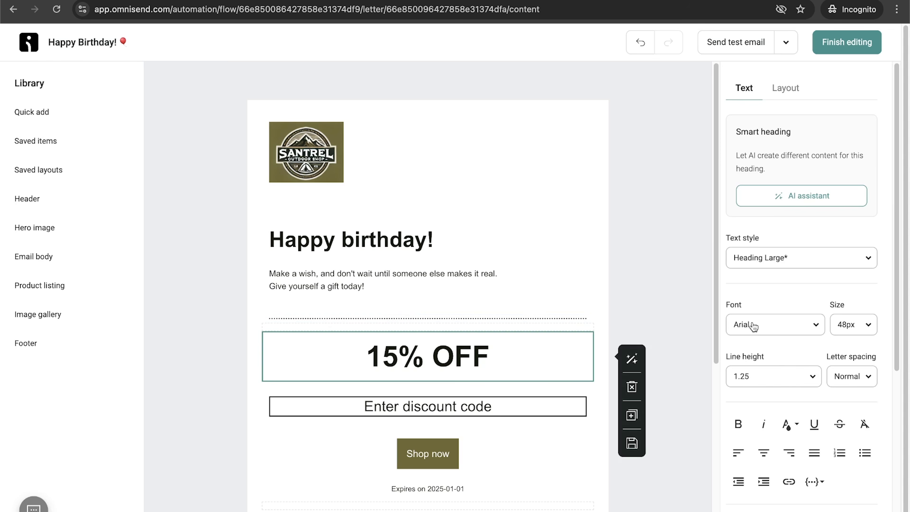
{"action": "scroll", "coordinate": [753, 326], "scroll_direction": "down", "scroll_amount": 6}
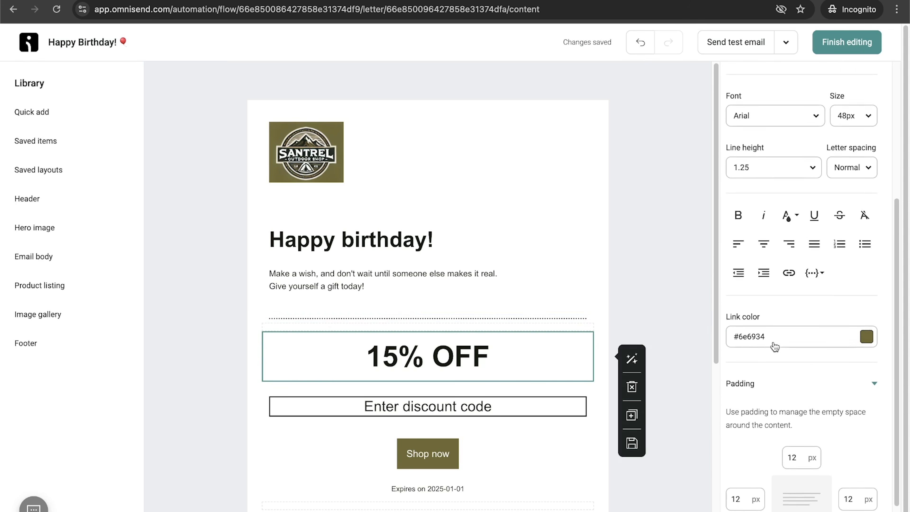
{"action": "scroll", "coordinate": [773, 346], "scroll_direction": "up", "scroll_amount": 6}
{"action": "left_click", "coordinate": [472, 355]}
{"action": "left_click", "coordinate": [373, 354]}
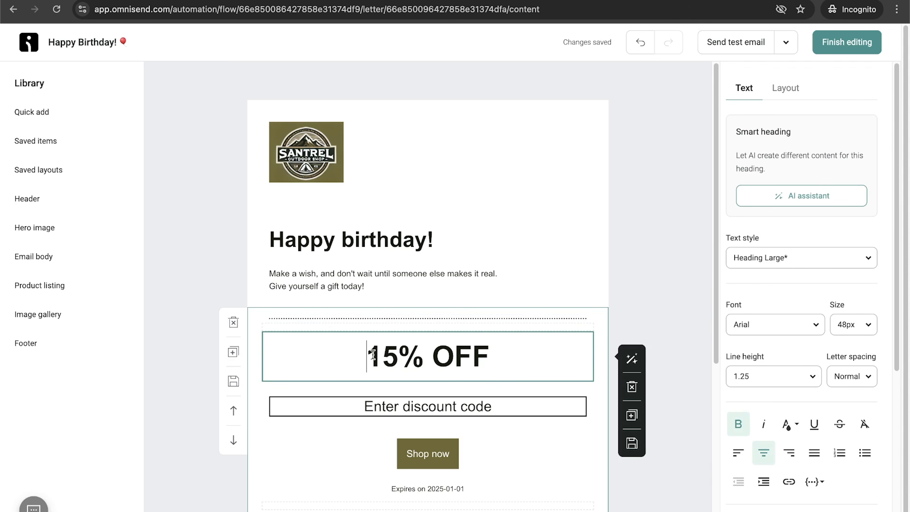
{"action": "key", "text": "Right"}
{"action": "key", "text": "Right"}
{"action": "key", "text": "BackSpace"}
{"action": "key", "text": "BackSpace"}
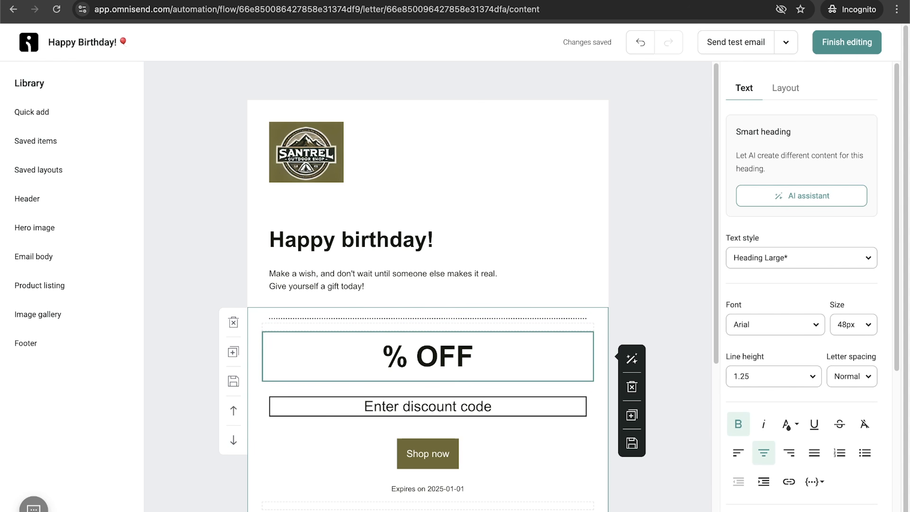
{"action": "type", "text": "20"}
Step: Replace the static discount code block with a Unique discount block below the heading
{"action": "left_click", "coordinate": [409, 412]}
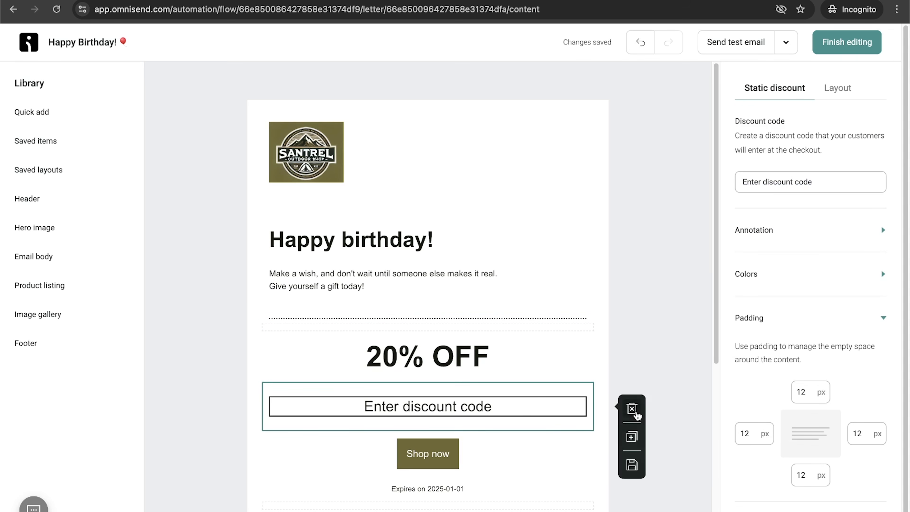
{"action": "left_click", "coordinate": [632, 408]}
{"action": "mouse_move", "coordinate": [48, 107]}
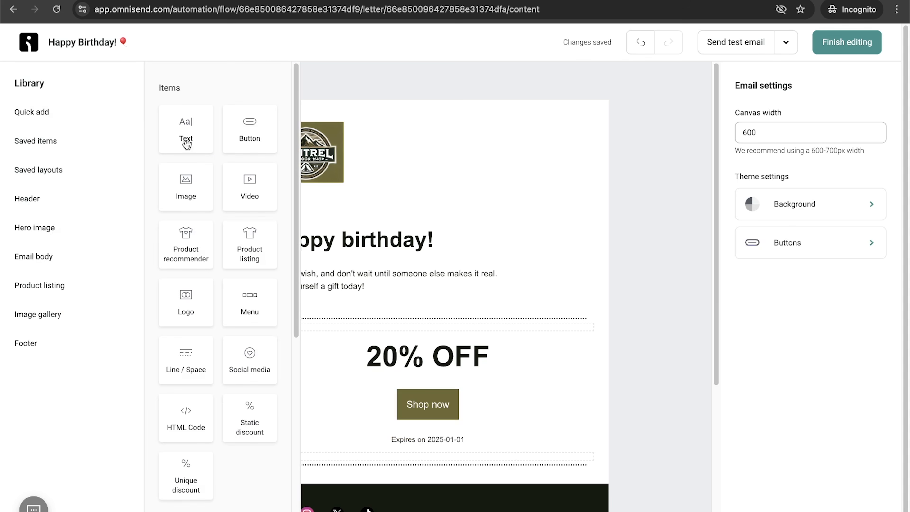
{"action": "left_click_drag", "start_coordinate": [200, 457], "coordinate": [405, 400]}
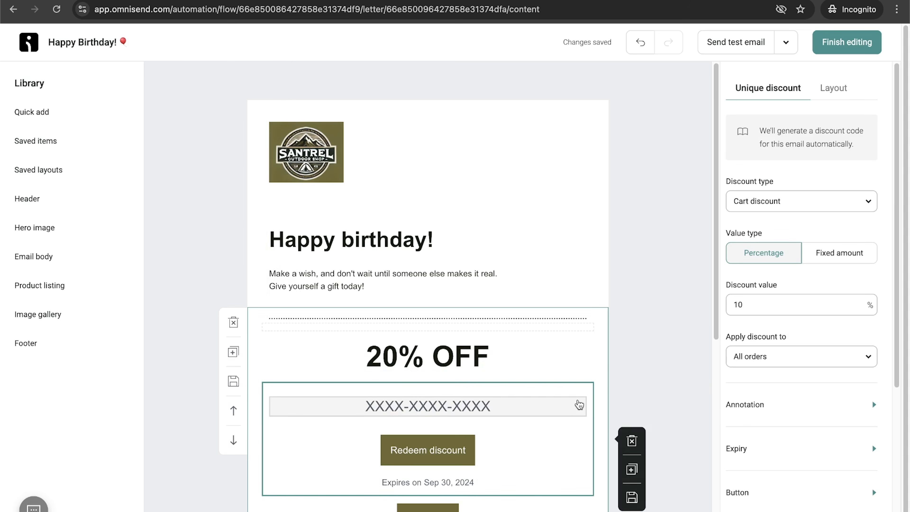
Step: Set the unique discount value to 20%
{"action": "scroll", "coordinate": [578, 405], "scroll_direction": "down", "scroll_amount": 1}
{"action": "left_click", "coordinate": [756, 306]}
{"action": "key", "text": "BackSpace"}
{"action": "key", "text": "BackSpace"}
{"action": "type", "text": "20"}
Step: Delete the old Shop now button and its expiry line below the unique discount
{"action": "scroll", "coordinate": [634, 351], "scroll_direction": "down", "scroll_amount": 3}
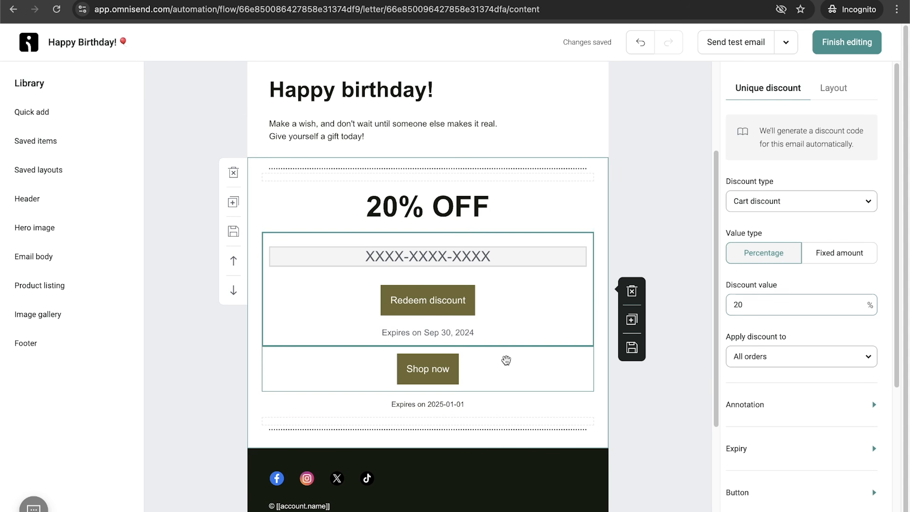
{"action": "left_click", "coordinate": [506, 359]}
{"action": "left_click", "coordinate": [632, 370]}
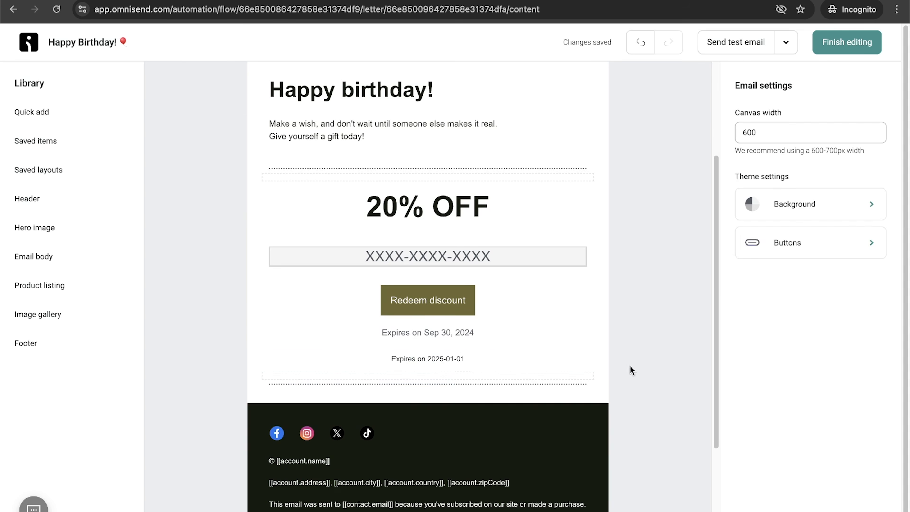
{"action": "left_click", "coordinate": [464, 358]}
{"action": "left_click", "coordinate": [632, 391]}
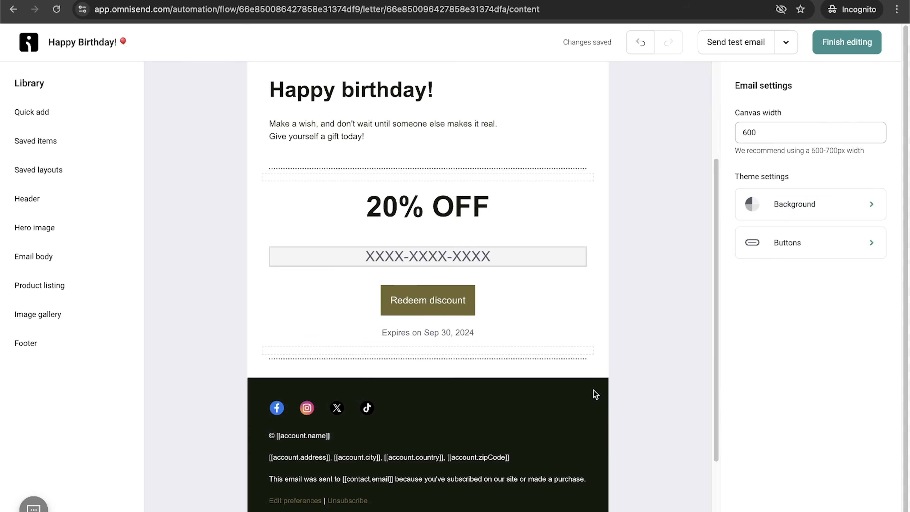
Step: Finish editing the email and start the Birthday workflow, dismissing the feedback popup
{"action": "scroll", "coordinate": [471, 341], "scroll_direction": "up", "scroll_amount": 3}
{"action": "left_click", "coordinate": [856, 43]}
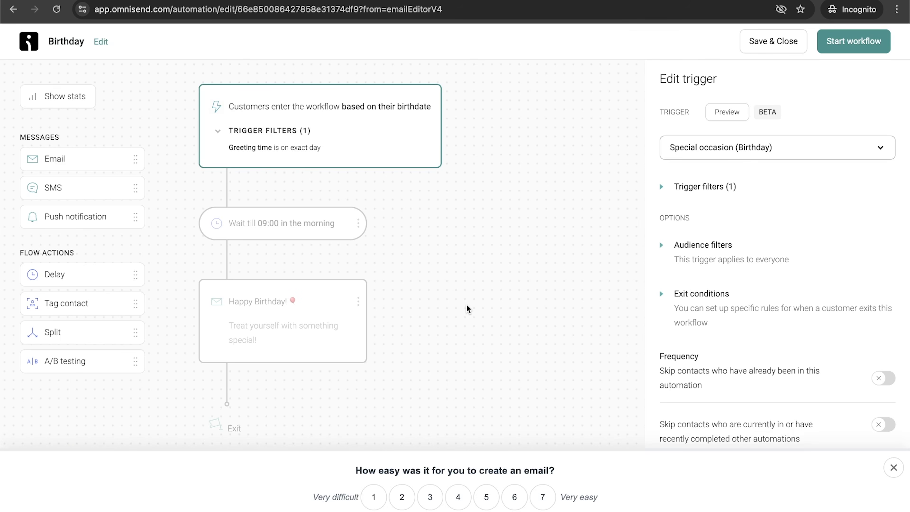
{"action": "left_click", "coordinate": [869, 42]}
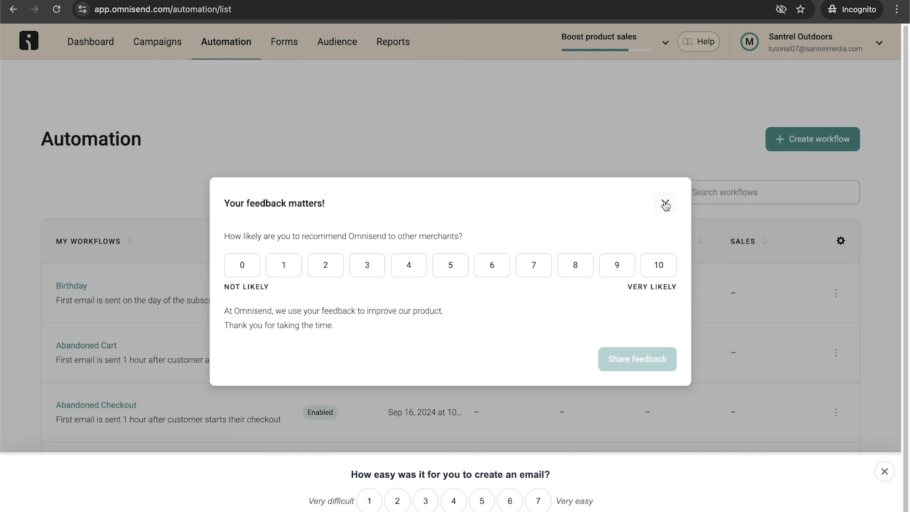
{"action": "left_click", "coordinate": [665, 205]}
Step: Review the workflows listed on the Automation page
{"action": "scroll", "coordinate": [444, 249], "scroll_direction": "down", "scroll_amount": 1}
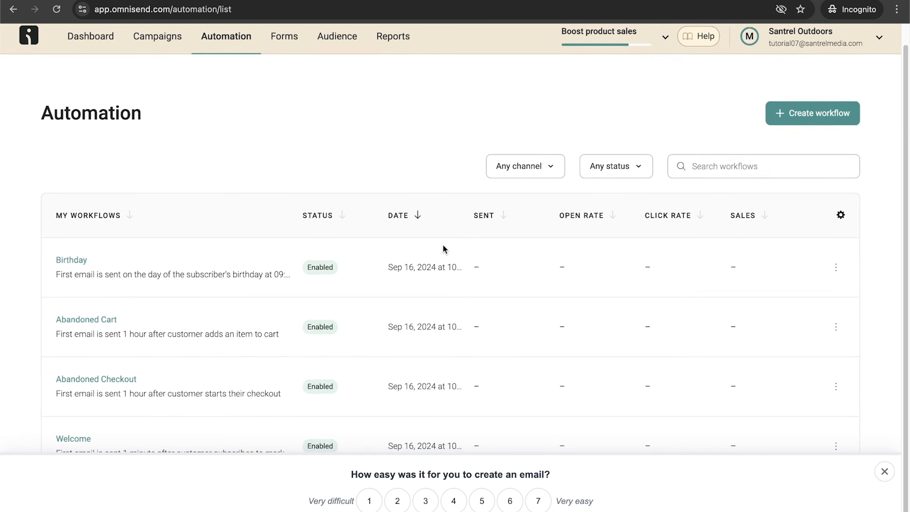
{"action": "scroll", "coordinate": [445, 249], "scroll_direction": "up", "scroll_amount": 1}
{"action": "scroll", "coordinate": [444, 249], "scroll_direction": "up", "scroll_amount": 1}
{"action": "scroll", "coordinate": [442, 248], "scroll_direction": "down", "scroll_amount": 1}
{"action": "scroll", "coordinate": [451, 254], "scroll_direction": "up", "scroll_amount": 1}
{"action": "left_click", "coordinate": [881, 471]}
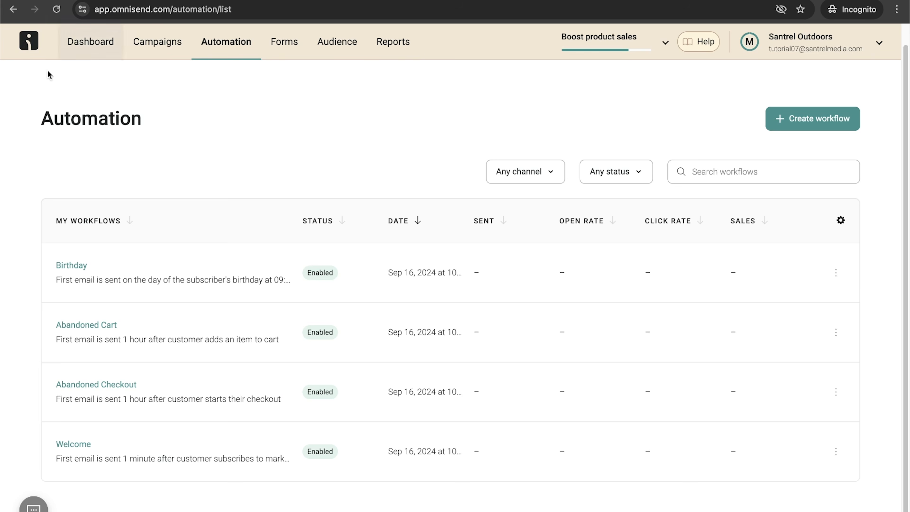
{"action": "left_click_drag", "start_coordinate": [38, 121], "coordinate": [168, 123]}
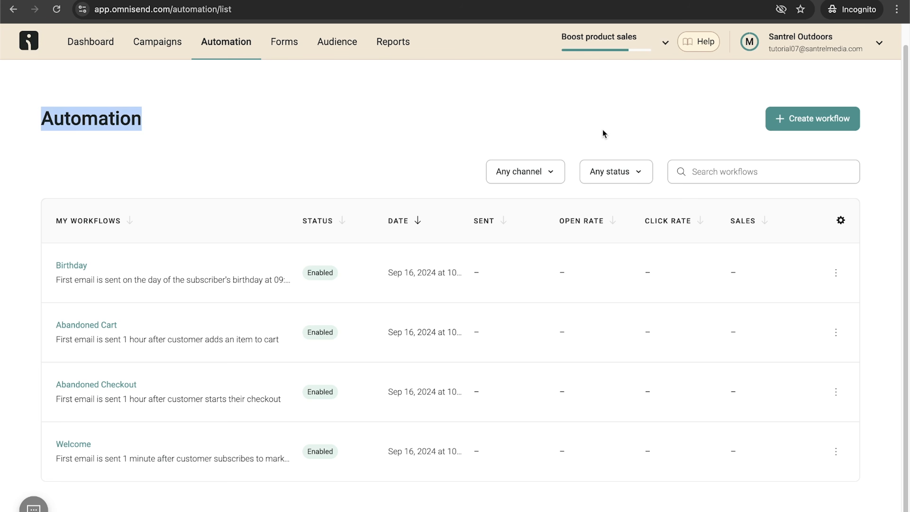
{"action": "left_click", "coordinate": [488, 112]}
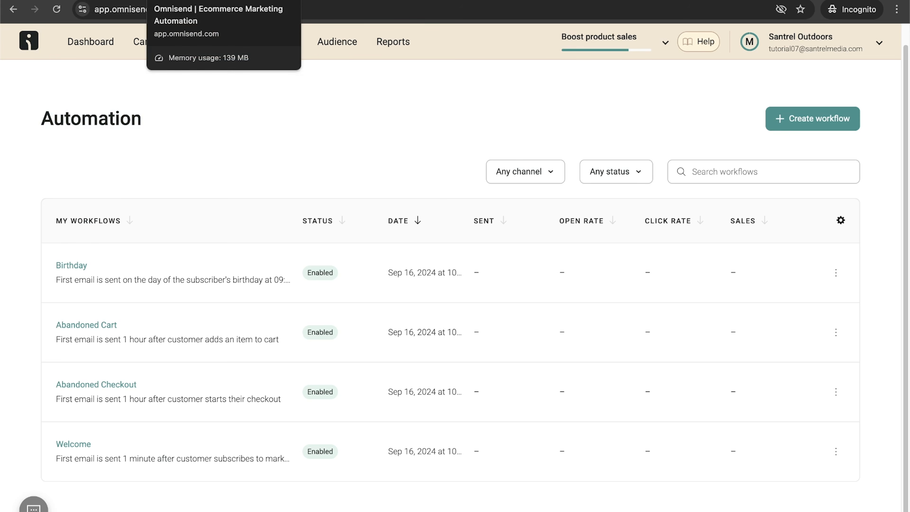
Step: Switch to the WordPress admin, search the plugin directory for yoast, and install and activate Yoast SEO
{"action": "key", "text": "ctrl+shift+Tab"}
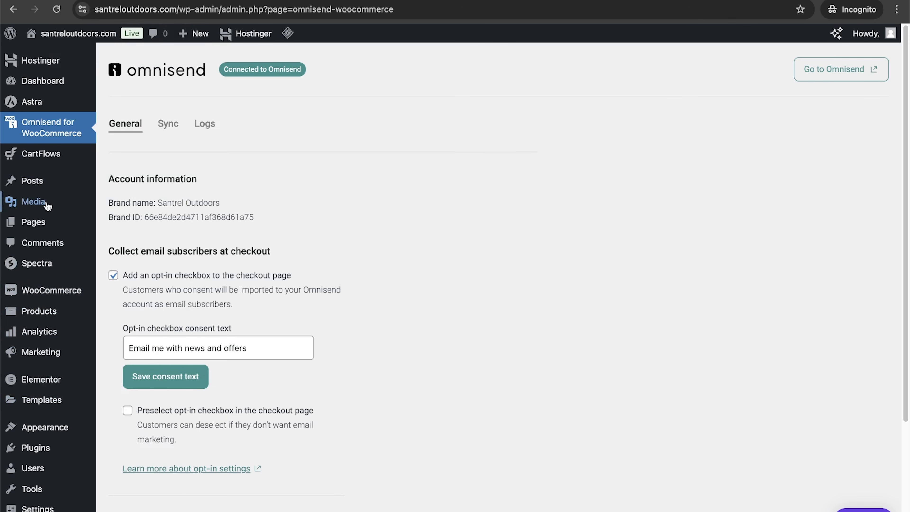
{"action": "mouse_move", "coordinate": [36, 453]}
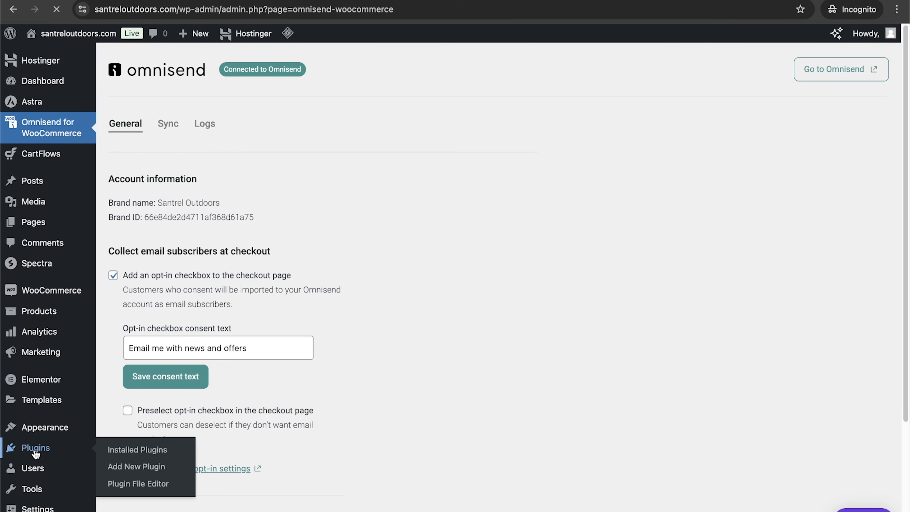
{"action": "left_click", "coordinate": [207, 72]}
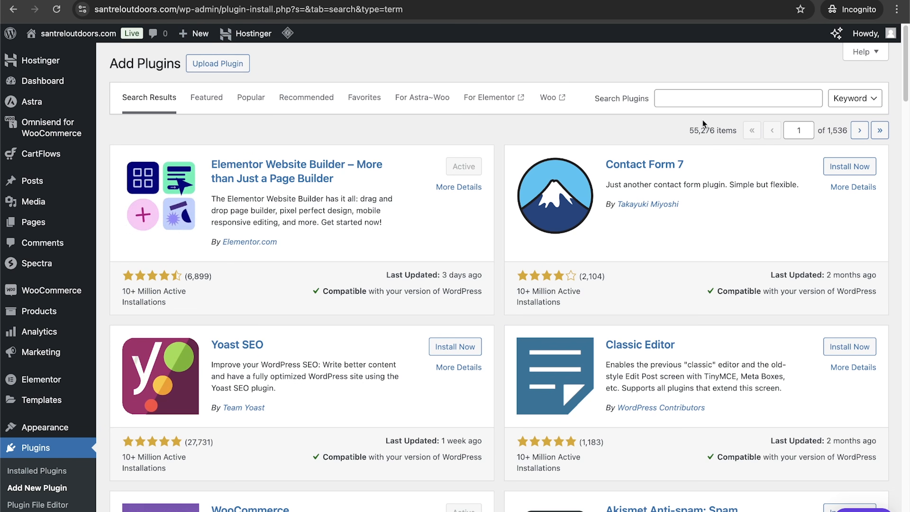
{"action": "left_click", "coordinate": [692, 101]}
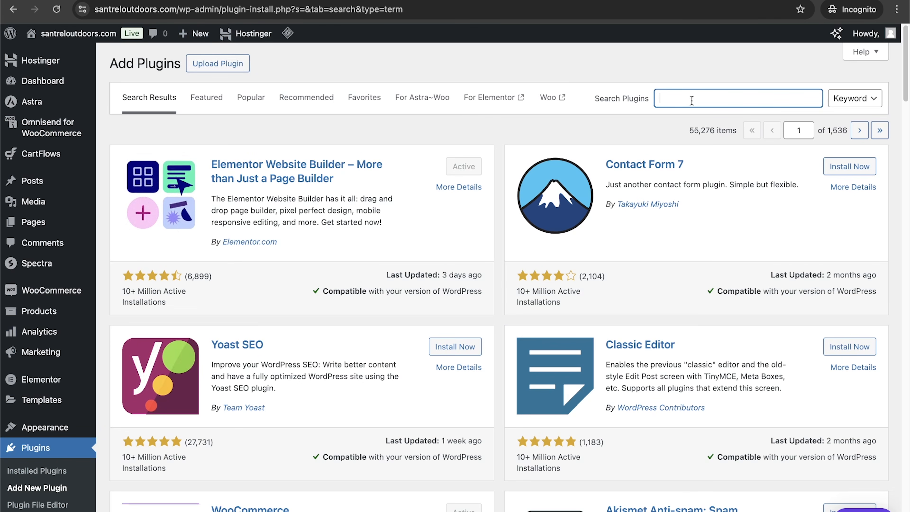
{"action": "type", "text": "yoas"}
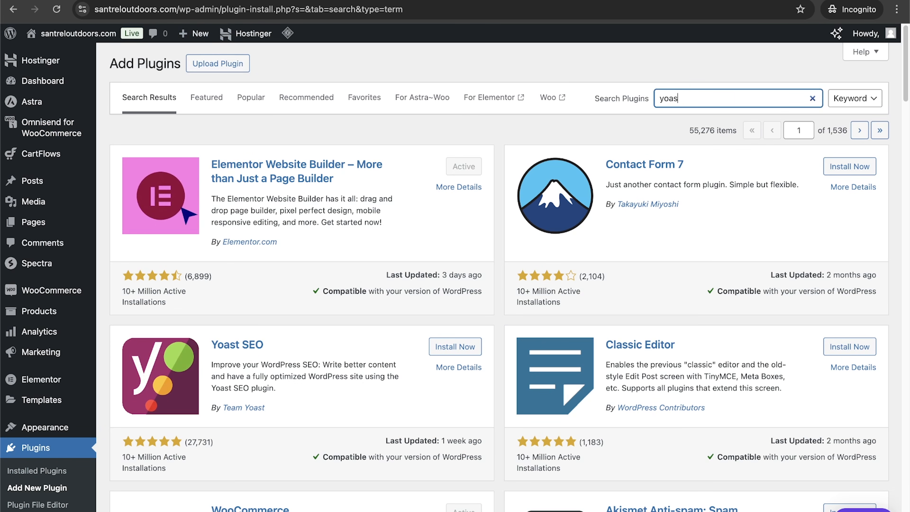
{"action": "type", "text": "t"}
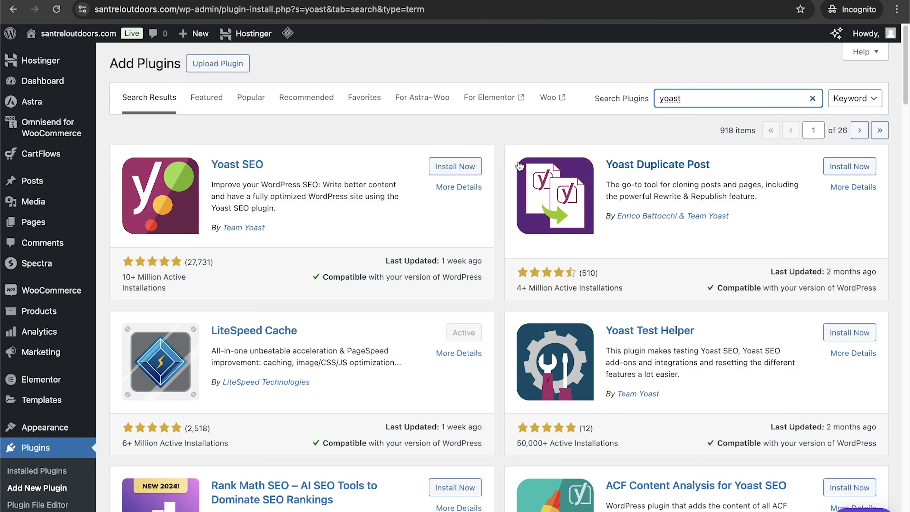
{"action": "left_click", "coordinate": [465, 167]}
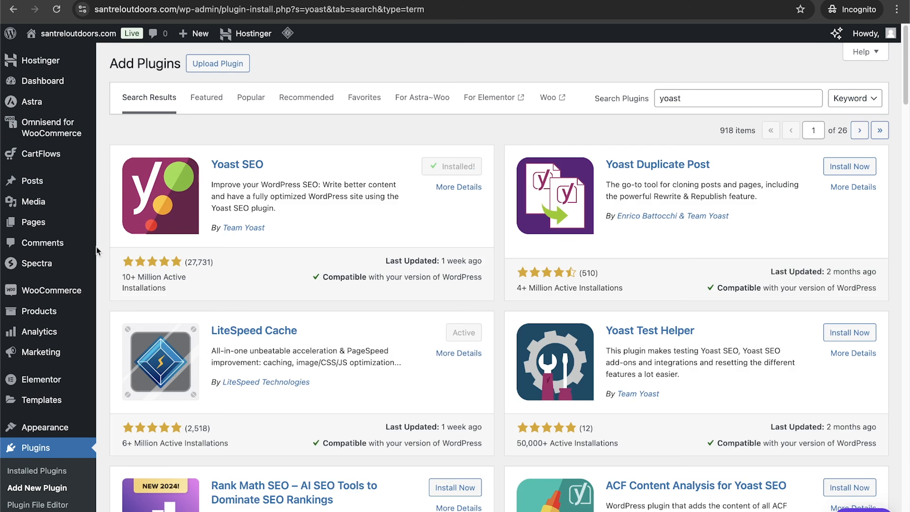
{"action": "left_click", "coordinate": [464, 168]}
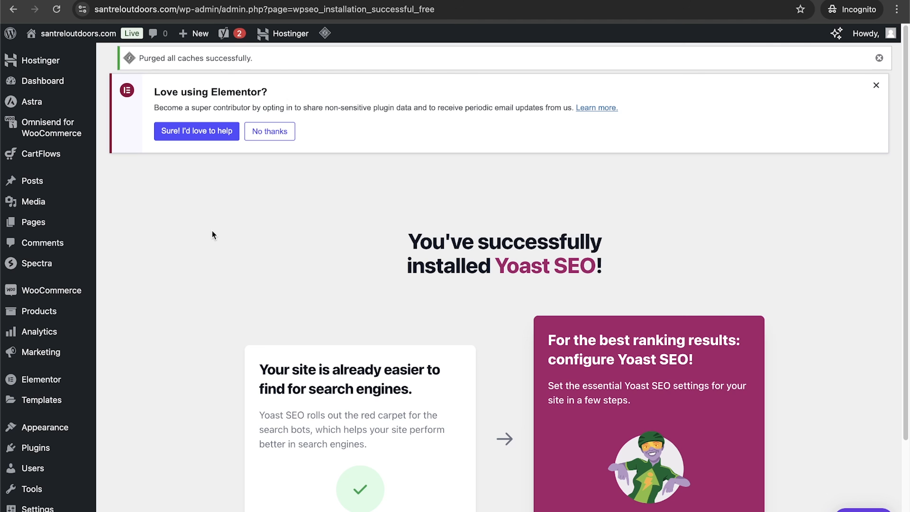
Step: Start the Yoast SEO first-time configuration and close the premium promotion popup
{"action": "mouse_move", "coordinate": [75, 165]}
{"action": "scroll", "coordinate": [269, 200], "scroll_direction": "down", "scroll_amount": 3}
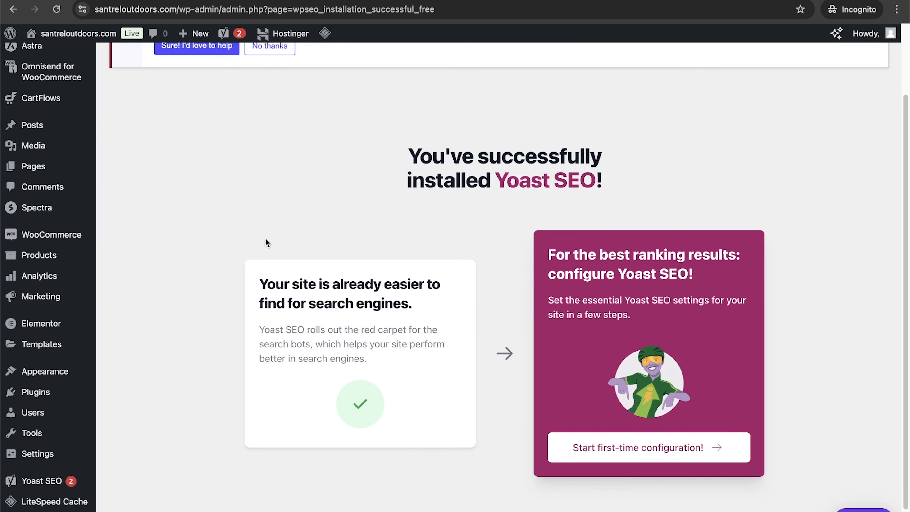
{"action": "scroll", "coordinate": [257, 319], "scroll_direction": "up", "scroll_amount": 3}
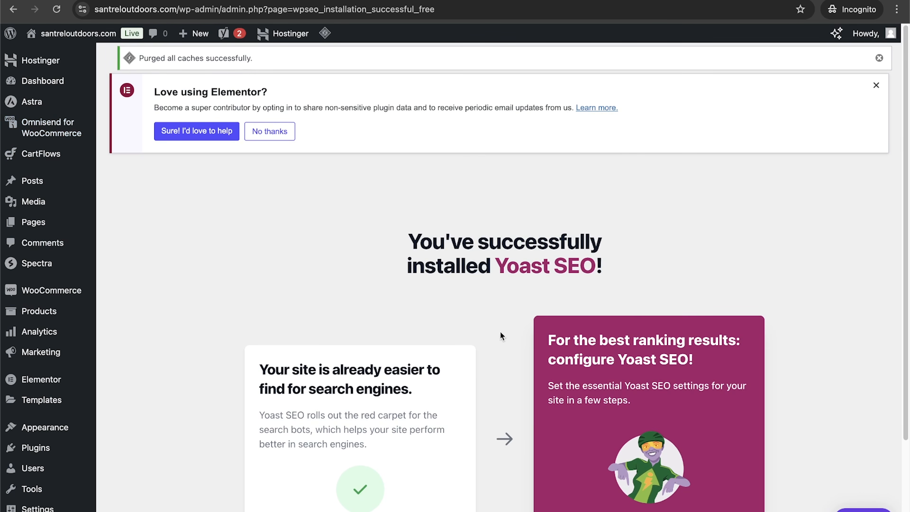
{"action": "scroll", "coordinate": [506, 333], "scroll_direction": "down", "scroll_amount": 3}
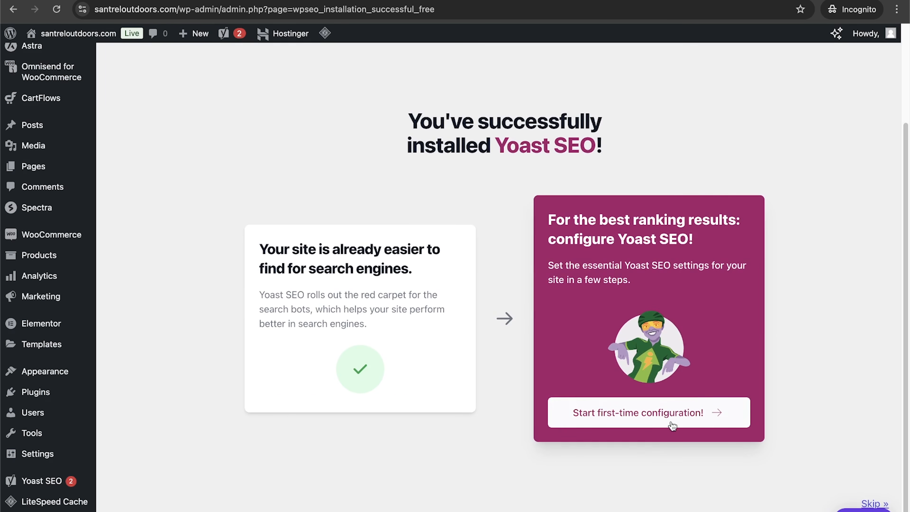
{"action": "left_click", "coordinate": [654, 413]}
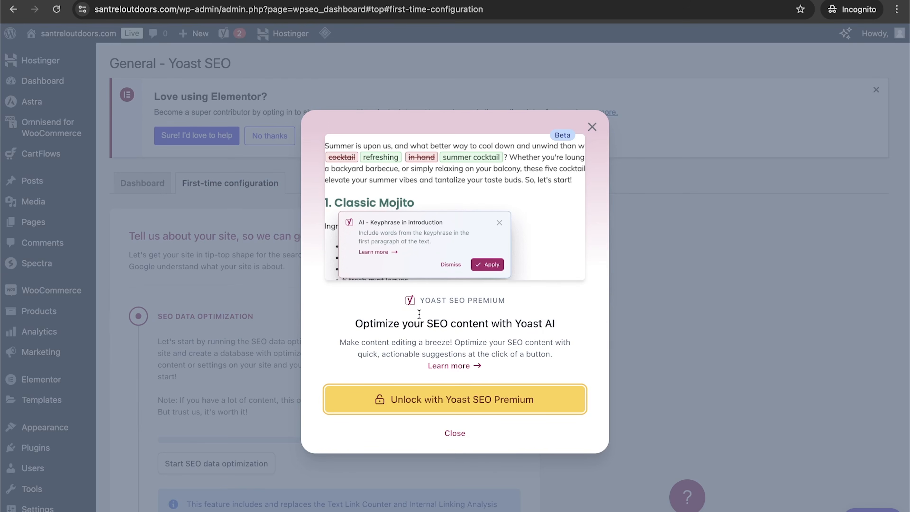
{"action": "left_click", "coordinate": [454, 434]}
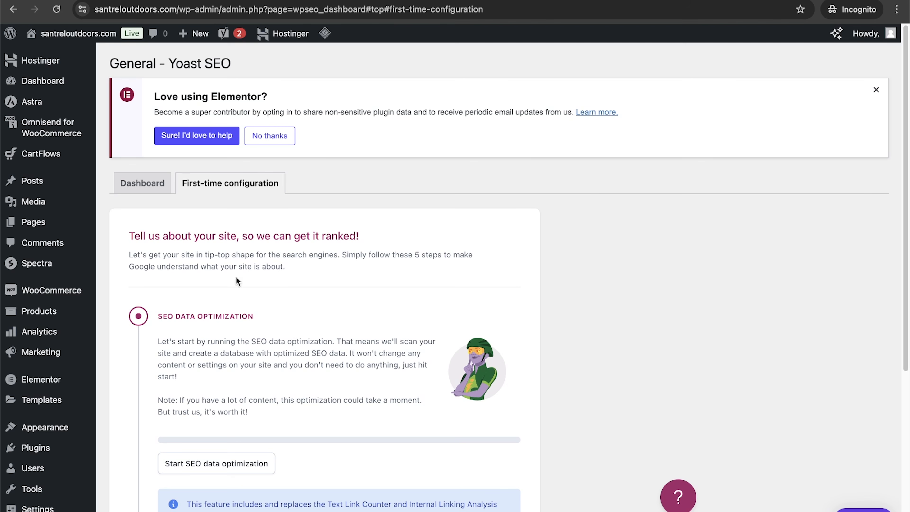
{"action": "scroll", "coordinate": [321, 265], "scroll_direction": "down", "scroll_amount": 7}
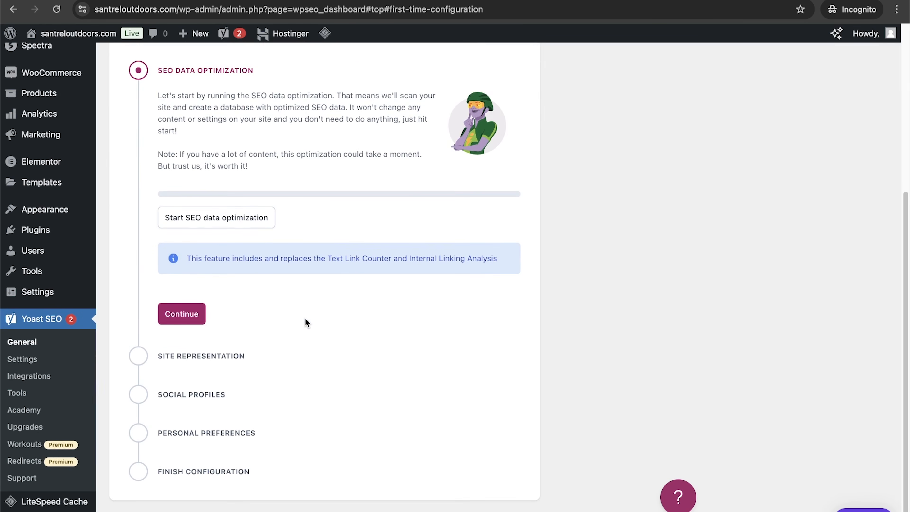
Step: Run the SEO data optimization, then set the website name to Santrel Outdoors and save the site representation
{"action": "left_click", "coordinate": [214, 219]}
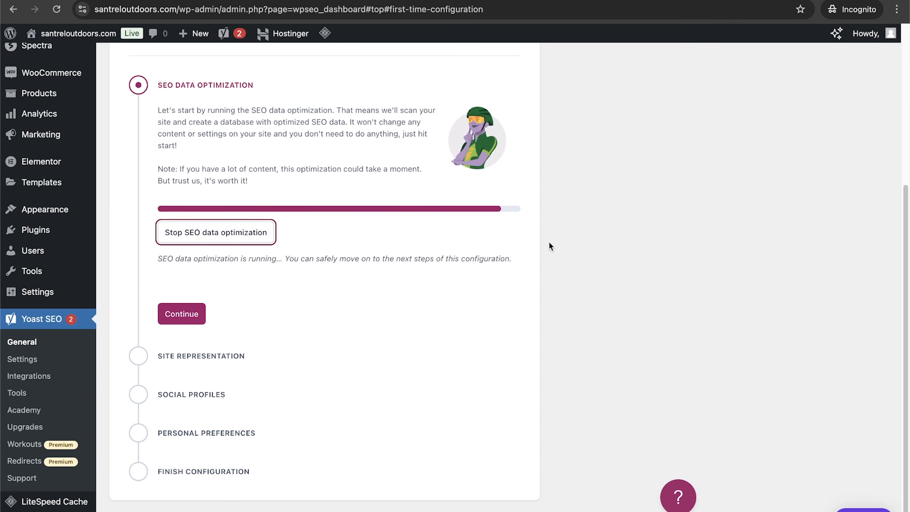
{"action": "left_click", "coordinate": [182, 314]}
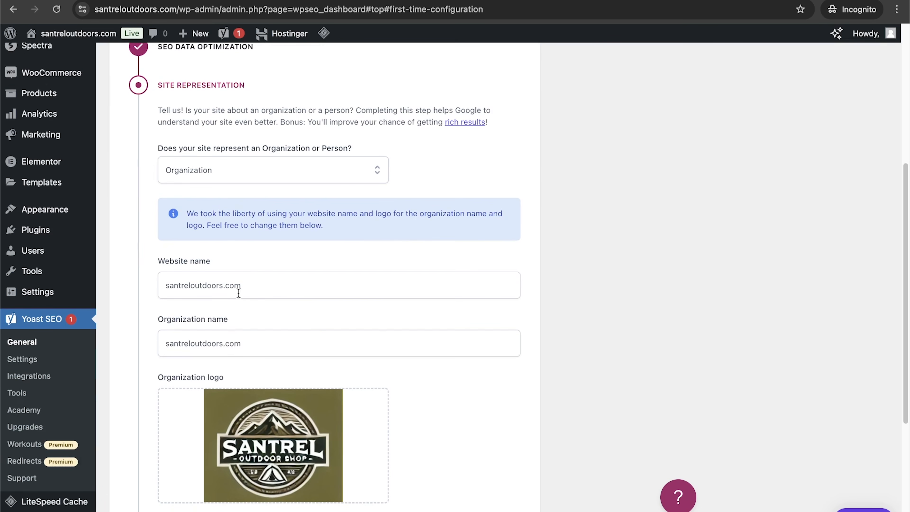
{"action": "left_click", "coordinate": [262, 286]}
{"action": "key", "text": "ctrl+a"}
{"action": "type", "text": "Santrel Outdoors"}
{"action": "scroll", "coordinate": [317, 287], "scroll_direction": "down", "scroll_amount": 5}
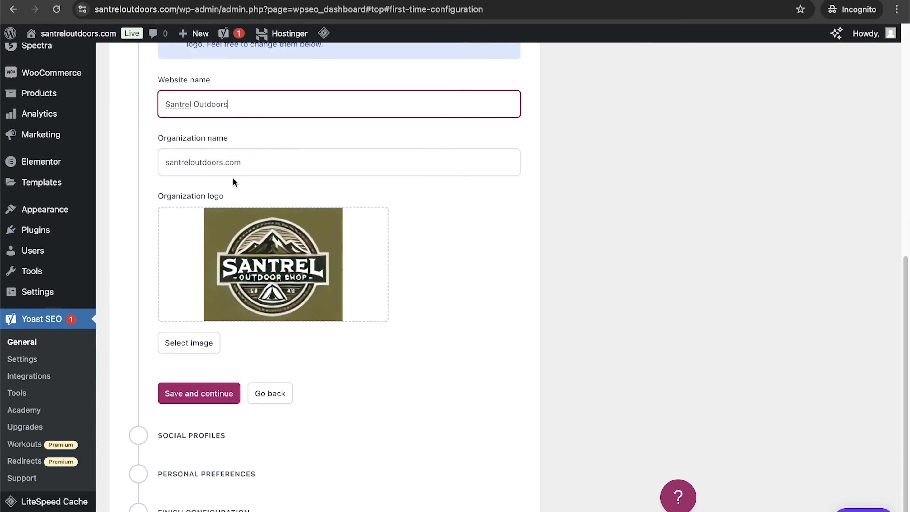
{"action": "key", "text": "ctrl+a"}
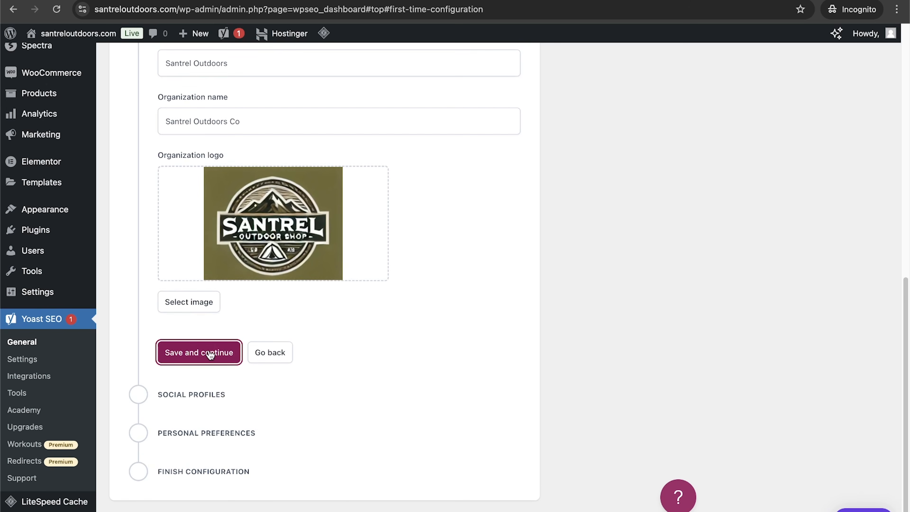
{"action": "left_click", "coordinate": [210, 353]}
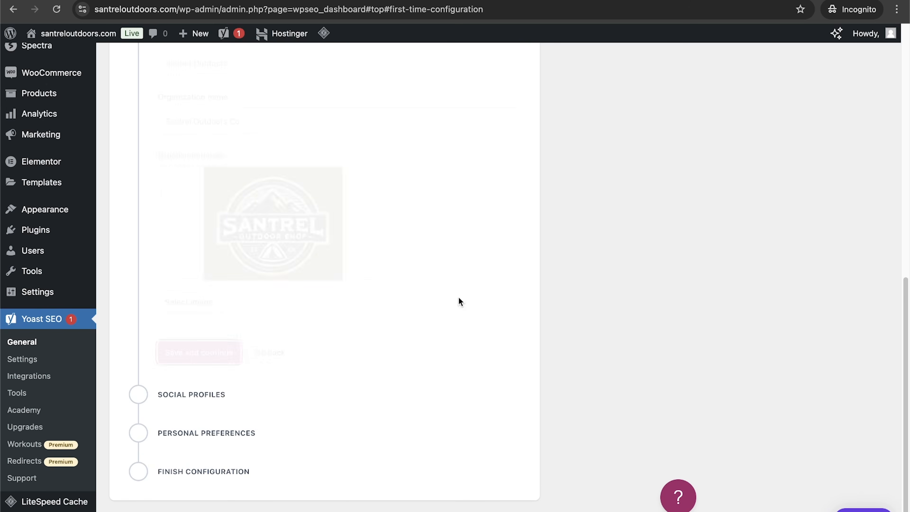
{"action": "left_click", "coordinate": [207, 299]}
{"action": "type", "text": "https://x.com/santreloutdoors"}
{"action": "left_click", "coordinate": [199, 391]}
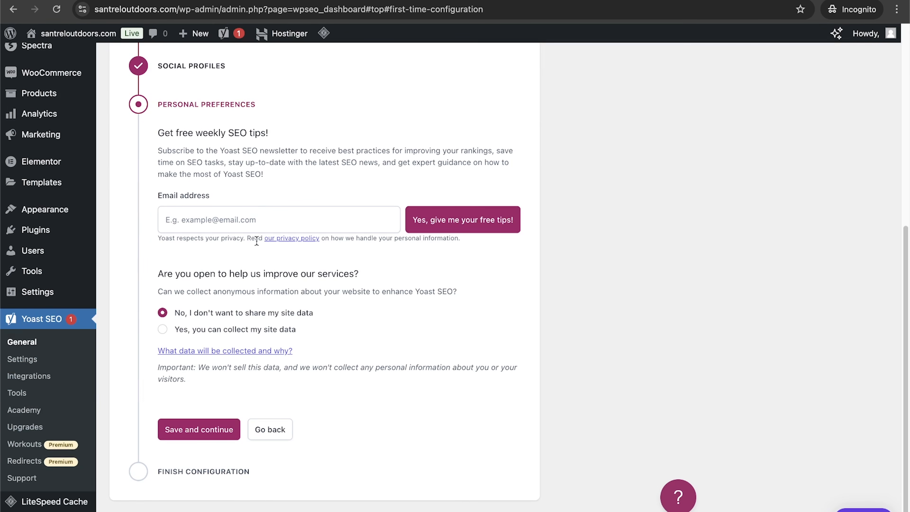
Step: Save the personal preferences without subscribing, finish the configuration and open the SEO dashboard
{"action": "left_click", "coordinate": [214, 434]}
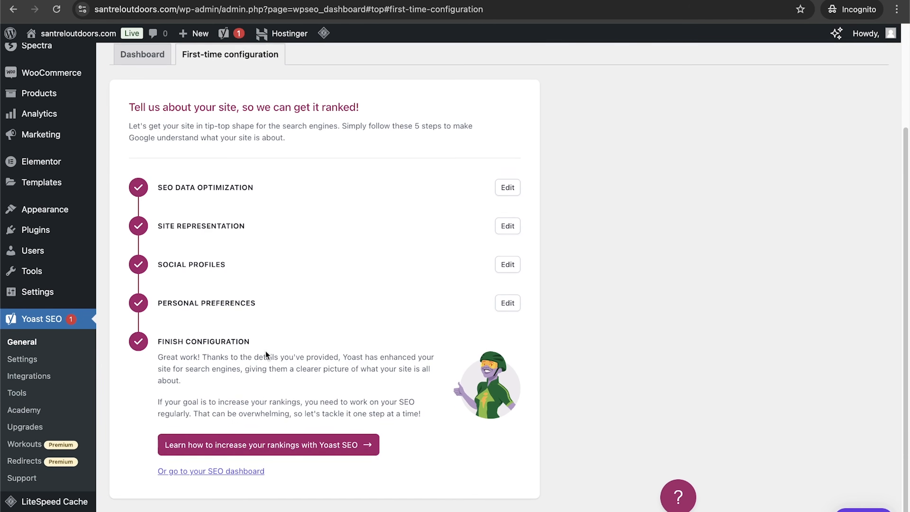
{"action": "left_click", "coordinate": [237, 472]}
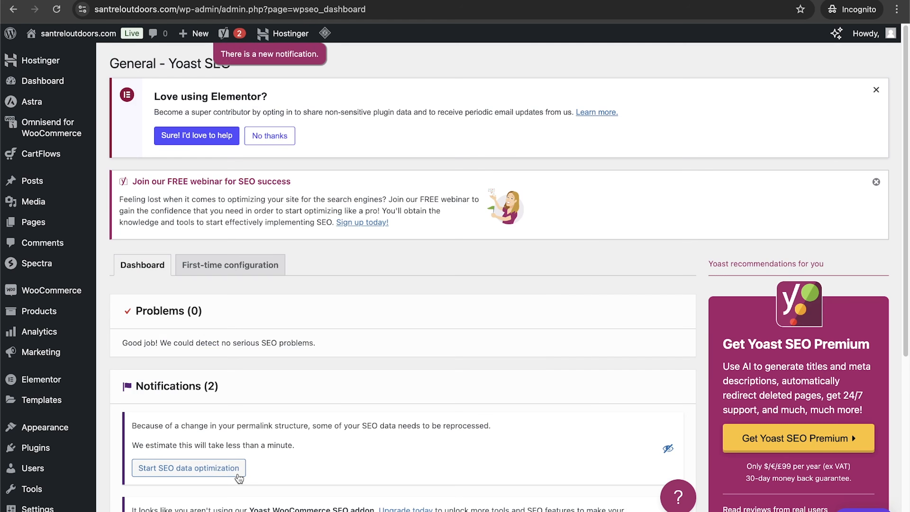
{"action": "scroll", "coordinate": [238, 479], "scroll_direction": "down", "scroll_amount": 8}
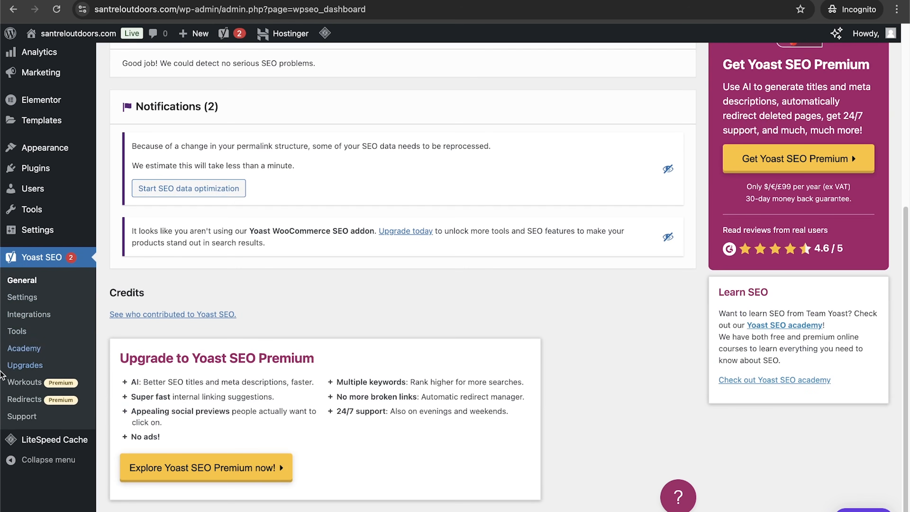
{"action": "scroll", "coordinate": [298, 308], "scroll_direction": "up", "scroll_amount": 8}
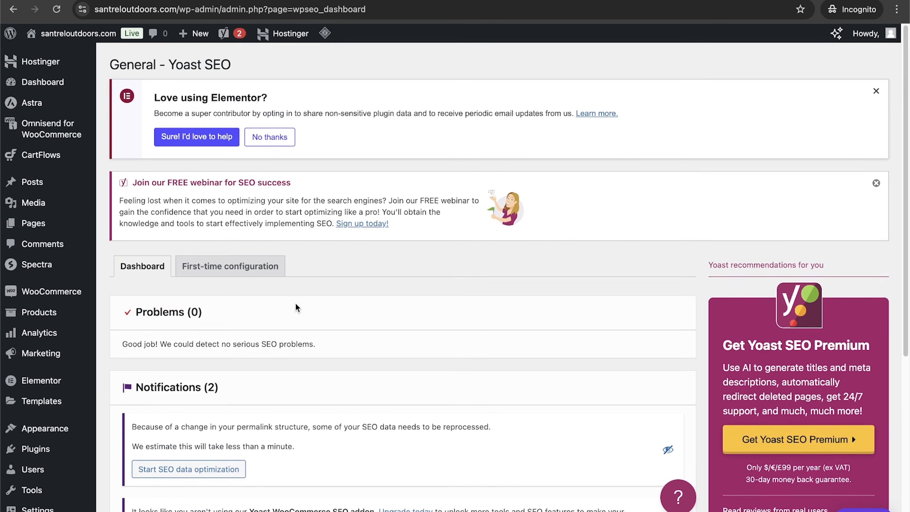
Step: Open the Hello world post for editing from the posts list
{"action": "left_click", "coordinate": [39, 183]}
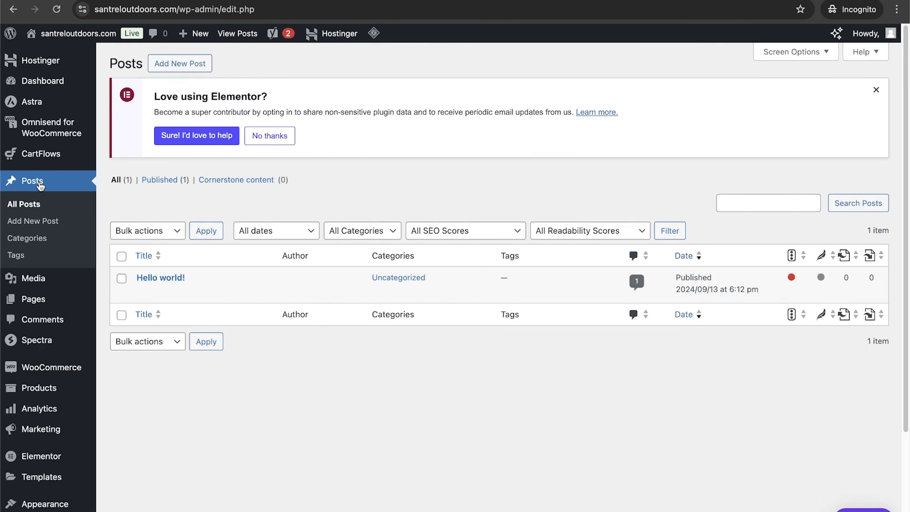
{"action": "mouse_move", "coordinate": [134, 289]}
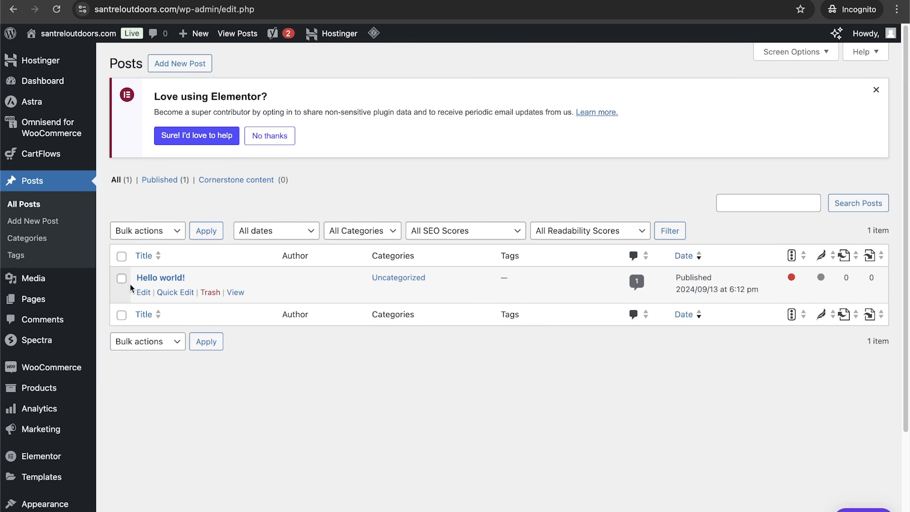
{"action": "left_click", "coordinate": [143, 292]}
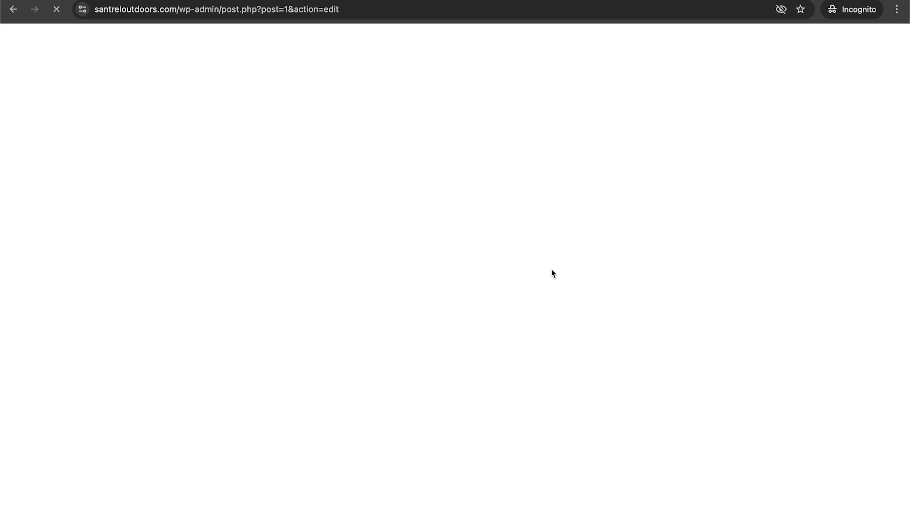
Step: Examine the Yoast SEO panel under the post, including the search appearance preview and meta description field
{"action": "scroll", "coordinate": [855, 286], "scroll_direction": "down", "scroll_amount": 5}
{"action": "scroll", "coordinate": [579, 368], "scroll_direction": "down", "scroll_amount": 5}
{"action": "scroll", "coordinate": [322, 393], "scroll_direction": "down", "scroll_amount": 8}
{"action": "scroll", "coordinate": [322, 393], "scroll_direction": "up", "scroll_amount": 7}
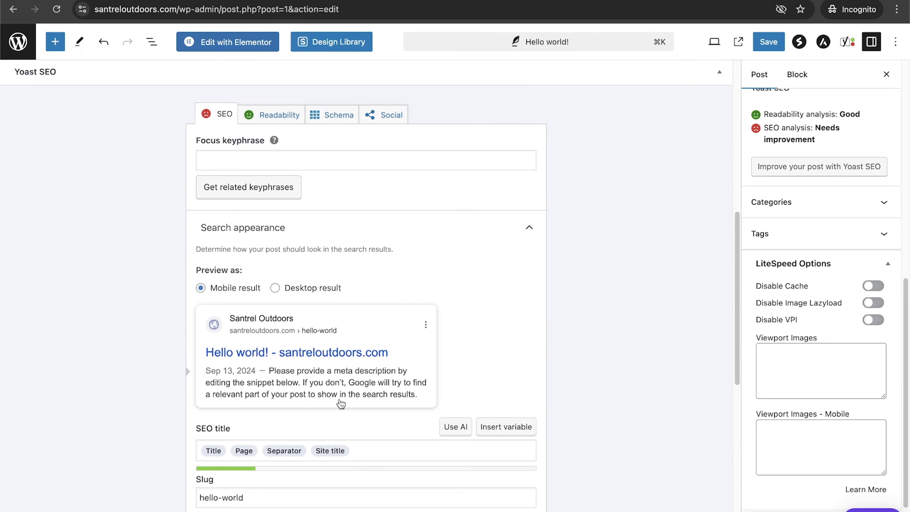
{"action": "scroll", "coordinate": [159, 434], "scroll_direction": "down", "scroll_amount": 2}
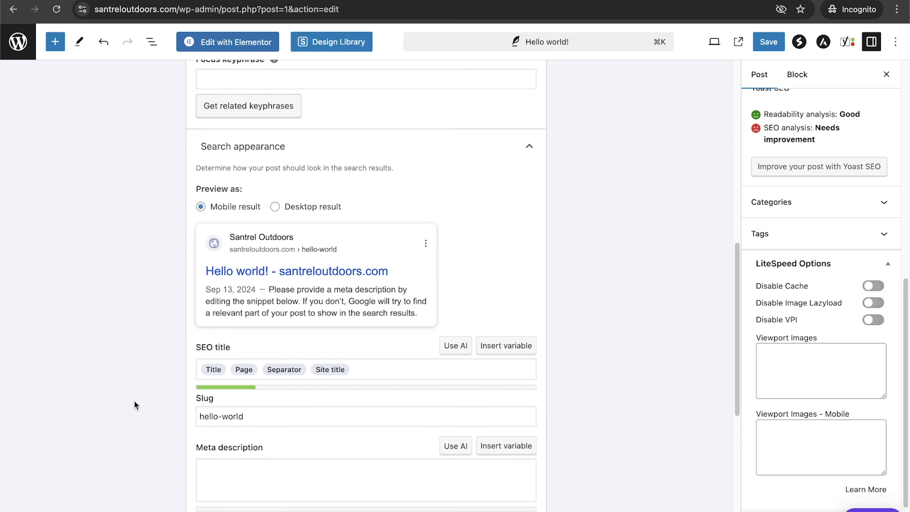
{"action": "scroll", "coordinate": [221, 439], "scroll_direction": "down", "scroll_amount": 2}
{"action": "left_click", "coordinate": [309, 411]}
{"action": "scroll", "coordinate": [351, 398], "scroll_direction": "up", "scroll_amount": 15}
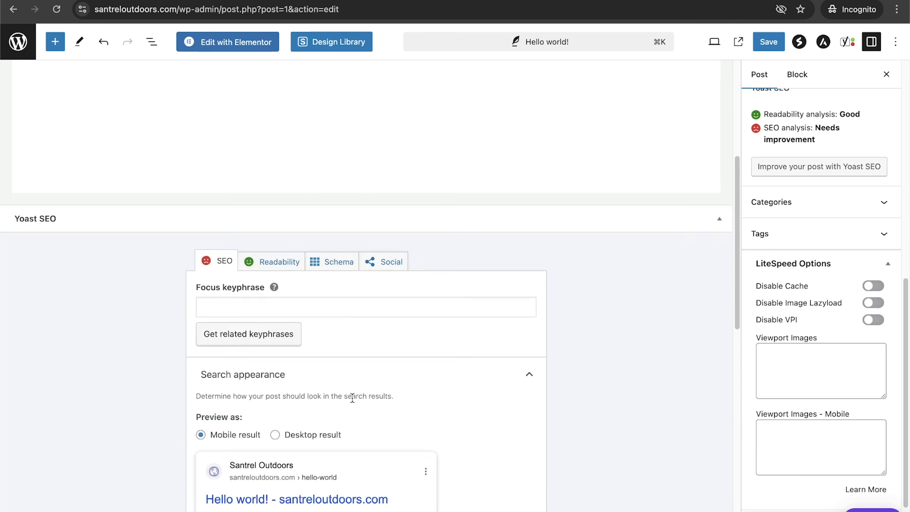
{"action": "scroll", "coordinate": [308, 259], "scroll_direction": "down", "scroll_amount": 17}
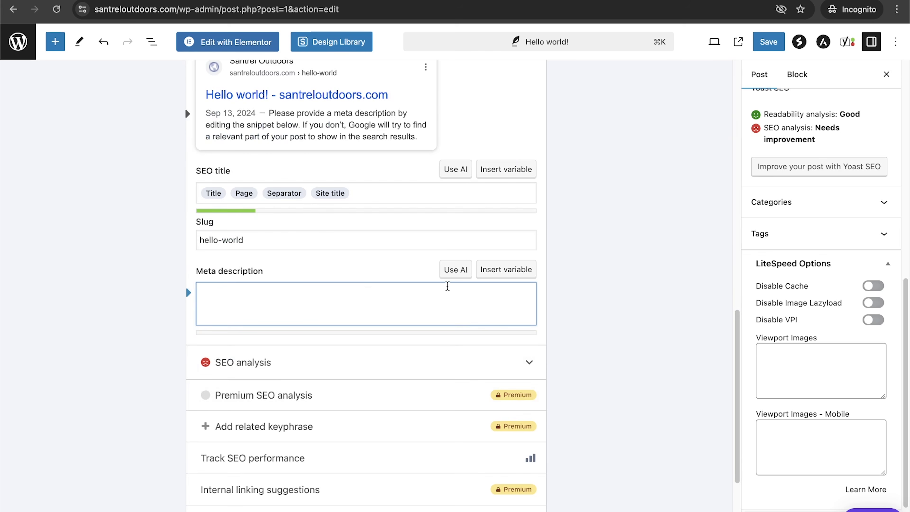
{"action": "scroll", "coordinate": [368, 328], "scroll_direction": "up", "scroll_amount": 3}
{"action": "scroll", "coordinate": [369, 328], "scroll_direction": "down", "scroll_amount": 3}
{"action": "scroll", "coordinate": [369, 328], "scroll_direction": "down", "scroll_amount": 3}
Step: Expand the SEO analysis section and review its analysis results for the post
{"action": "left_click", "coordinate": [351, 336]}
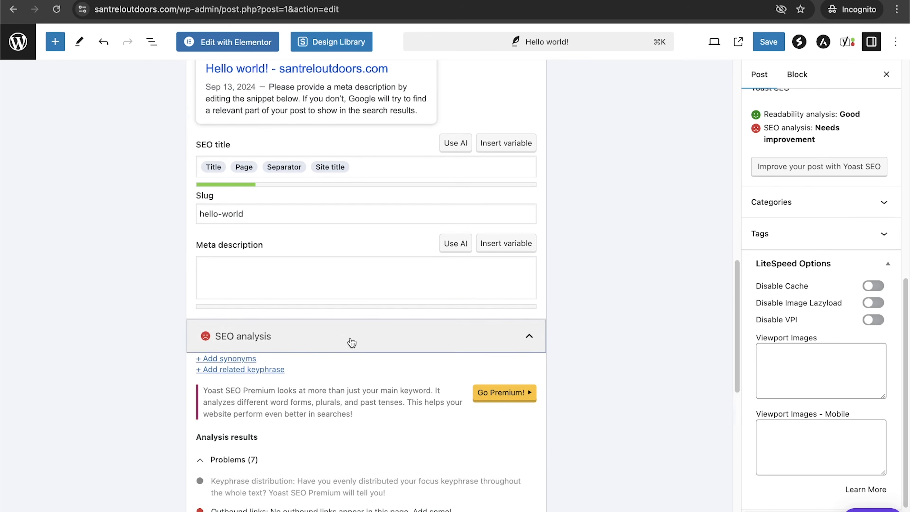
{"action": "scroll", "coordinate": [352, 342], "scroll_direction": "down", "scroll_amount": 4}
{"action": "scroll", "coordinate": [351, 343], "scroll_direction": "down", "scroll_amount": 3}
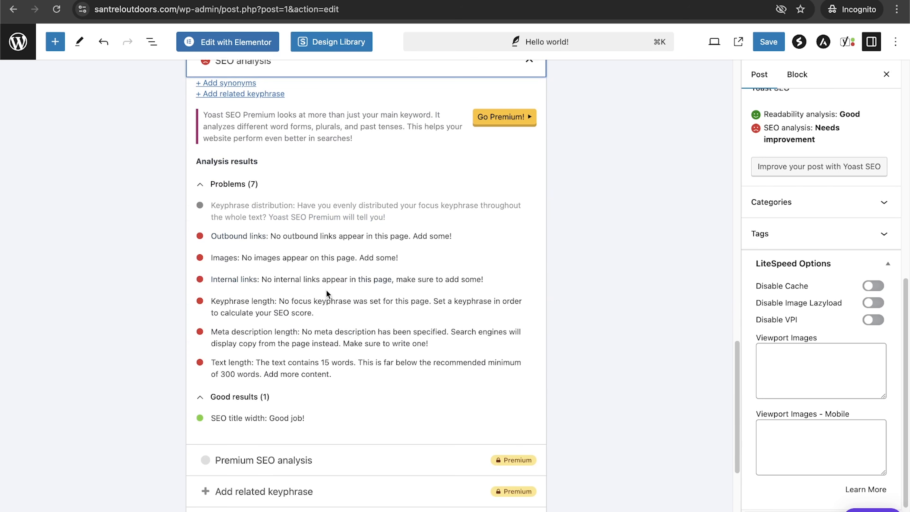
{"action": "scroll", "coordinate": [303, 313], "scroll_direction": "up", "scroll_amount": 15}
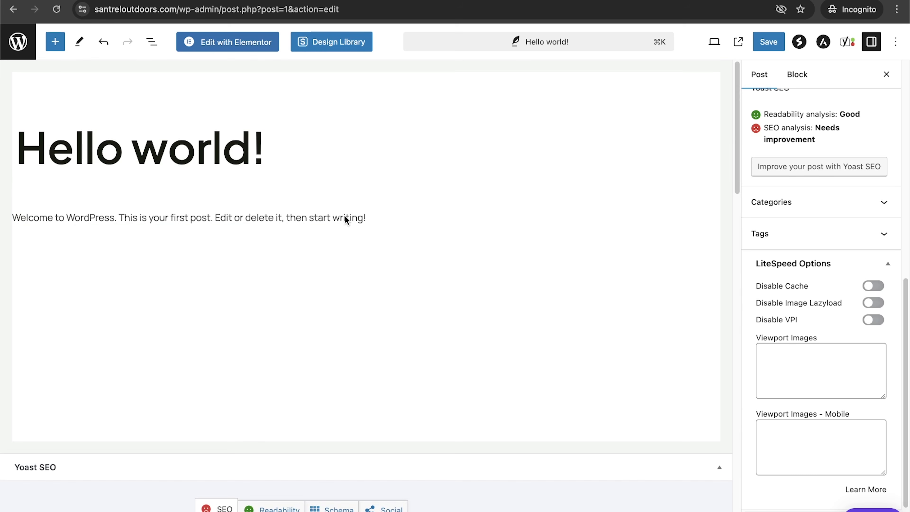
{"action": "scroll", "coordinate": [503, 361], "scroll_direction": "down", "scroll_amount": 12}
{"action": "scroll", "coordinate": [504, 361], "scroll_direction": "down", "scroll_amount": 4}
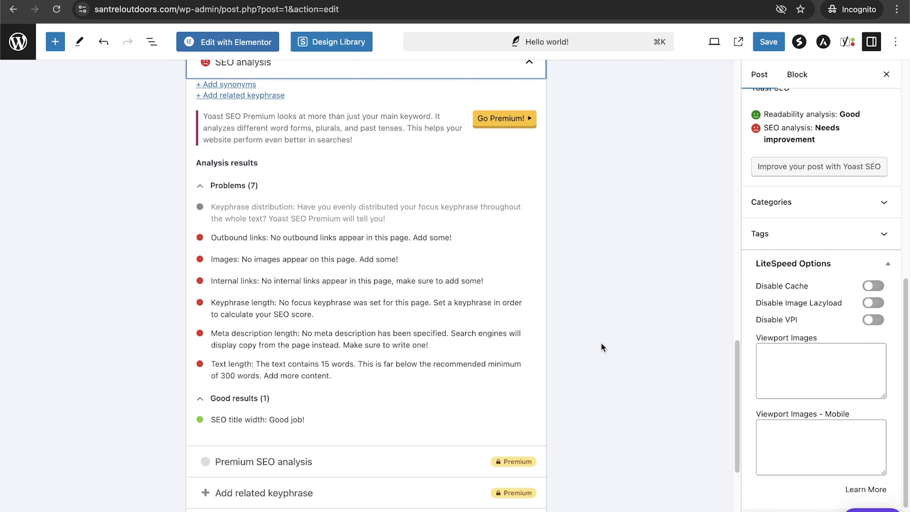
{"action": "scroll", "coordinate": [602, 347], "scroll_direction": "up", "scroll_amount": 10}
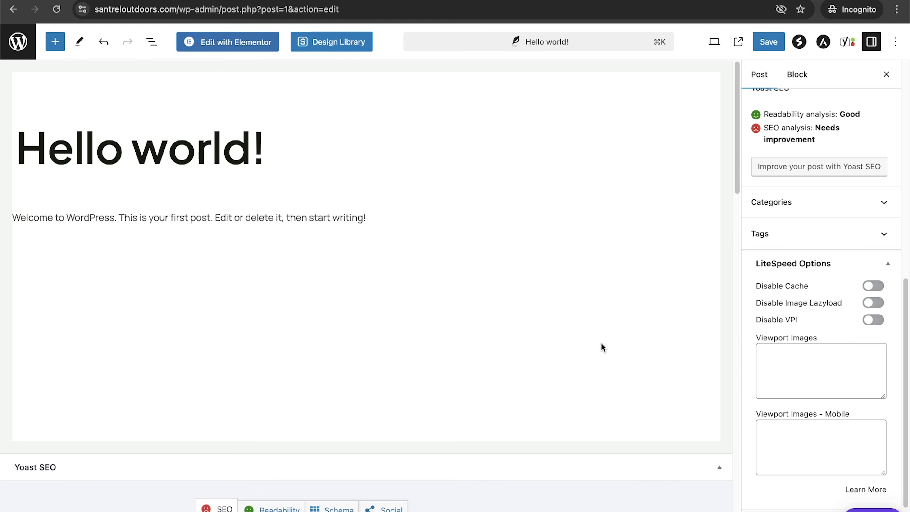